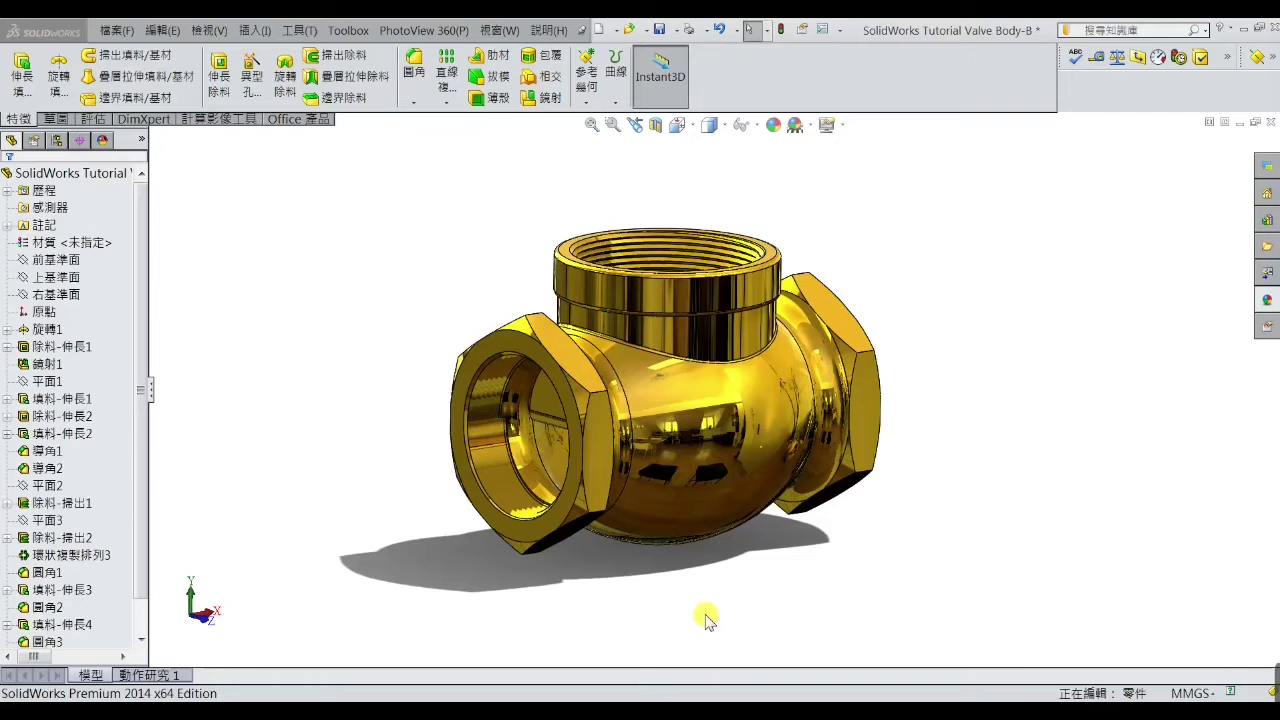
Orbit the gold valve body to look into its top opening, then return to isometric
{"action": "mouse_move", "coordinate": [700, 594]}
{"action": "middle_mouse_down"}
{"action": "mouse_move", "coordinate": [735, 583]}
{"action": "mouse_move", "coordinate": [709, 597]}
{"action": "middle_mouse_up"}
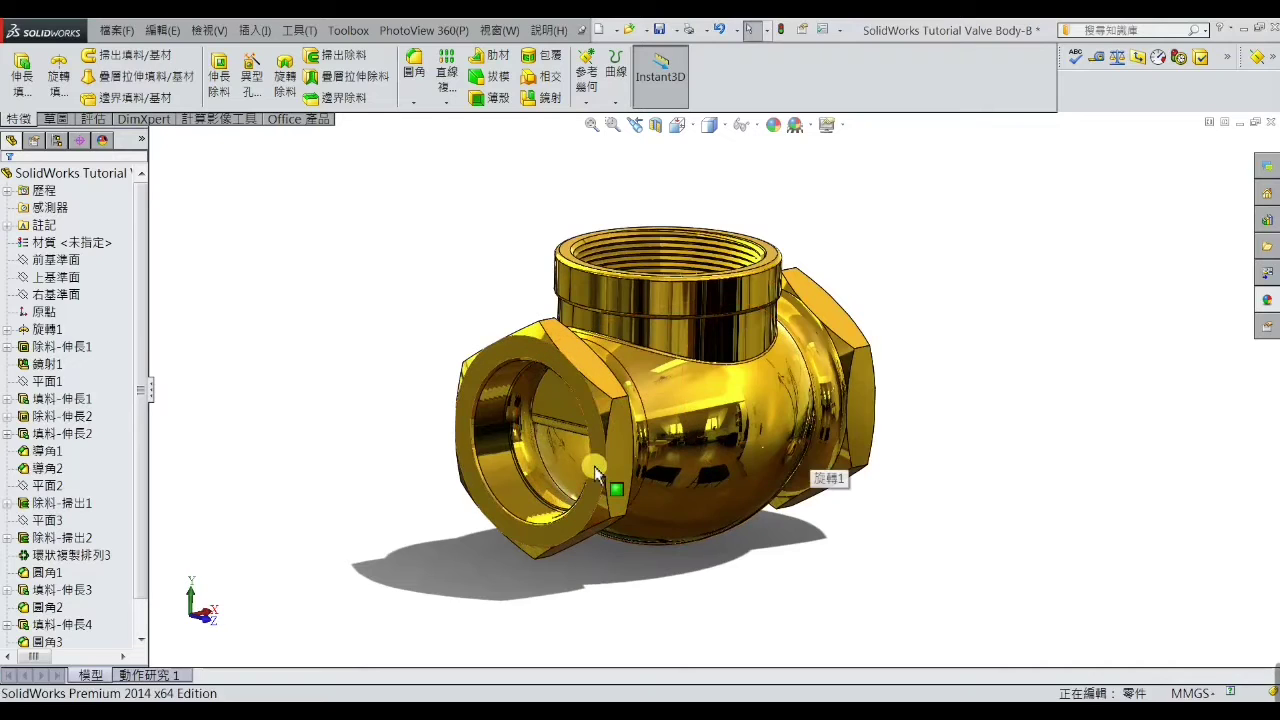
{"action": "mouse_move", "coordinate": [580, 490]}
{"action": "middle_mouse_down"}
{"action": "mouse_move", "coordinate": [594, 477]}
{"action": "mouse_move", "coordinate": [540, 491]}
{"action": "mouse_move", "coordinate": [557, 571]}
{"action": "mouse_move", "coordinate": [684, 388]}
{"action": "mouse_move", "coordinate": [672, 493]}
{"action": "middle_mouse_up"}
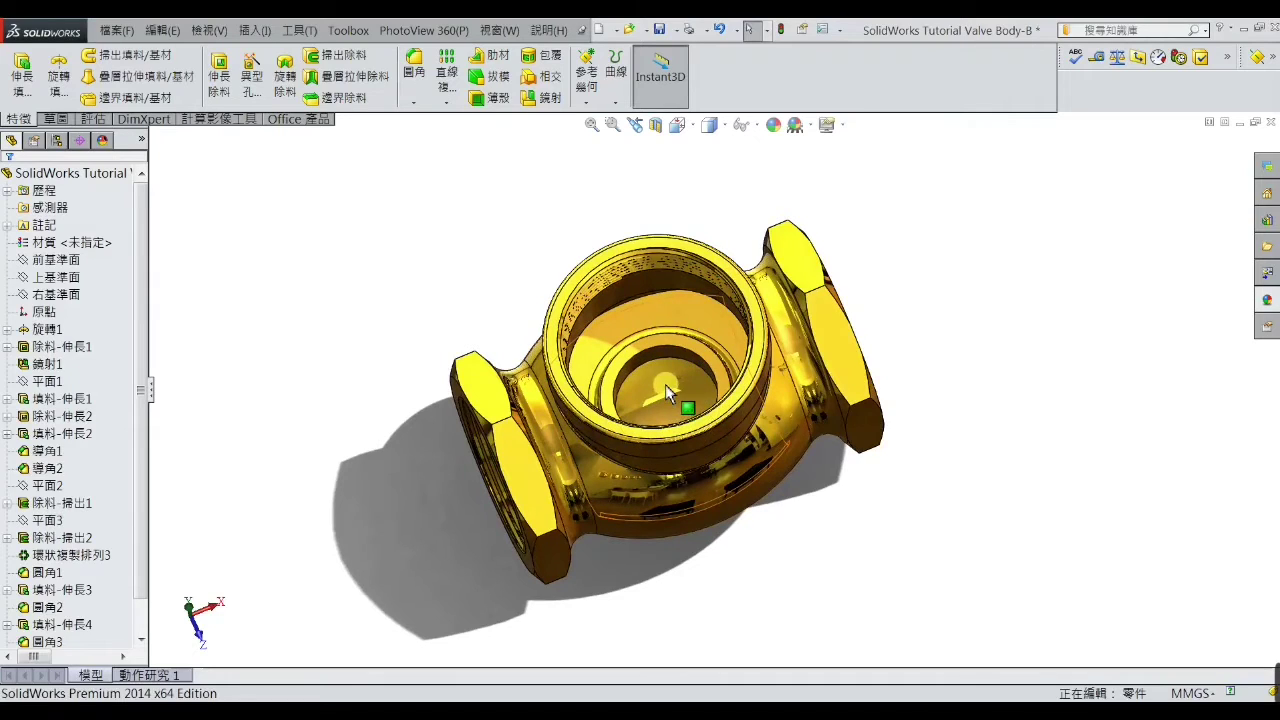
{"action": "mouse_move", "coordinate": [665, 384]}
{"action": "middle_mouse_down"}
{"action": "mouse_move", "coordinate": [651, 287]}
{"action": "mouse_move", "coordinate": [669, 320]}
{"action": "mouse_move", "coordinate": [690, 272]}
{"action": "mouse_move", "coordinate": [689, 189]}
{"action": "mouse_move", "coordinate": [714, 206]}
{"action": "mouse_move", "coordinate": [554, 219]}
{"action": "mouse_move", "coordinate": [449, 266]}
{"action": "mouse_move", "coordinate": [374, 317]}
{"action": "mouse_move", "coordinate": [385, 370]}
{"action": "mouse_move", "coordinate": [411, 326]}
{"action": "mouse_move", "coordinate": [400, 294]}
{"action": "middle_mouse_up"}
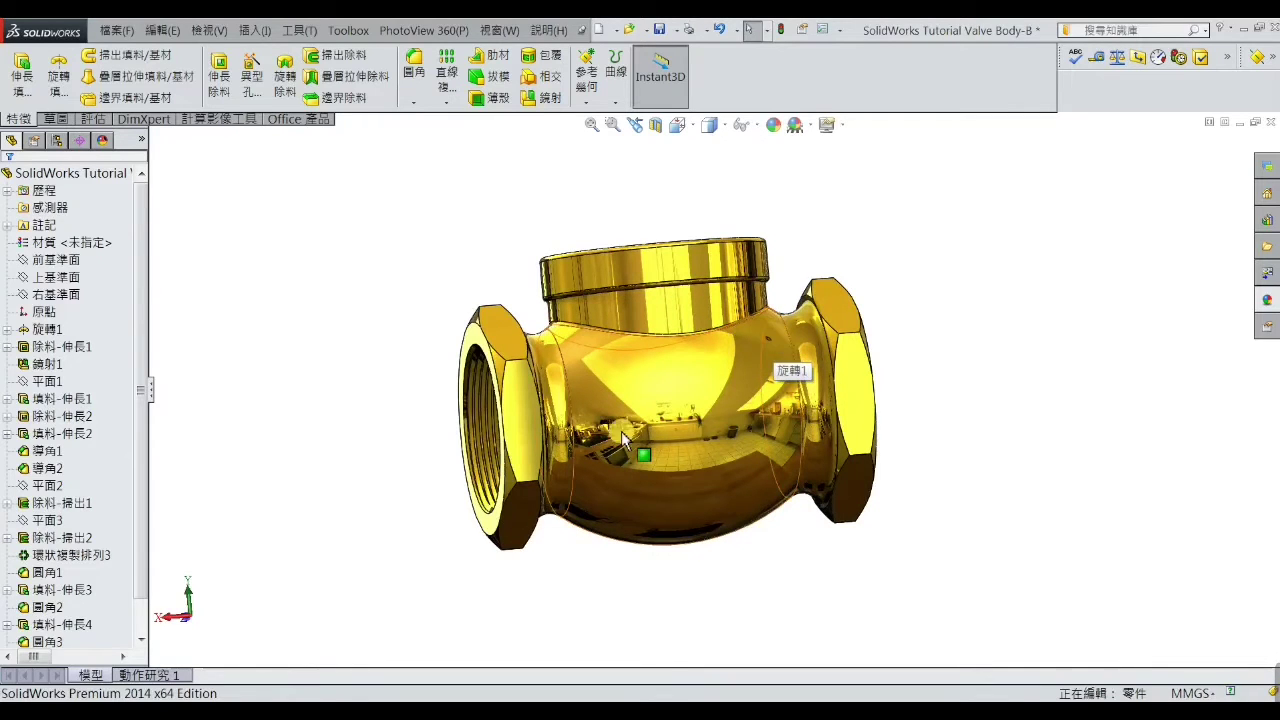
{"action": "key", "text": "ctrl+7"}
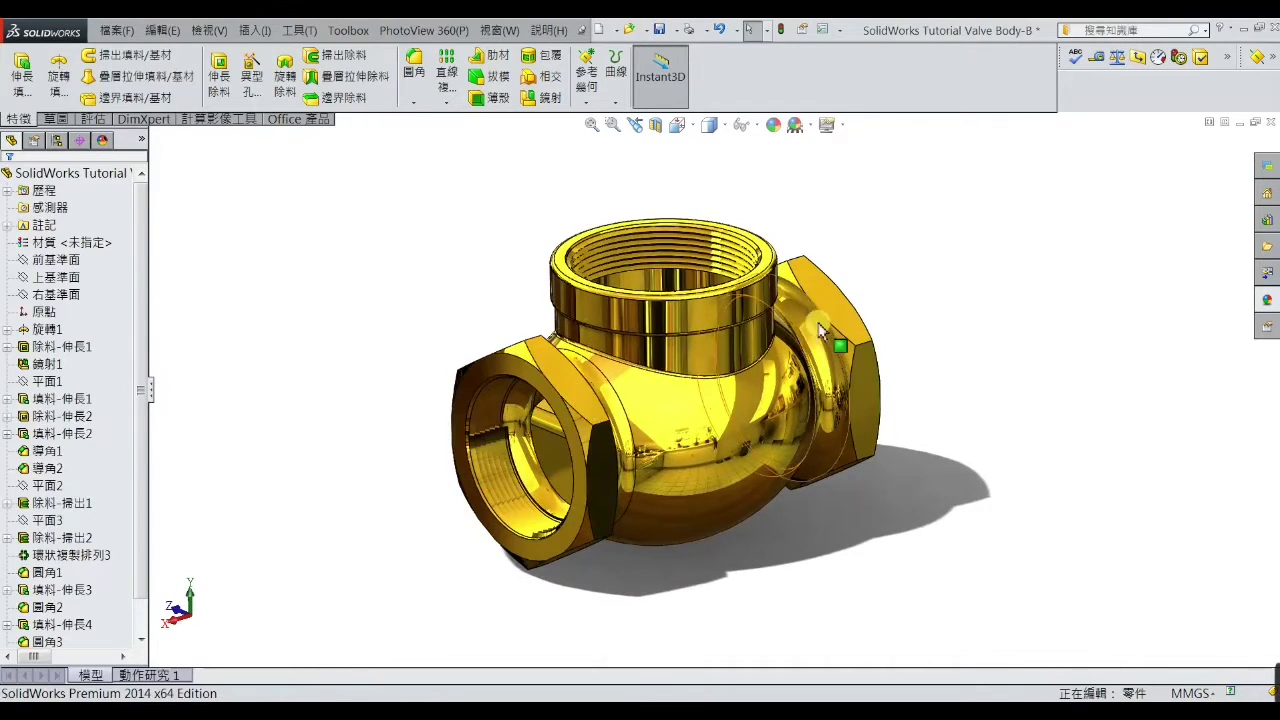
View the valve from above and from a tilted side, then switch to its 2D drawing
{"action": "mouse_move", "coordinate": [612, 510]}
{"action": "middle_mouse_down"}
{"action": "mouse_move", "coordinate": [548, 462]}
{"action": "mouse_move", "coordinate": [586, 451]}
{"action": "mouse_move", "coordinate": [543, 451]}
{"action": "mouse_move", "coordinate": [615, 474]}
{"action": "middle_mouse_up"}
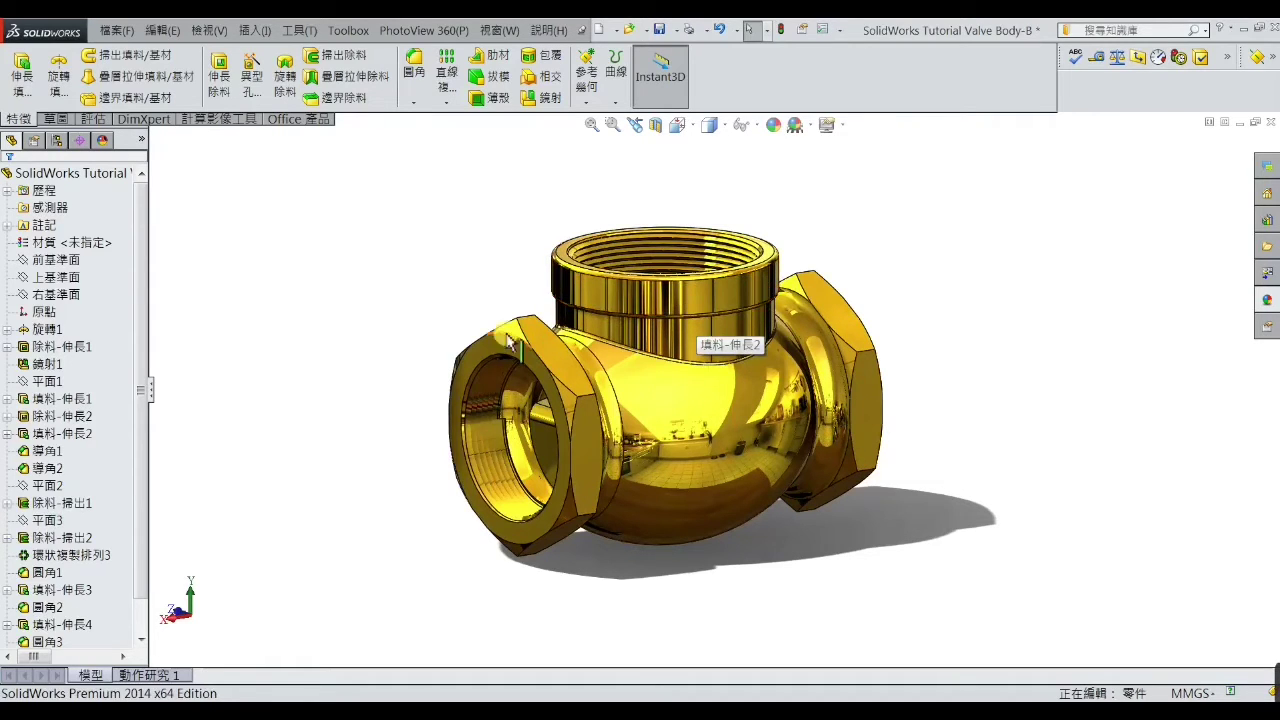
{"action": "middle_click_drag", "start_coordinate": [423, 340], "coordinate": [403, 494]}
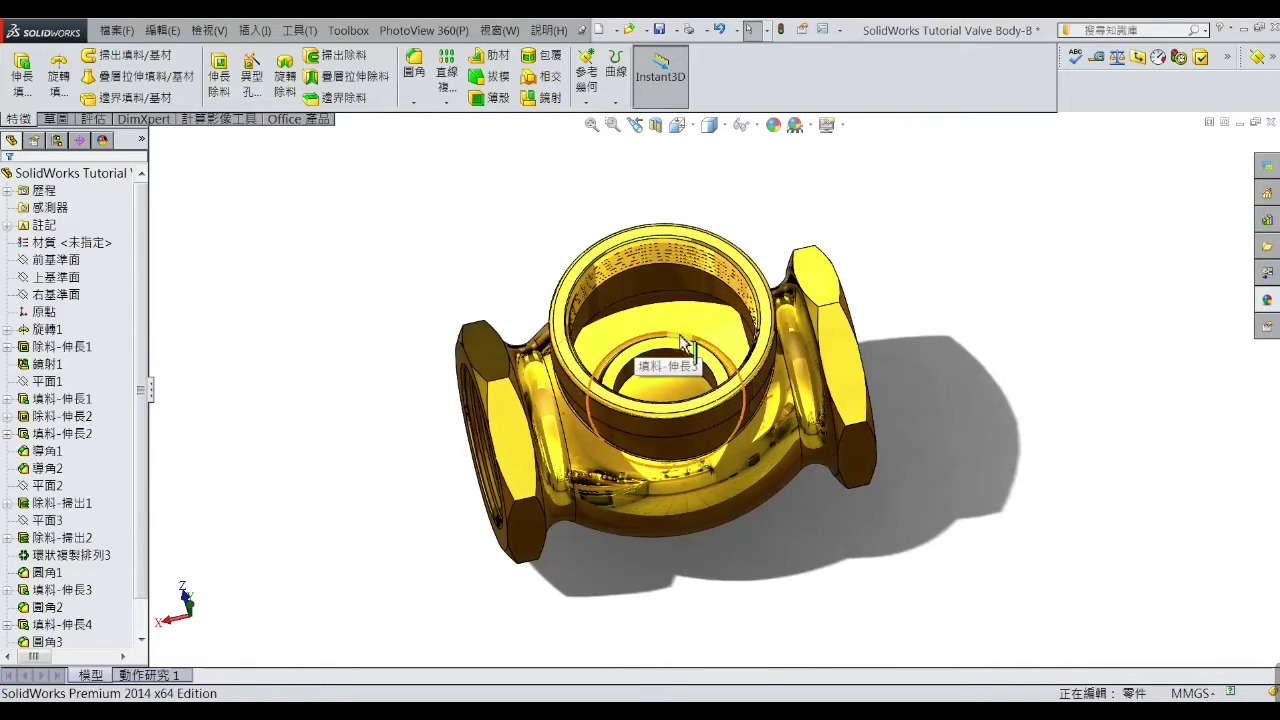
{"action": "mouse_move", "coordinate": [641, 360]}
{"action": "middle_mouse_down"}
{"action": "mouse_move", "coordinate": [692, 297]}
{"action": "mouse_move", "coordinate": [654, 333]}
{"action": "mouse_move", "coordinate": [647, 253]}
{"action": "middle_mouse_up"}
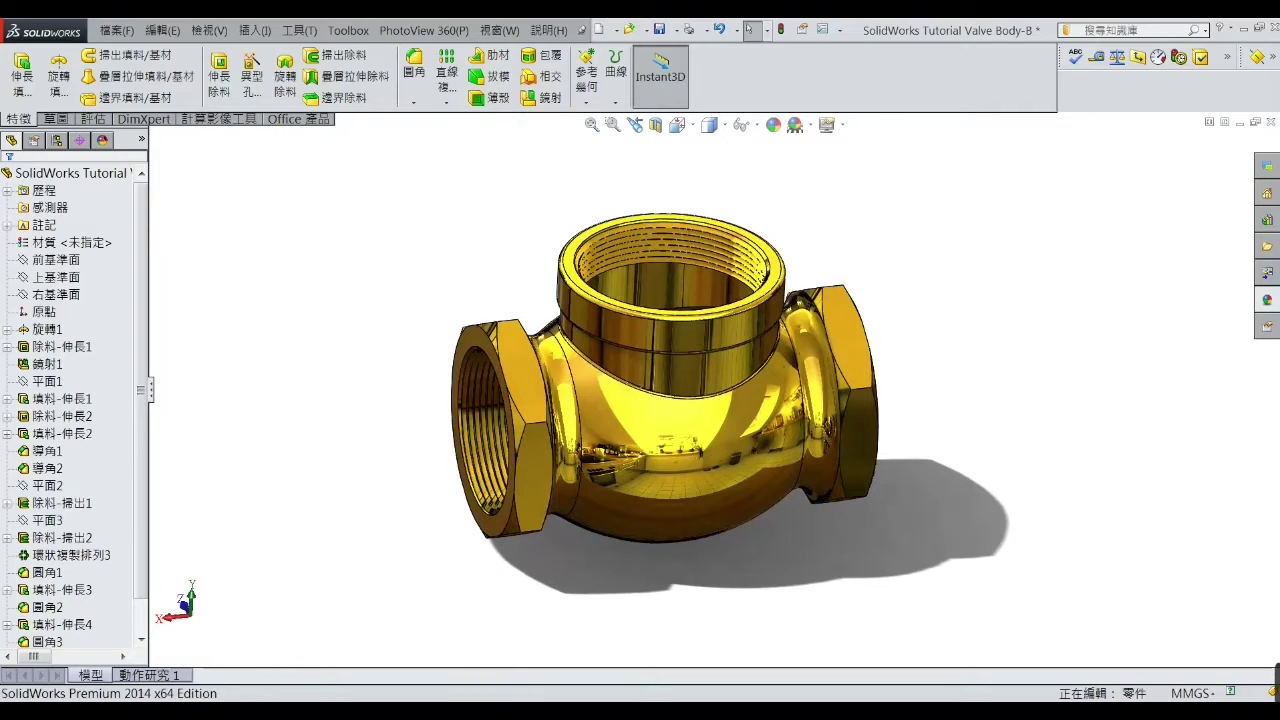
{"action": "key", "text": "alt+Tab"}
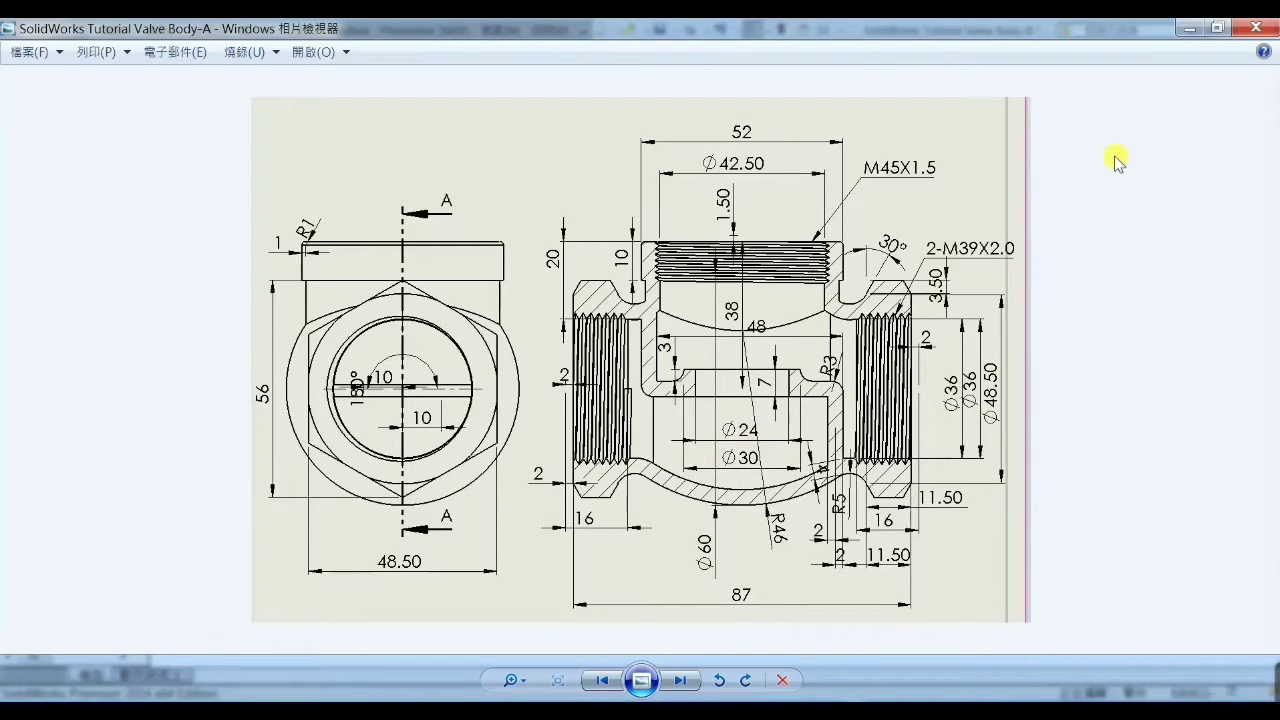
Minimise the Photo Viewer drawing and the Valve Body-B part window after a final orbit
{"action": "left_click", "coordinate": [1190, 32]}
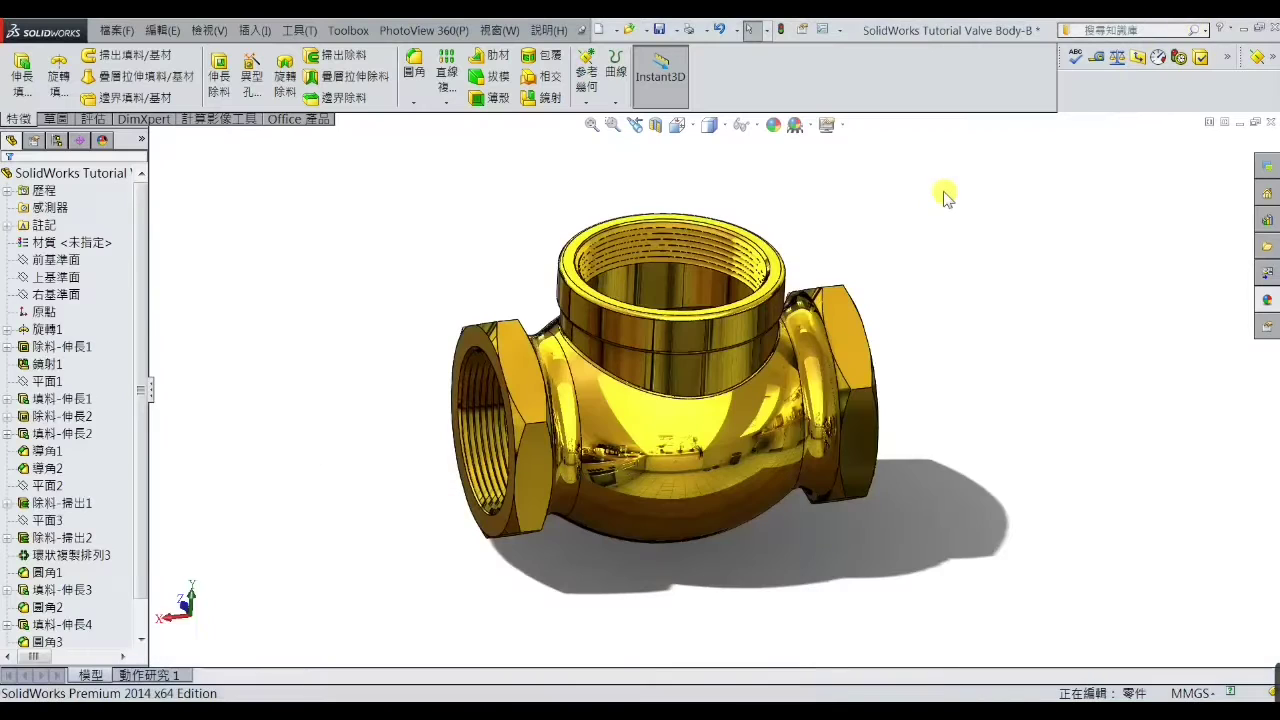
{"action": "mouse_move", "coordinate": [905, 400]}
{"action": "middle_mouse_down"}
{"action": "mouse_move", "coordinate": [957, 280]}
{"action": "mouse_move", "coordinate": [957, 343]}
{"action": "mouse_move", "coordinate": [876, 360]}
{"action": "mouse_move", "coordinate": [934, 366]}
{"action": "middle_mouse_up"}
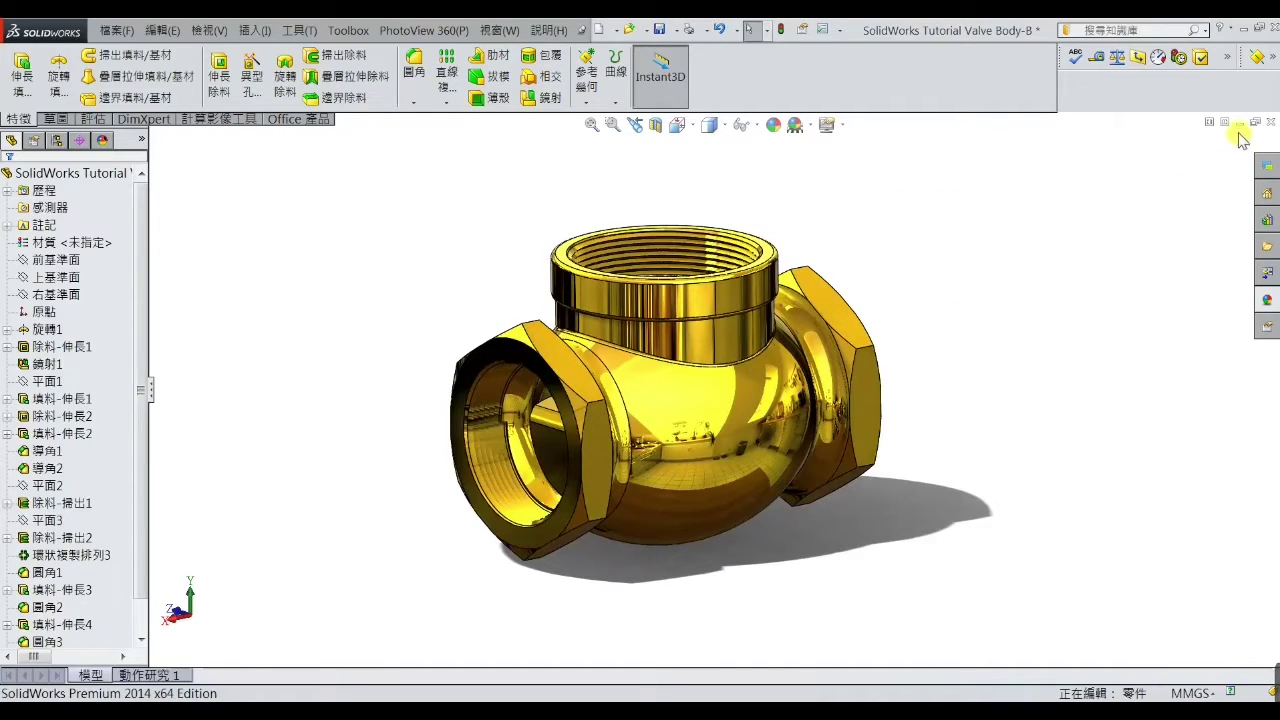
{"action": "left_click", "coordinate": [1239, 124]}
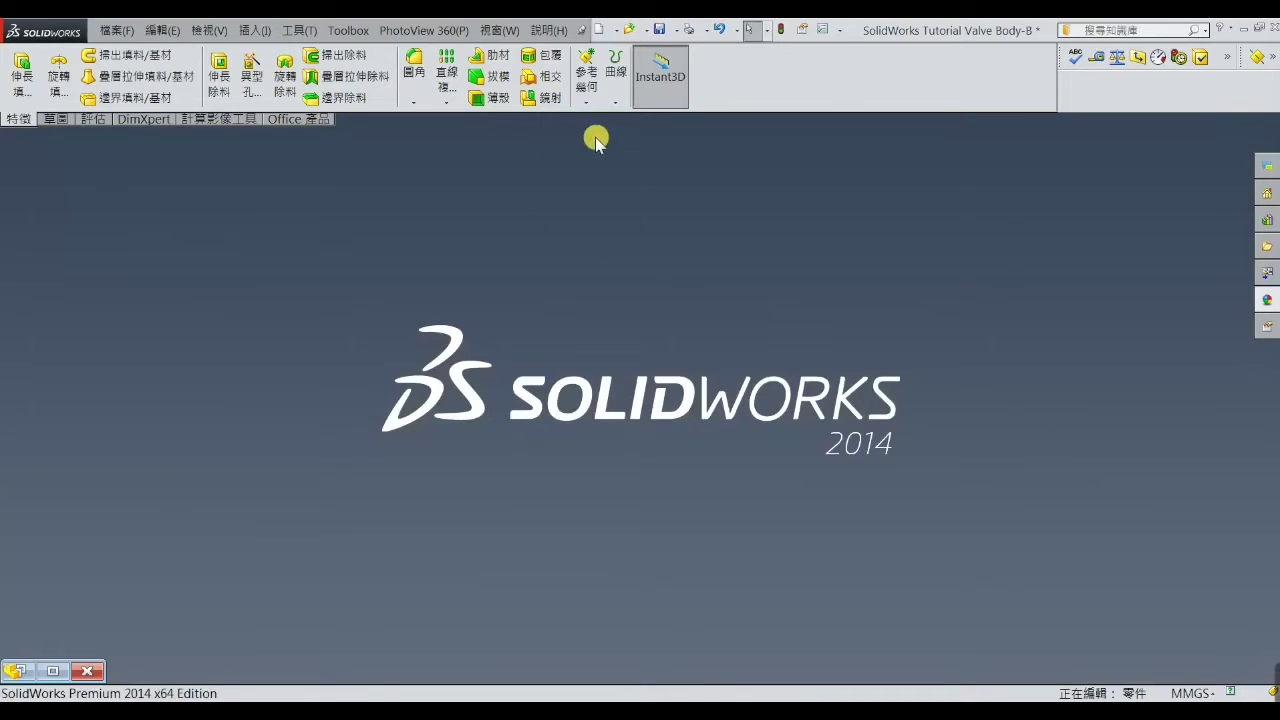
Create a new part and start a sketch on its Front Plane
{"action": "left_click", "coordinate": [598, 33]}
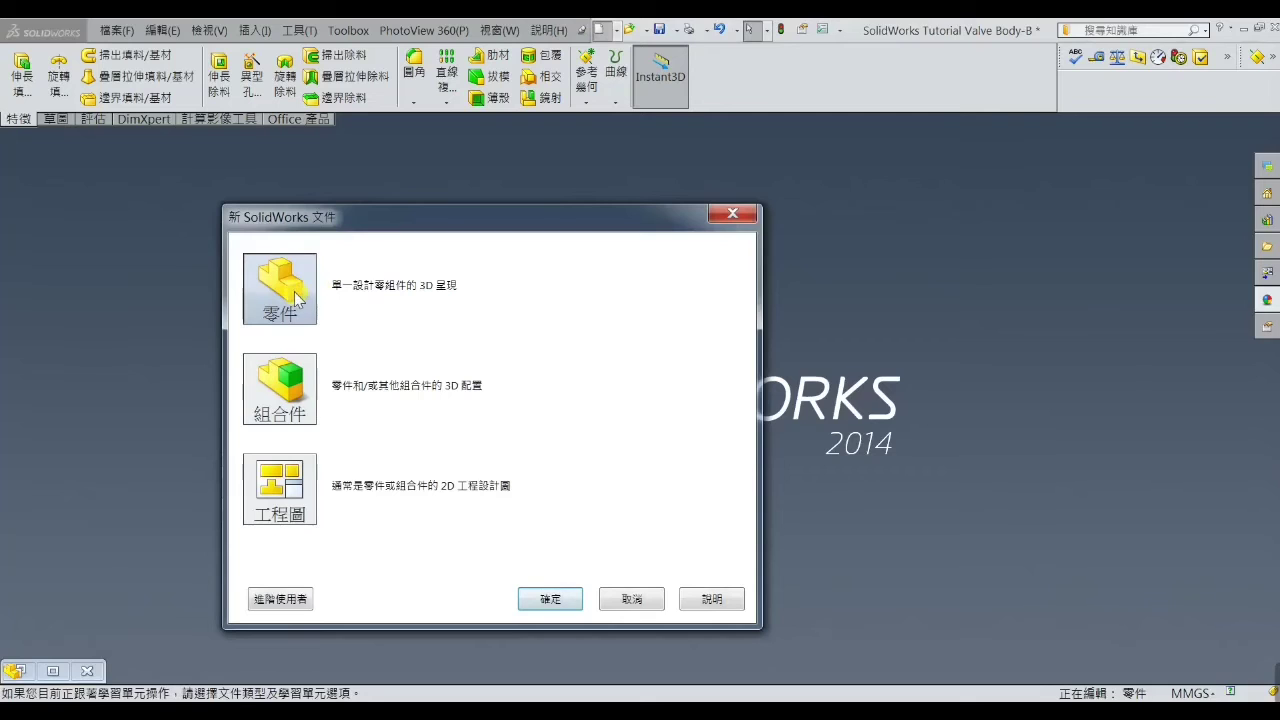
{"action": "left_click", "coordinate": [552, 598]}
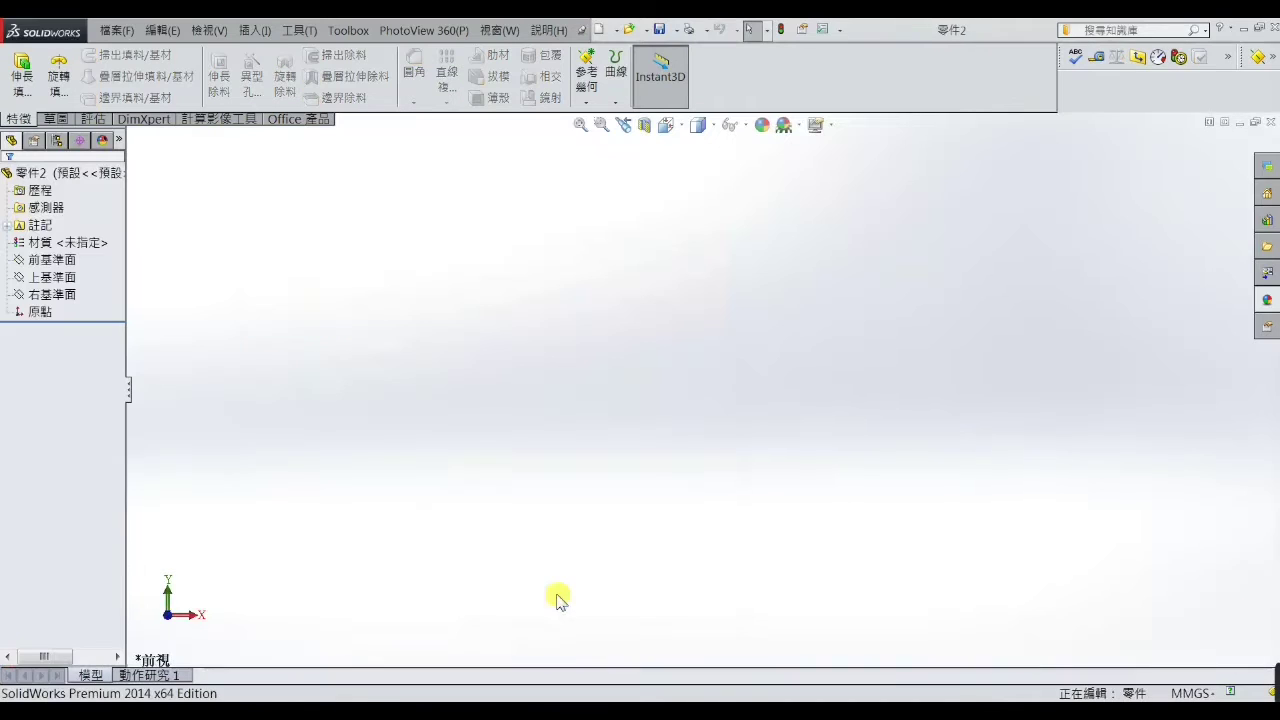
{"action": "left_click", "coordinate": [66, 260]}
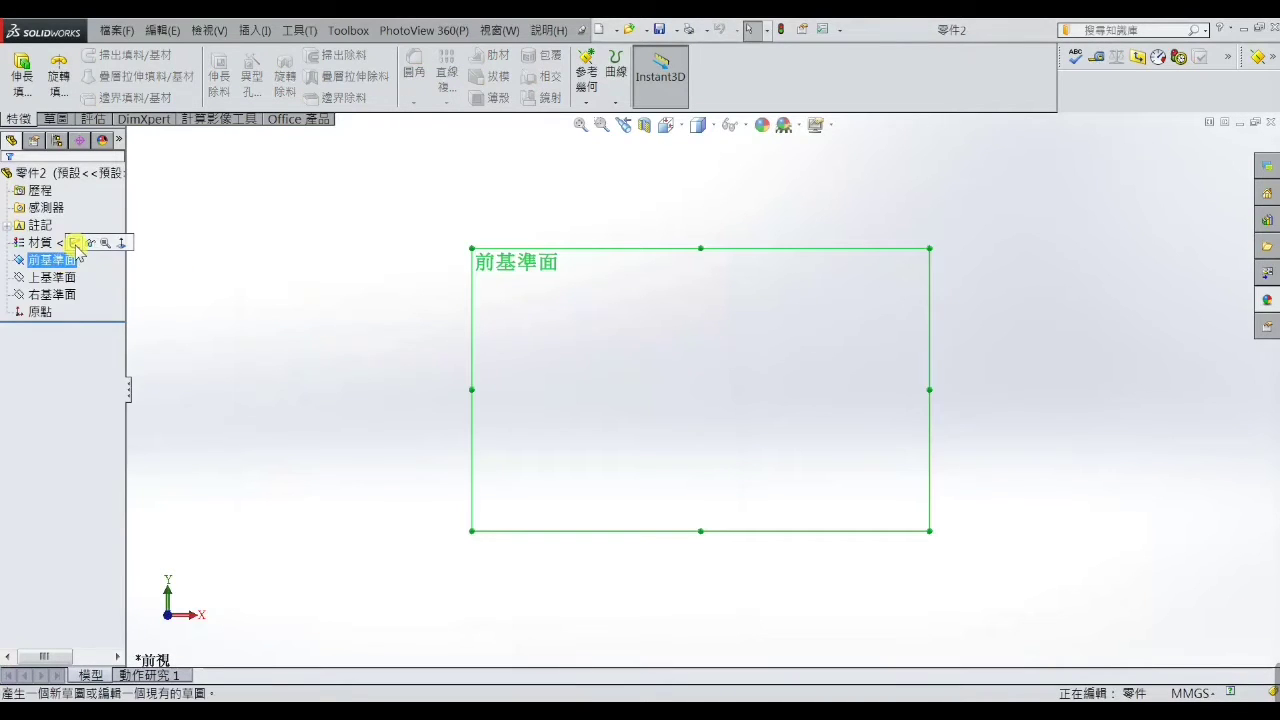
{"action": "left_click", "coordinate": [75, 243]}
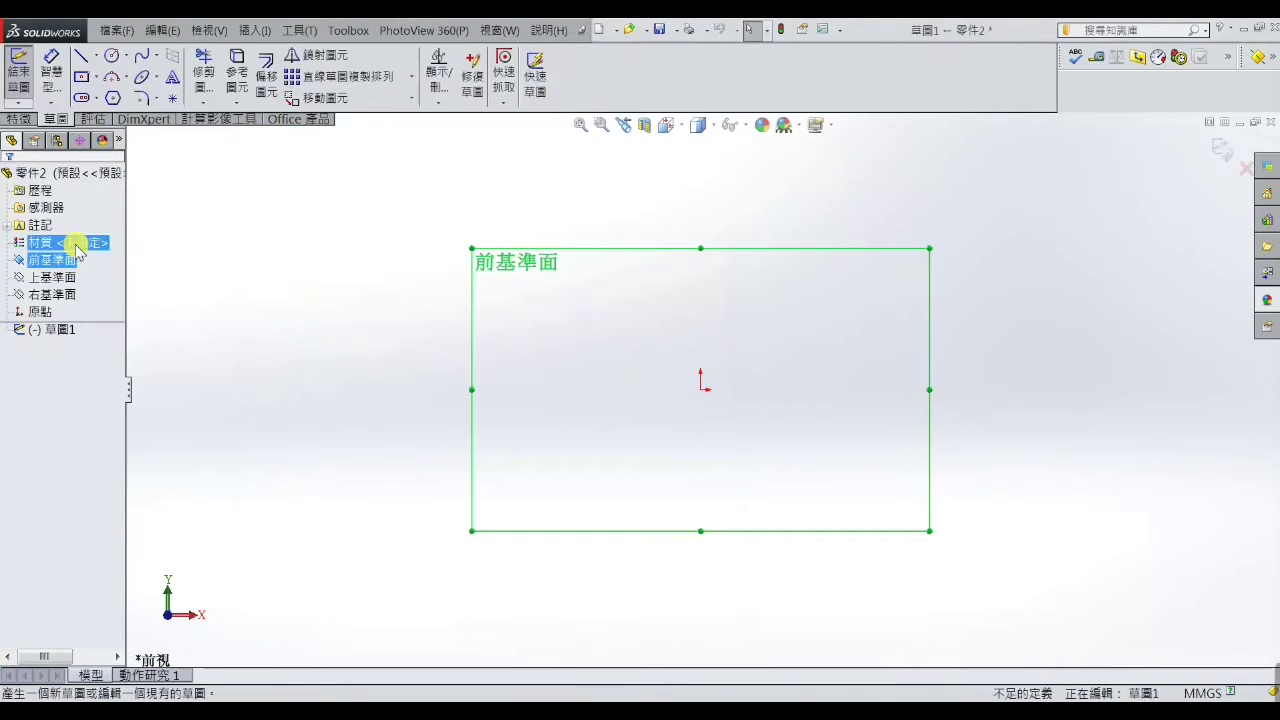
Draw horizontal and vertical construction centerlines that meet at the origin
{"action": "left_click", "coordinate": [80, 56]}
{"action": "left_click", "coordinate": [41, 392]}
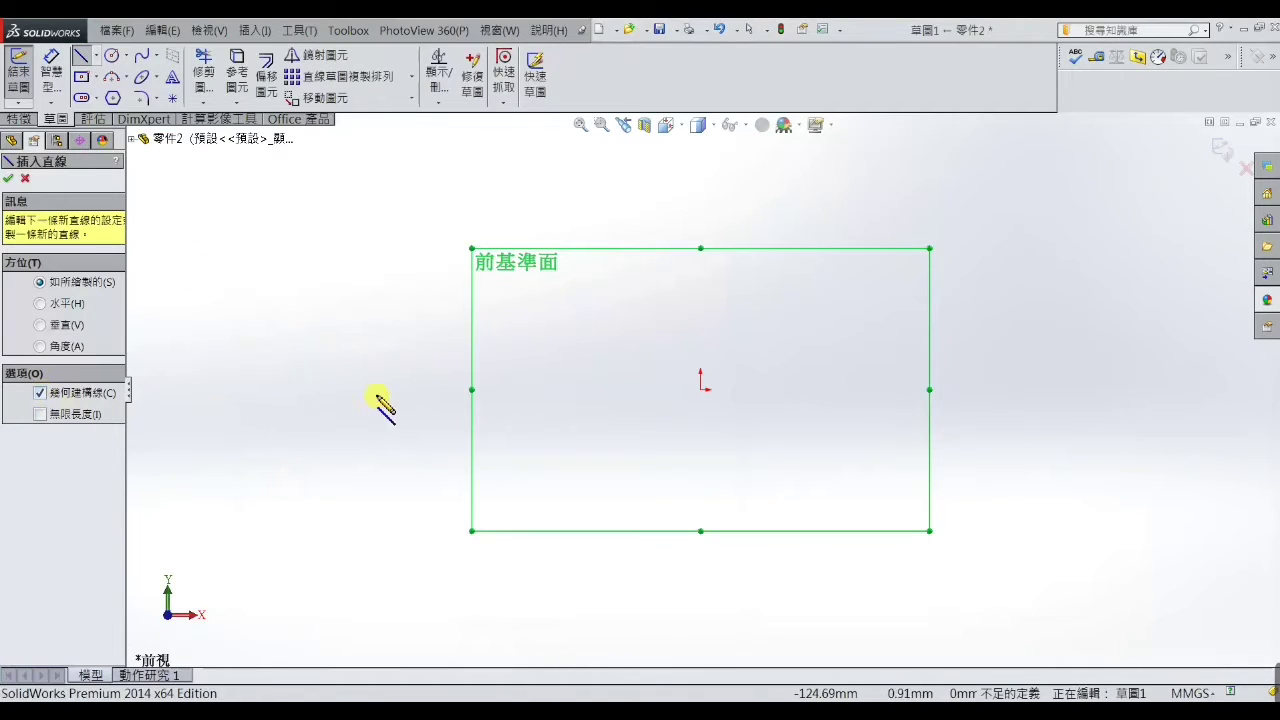
{"action": "left_click", "coordinate": [376, 389]}
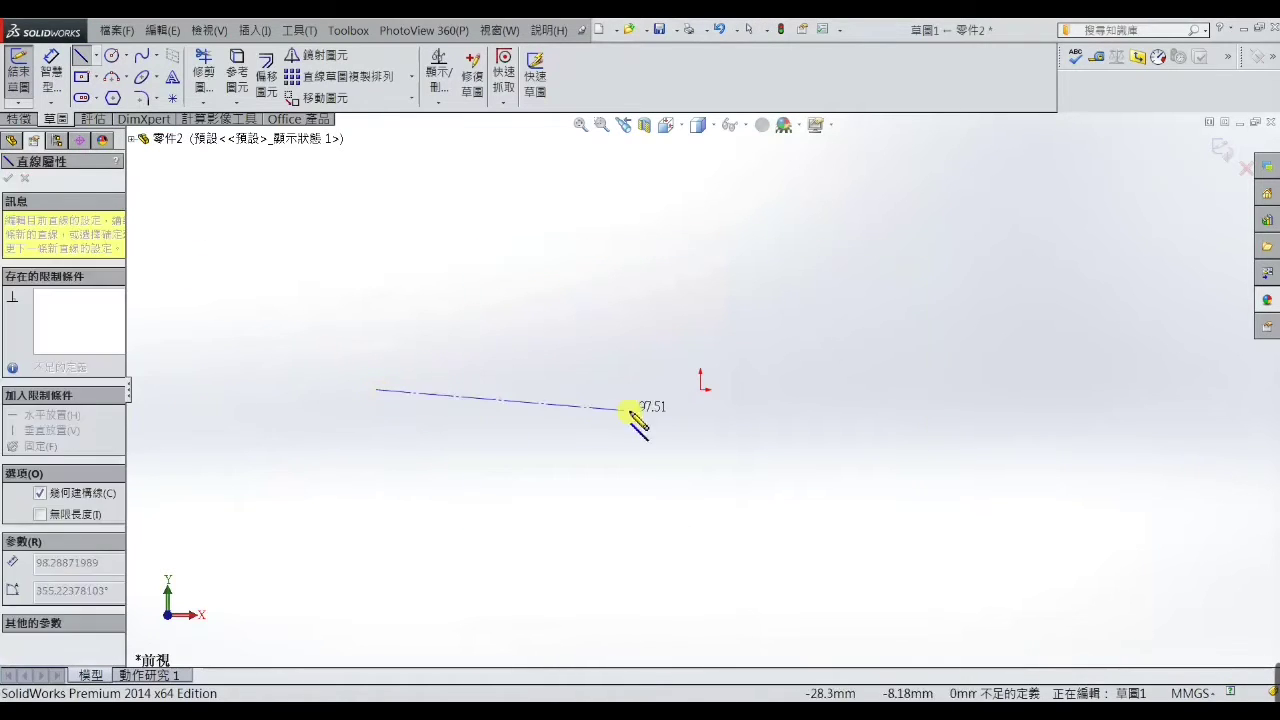
{"action": "left_click", "coordinate": [700, 389]}
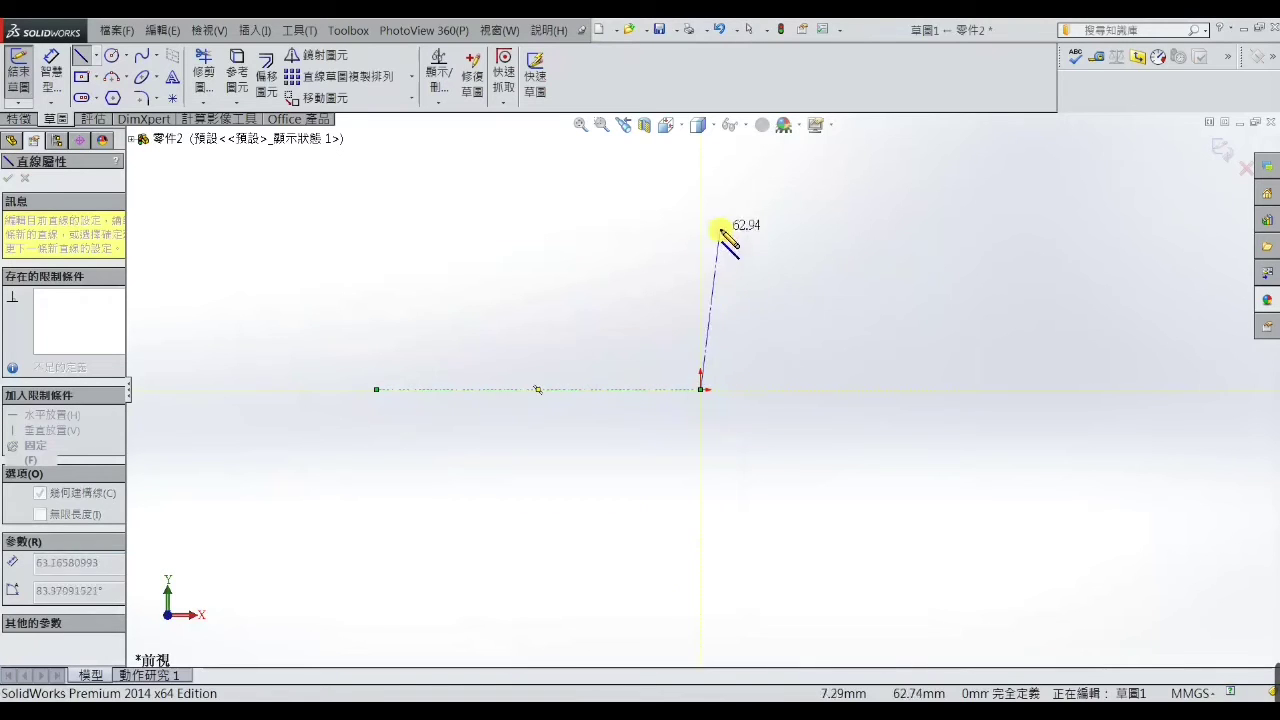
{"action": "left_click", "coordinate": [701, 193]}
{"action": "right_click", "coordinate": [702, 193]}
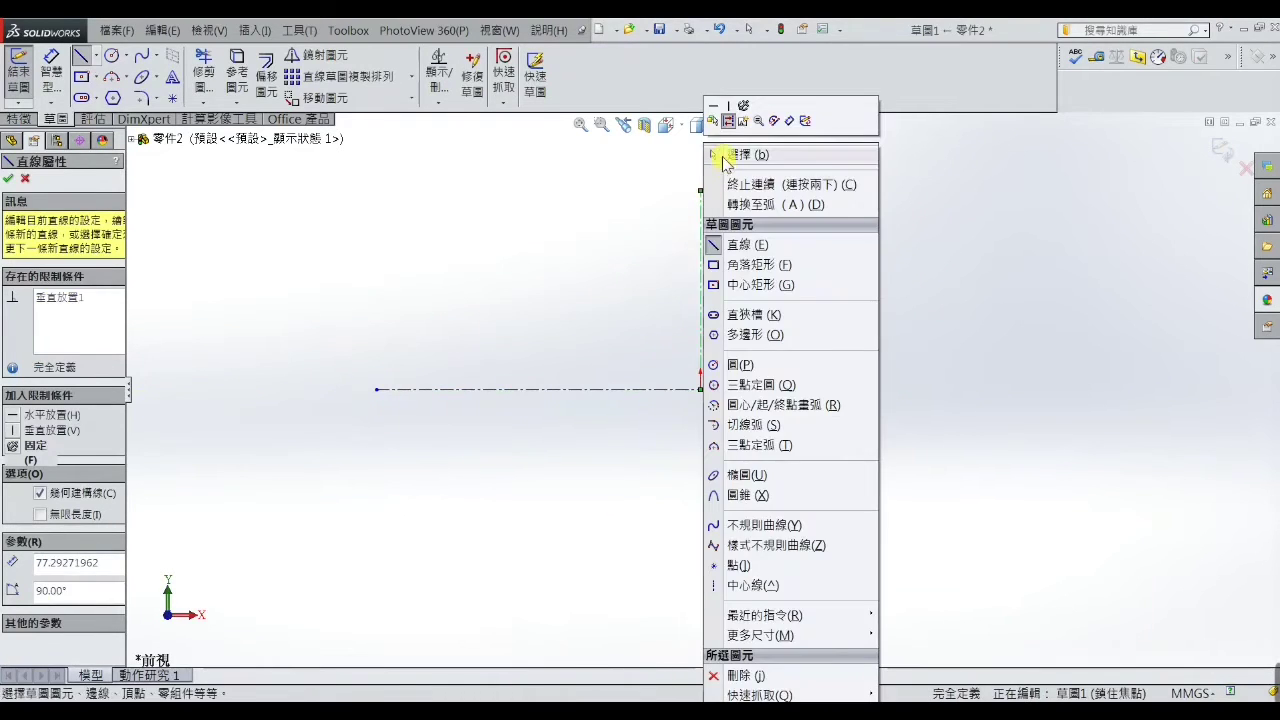
{"action": "left_click", "coordinate": [735, 154]}
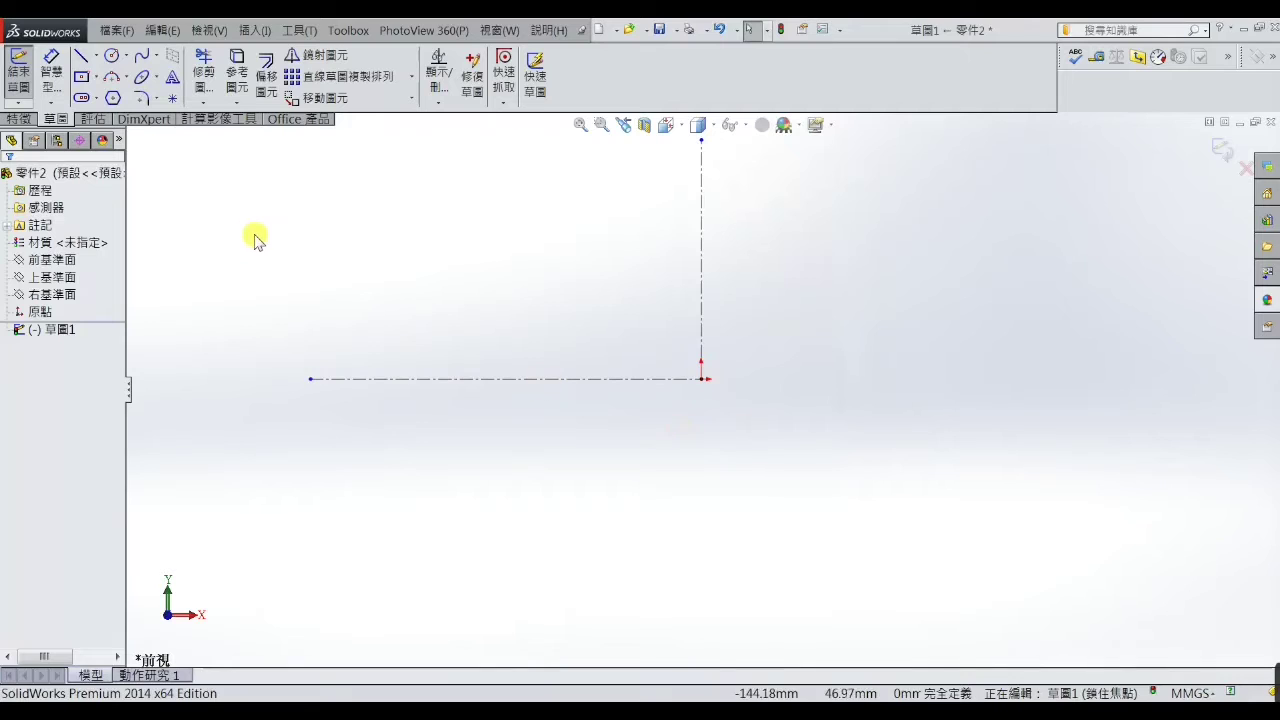
Draw a three-point arc sagging downward below the centerlines
{"action": "left_click", "coordinate": [112, 78]}
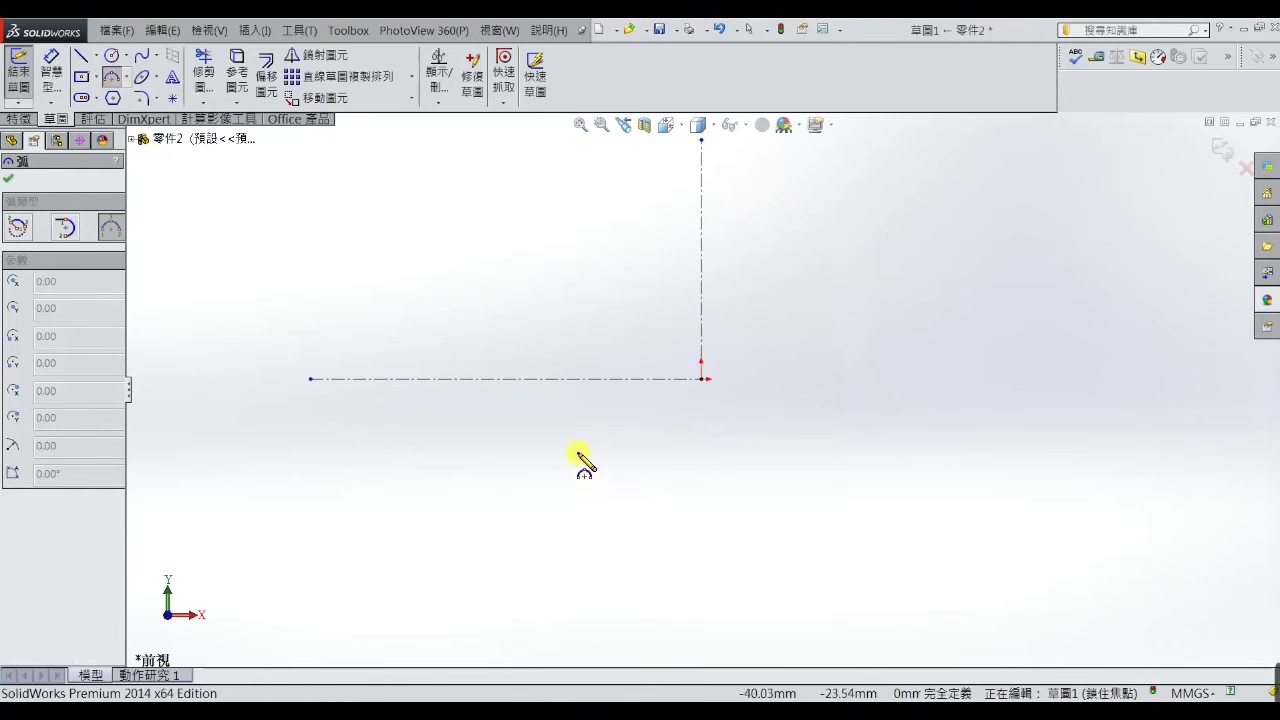
{"action": "left_click", "coordinate": [567, 440]}
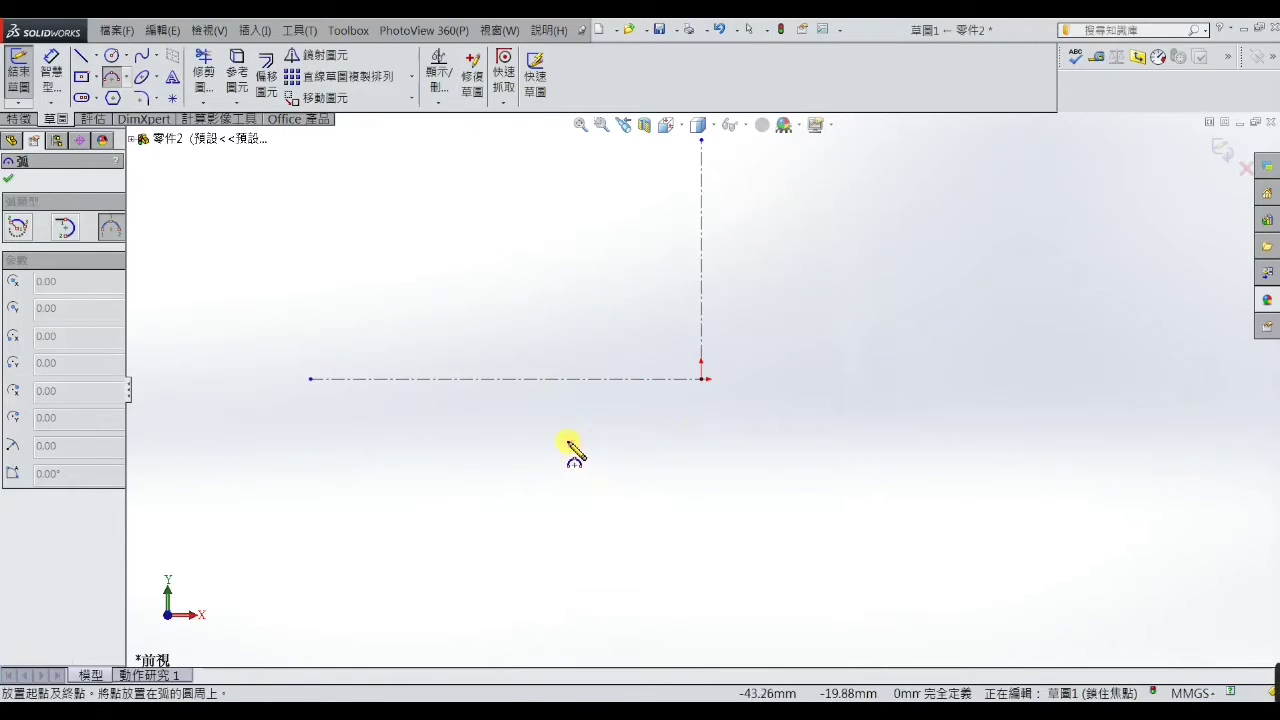
{"action": "left_click", "coordinate": [818, 440]}
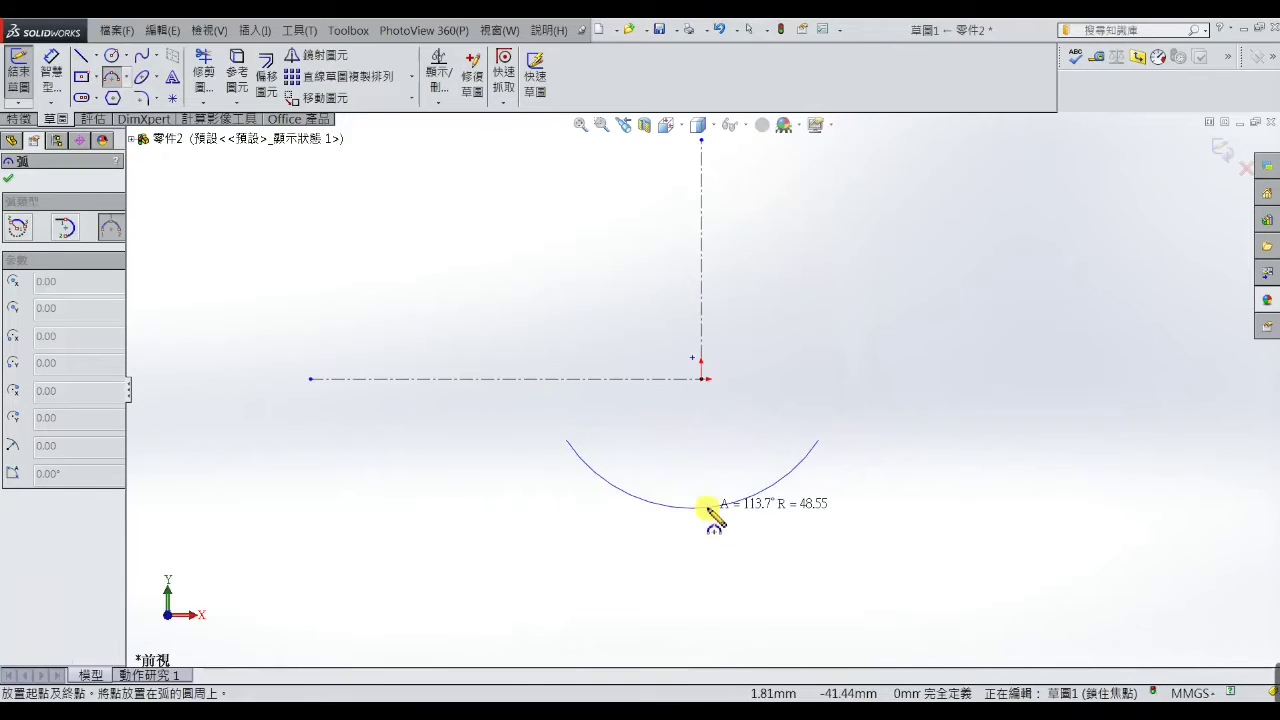
{"action": "left_click", "coordinate": [709, 495]}
{"action": "right_click", "coordinate": [709, 500]}
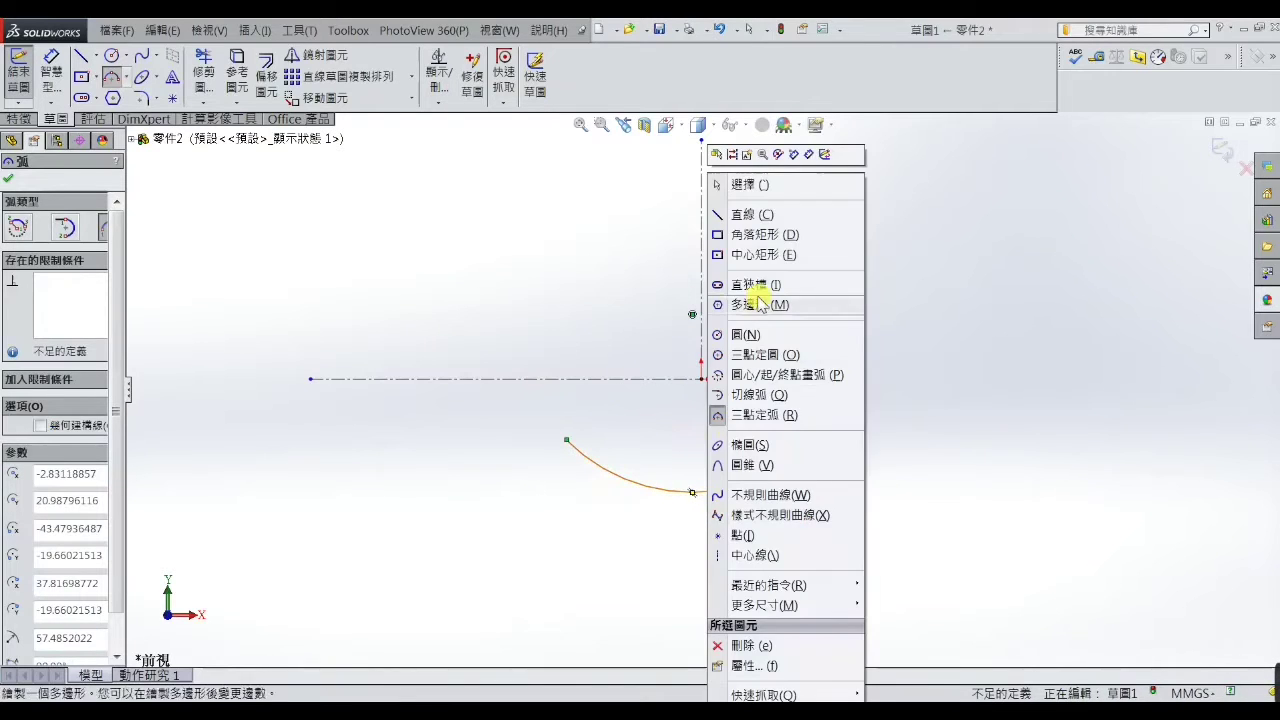
{"action": "left_click", "coordinate": [743, 180]}
{"action": "left_click", "coordinate": [745, 190]}
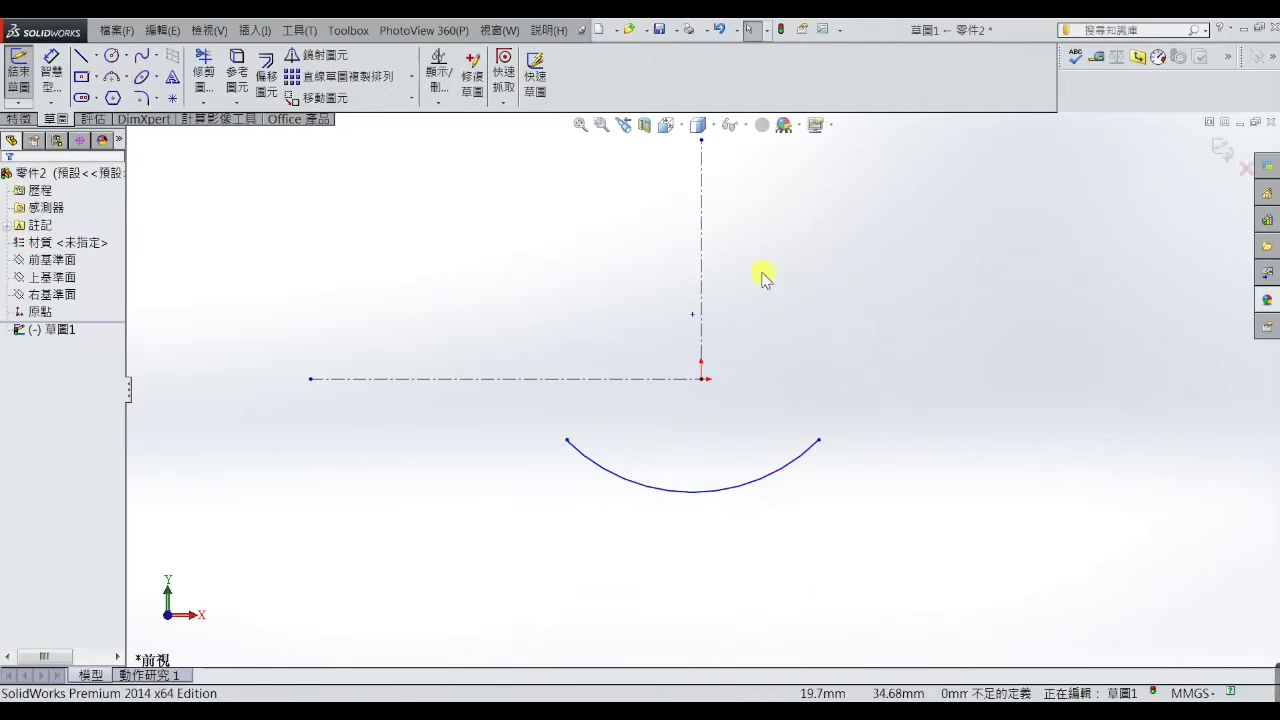
Constrain the arc's centre point to lie on the vertical centerline
{"action": "left_click", "coordinate": [693, 318]}
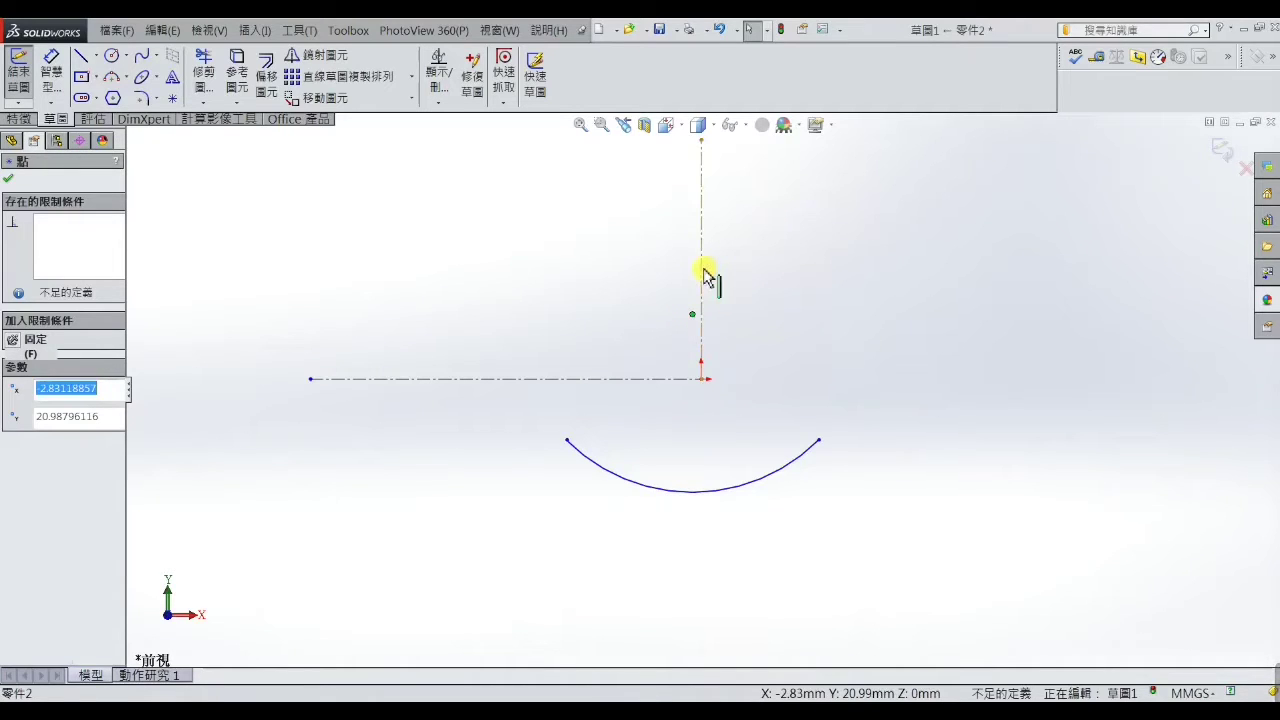
{"action": "left_click", "coordinate": [703, 271], "text": "ctrl"}
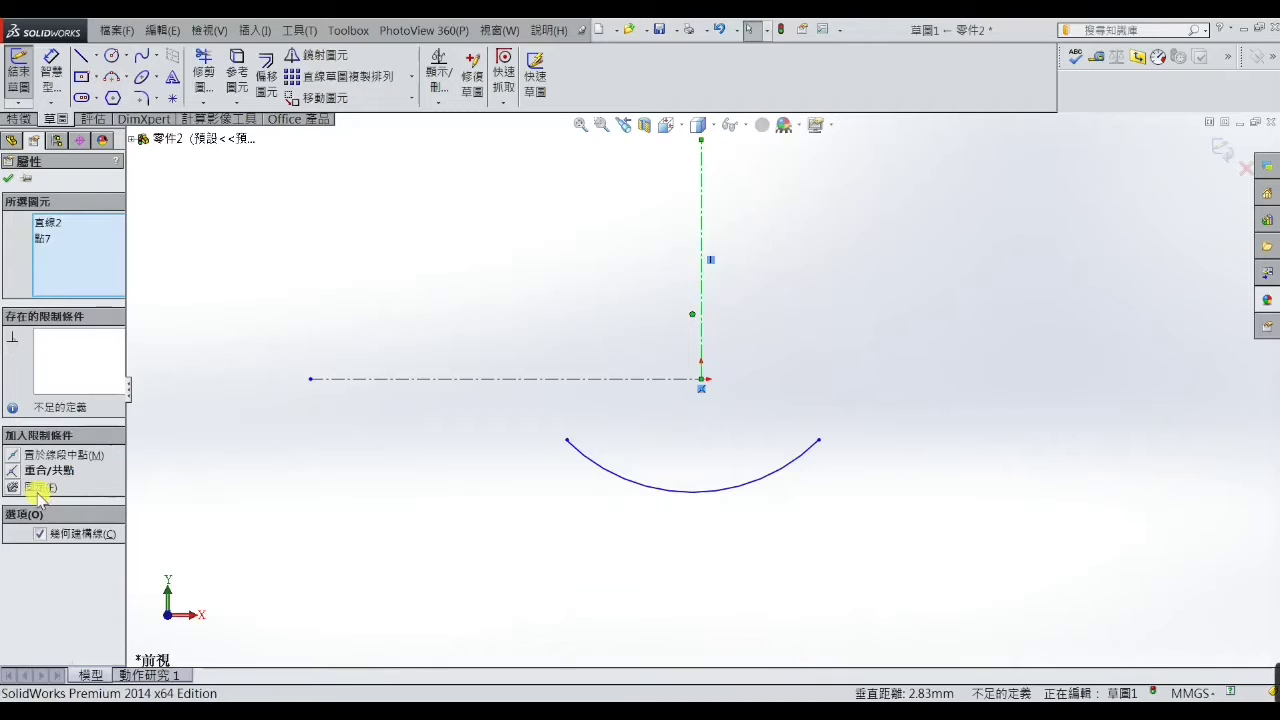
{"action": "left_click", "coordinate": [14, 480]}
{"action": "left_click", "coordinate": [446, 311]}
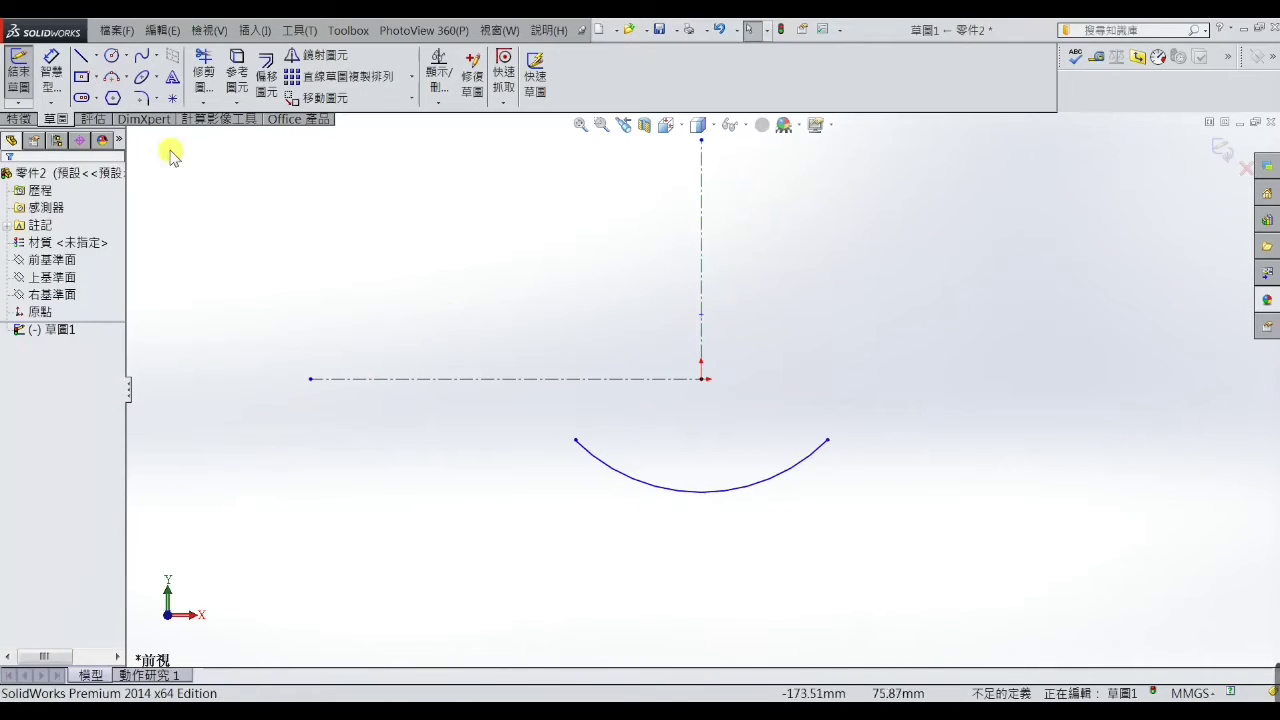
Dimension the arc's radius as R46, checking the value against the 2D drawing
{"action": "left_click", "coordinate": [58, 82]}
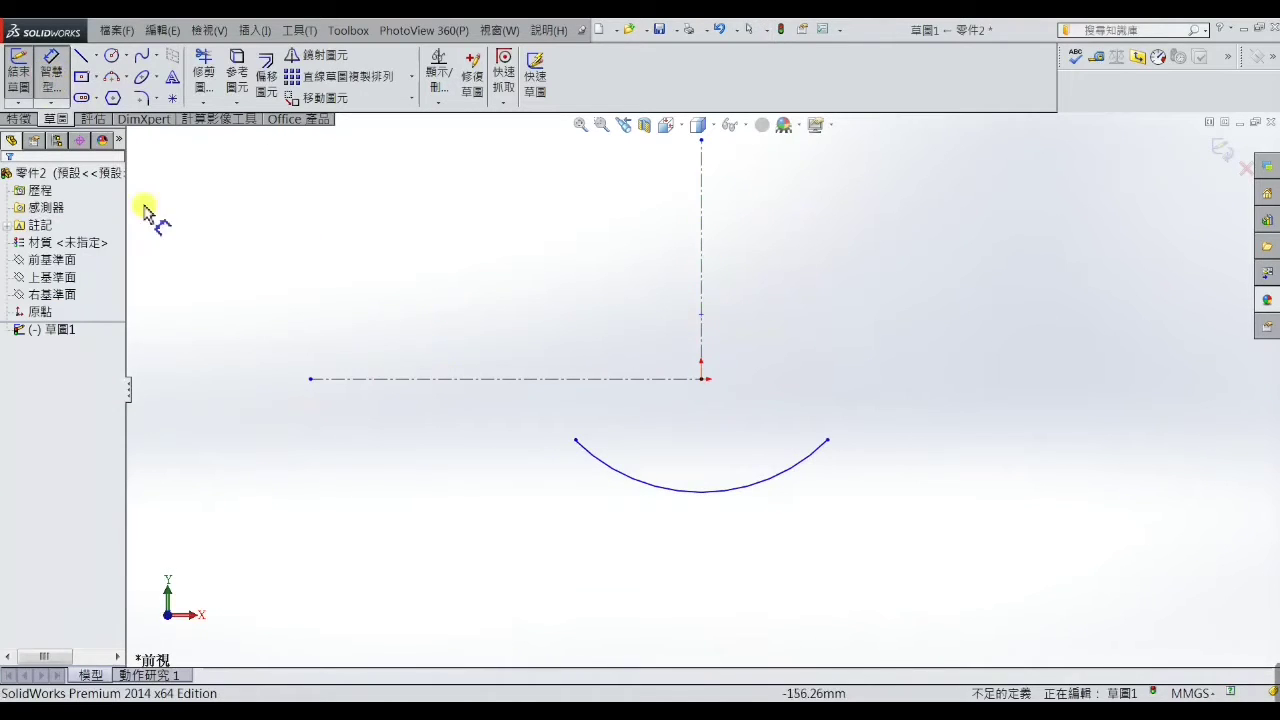
{"action": "left_click", "coordinate": [700, 500]}
{"action": "left_click", "coordinate": [698, 514]}
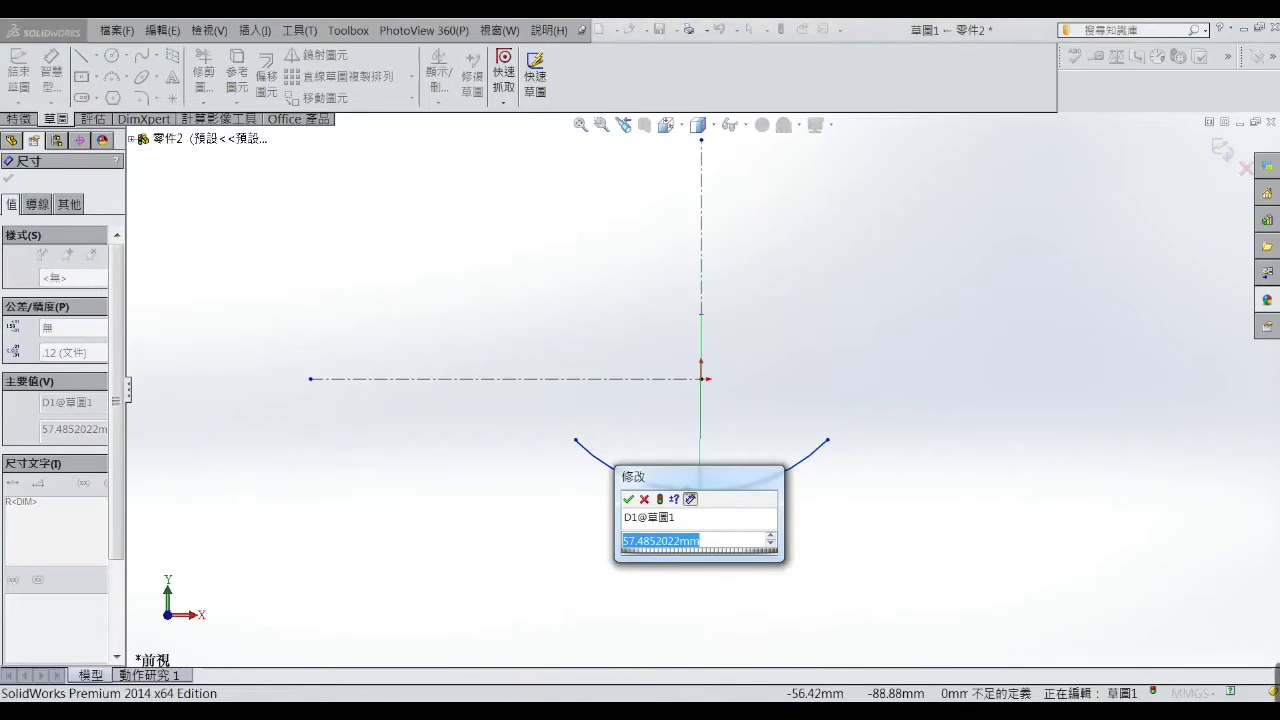
{"action": "left_click", "coordinate": [503, 625]}
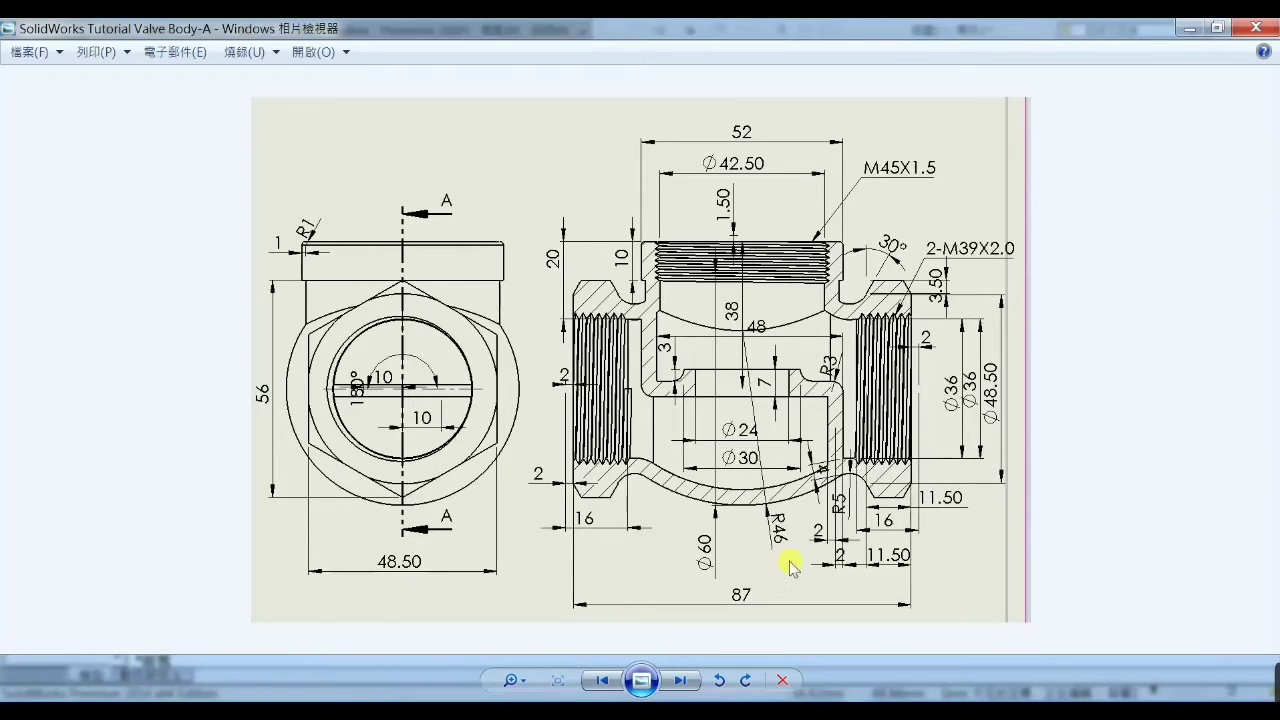
{"action": "left_click", "coordinate": [1189, 28]}
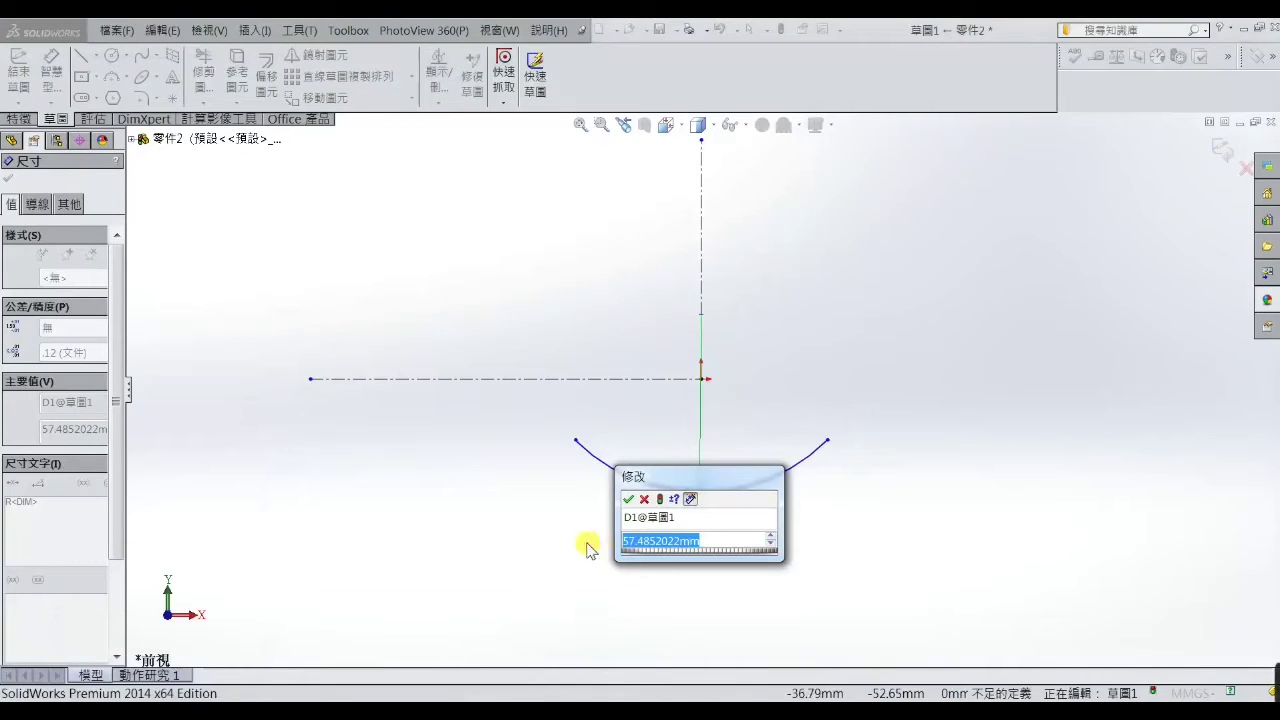
{"action": "type", "text": "46"}
{"action": "key", "text": "Return"}
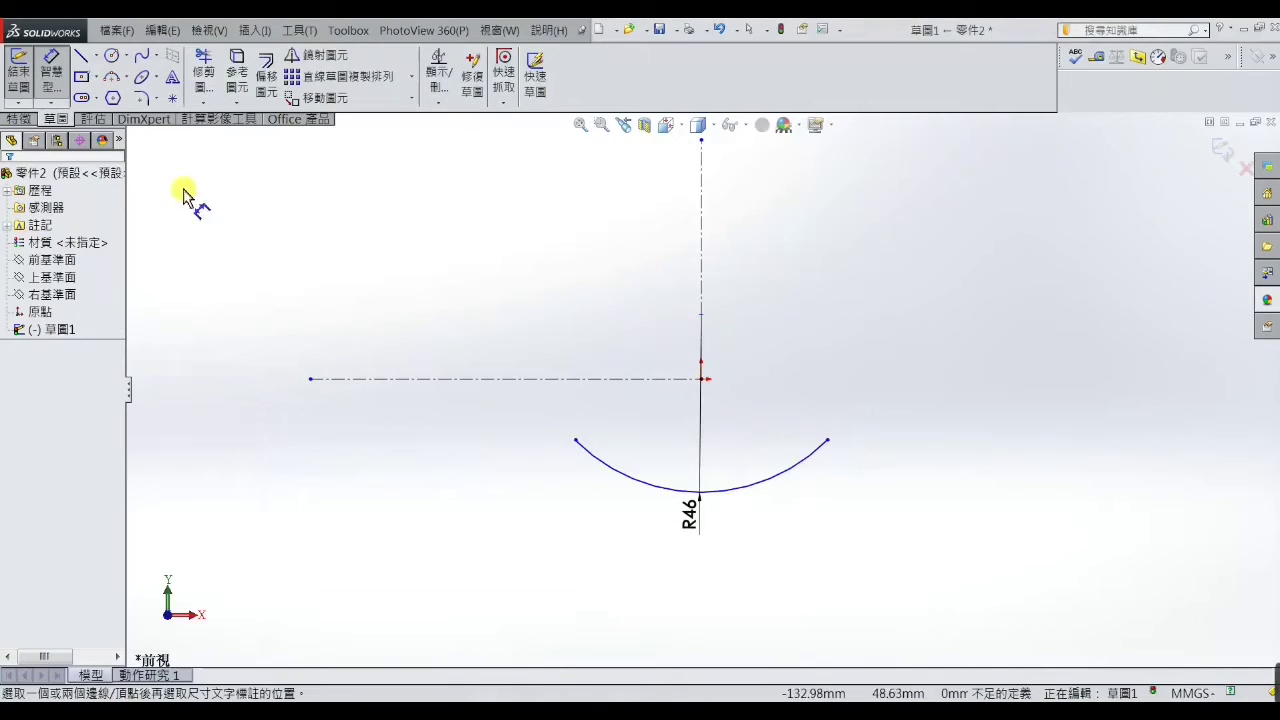
Draw a tangent arc curling up from the big arc's left end
{"action": "left_click", "coordinate": [120, 78]}
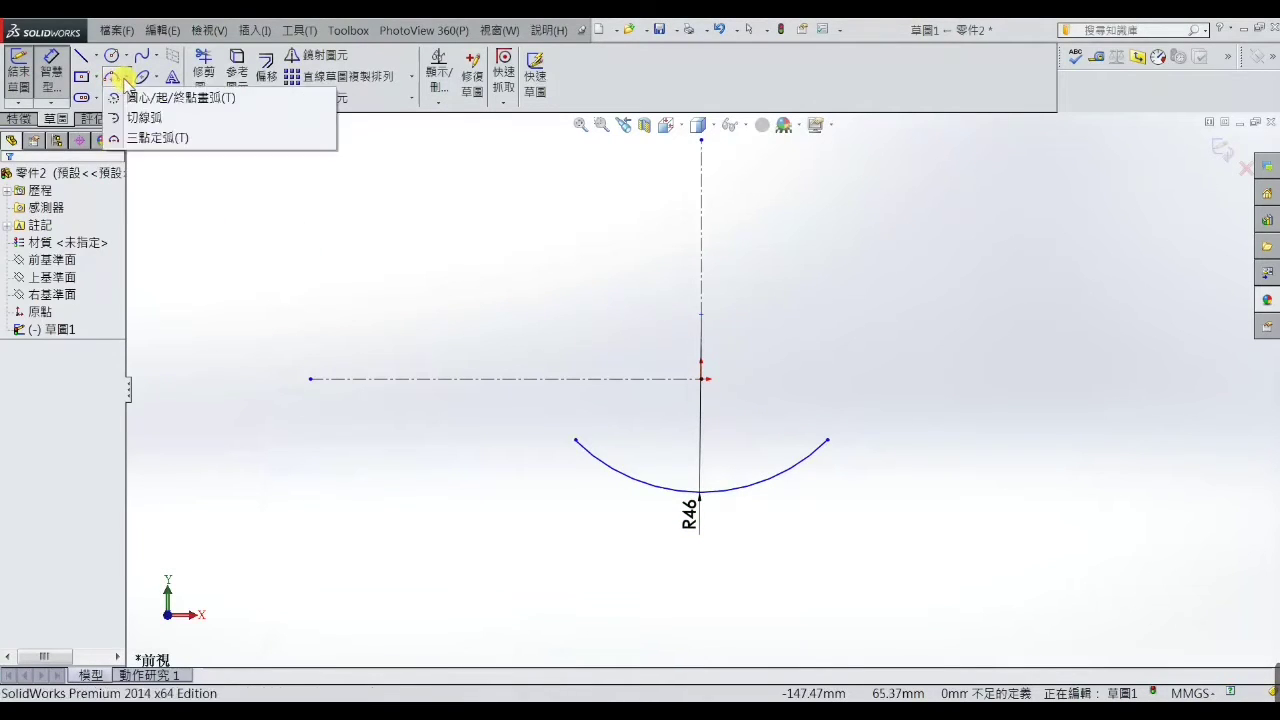
{"action": "left_click", "coordinate": [125, 109]}
{"action": "scroll", "coordinate": [530, 460], "scroll_direction": "up", "scroll_amount": 3}
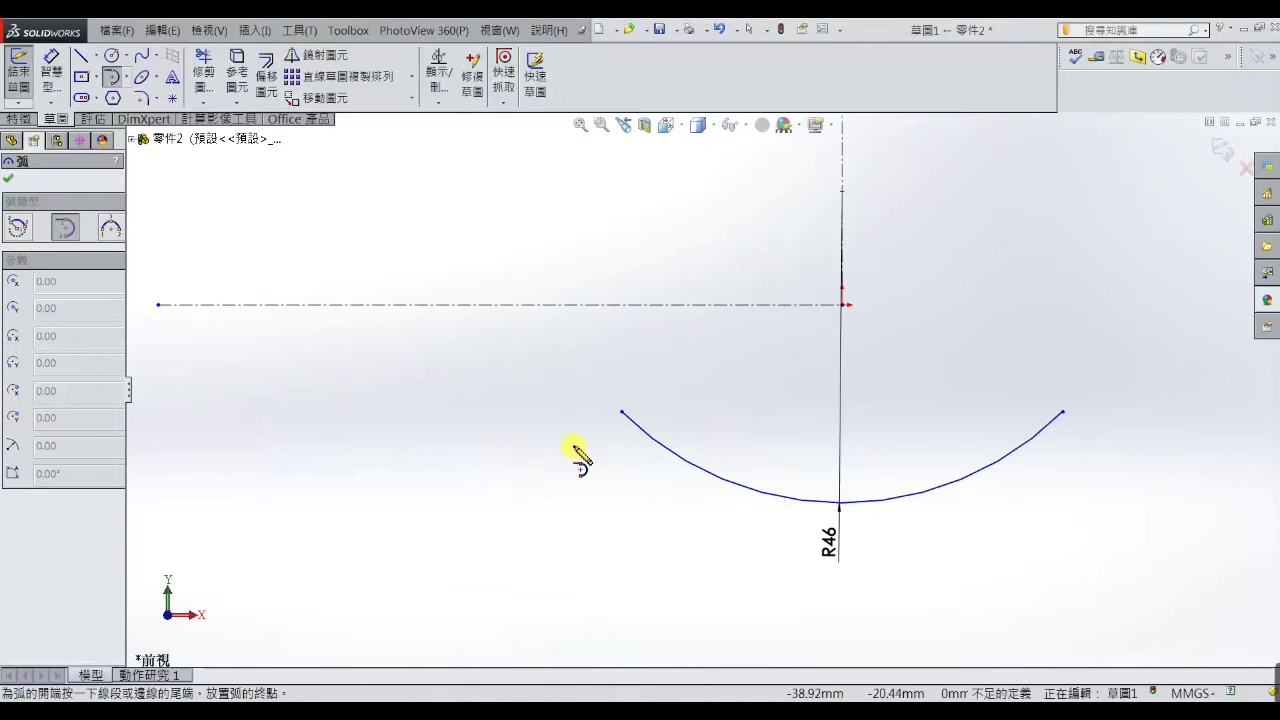
{"action": "left_click", "coordinate": [620, 410]}
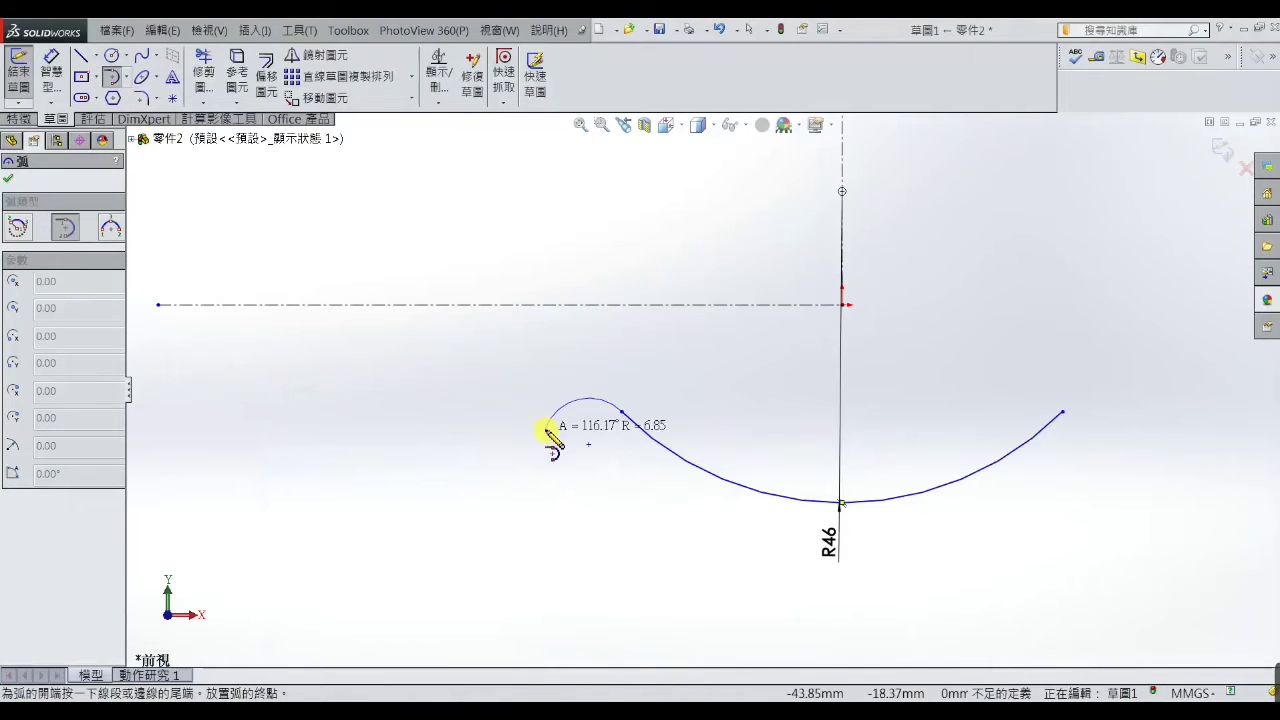
{"action": "right_click", "coordinate": [556, 443]}
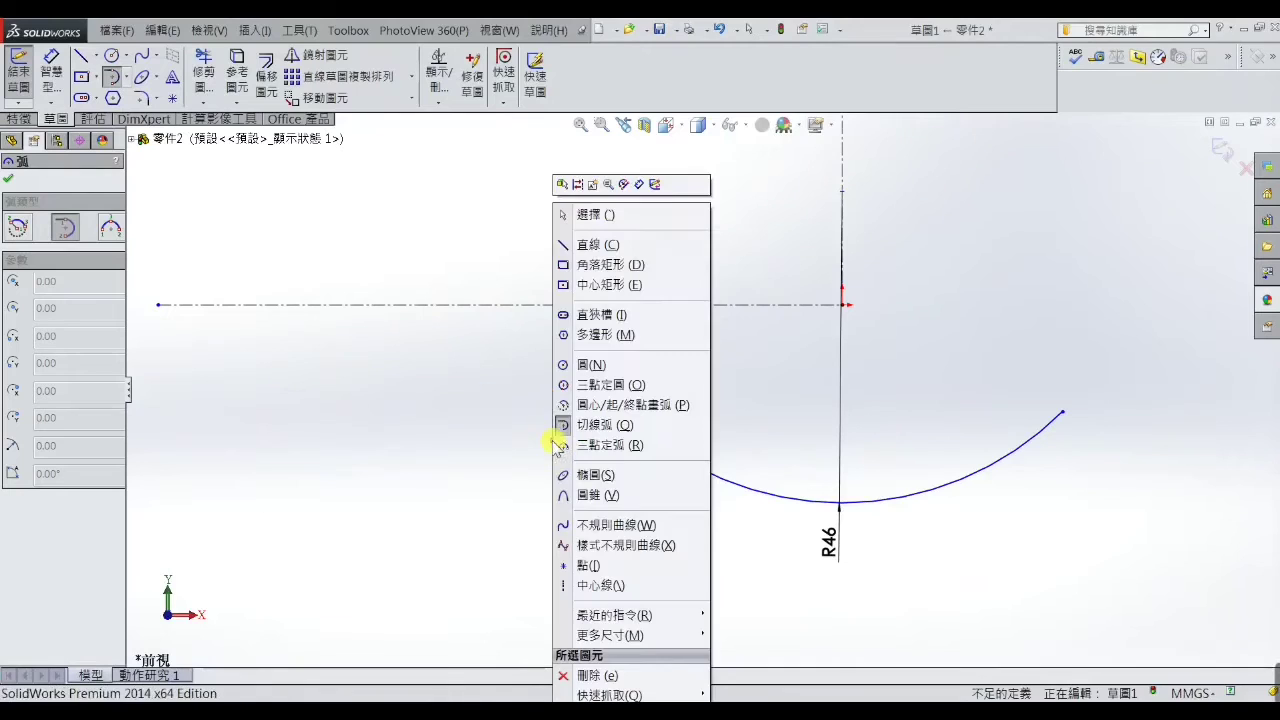
{"action": "left_click", "coordinate": [563, 214]}
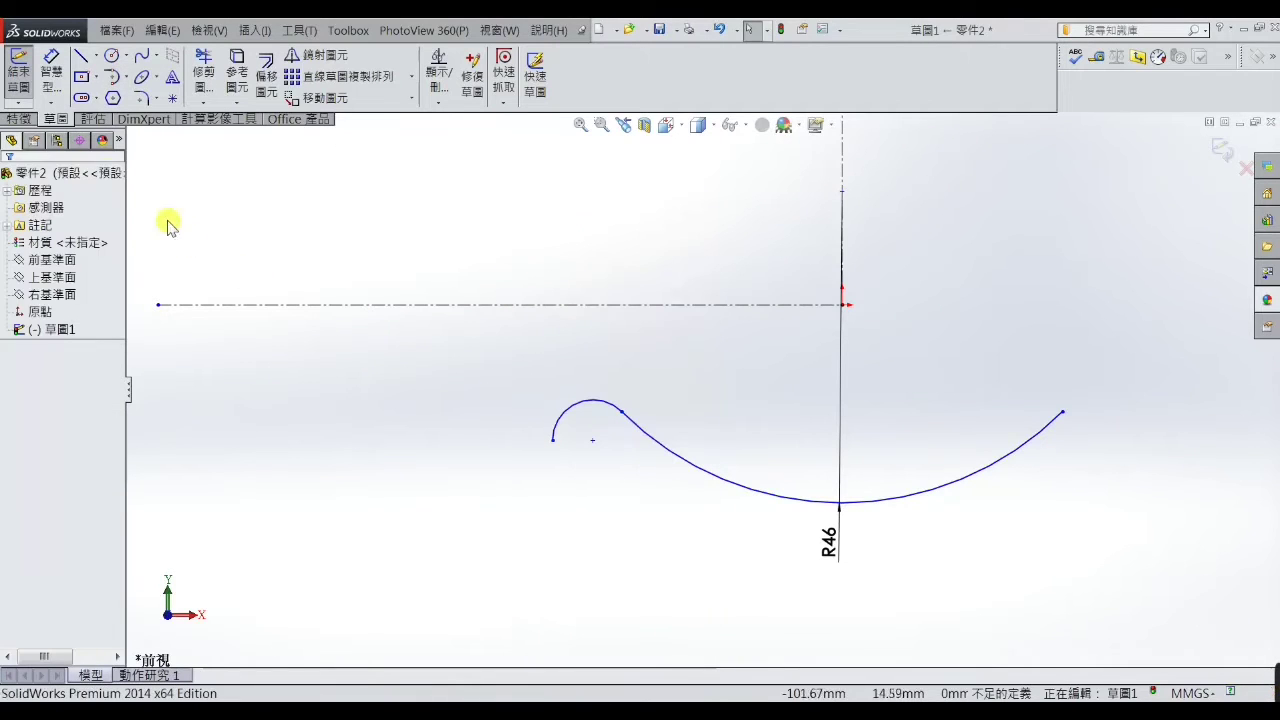
Dimension the small tangent arc to a radius of R5
{"action": "left_click", "coordinate": [51, 72]}
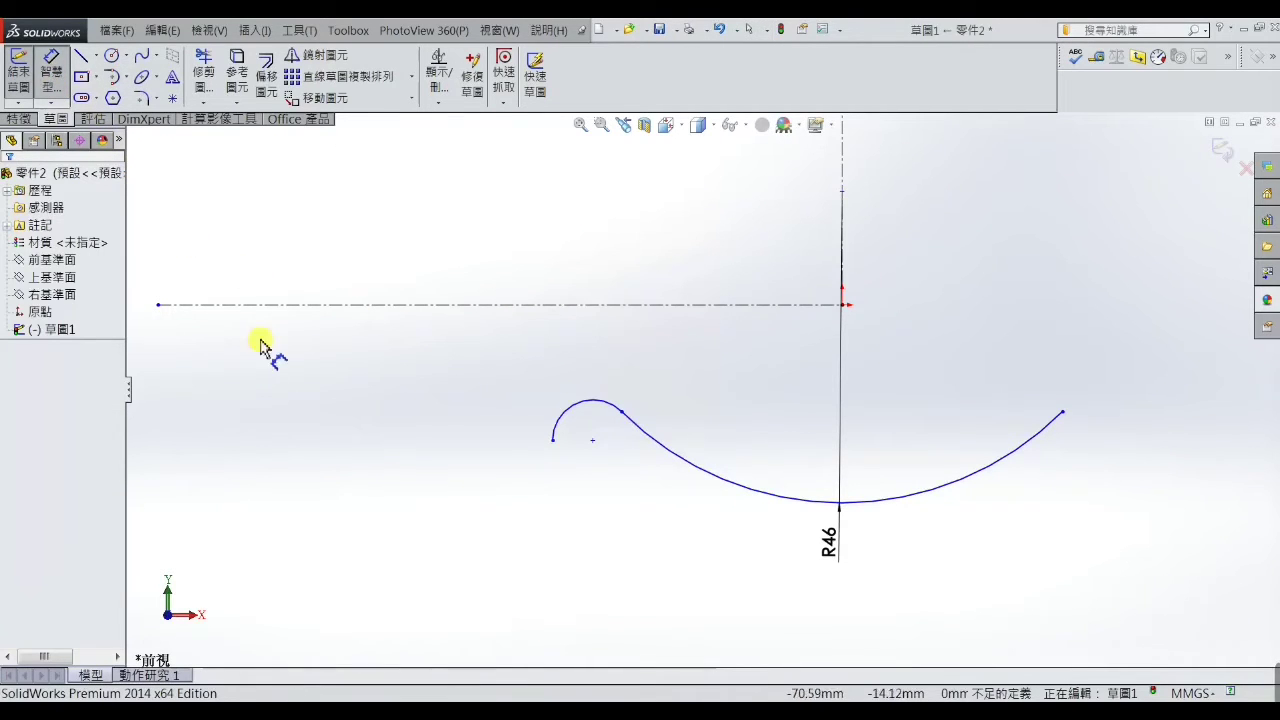
{"action": "left_click", "coordinate": [600, 404]}
{"action": "left_click", "coordinate": [578, 448]}
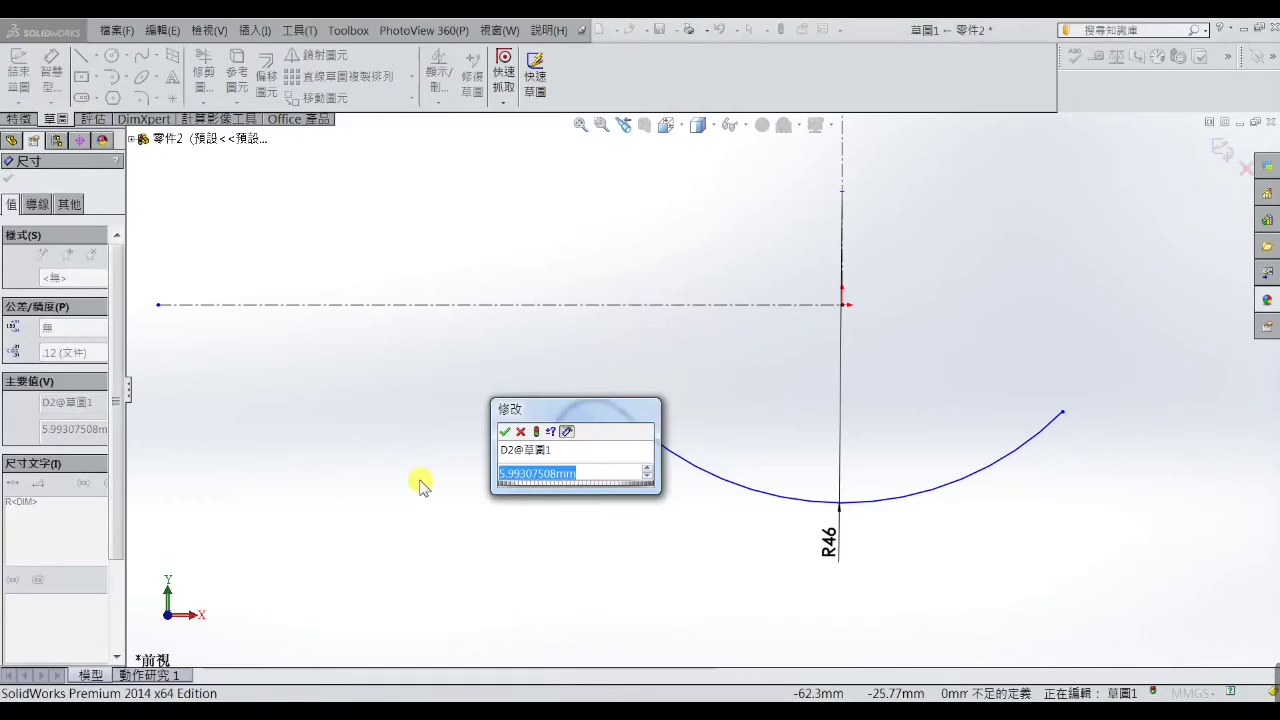
{"action": "type", "text": "5"}
{"action": "key", "text": "Return"}
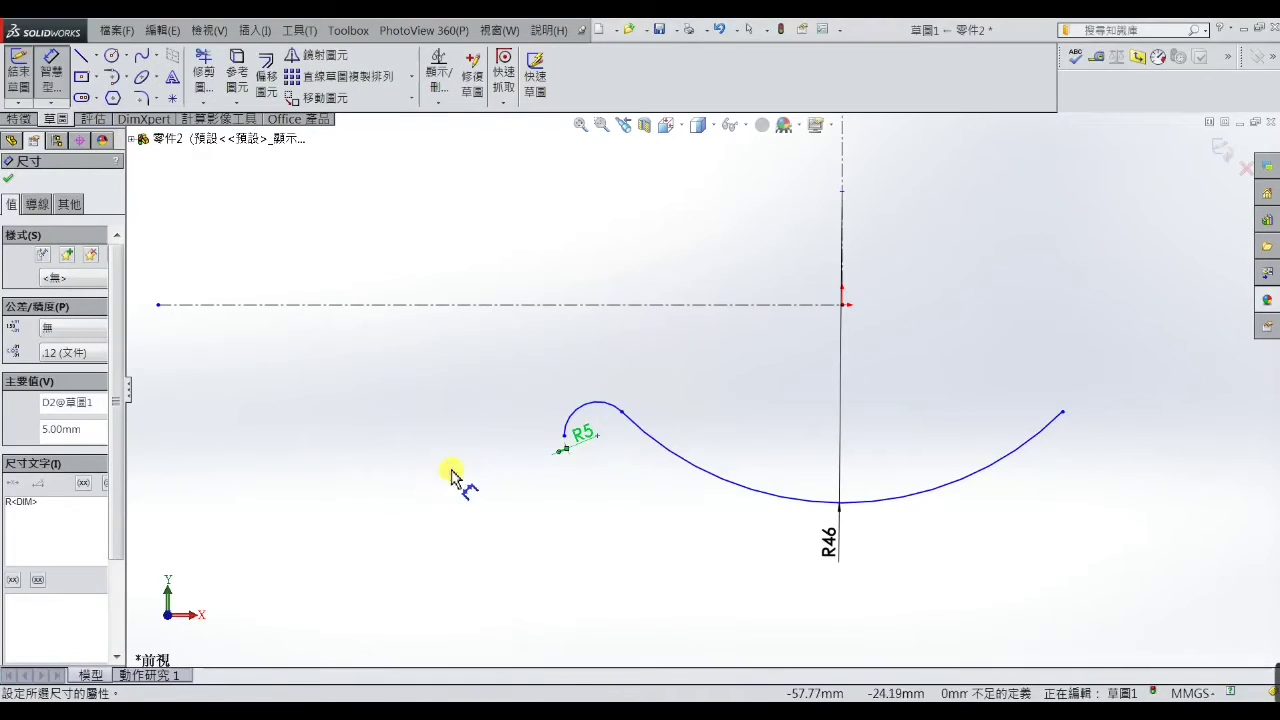
{"action": "key", "text": "Escape"}
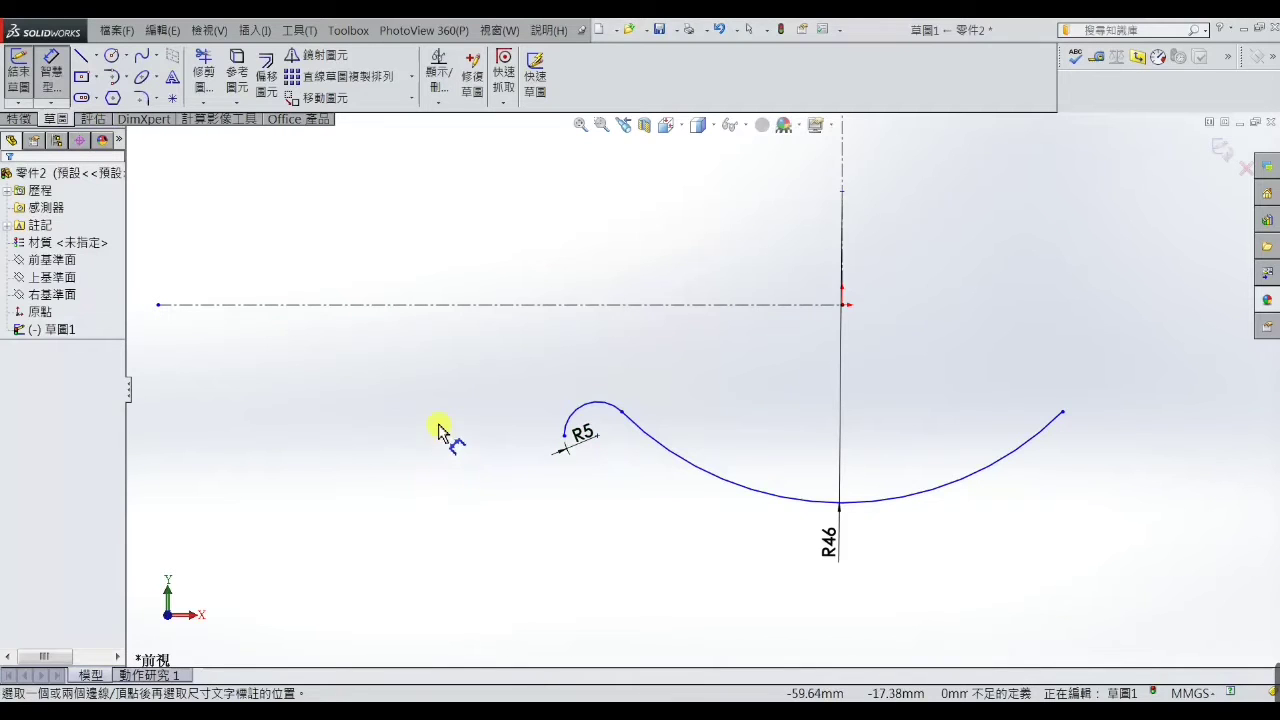
Draw three connected lines down from the horizontal centreline, across, and back up near the small arc
{"action": "left_click", "coordinate": [80, 56]}
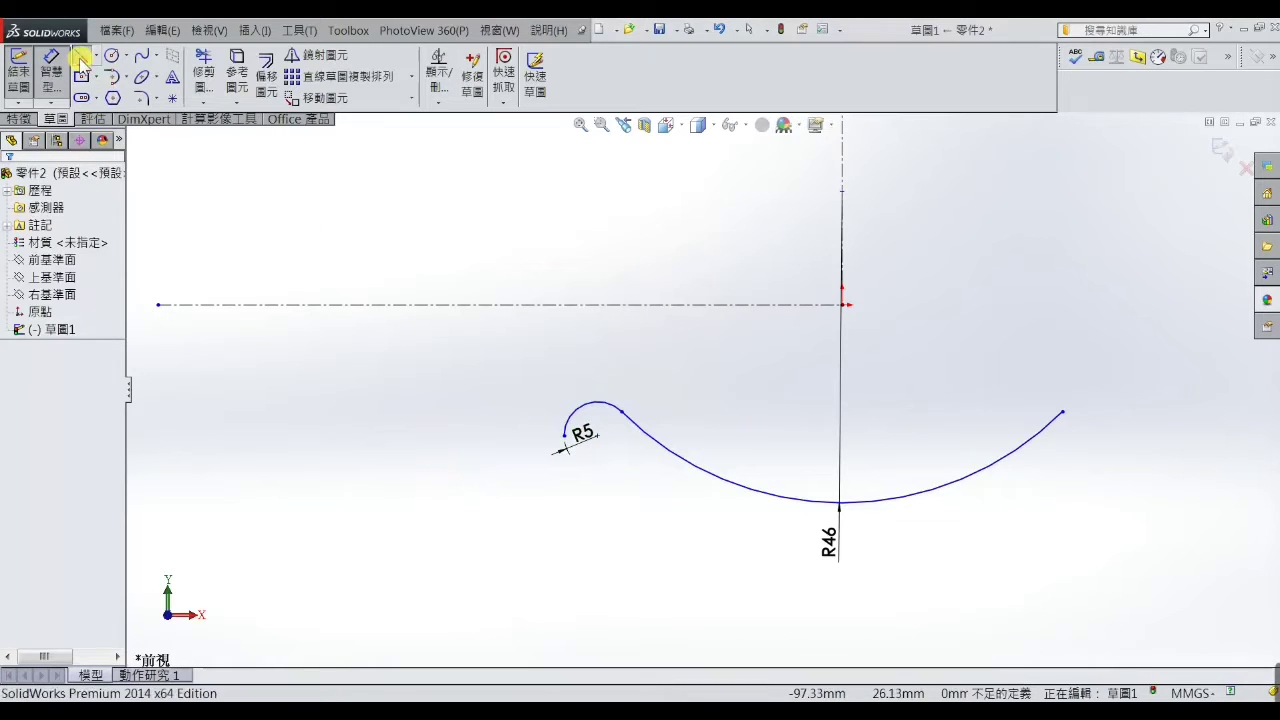
{"action": "left_click", "coordinate": [447, 305]}
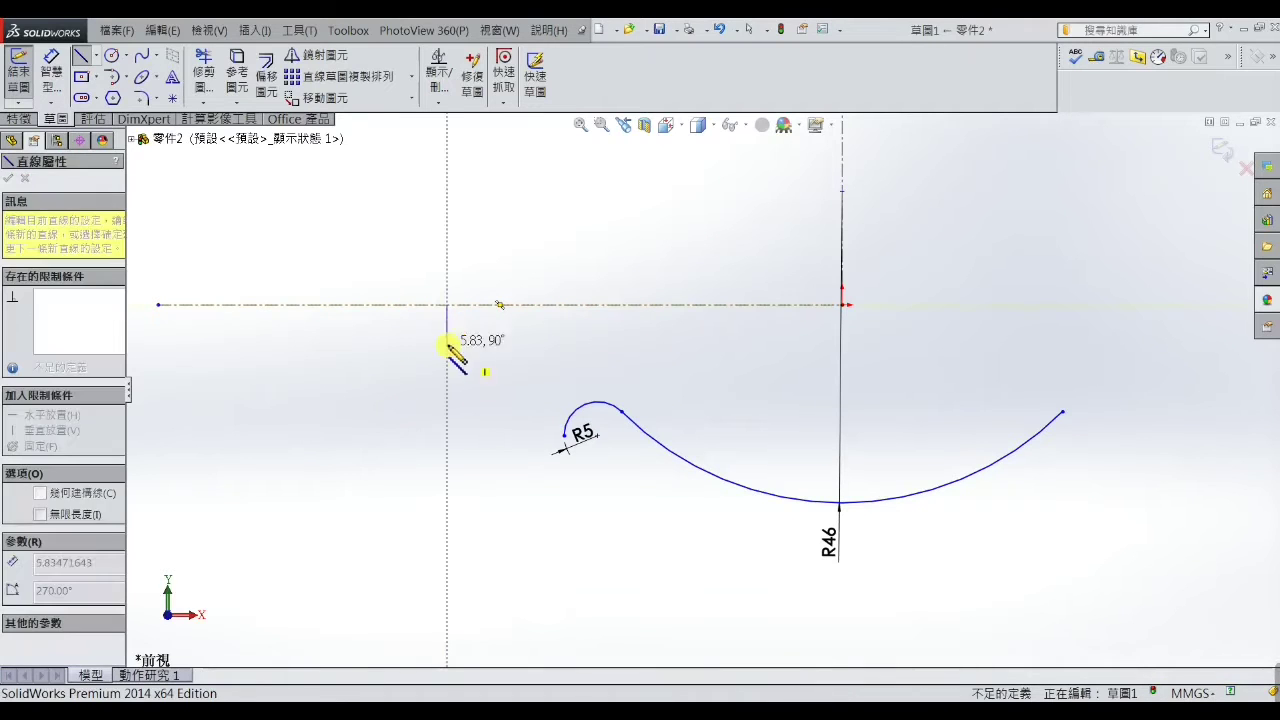
{"action": "left_click", "coordinate": [447, 539]}
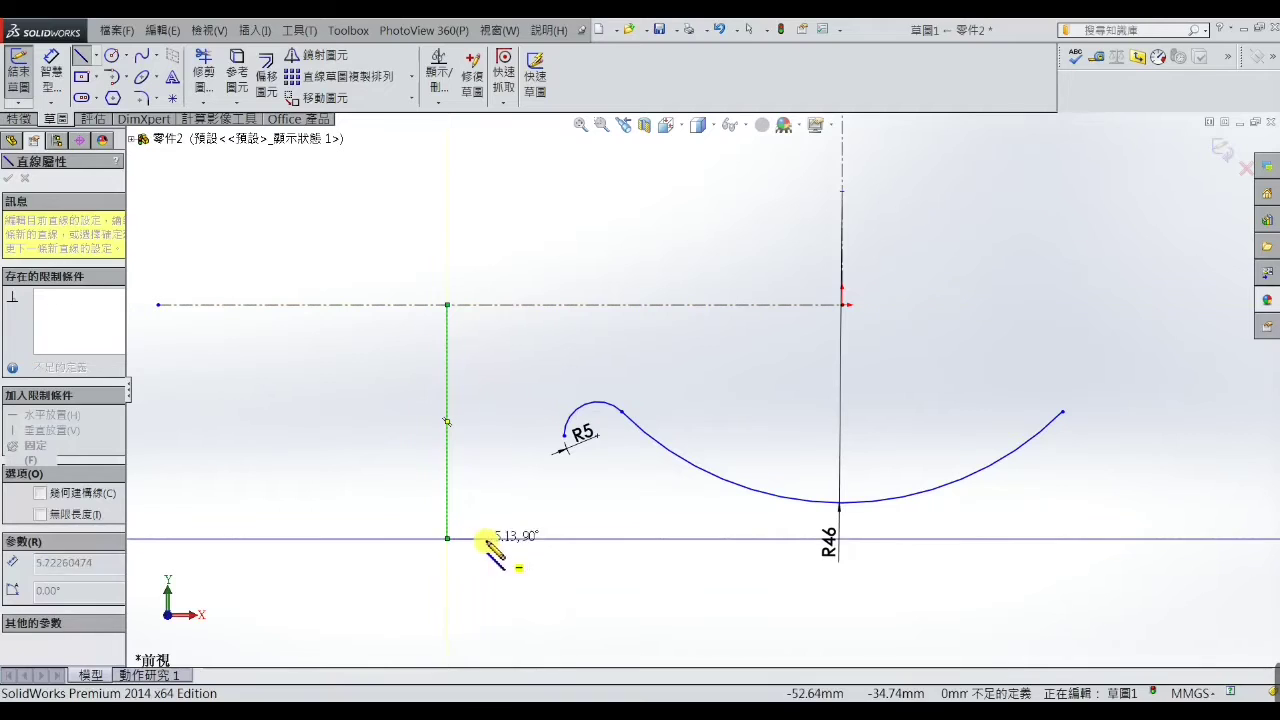
{"action": "left_click", "coordinate": [541, 539]}
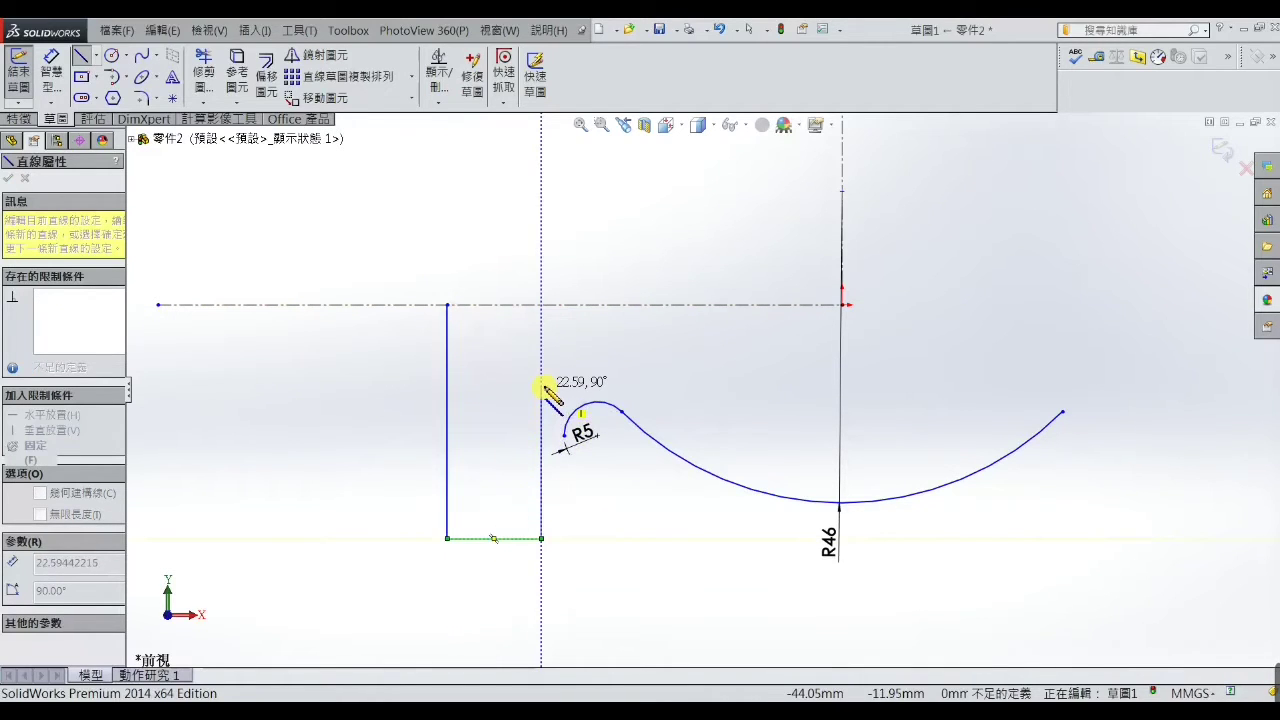
{"action": "left_click", "coordinate": [541, 386]}
{"action": "right_click", "coordinate": [543, 386]}
{"action": "left_click", "coordinate": [580, 150]}
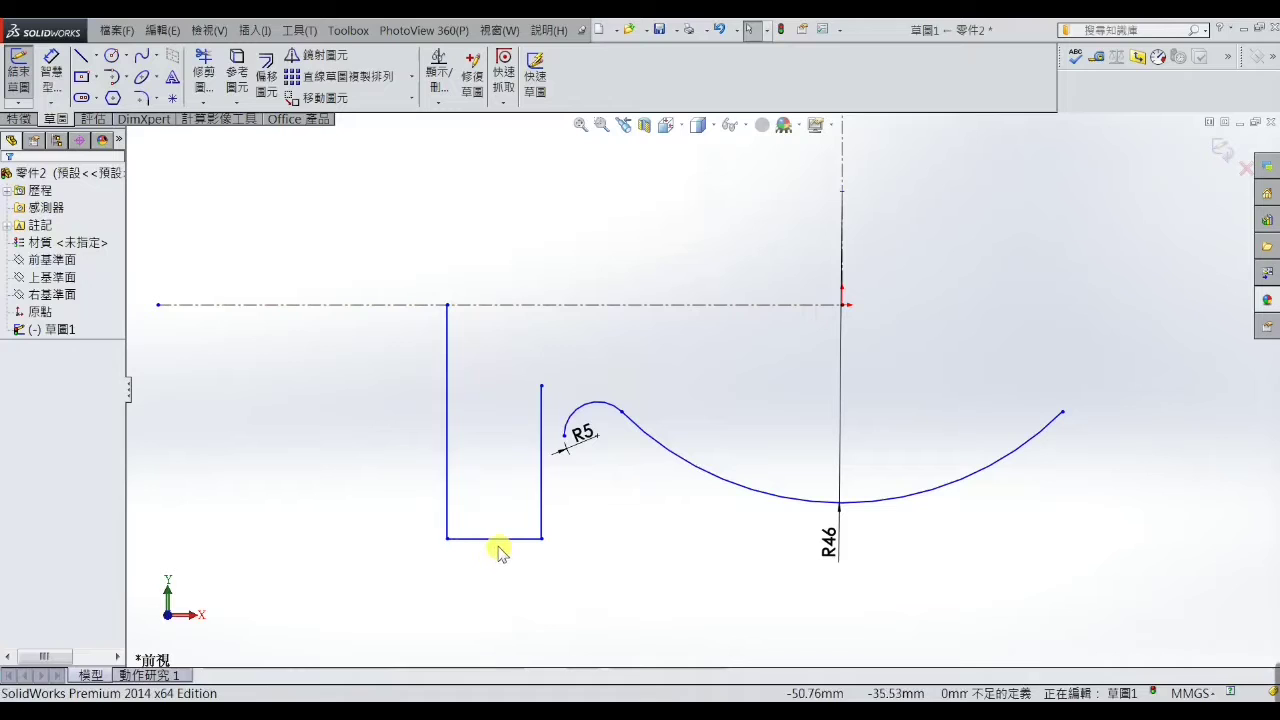
Dimension the U's bottom line to 11.50 mm
{"action": "left_click", "coordinate": [51, 72]}
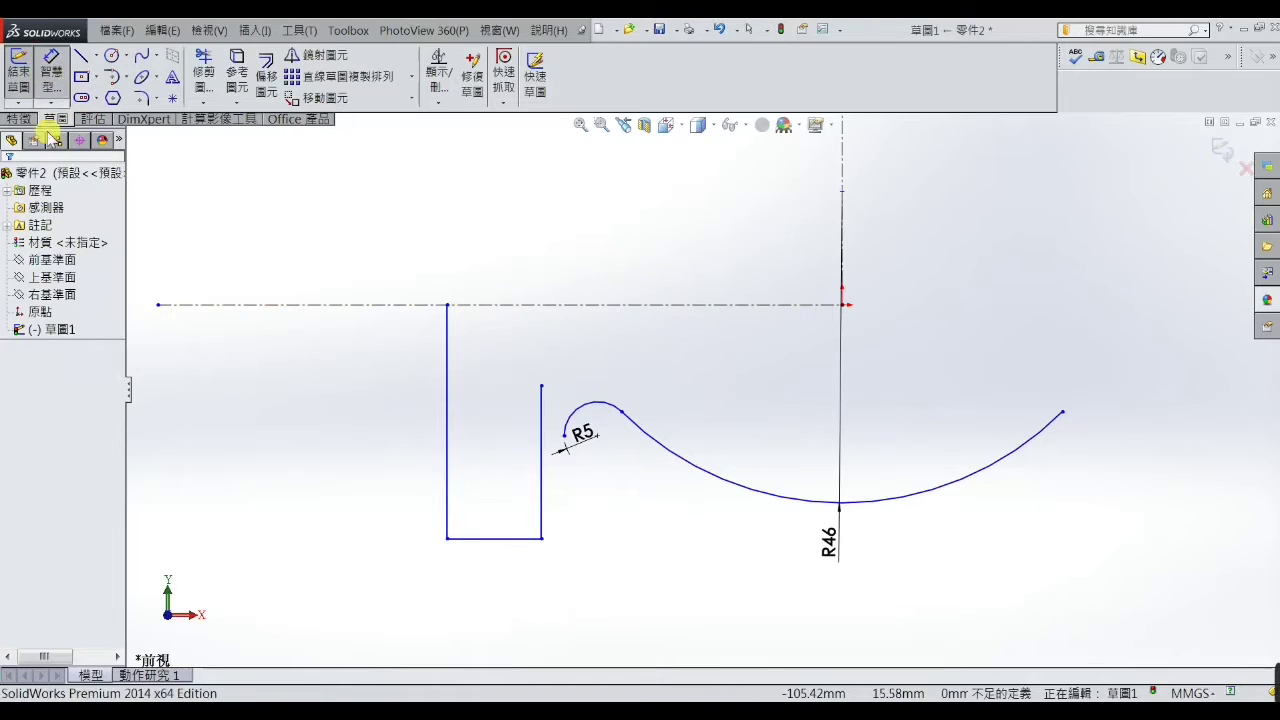
{"action": "left_click", "coordinate": [506, 539]}
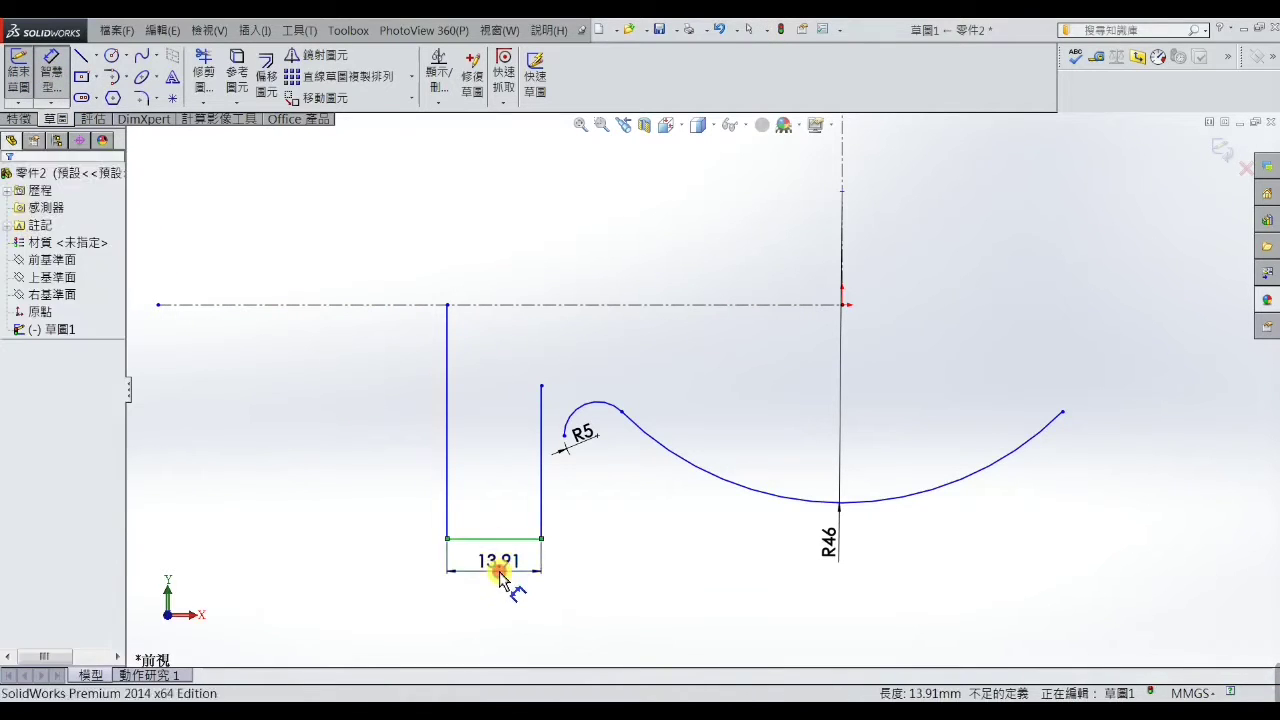
{"action": "left_click", "coordinate": [499, 574]}
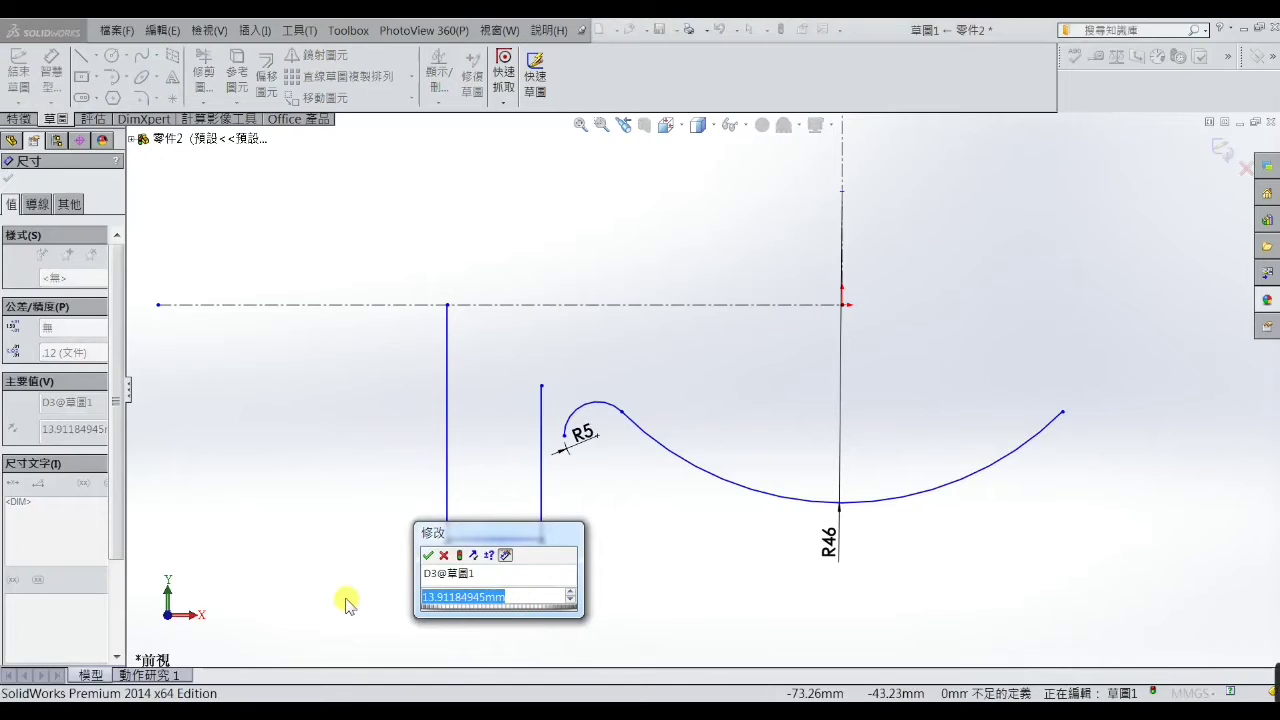
{"action": "type", "text": "11"}
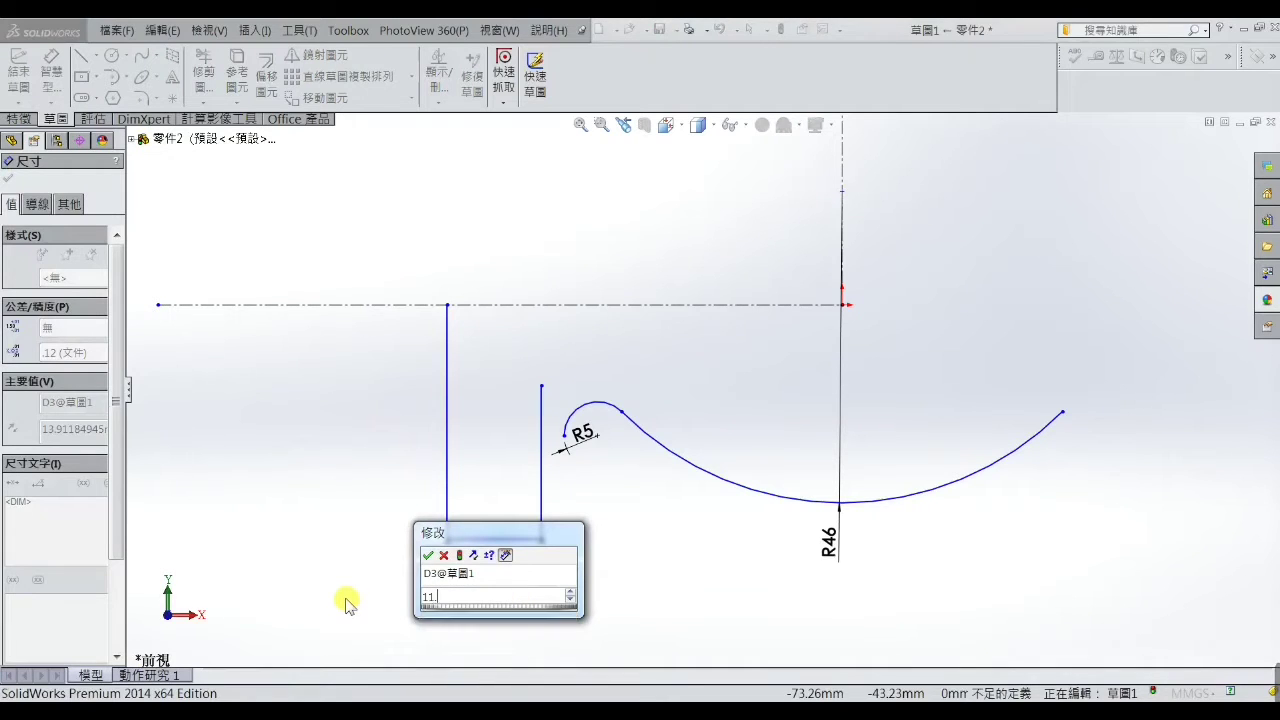
{"action": "type", "text": ".5"}
{"action": "key", "text": "Return"}
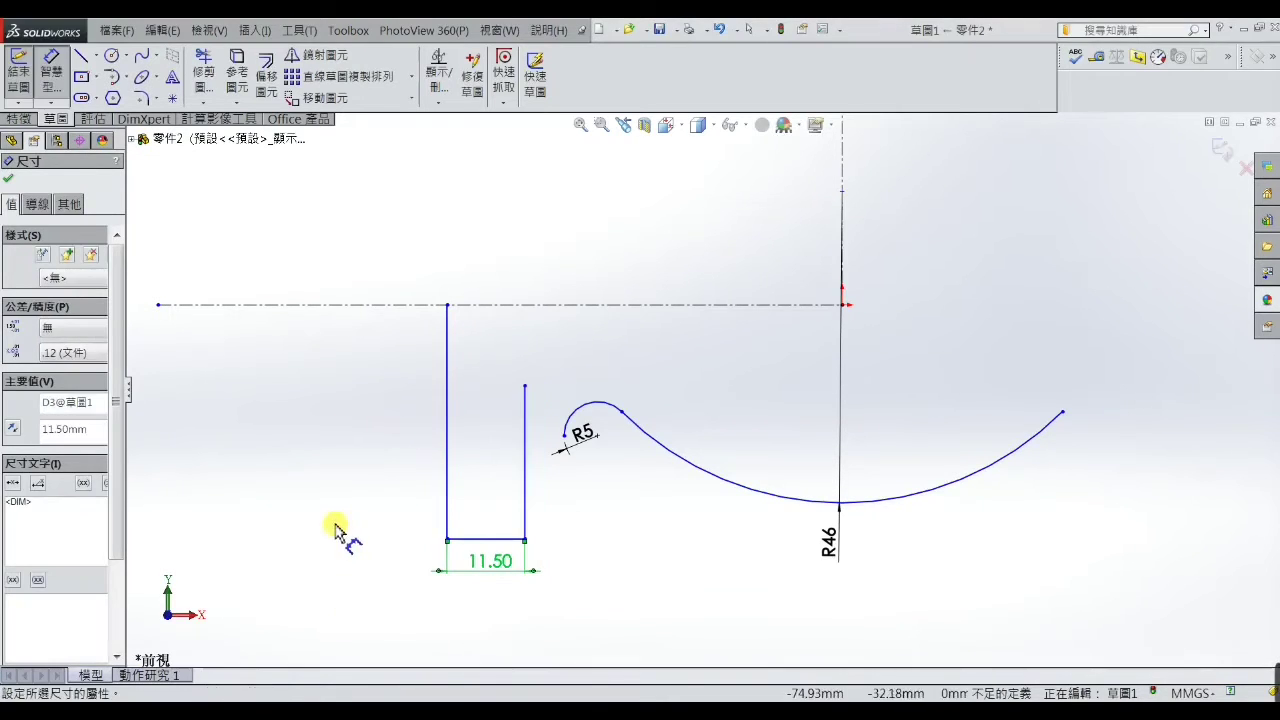
{"action": "left_click", "coordinate": [337, 532]}
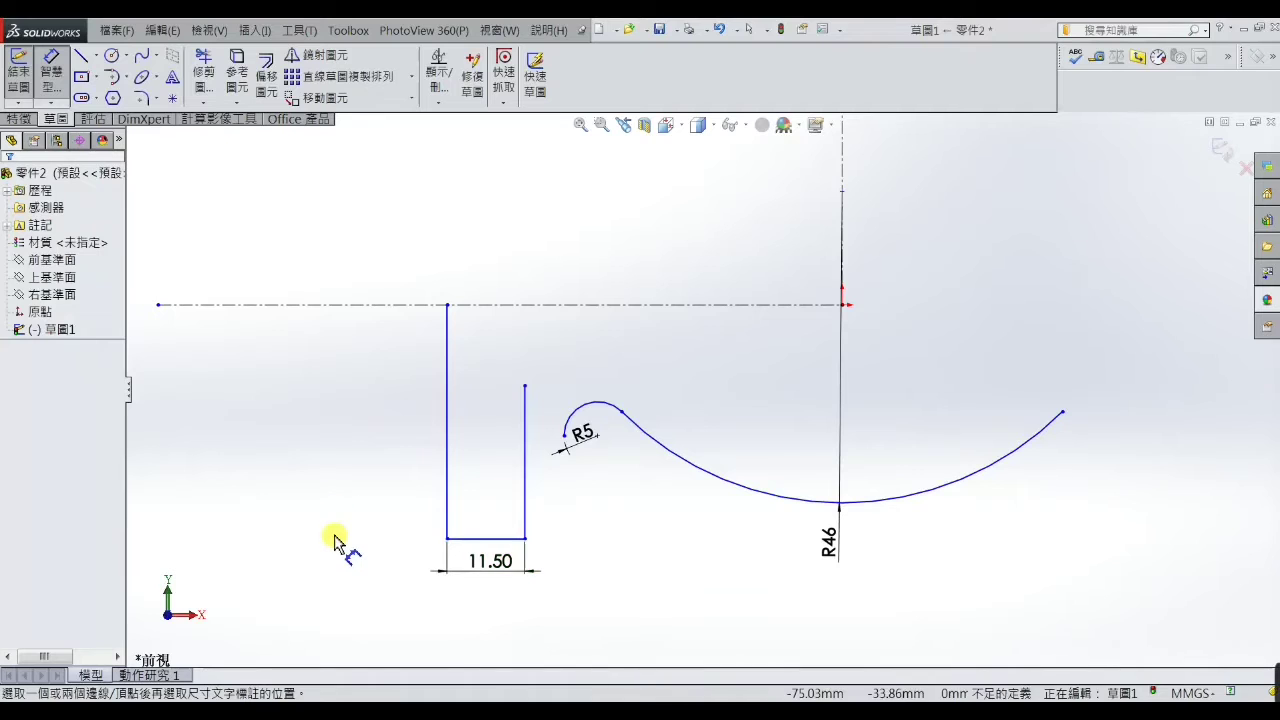
Add an 87 mm dimension from the U's left side across the vertical centreline
{"action": "left_click", "coordinate": [447, 462]}
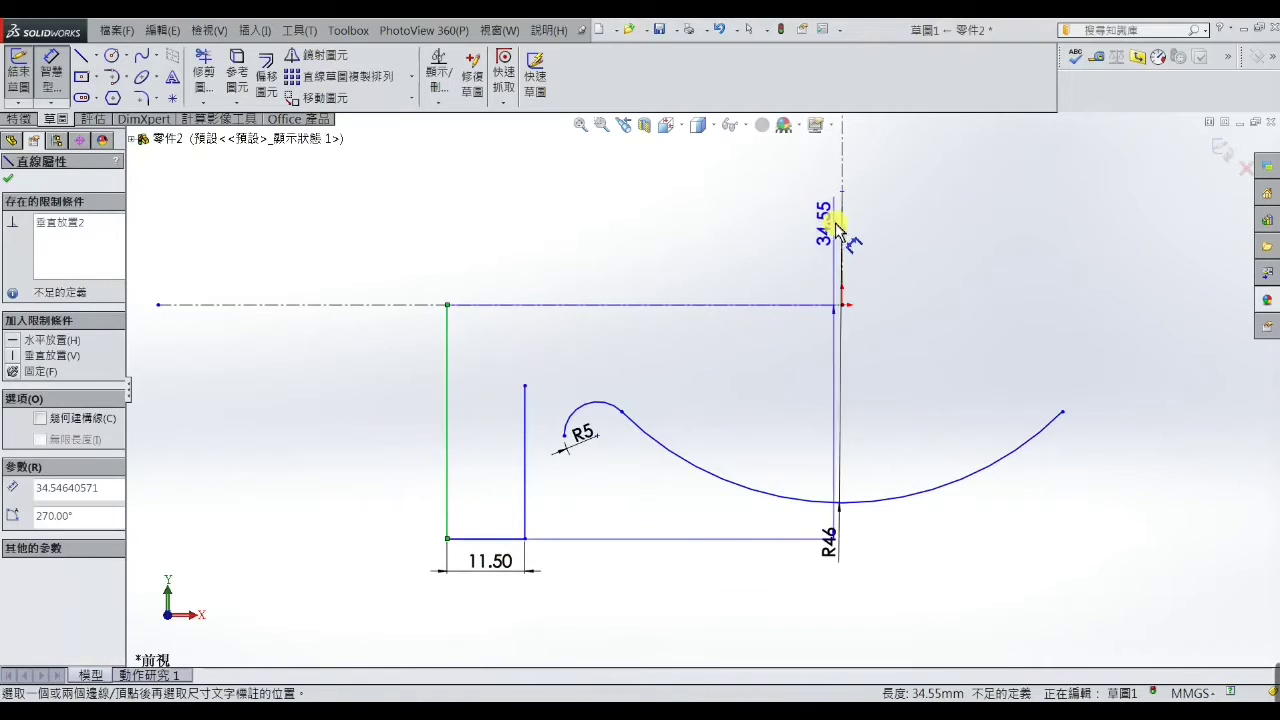
{"action": "left_click", "coordinate": [841, 225]}
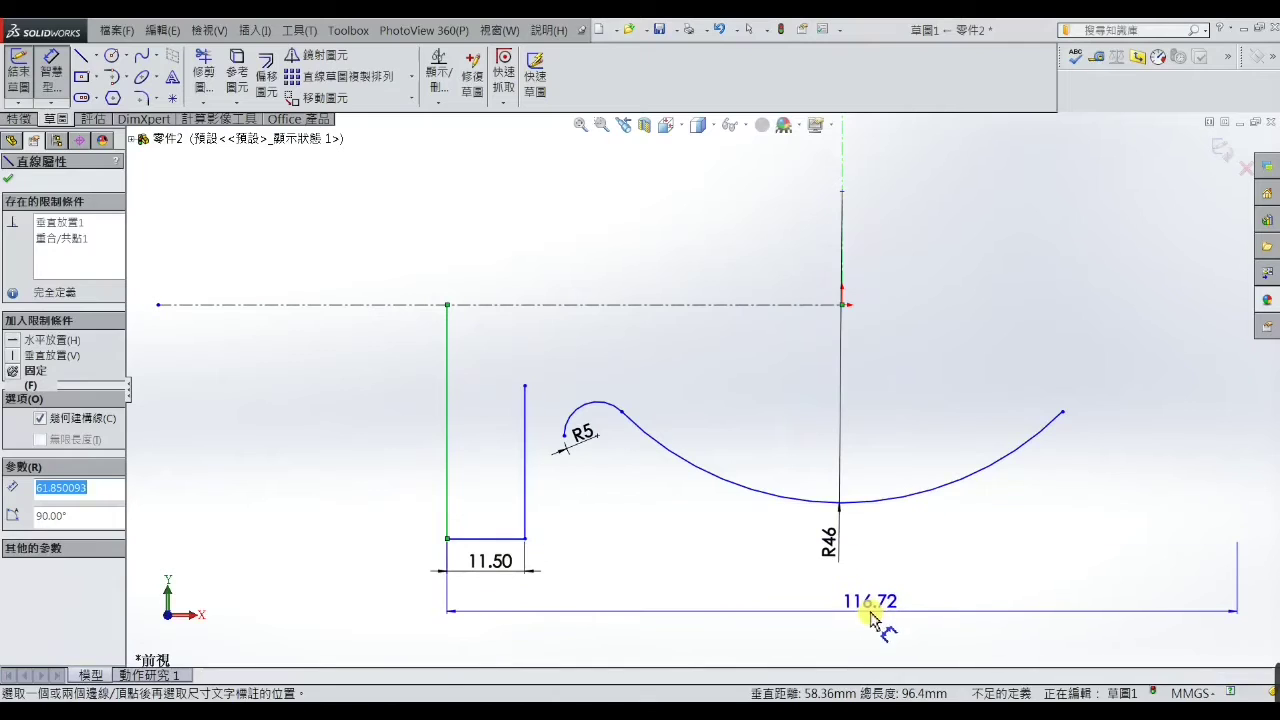
{"action": "left_click", "coordinate": [870, 612]}
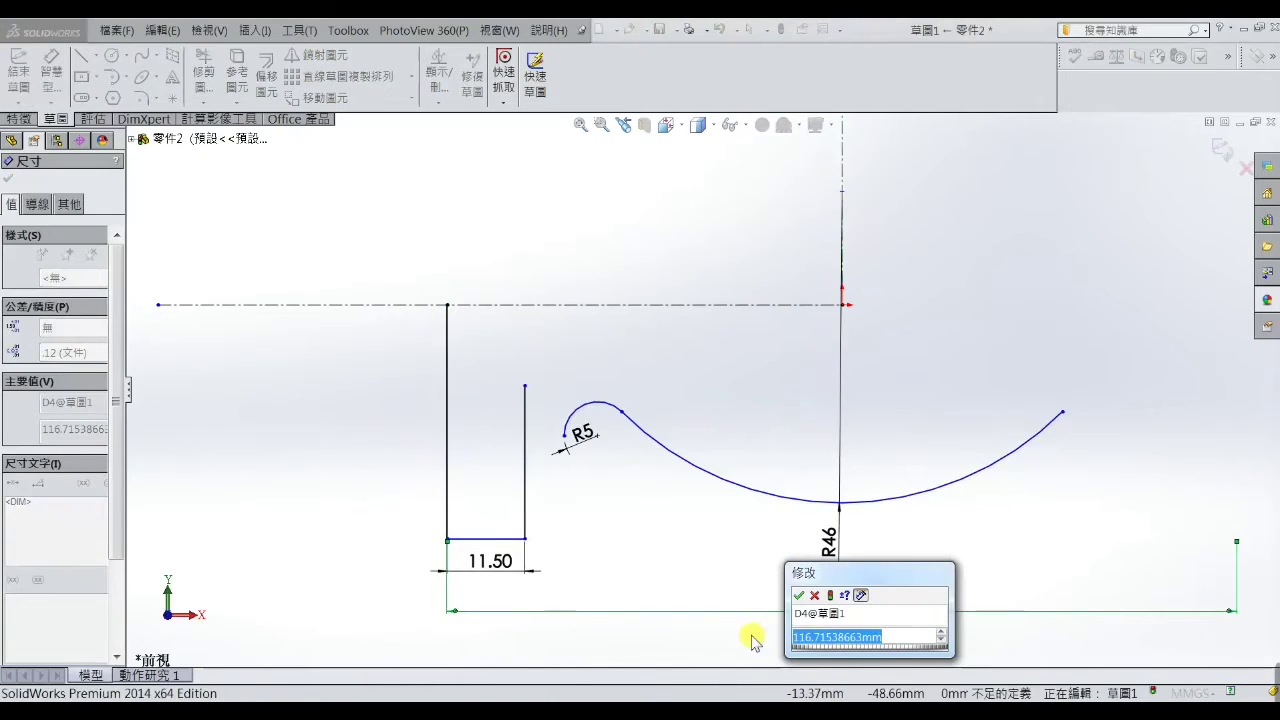
{"action": "type", "text": "87"}
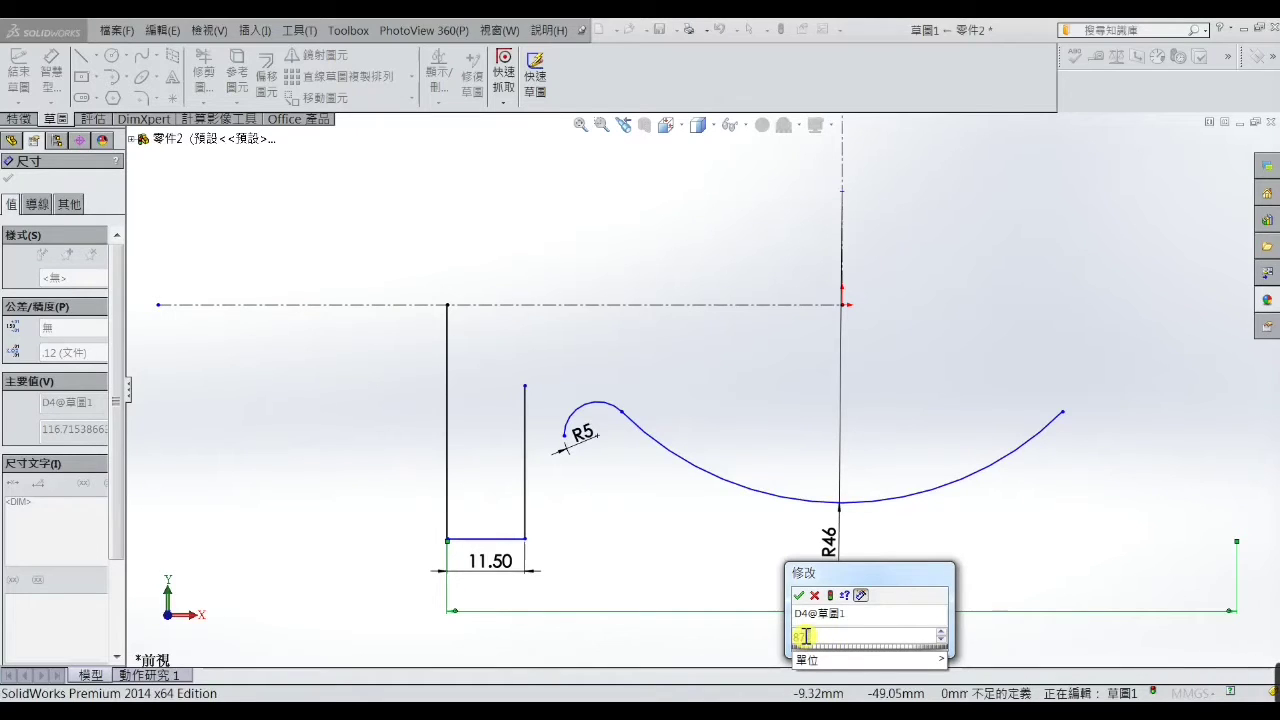
{"action": "left_click", "coordinate": [803, 597]}
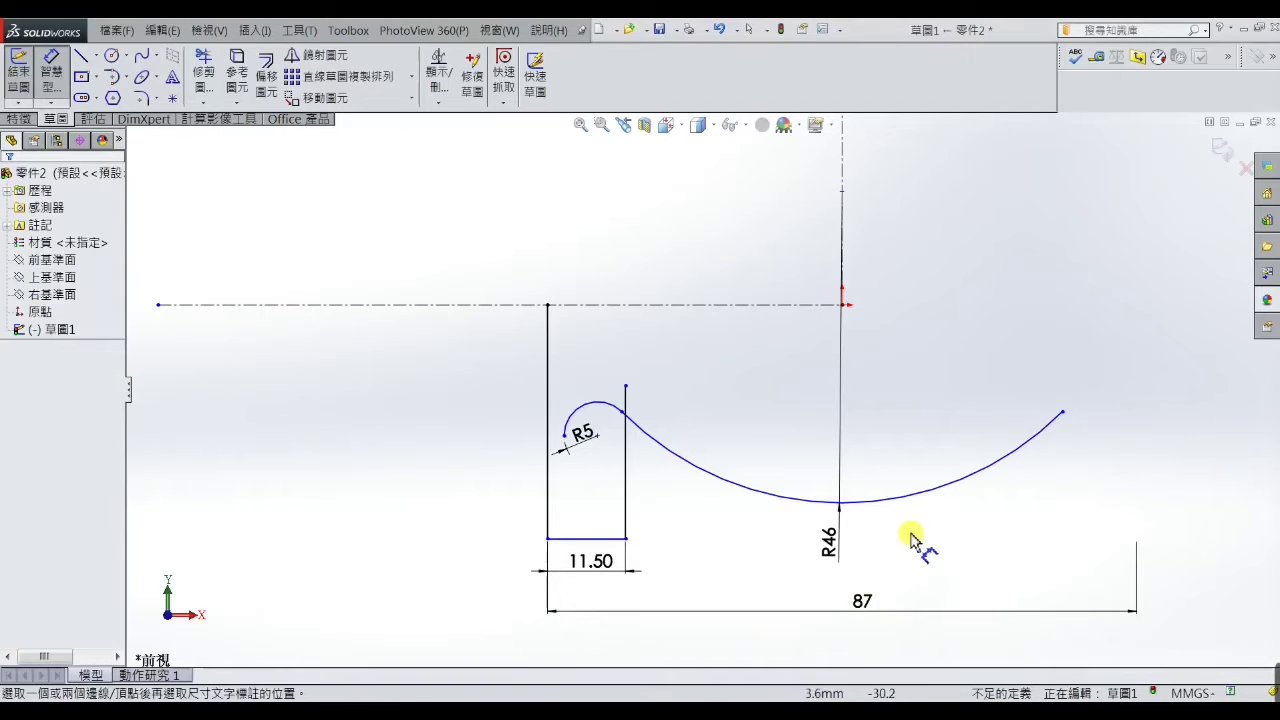
{"action": "right_click", "coordinate": [725, 349]}
Pull the R5 arc onto the U's right side and make its endpoint coincident with the line
{"action": "left_click", "coordinate": [729, 203]}
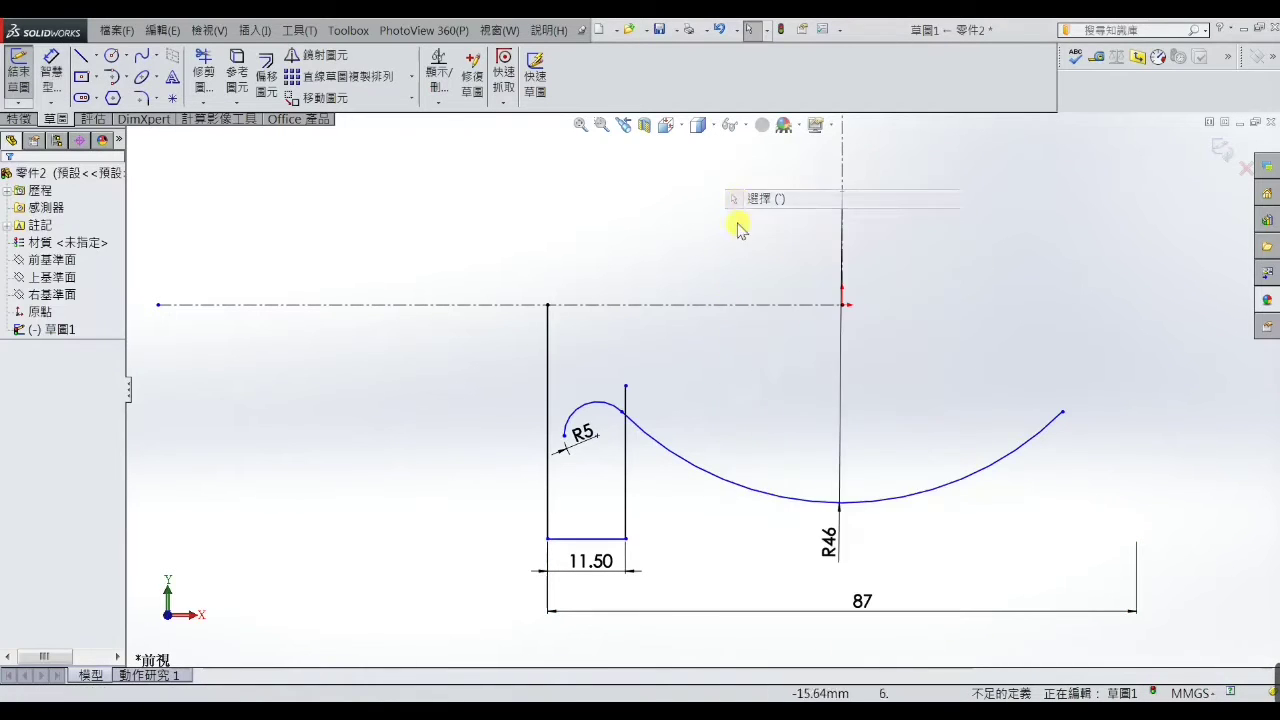
{"action": "scroll", "coordinate": [651, 457], "scroll_direction": "down", "scroll_amount": 1}
{"action": "scroll", "coordinate": [645, 457], "scroll_direction": "down", "scroll_amount": 2}
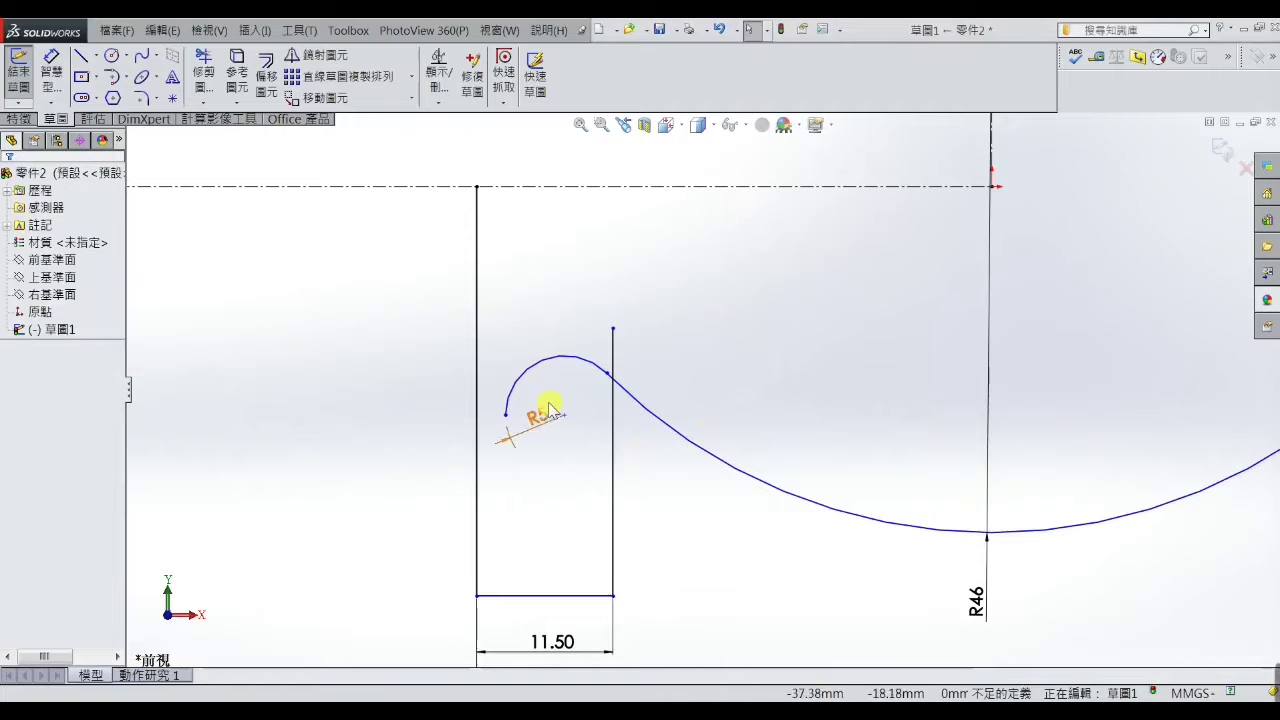
{"action": "mouse_move", "coordinate": [567, 421]}
{"action": "left_mouse_down"}
{"action": "mouse_move", "coordinate": [665, 480]}
{"action": "mouse_move", "coordinate": [677, 516]}
{"action": "mouse_move", "coordinate": [663, 549]}
{"action": "mouse_move", "coordinate": [650, 543]}
{"action": "left_mouse_up"}
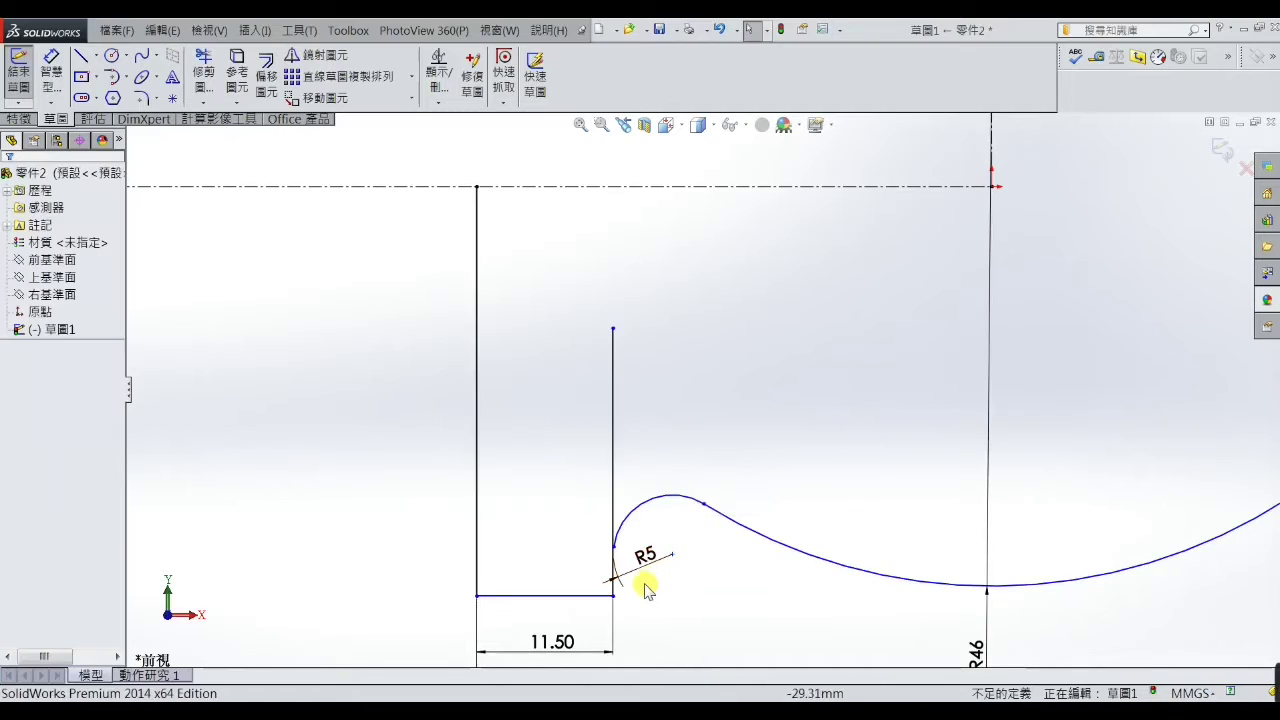
{"action": "scroll", "coordinate": [645, 535], "scroll_direction": "down", "scroll_amount": 4}
{"action": "left_click", "coordinate": [577, 431]}
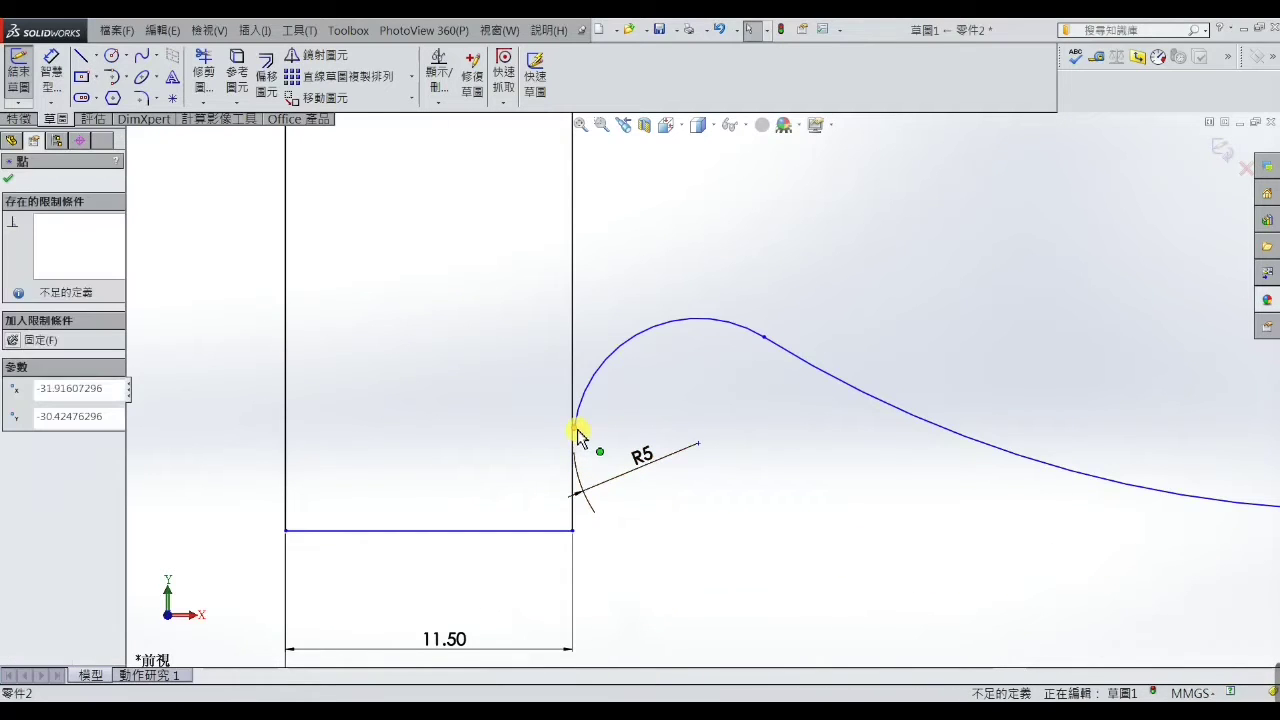
{"action": "left_click", "coordinate": [573, 396]}
{"action": "left_click", "coordinate": [574, 428], "text": "ctrl"}
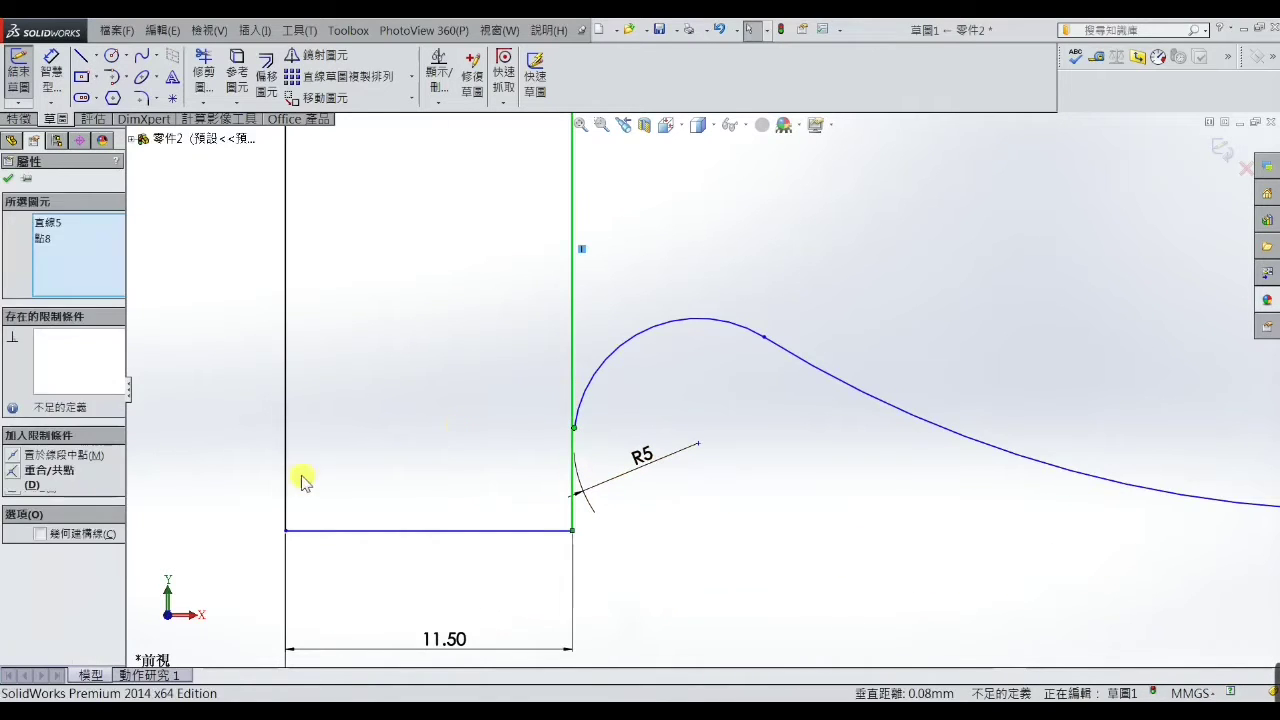
{"action": "left_click", "coordinate": [13, 478]}
{"action": "left_click", "coordinate": [806, 586]}
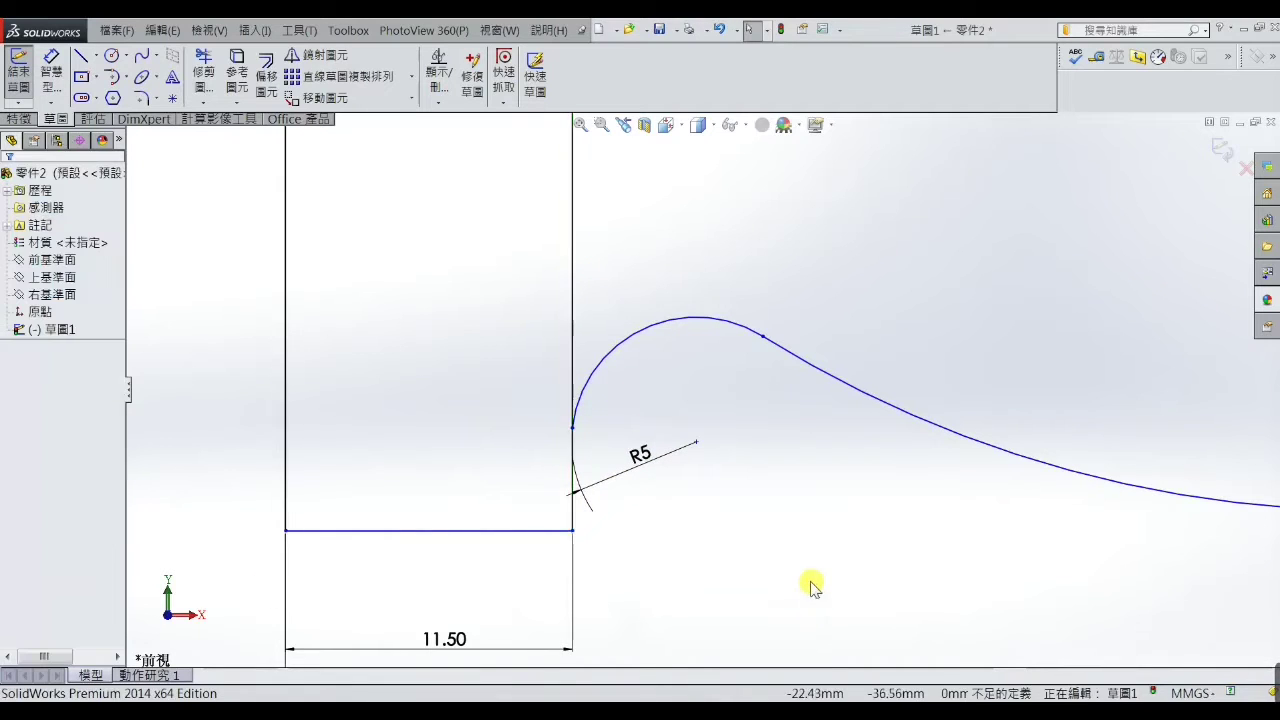
Make the R46 arc's two endpoints symmetric about the vertical centreline
{"action": "scroll", "coordinate": [790, 570], "scroll_direction": "up", "scroll_amount": 3}
{"action": "scroll", "coordinate": [900, 490], "scroll_direction": "up", "scroll_amount": 3}
{"action": "scroll", "coordinate": [898, 334], "scroll_direction": "down", "scroll_amount": 1}
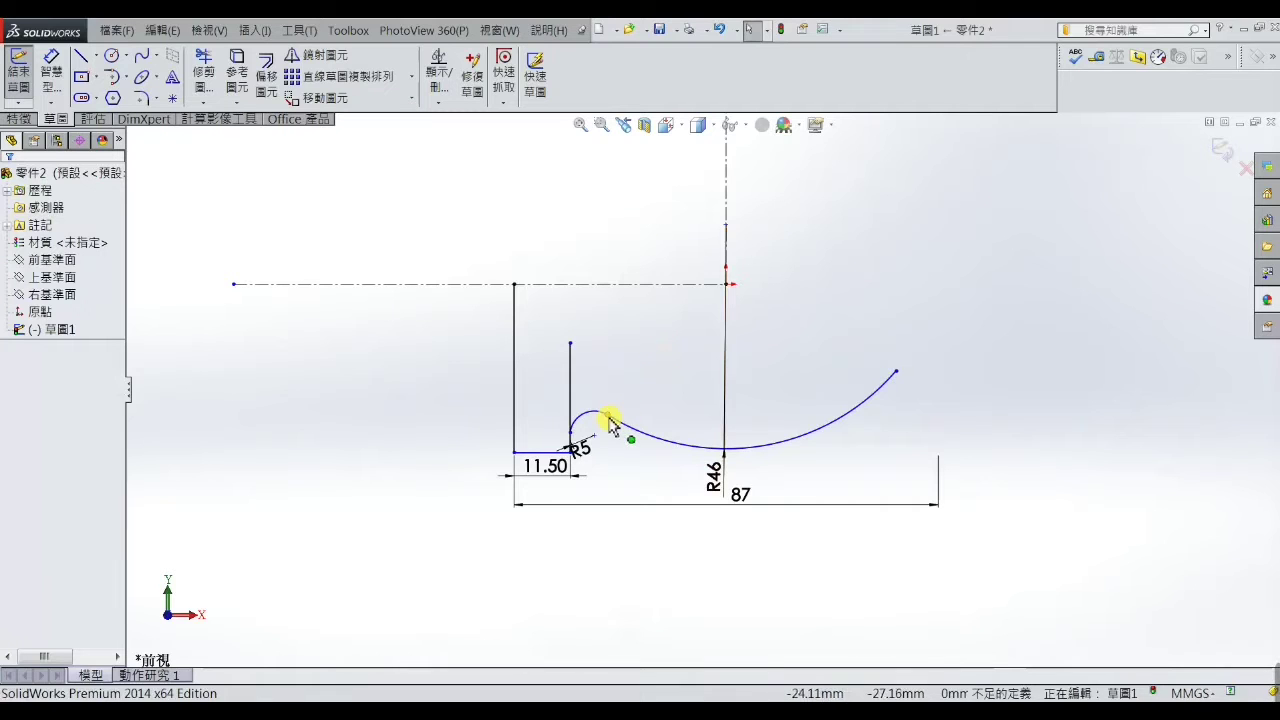
{"action": "left_click", "coordinate": [608, 416]}
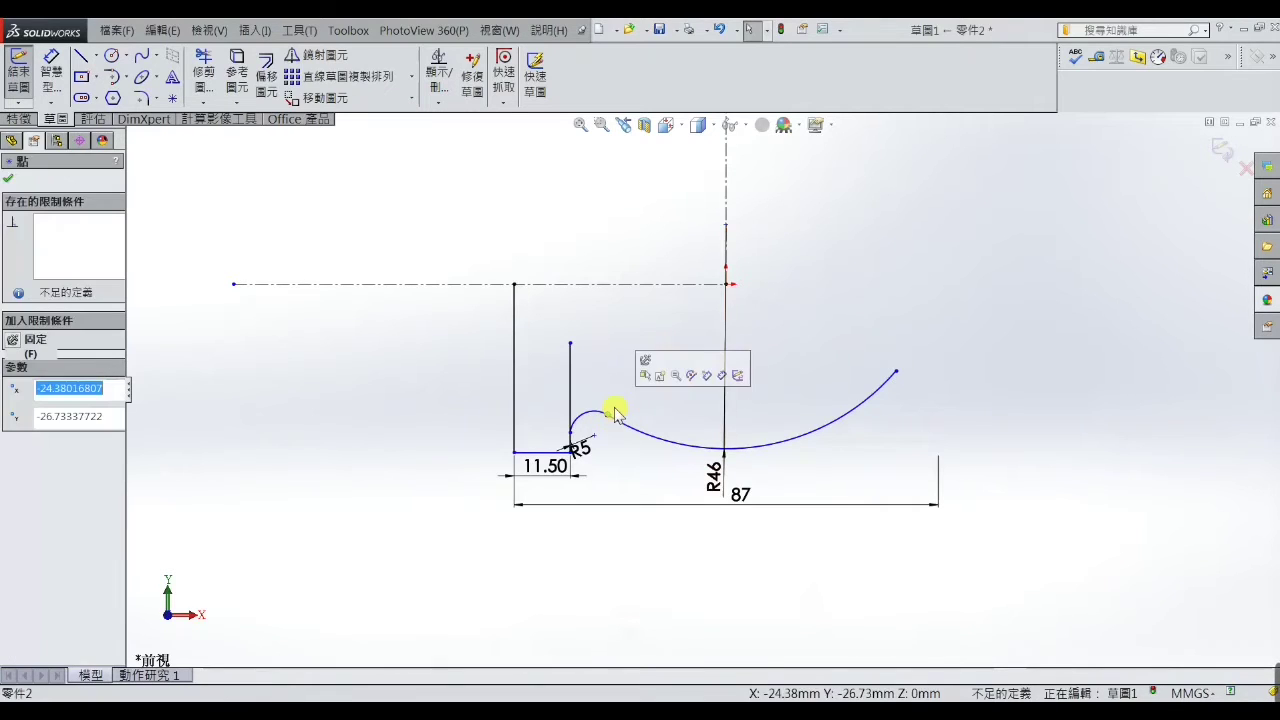
{"action": "left_click", "coordinate": [727, 197], "text": "ctrl"}
{"action": "left_click", "coordinate": [896, 373], "text": "ctrl"}
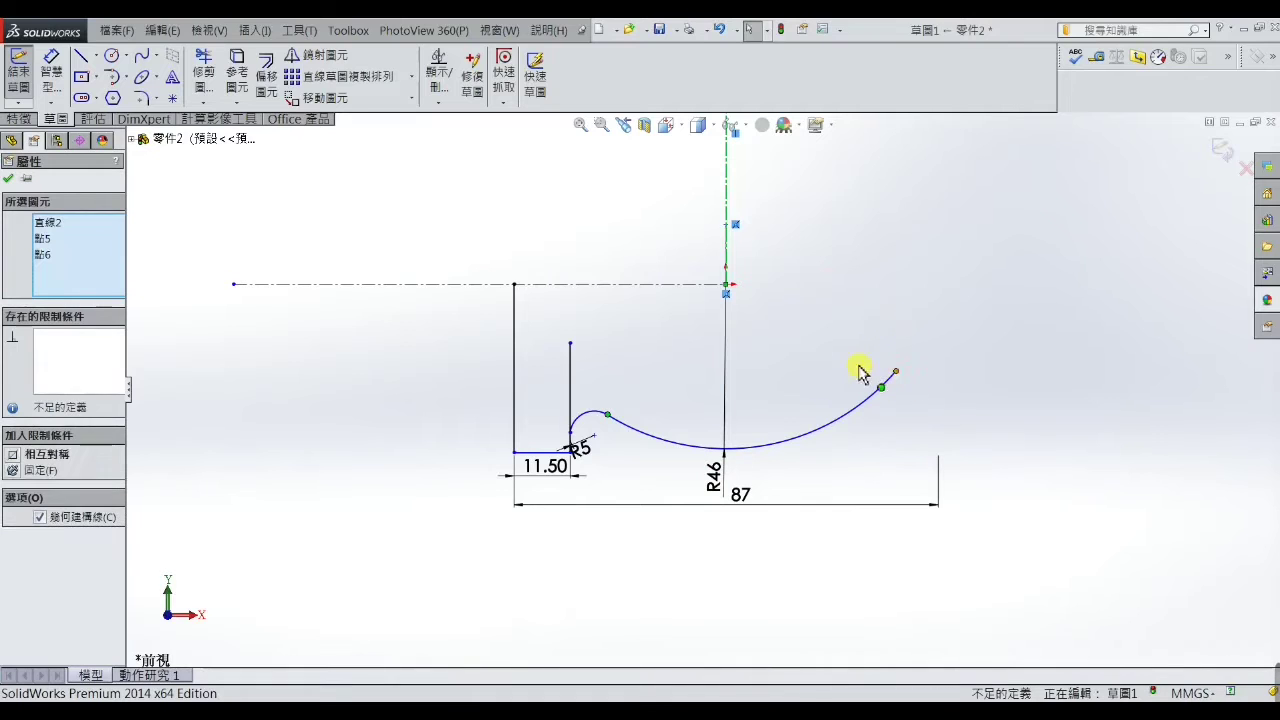
{"action": "left_click", "coordinate": [12, 462]}
{"action": "left_click", "coordinate": [257, 434]}
Dimension the R46 arc's lowest point 30 mm below the horizontal centreline, using a minimum-point leader
{"action": "key", "text": "z"}
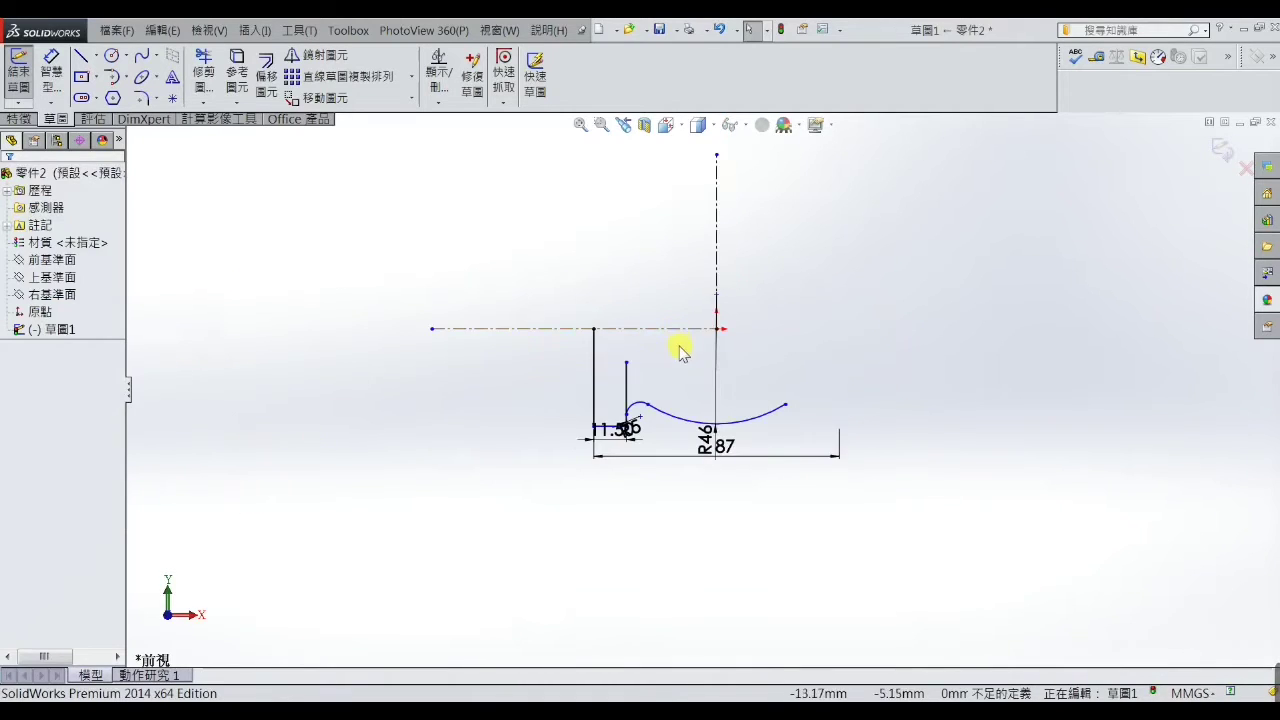
{"action": "scroll", "coordinate": [679, 350], "scroll_direction": "down", "scroll_amount": 2}
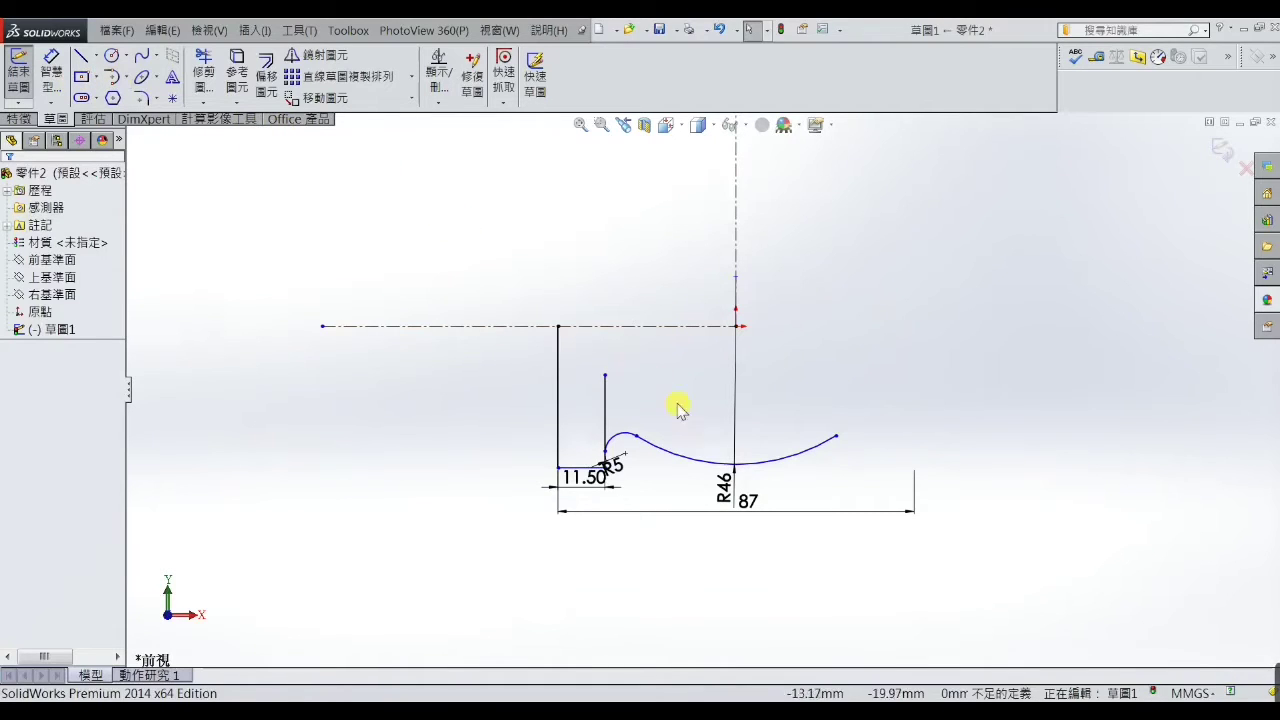
{"action": "left_click", "coordinate": [52, 72]}
{"action": "left_click", "coordinate": [762, 463]}
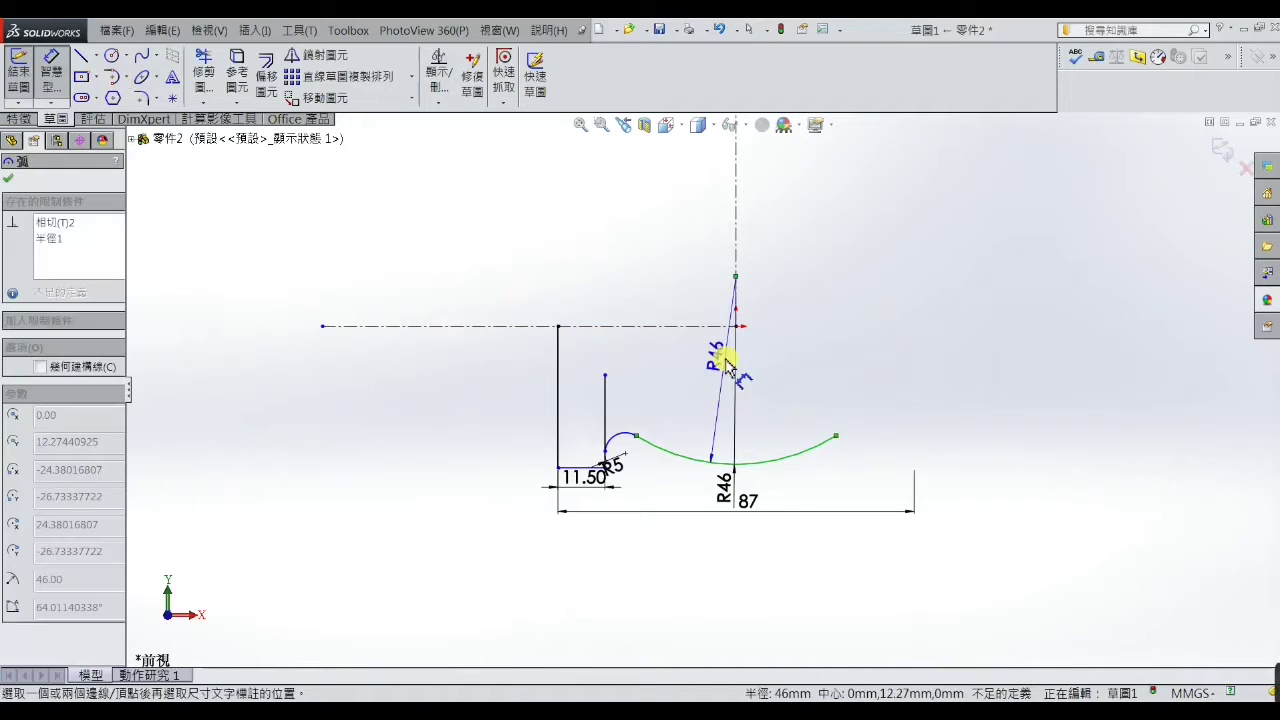
{"action": "left_click", "coordinate": [728, 328]}
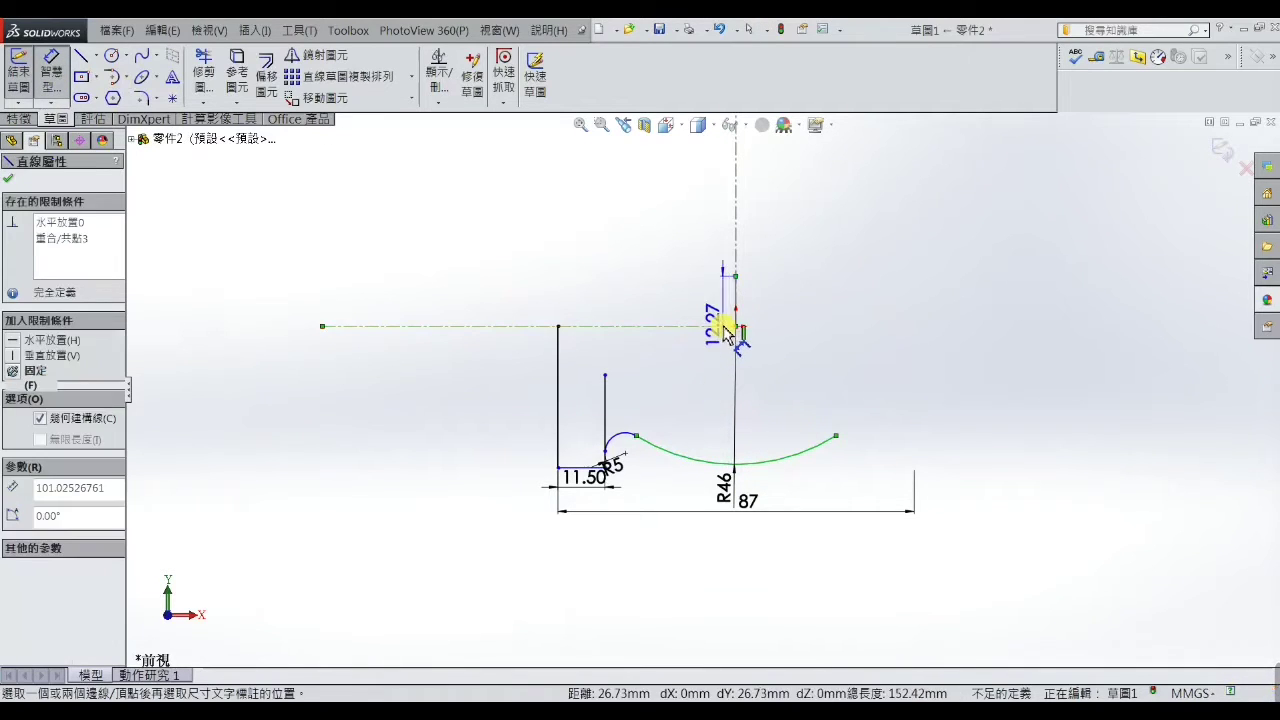
{"action": "left_click", "coordinate": [785, 312]}
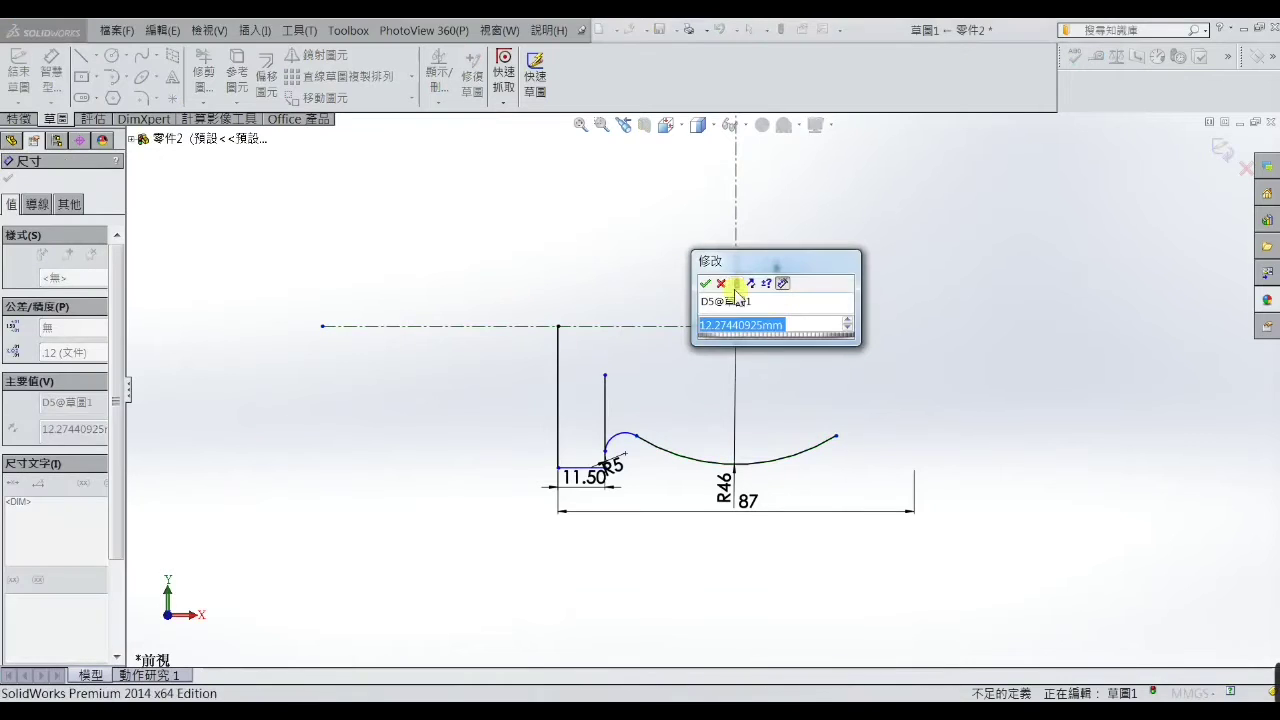
{"action": "left_click", "coordinate": [705, 284]}
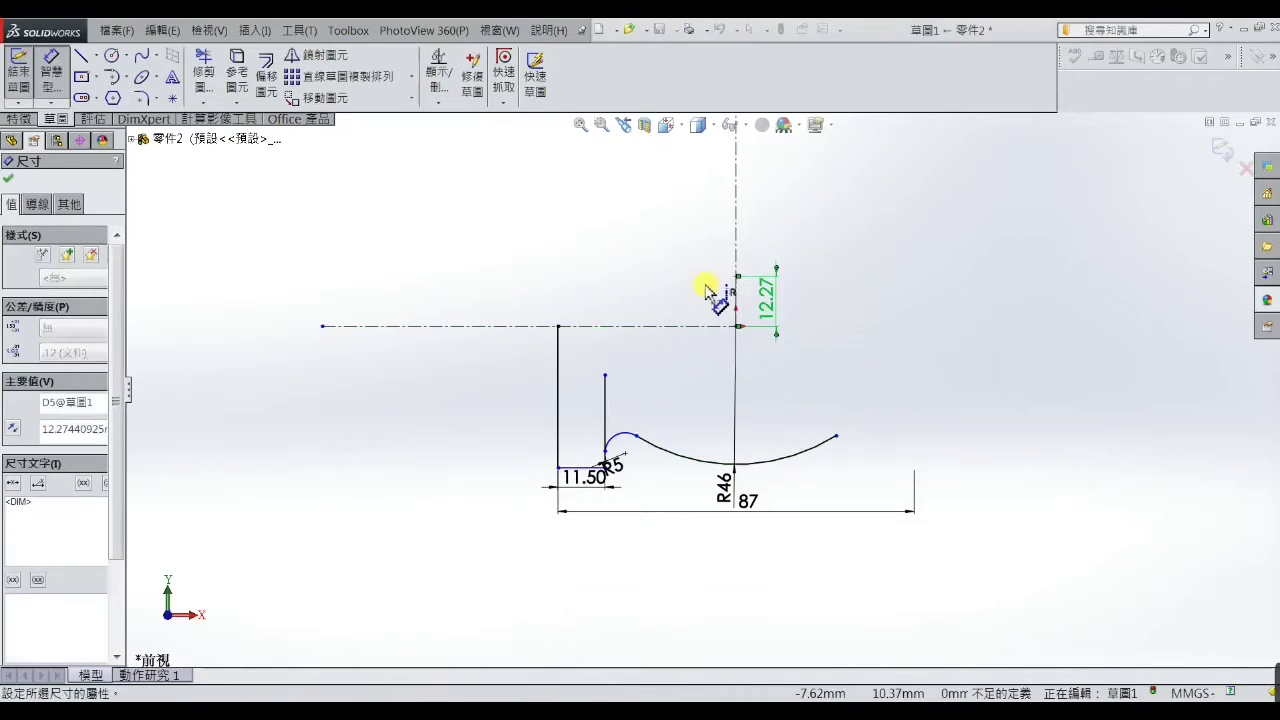
{"action": "left_click", "coordinate": [35, 205]}
{"action": "scroll", "coordinate": [108, 560], "scroll_direction": "down", "scroll_amount": 2}
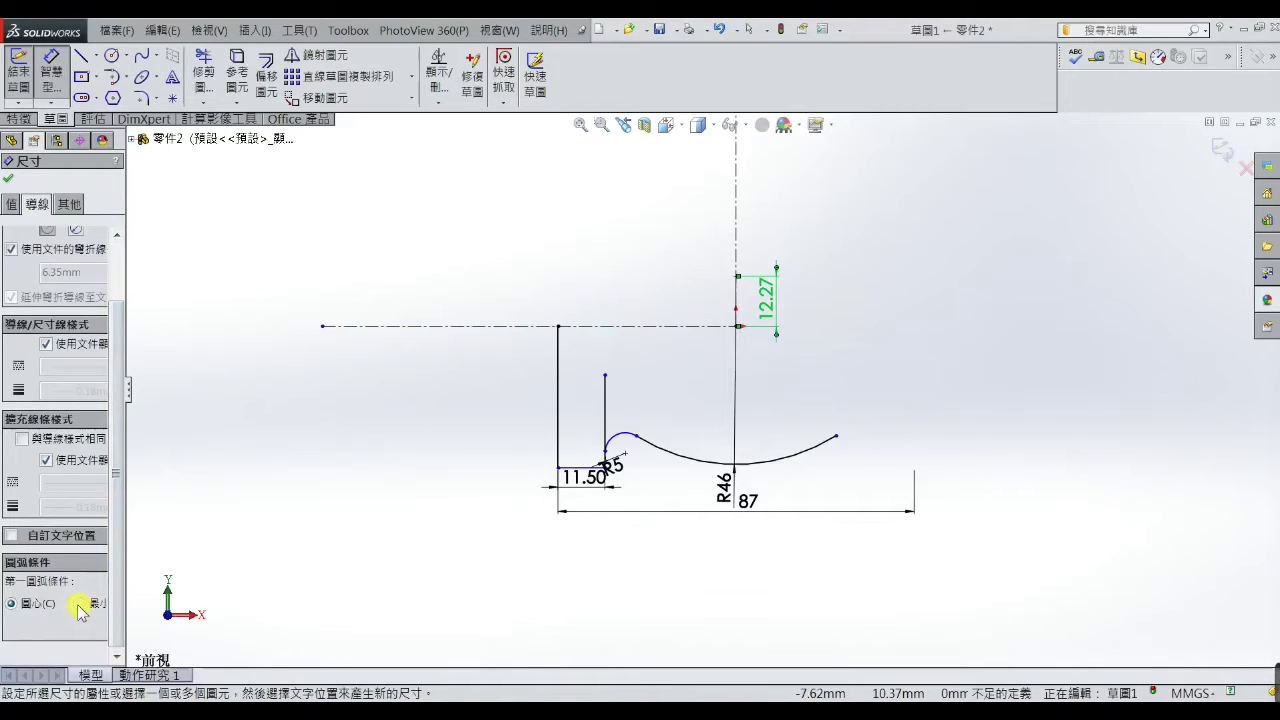
{"action": "left_click", "coordinate": [79, 604]}
{"action": "left_click_drag", "start_coordinate": [687, 400], "coordinate": [757, 405]}
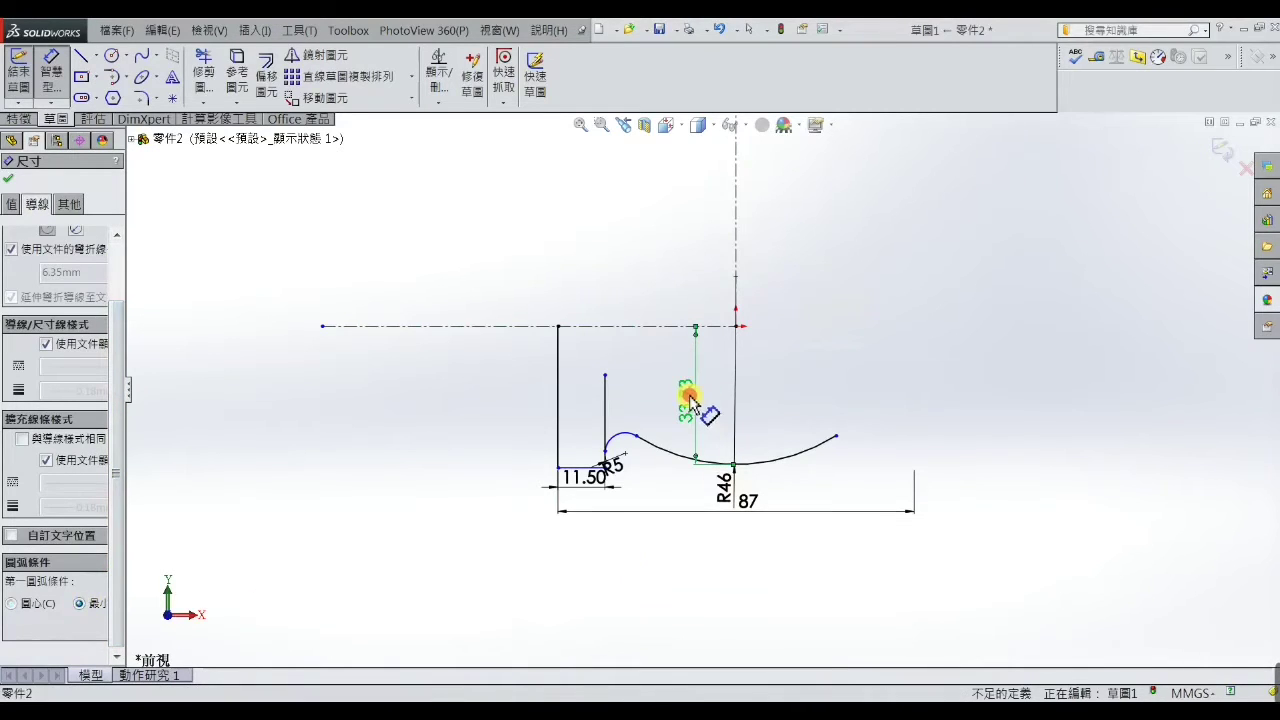
{"action": "left_click", "coordinate": [757, 410]}
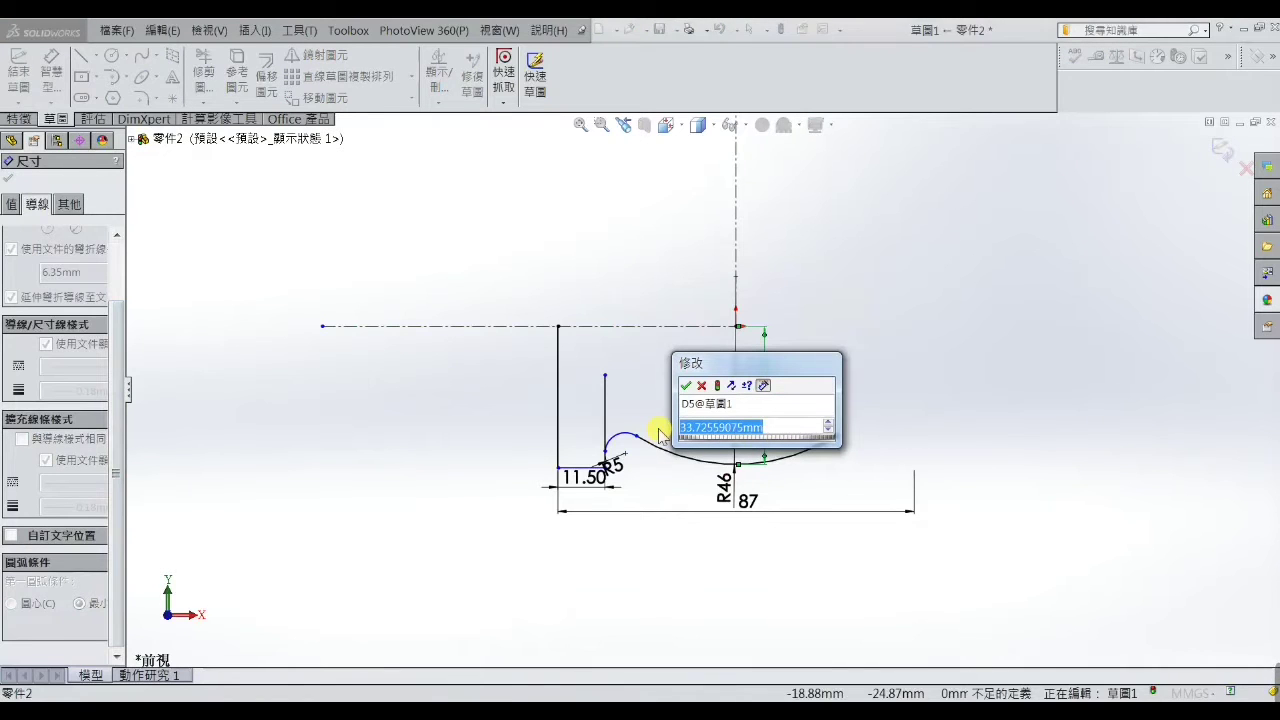
{"action": "type", "text": "30"}
{"action": "key", "text": "Return"}
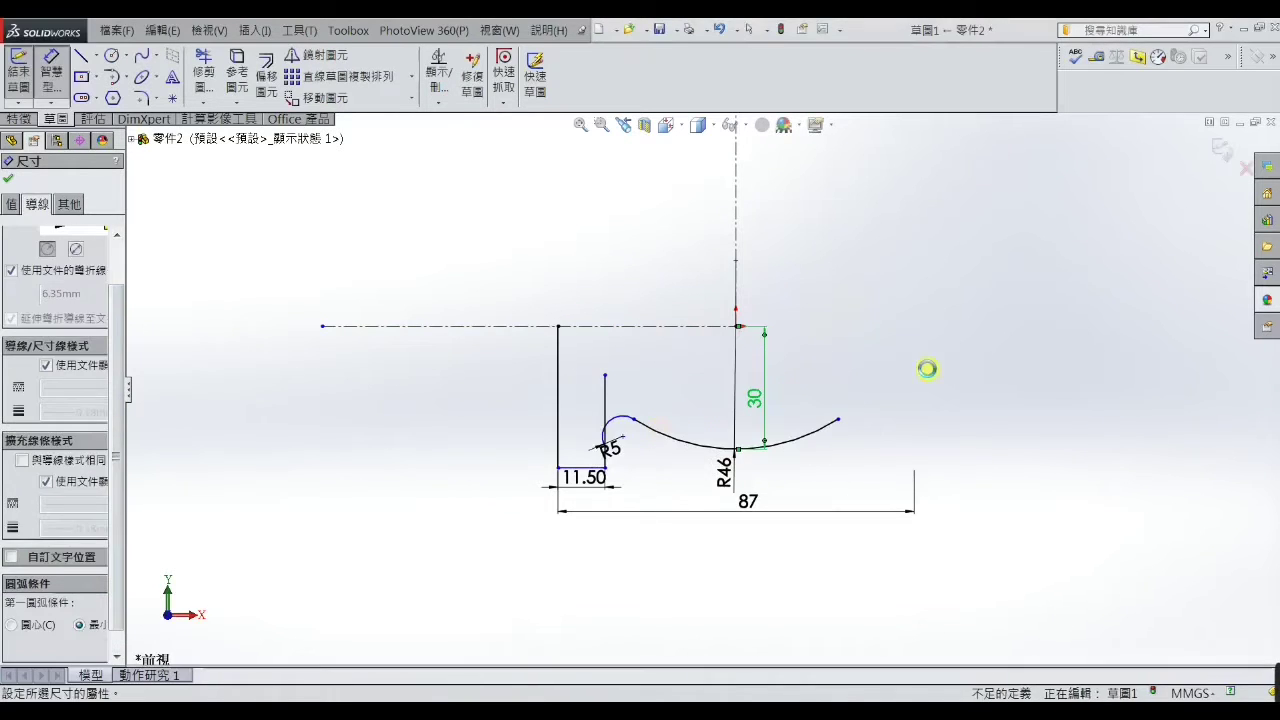
{"action": "right_click", "coordinate": [873, 294]}
{"action": "left_click", "coordinate": [884, 199]}
Set a 56 mm vertical distance from the bottom line to the horizontal centreline
{"action": "scroll", "coordinate": [623, 443], "scroll_direction": "down", "scroll_amount": 2}
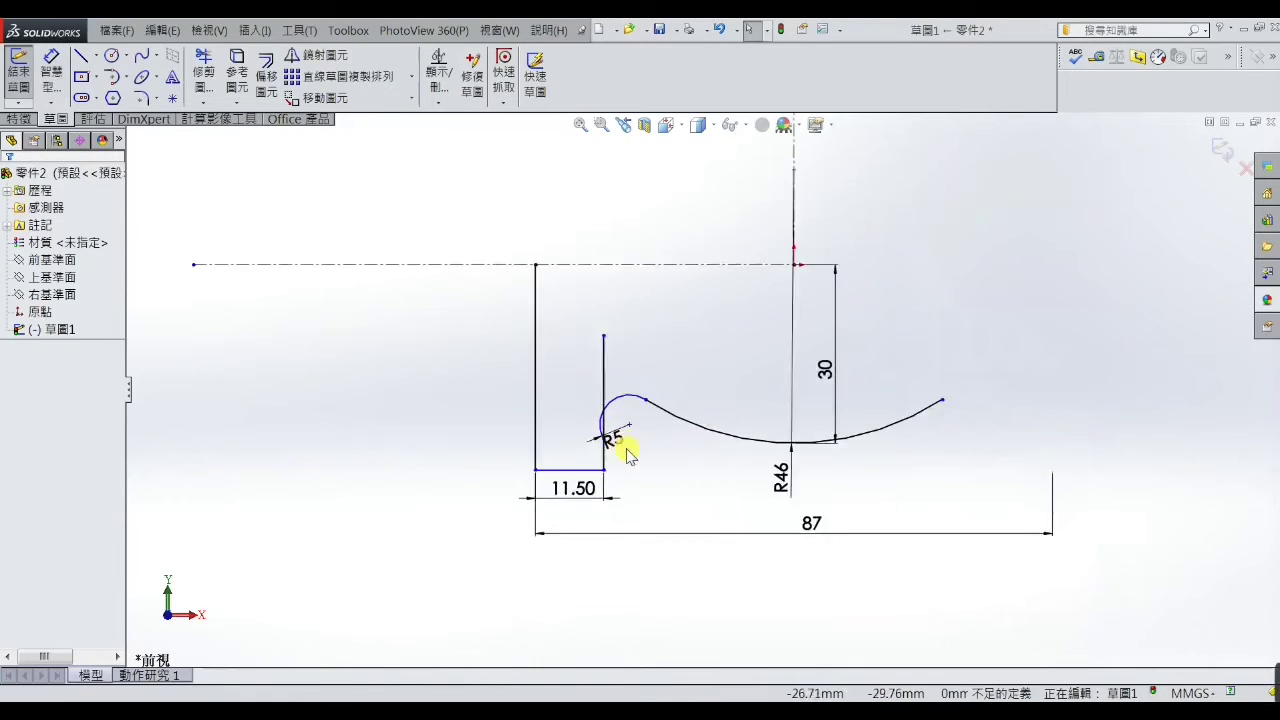
{"action": "scroll", "coordinate": [641, 437], "scroll_direction": "down", "scroll_amount": 3}
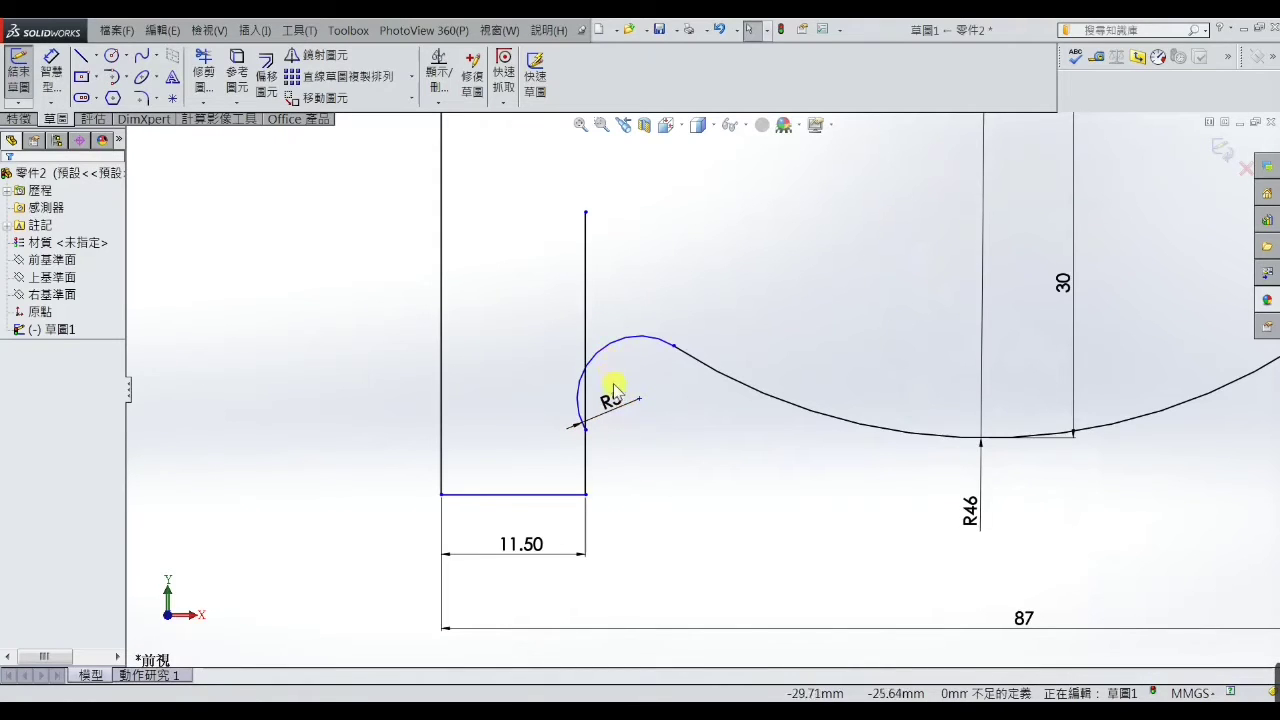
{"action": "left_click", "coordinate": [51, 72]}
{"action": "left_click", "coordinate": [490, 497]}
{"action": "scroll", "coordinate": [500, 400], "scroll_direction": "up", "scroll_amount": 3}
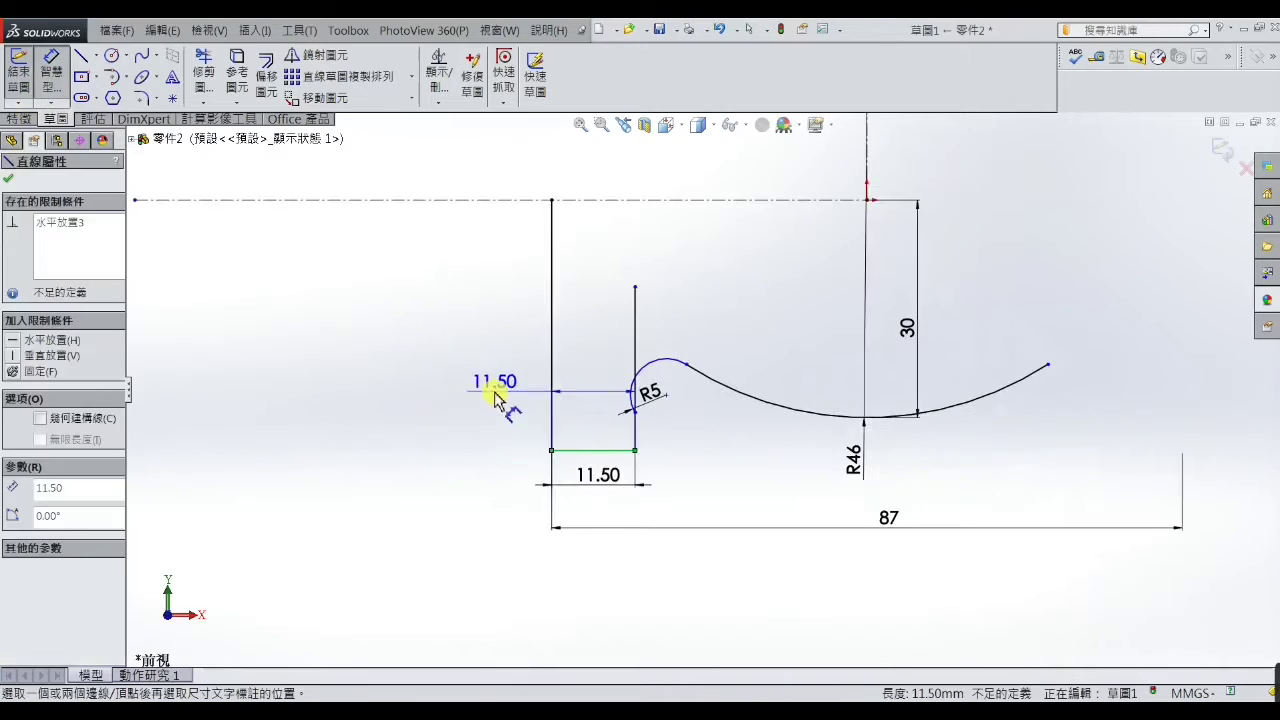
{"action": "scroll", "coordinate": [517, 314], "scroll_direction": "up", "scroll_amount": 2}
{"action": "left_click", "coordinate": [543, 283]}
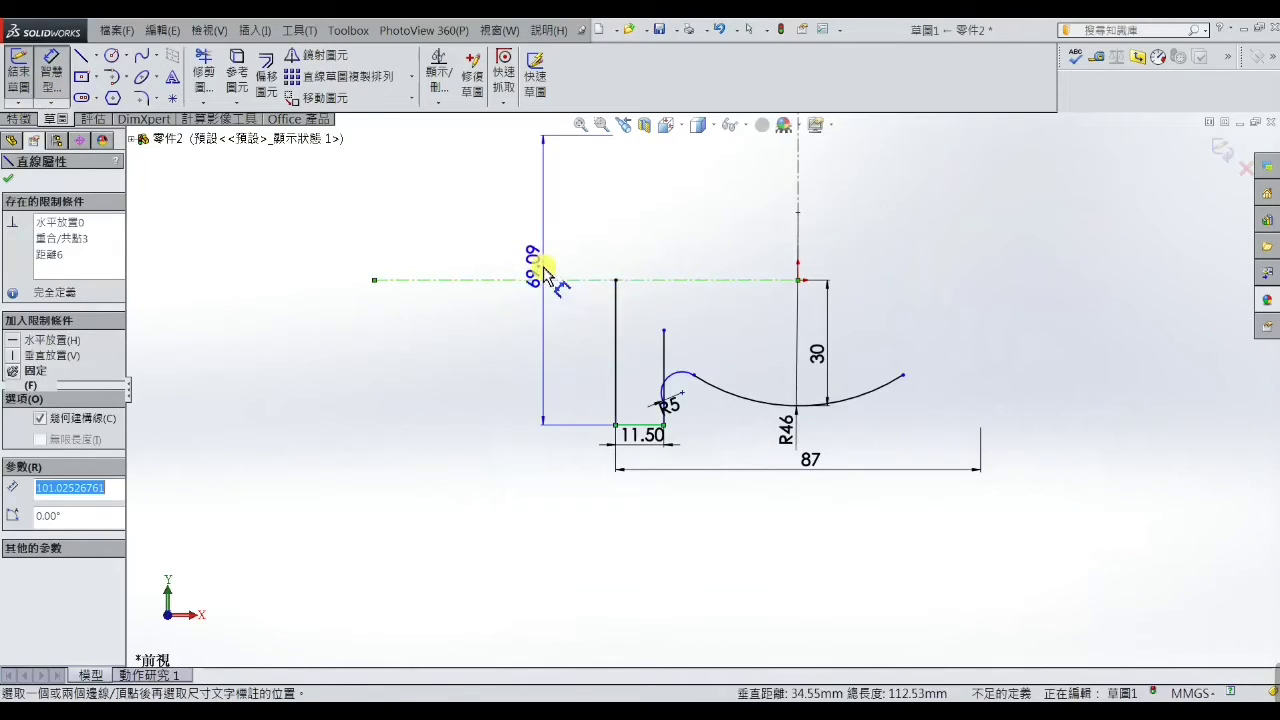
{"action": "left_click", "coordinate": [545, 265]}
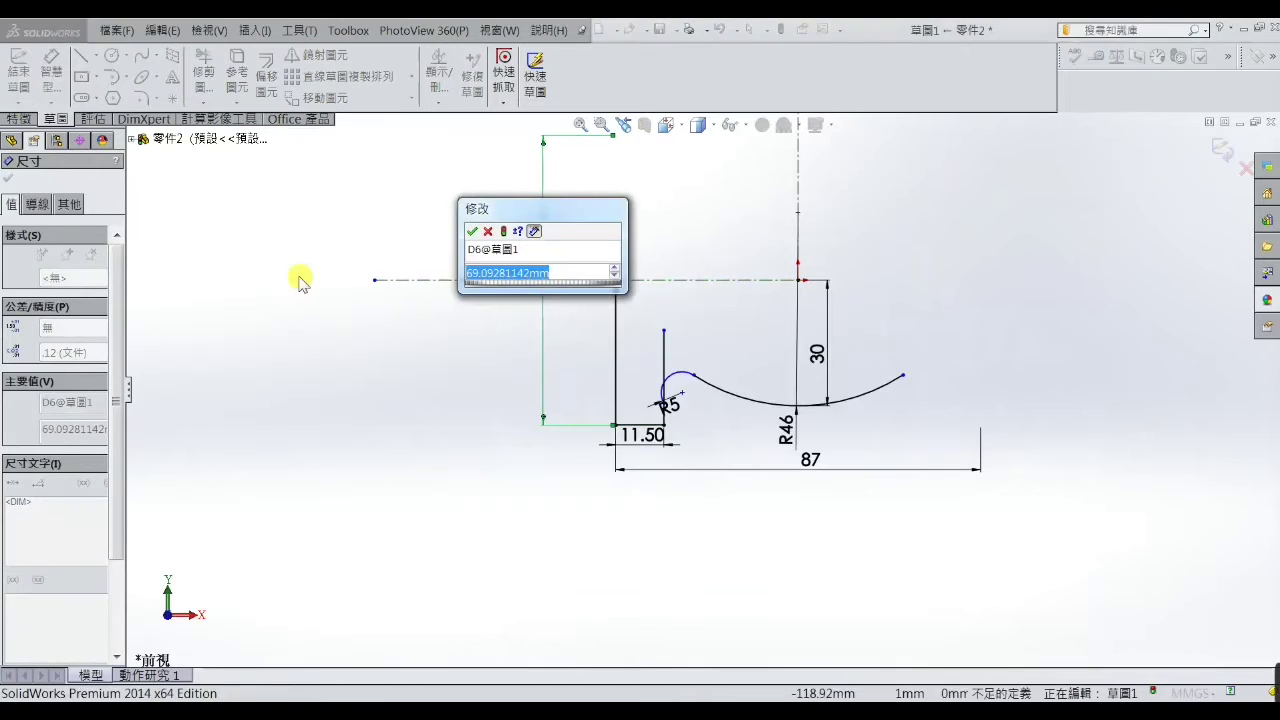
{"action": "type", "text": "56"}
{"action": "key", "text": "Return"}
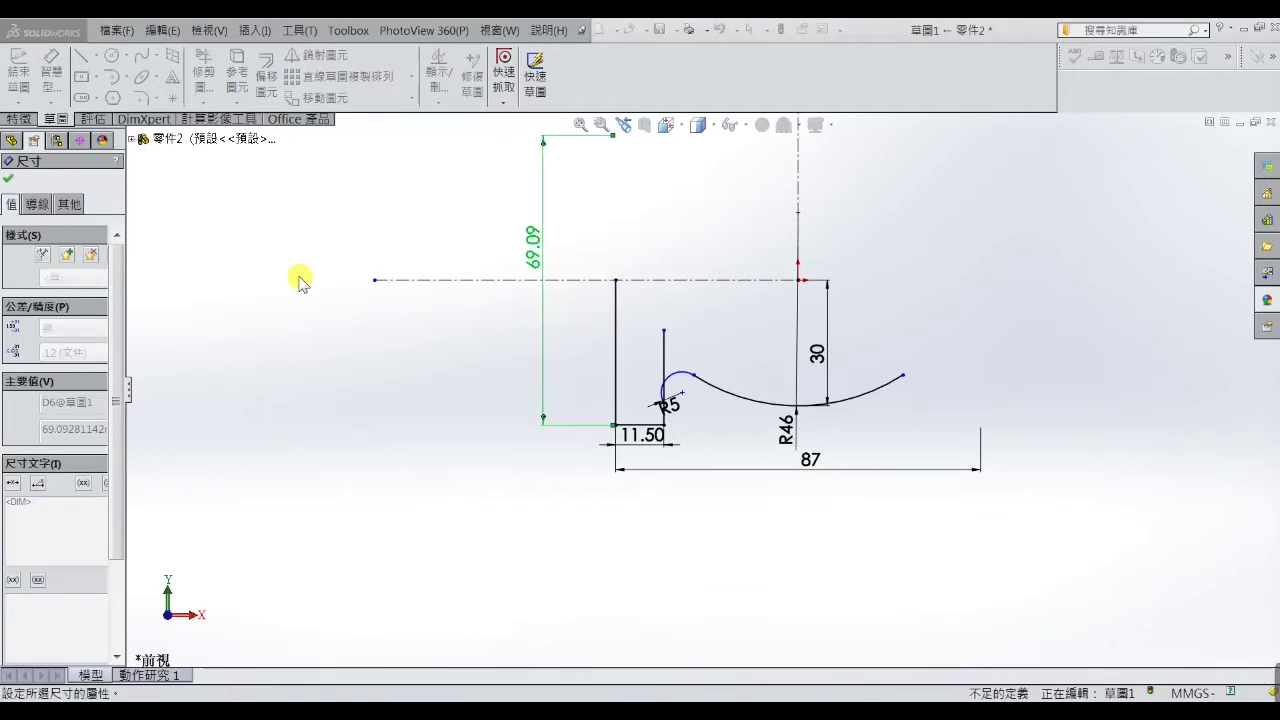
{"action": "scroll", "coordinate": [690, 338], "scroll_direction": "down", "scroll_amount": 3}
Drag the R5 arc's lower endpoint up along the U's right wall
{"action": "right_click", "coordinate": [712, 328]}
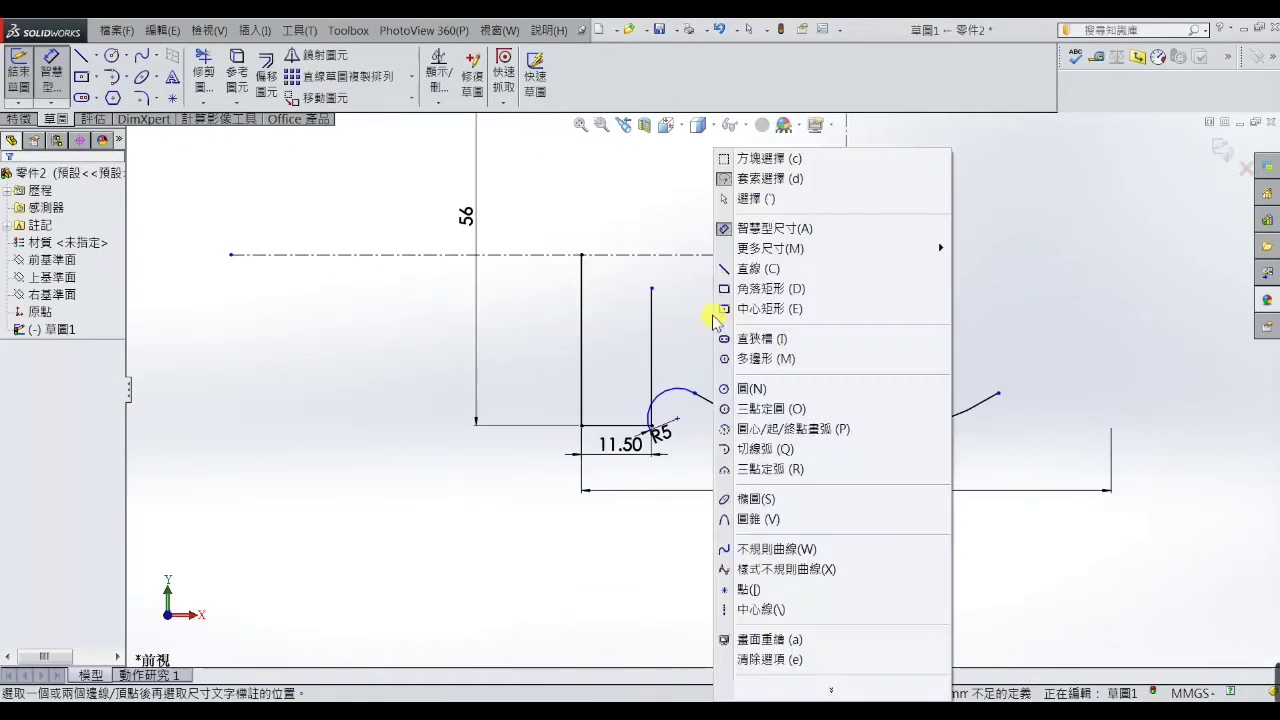
{"action": "left_click", "coordinate": [728, 199]}
{"action": "scroll", "coordinate": [680, 405], "scroll_direction": "down", "scroll_amount": 3}
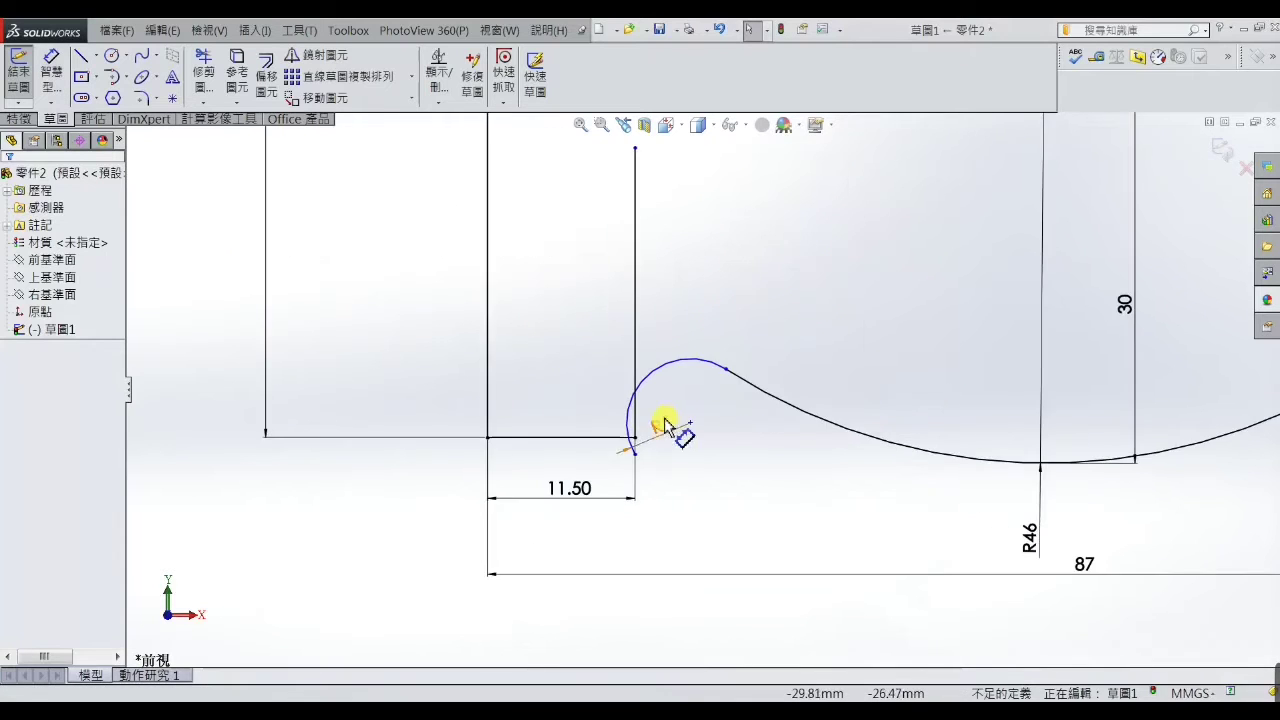
{"action": "scroll", "coordinate": [664, 440], "scroll_direction": "down", "scroll_amount": 2}
{"action": "left_click_drag", "start_coordinate": [618, 470], "coordinate": [621, 382]}
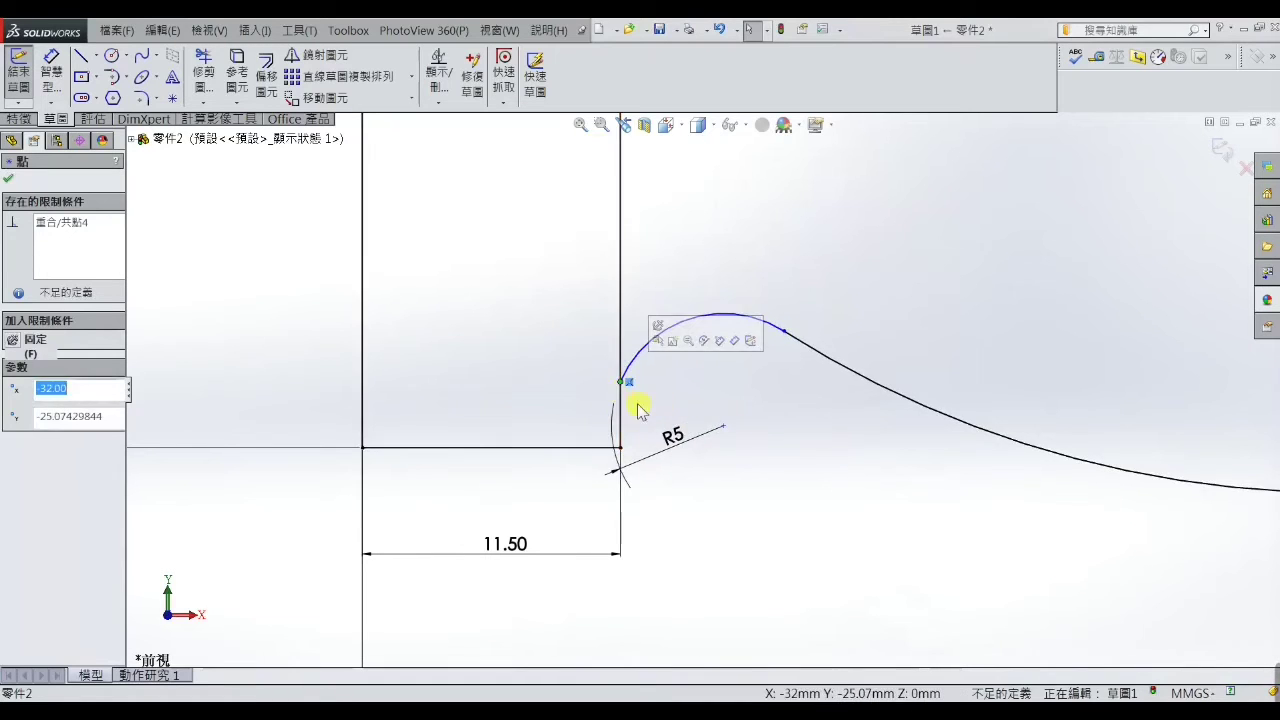
{"action": "key", "text": "Escape"}
{"action": "scroll", "coordinate": [690, 420], "scroll_direction": "up", "scroll_amount": 2}
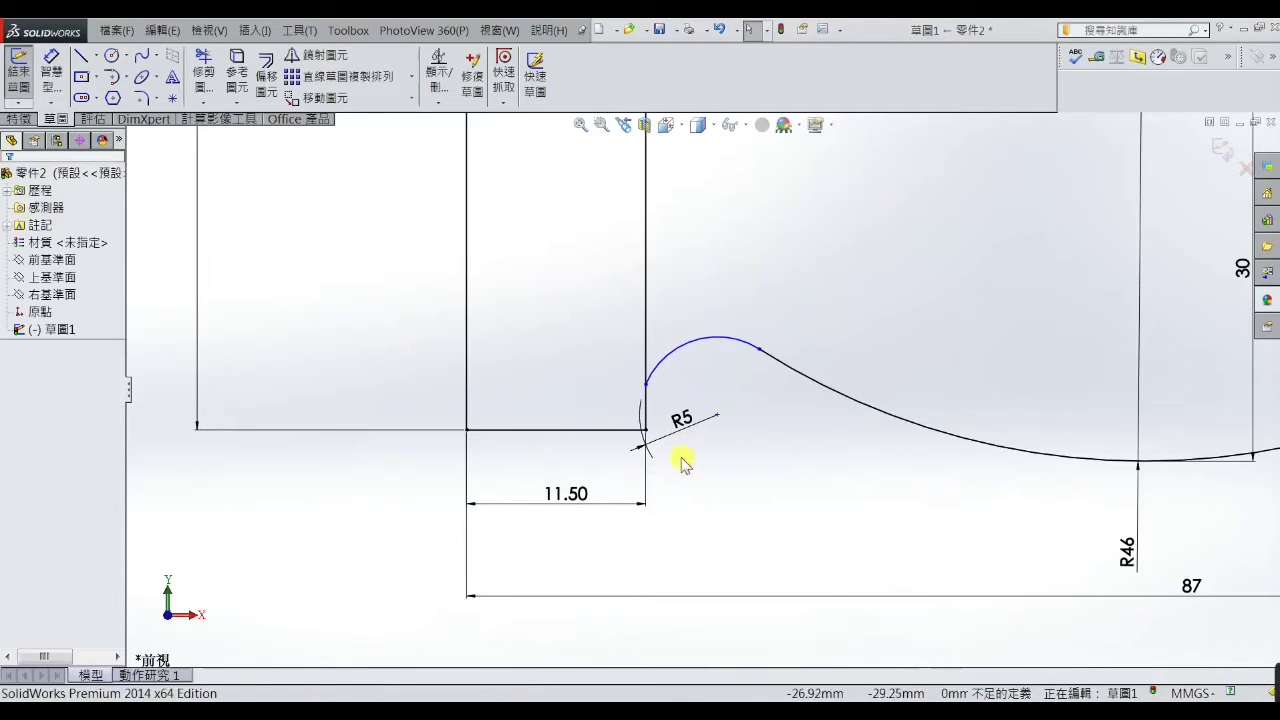
{"action": "scroll", "coordinate": [703, 405], "scroll_direction": "down", "scroll_amount": 2}
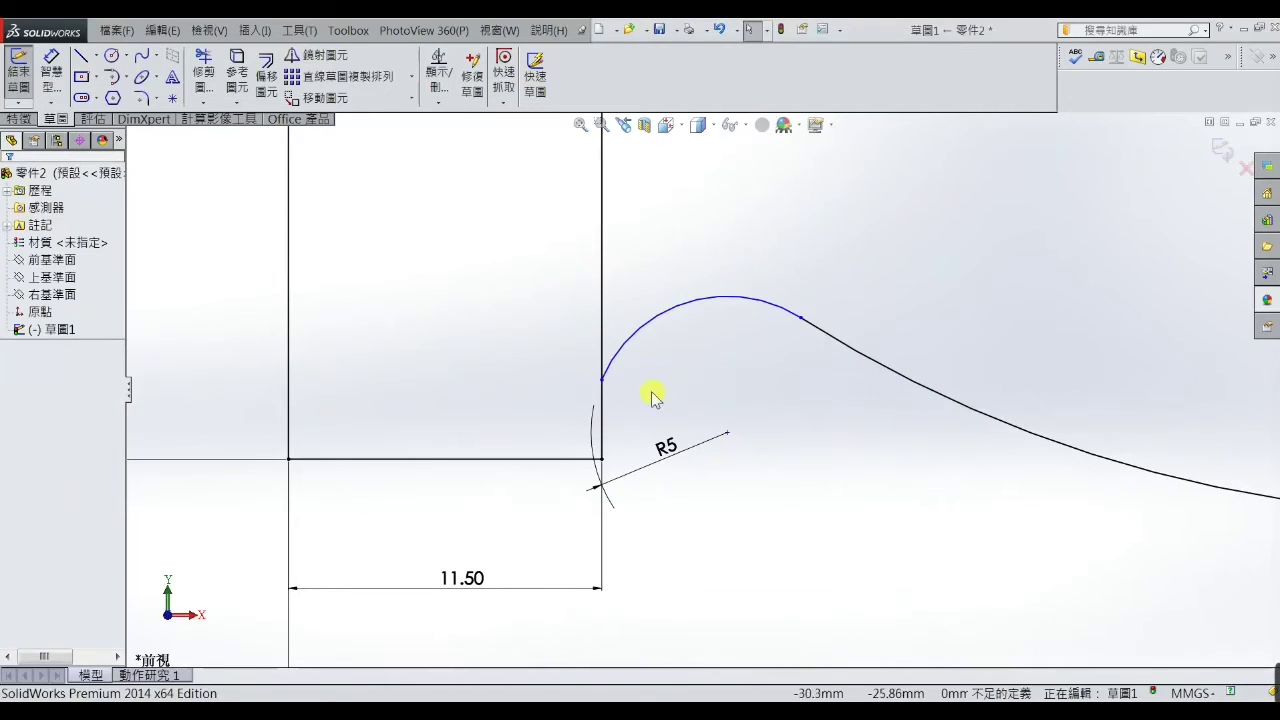
Draw a vertical construction line rising from the U's bottom line
{"action": "left_click", "coordinate": [82, 57]}
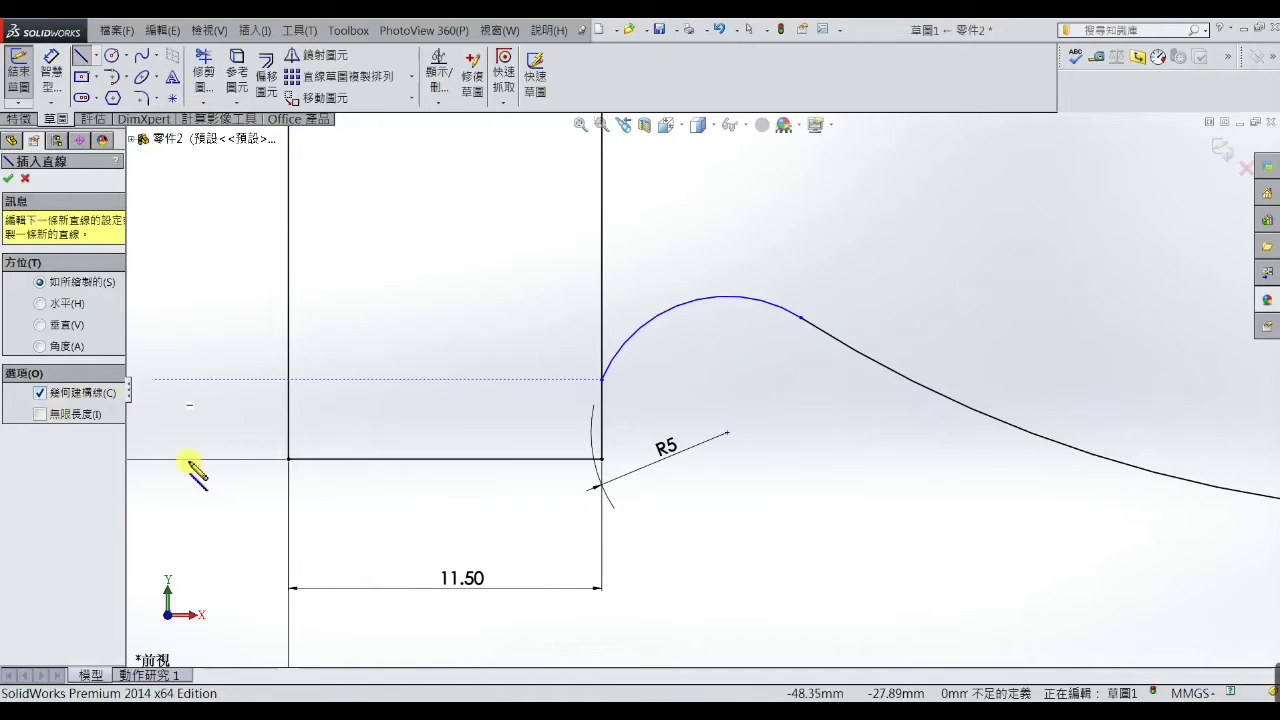
{"action": "left_click", "coordinate": [445, 460]}
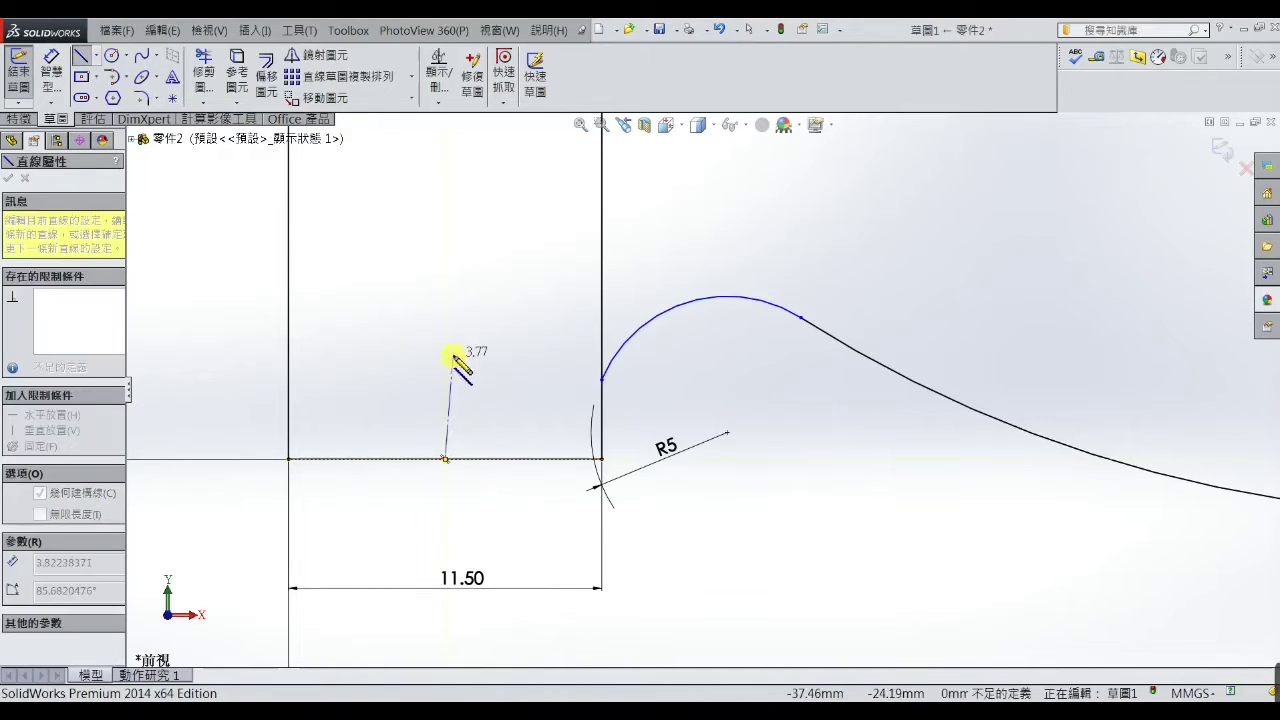
{"action": "left_click", "coordinate": [445, 268]}
{"action": "right_click", "coordinate": [445, 268]}
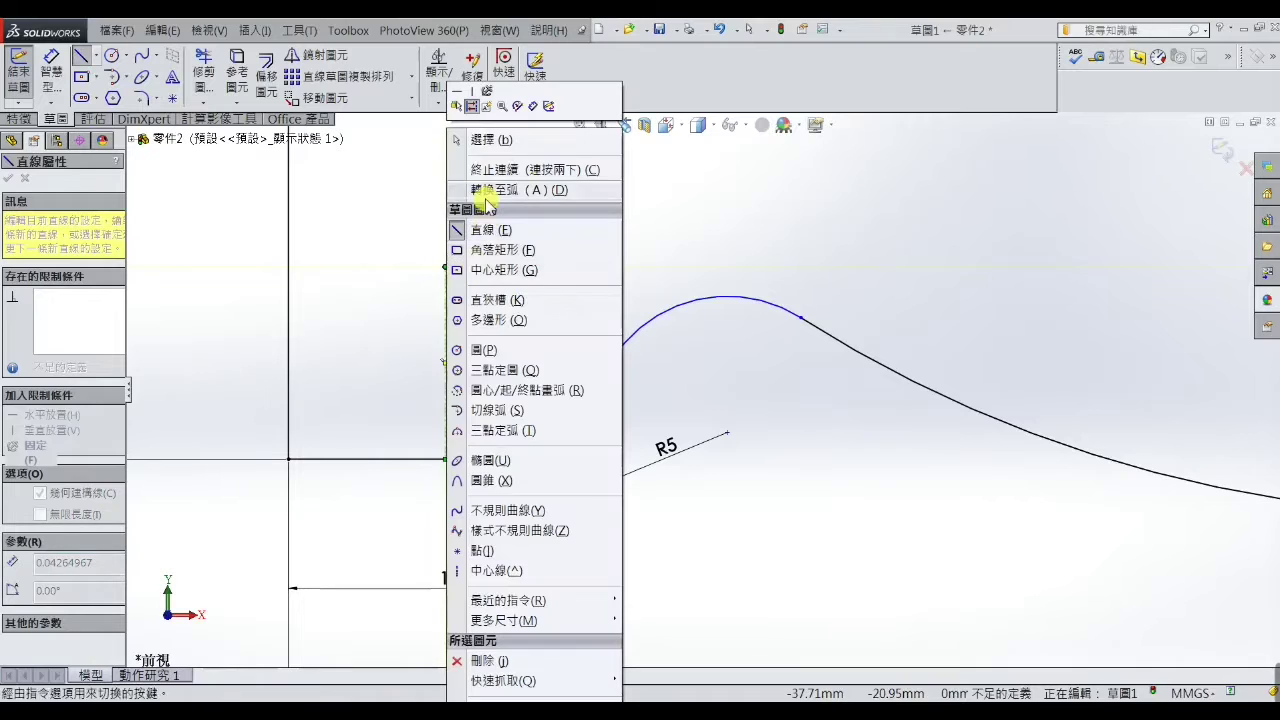
{"action": "left_click", "coordinate": [463, 137]}
{"action": "scroll", "coordinate": [530, 404], "scroll_direction": "down", "scroll_amount": 2}
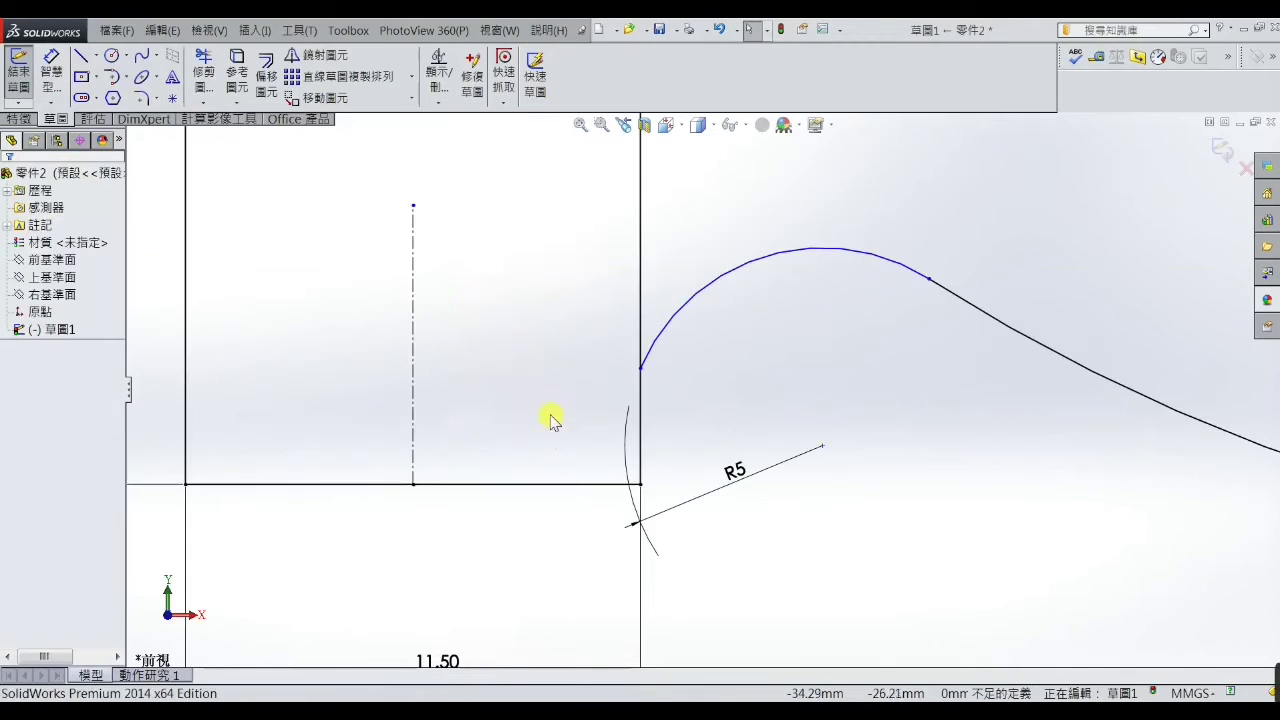
{"action": "left_click", "coordinate": [51, 68]}
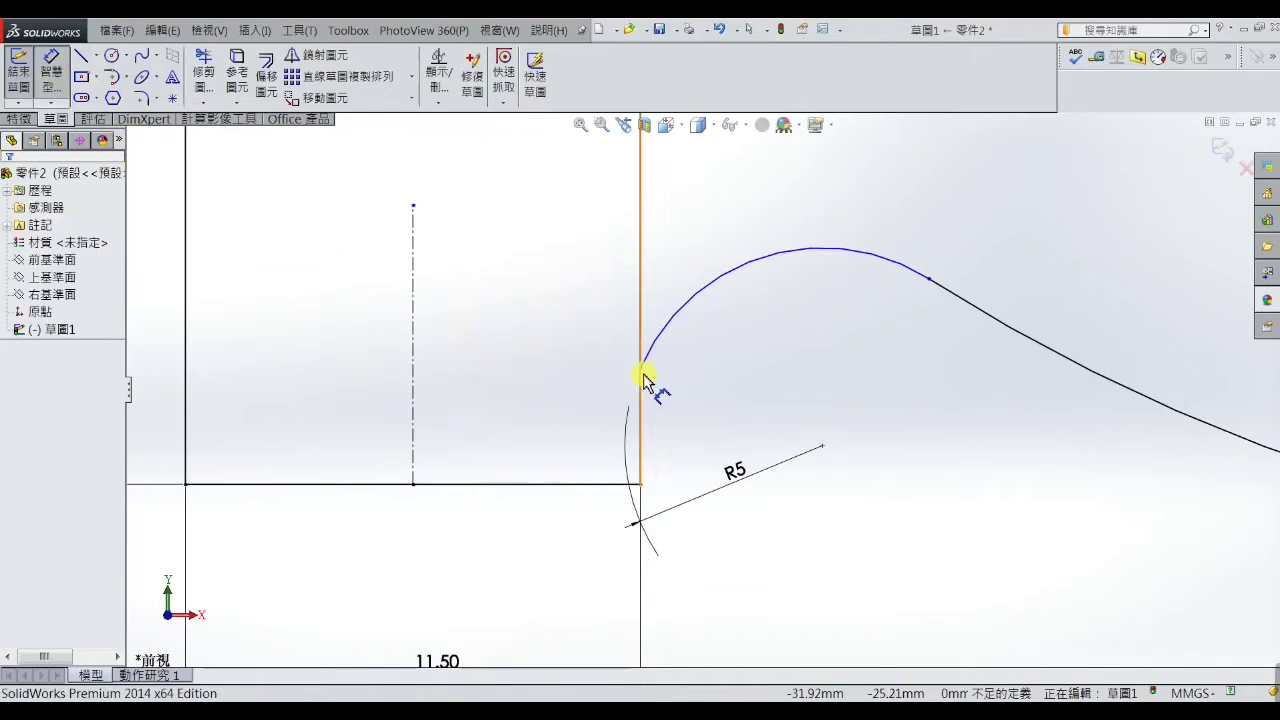
{"action": "scroll", "coordinate": [644, 380], "scroll_direction": "down", "scroll_amount": 2}
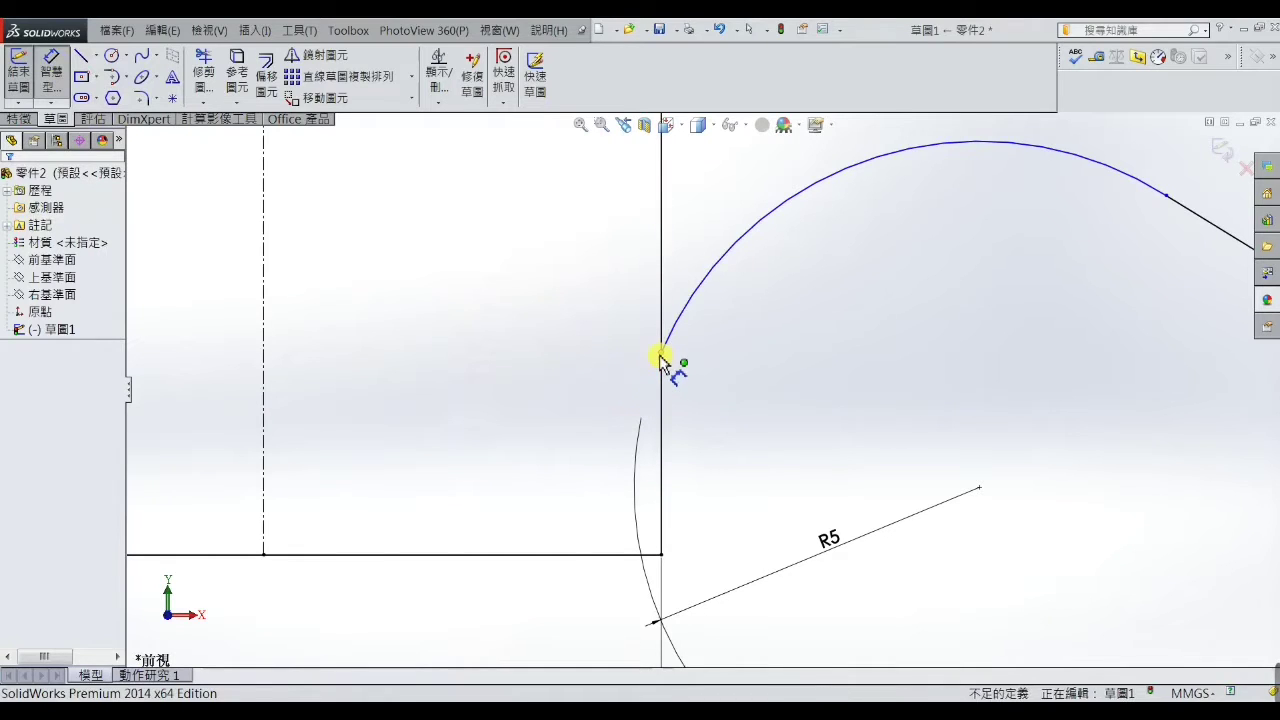
Dimension the R5 arc's lower end 3.50 mm above the bottom line
{"action": "left_click", "coordinate": [660, 354]}
{"action": "left_click", "coordinate": [662, 555]}
{"action": "left_click", "coordinate": [710, 490]}
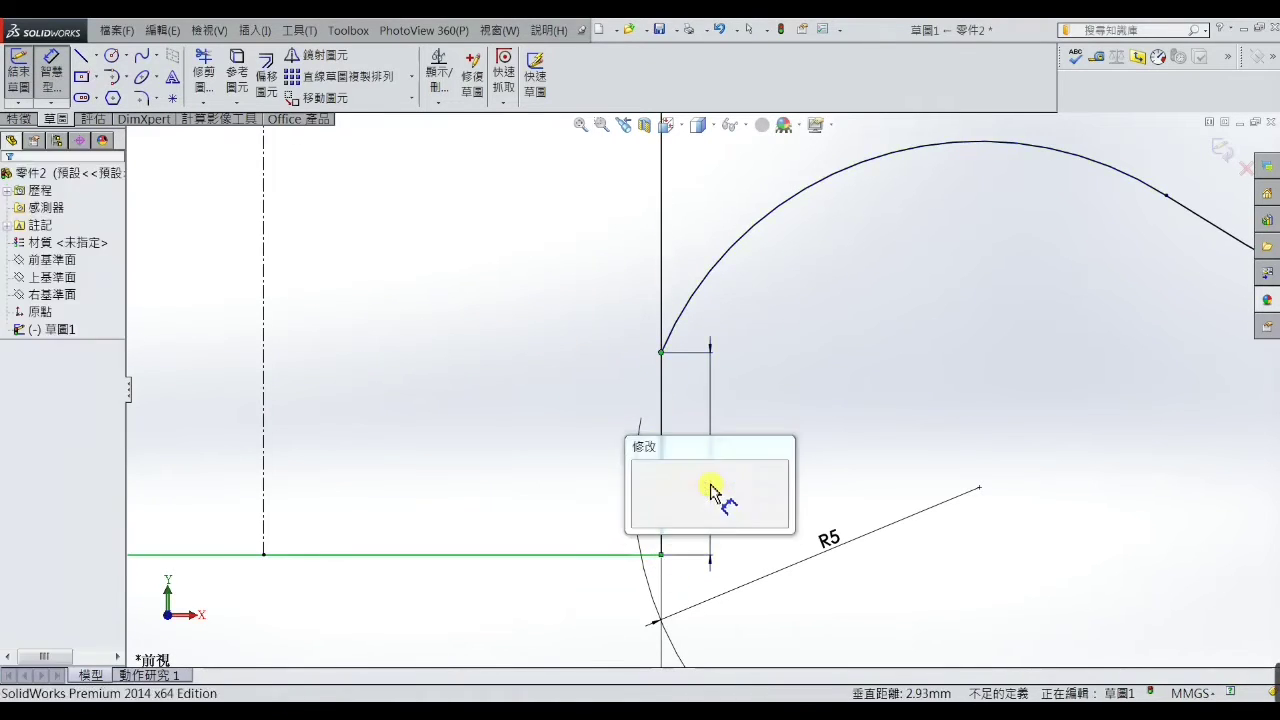
{"action": "mouse_move", "coordinate": [720, 503]}
{"action": "left_mouse_down"}
{"action": "mouse_move", "coordinate": [632, 512]}
{"action": "mouse_move", "coordinate": [633, 543]}
{"action": "left_mouse_up"}
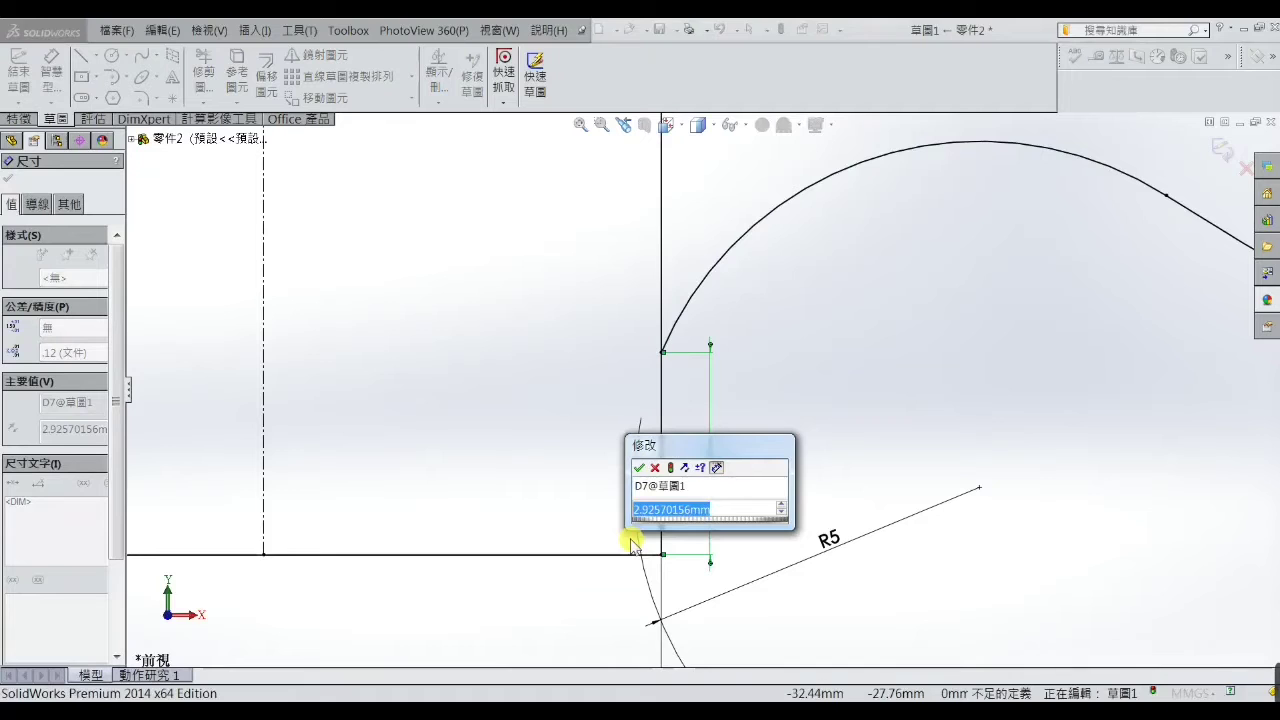
{"action": "type", "text": "3."}
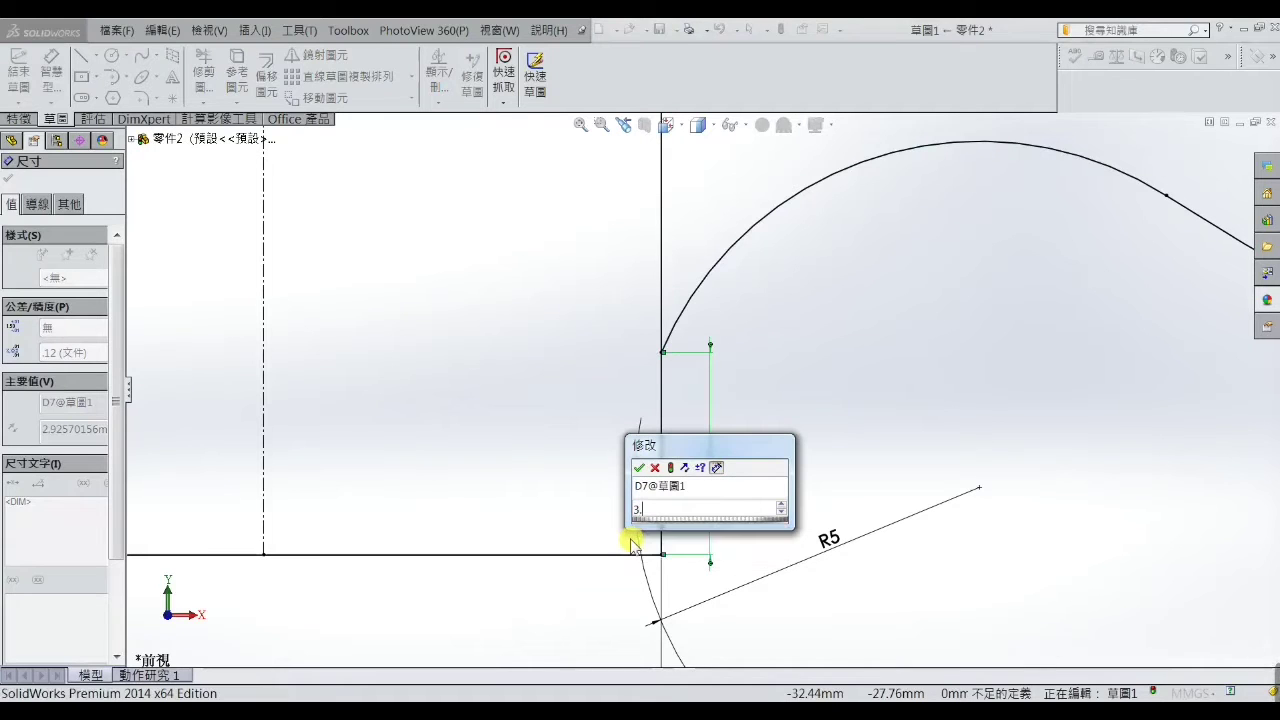
{"action": "type", "text": "5"}
{"action": "key", "text": "Return"}
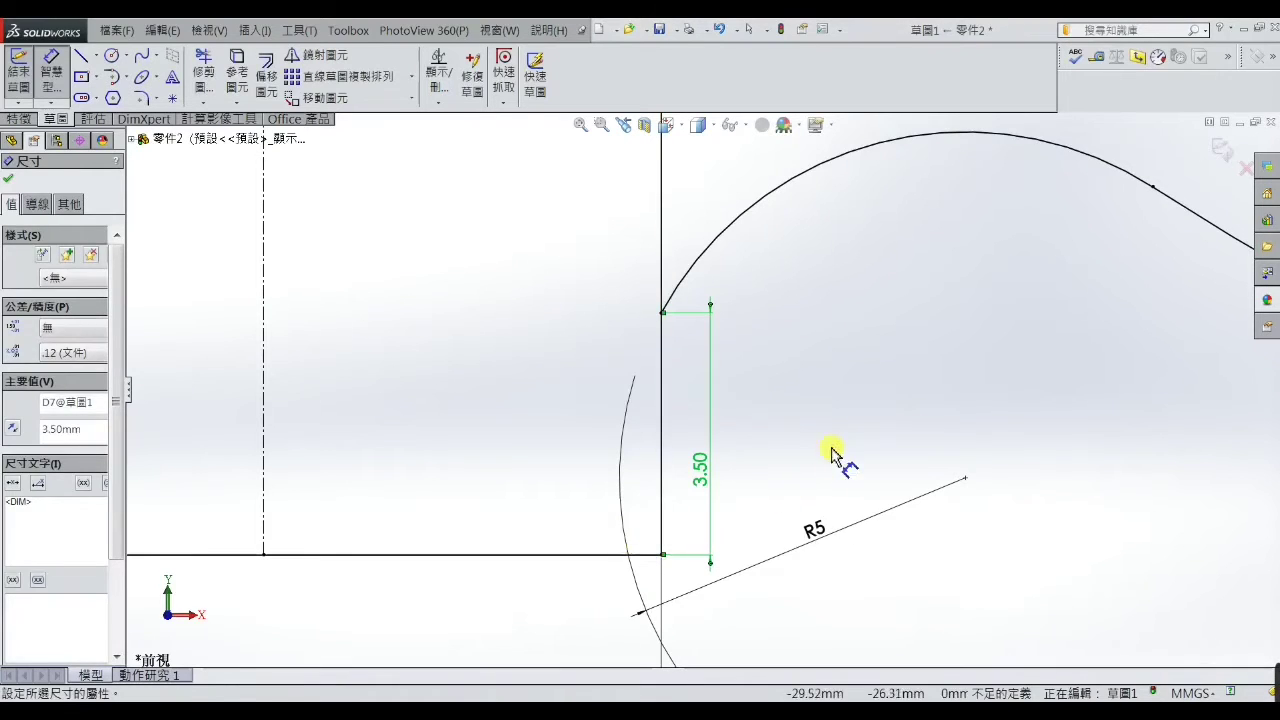
{"action": "scroll", "coordinate": [834, 371], "scroll_direction": "up", "scroll_amount": 2}
{"action": "scroll", "coordinate": [823, 443], "scroll_direction": "up", "scroll_amount": 3}
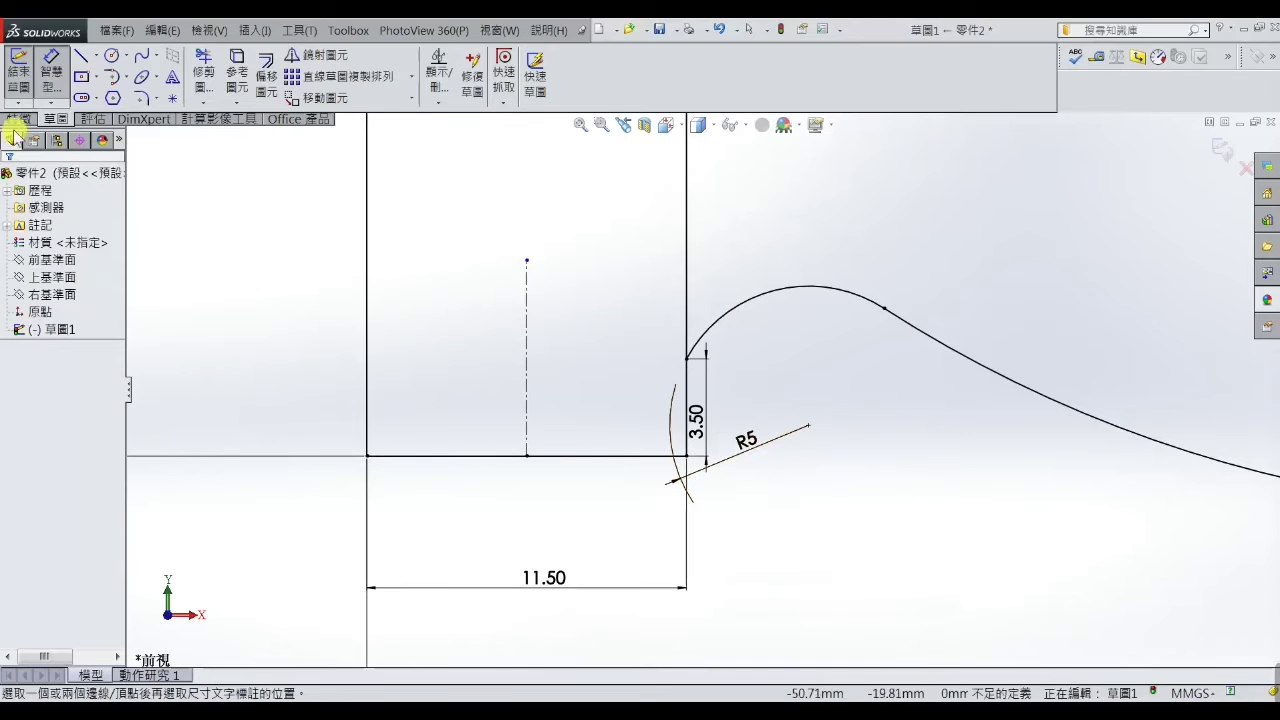
Draw a slanted line from the R5 arc's end down to the base line
{"action": "left_click", "coordinate": [83, 64]}
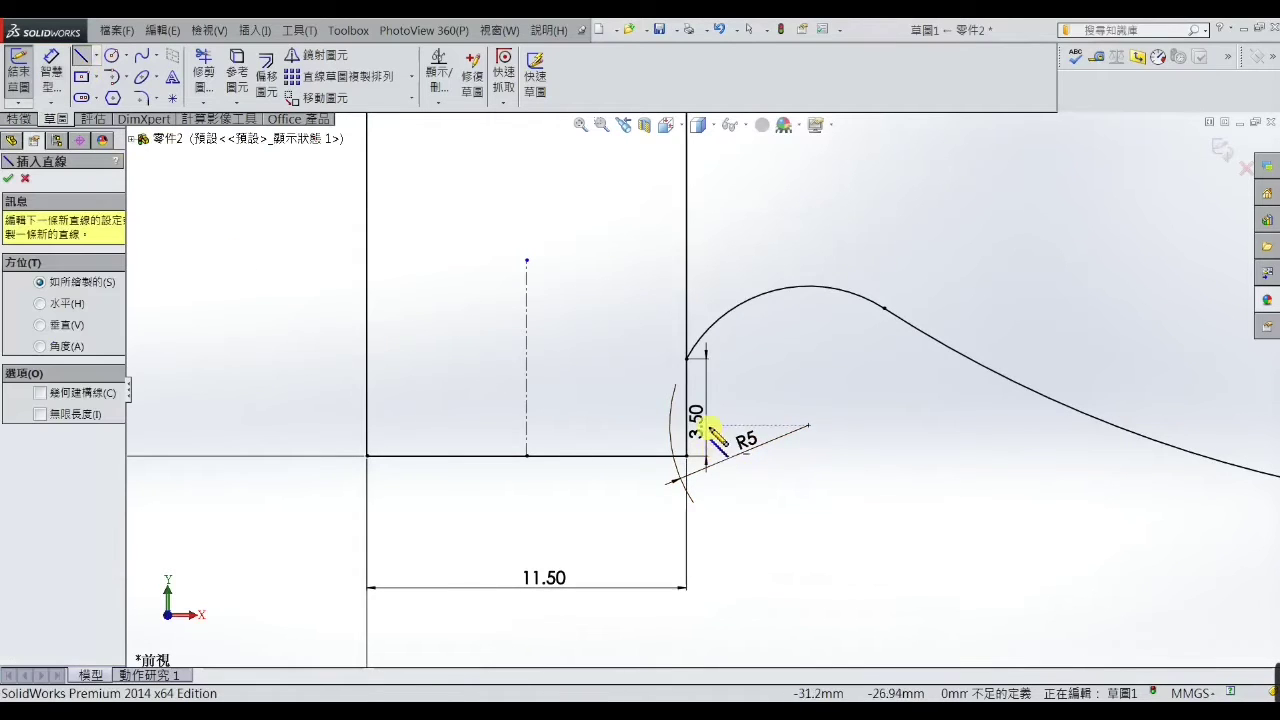
{"action": "scroll", "coordinate": [712, 420], "scroll_direction": "down", "scroll_amount": 2}
{"action": "left_click", "coordinate": [677, 328]}
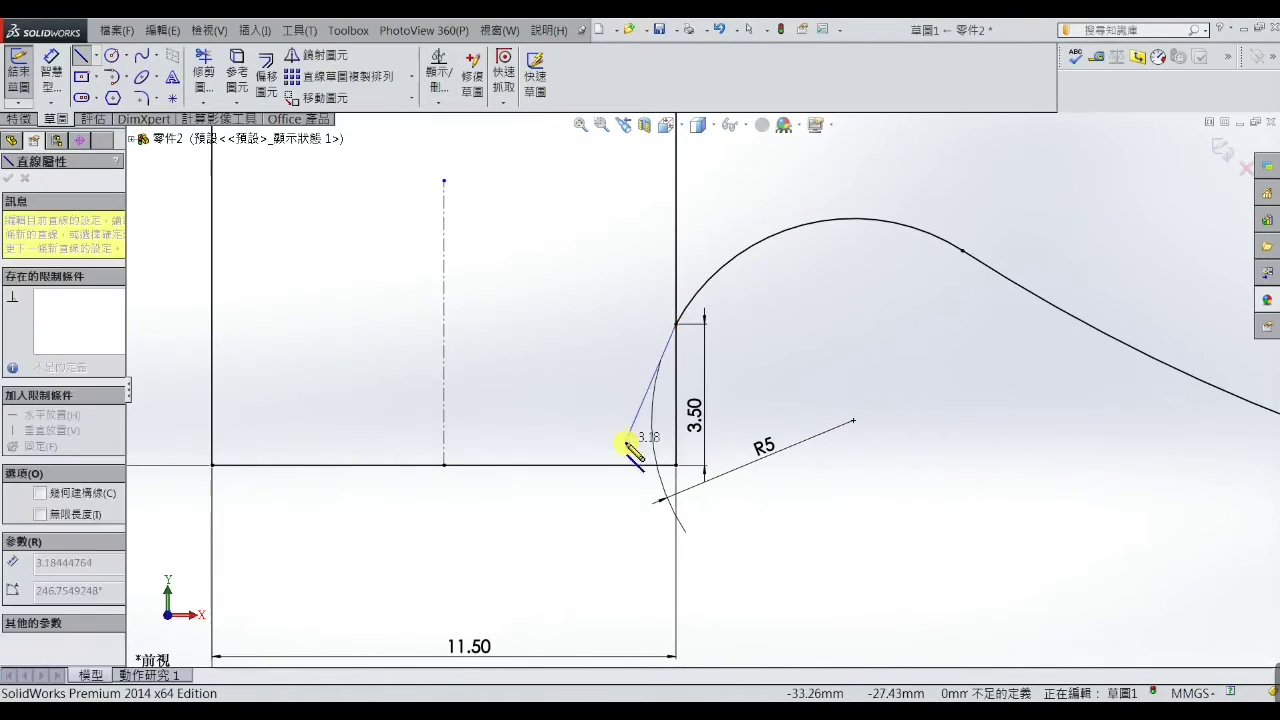
{"action": "left_click", "coordinate": [613, 465]}
{"action": "right_click", "coordinate": [614, 467]}
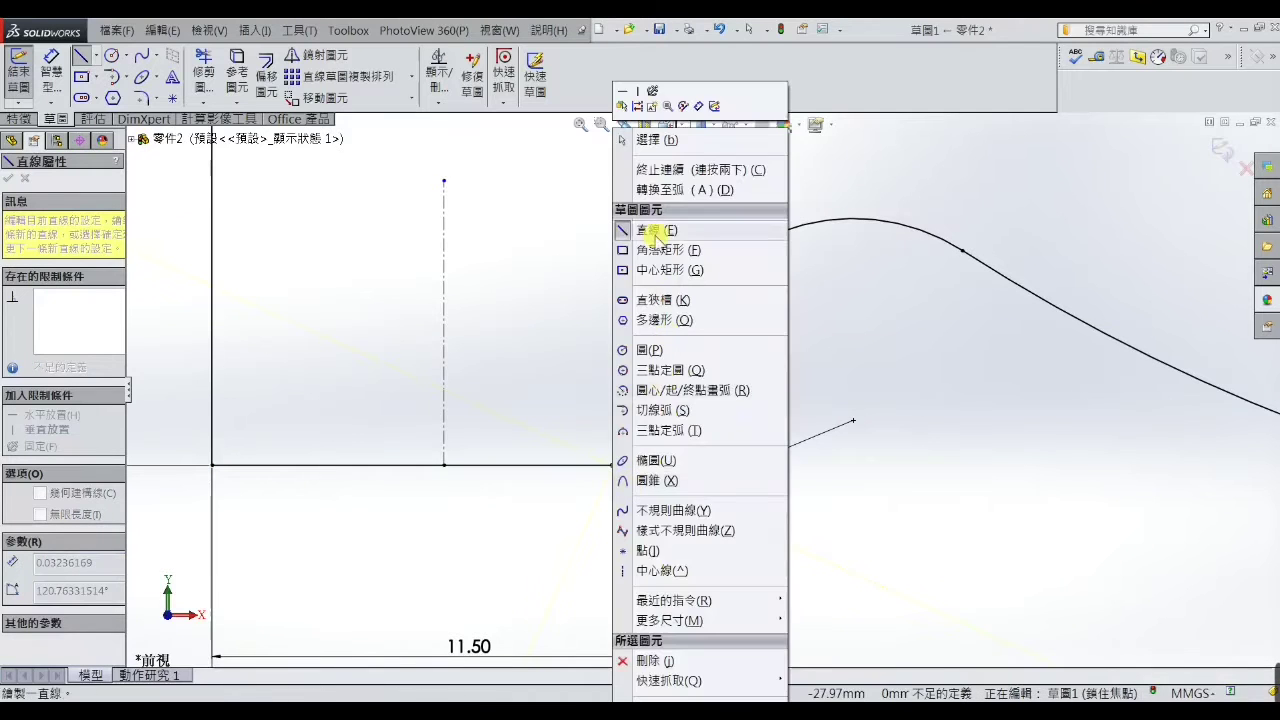
{"action": "left_click", "coordinate": [625, 134]}
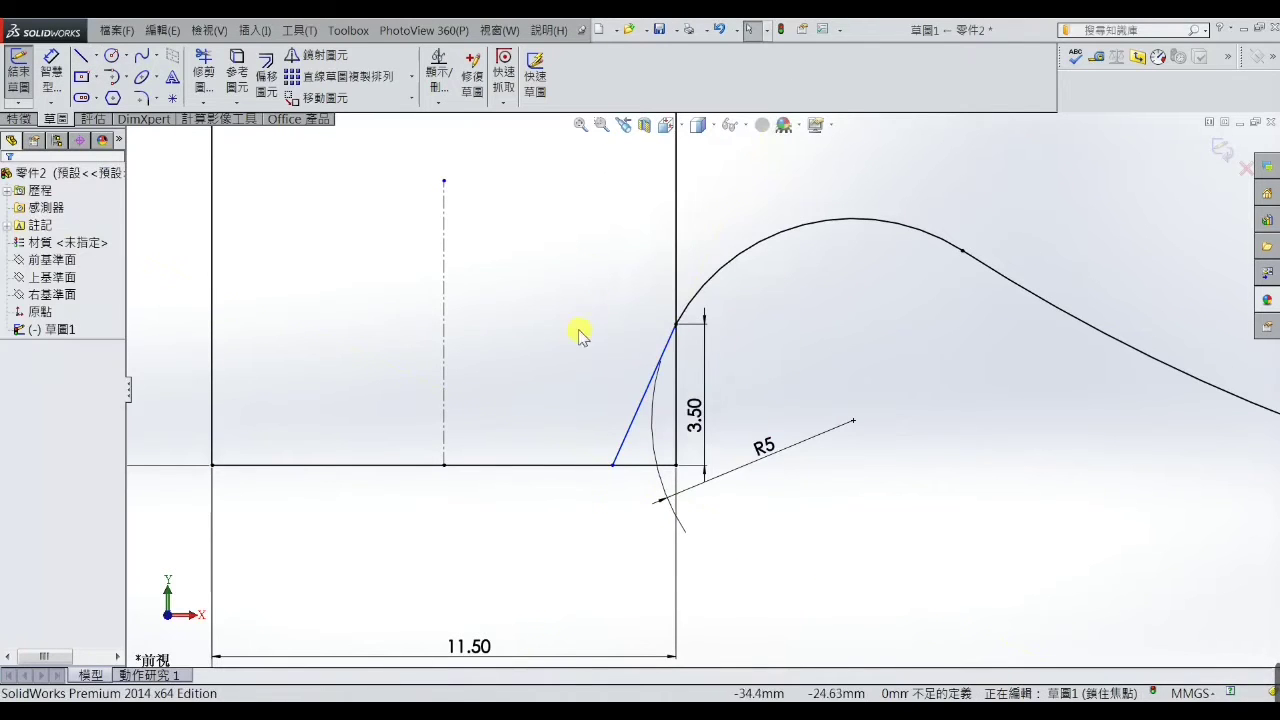
Mirror the slanted line across the vertical centreline
{"action": "left_click", "coordinate": [312, 55]}
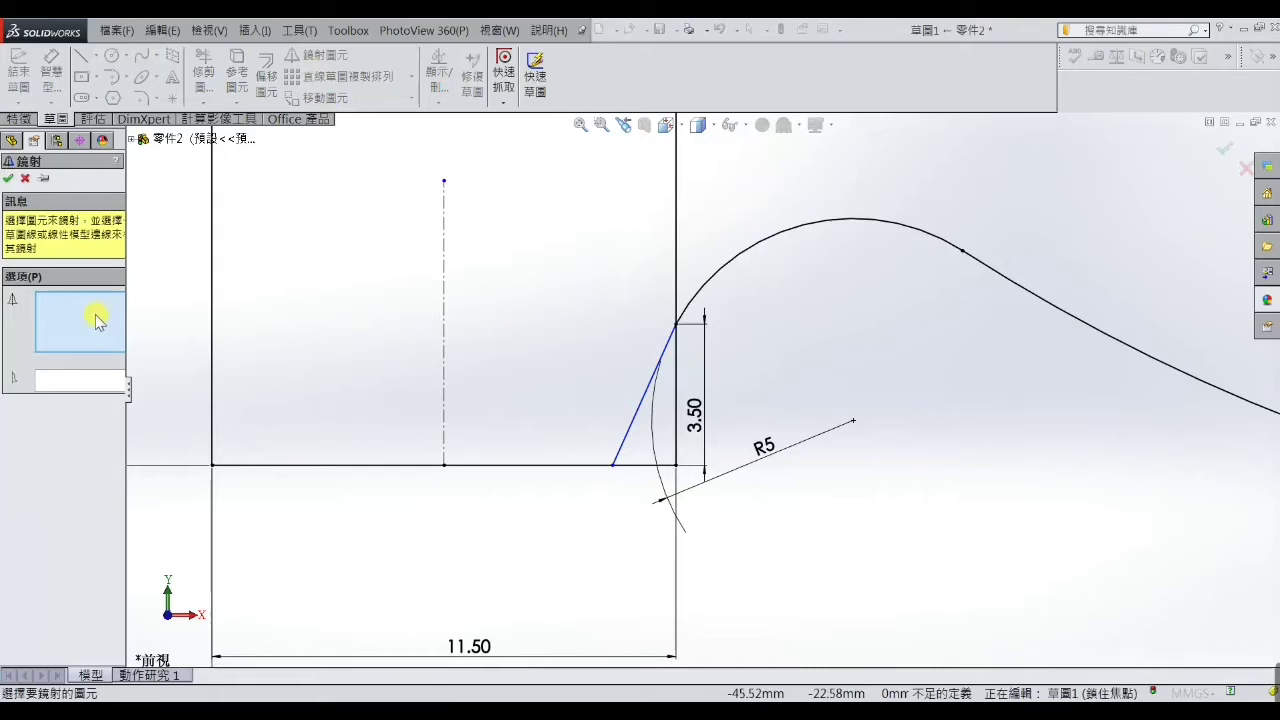
{"action": "left_click", "coordinate": [633, 422]}
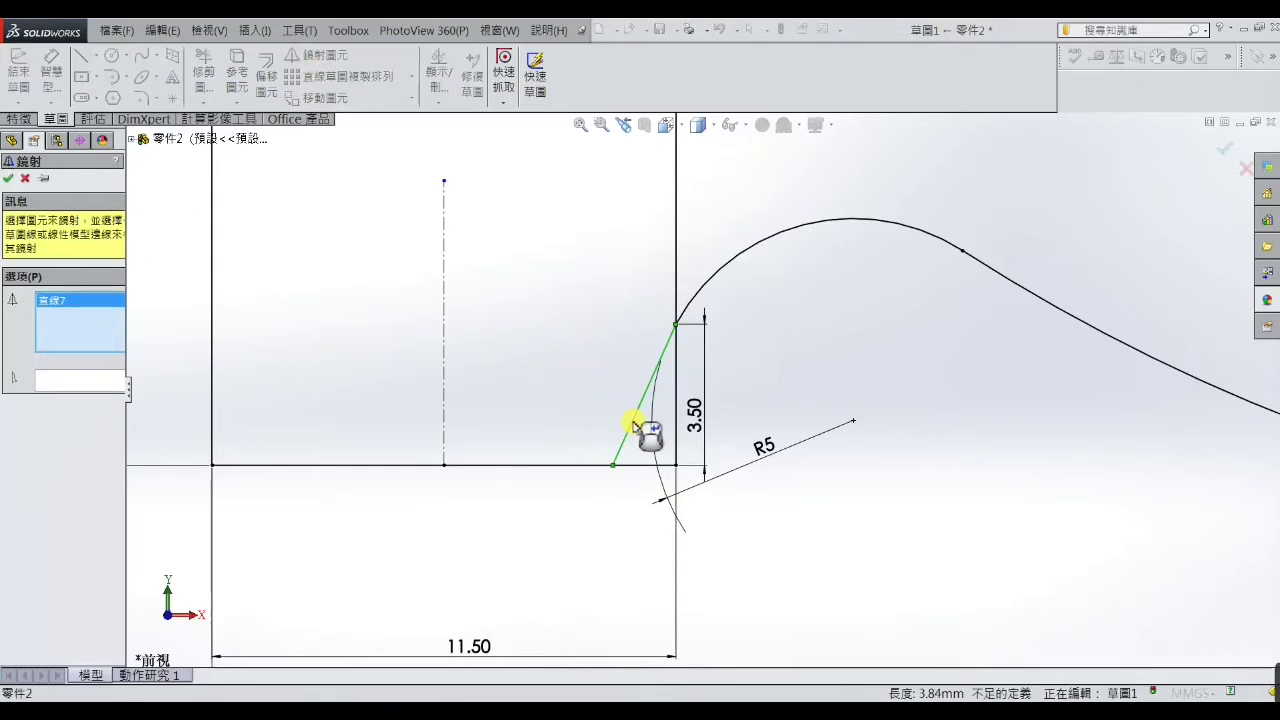
{"action": "left_click", "coordinate": [88, 383]}
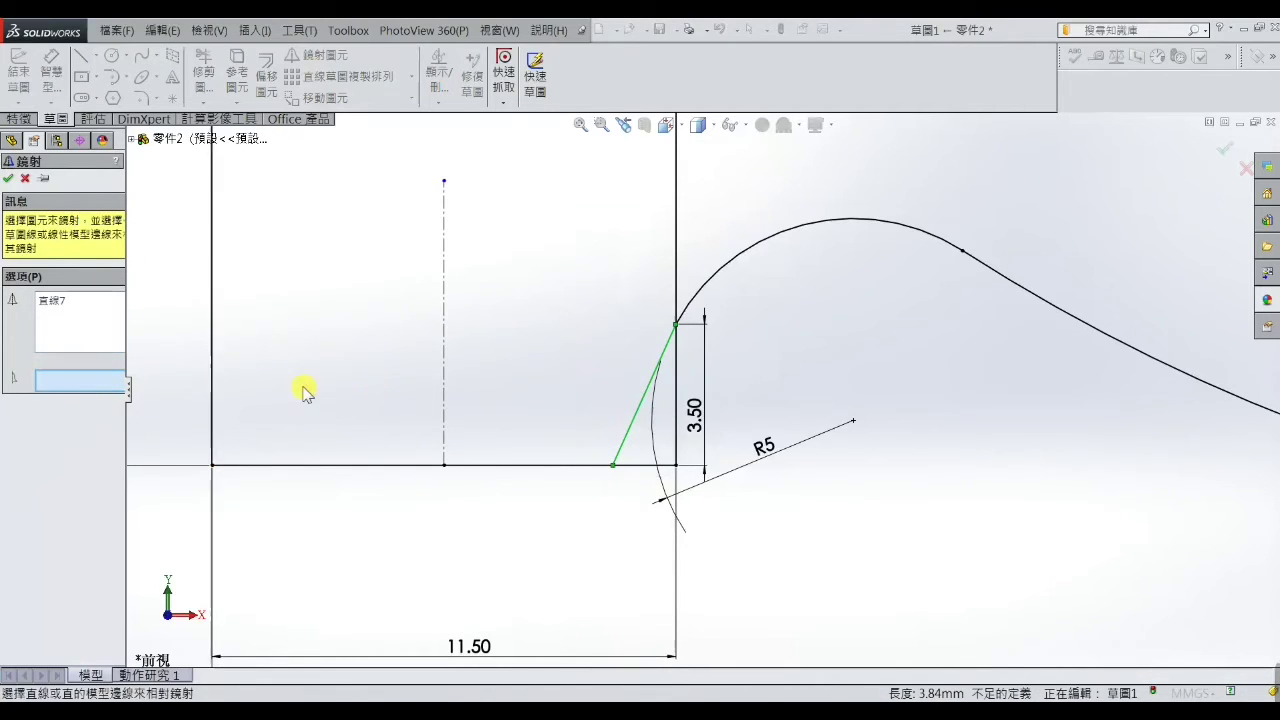
{"action": "left_click", "coordinate": [446, 372]}
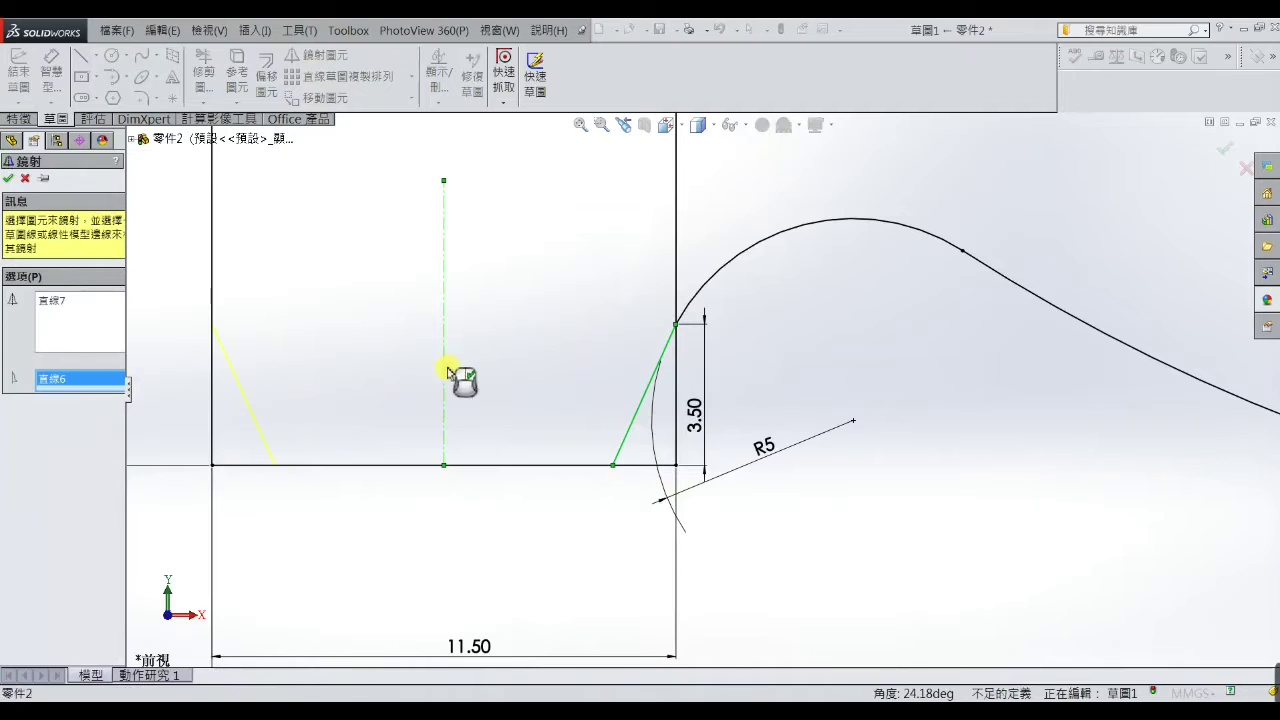
{"action": "left_click", "coordinate": [10, 180]}
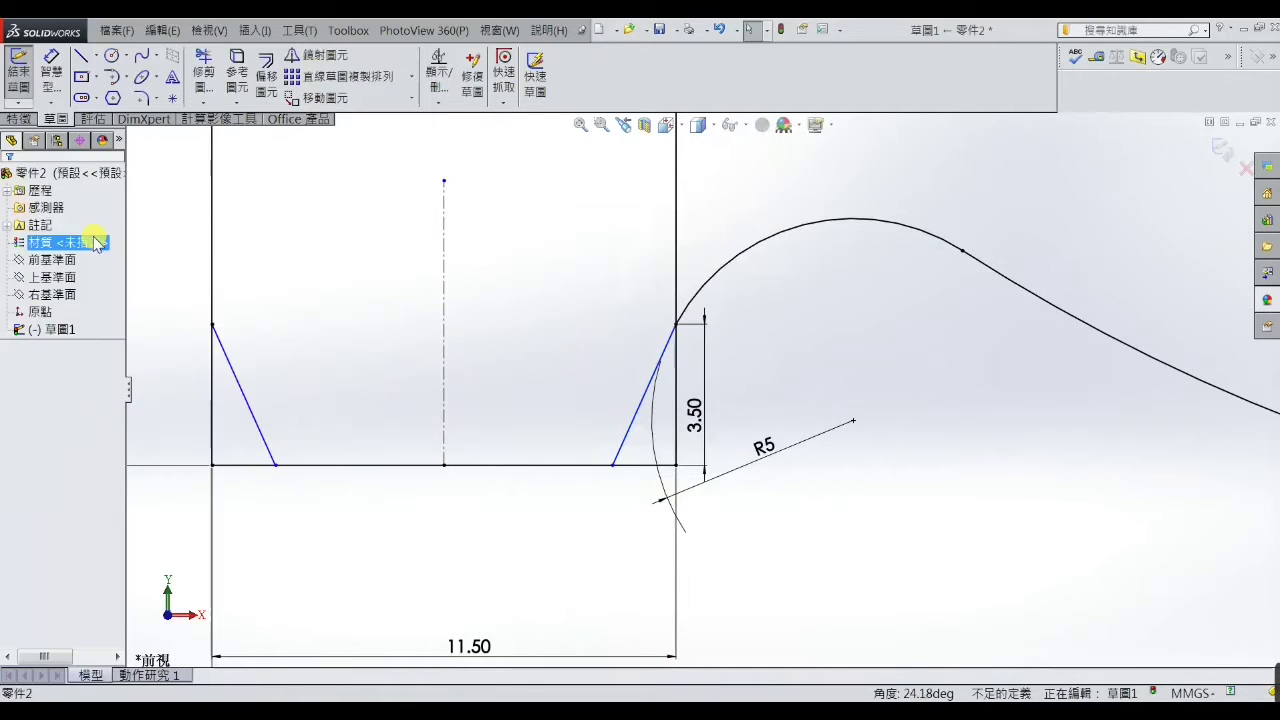
Dimension the angle between the left and right slanted lines as 60°
{"action": "left_click", "coordinate": [55, 78]}
{"action": "left_click", "coordinate": [244, 394]}
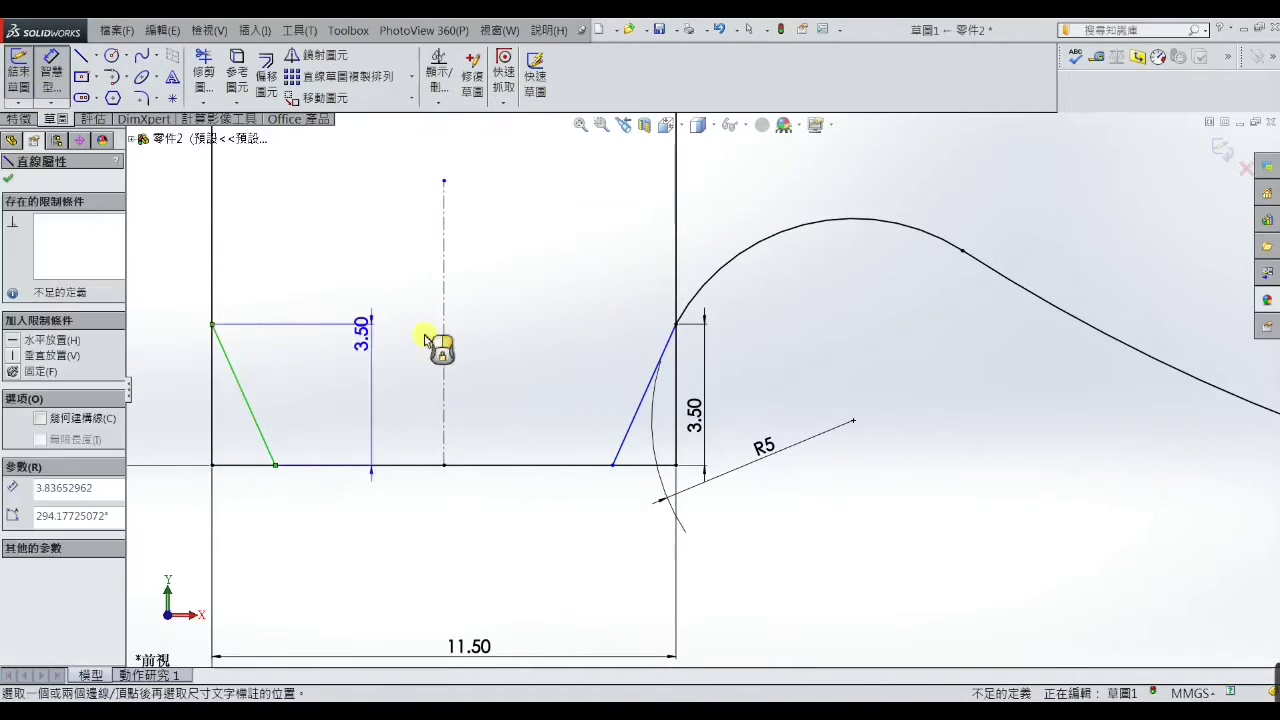
{"action": "left_click", "coordinate": [637, 408]}
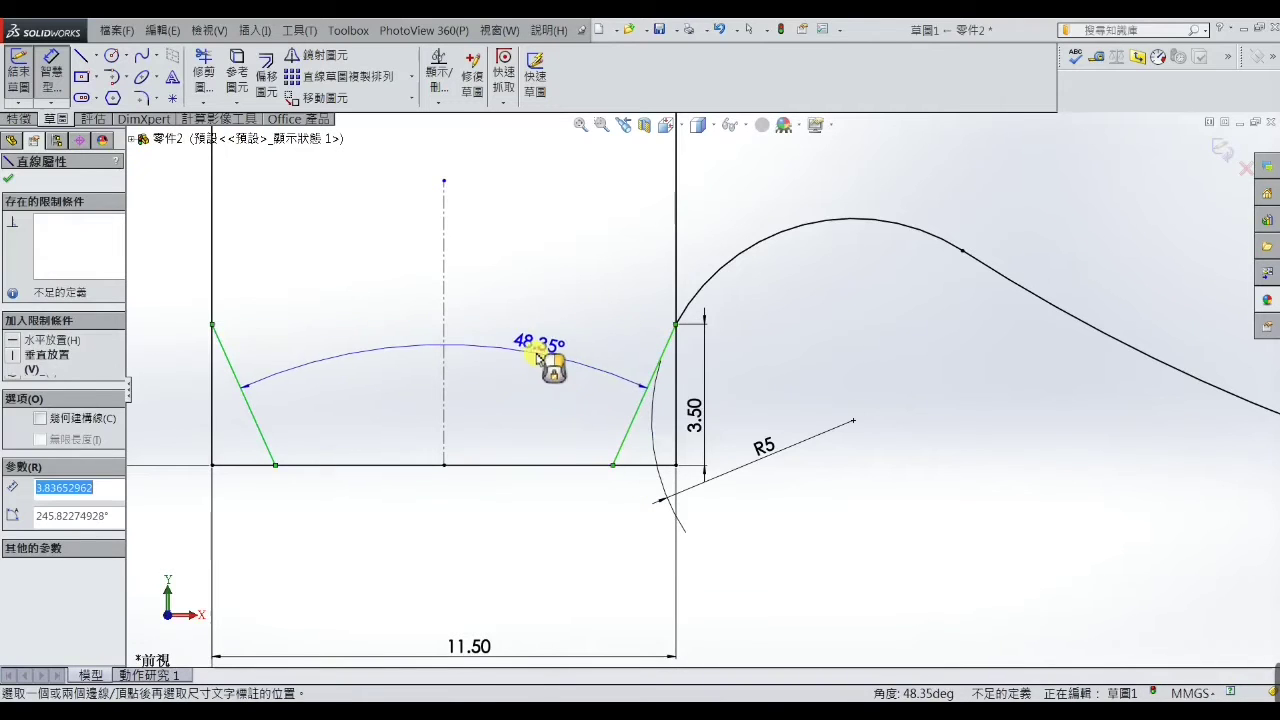
{"action": "left_click", "coordinate": [540, 358]}
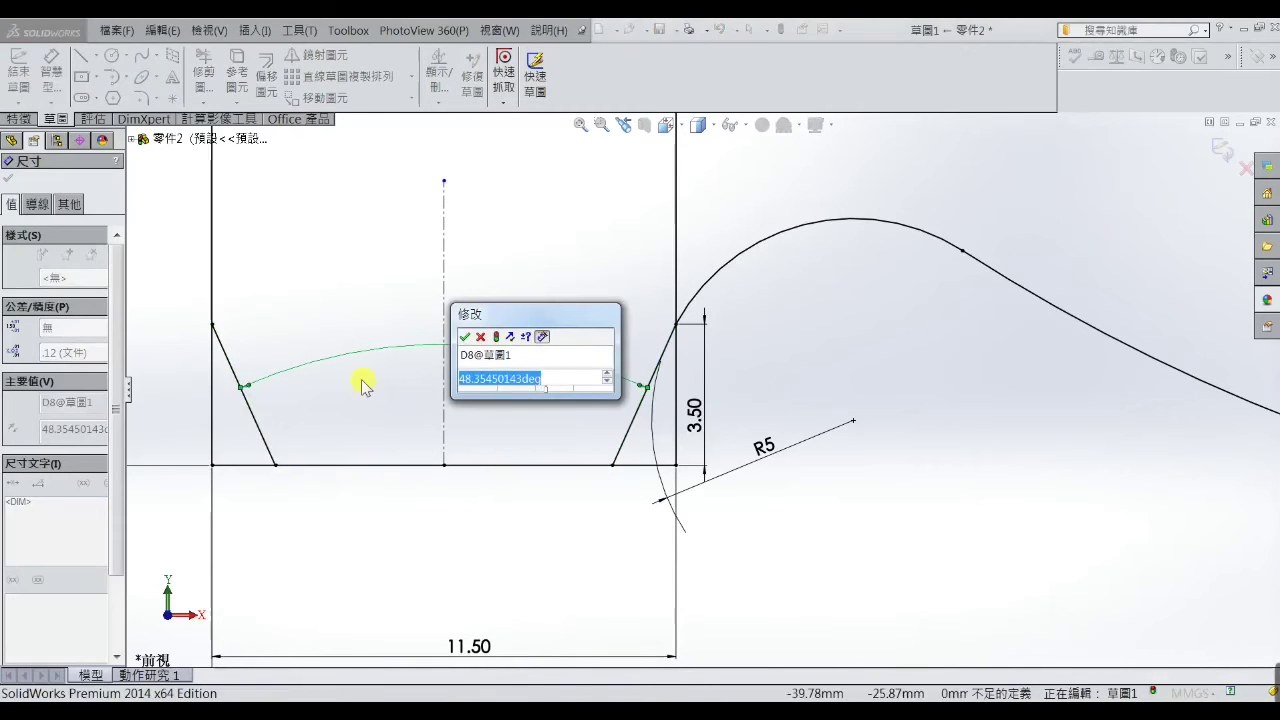
{"action": "type", "text": "60"}
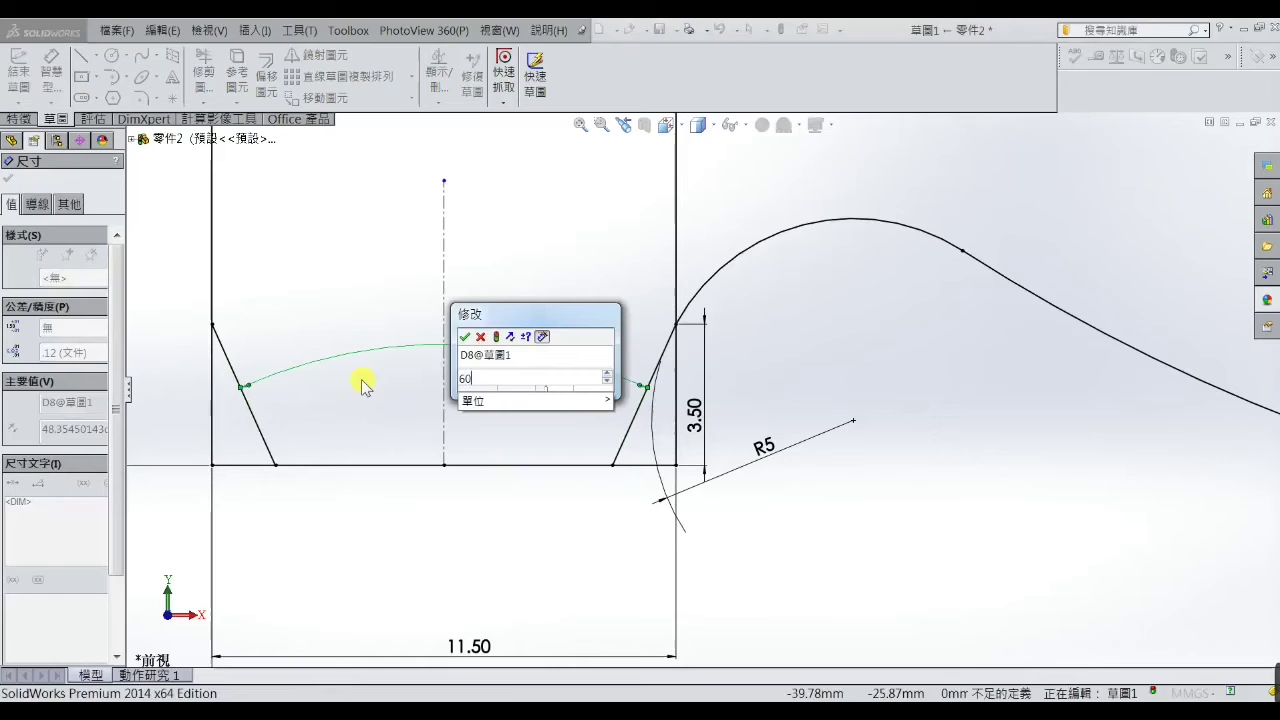
{"action": "key", "text": "Return"}
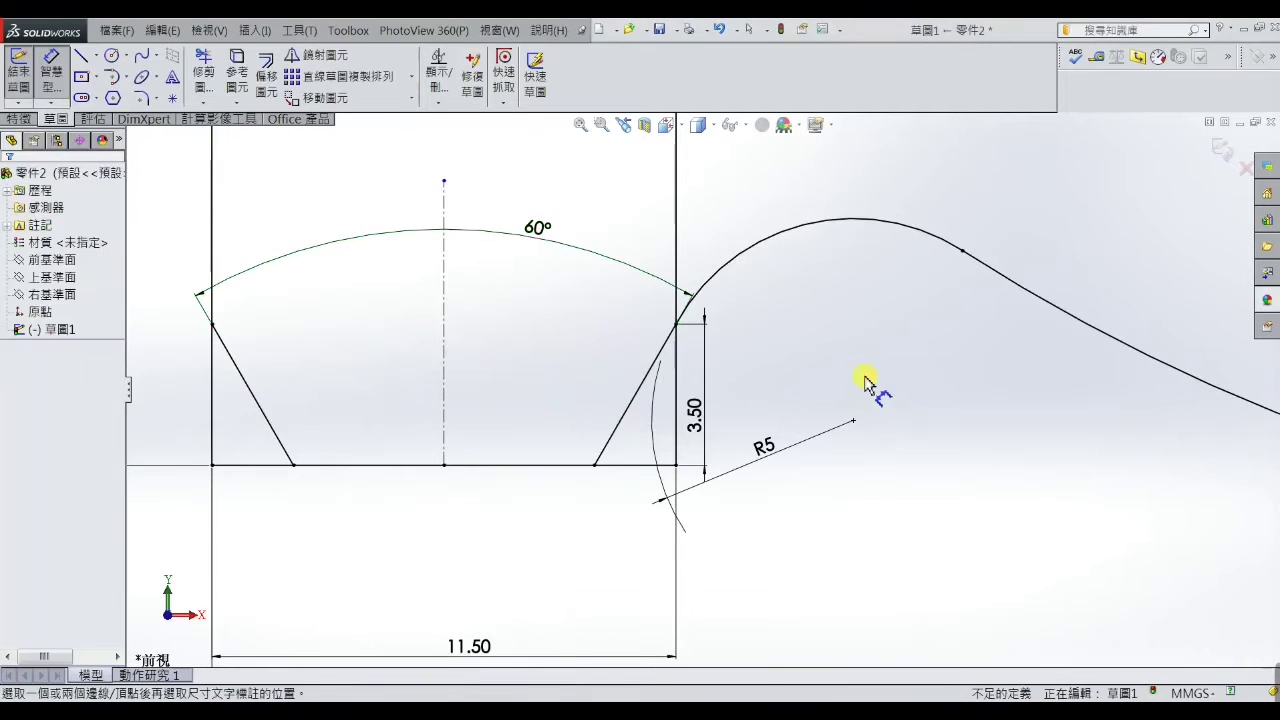
{"action": "scroll", "coordinate": [865, 383], "scroll_direction": "up", "scroll_amount": 3}
{"action": "scroll", "coordinate": [857, 509], "scroll_direction": "up", "scroll_amount": 2}
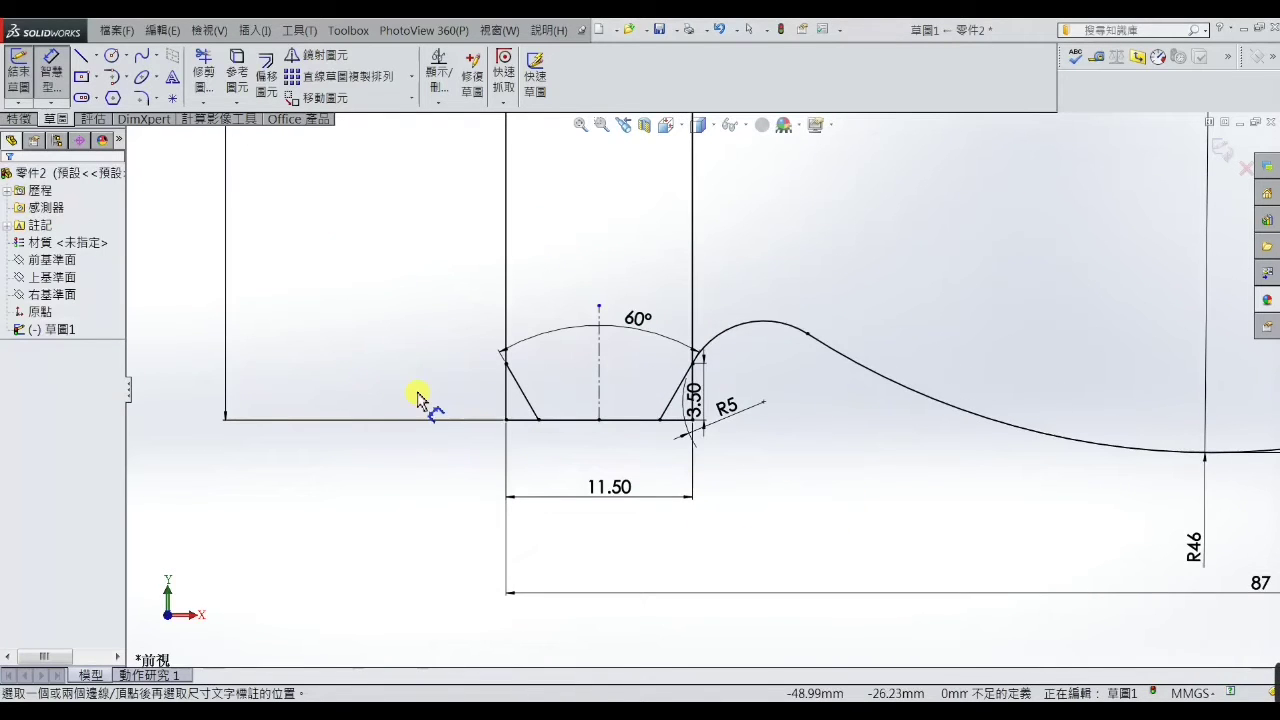
{"action": "scroll", "coordinate": [500, 425], "scroll_direction": "up", "scroll_amount": 2}
{"action": "scroll", "coordinate": [650, 440], "scroll_direction": "up", "scroll_amount": 2}
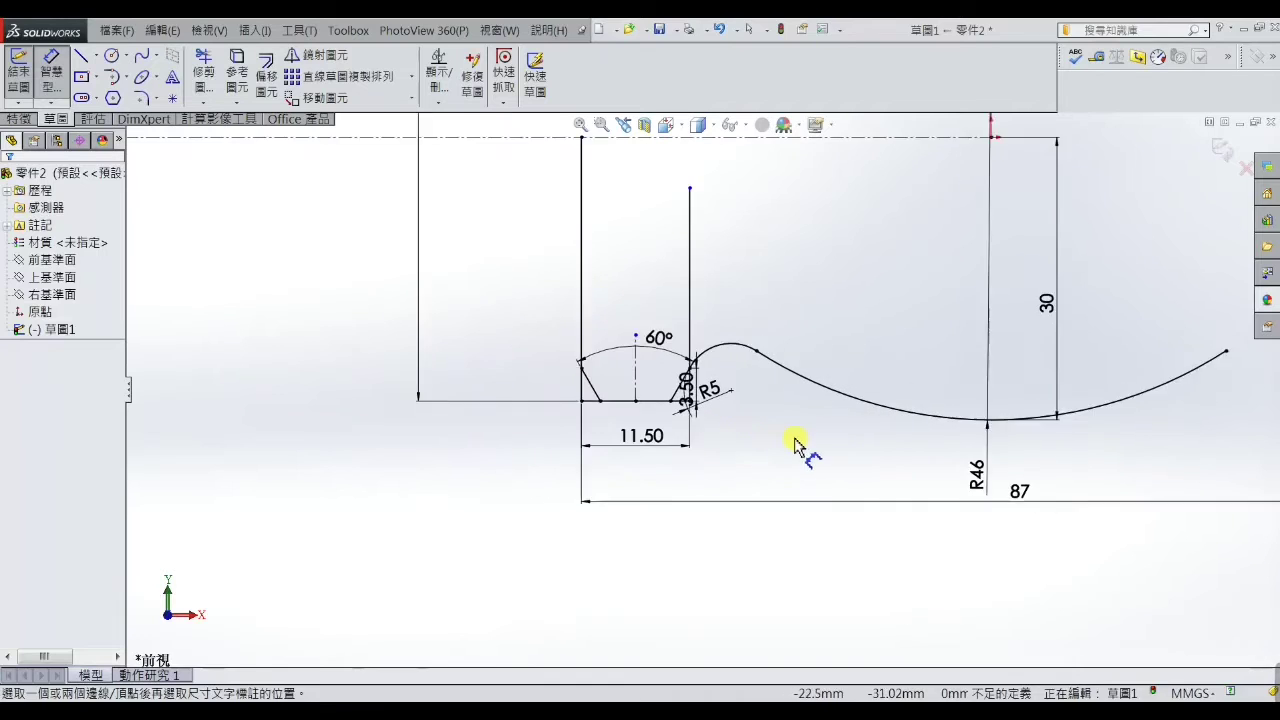
Mirror both slanted groove lines, groove bottom, left wall and bump arc across the central vertical line
{"action": "scroll", "coordinate": [1097, 394], "scroll_direction": "down", "scroll_amount": 2}
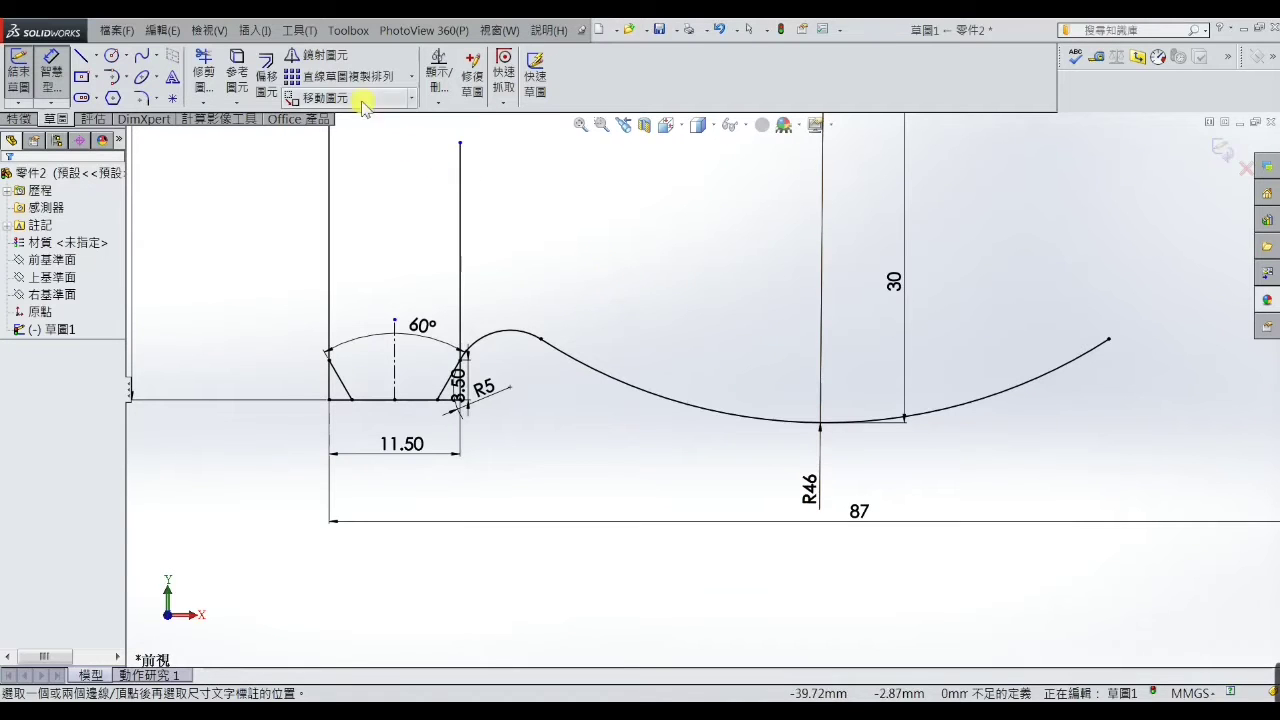
{"action": "left_click", "coordinate": [312, 55]}
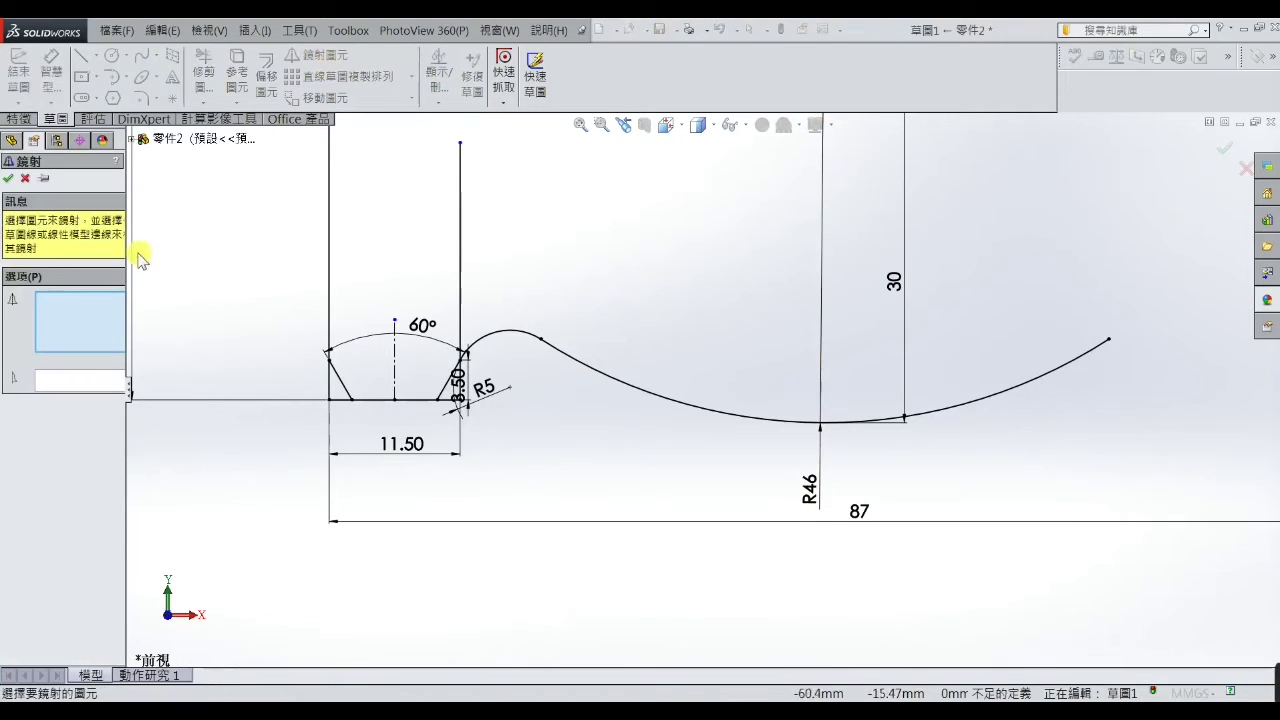
{"action": "left_click", "coordinate": [344, 388]}
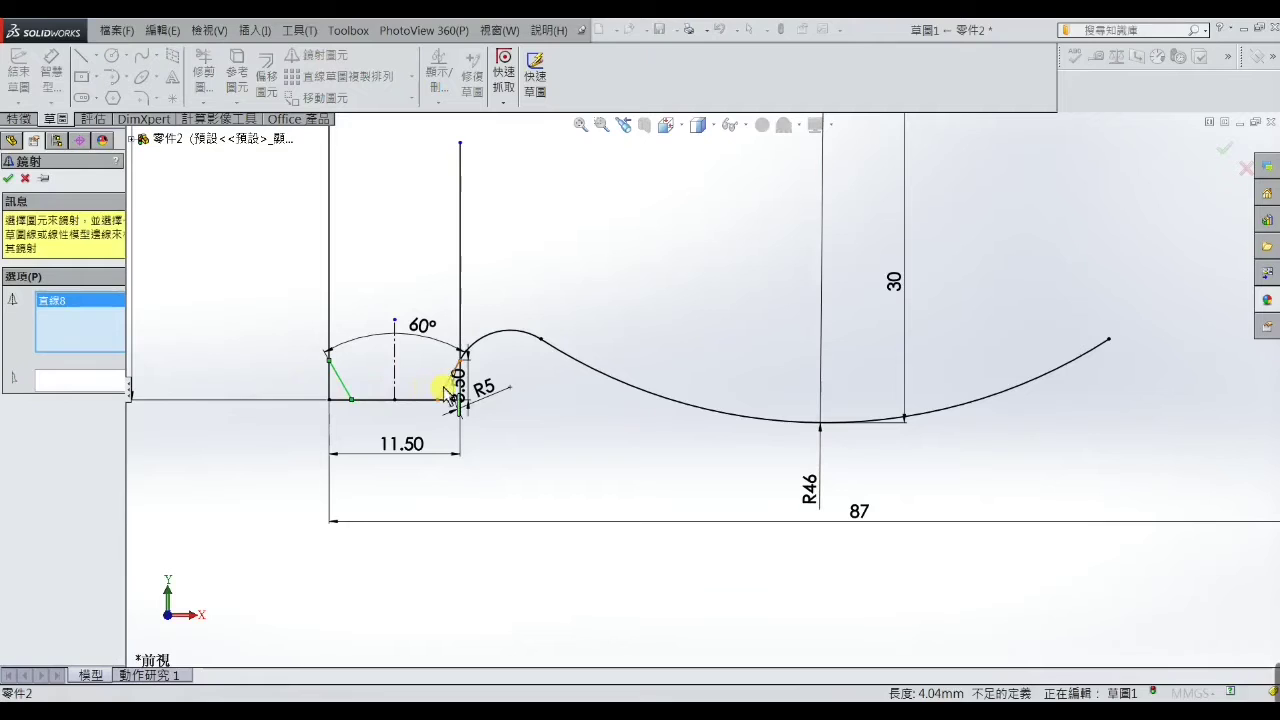
{"action": "left_click", "coordinate": [445, 389]}
{"action": "left_click", "coordinate": [380, 403]}
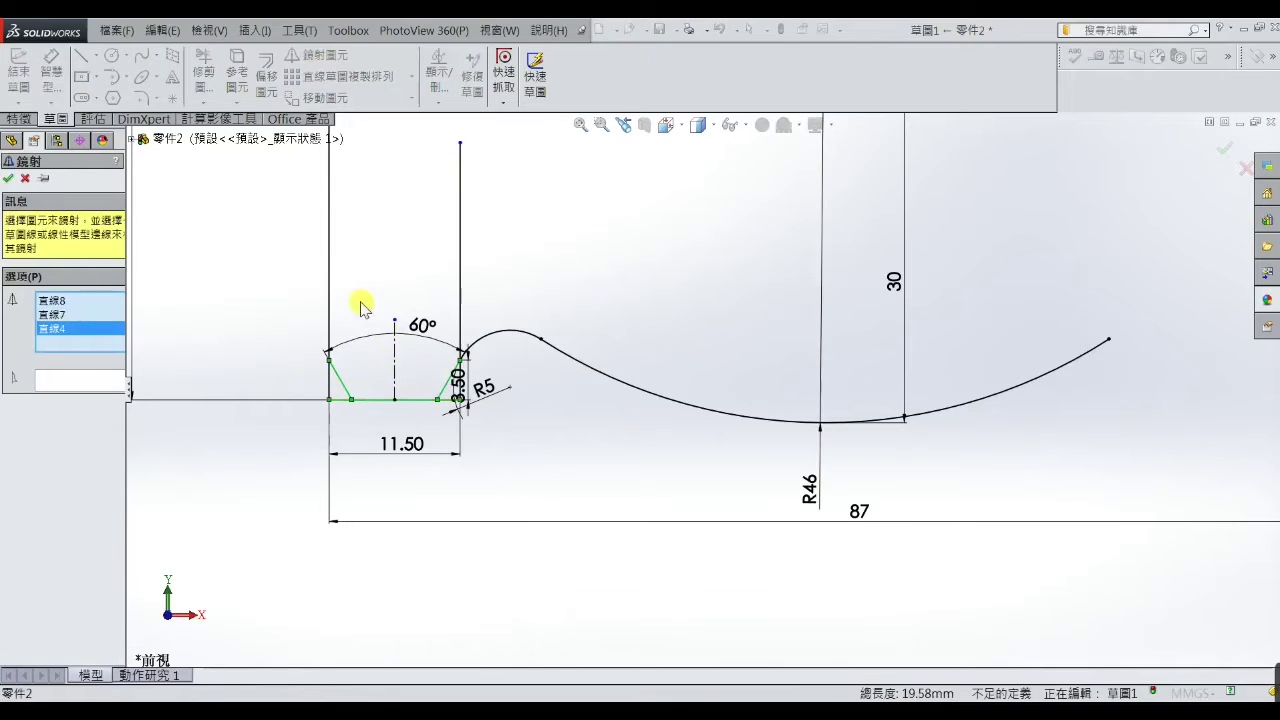
{"action": "left_click", "coordinate": [330, 300]}
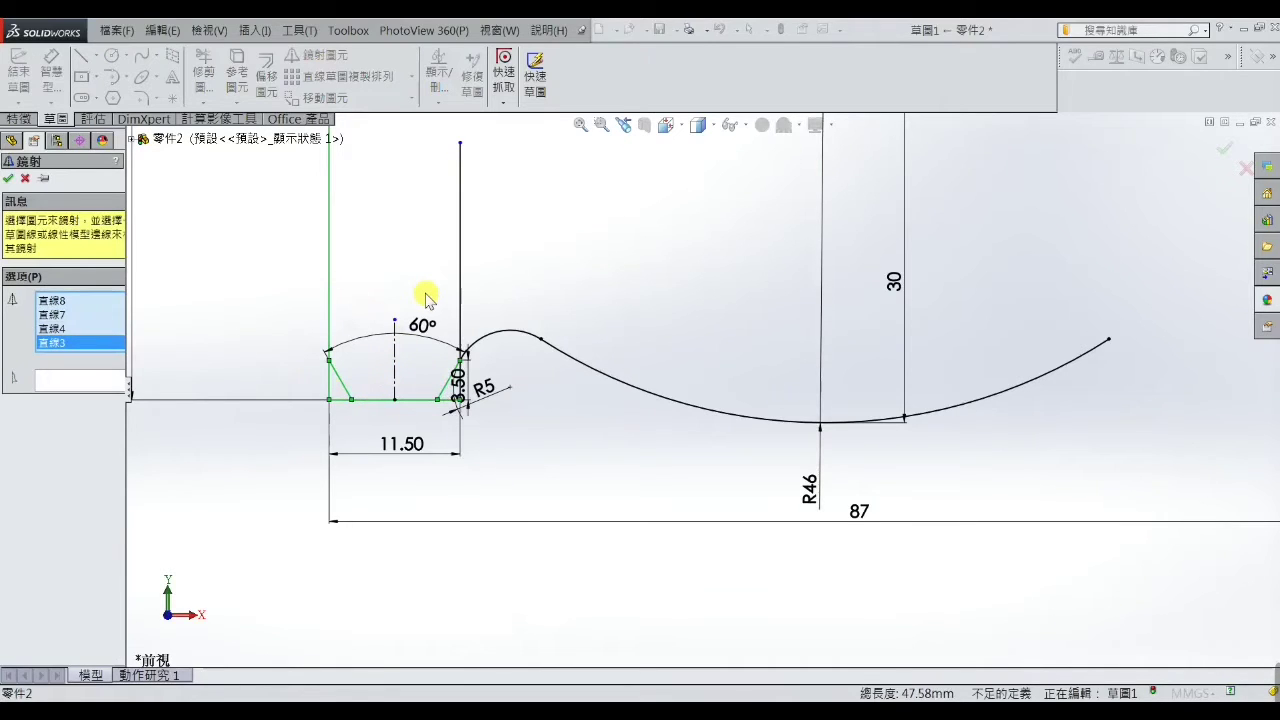
{"action": "left_click", "coordinate": [502, 342]}
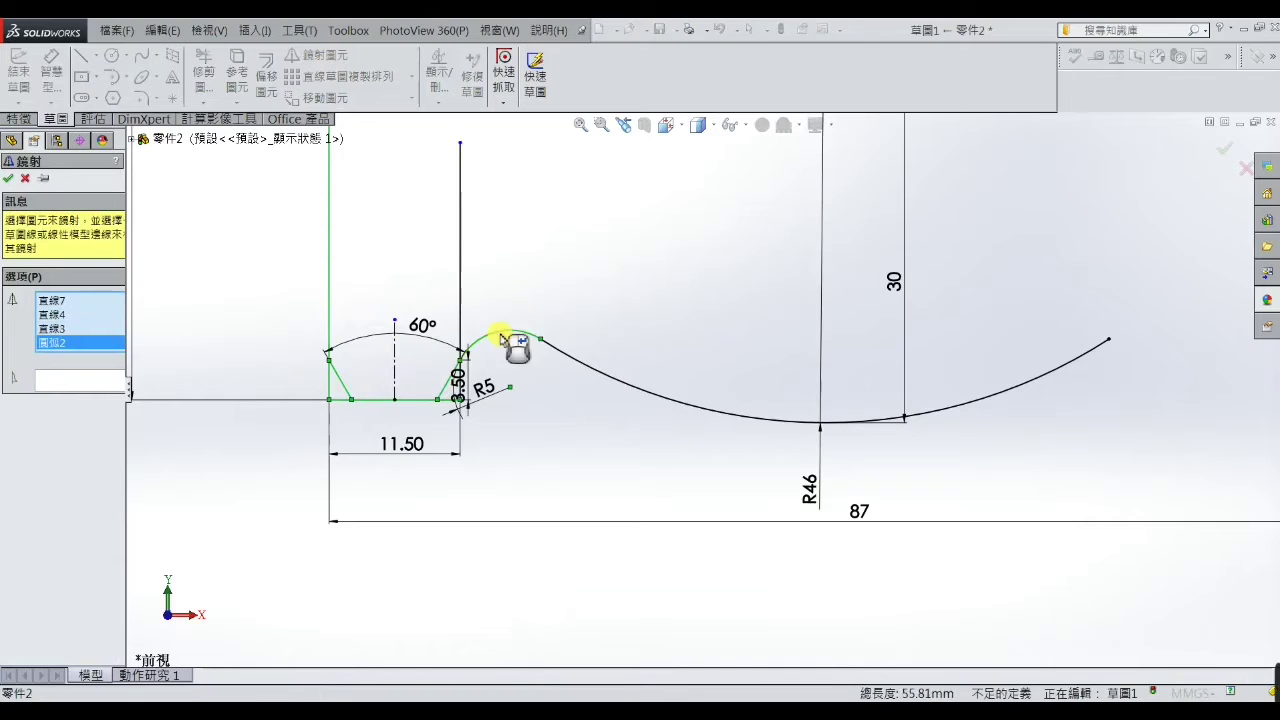
{"action": "left_click", "coordinate": [92, 382]}
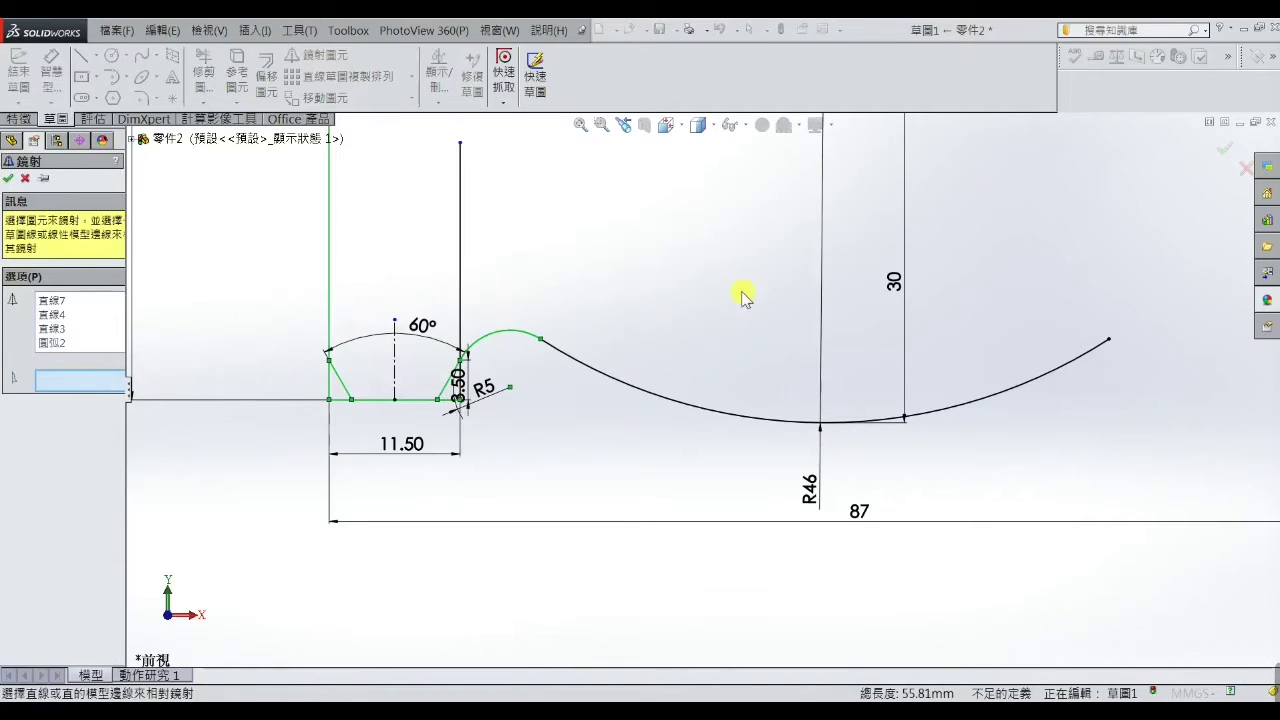
{"action": "scroll", "coordinate": [805, 285], "scroll_direction": "up", "scroll_amount": 3}
{"action": "scroll", "coordinate": [815, 172], "scroll_direction": "up", "scroll_amount": 2}
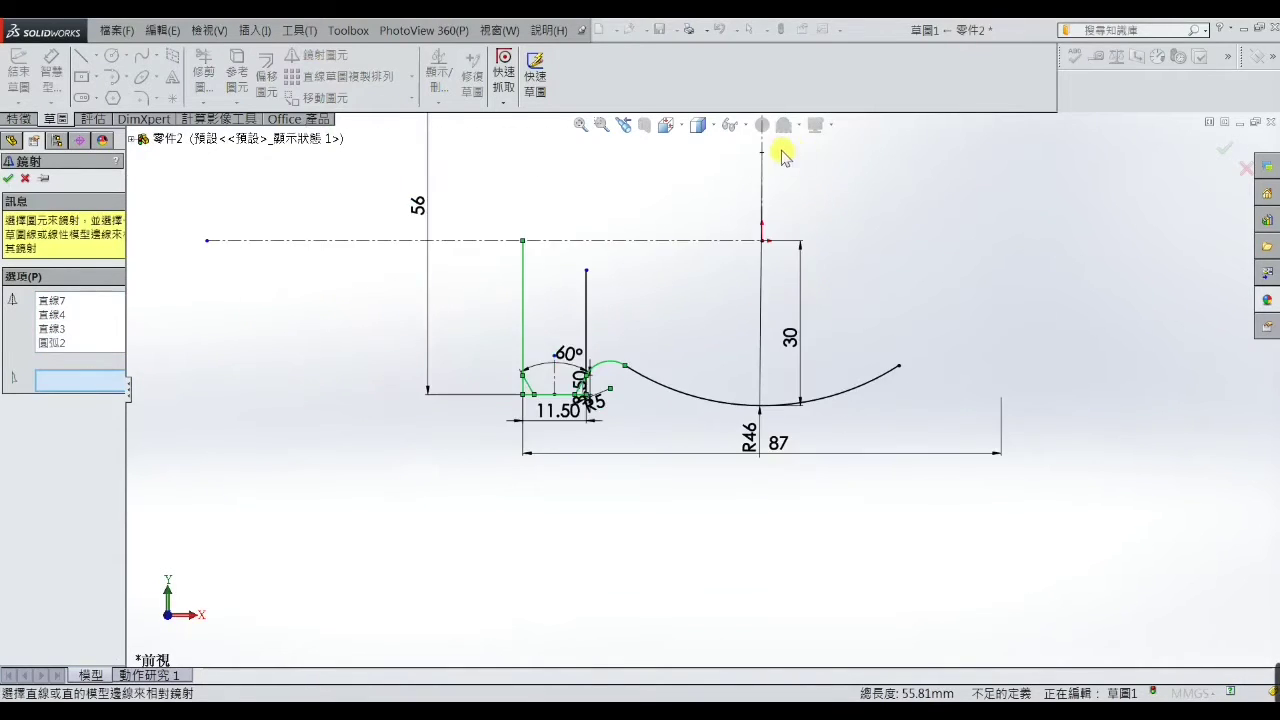
{"action": "left_click", "coordinate": [763, 147]}
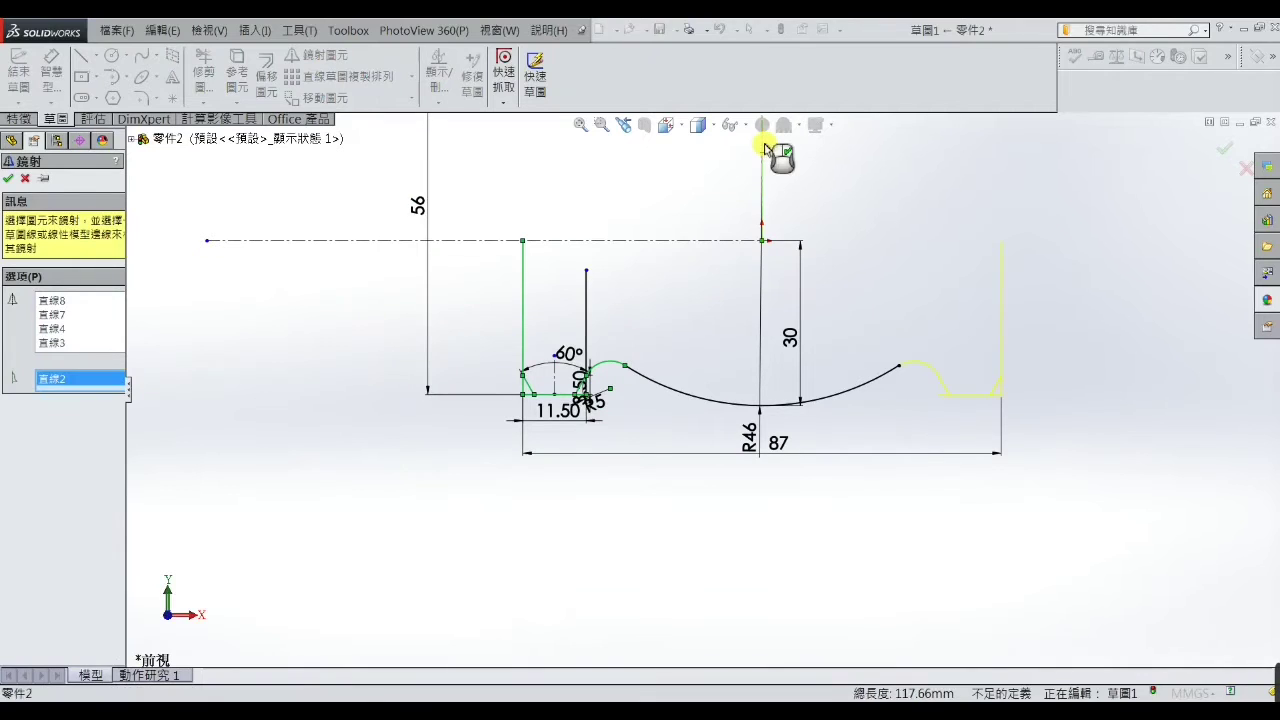
{"action": "left_click", "coordinate": [9, 179]}
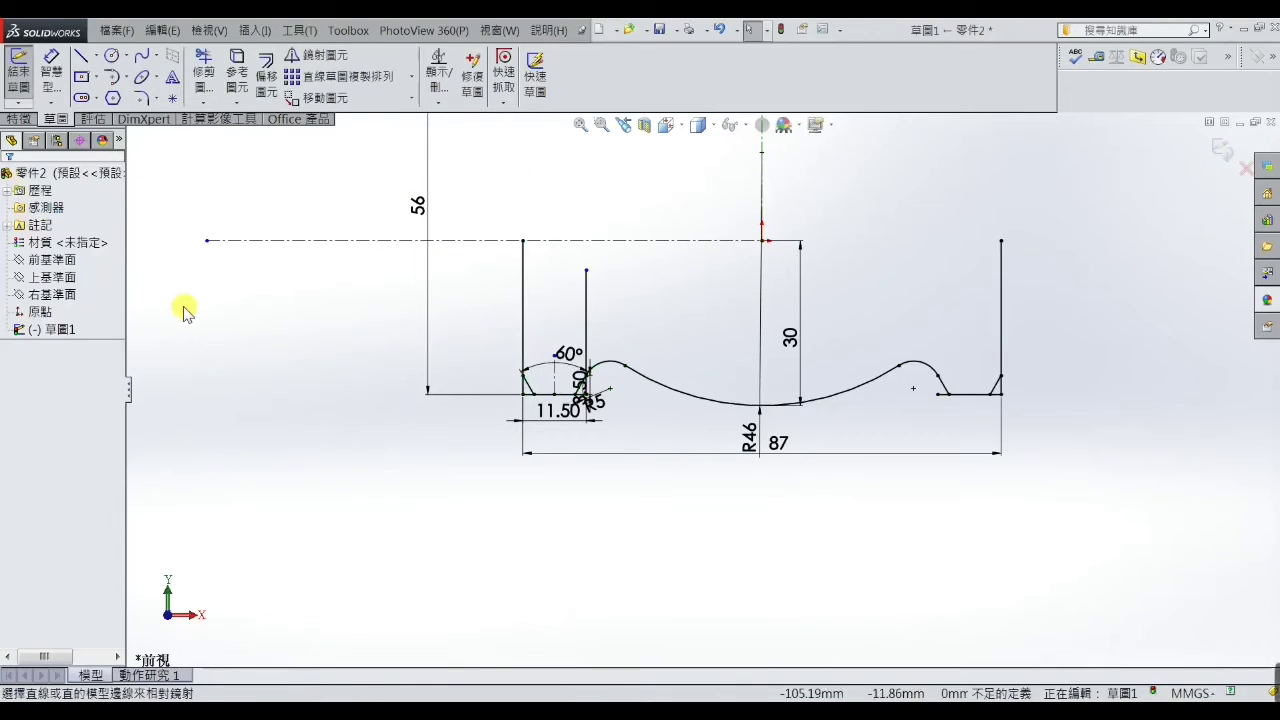
{"action": "left_click", "coordinate": [204, 72]}
{"action": "scroll", "coordinate": [943, 430], "scroll_direction": "down", "scroll_amount": 1}
{"action": "scroll", "coordinate": [891, 386], "scroll_direction": "down", "scroll_amount": 2}
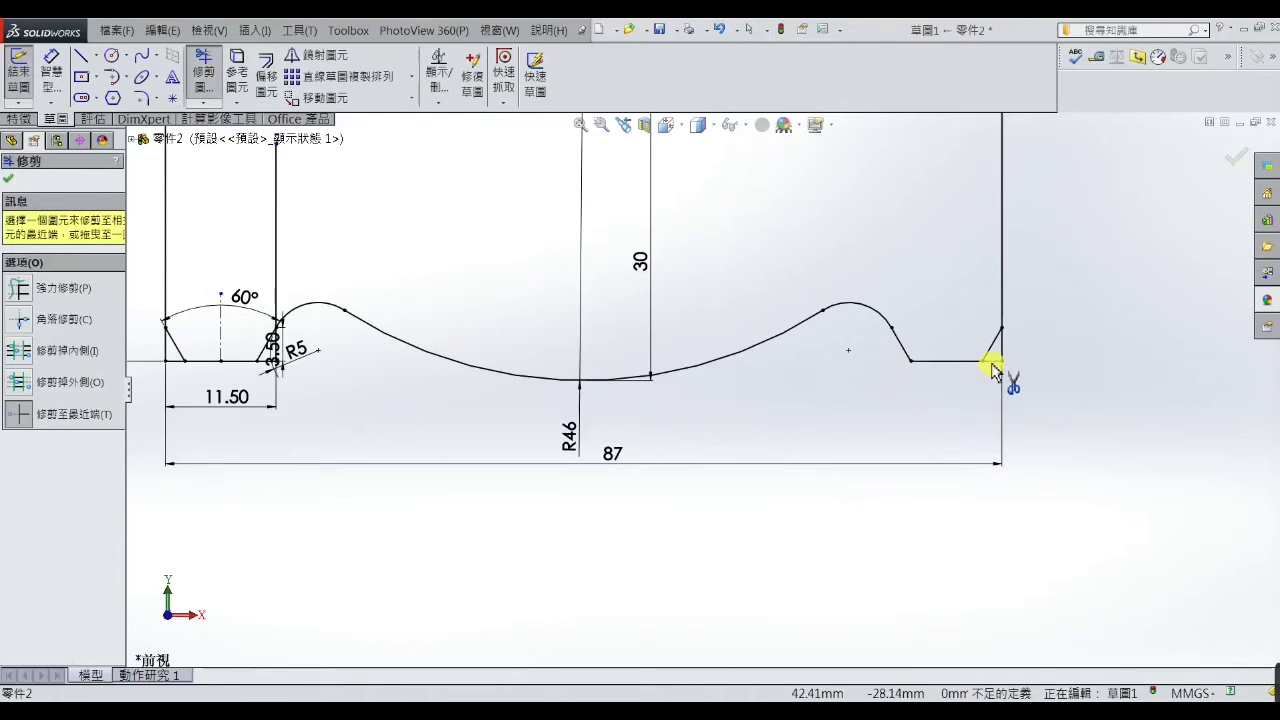
Trim the base line and lower-left segment beside the left groove, accepting the constraint warnings
{"action": "scroll", "coordinate": [860, 460], "scroll_direction": "up", "scroll_amount": 4}
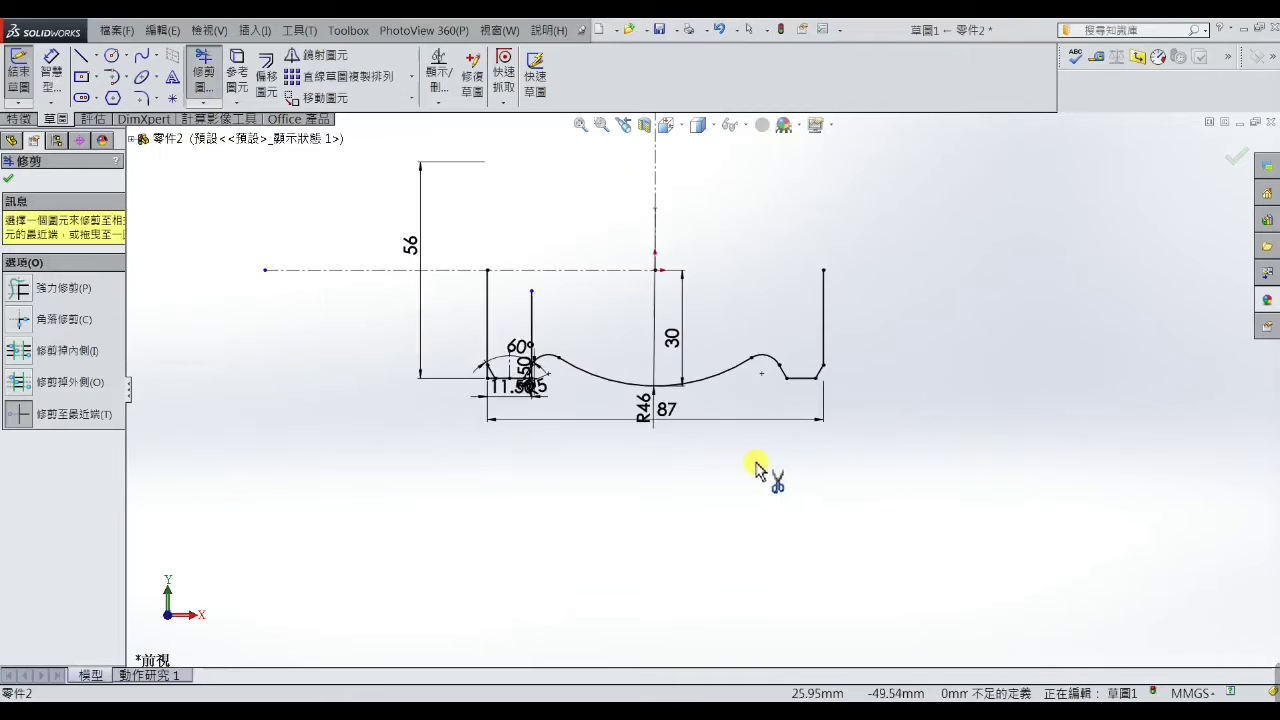
{"action": "scroll", "coordinate": [570, 445], "scroll_direction": "down", "scroll_amount": 3}
{"action": "scroll", "coordinate": [500, 391], "scroll_direction": "down", "scroll_amount": 1}
{"action": "scroll", "coordinate": [450, 350], "scroll_direction": "down", "scroll_amount": 1}
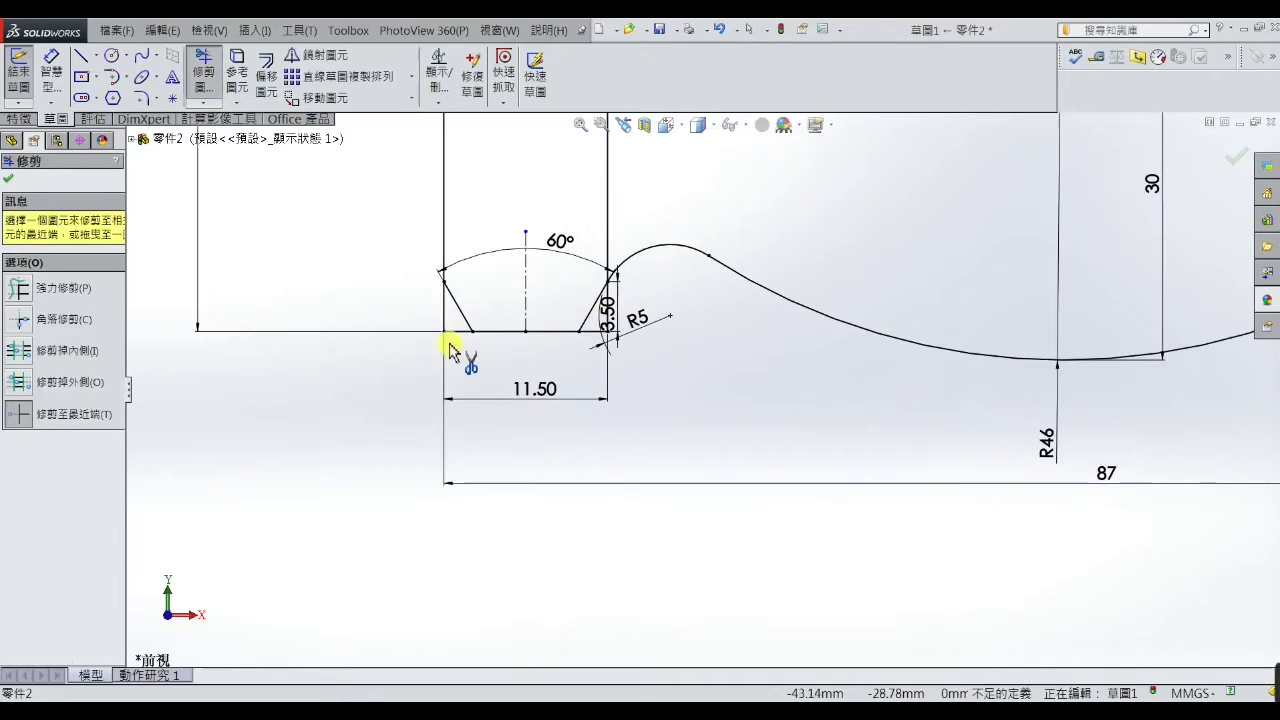
{"action": "left_click", "coordinate": [451, 334]}
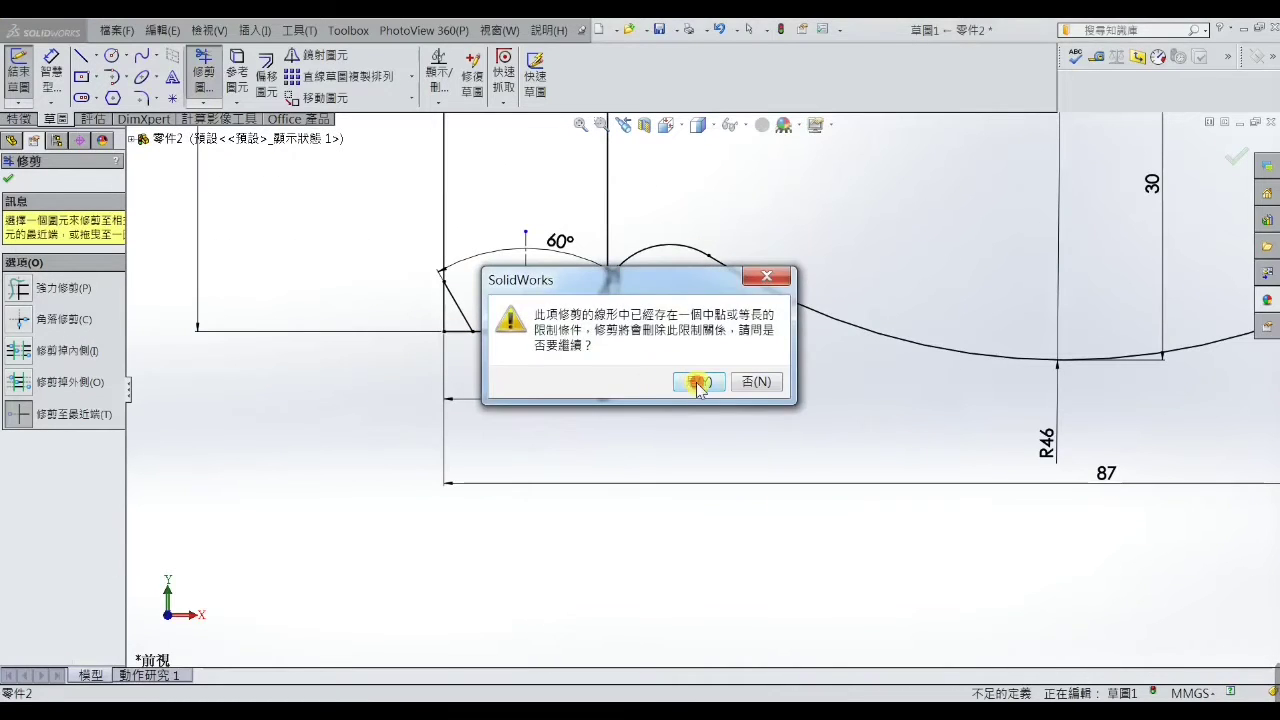
{"action": "left_click", "coordinate": [697, 383]}
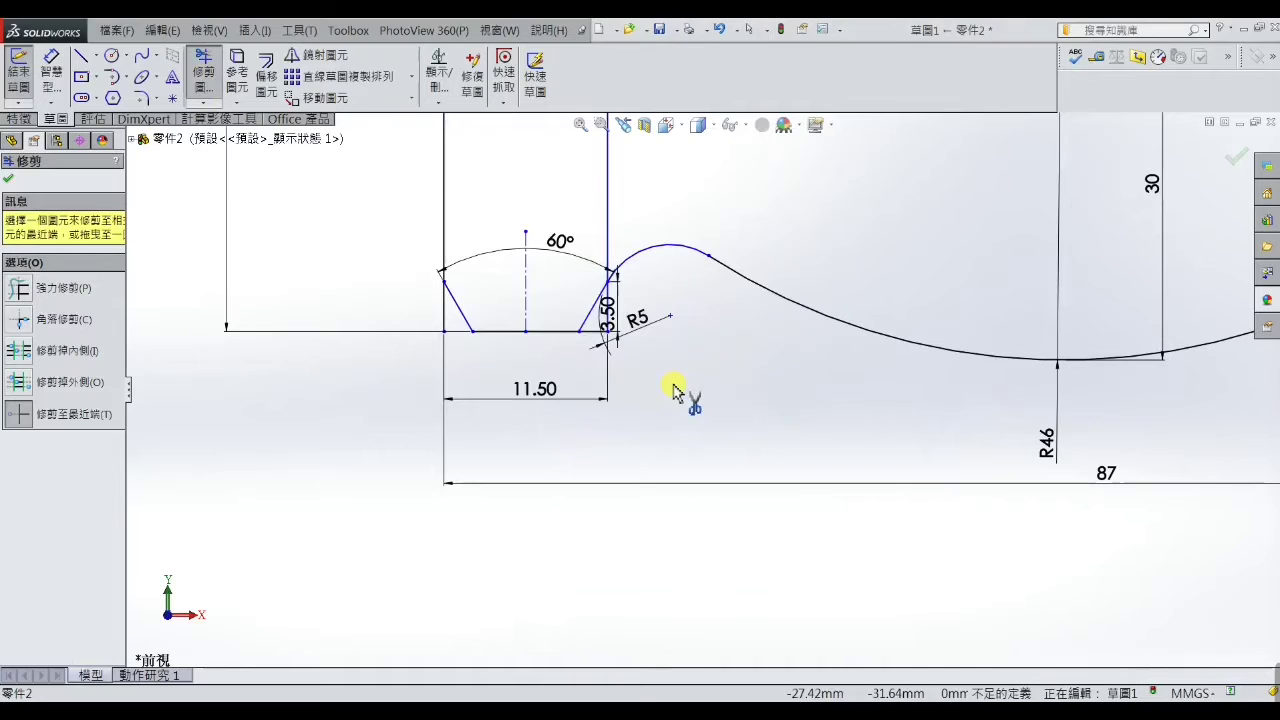
{"action": "left_click", "coordinate": [443, 323]}
{"action": "left_click", "coordinate": [690, 374]}
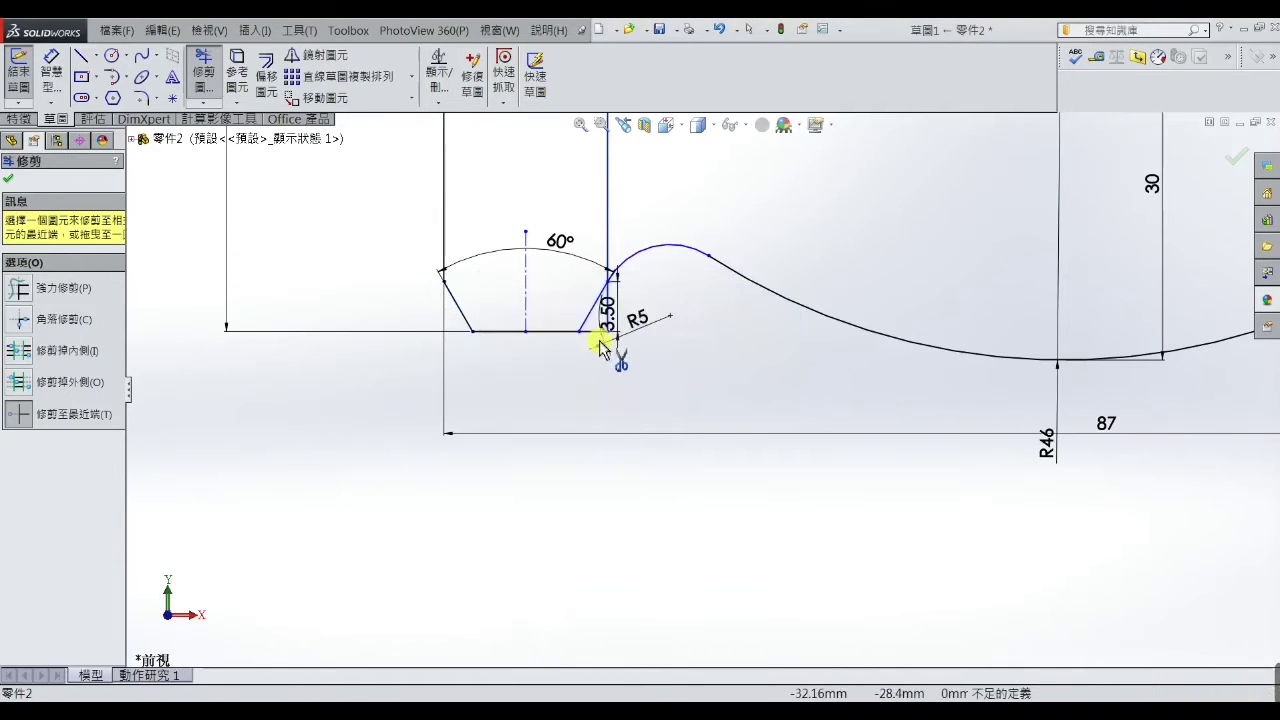
Trim the leftover vertical line segment and return to plain selection
{"action": "scroll", "coordinate": [606, 350], "scroll_direction": "down", "scroll_amount": 3}
{"action": "scroll", "coordinate": [608, 360], "scroll_direction": "down", "scroll_amount": 3}
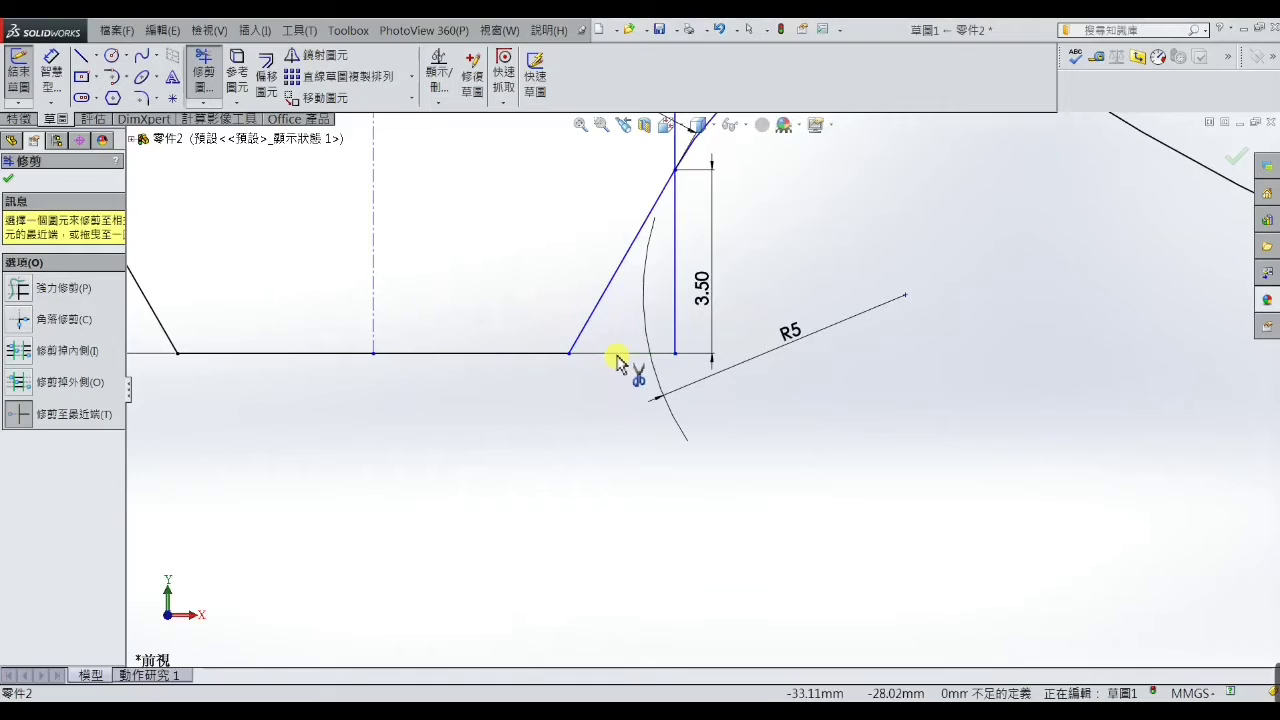
{"action": "scroll", "coordinate": [676, 333], "scroll_direction": "up", "scroll_amount": 3}
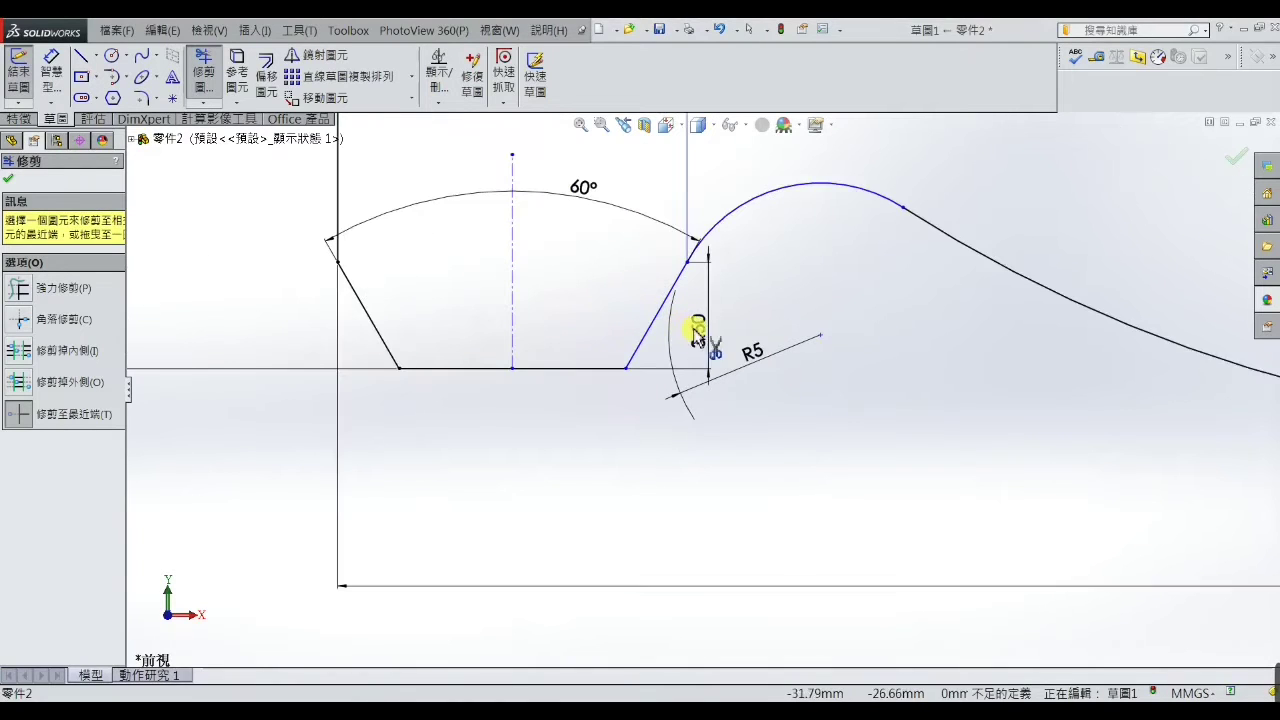
{"action": "scroll", "coordinate": [782, 284], "scroll_direction": "up", "scroll_amount": 2}
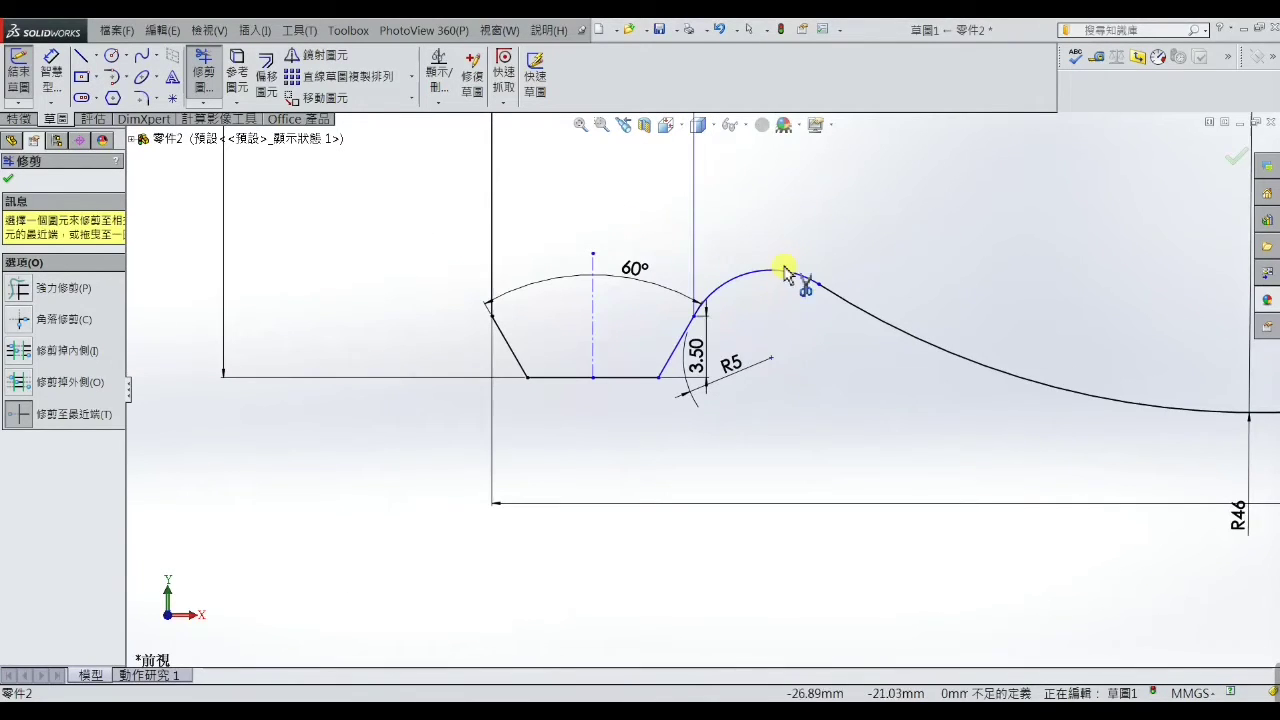
{"action": "left_click", "coordinate": [693, 247]}
{"action": "scroll", "coordinate": [823, 223], "scroll_direction": "up", "scroll_amount": 2}
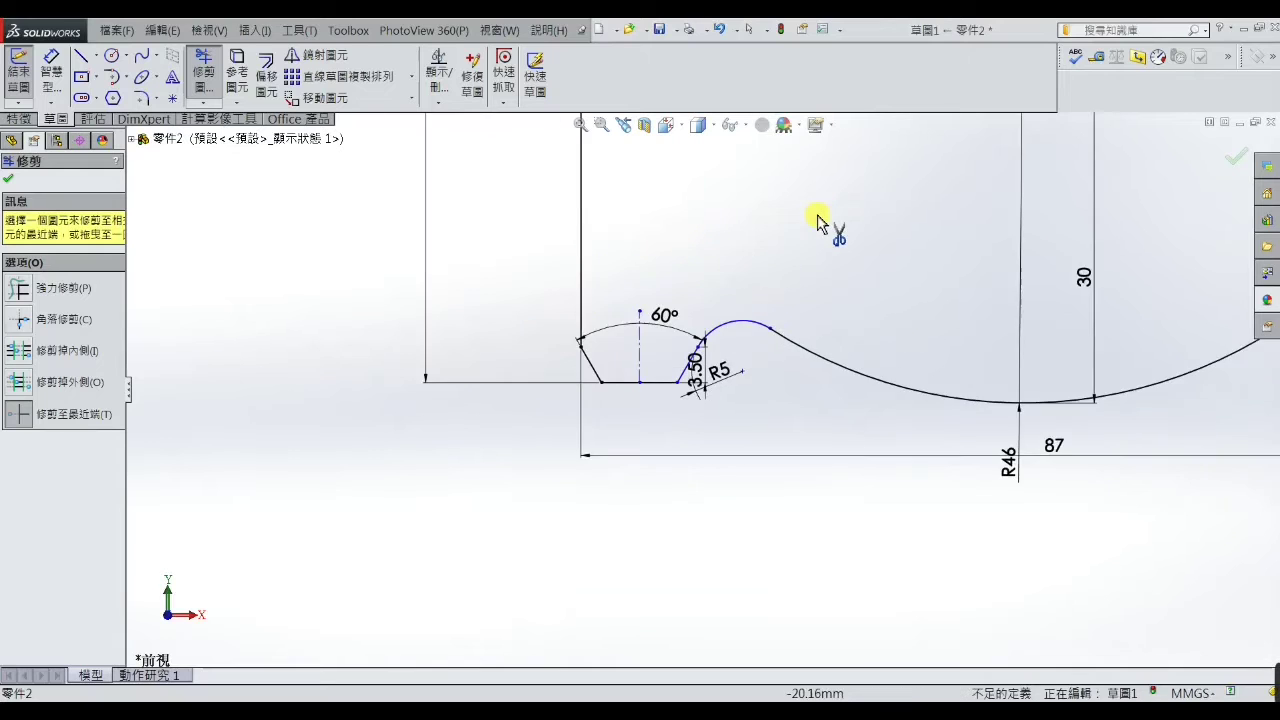
{"action": "scroll", "coordinate": [823, 263], "scroll_direction": "up", "scroll_amount": 2}
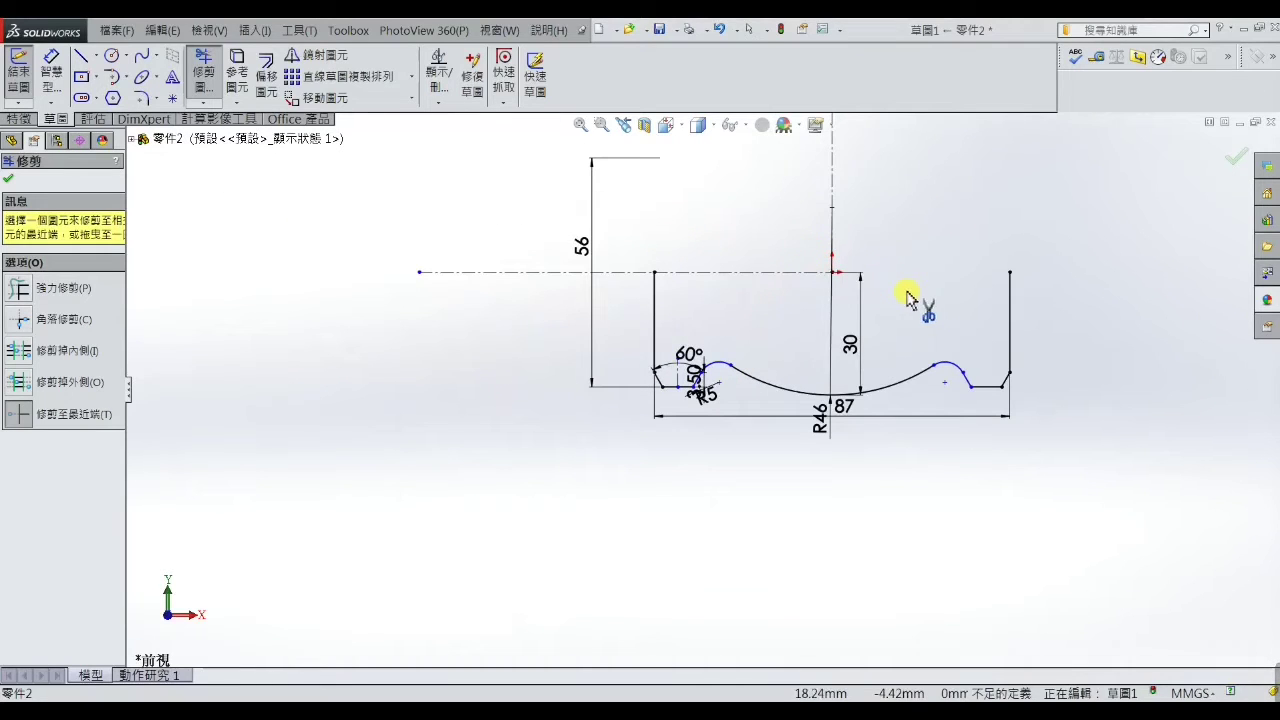
{"action": "right_click", "coordinate": [457, 308]}
{"action": "left_click", "coordinate": [490, 214]}
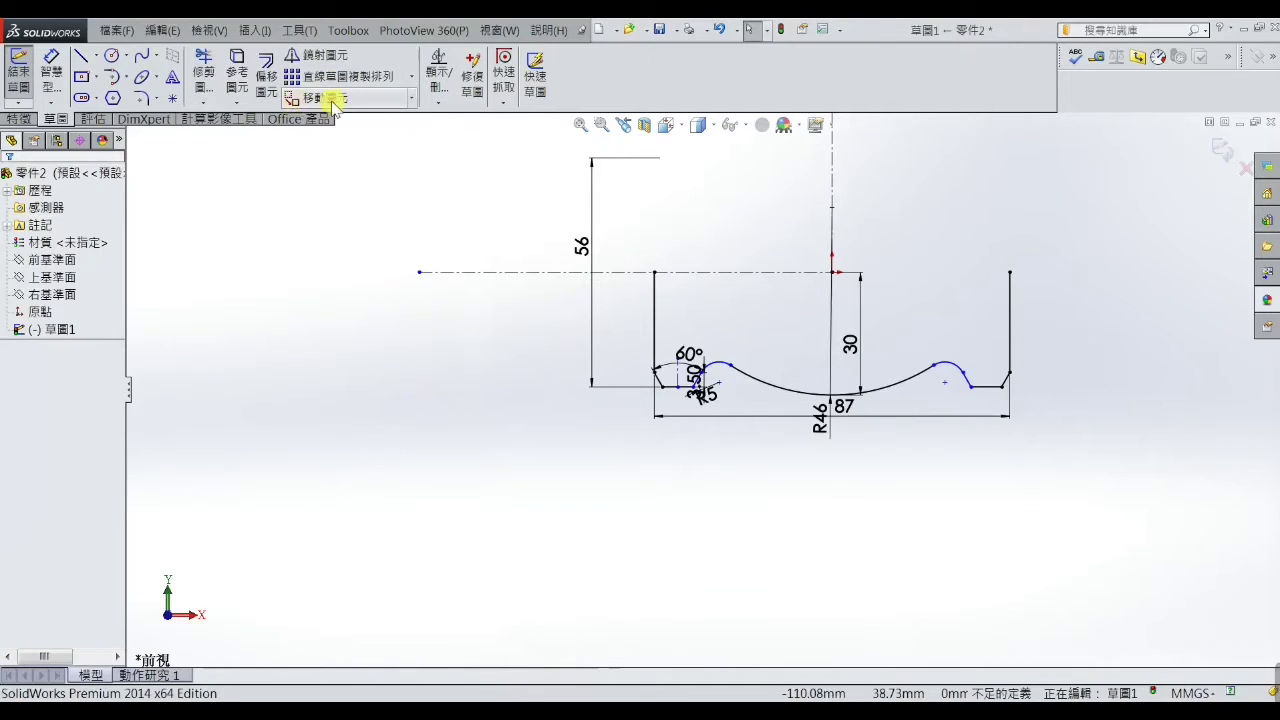
Offset the R46 arc and both small bump arcs 4 mm to one side, above the original
{"action": "left_click", "coordinate": [265, 78]}
{"action": "type", "text": "4"}
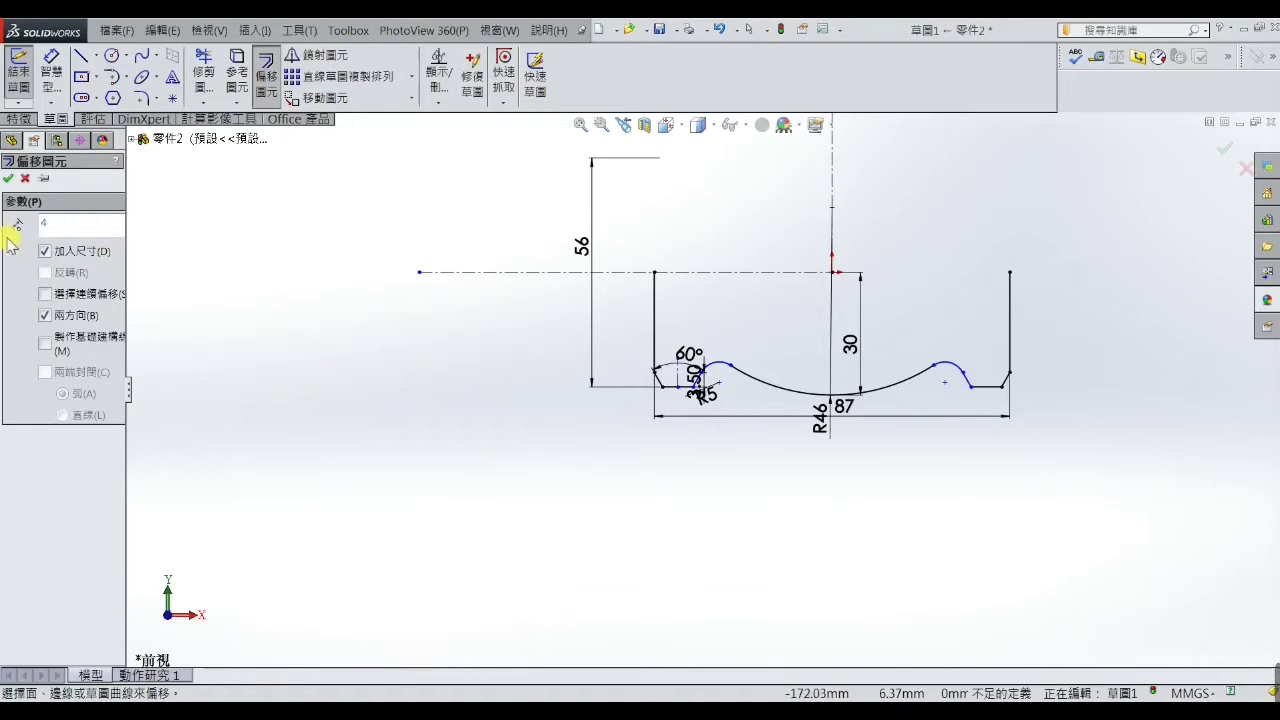
{"action": "key", "text": "Return"}
{"action": "scroll", "coordinate": [922, 412], "scroll_direction": "down", "scroll_amount": 3}
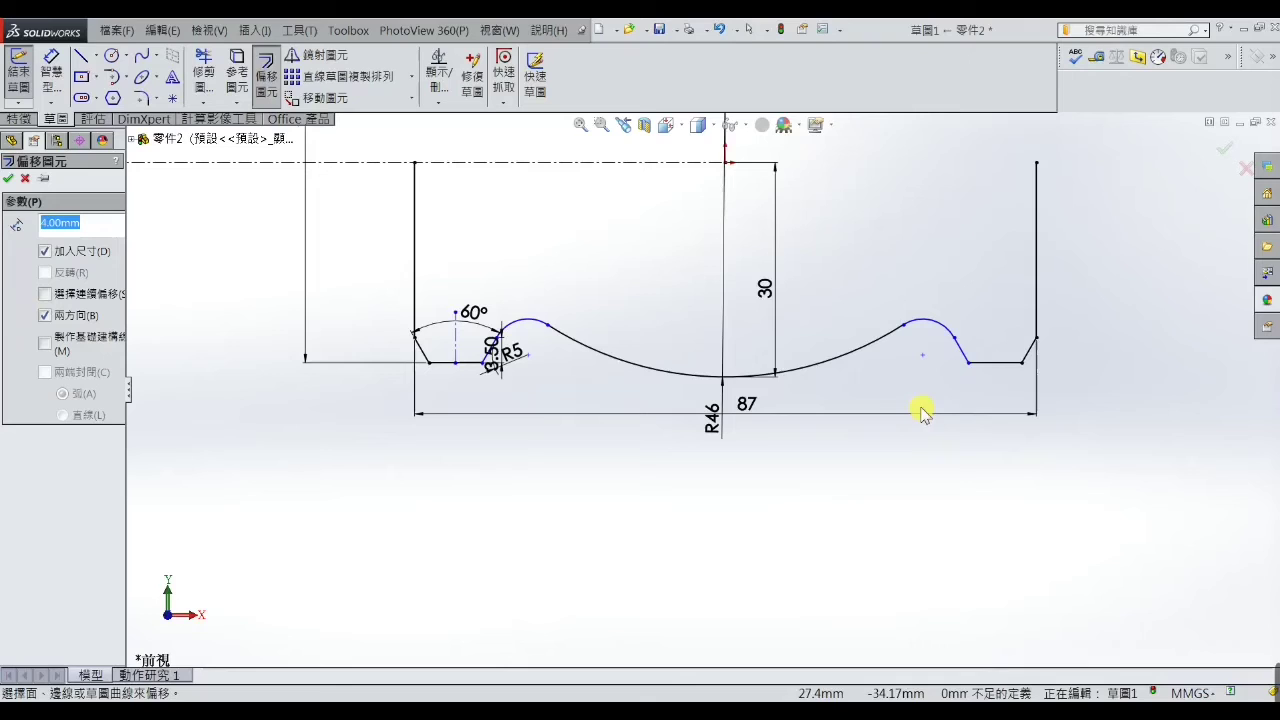
{"action": "left_click", "coordinate": [845, 366]}
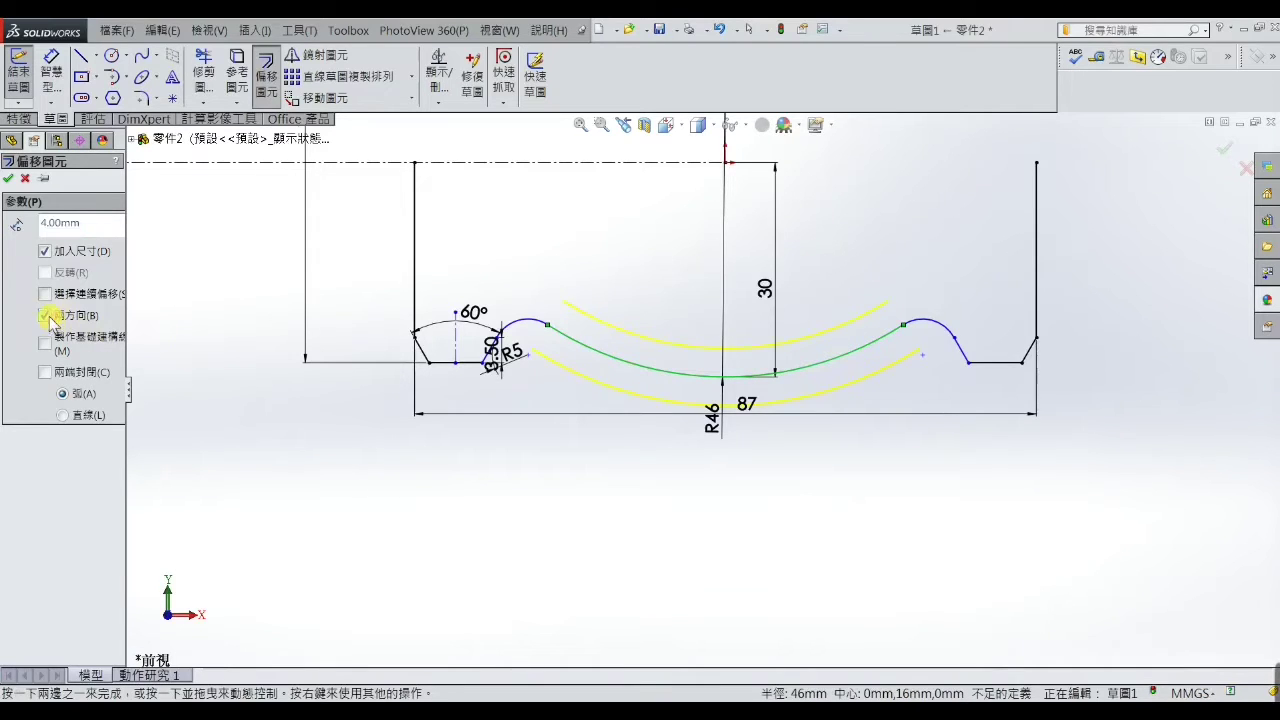
{"action": "left_click", "coordinate": [49, 316]}
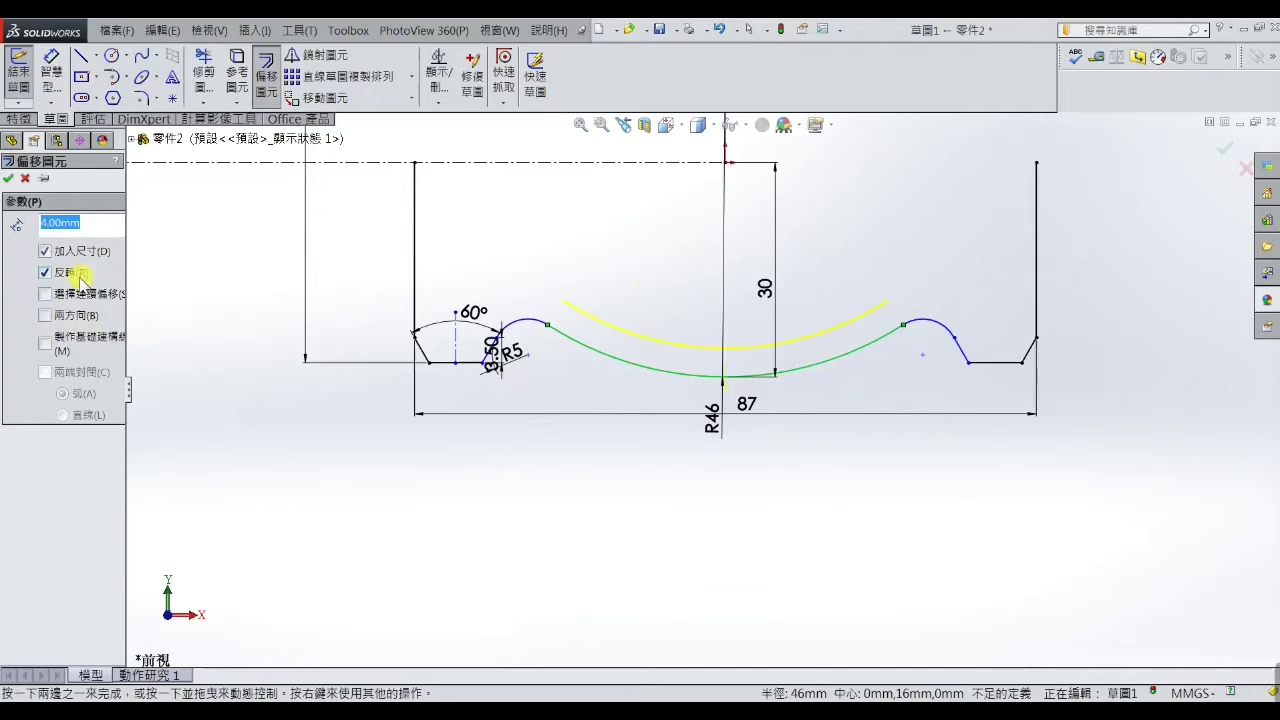
{"action": "left_click", "coordinate": [935, 327]}
{"action": "left_click", "coordinate": [521, 322]}
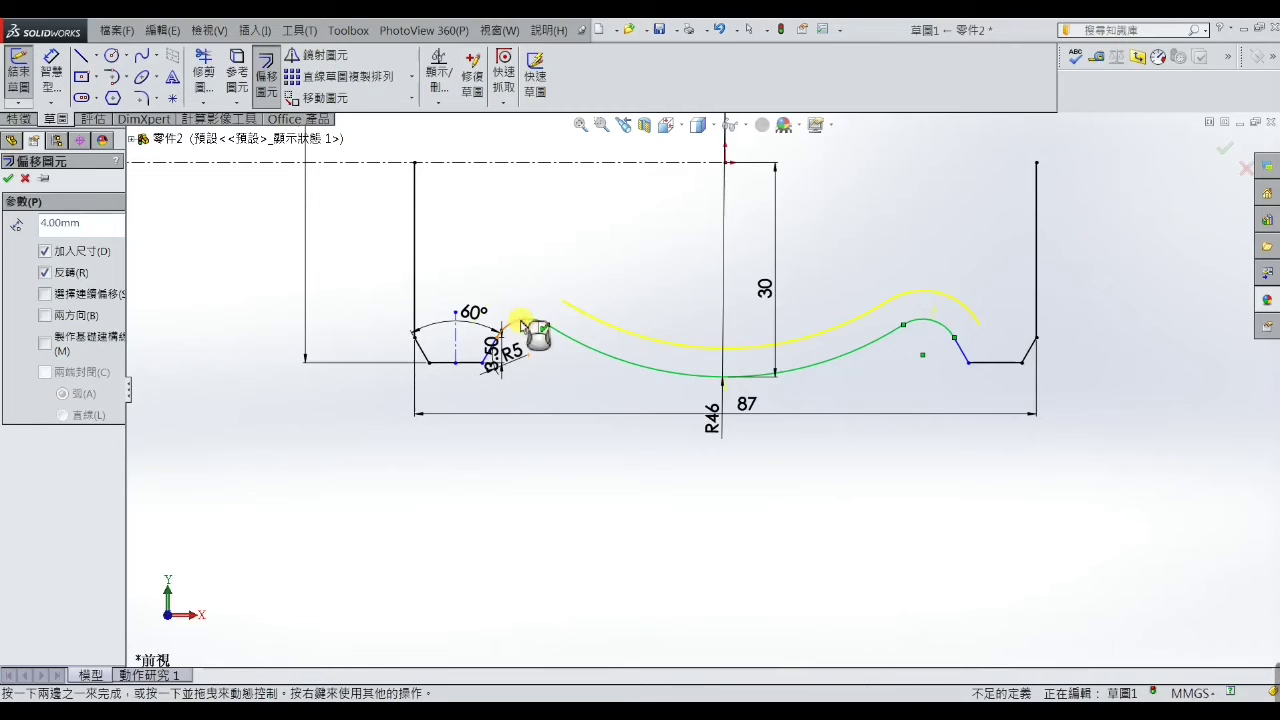
{"action": "left_click", "coordinate": [8, 180]}
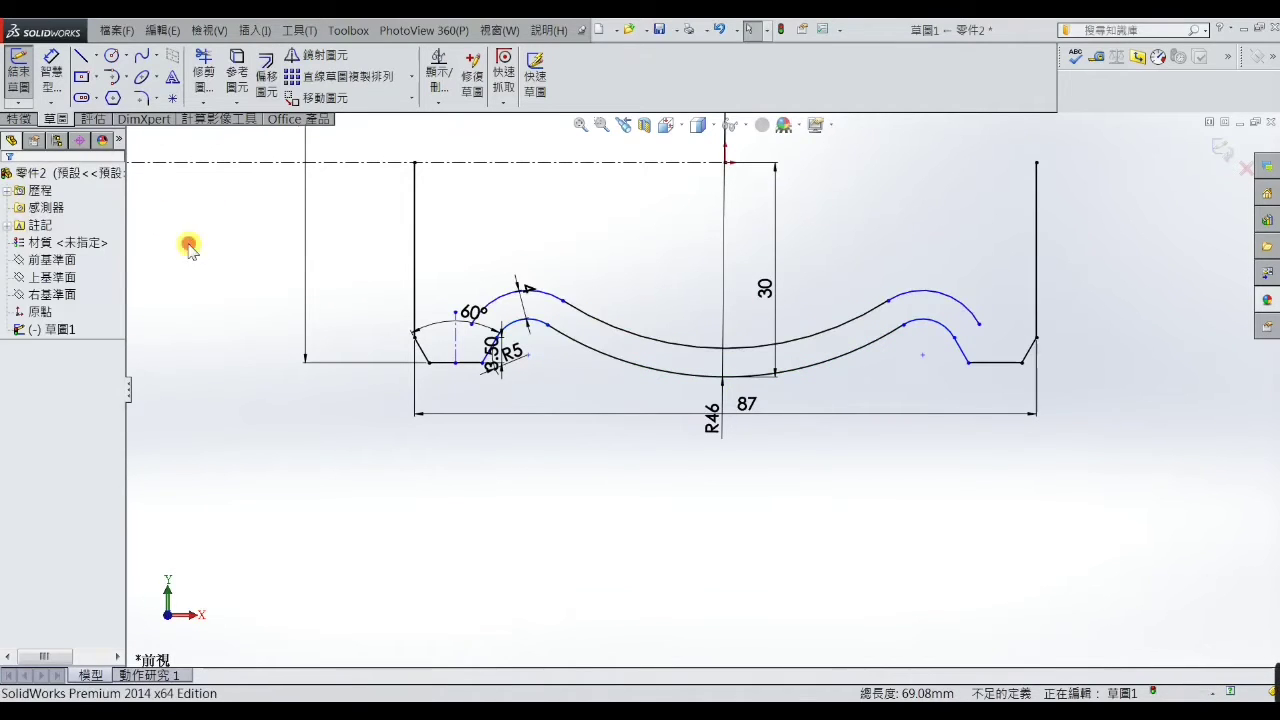
Draw a horizontal line from the left wall across to the right wall
{"action": "left_click", "coordinate": [81, 56]}
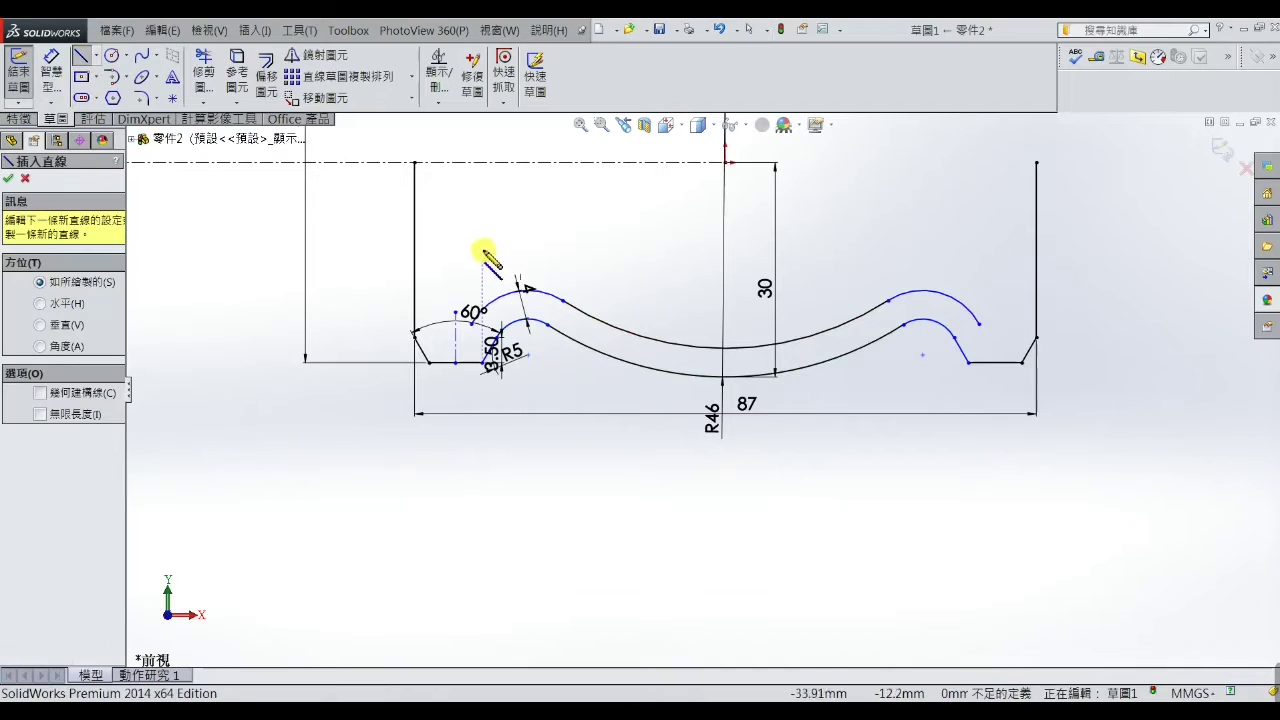
{"action": "left_click", "coordinate": [413, 288]}
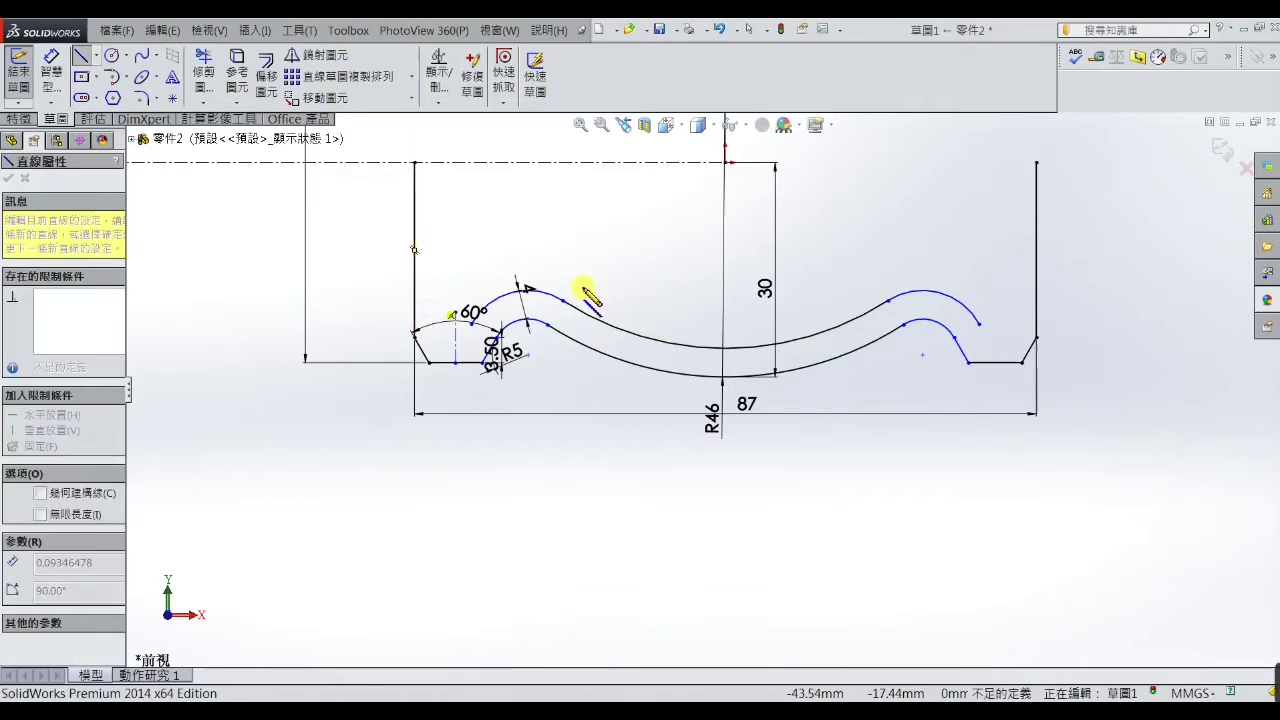
{"action": "left_click", "coordinate": [1036, 288]}
{"action": "right_click", "coordinate": [1036, 288]}
{"action": "left_click", "coordinate": [1055, 143]}
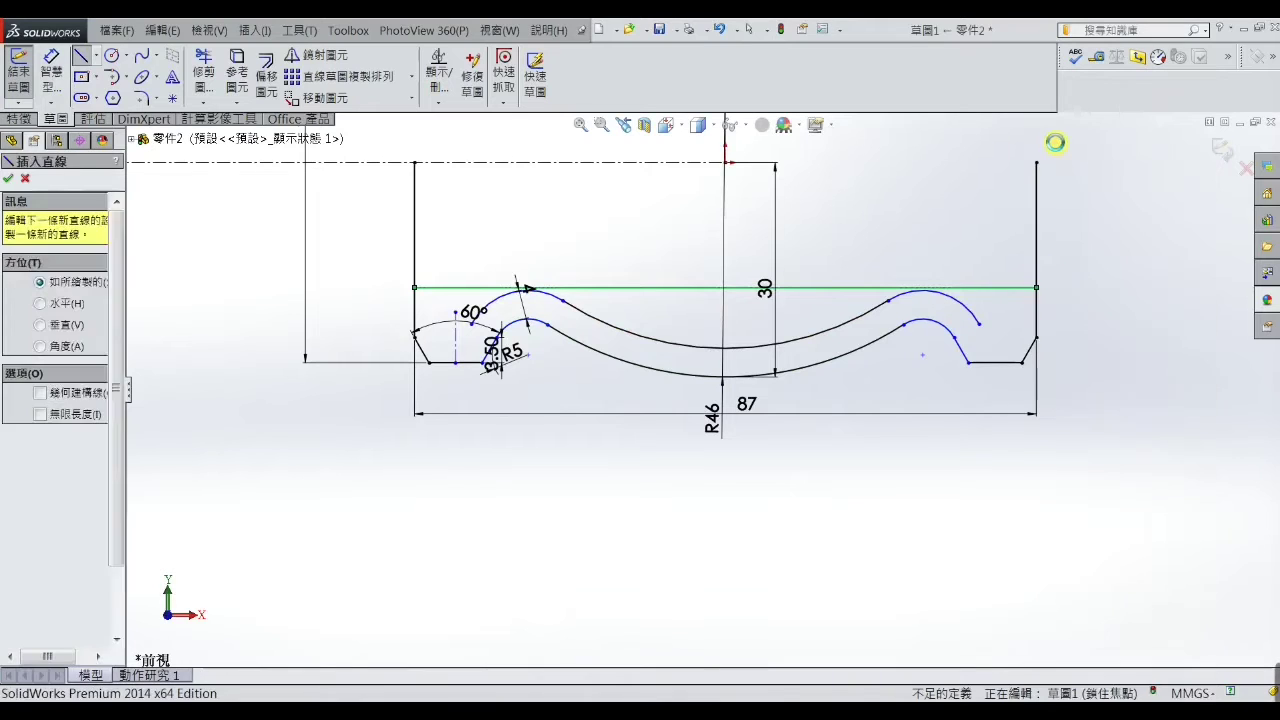
Dimension the new horizontal line 36 mm below the top line
{"action": "left_click", "coordinate": [51, 66]}
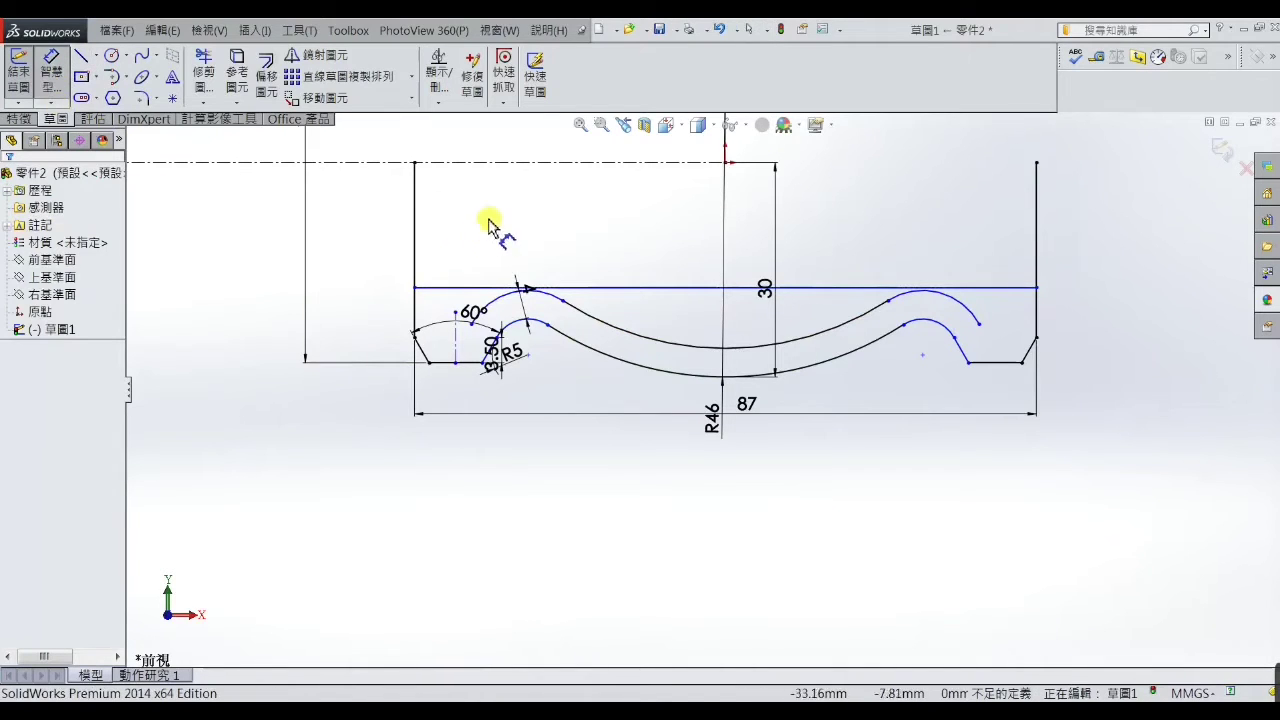
{"action": "left_click", "coordinate": [451, 288]}
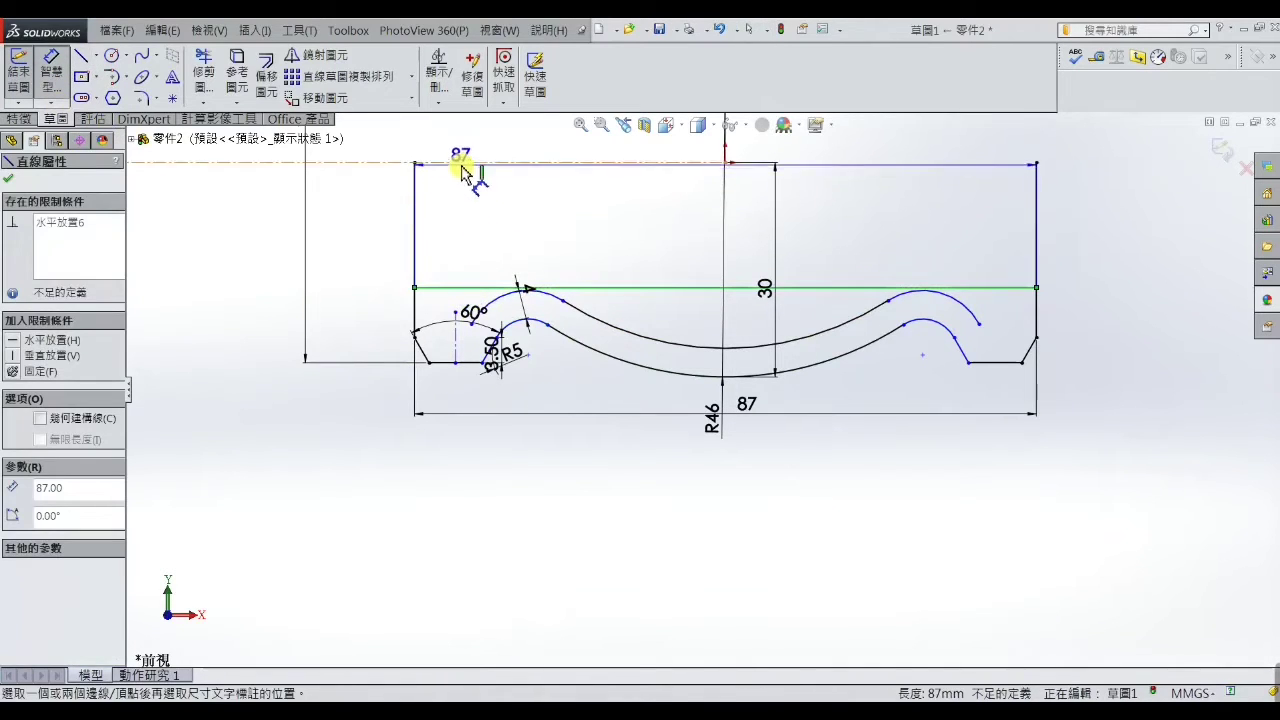
{"action": "left_click", "coordinate": [462, 166]}
{"action": "left_click", "coordinate": [458, 152]}
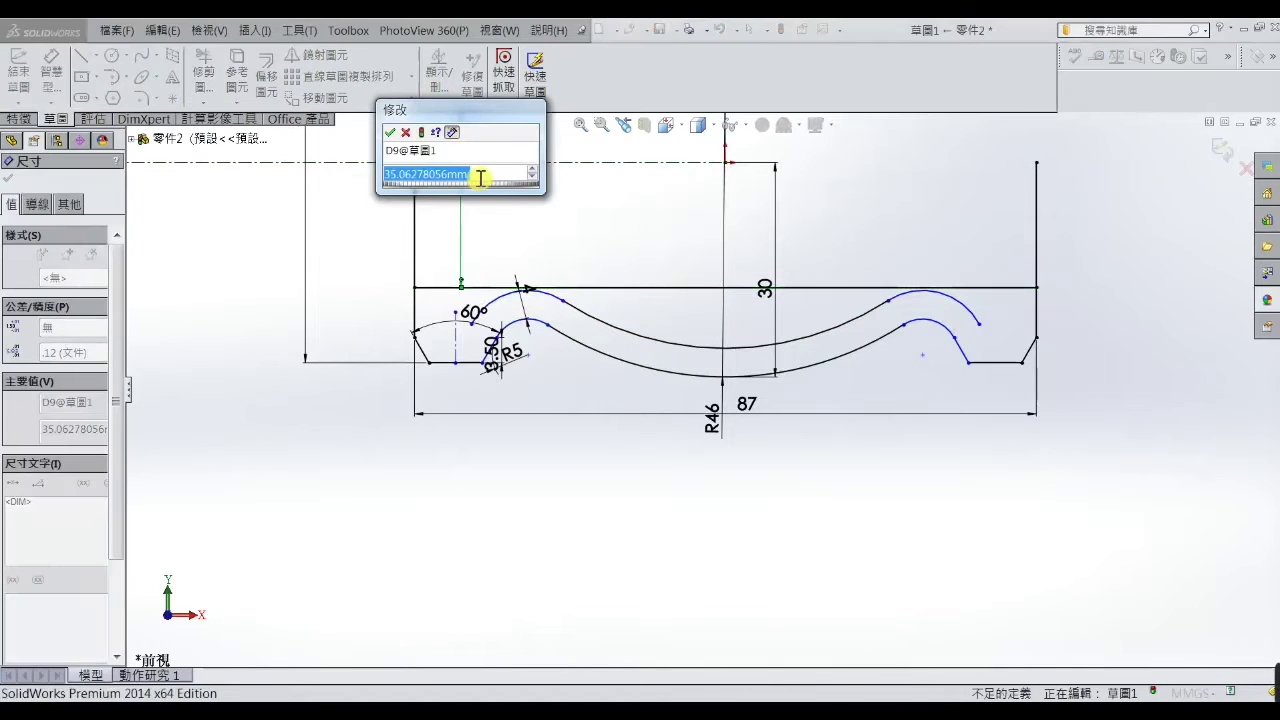
{"action": "type", "text": "36"}
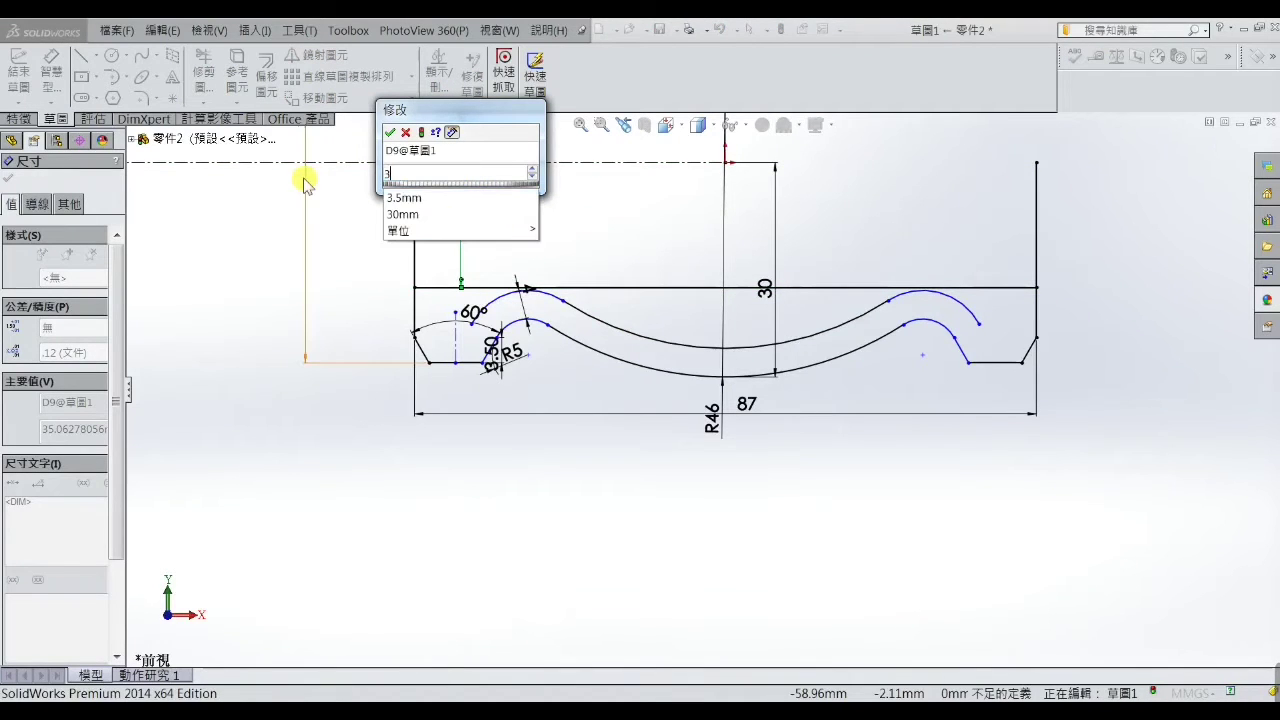
{"action": "key", "text": "Return"}
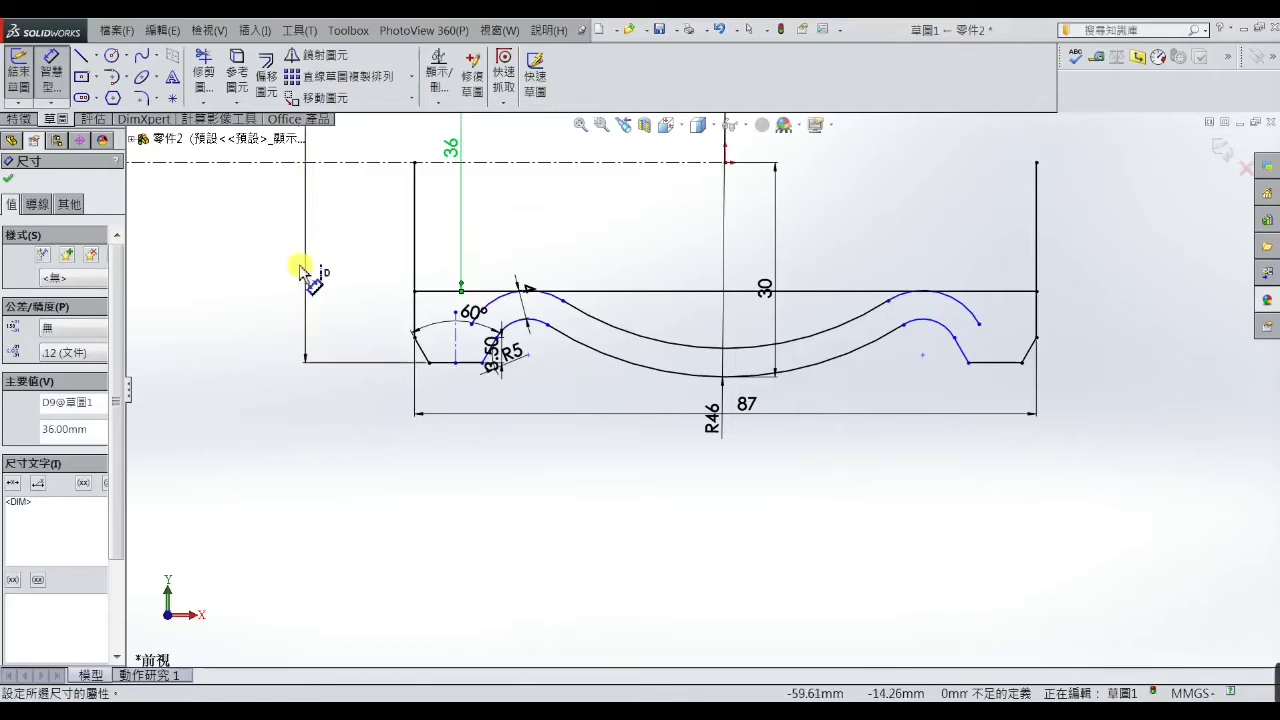
{"action": "key", "text": "Escape"}
Trim the middle of the new horizontal line and the right part of the offset arc
{"action": "left_click", "coordinate": [204, 75]}
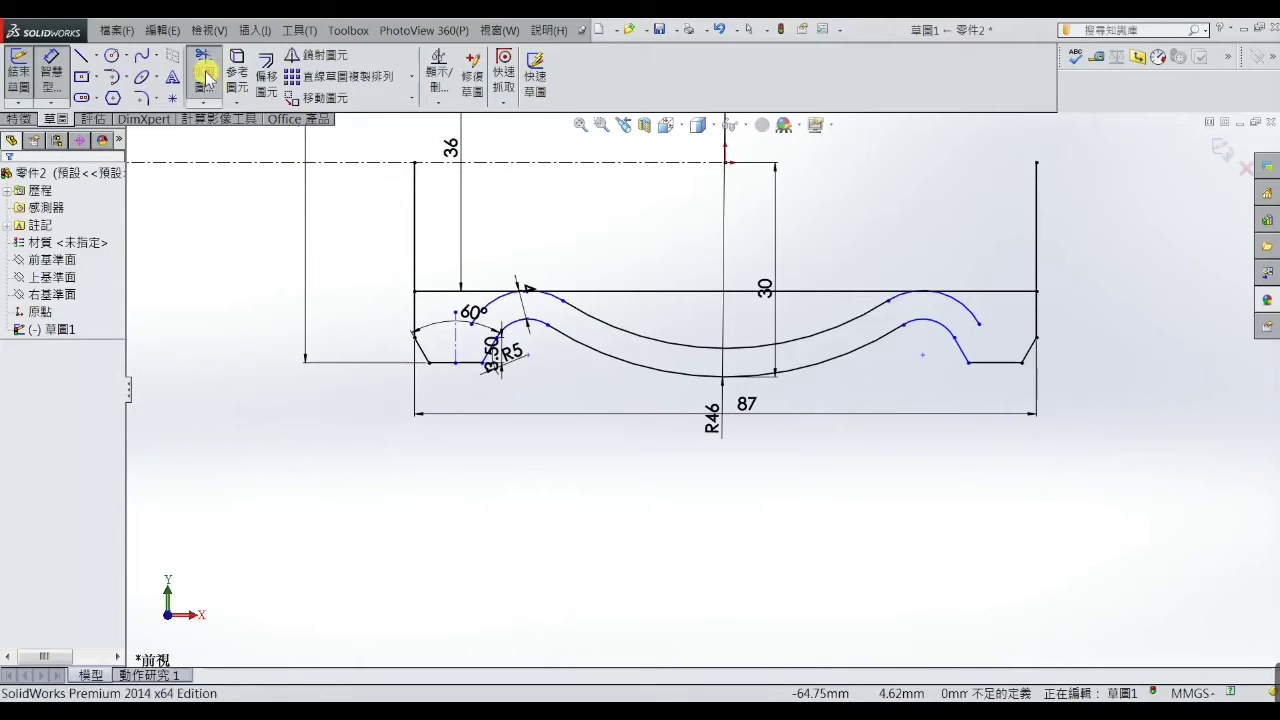
{"action": "left_click", "coordinate": [700, 296]}
{"action": "scroll", "coordinate": [960, 285], "scroll_direction": "down", "scroll_amount": 2}
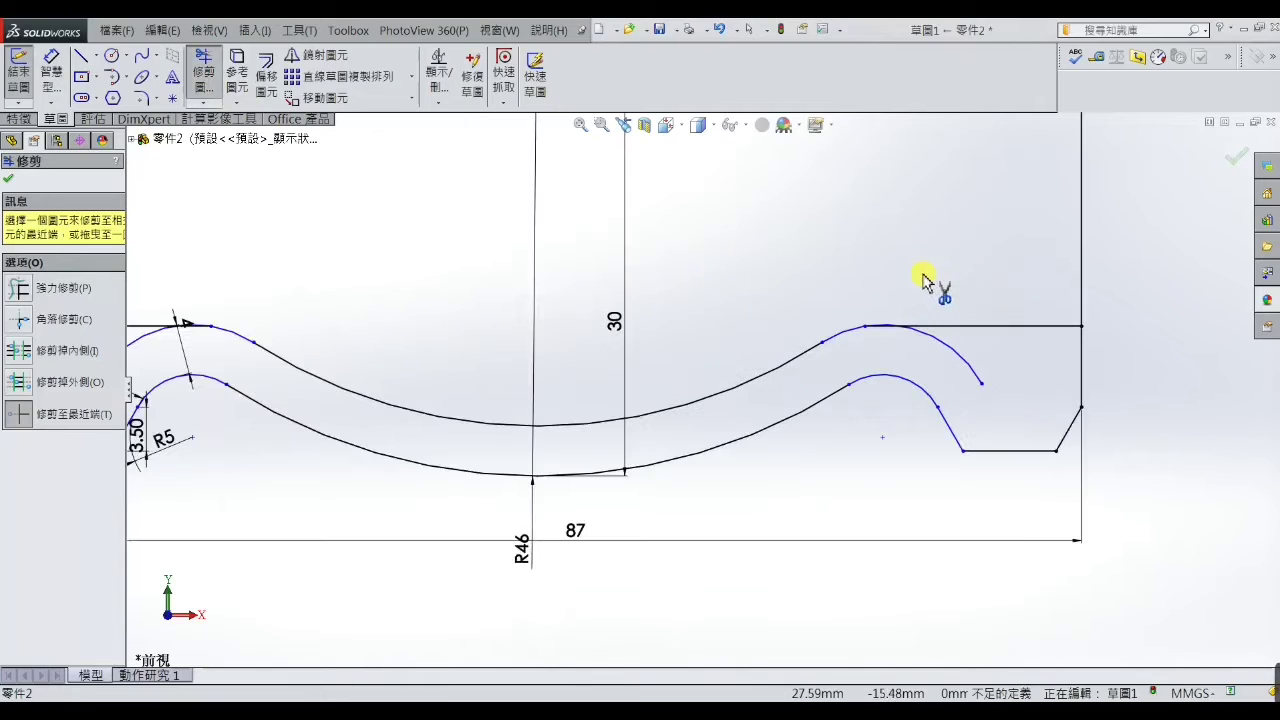
{"action": "scroll", "coordinate": [957, 286], "scroll_direction": "down", "scroll_amount": 2}
{"action": "scroll", "coordinate": [826, 349], "scroll_direction": "down", "scroll_amount": 3}
{"action": "scroll", "coordinate": [778, 440], "scroll_direction": "down", "scroll_amount": 3}
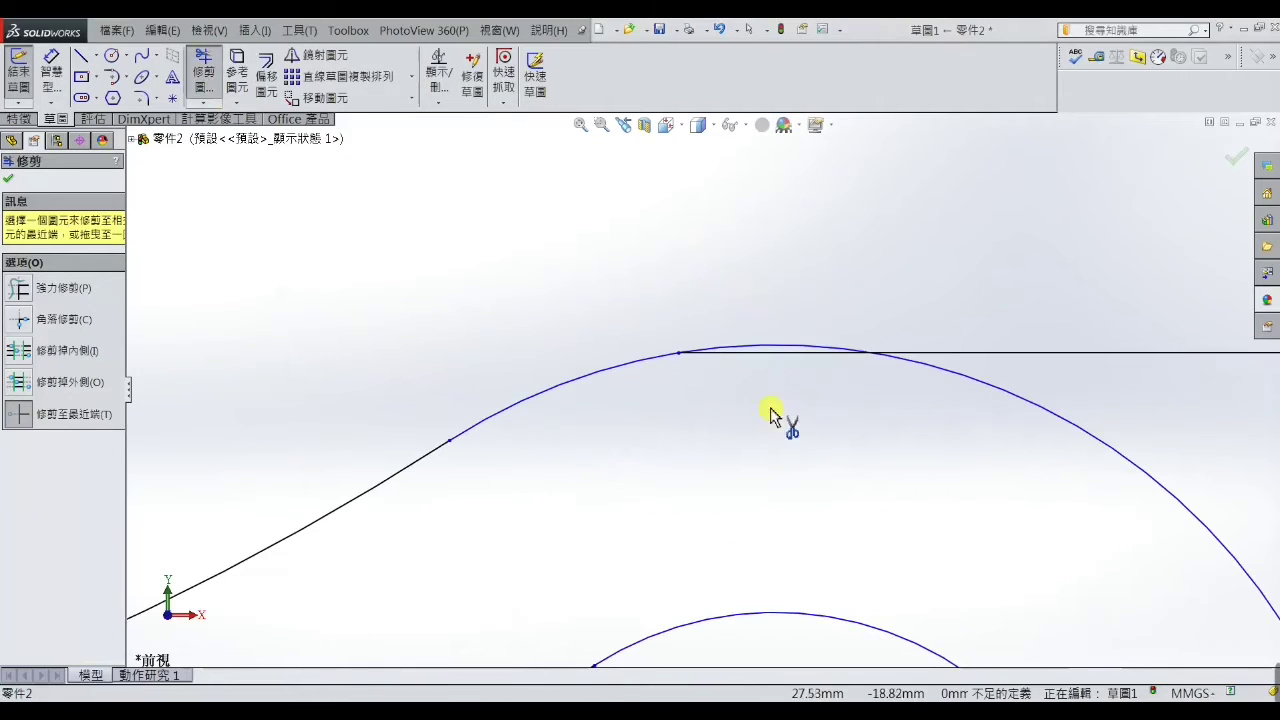
{"action": "scroll", "coordinate": [763, 360], "scroll_direction": "up", "scroll_amount": 2}
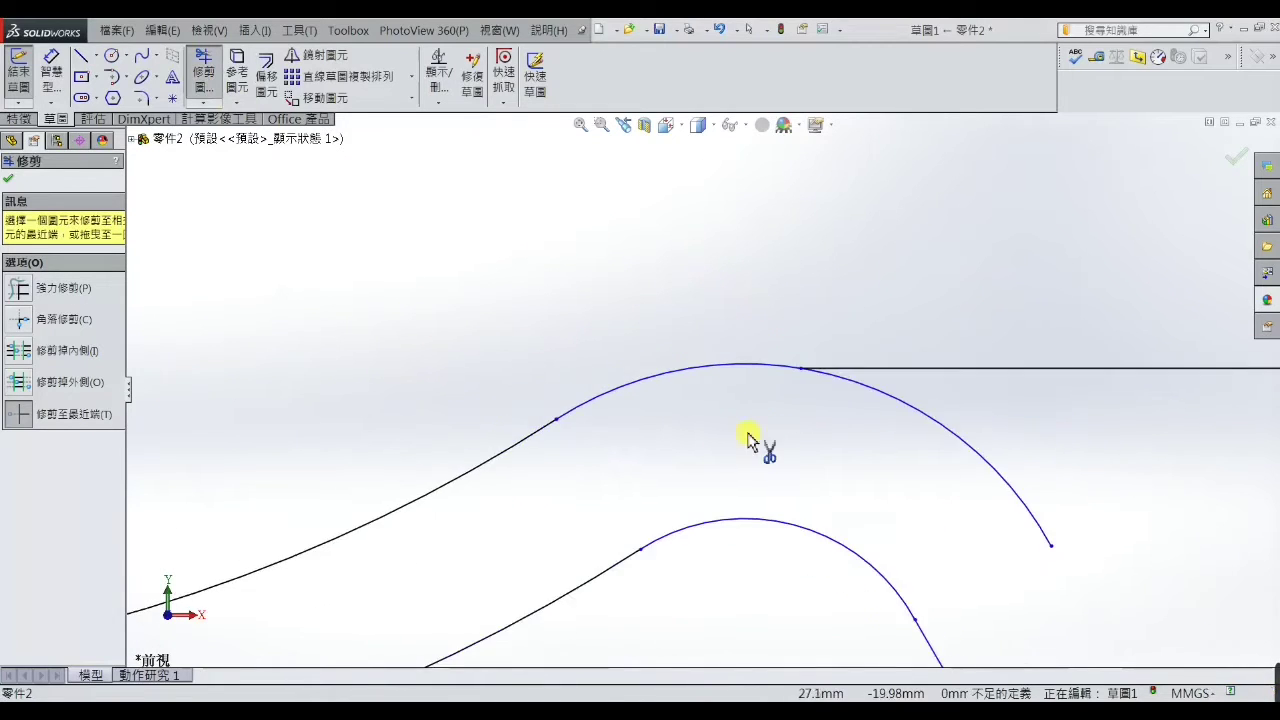
{"action": "scroll", "coordinate": [749, 437], "scroll_direction": "up", "scroll_amount": 2}
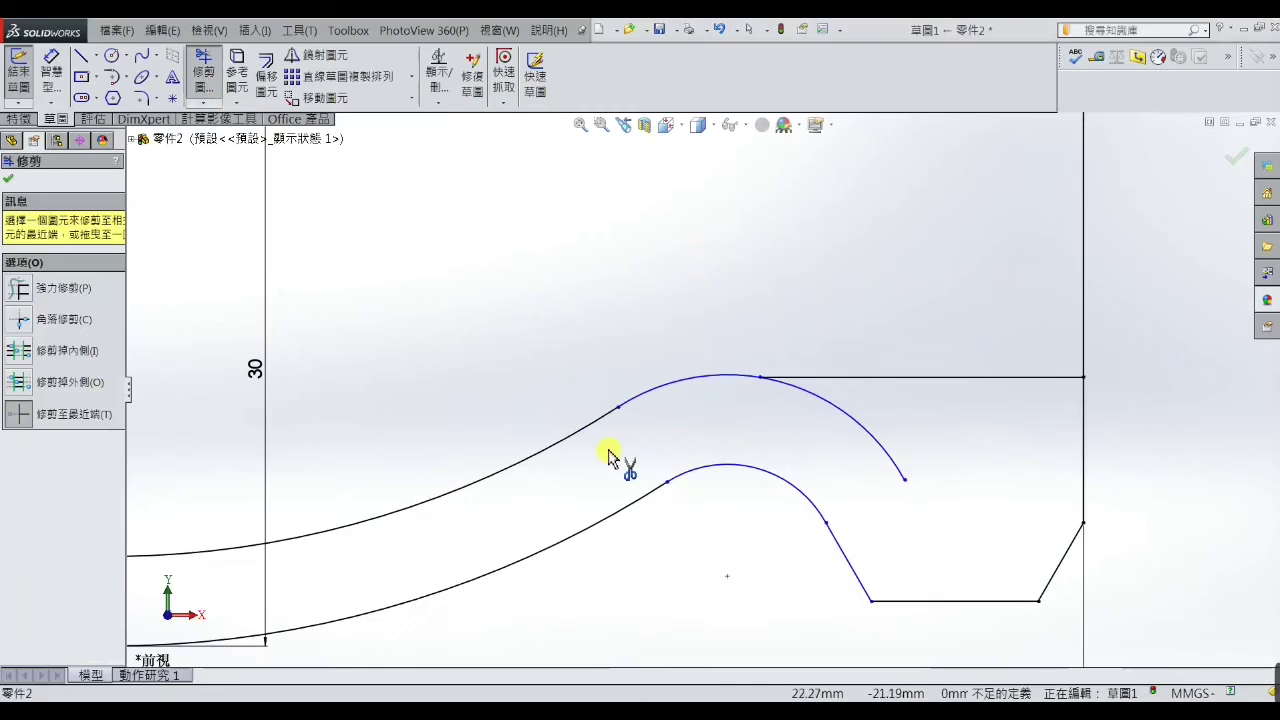
{"action": "left_click", "coordinate": [860, 428]}
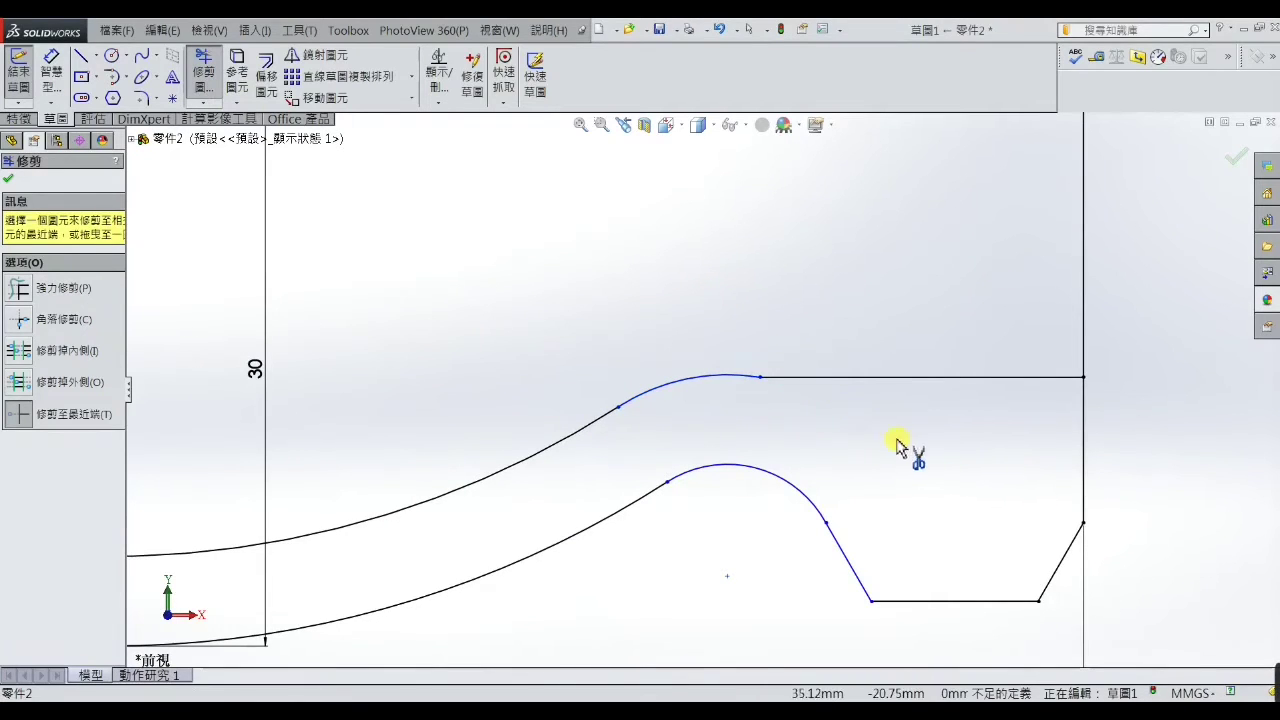
Trim away the upper arc bump, the stray vertical line and the right vertical line
{"action": "scroll", "coordinate": [737, 414], "scroll_direction": "up", "scroll_amount": 2}
{"action": "scroll", "coordinate": [577, 371], "scroll_direction": "up", "scroll_amount": 2}
{"action": "scroll", "coordinate": [380, 380], "scroll_direction": "up", "scroll_amount": 2}
{"action": "scroll", "coordinate": [360, 405], "scroll_direction": "down", "scroll_amount": 3}
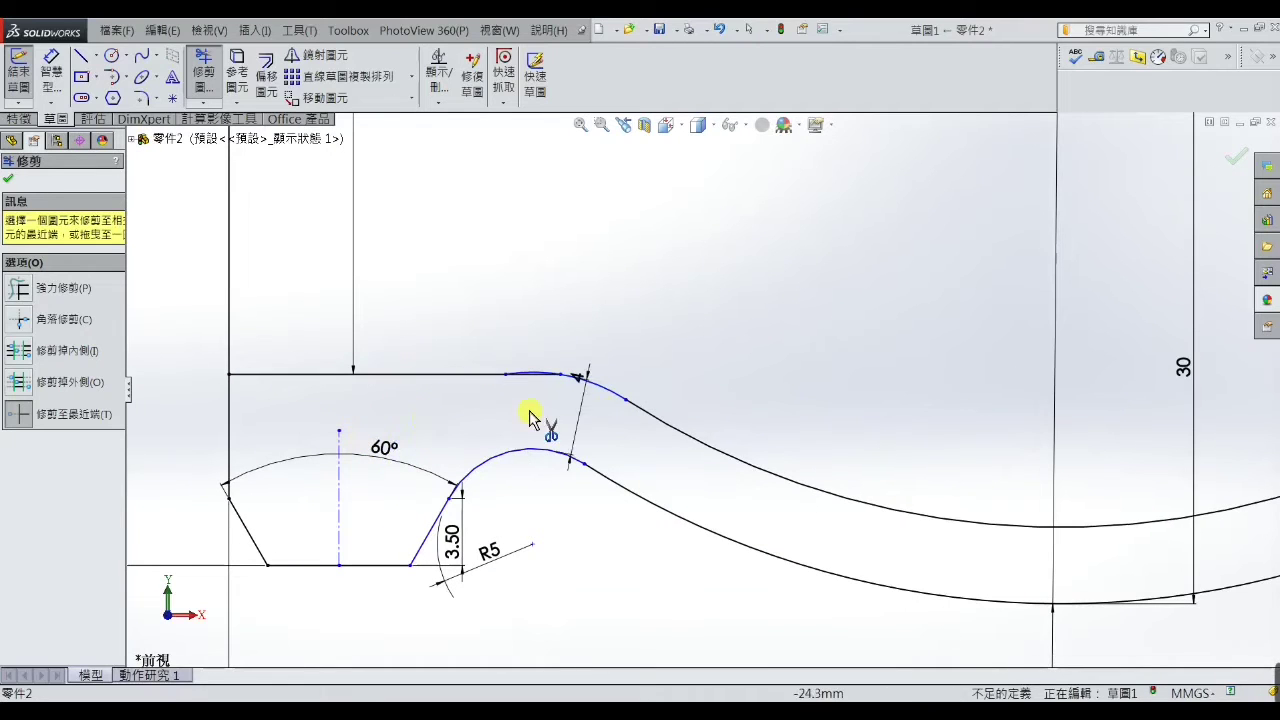
{"action": "scroll", "coordinate": [566, 406], "scroll_direction": "down", "scroll_amount": 2}
{"action": "scroll", "coordinate": [537, 385], "scroll_direction": "down", "scroll_amount": 2}
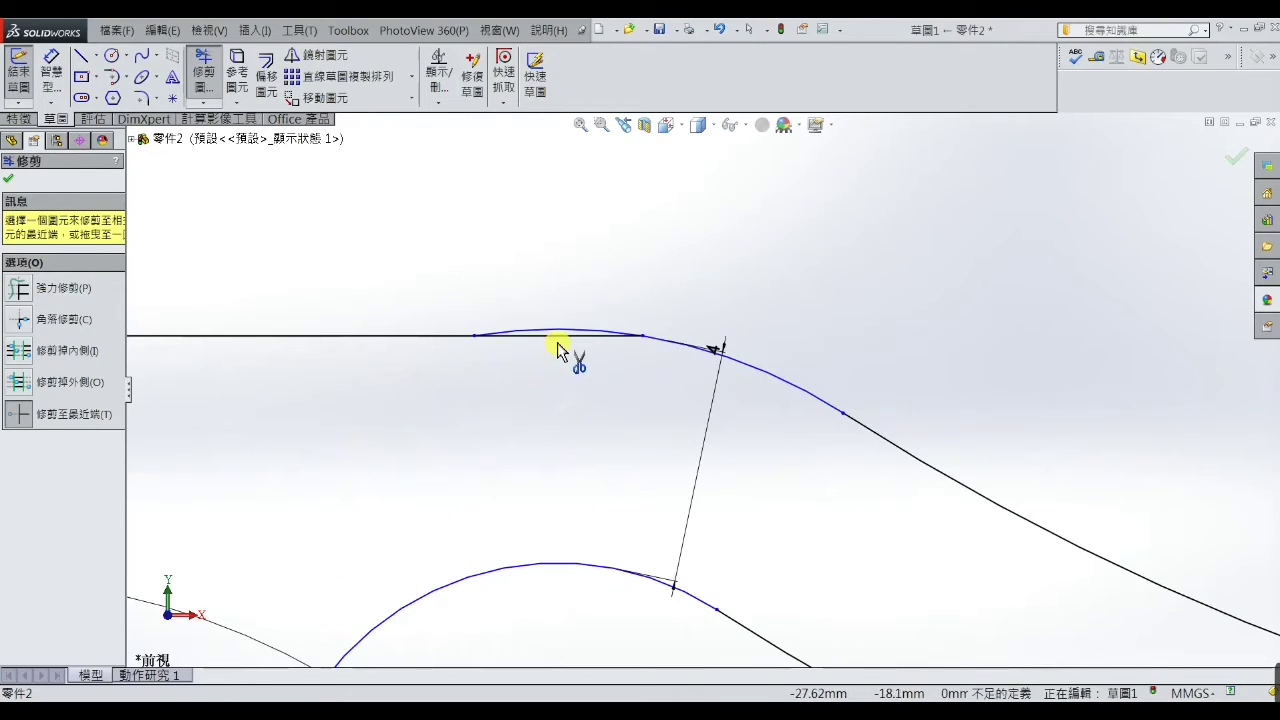
{"action": "left_click", "coordinate": [557, 350]}
{"action": "scroll", "coordinate": [549, 418], "scroll_direction": "up", "scroll_amount": 3}
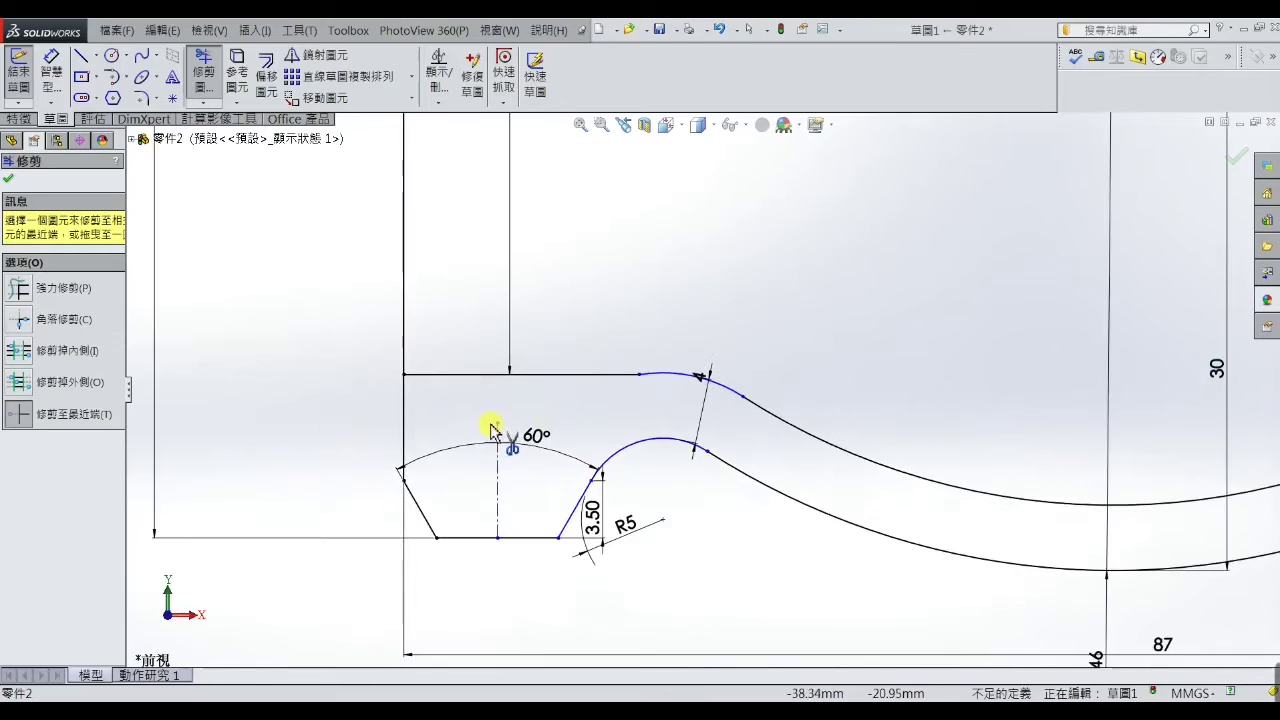
{"action": "scroll", "coordinate": [492, 430], "scroll_direction": "up", "scroll_amount": 1}
{"action": "left_click", "coordinate": [496, 326]}
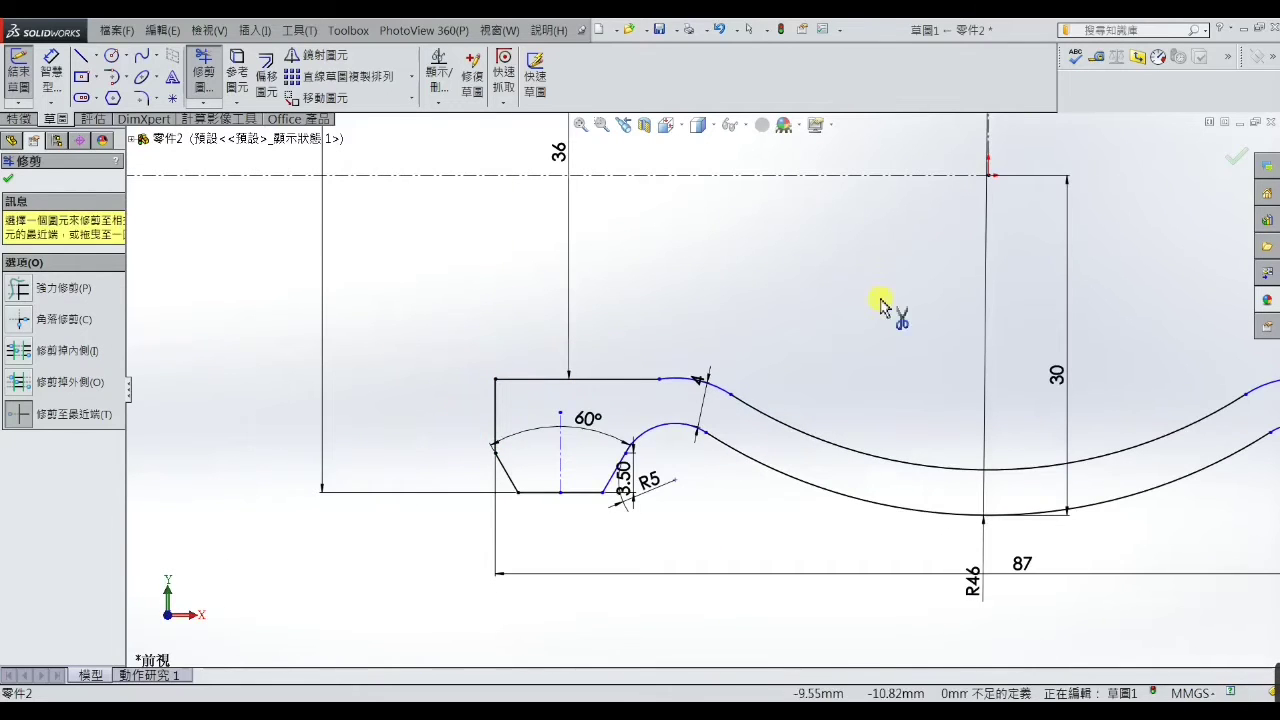
{"action": "scroll", "coordinate": [1101, 340], "scroll_direction": "up", "scroll_amount": 1}
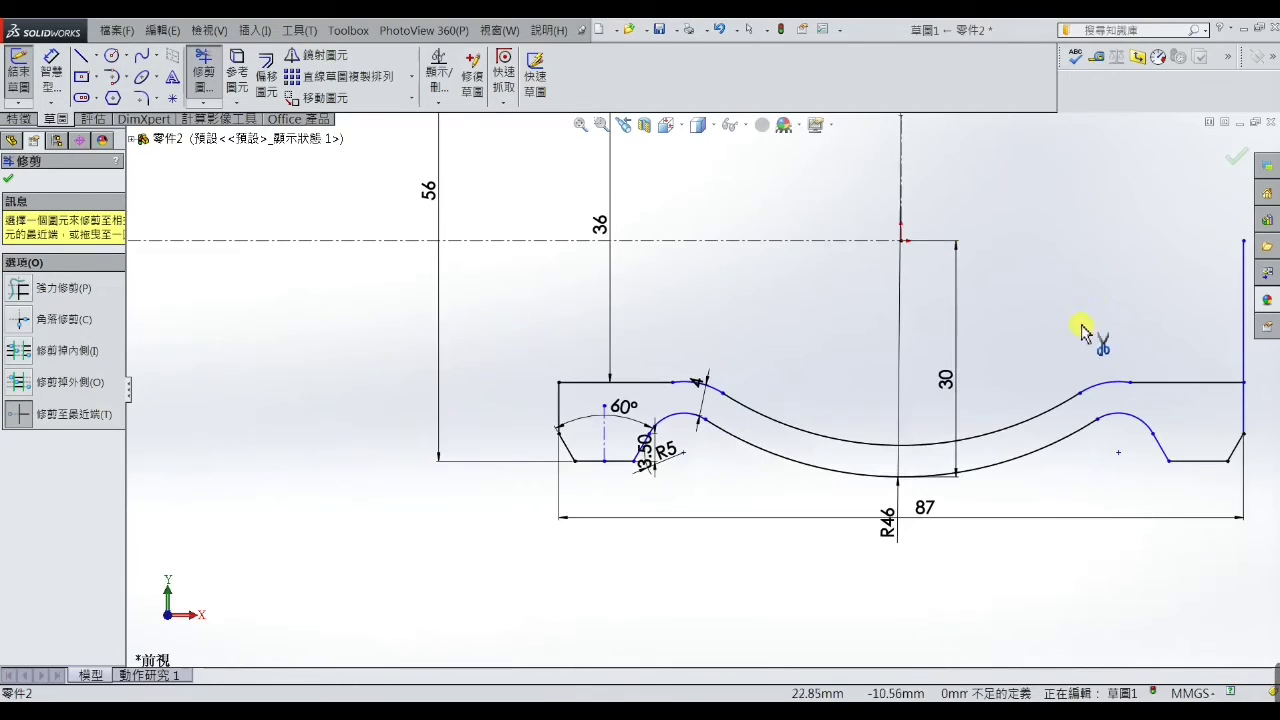
{"action": "left_click", "coordinate": [1243, 340]}
{"action": "scroll", "coordinate": [1100, 334], "scroll_direction": "up", "scroll_amount": 2}
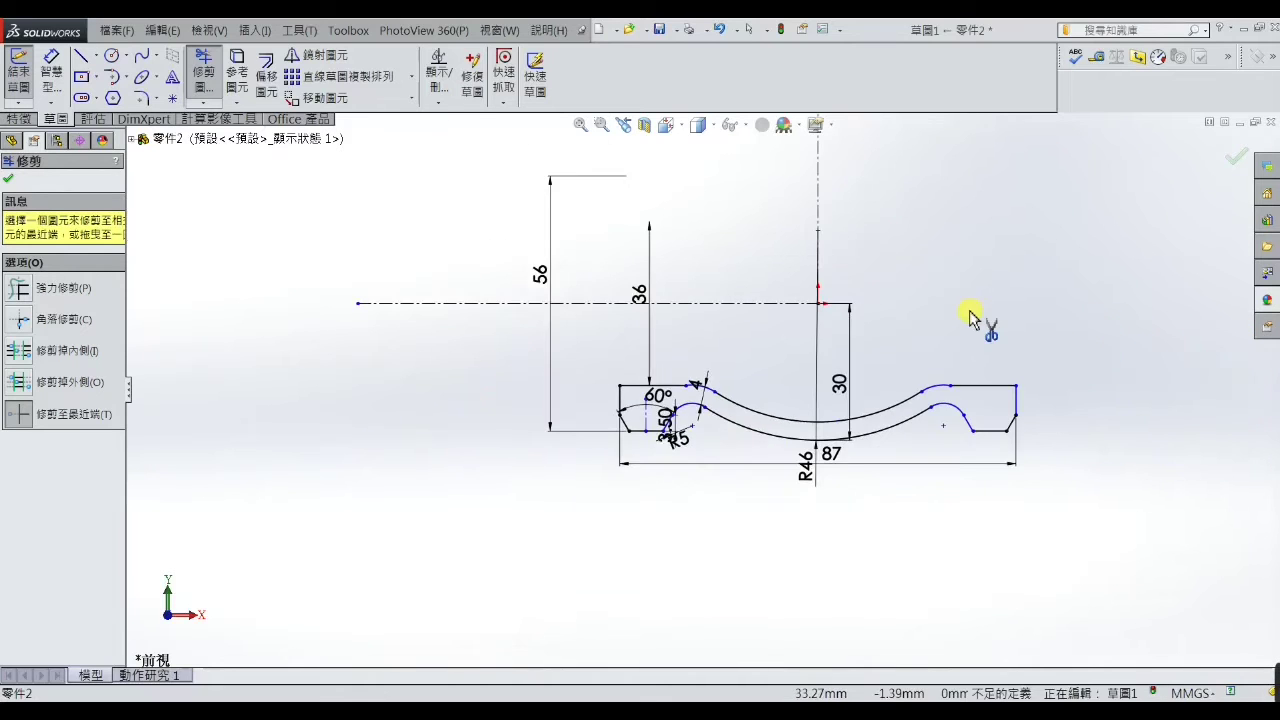
{"action": "scroll", "coordinate": [966, 320], "scroll_direction": "down", "scroll_amount": 1}
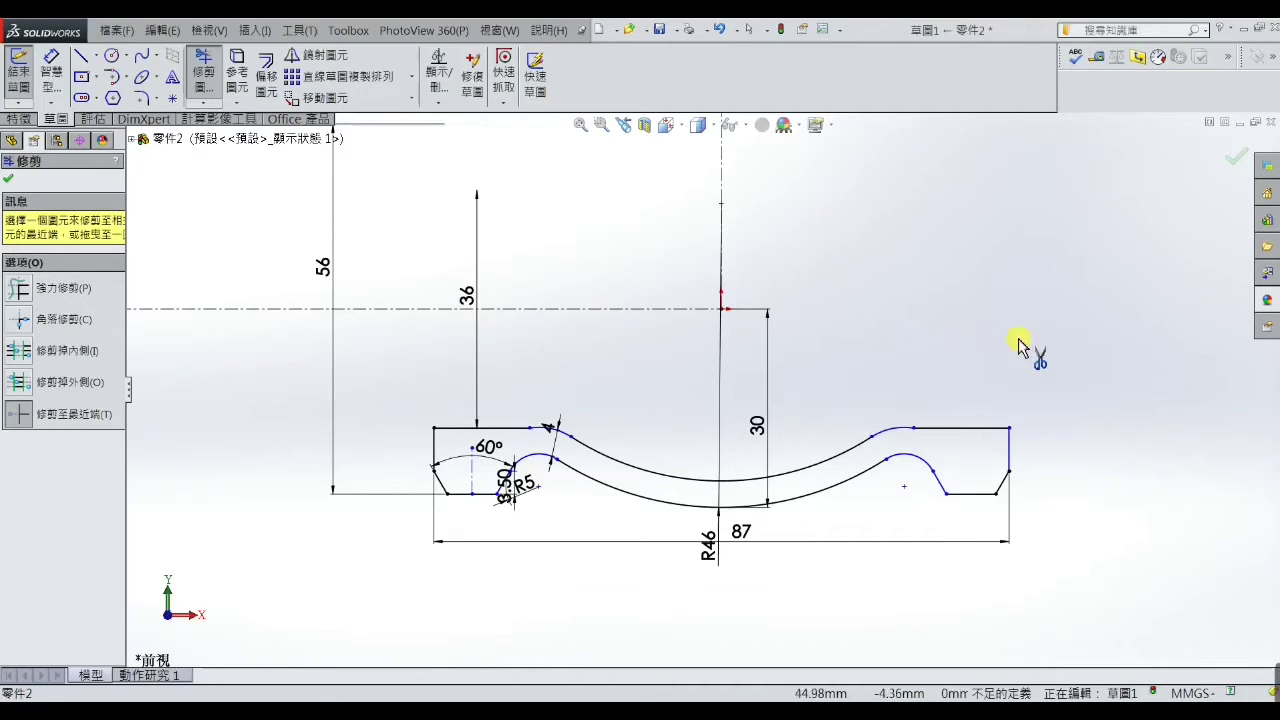
Revolve the profile 360° around the horizontal centreline to create Revolve1
{"action": "left_click", "coordinate": [18, 118]}
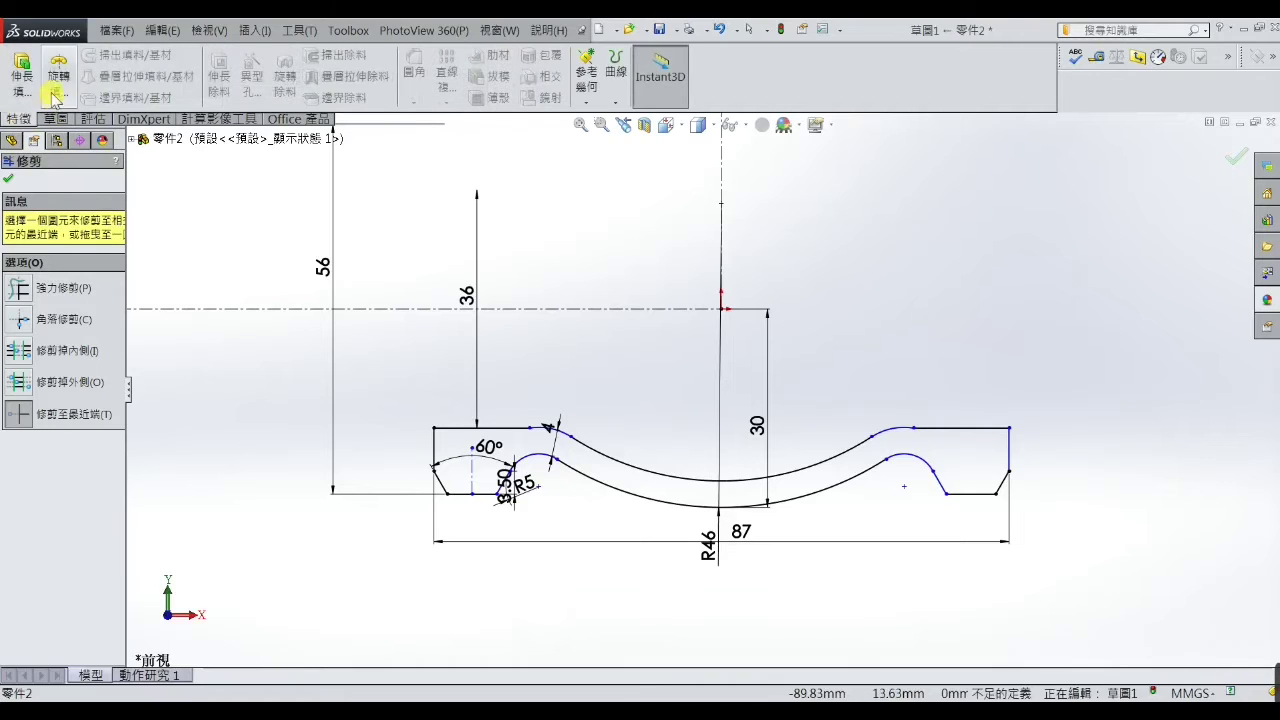
{"action": "left_click", "coordinate": [60, 78]}
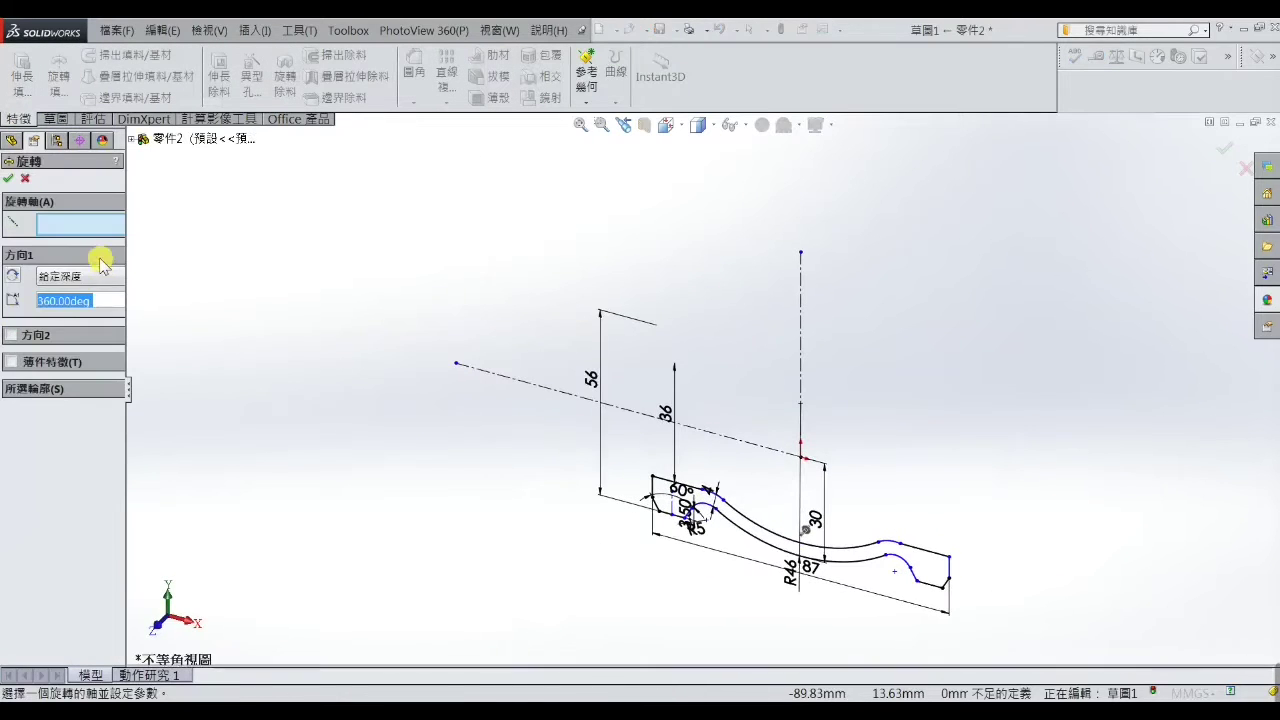
{"action": "left_click", "coordinate": [88, 226]}
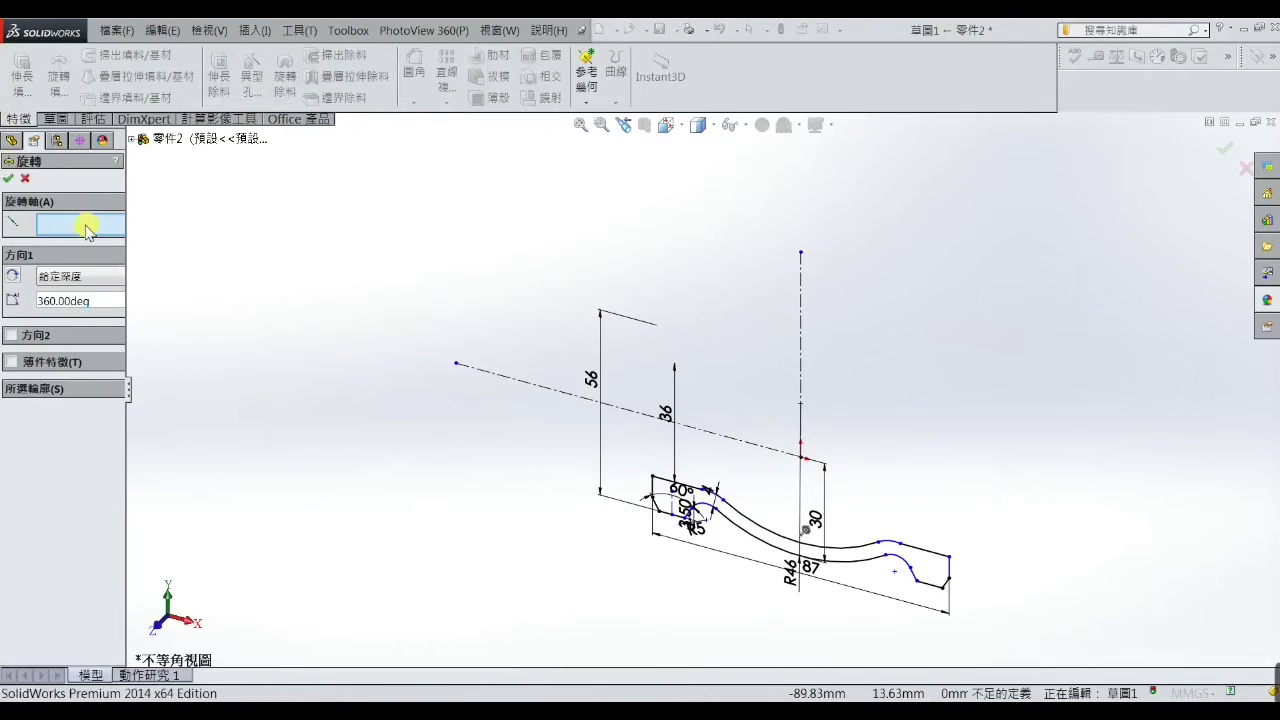
{"action": "left_click", "coordinate": [510, 385]}
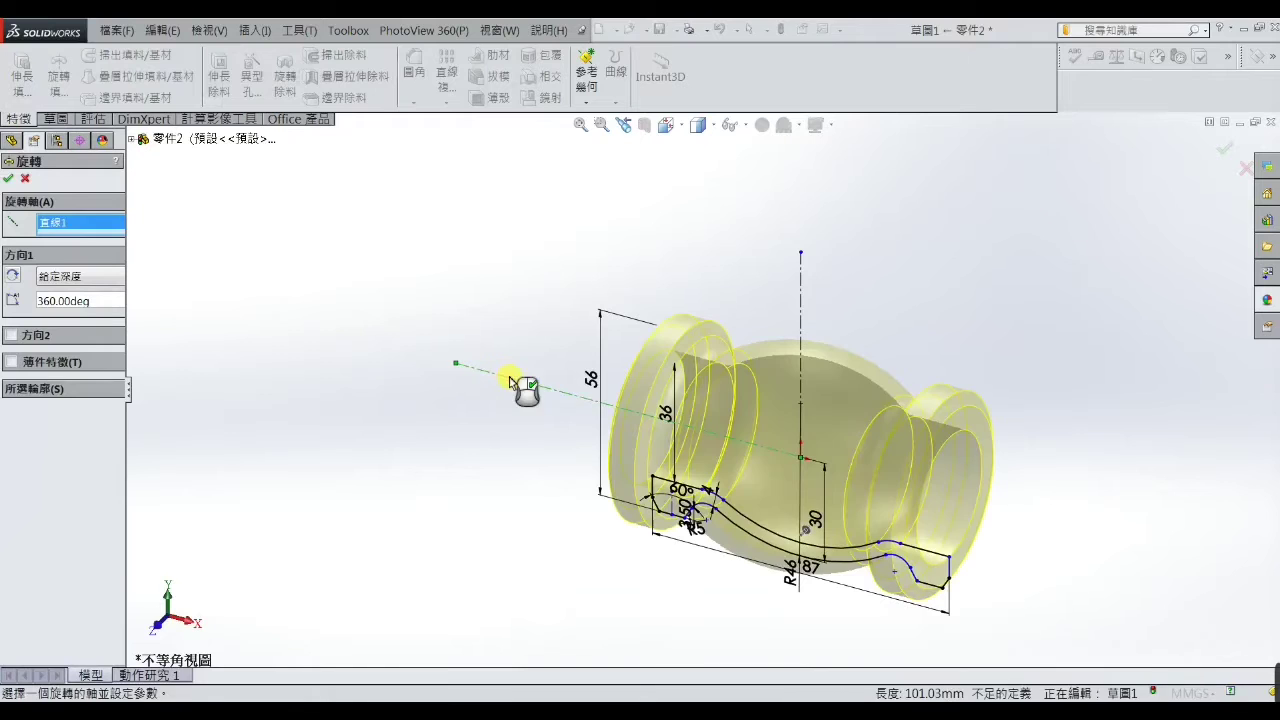
{"action": "left_click", "coordinate": [8, 180]}
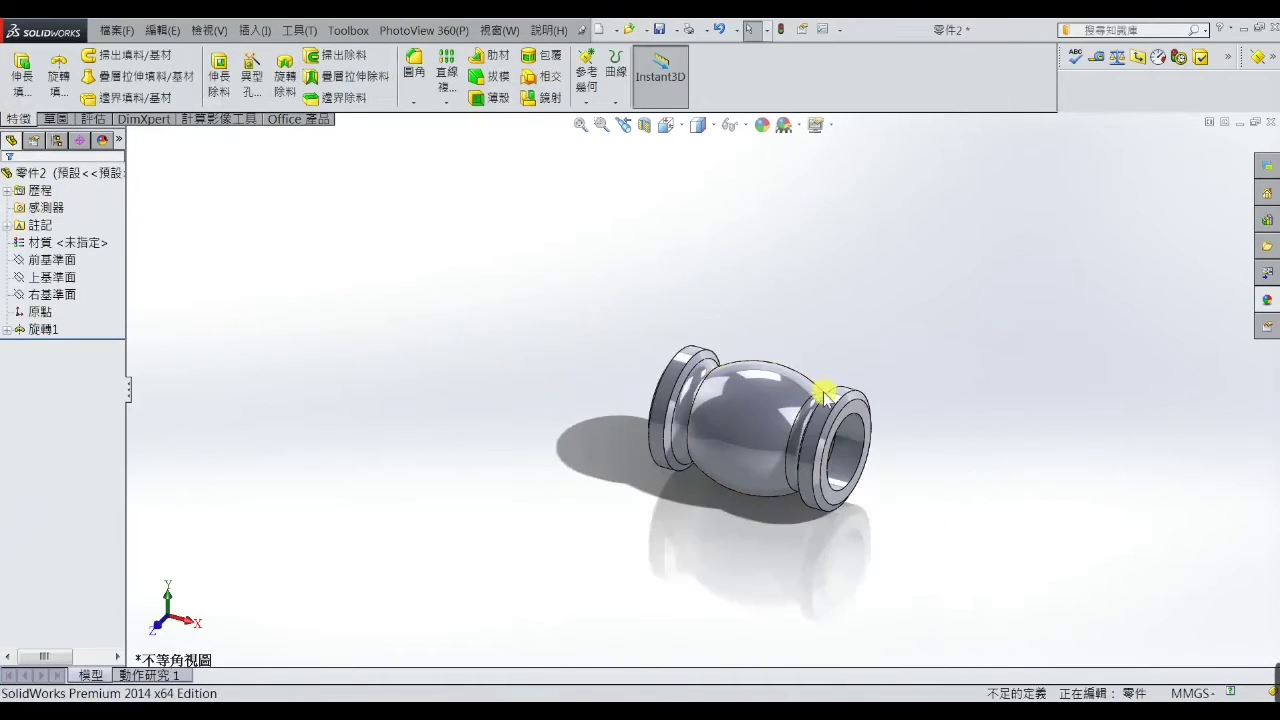
{"action": "mouse_move", "coordinate": [822, 393]}
{"action": "middle_mouse_down"}
{"action": "mouse_move", "coordinate": [829, 409]}
{"action": "mouse_move", "coordinate": [894, 314]}
{"action": "mouse_move", "coordinate": [800, 326]}
{"action": "mouse_move", "coordinate": [829, 287]}
{"action": "middle_mouse_up"}
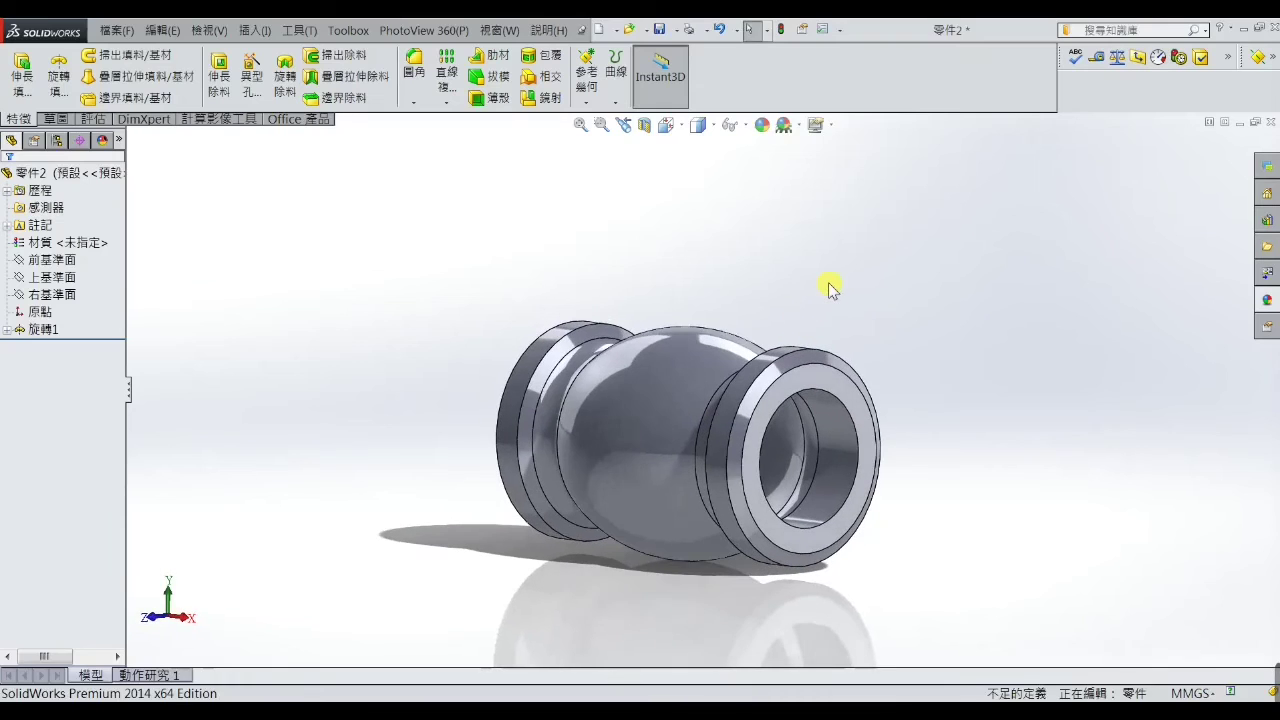
Start a new sketch on the flange's end face and view it normal to the screen
{"action": "left_click", "coordinate": [843, 390]}
{"action": "left_click", "coordinate": [900, 345]}
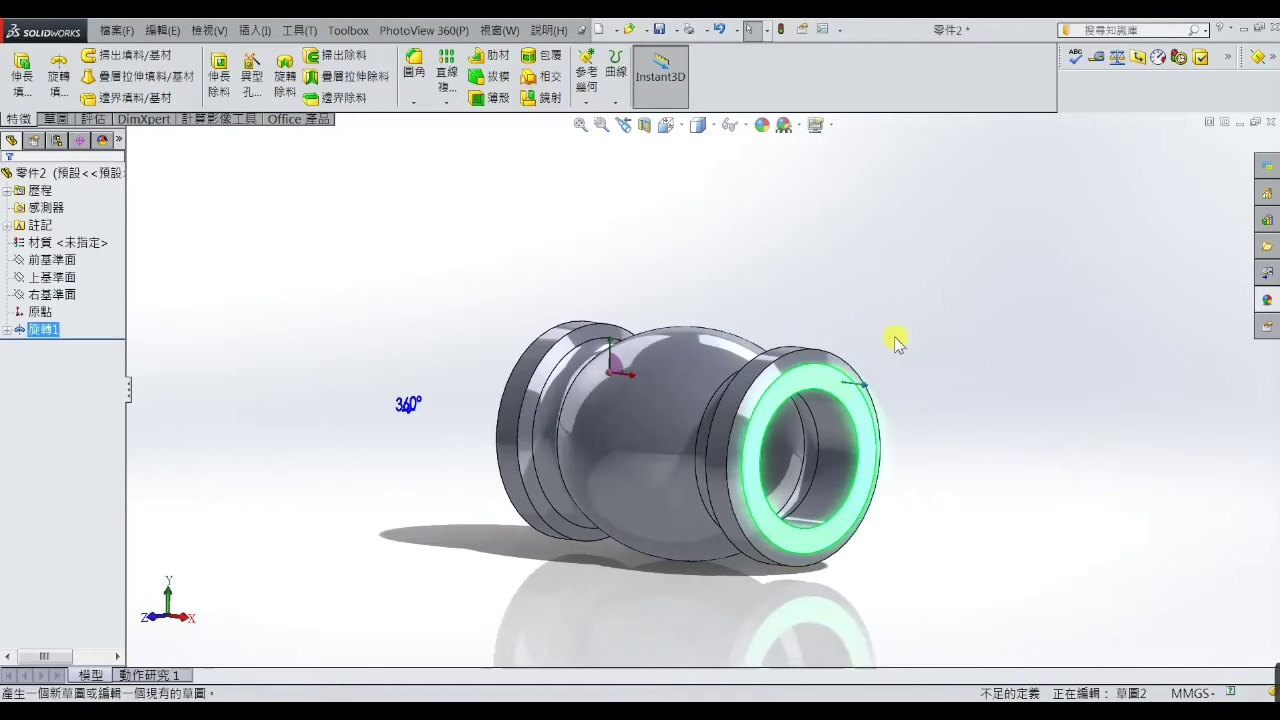
{"action": "scroll", "coordinate": [780, 250], "scroll_direction": "up", "scroll_amount": 3}
{"action": "left_click", "coordinate": [668, 125]}
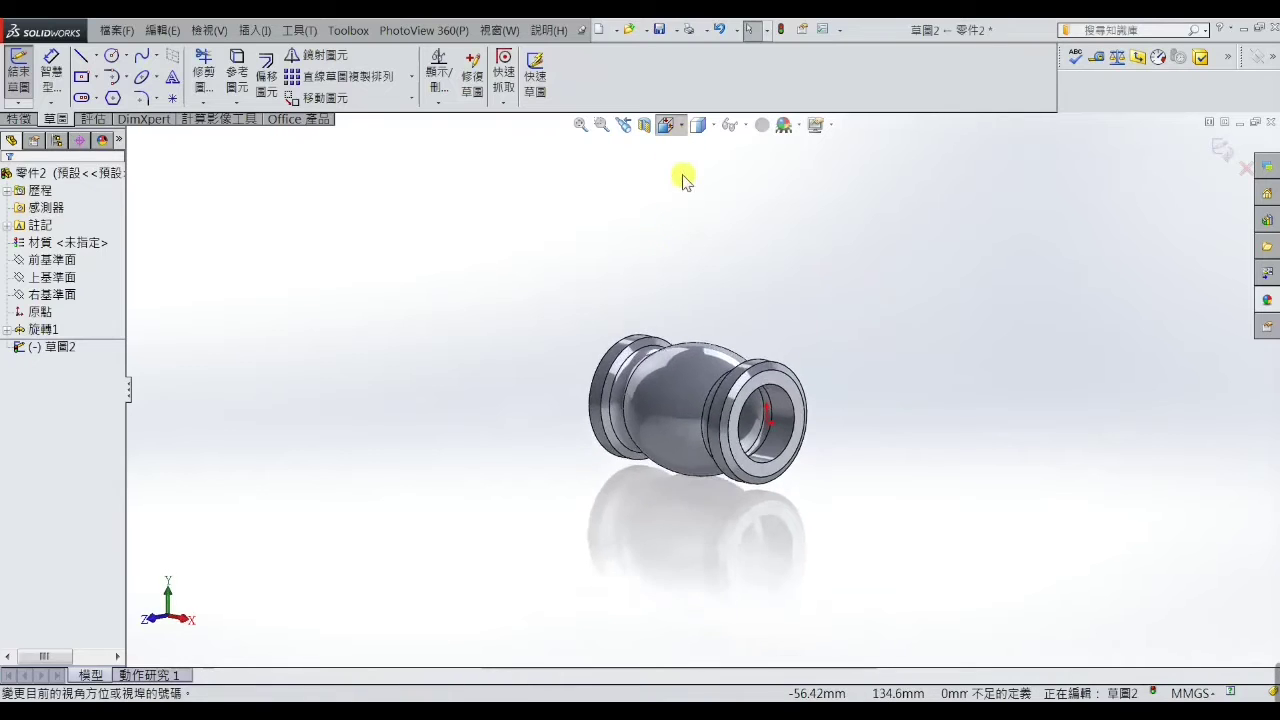
{"action": "left_click", "coordinate": [758, 215]}
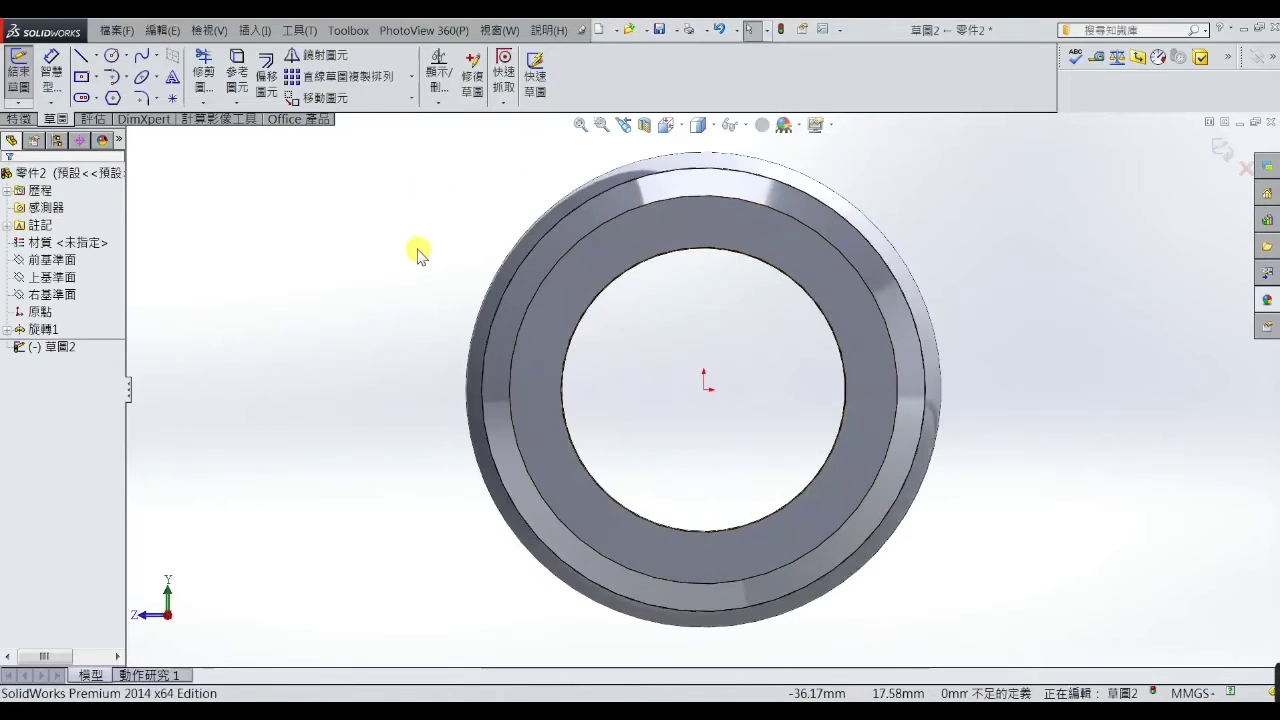
Draw a hexagon centred on the origin, about 49.58 inscribed diameter
{"action": "left_click", "coordinate": [113, 98]}
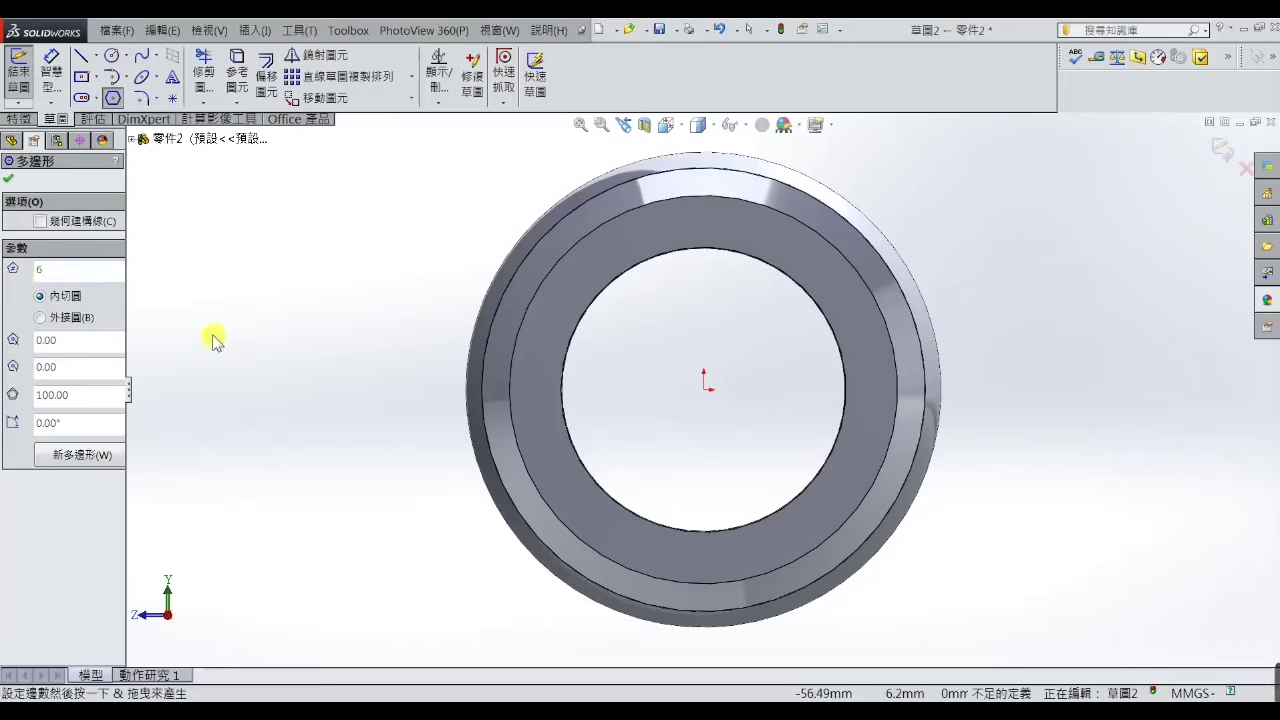
{"action": "left_click", "coordinate": [704, 389]}
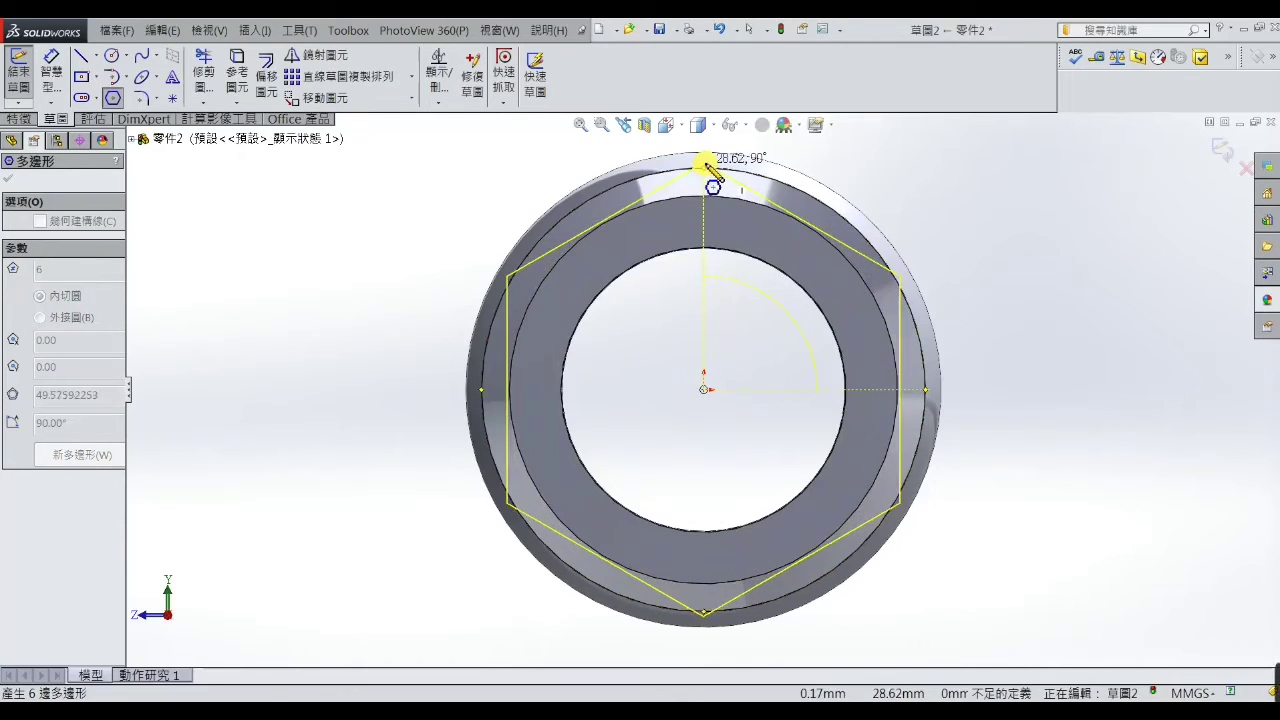
{"action": "left_click", "coordinate": [705, 165]}
Exit the polygon tool and give the right hexagon side a Vertical relation
{"action": "right_click", "coordinate": [705, 167]}
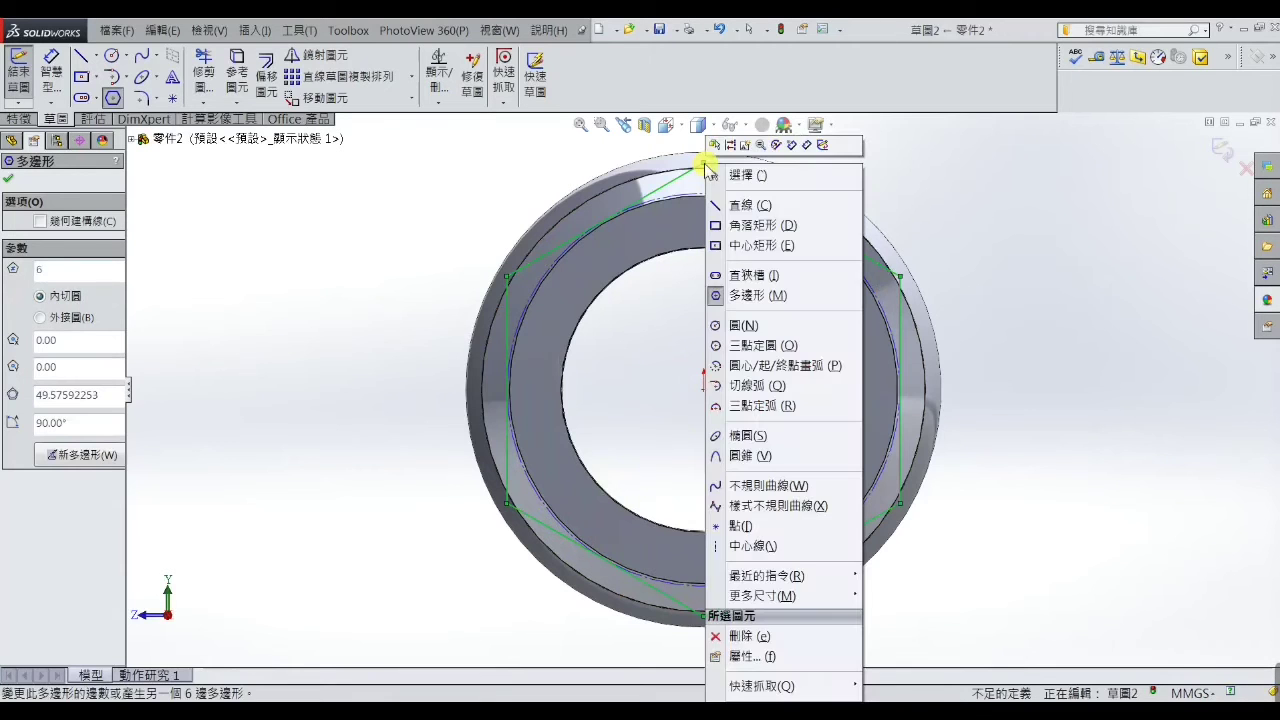
{"action": "left_click", "coordinate": [716, 174]}
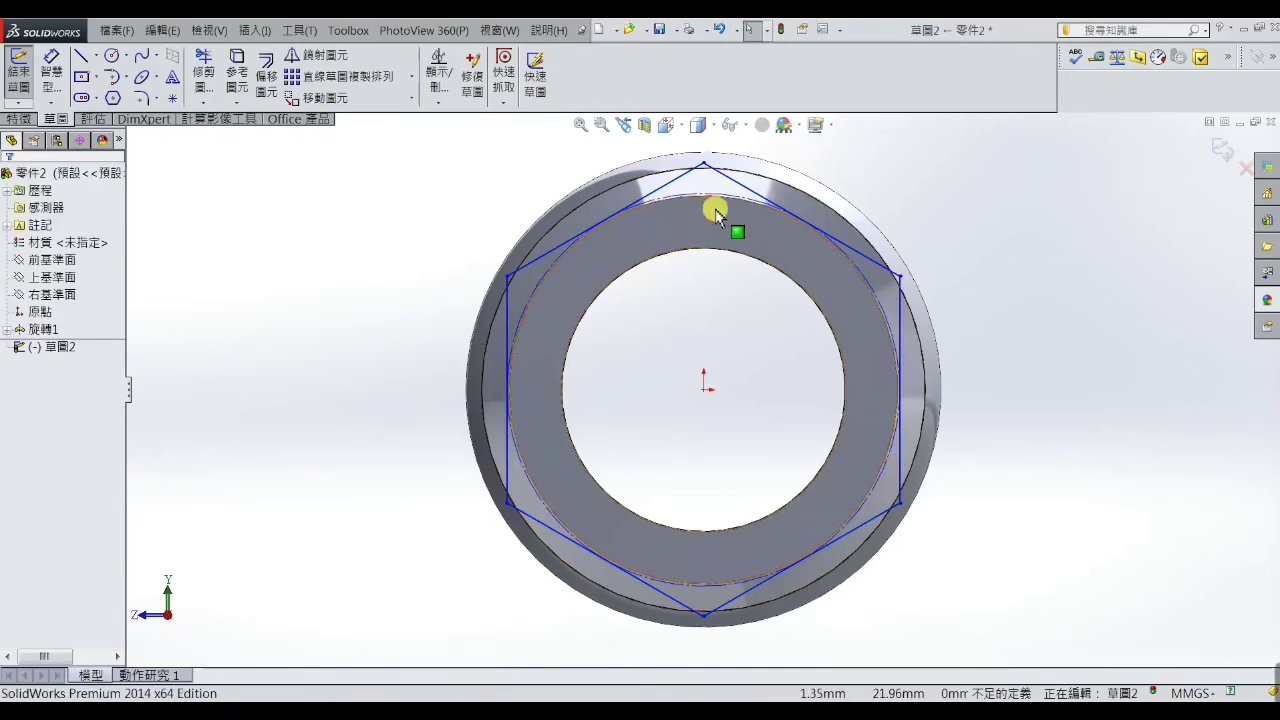
{"action": "left_click", "coordinate": [901, 434]}
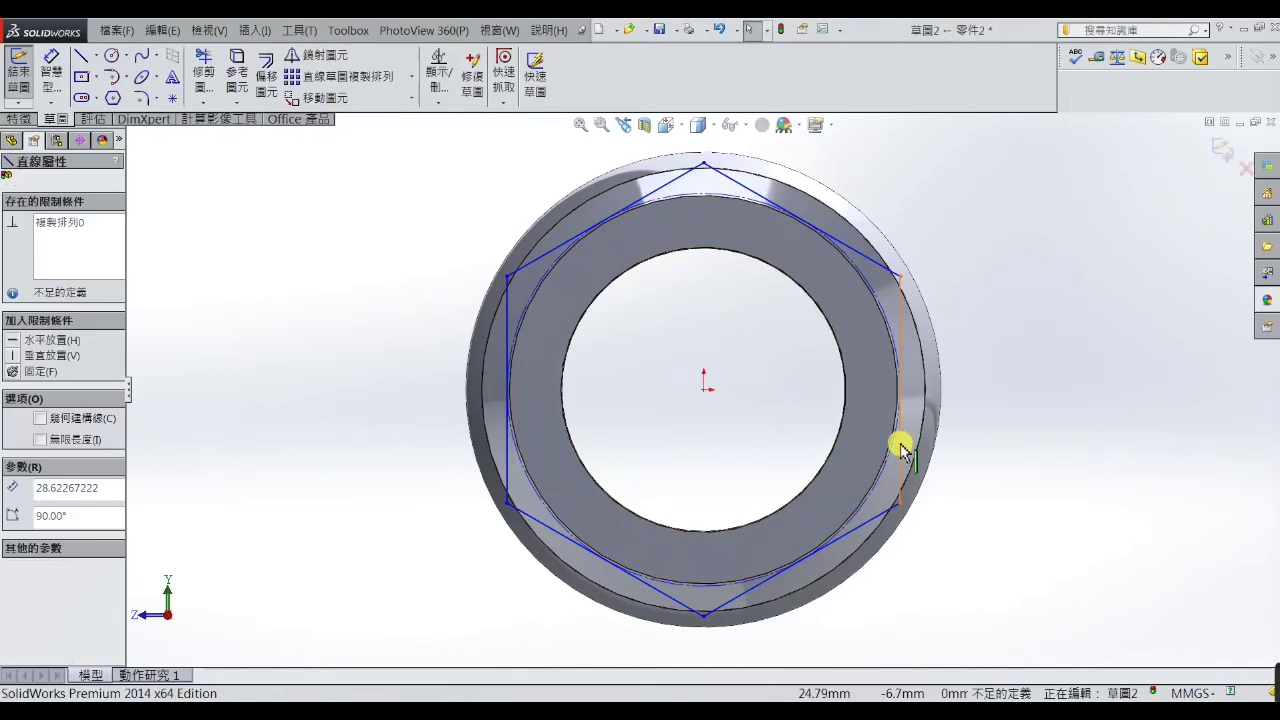
{"action": "left_click", "coordinate": [15, 365]}
{"action": "left_click", "coordinate": [209, 366]}
Dimension the distance between the two vertical hexagon sides to 48.5 mm
{"action": "left_click", "coordinate": [51, 72]}
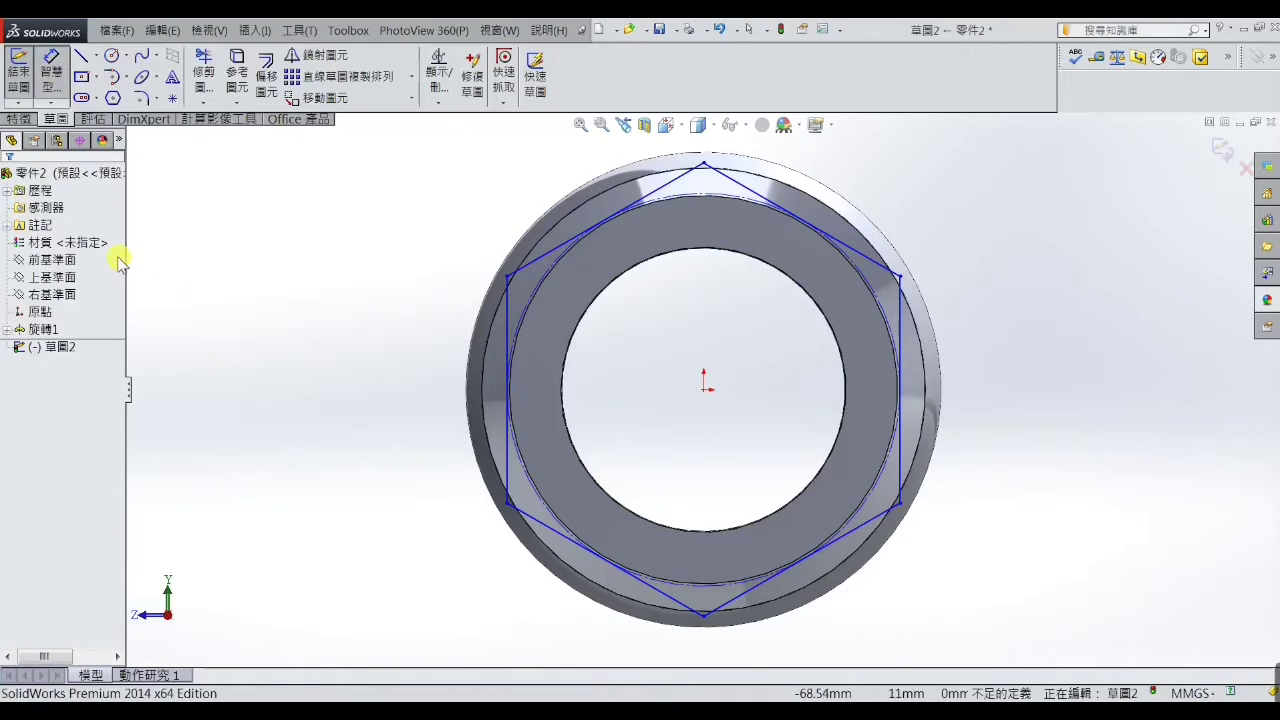
{"action": "left_click", "coordinate": [506, 463]}
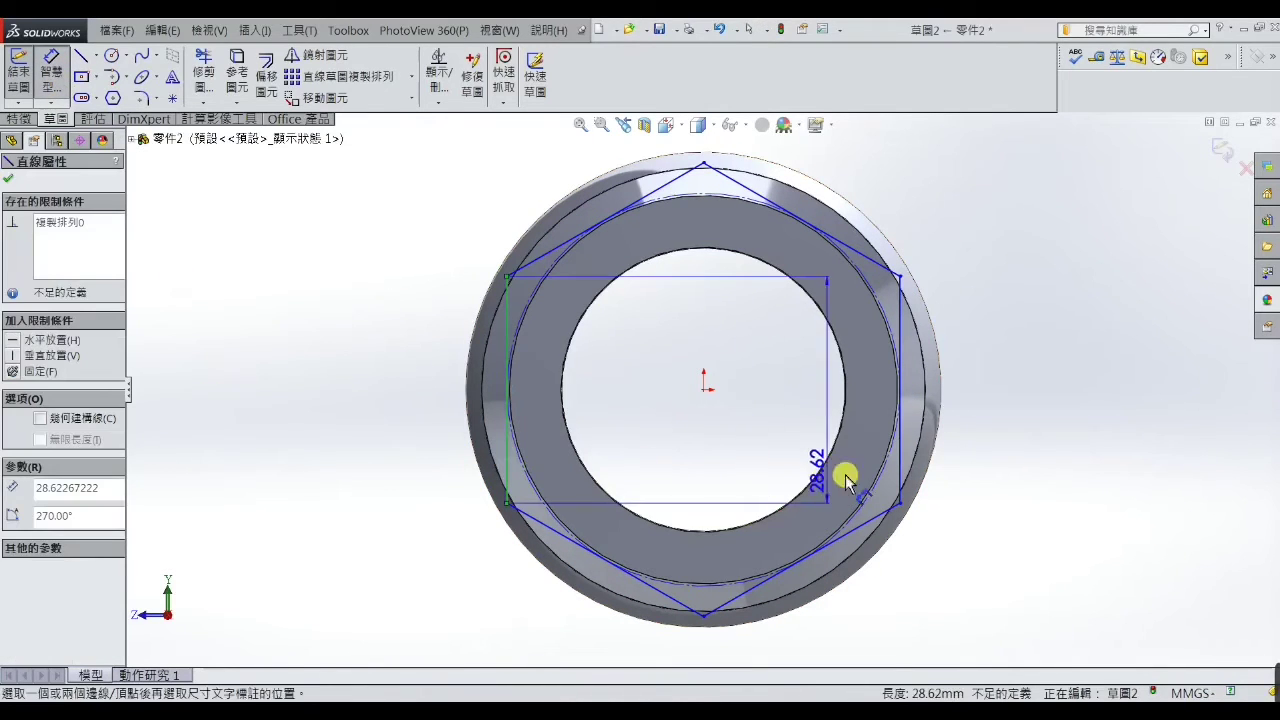
{"action": "left_click", "coordinate": [902, 478]}
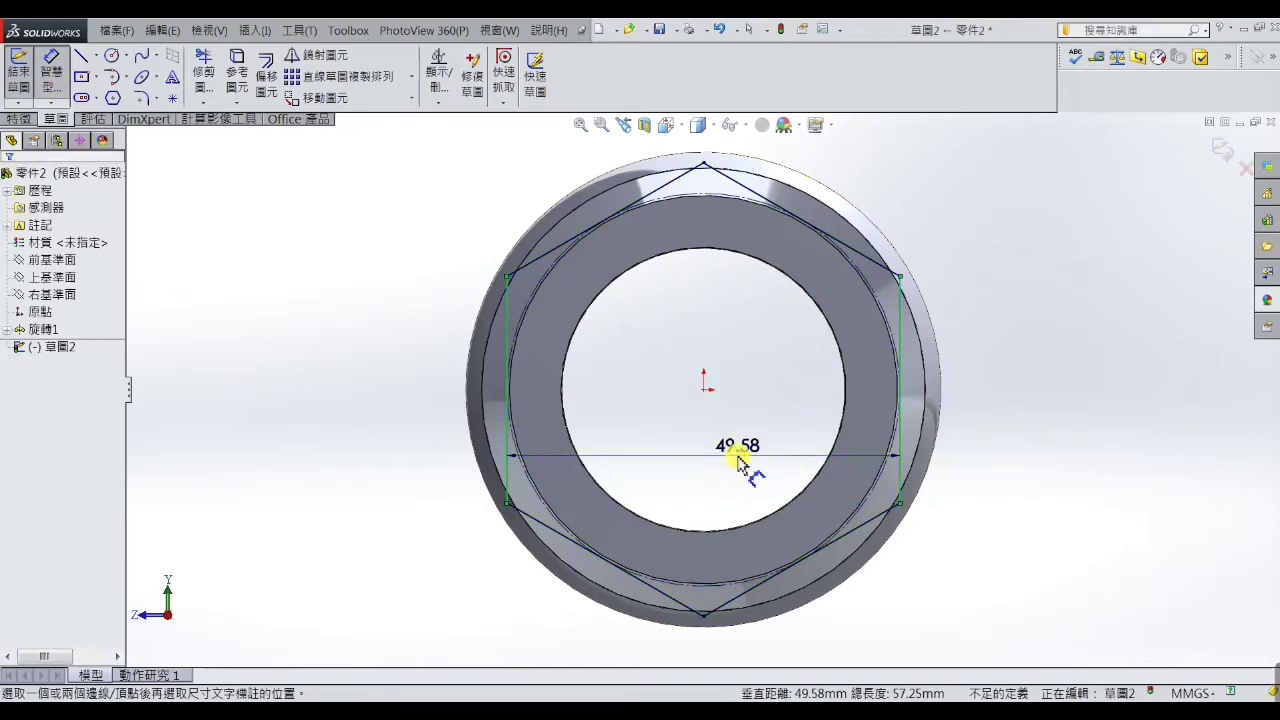
{"action": "left_click", "coordinate": [738, 462]}
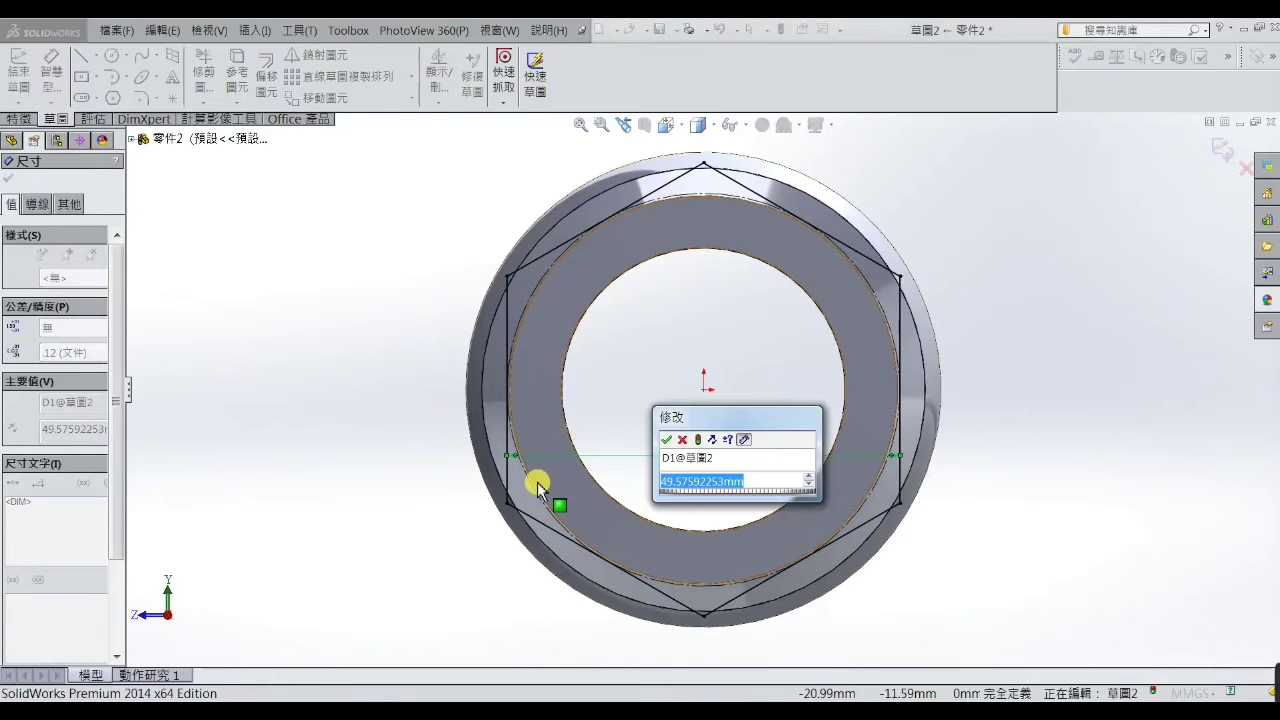
{"action": "type", "text": "4"}
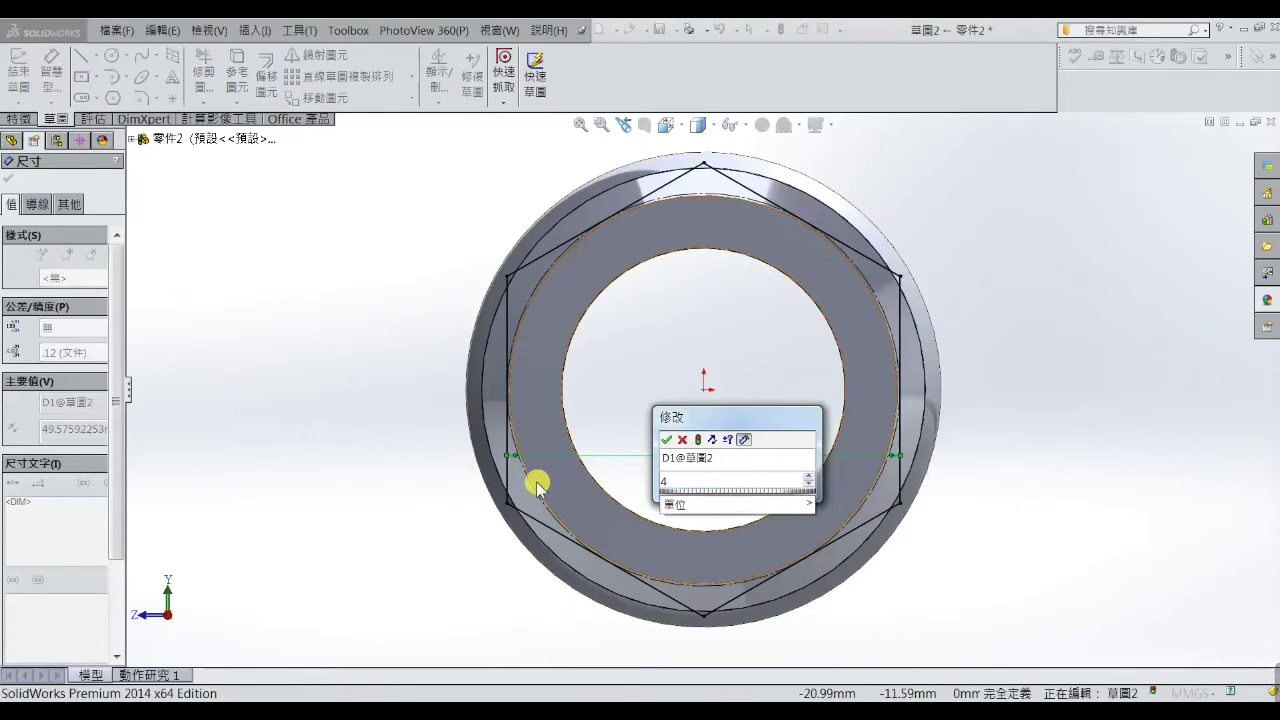
{"action": "type", "text": "8.5"}
{"action": "key", "text": "Return"}
{"action": "key", "text": "Escape"}
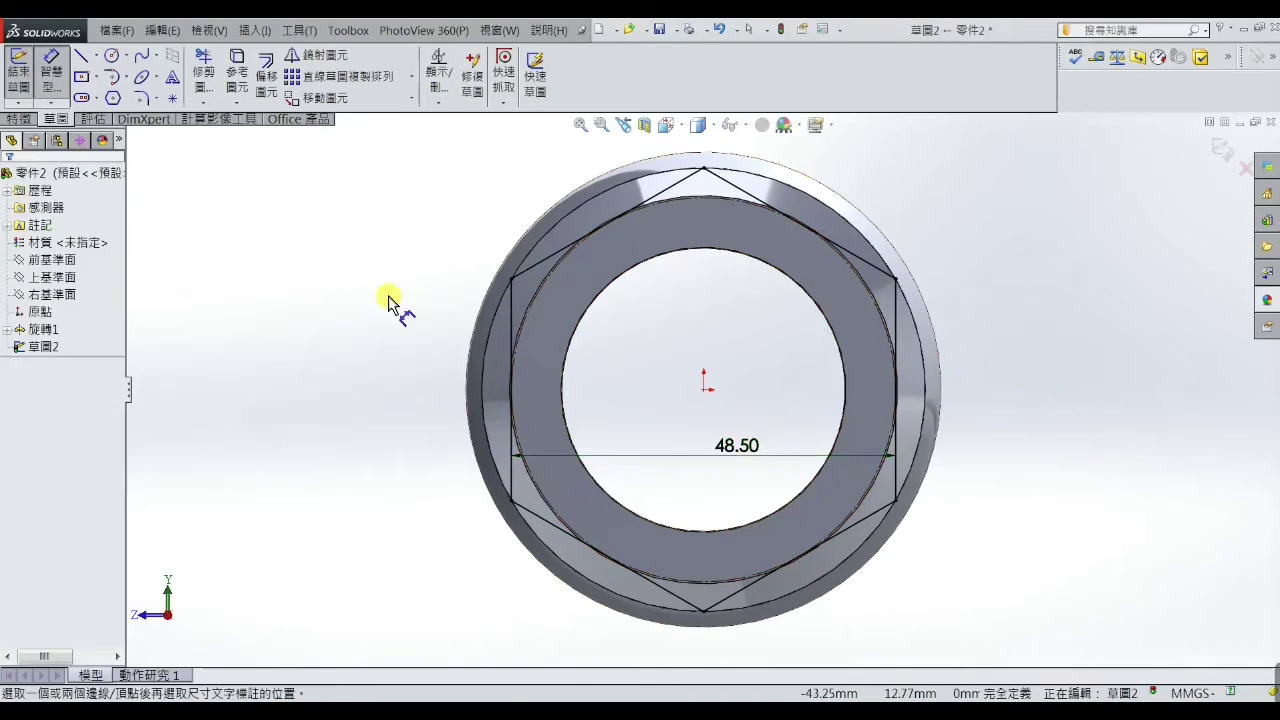
Extrude-cut the hexagon sketch 12 mm deep with Flip side to cut enabled
{"action": "left_click", "coordinate": [28, 120]}
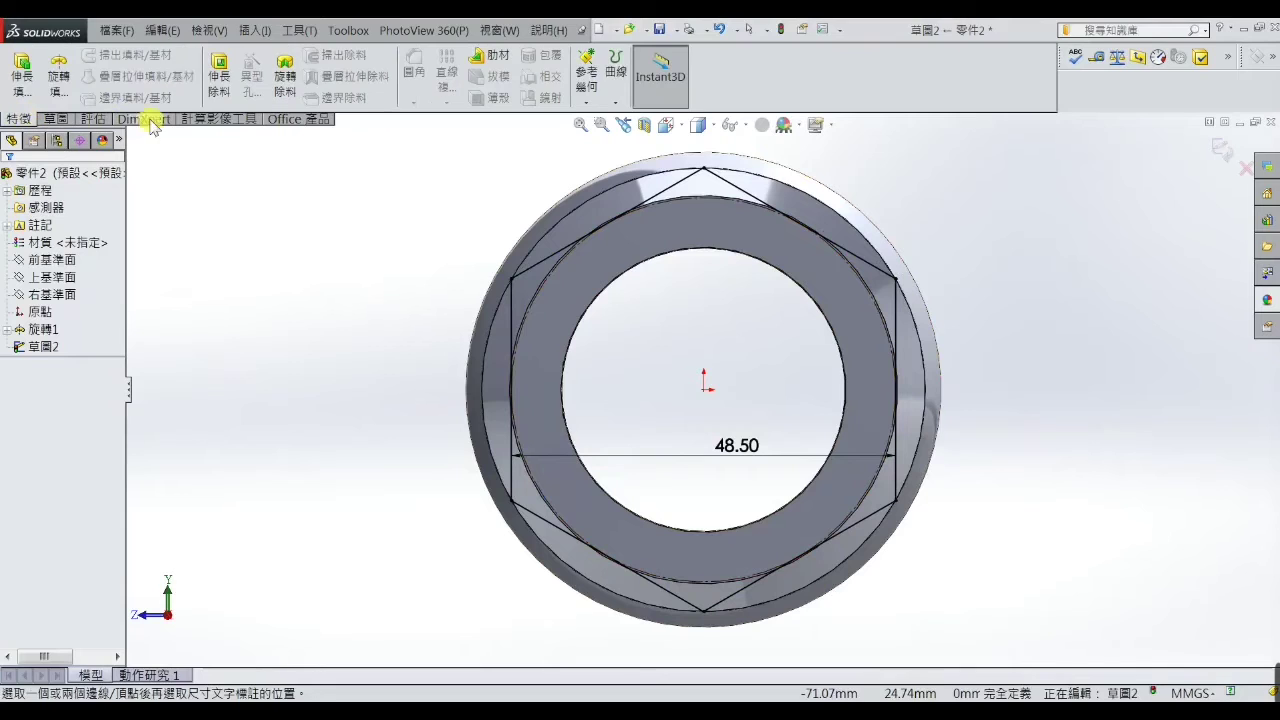
{"action": "left_click", "coordinate": [220, 72]}
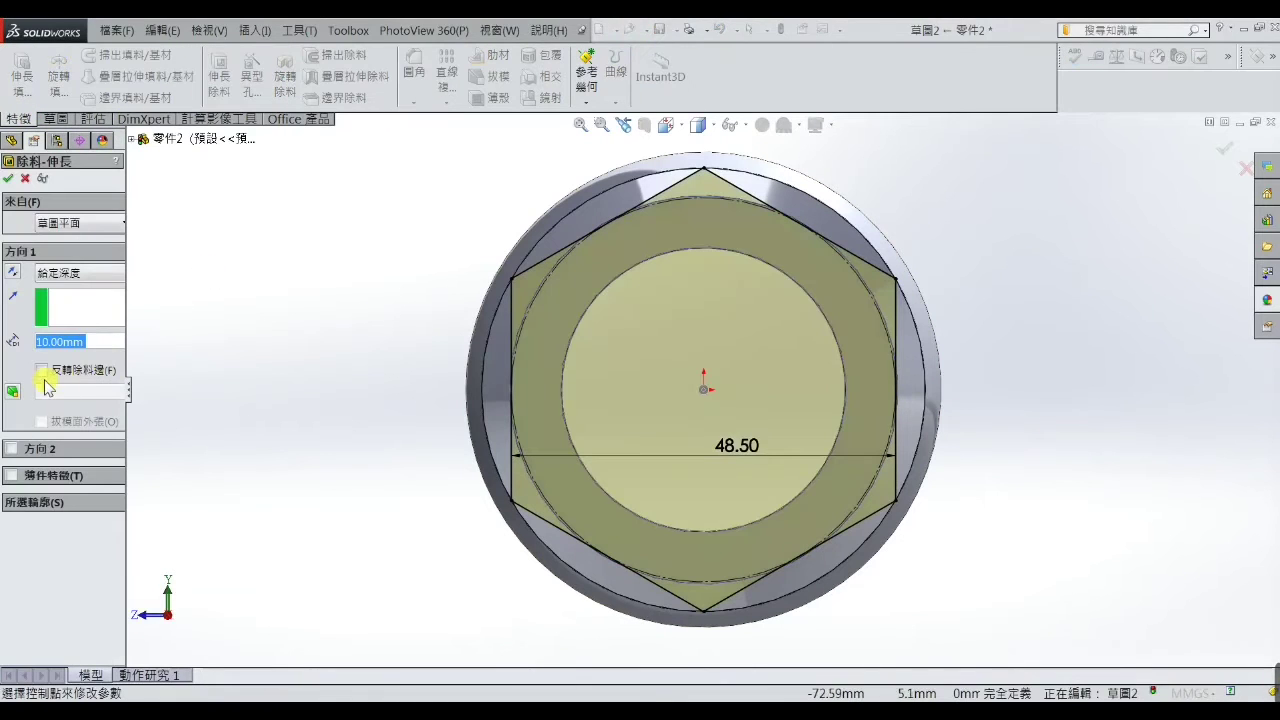
{"action": "left_click", "coordinate": [41, 372]}
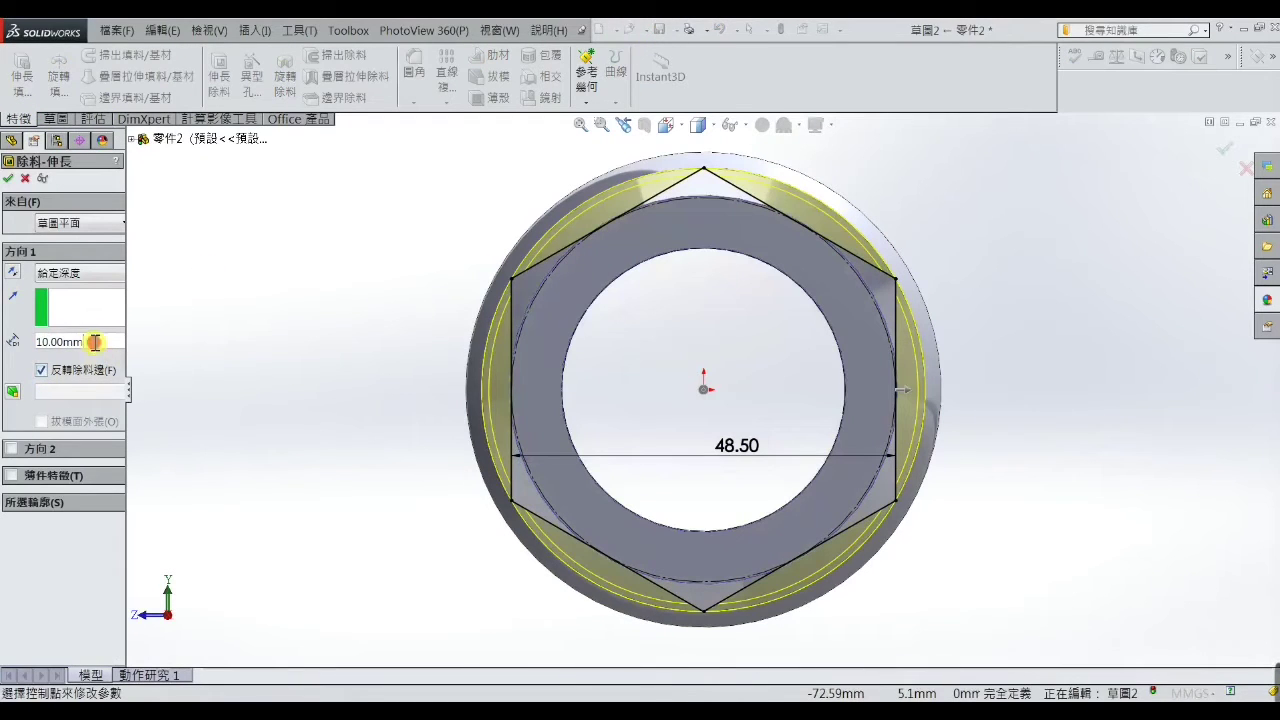
{"action": "left_click_drag", "start_coordinate": [94, 342], "coordinate": [15, 345]}
{"action": "type", "text": "12"}
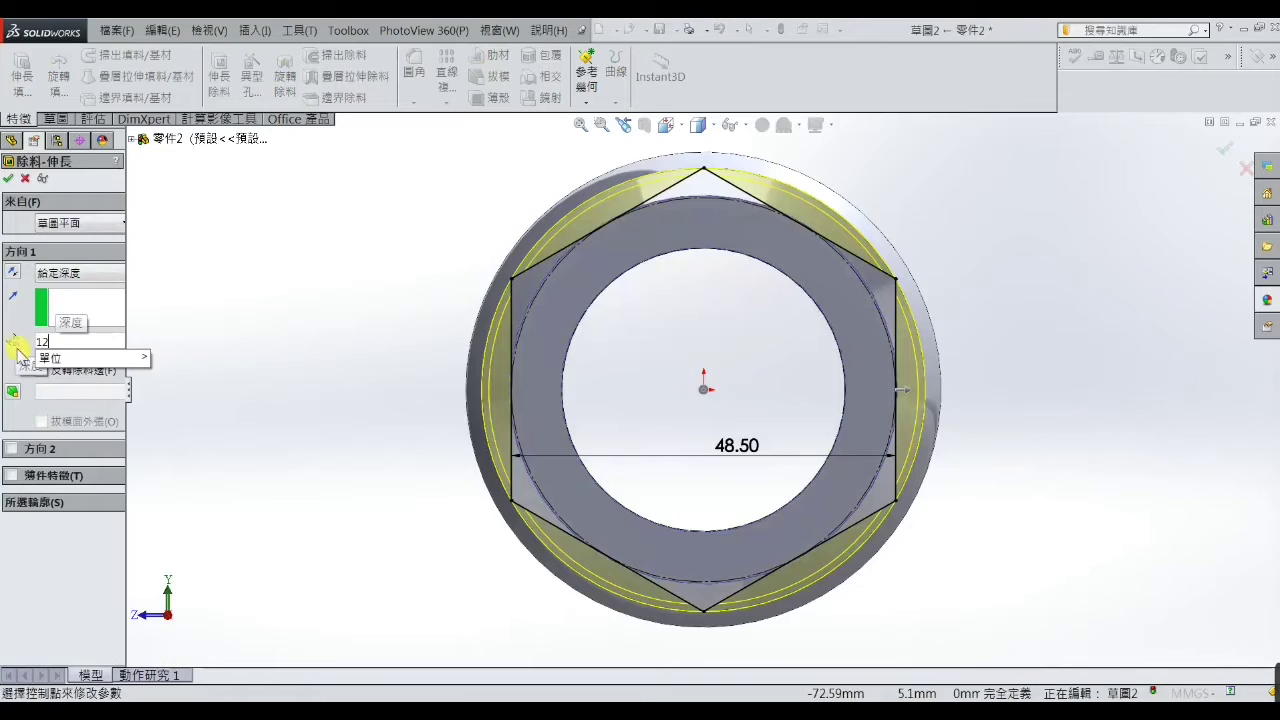
{"action": "mouse_move", "coordinate": [240, 366]}
{"action": "middle_mouse_down"}
{"action": "mouse_move", "coordinate": [294, 366]}
{"action": "mouse_move", "coordinate": [331, 389]}
{"action": "middle_mouse_up"}
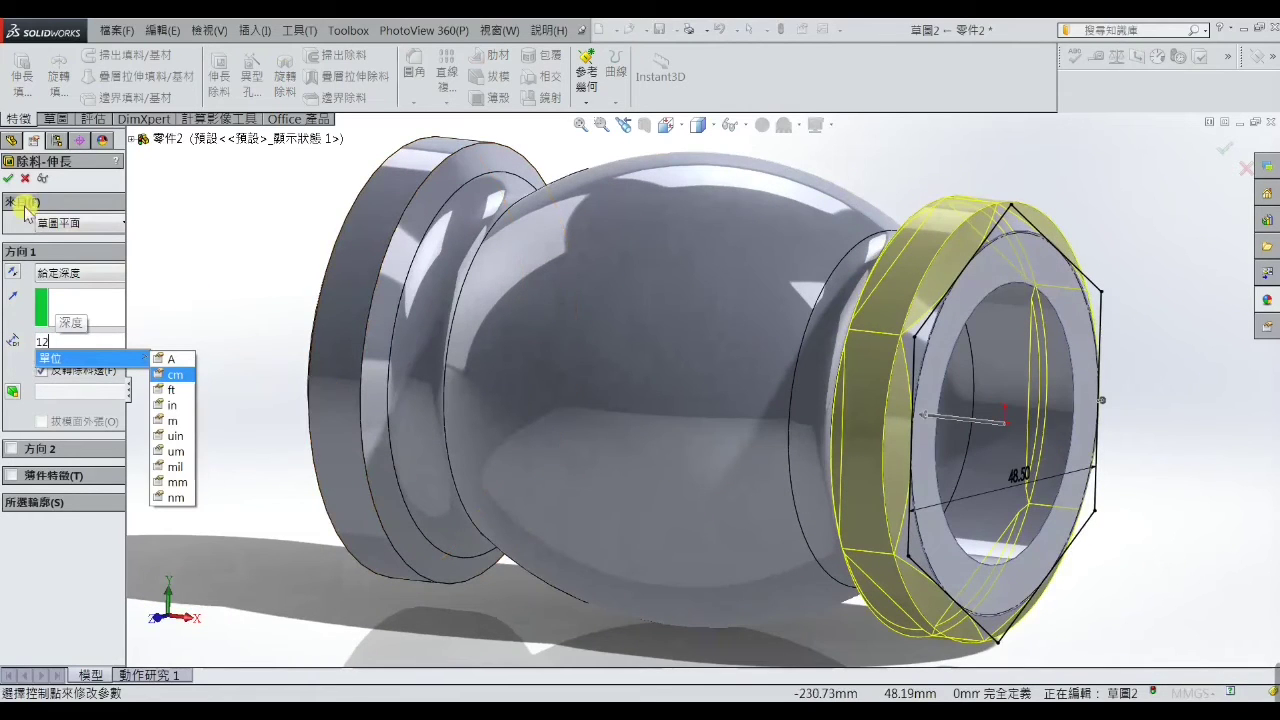
{"action": "key", "text": "Return"}
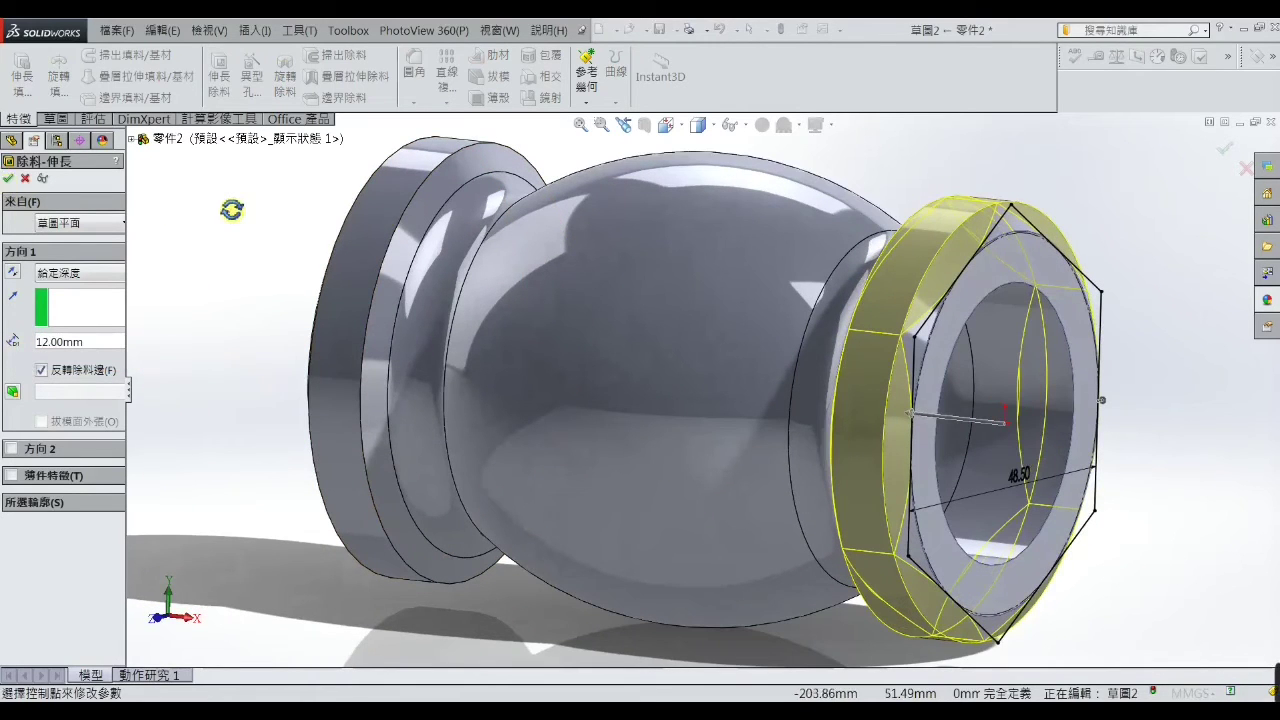
{"action": "left_click", "coordinate": [10, 179]}
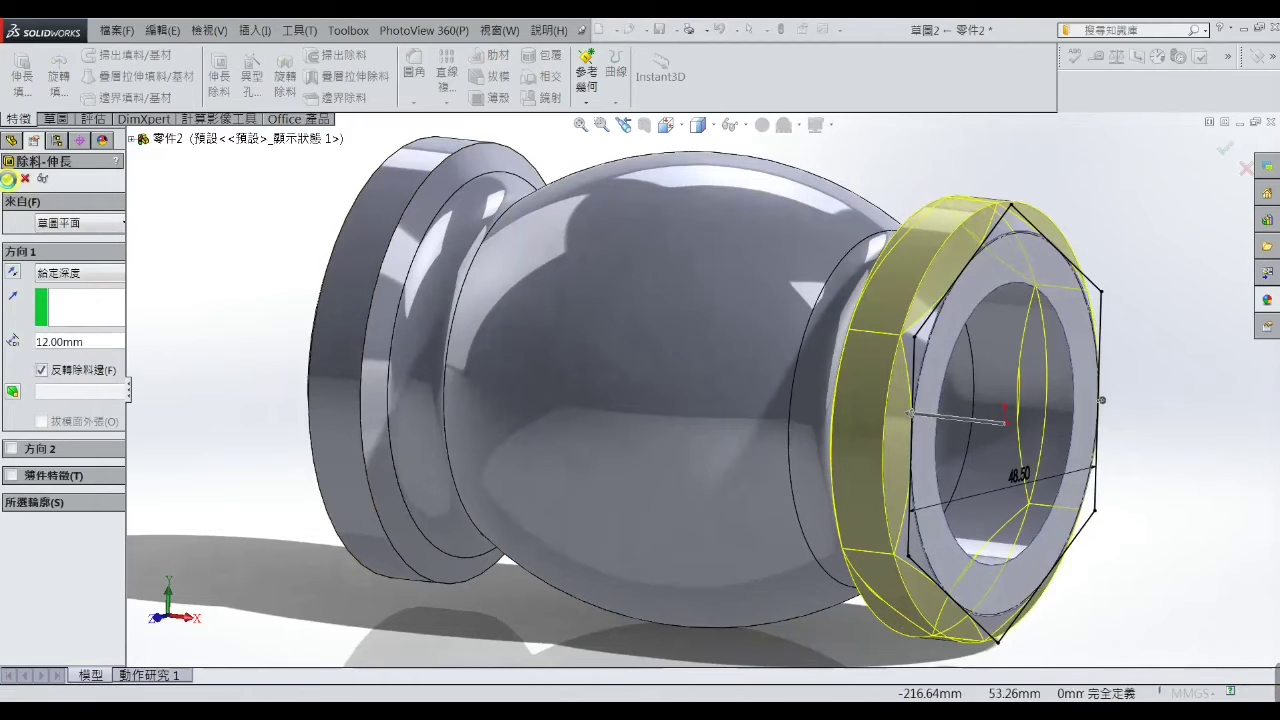
{"action": "mouse_move", "coordinate": [625, 397]}
{"action": "middle_mouse_down"}
{"action": "mouse_move", "coordinate": [709, 380]}
{"action": "mouse_move", "coordinate": [723, 434]}
{"action": "mouse_move", "coordinate": [655, 430]}
{"action": "middle_mouse_up"}
Mirror Cut-Extrude1 about the Right Plane to create Mirror1
{"action": "scroll", "coordinate": [655, 430], "scroll_direction": "up", "scroll_amount": 5}
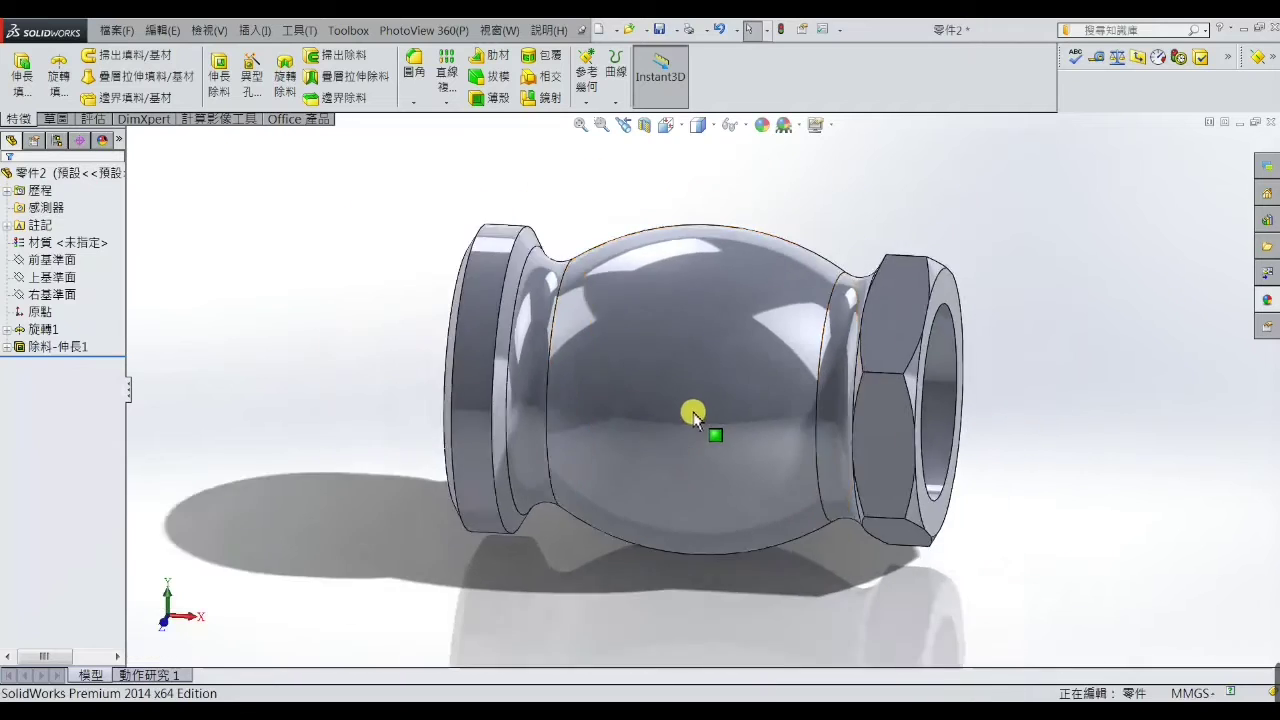
{"action": "scroll", "coordinate": [694, 414], "scroll_direction": "up", "scroll_amount": 2}
{"action": "left_click", "coordinate": [538, 97]}
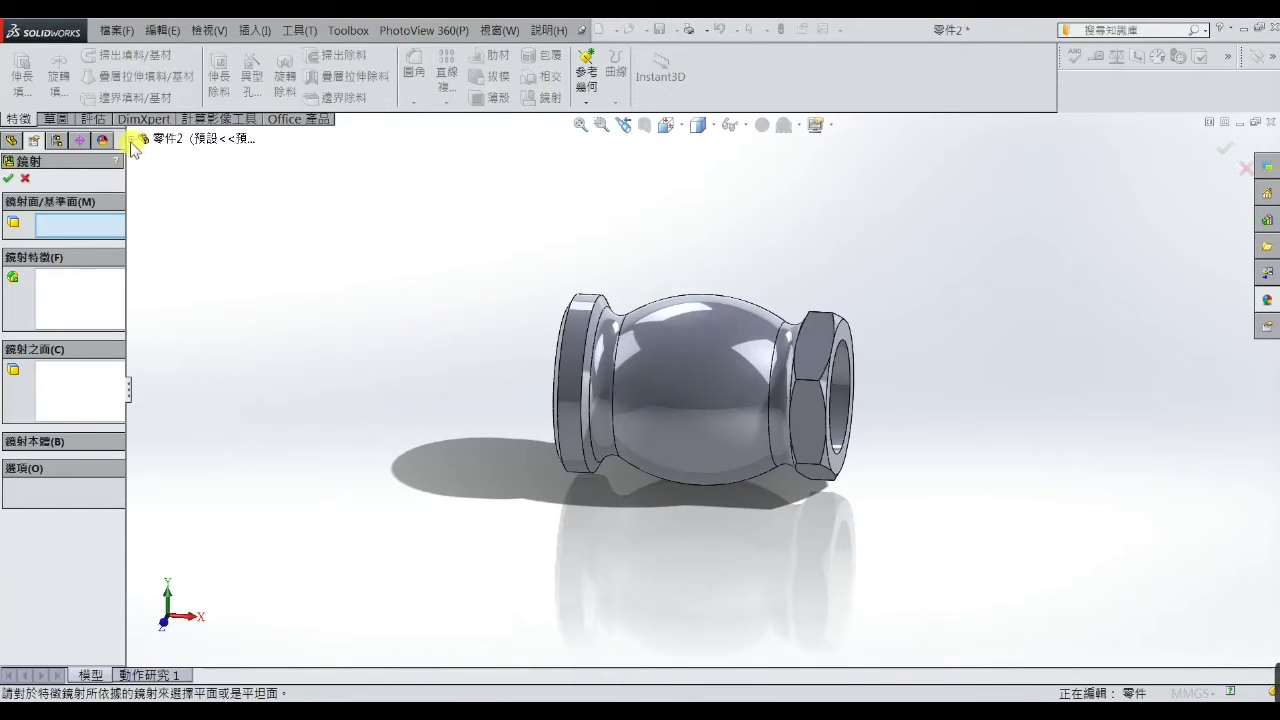
{"action": "left_click", "coordinate": [142, 139]}
{"action": "left_click", "coordinate": [189, 259]}
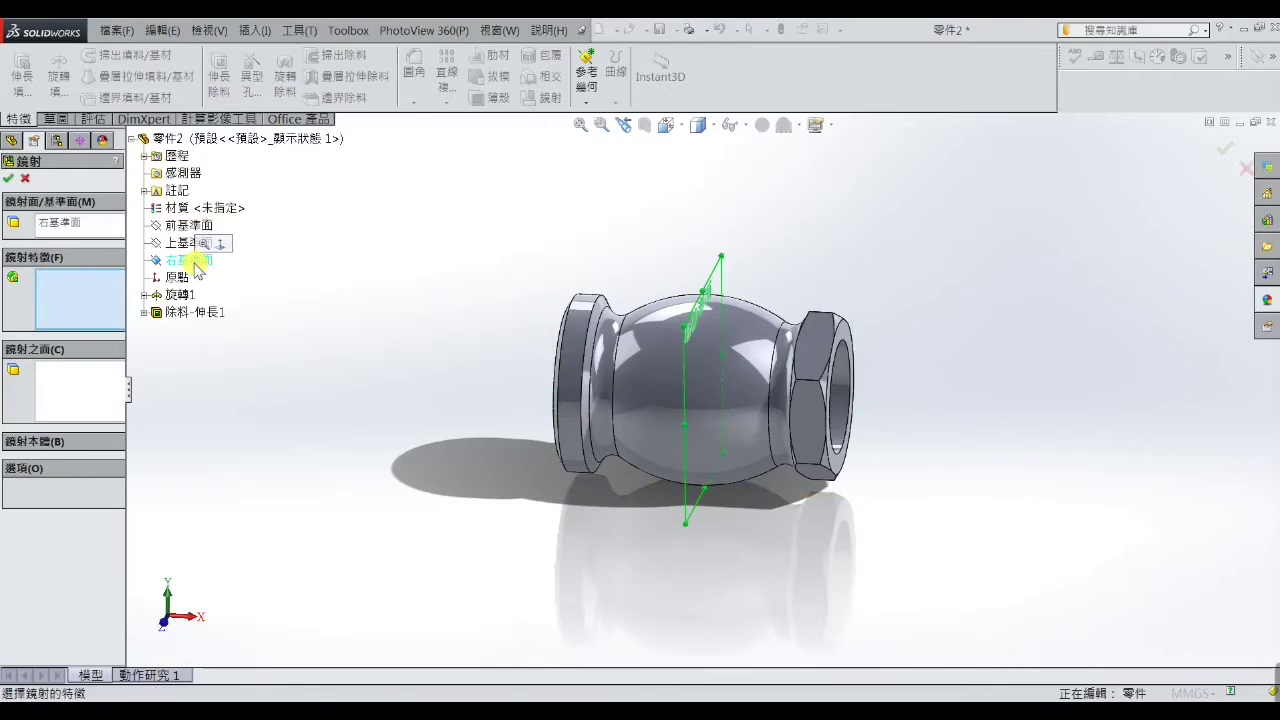
{"action": "left_click", "coordinate": [180, 313]}
{"action": "left_click", "coordinate": [160, 295]}
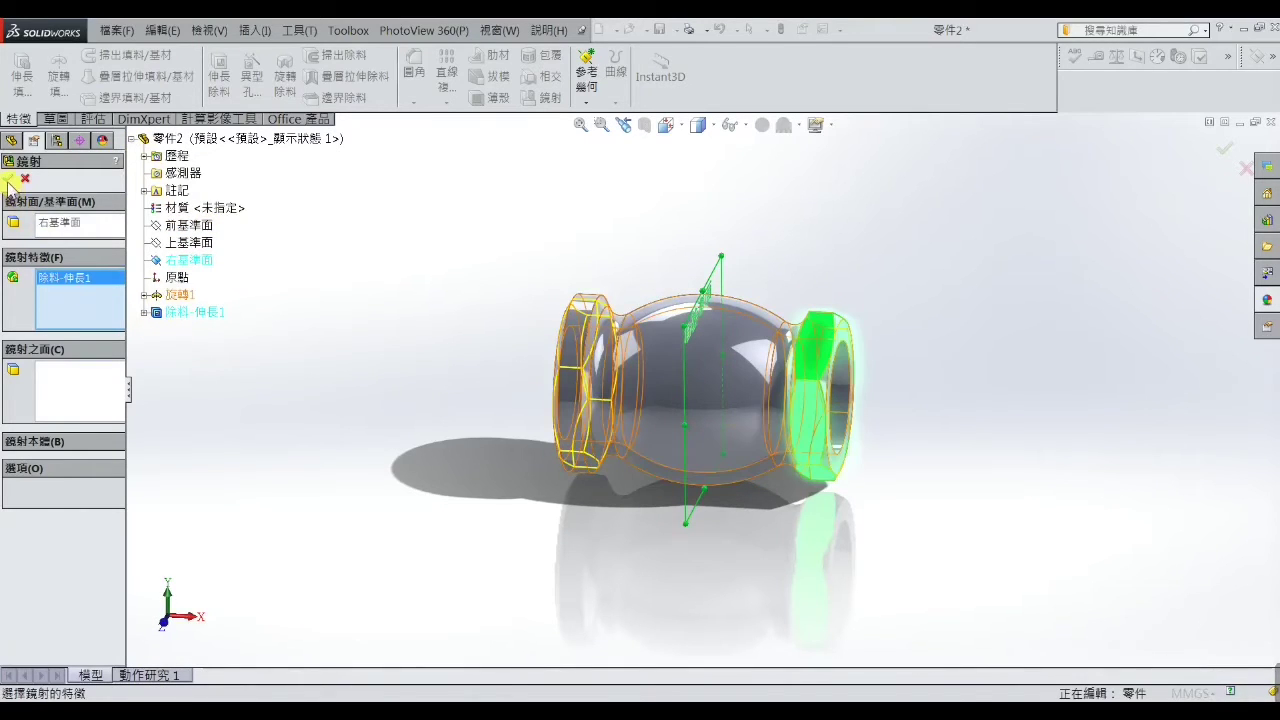
{"action": "left_click", "coordinate": [9, 180]}
{"action": "mouse_move", "coordinate": [274, 303]}
{"action": "middle_mouse_down"}
{"action": "mouse_move", "coordinate": [443, 289]}
{"action": "mouse_move", "coordinate": [475, 320]}
{"action": "mouse_move", "coordinate": [380, 351]}
{"action": "middle_mouse_up"}
{"action": "key", "text": "f"}
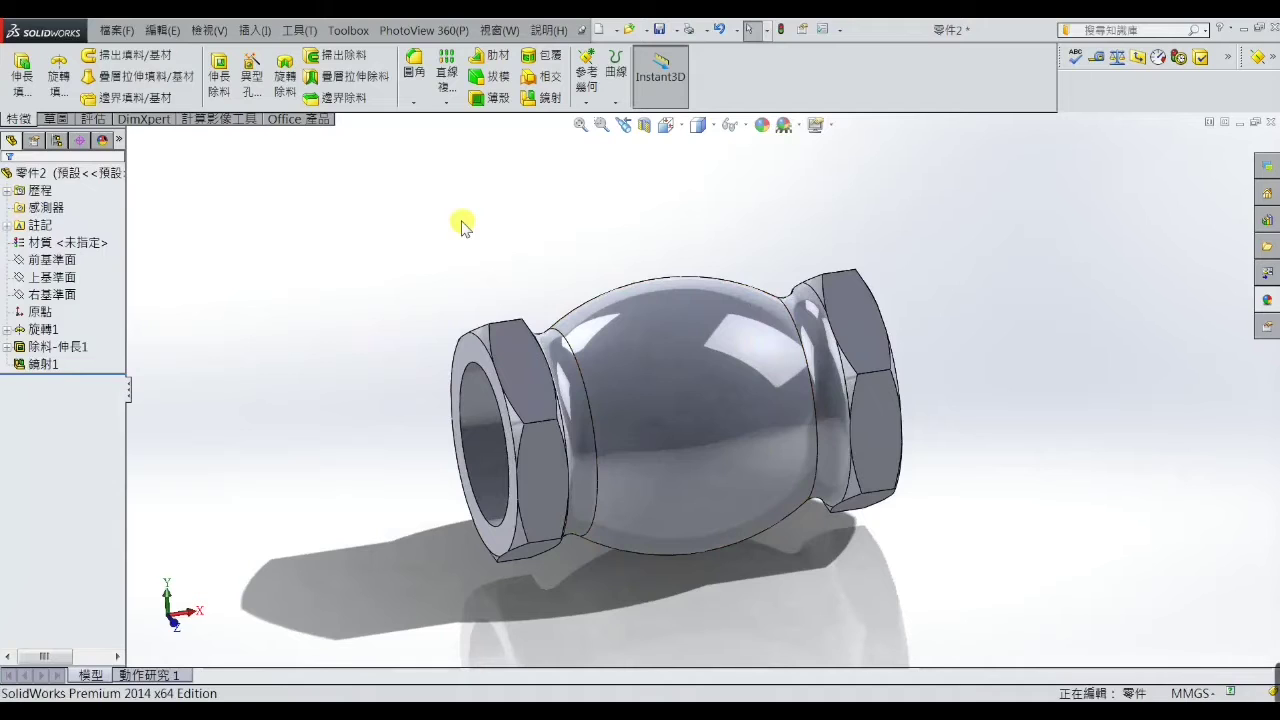
Create Plane1 as a reference plane offset 38 mm from the Top Plane
{"action": "left_click", "coordinate": [586, 101]}
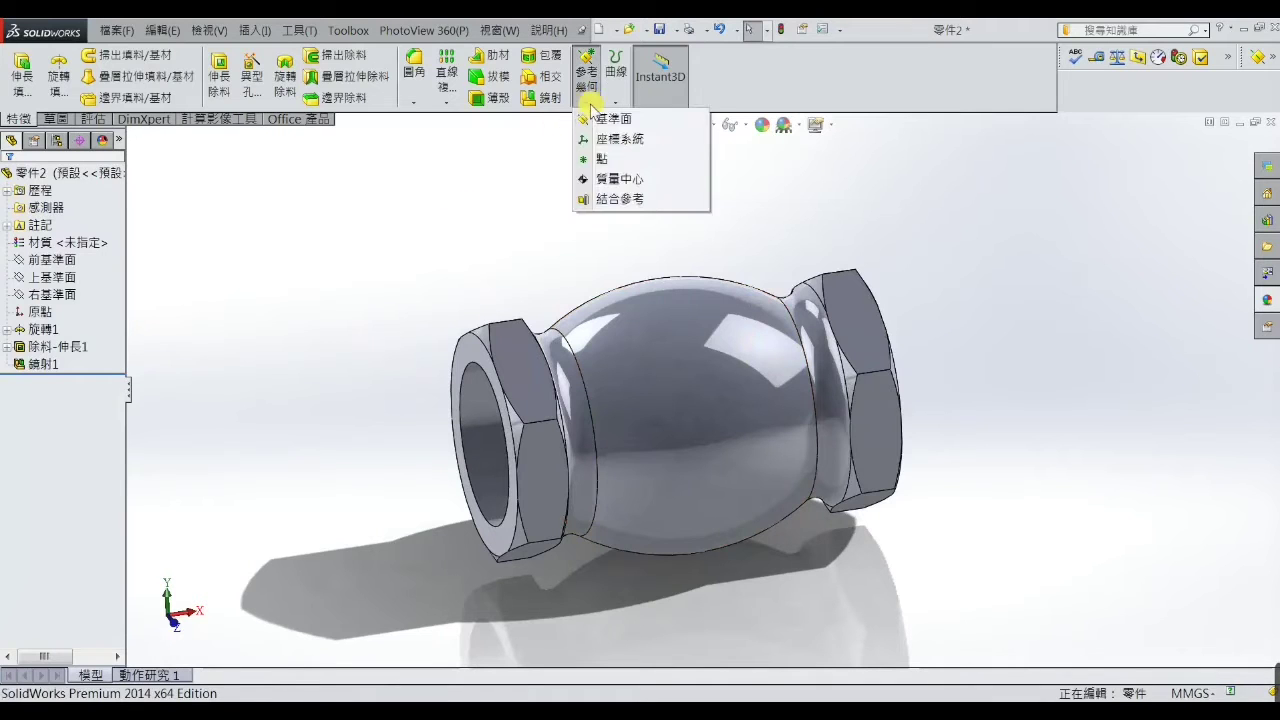
{"action": "left_click", "coordinate": [594, 120]}
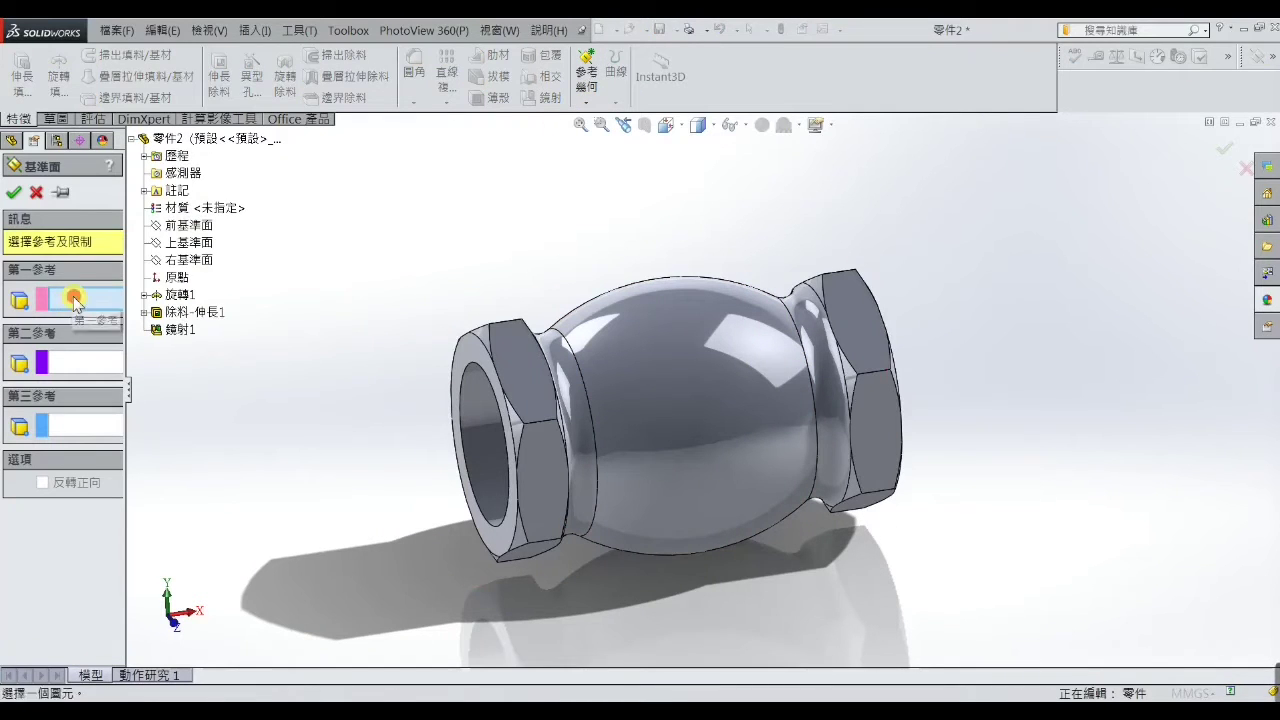
{"action": "left_click", "coordinate": [189, 243]}
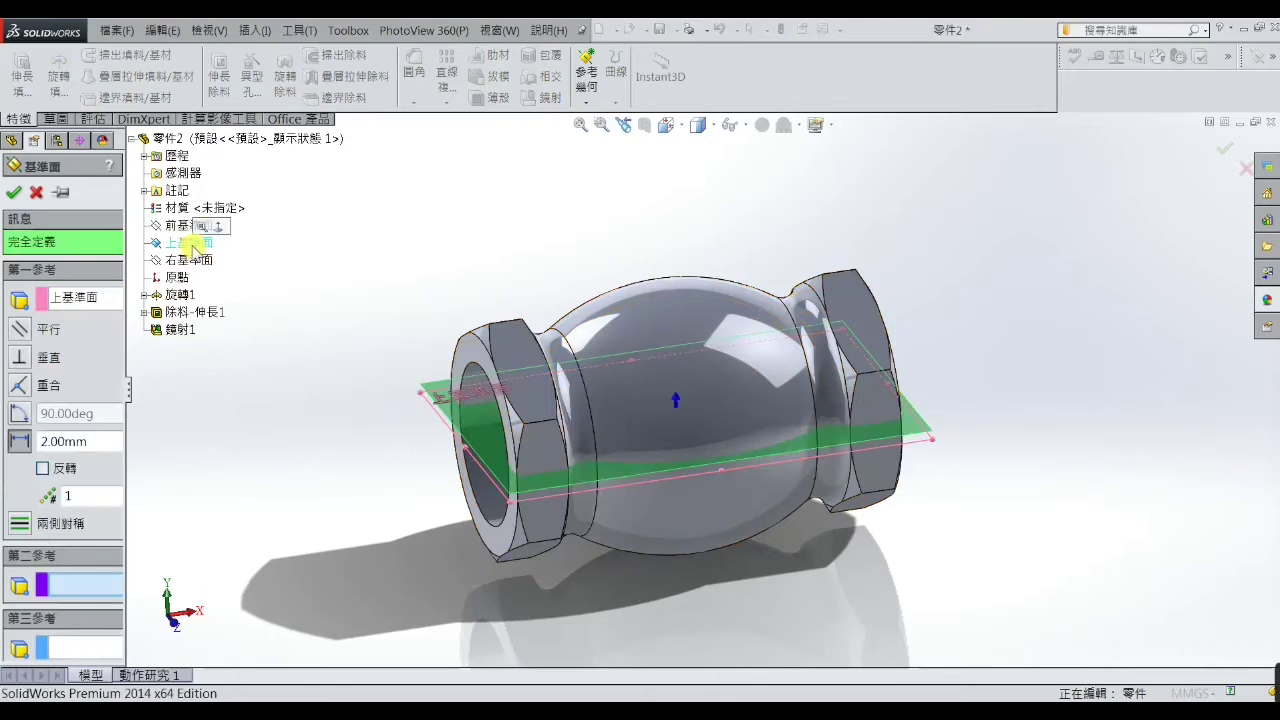
{"action": "double_click", "coordinate": [96, 443]}
{"action": "type", "text": "38"}
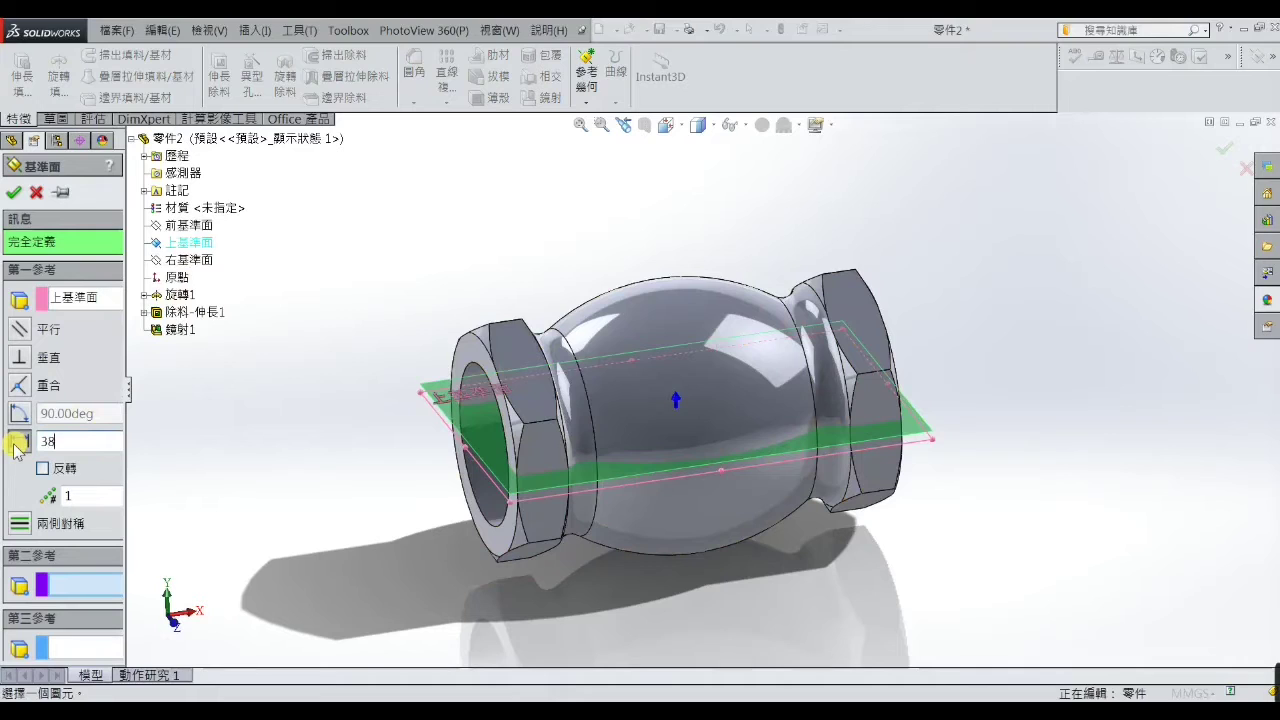
{"action": "key", "text": "Return"}
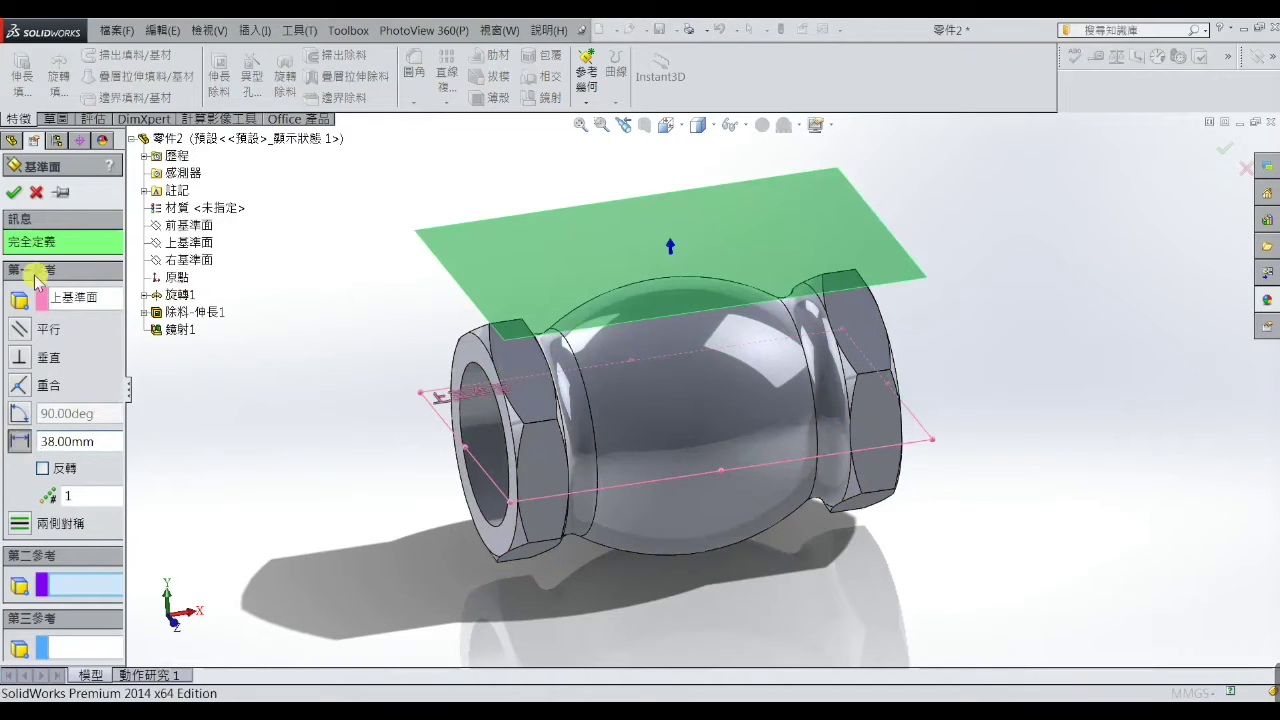
{"action": "left_click", "coordinate": [13, 192]}
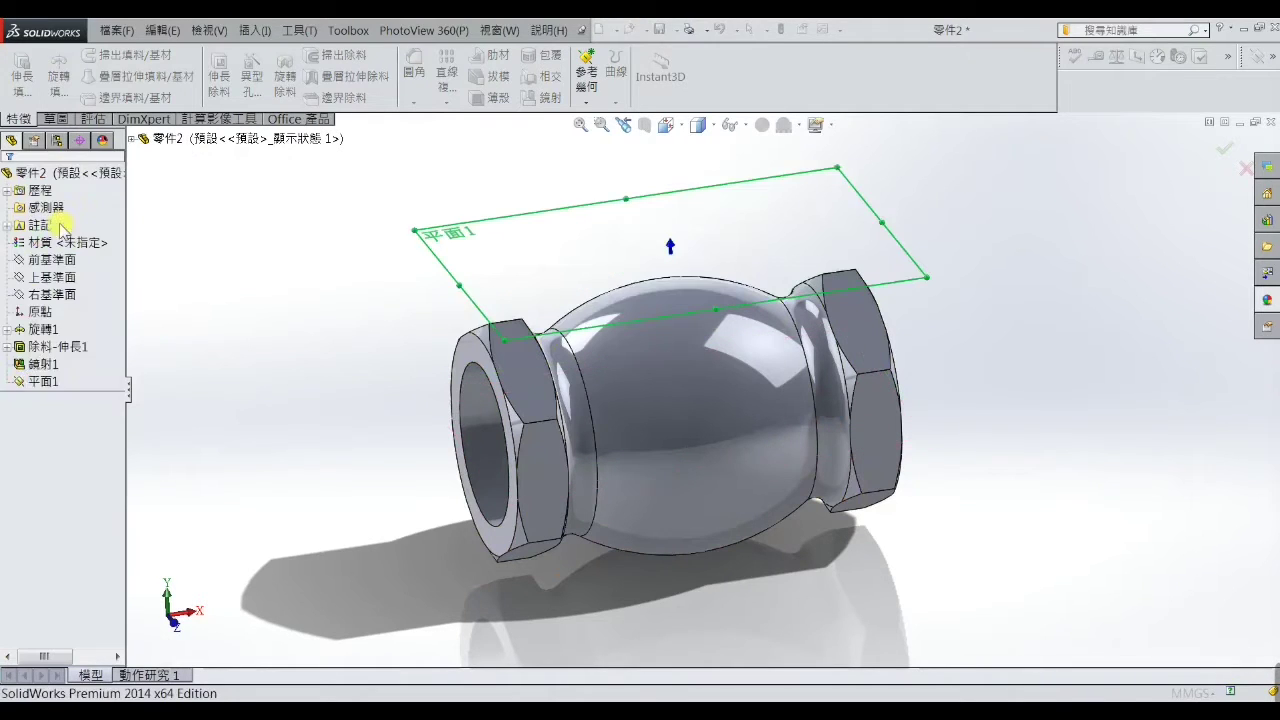
{"action": "left_click", "coordinate": [656, 218]}
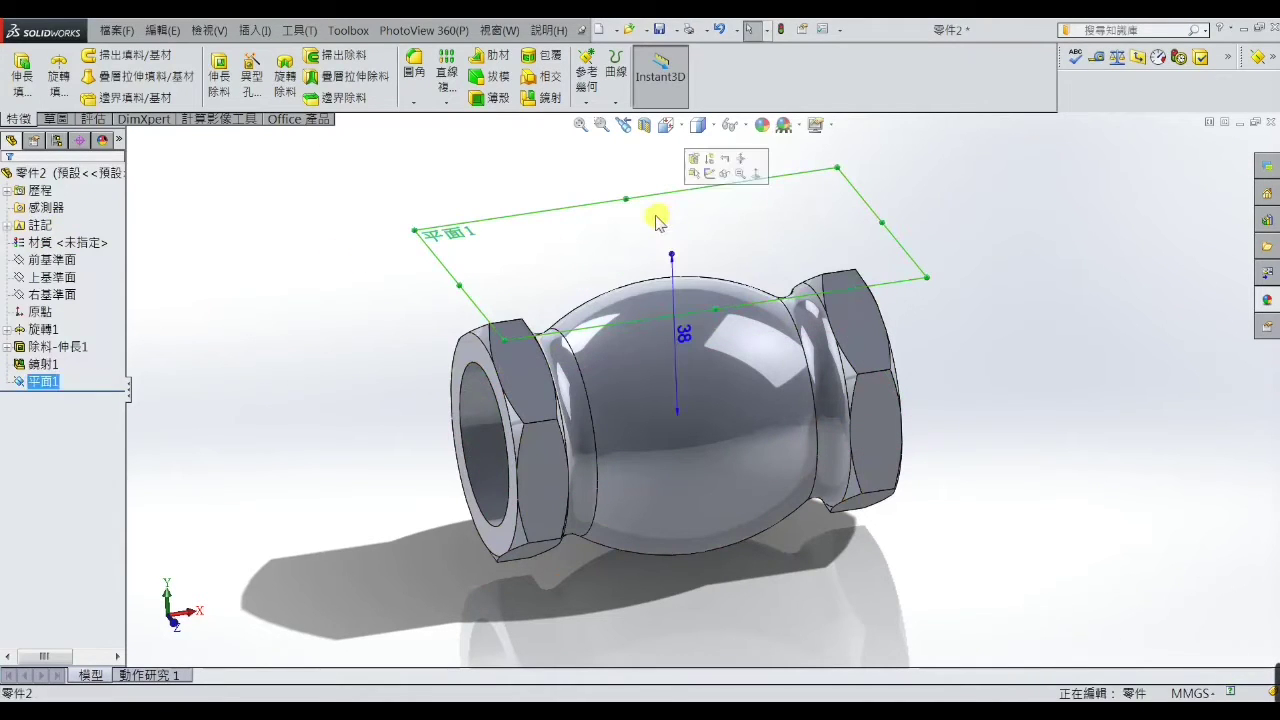
Start a sketch on Plane1, view it Normal To, and draw two circles centred on the origin
{"action": "left_click", "coordinate": [710, 175]}
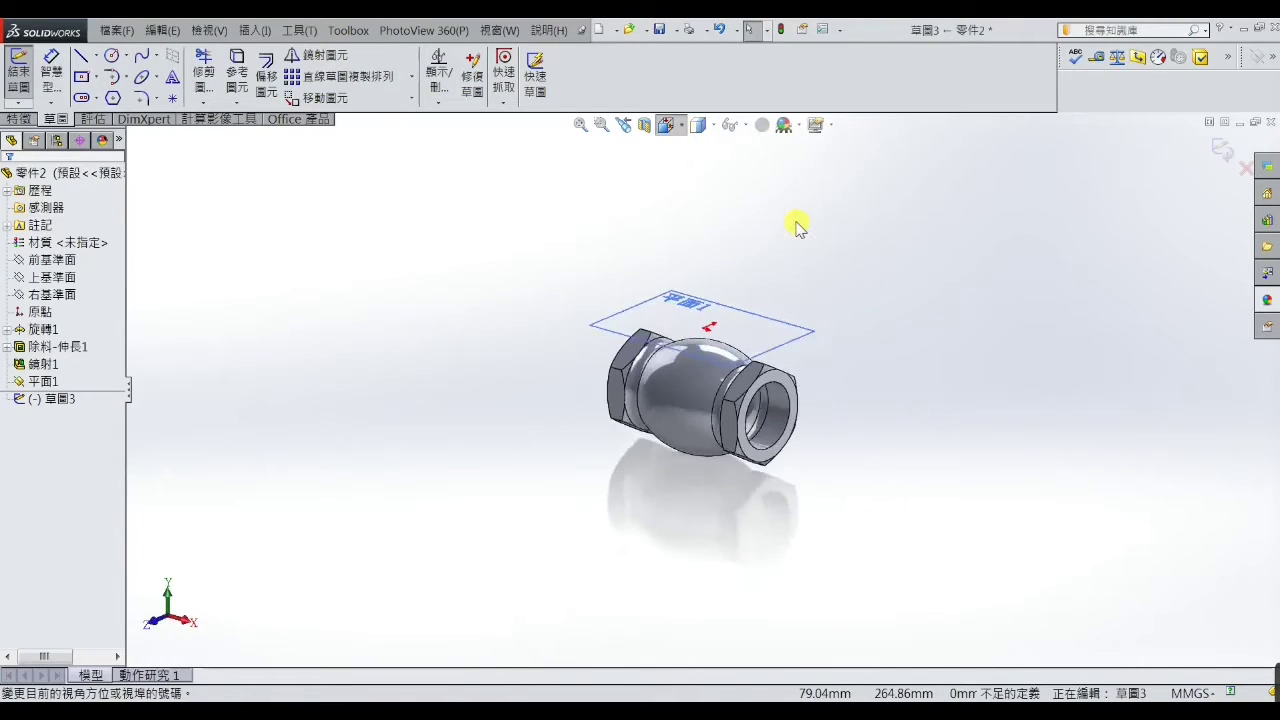
{"action": "key", "text": "space"}
{"action": "left_click", "coordinate": [757, 220]}
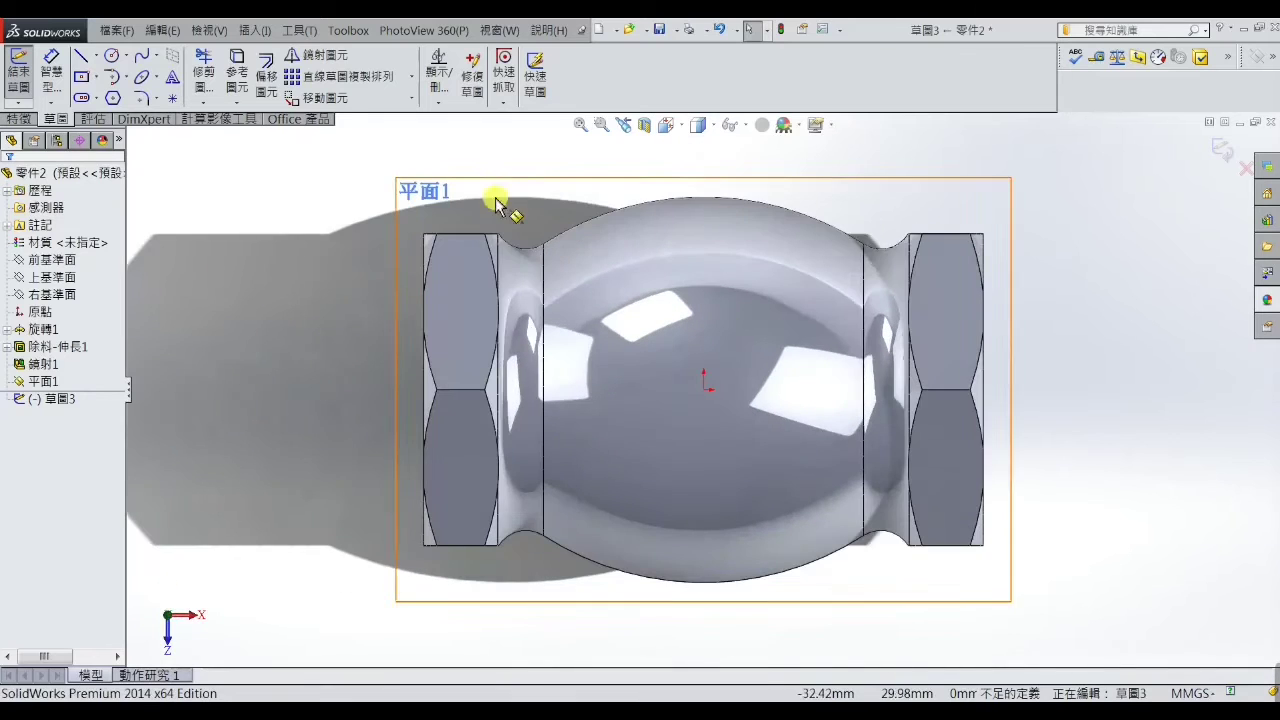
{"action": "left_click", "coordinate": [113, 57]}
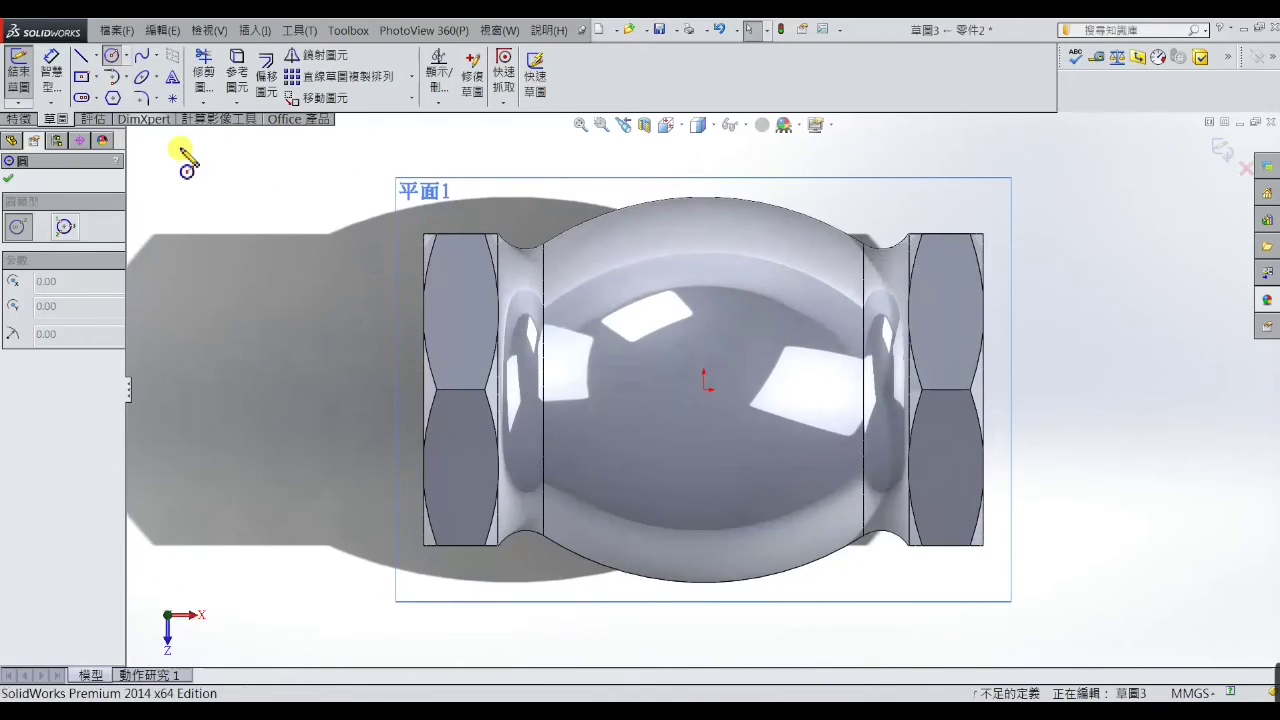
{"action": "left_click", "coordinate": [704, 388]}
{"action": "left_click", "coordinate": [811, 251]}
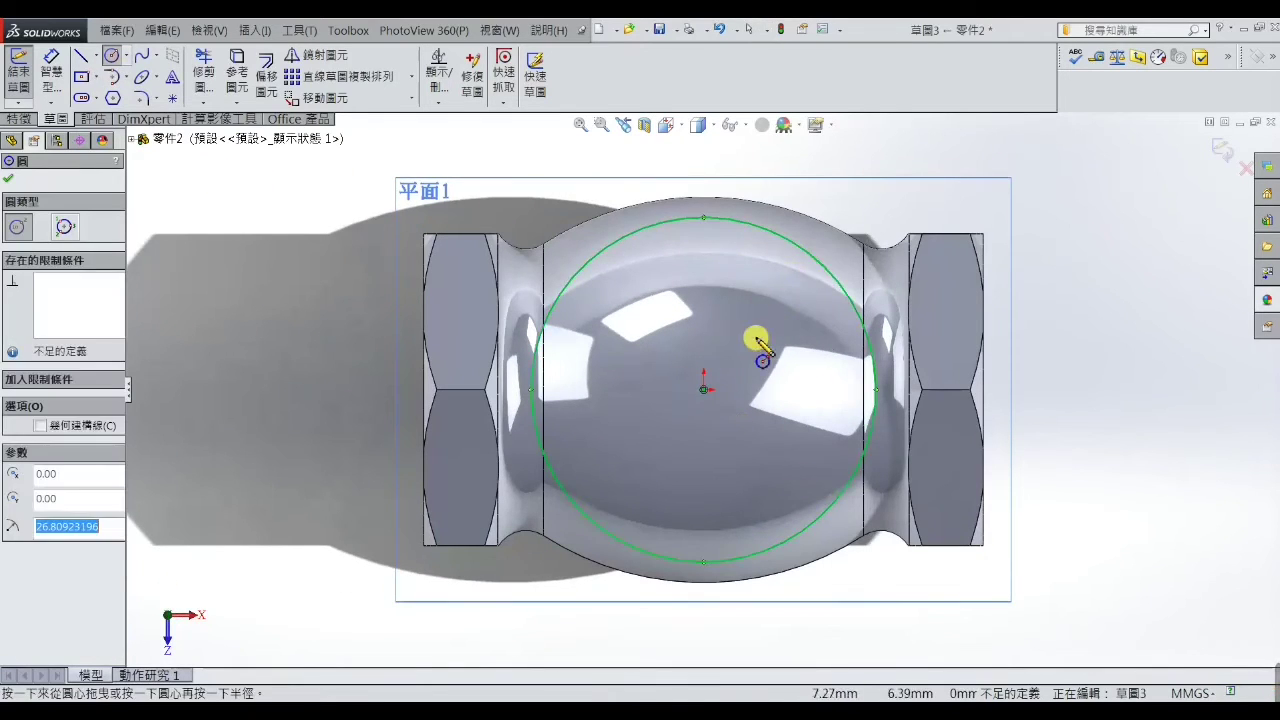
{"action": "left_click", "coordinate": [705, 390]}
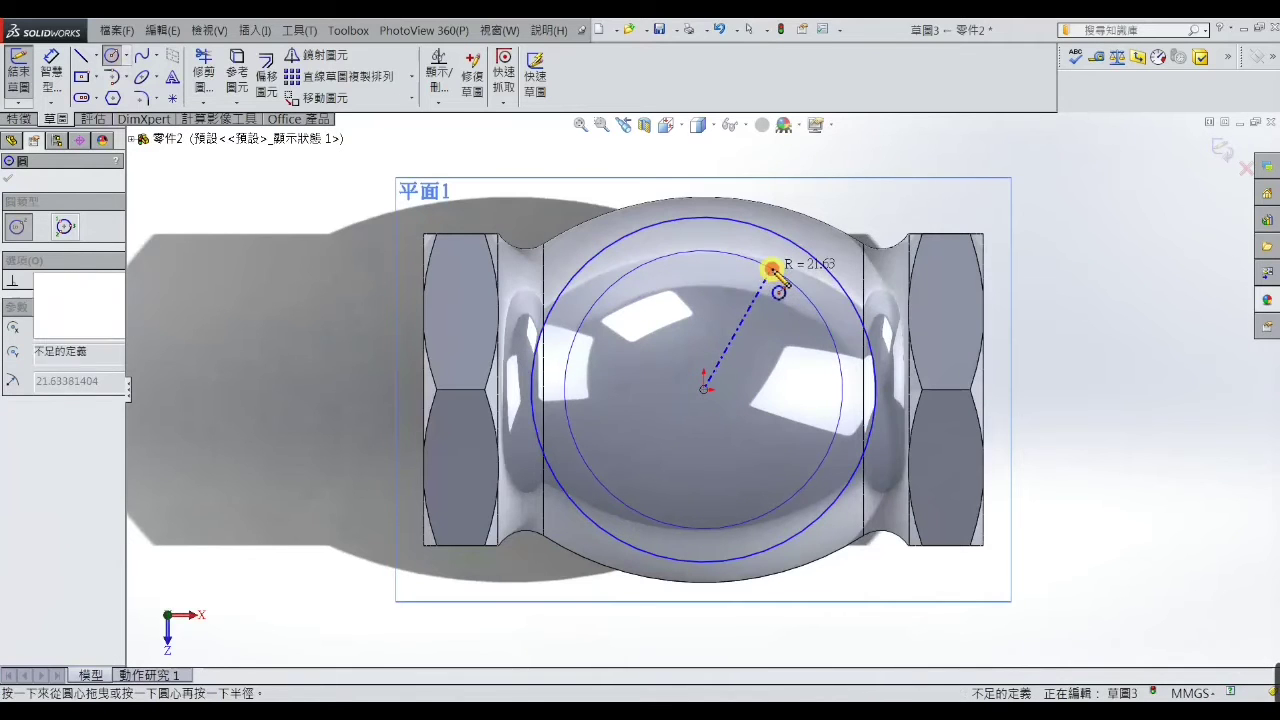
{"action": "left_click", "coordinate": [771, 266]}
{"action": "right_click", "coordinate": [776, 172]}
{"action": "left_click", "coordinate": [805, 185]}
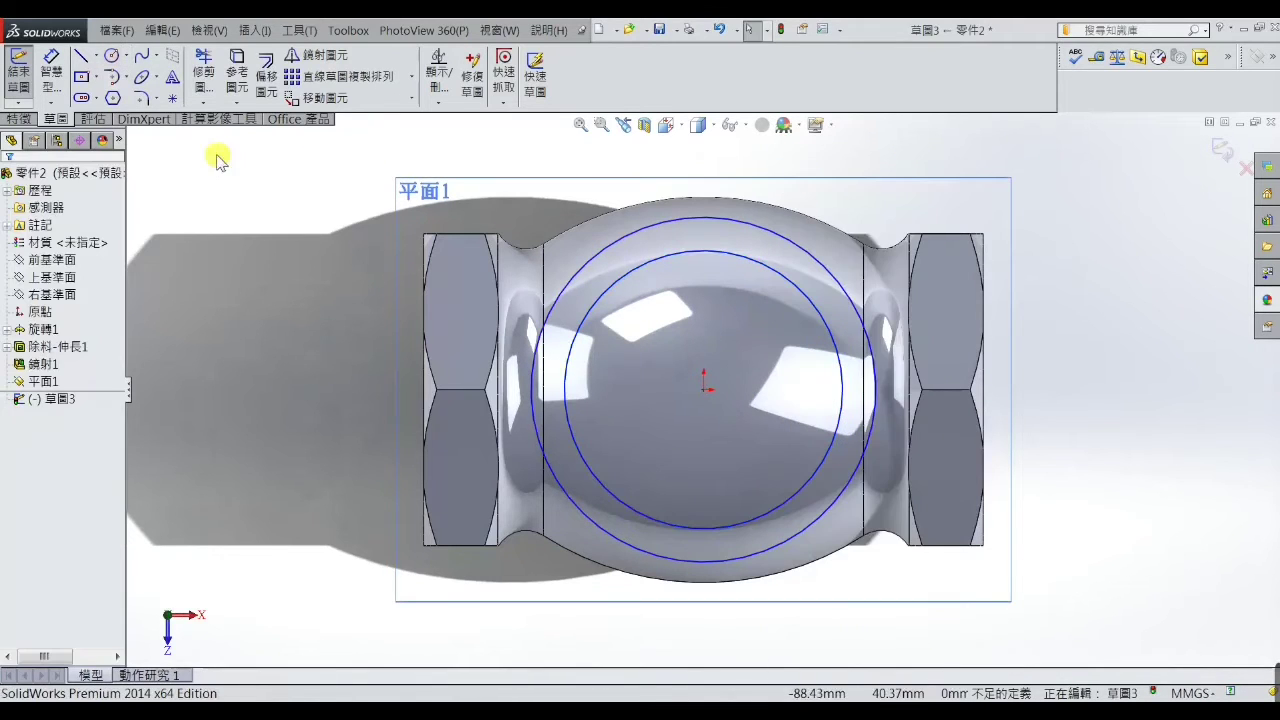
Dimension the outer circle to Ø50 and the inner circle to Ø42.5
{"action": "left_click", "coordinate": [822, 258]}
{"action": "left_click", "coordinate": [829, 245]}
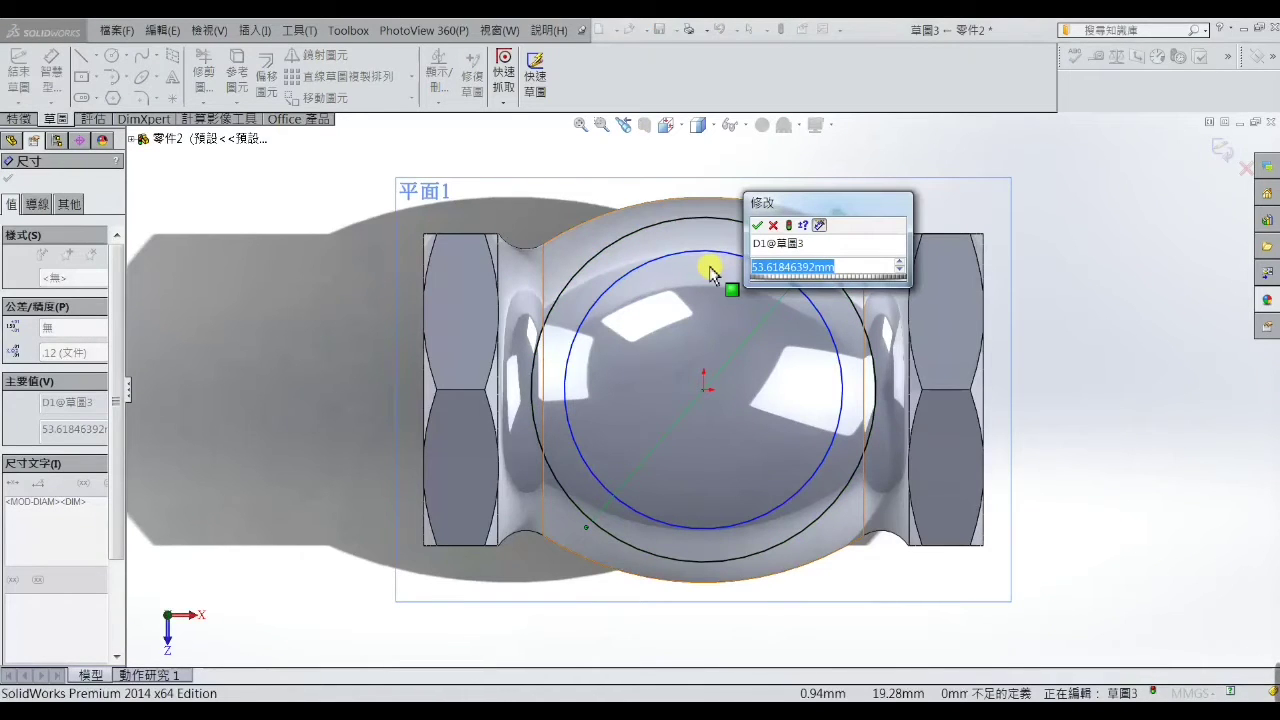
{"action": "type", "text": "50"}
{"action": "key", "text": "Return"}
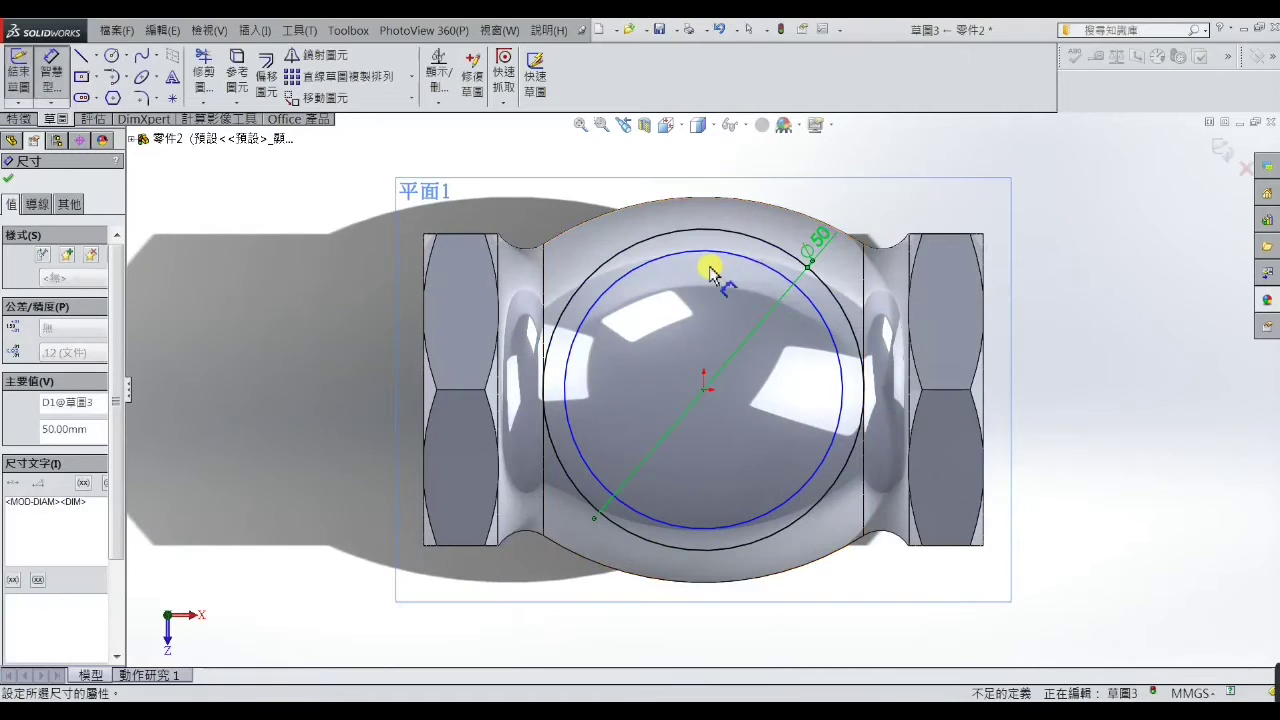
{"action": "left_click", "coordinate": [773, 273]}
{"action": "left_click", "coordinate": [757, 288]}
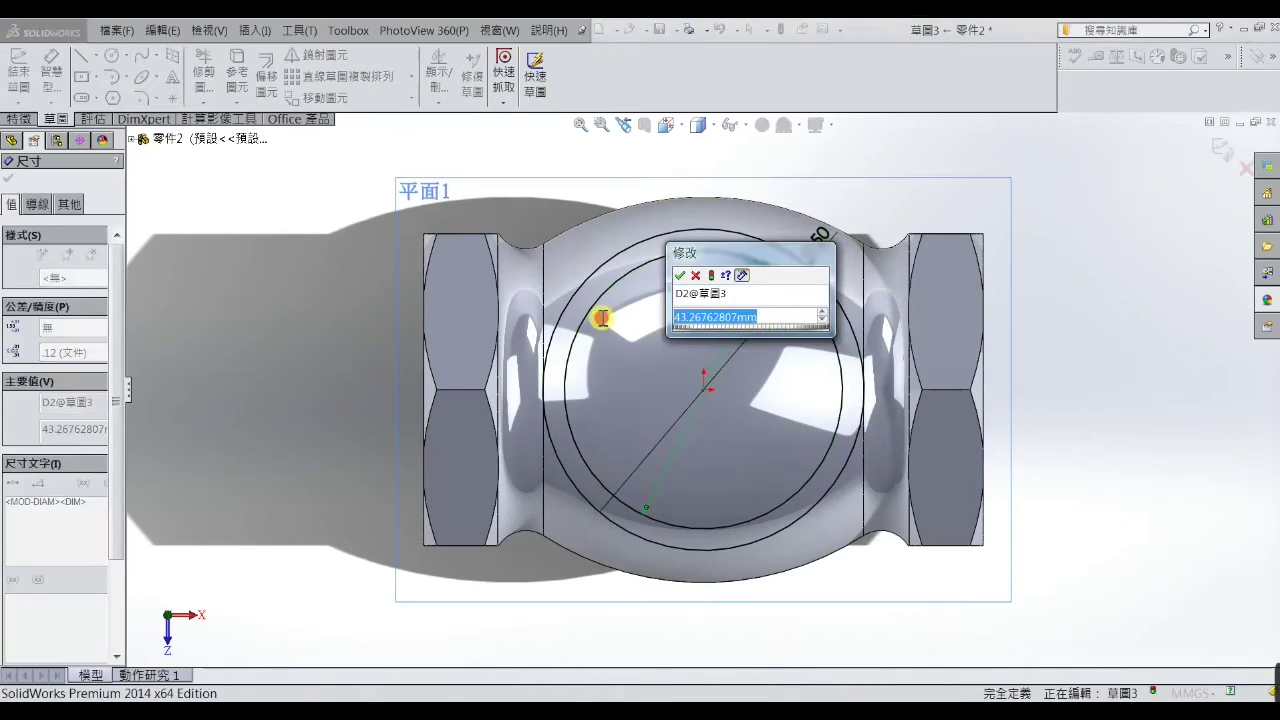
{"action": "type", "text": "42"}
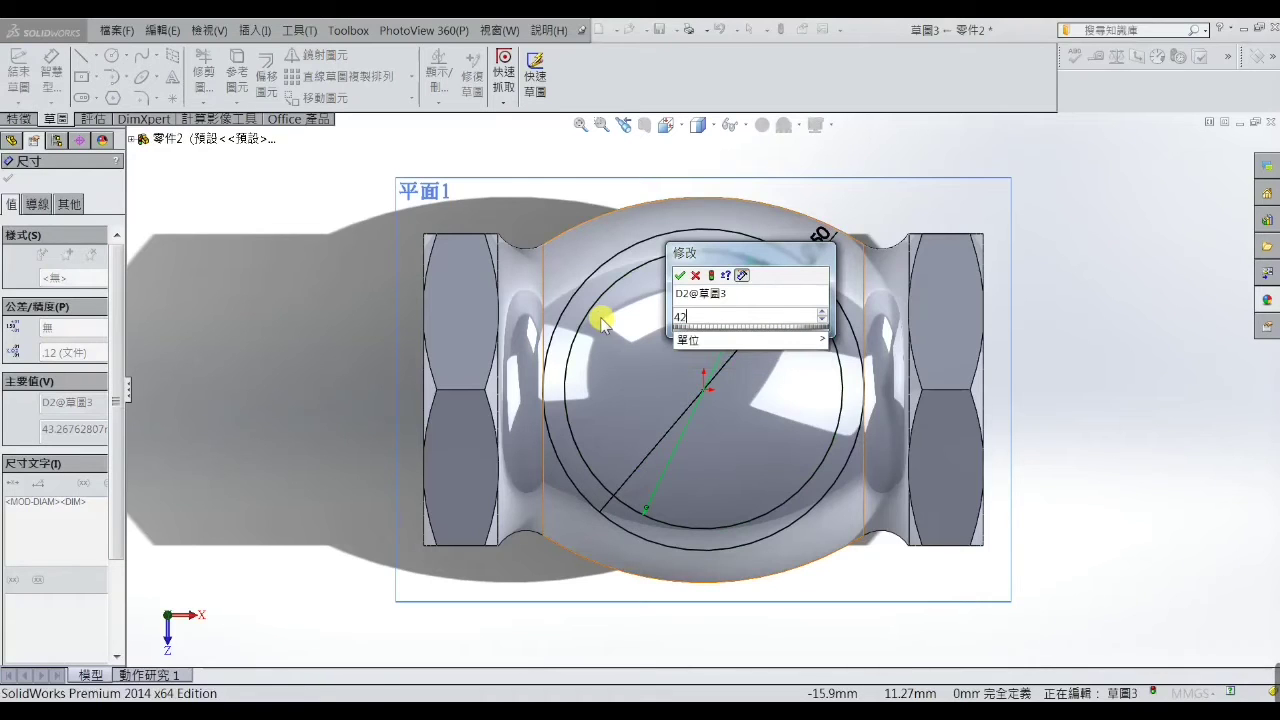
{"action": "type", "text": ".5"}
{"action": "key", "text": "Return"}
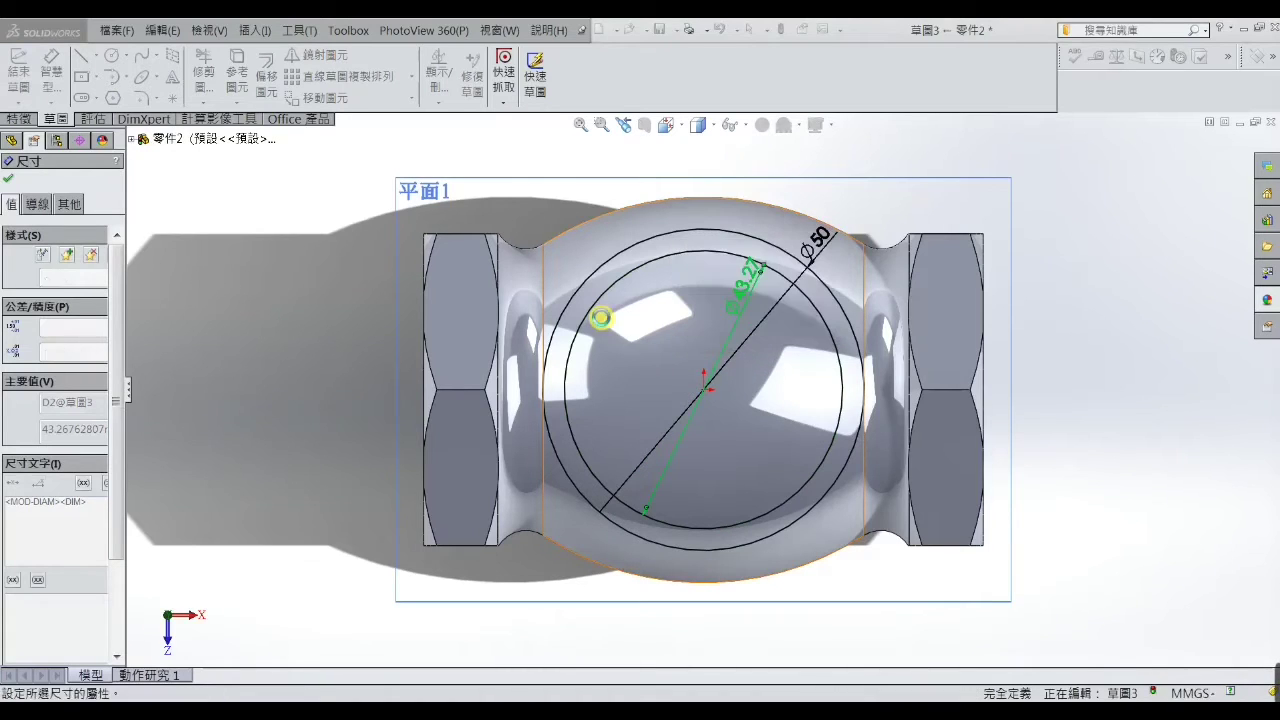
Extrude the ring sketch as a boss with end condition Up To Body, limited by the Mirror1 body
{"action": "left_click", "coordinate": [28, 118]}
{"action": "left_click", "coordinate": [22, 76]}
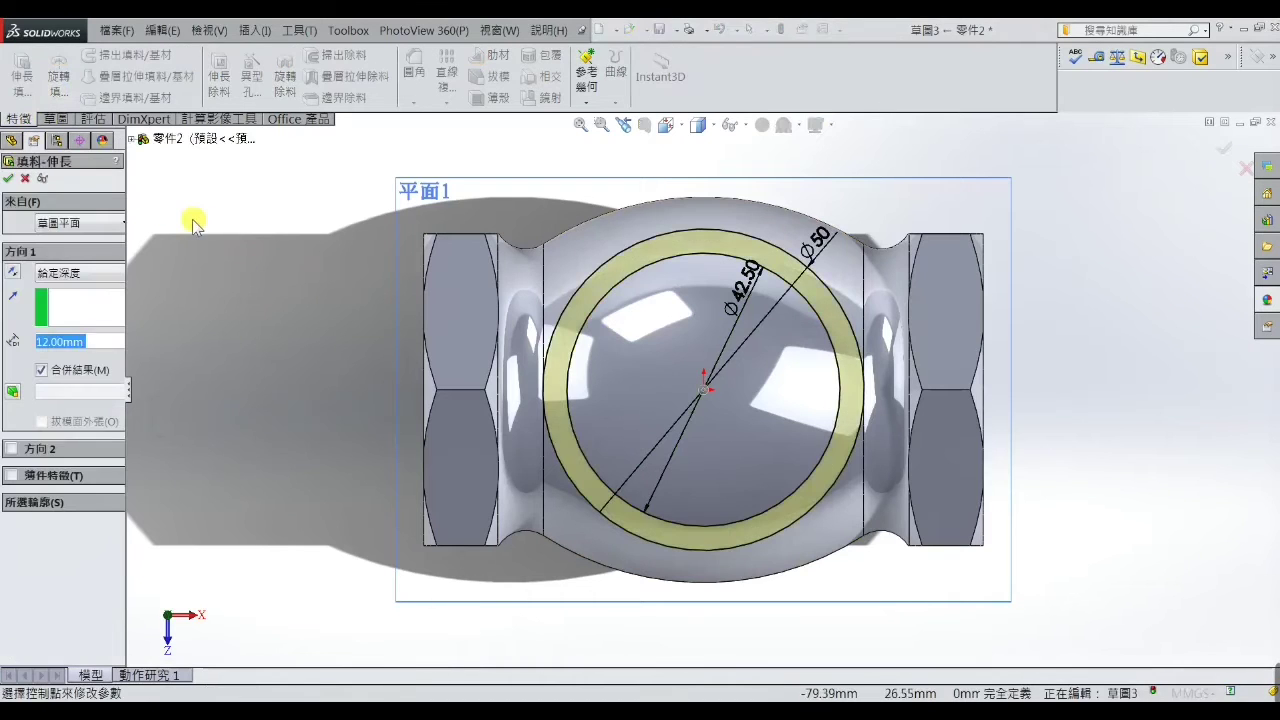
{"action": "left_click", "coordinate": [108, 274]}
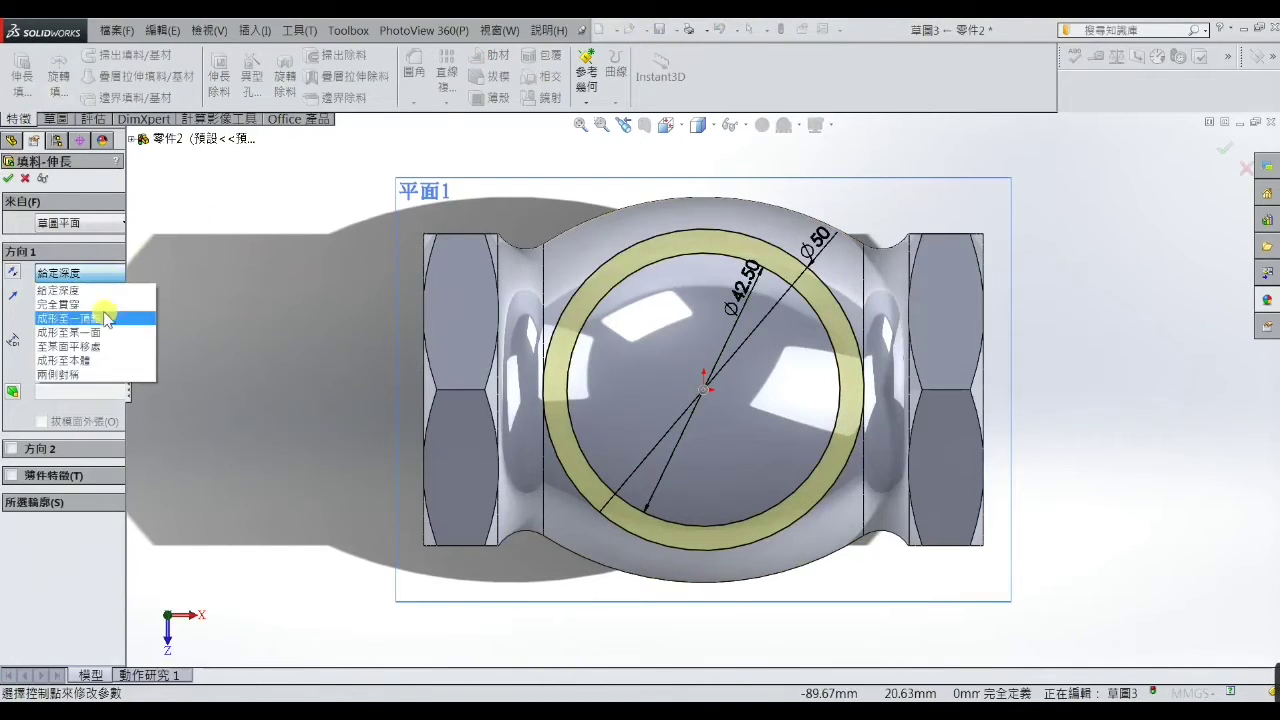
{"action": "left_click", "coordinate": [94, 362]}
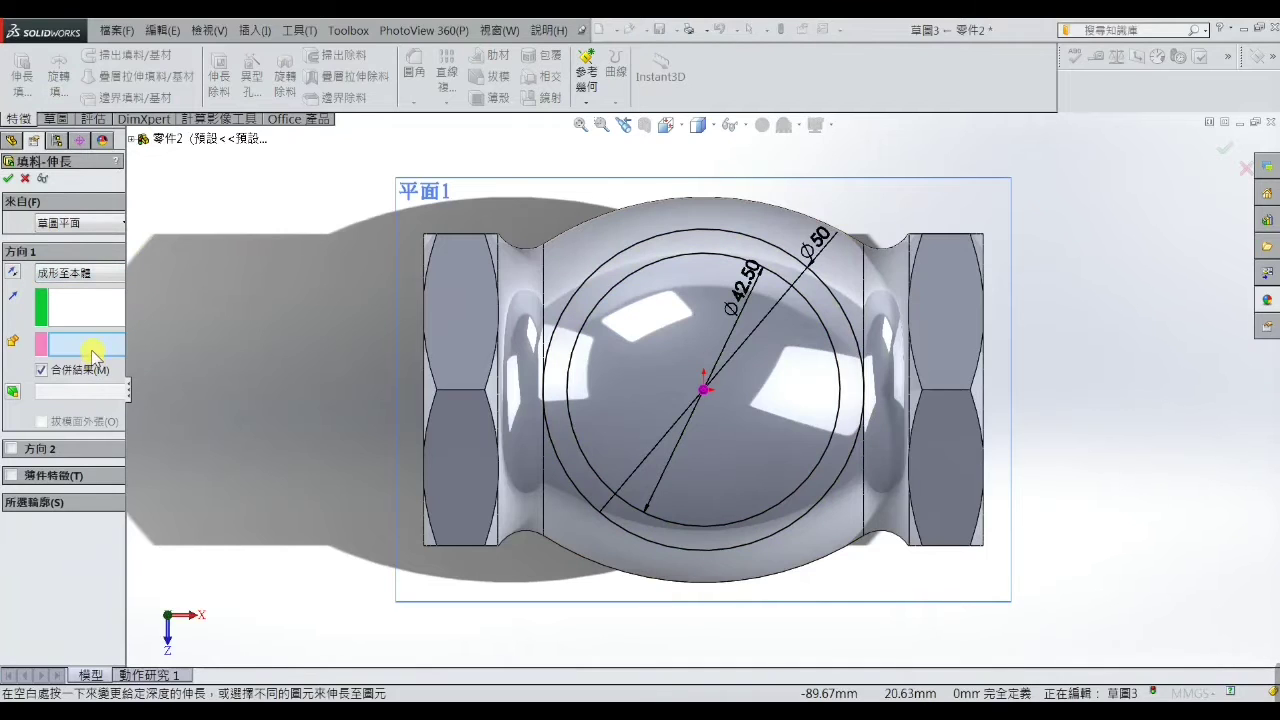
{"action": "left_click", "coordinate": [536, 416]}
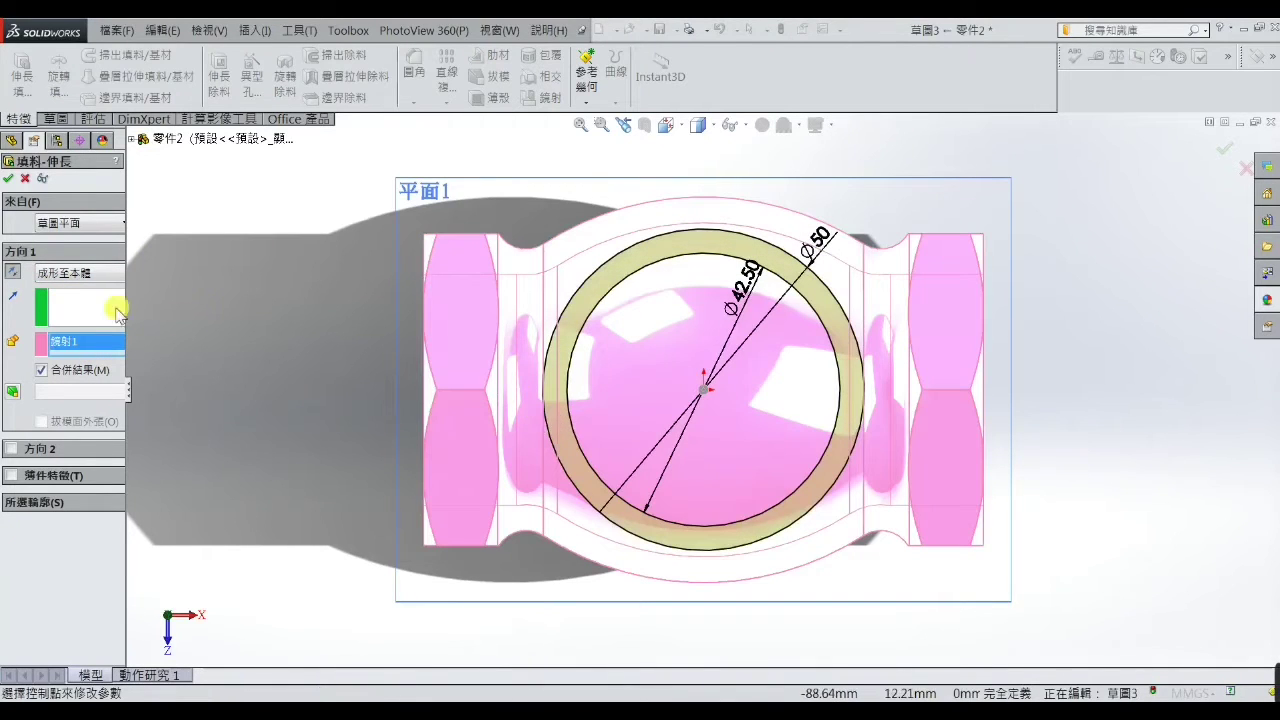
{"action": "left_click", "coordinate": [10, 179]}
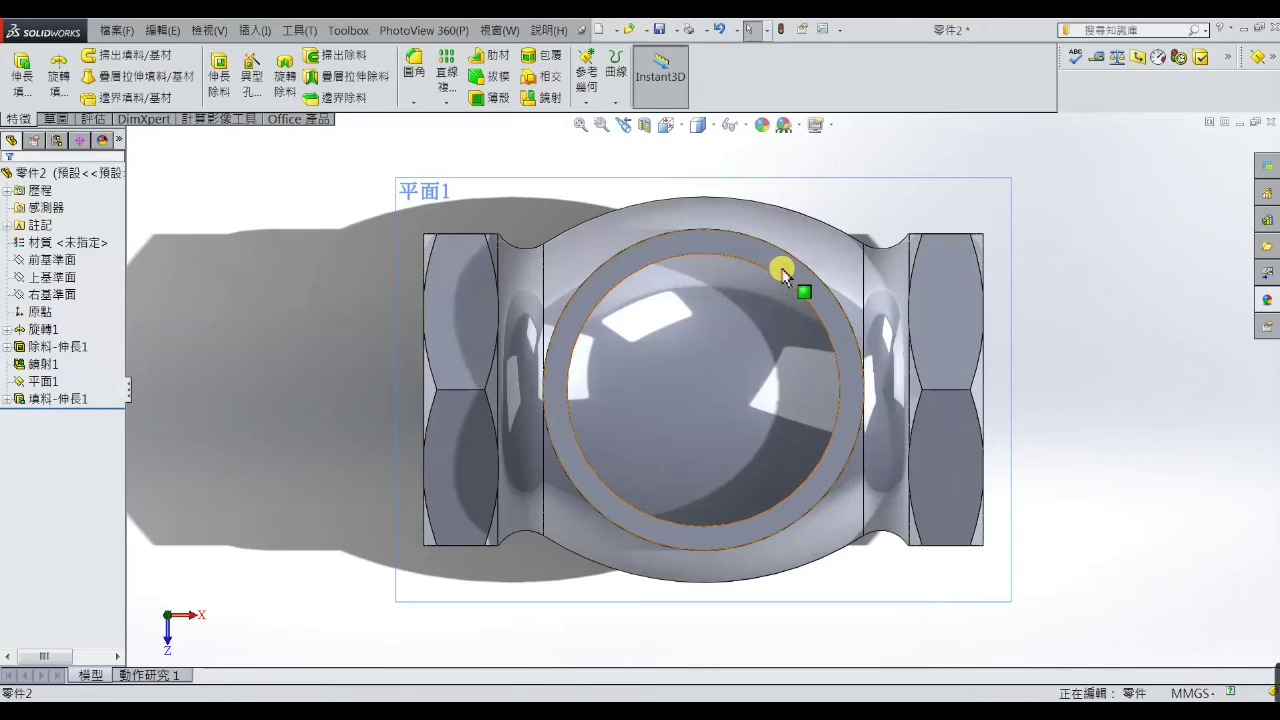
{"action": "left_click", "coordinate": [782, 272]}
Sketch on the ring's top face and convert its inner circular edge
{"action": "left_click", "coordinate": [831, 234]}
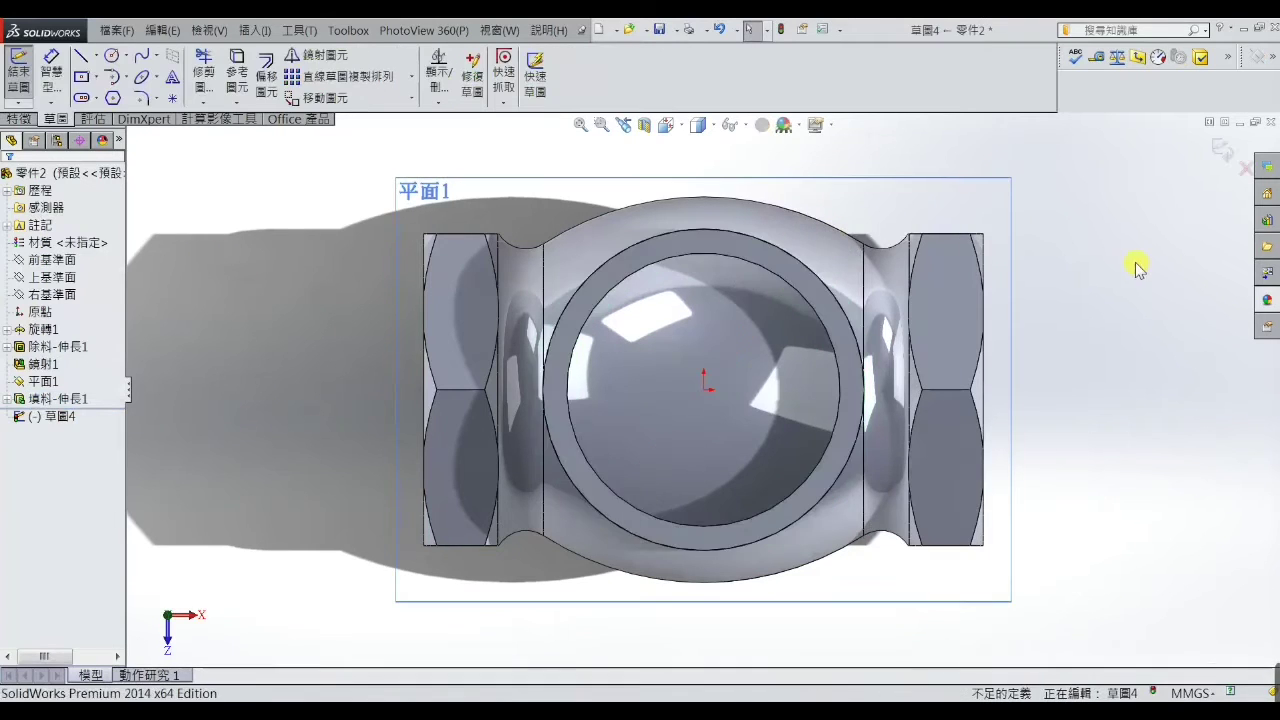
{"action": "left_click", "coordinate": [784, 282]}
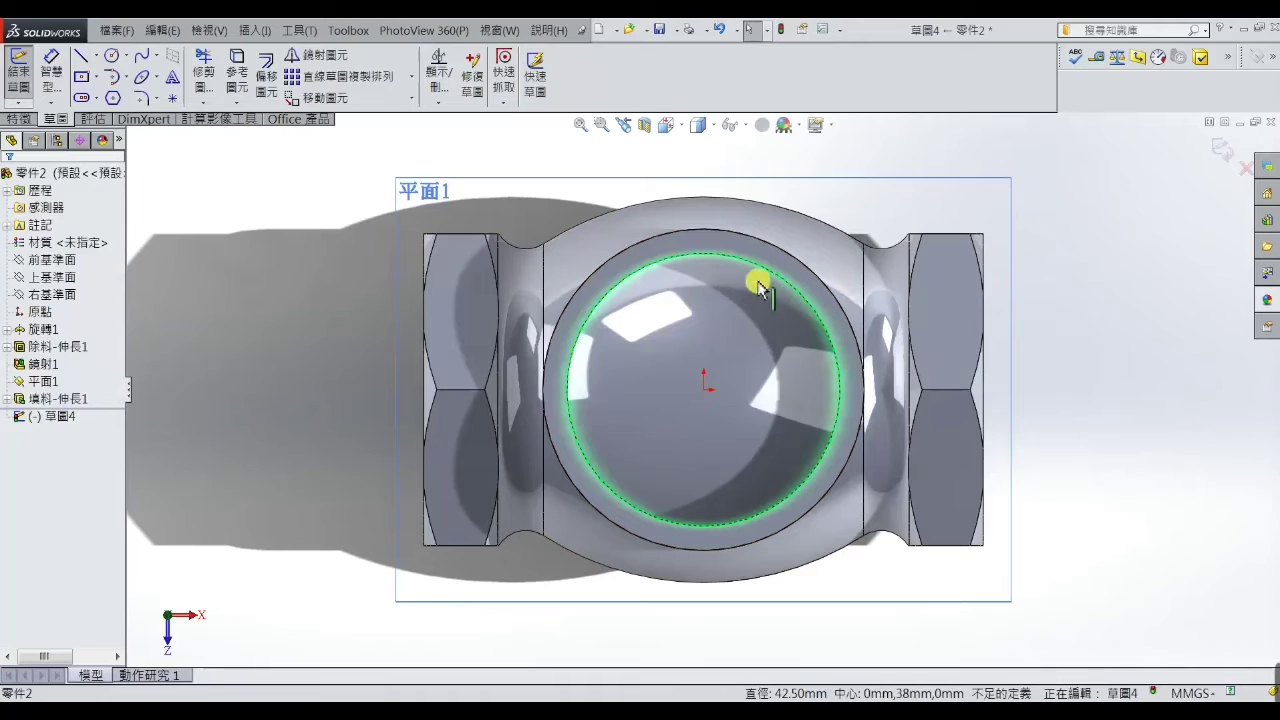
{"action": "left_click", "coordinate": [237, 85]}
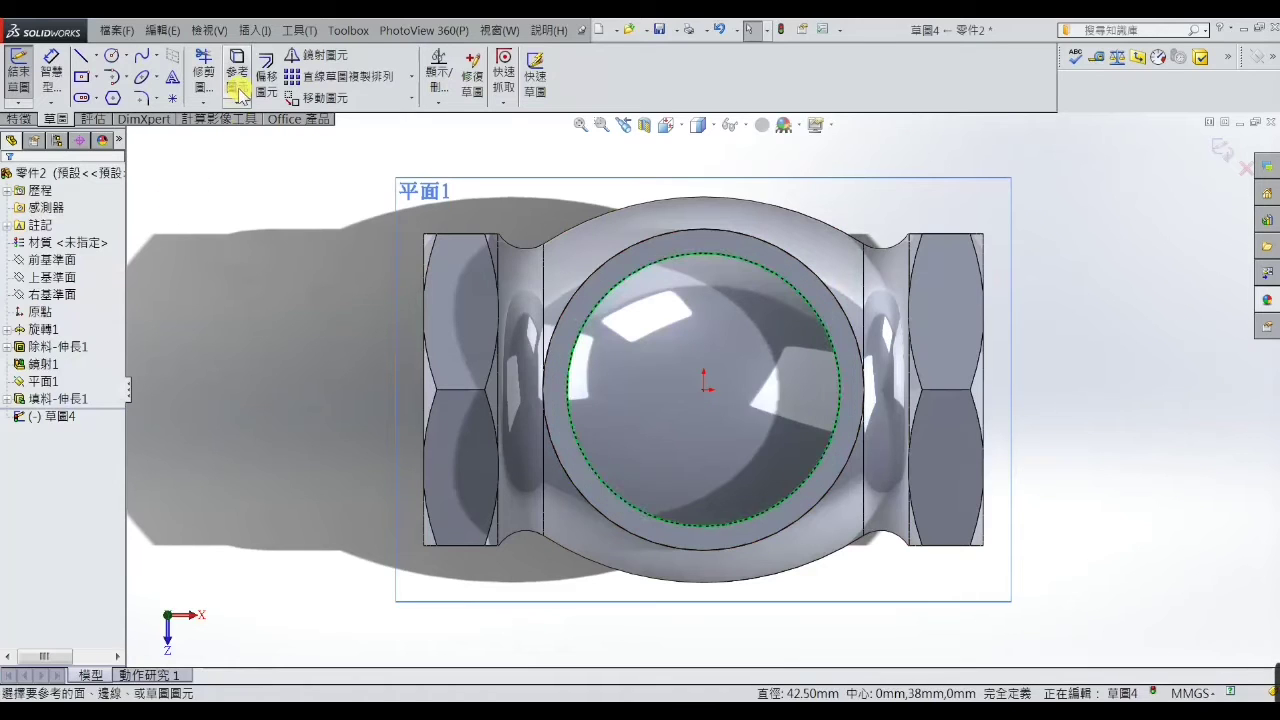
Extrude-cut the converted Ø42.5 circle 38 mm deep into the boss
{"action": "left_click", "coordinate": [18, 120]}
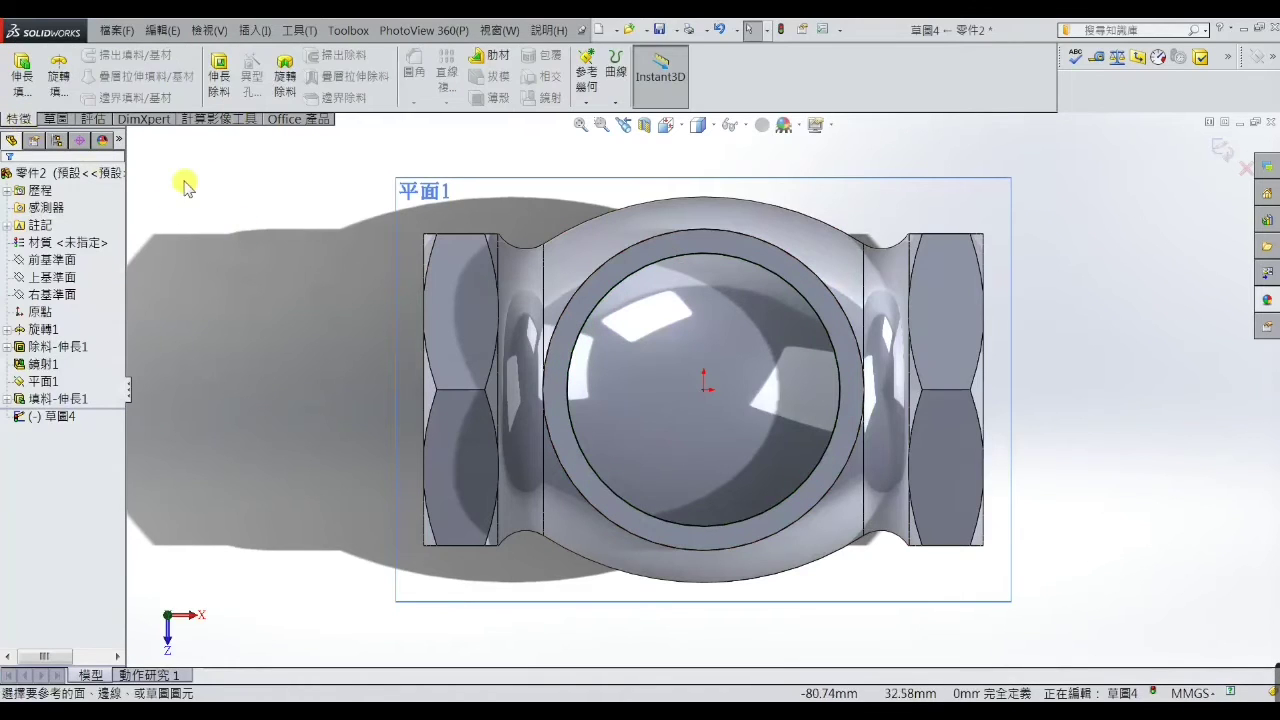
{"action": "left_click", "coordinate": [218, 80]}
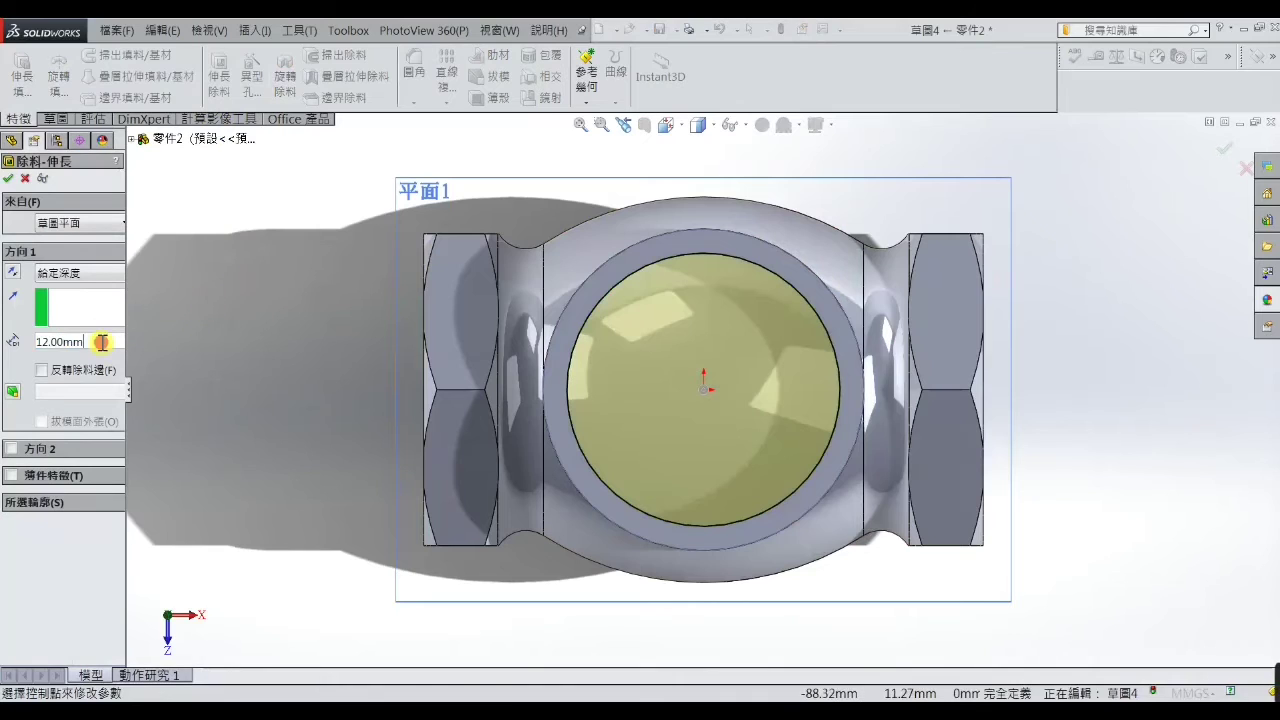
{"action": "type", "text": "38"}
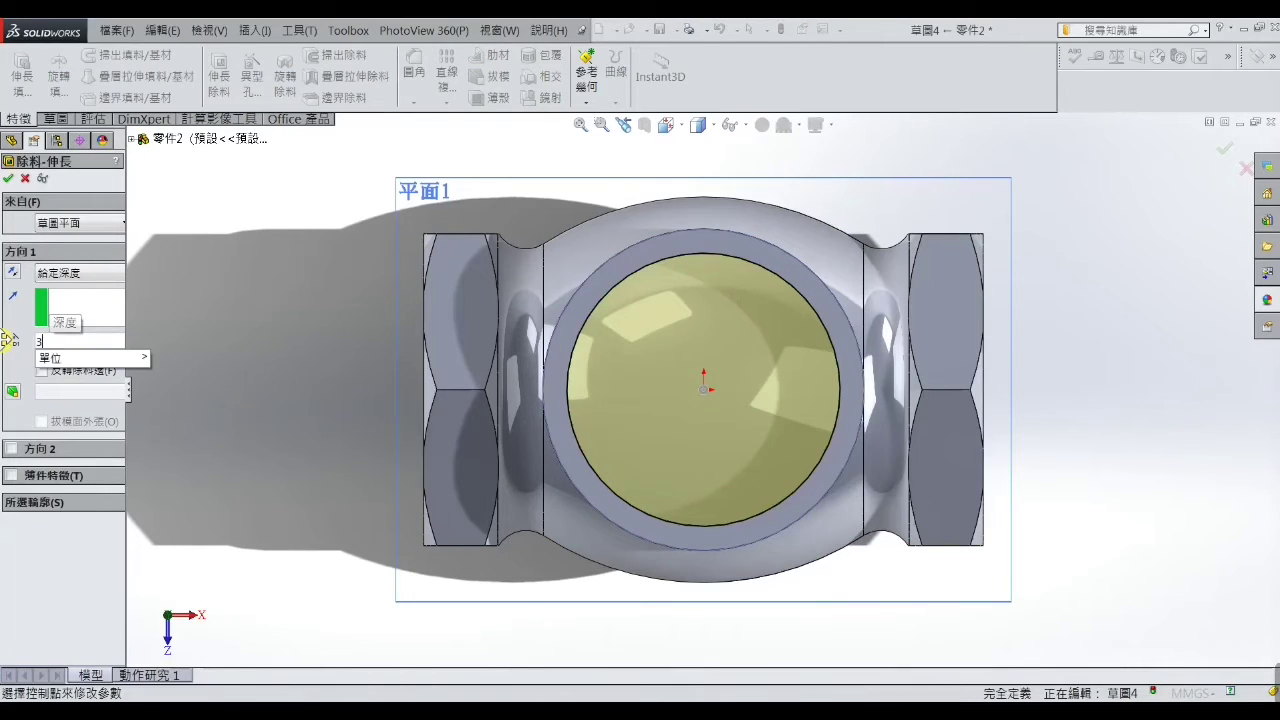
{"action": "key", "text": "Return"}
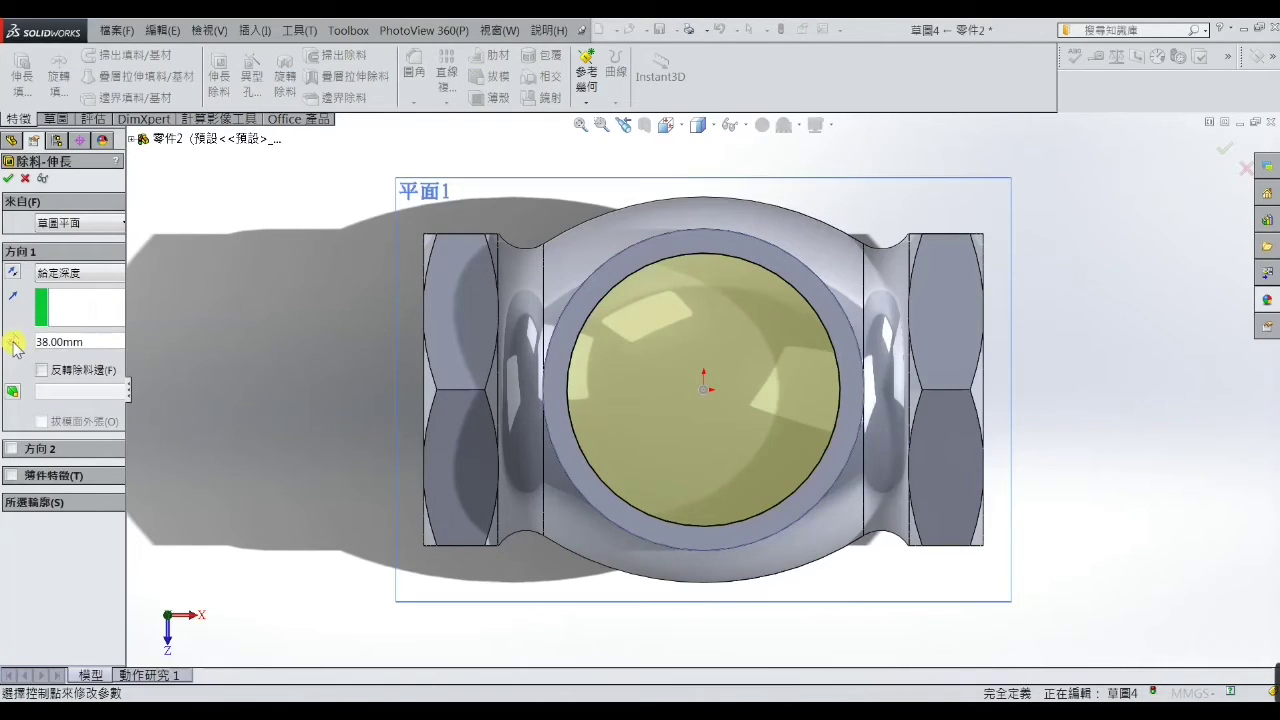
{"action": "left_click", "coordinate": [8, 182]}
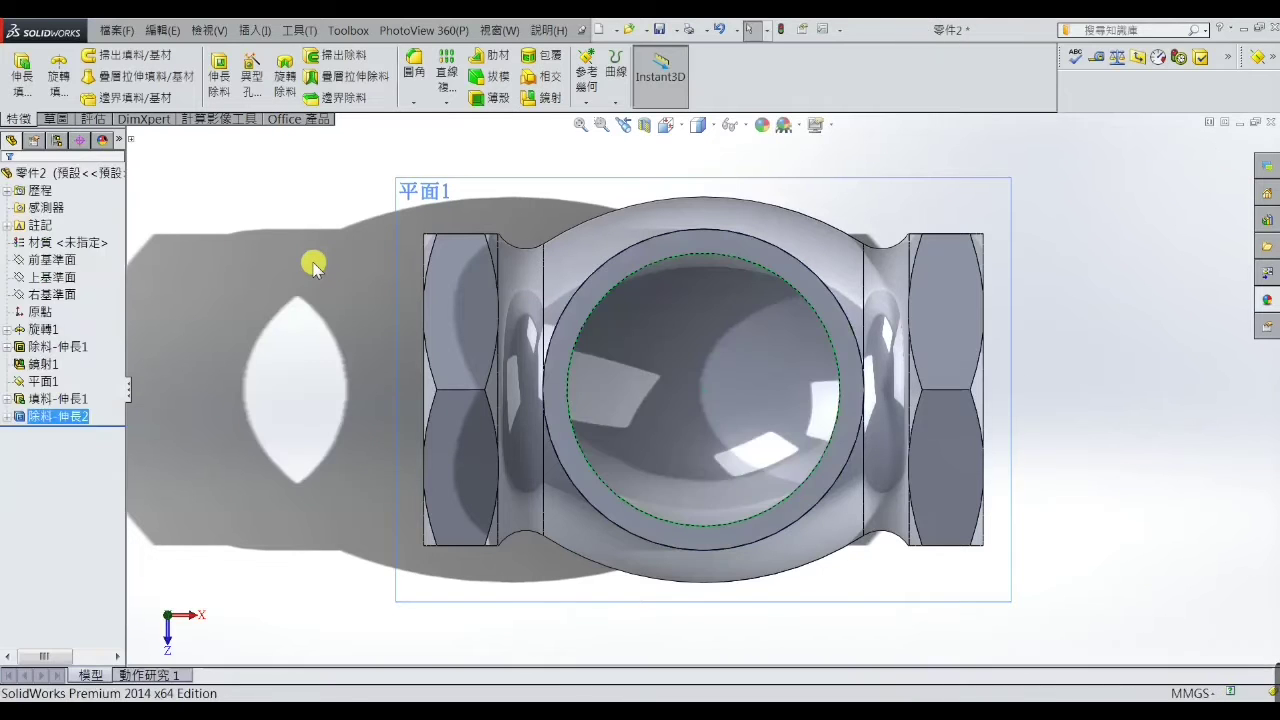
{"action": "mouse_move", "coordinate": [346, 466]}
{"action": "middle_mouse_down"}
{"action": "mouse_move", "coordinate": [364, 388]}
{"action": "mouse_move", "coordinate": [763, 337]}
{"action": "middle_mouse_up"}
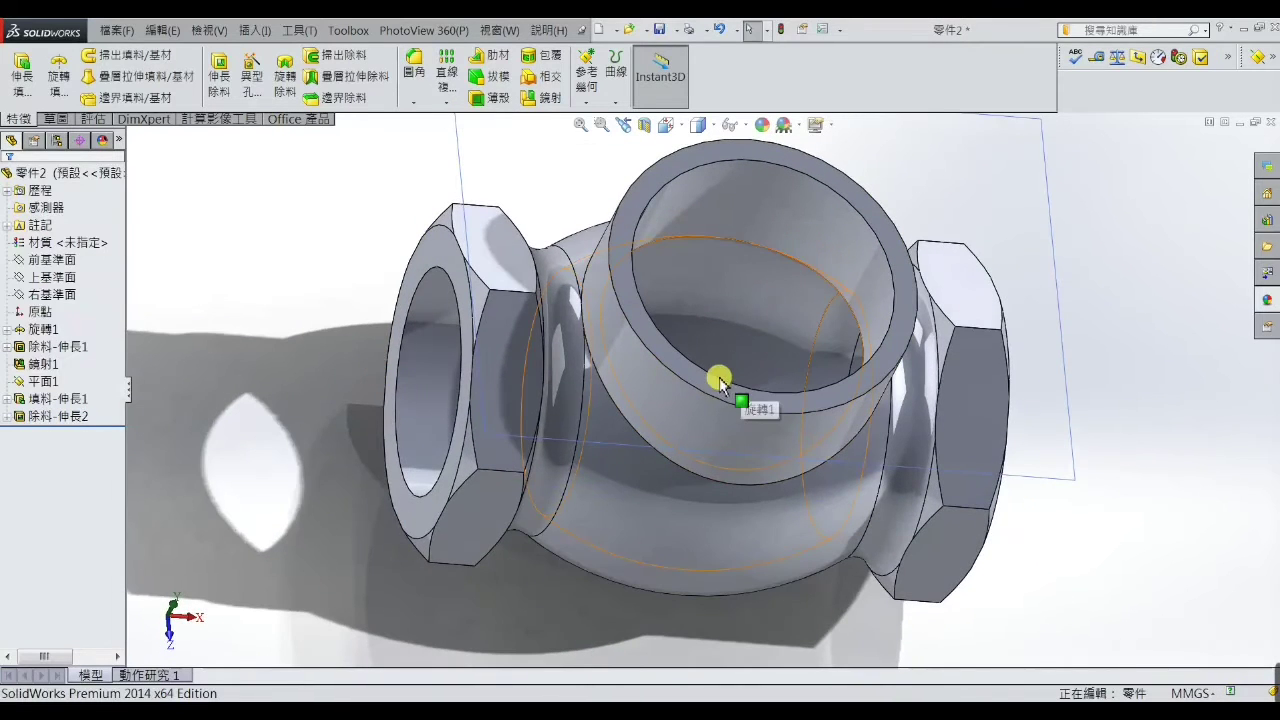
{"action": "mouse_move", "coordinate": [366, 543]}
{"action": "middle_mouse_down"}
{"action": "mouse_move", "coordinate": [495, 418]}
{"action": "mouse_move", "coordinate": [367, 511]}
{"action": "middle_mouse_up"}
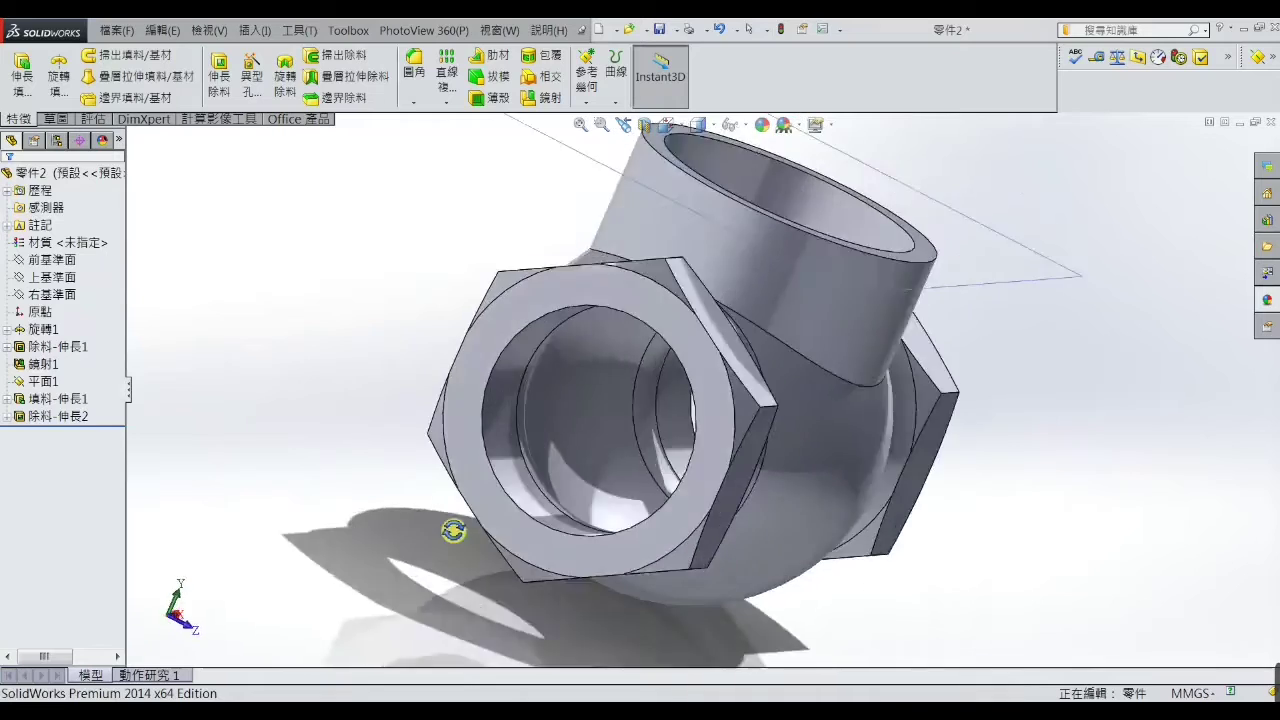
{"action": "scroll", "coordinate": [714, 357], "scroll_direction": "up", "scroll_amount": 3}
{"action": "scroll", "coordinate": [729, 306], "scroll_direction": "down", "scroll_amount": 3}
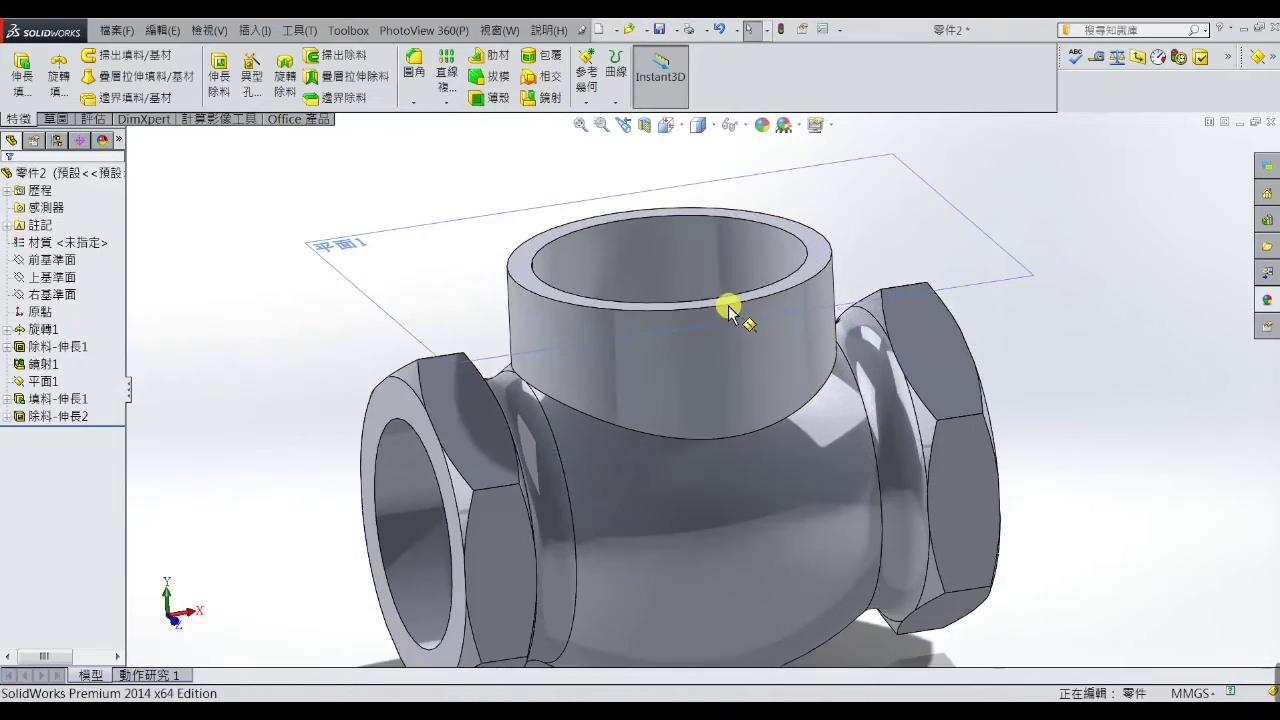
{"action": "middle_click_drag", "start_coordinate": [729, 306], "coordinate": [686, 386]}
{"action": "scroll", "coordinate": [745, 362], "scroll_direction": "up", "scroll_amount": 3}
{"action": "scroll", "coordinate": [747, 300], "scroll_direction": "down", "scroll_amount": 2}
{"action": "scroll", "coordinate": [748, 274], "scroll_direction": "down", "scroll_amount": 1}
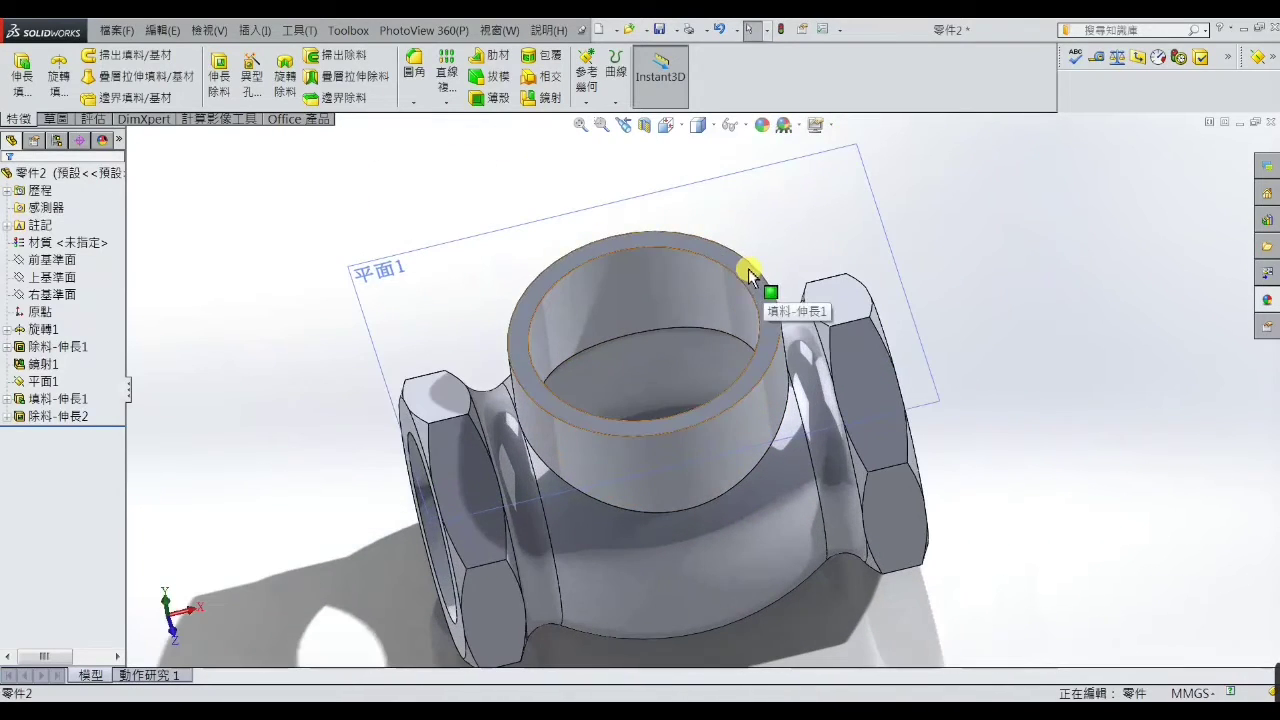
{"action": "left_click", "coordinate": [748, 274]}
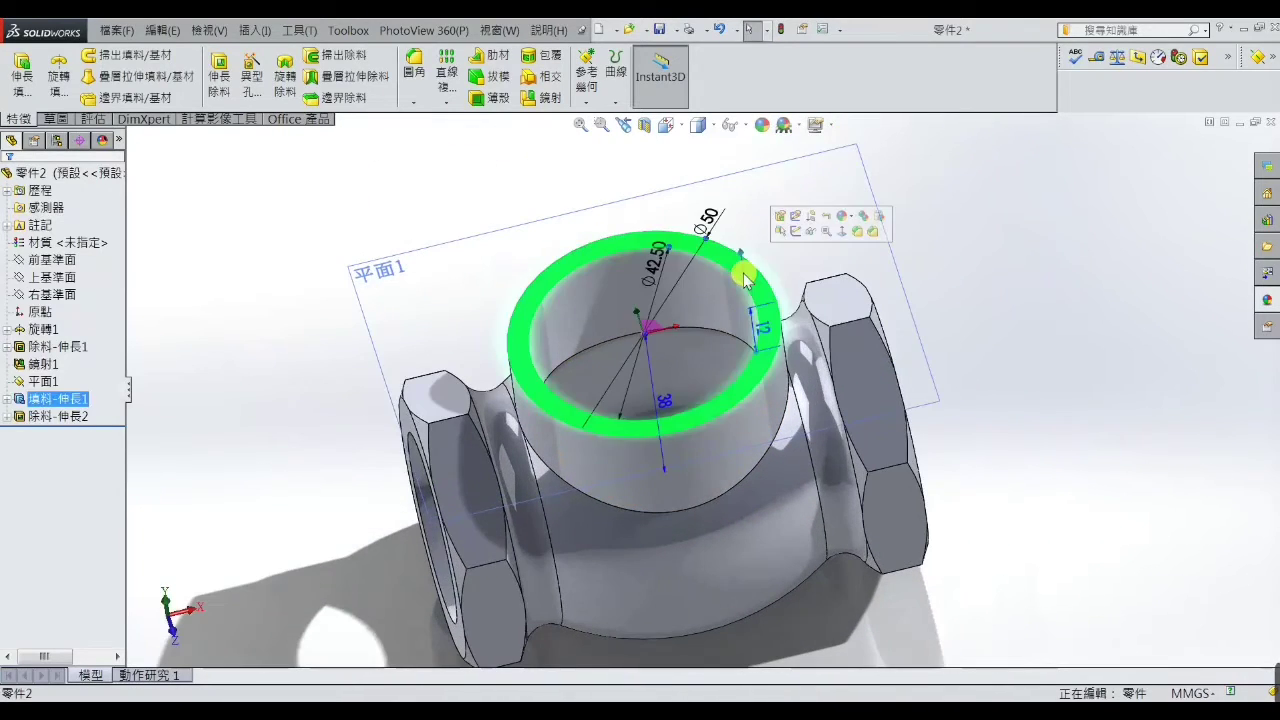
Sketch on the neck's top face, convert the ring edges, and draw a concentric circle
{"action": "left_click", "coordinate": [796, 232]}
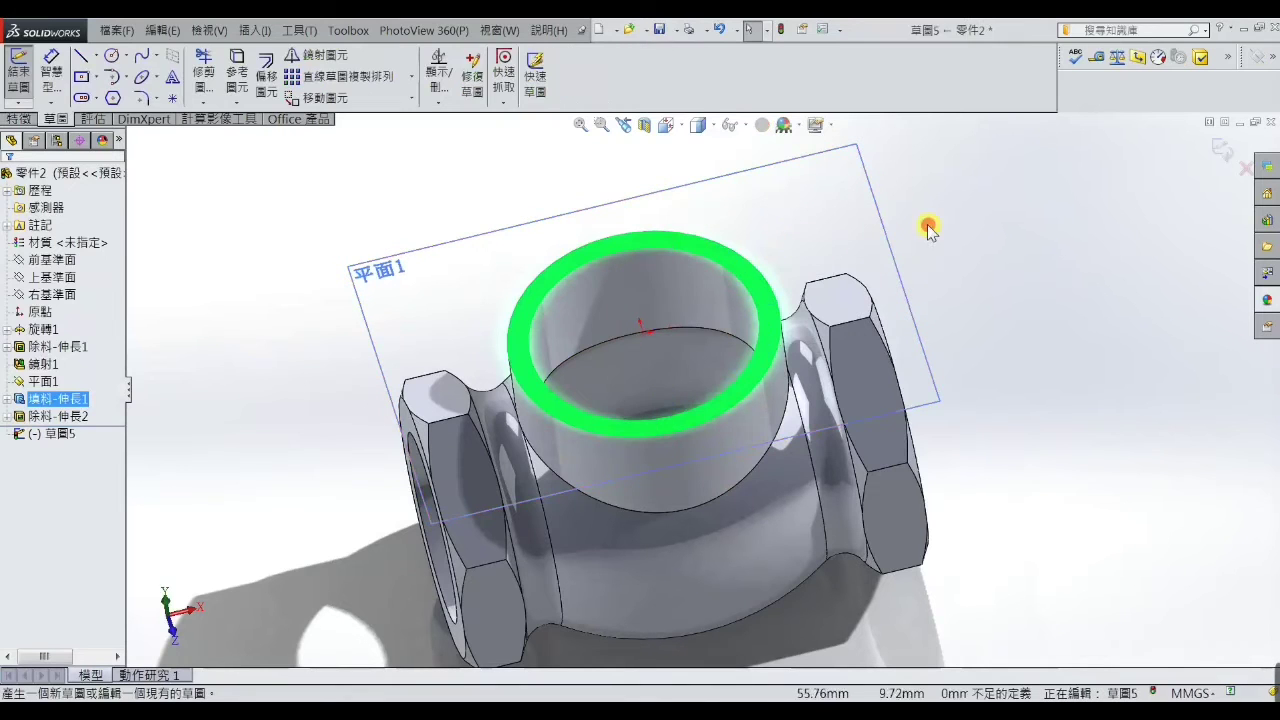
{"action": "left_click", "coordinate": [745, 268]}
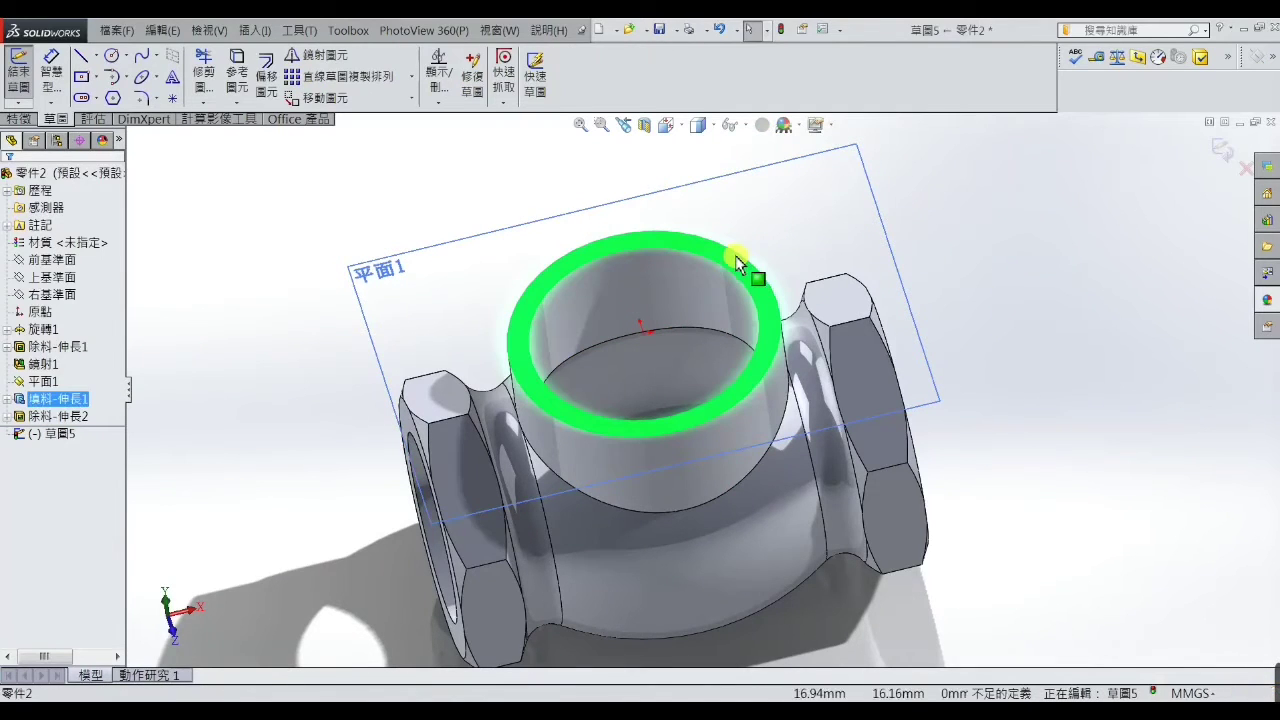
{"action": "left_click", "coordinate": [237, 72]}
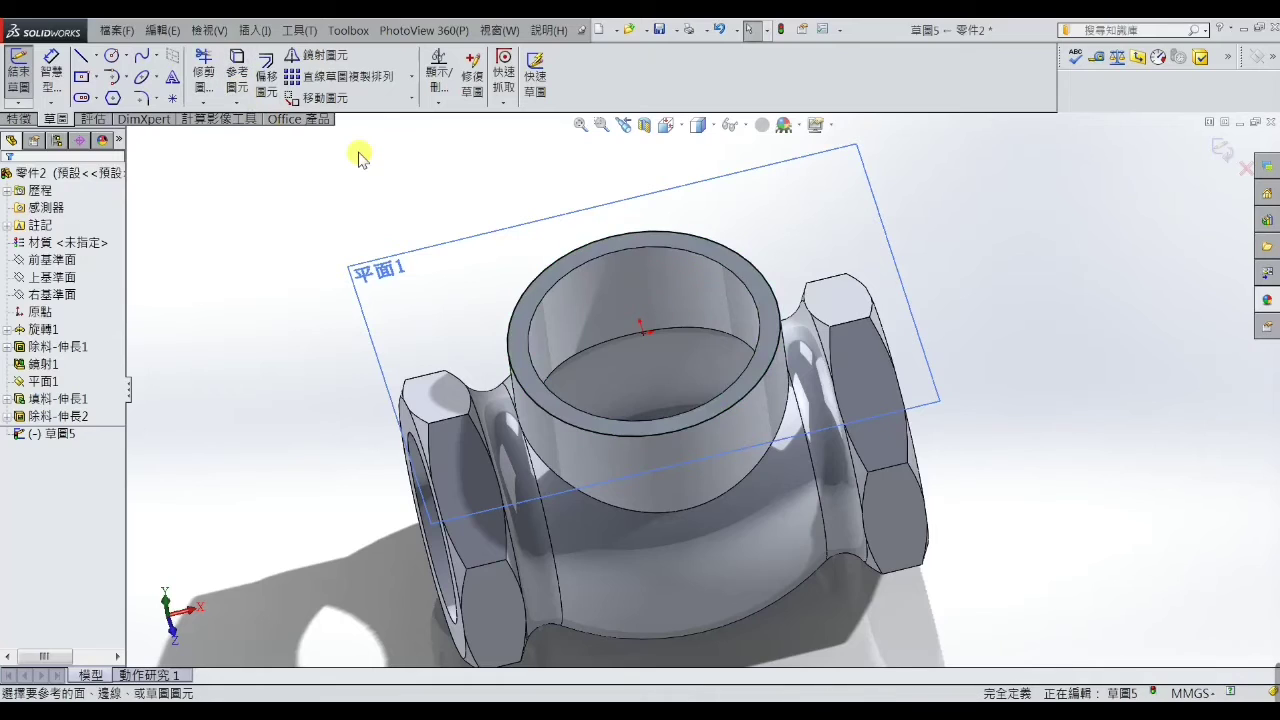
{"action": "left_click", "coordinate": [112, 57]}
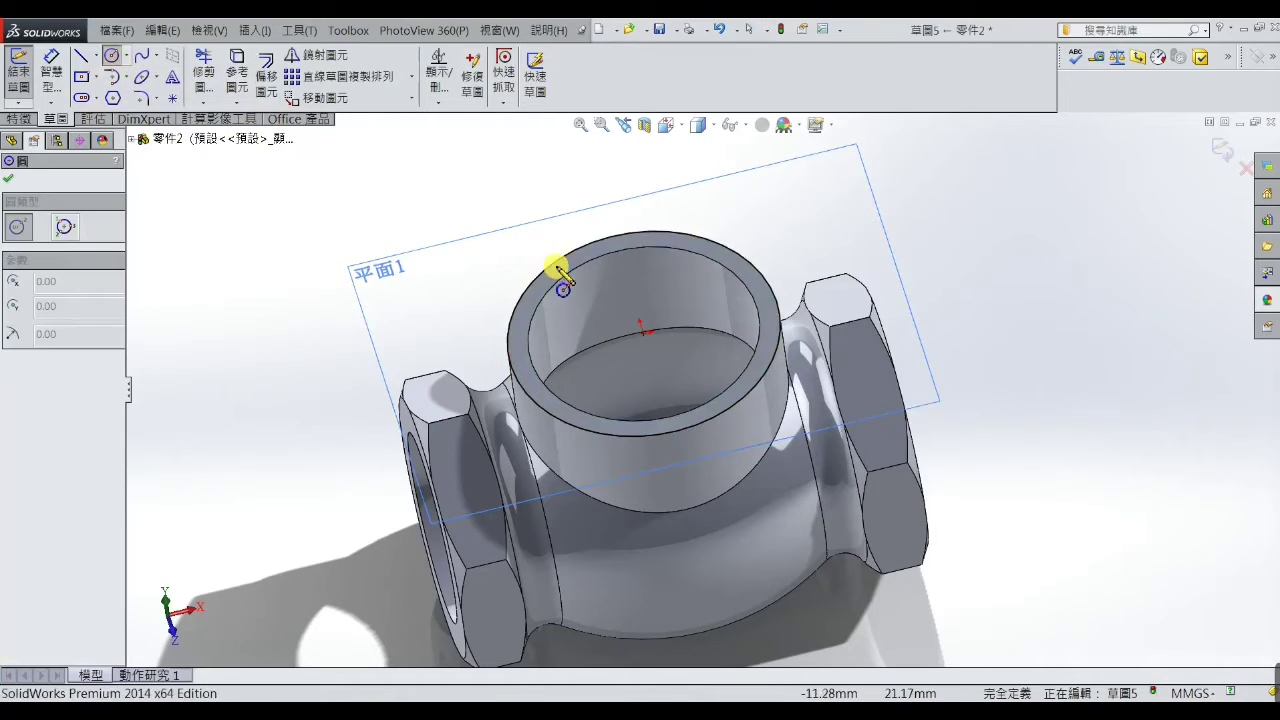
{"action": "left_click", "coordinate": [643, 335]}
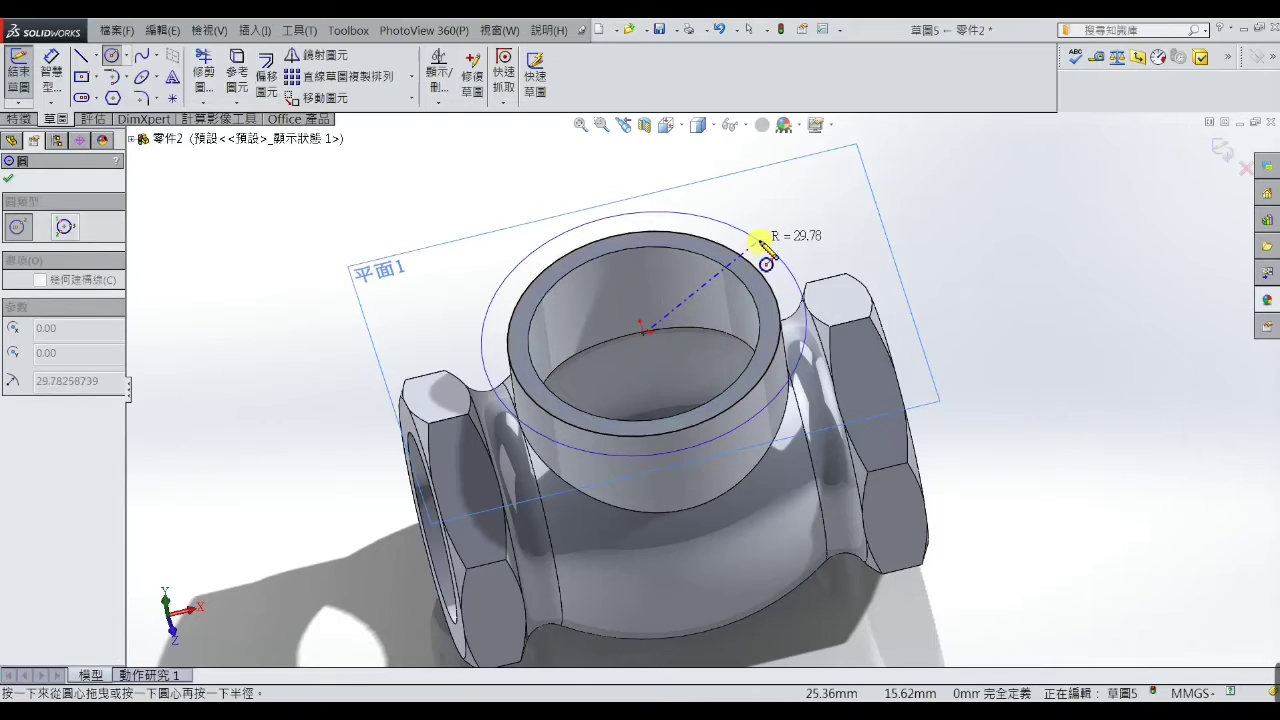
{"action": "left_click", "coordinate": [760, 250]}
{"action": "right_click", "coordinate": [763, 176]}
{"action": "left_click", "coordinate": [771, 186]}
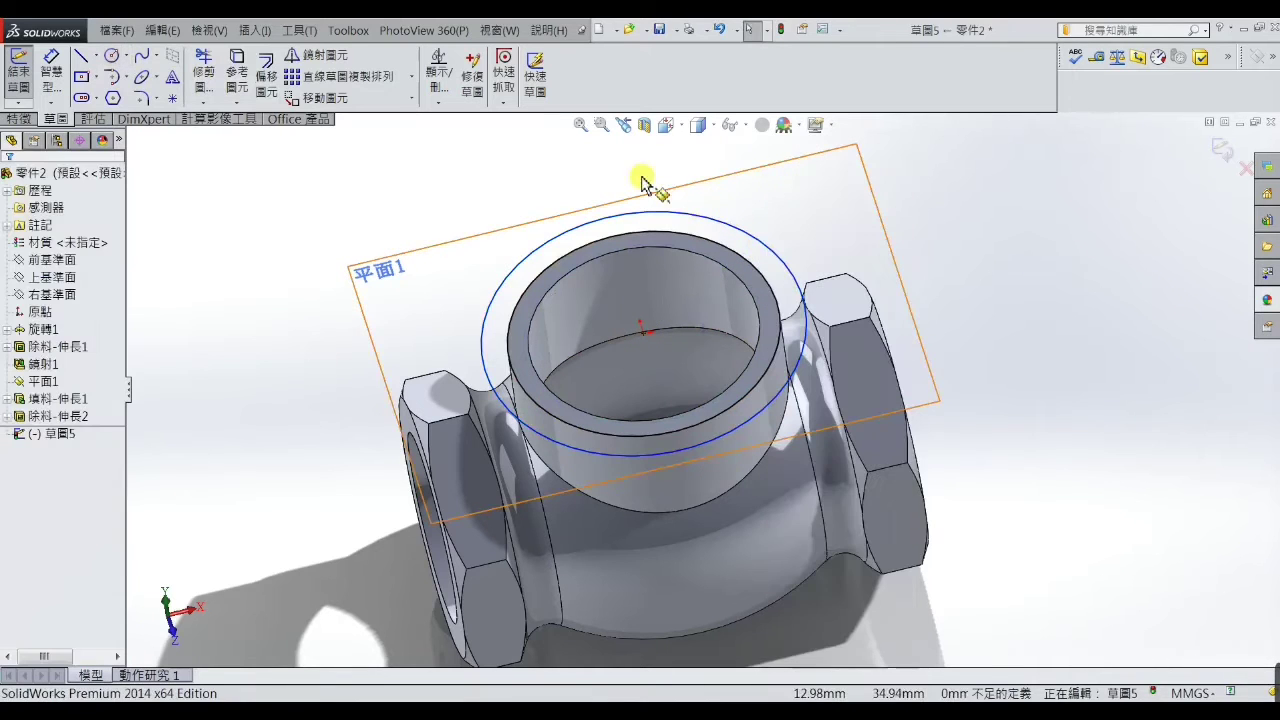
Dimension the new circle to Ø52
{"action": "left_click", "coordinate": [51, 70]}
{"action": "left_click", "coordinate": [712, 233]}
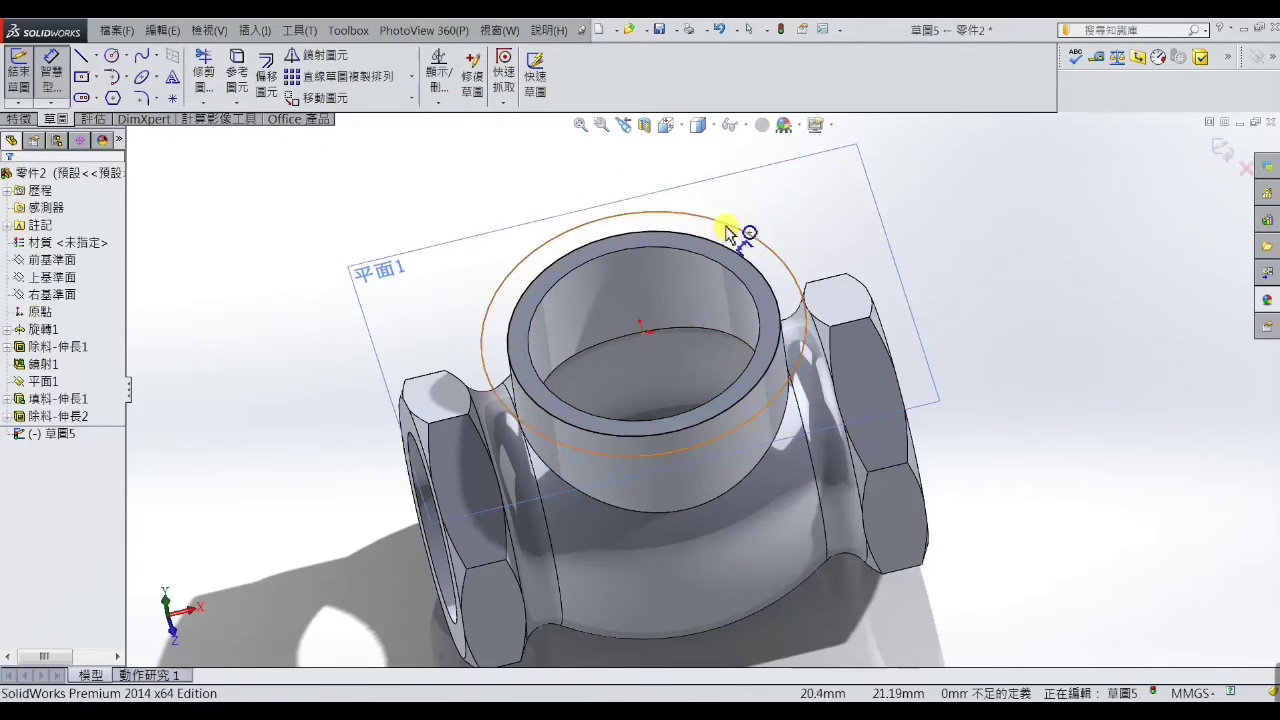
{"action": "left_click", "coordinate": [768, 214]}
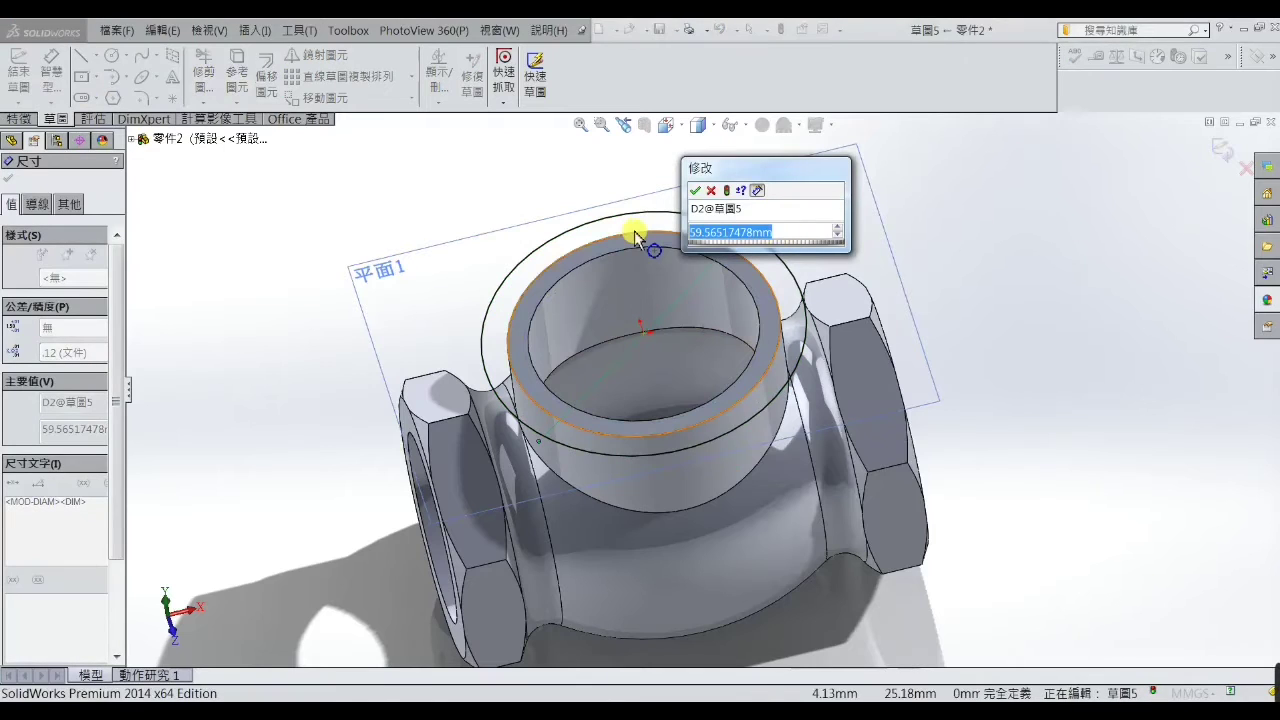
{"action": "type", "text": "5"}
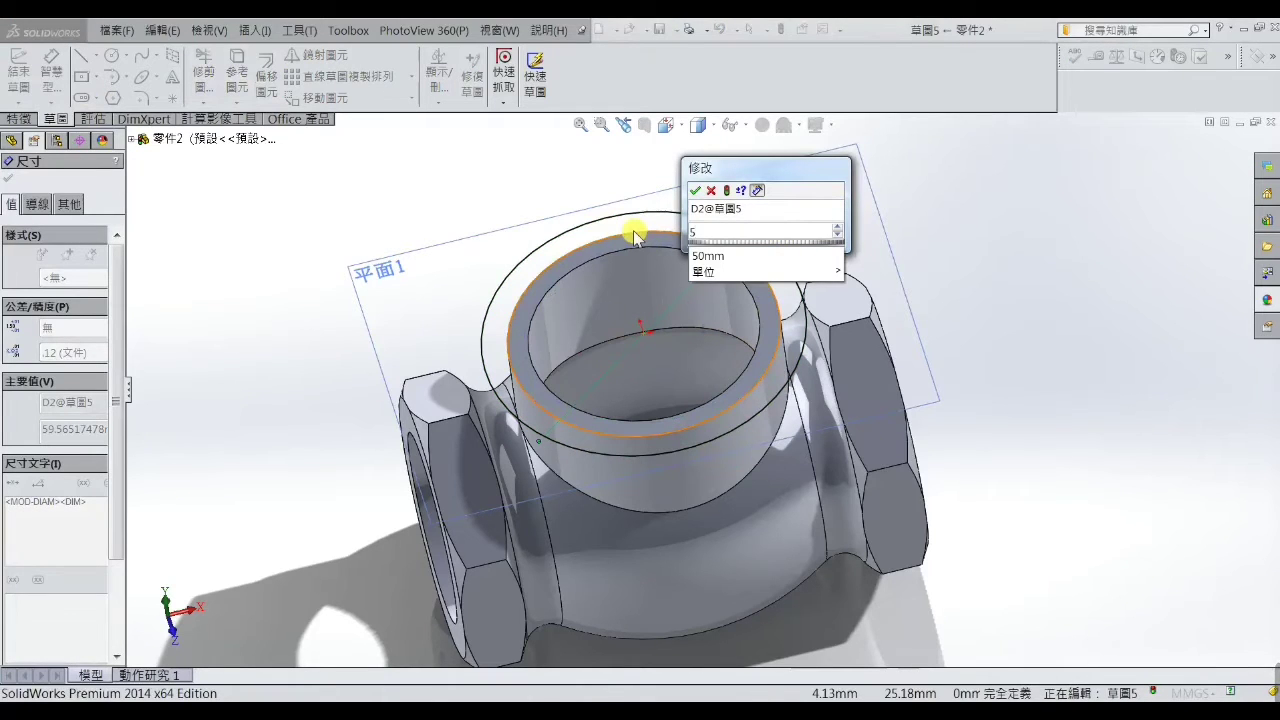
{"action": "type", "text": "2"}
{"action": "key", "text": "Return"}
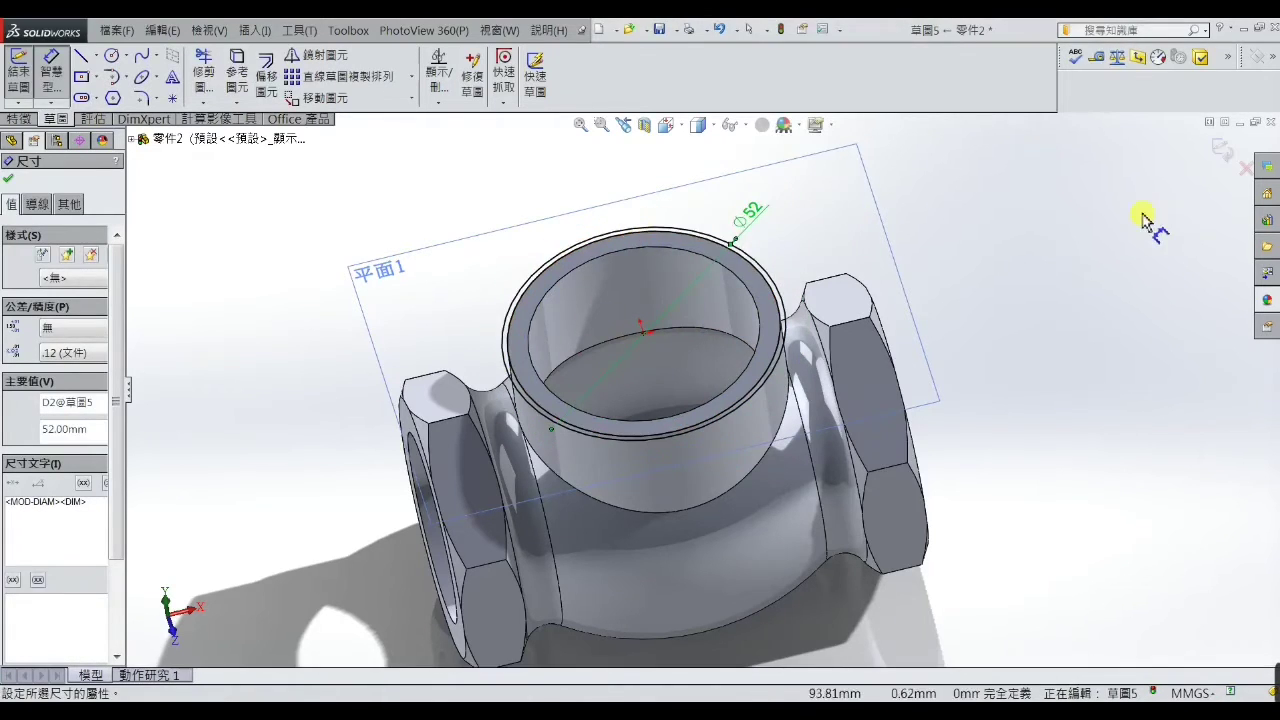
{"action": "key", "text": "Escape"}
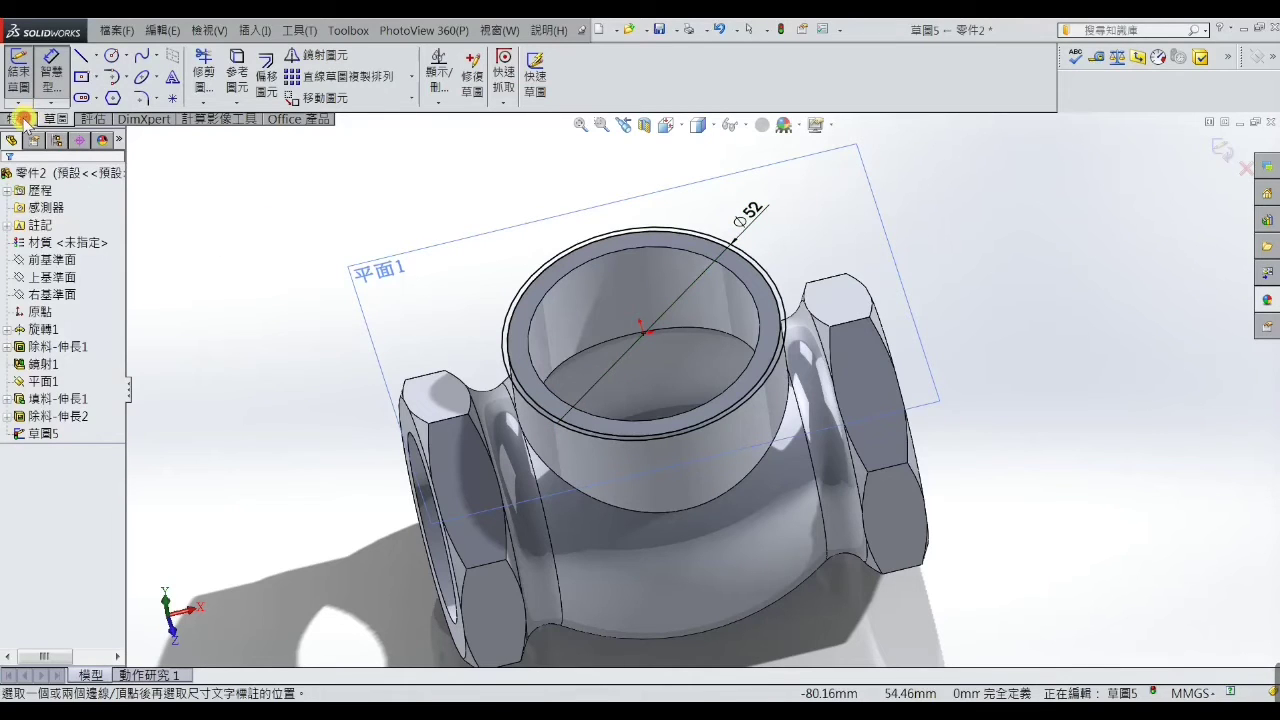
{"action": "left_click", "coordinate": [22, 119]}
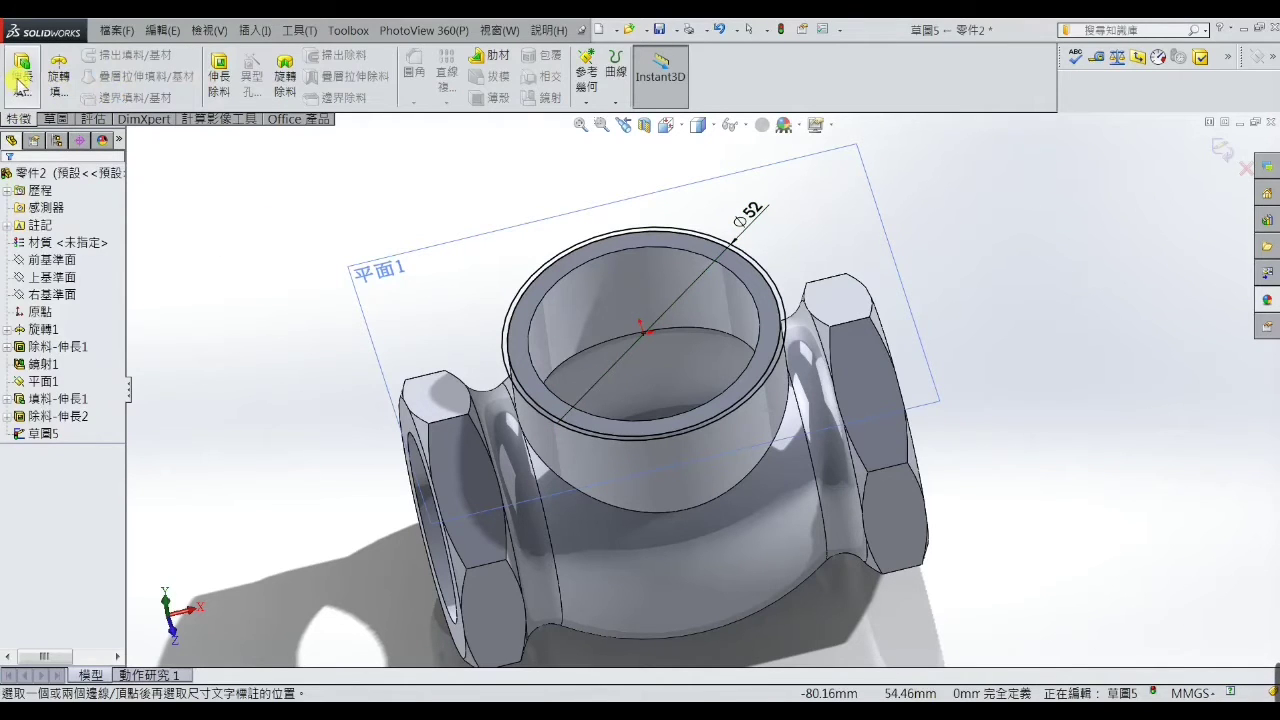
Extrude the Ø52 circle 10 mm in the reversed direction as Boss-Extrude2
{"action": "left_click", "coordinate": [21, 74]}
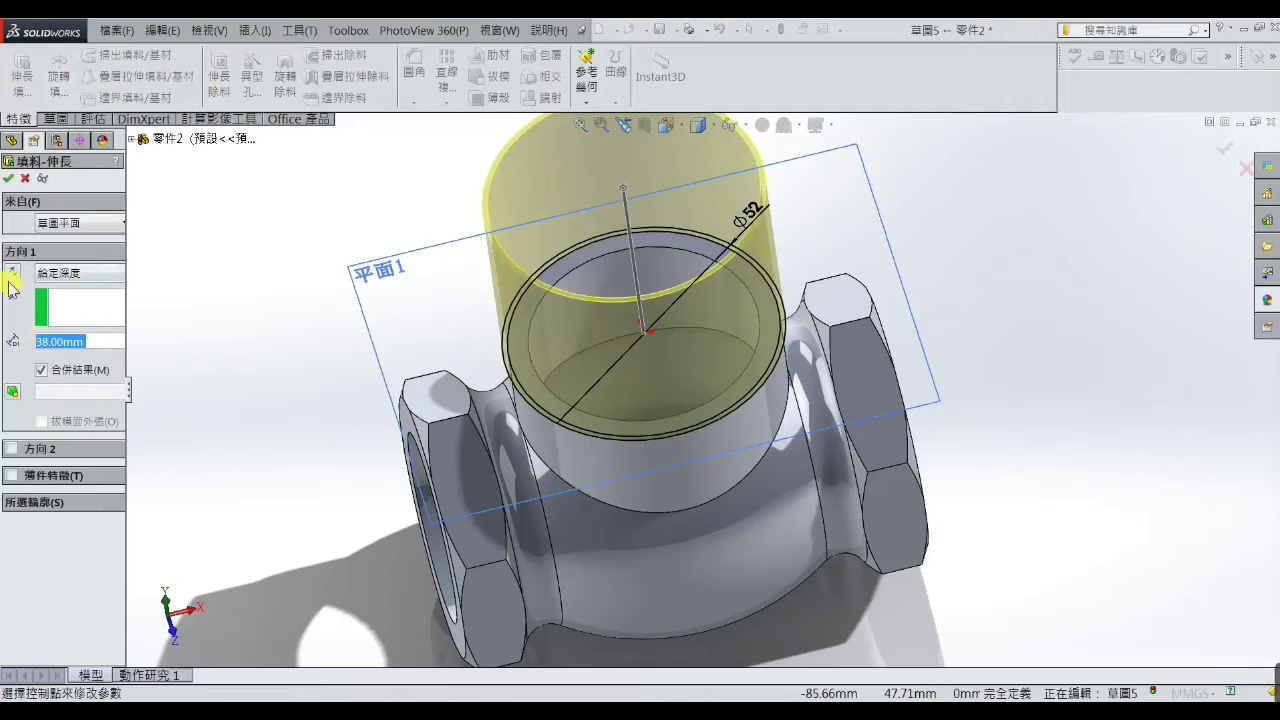
{"action": "left_click", "coordinate": [12, 273]}
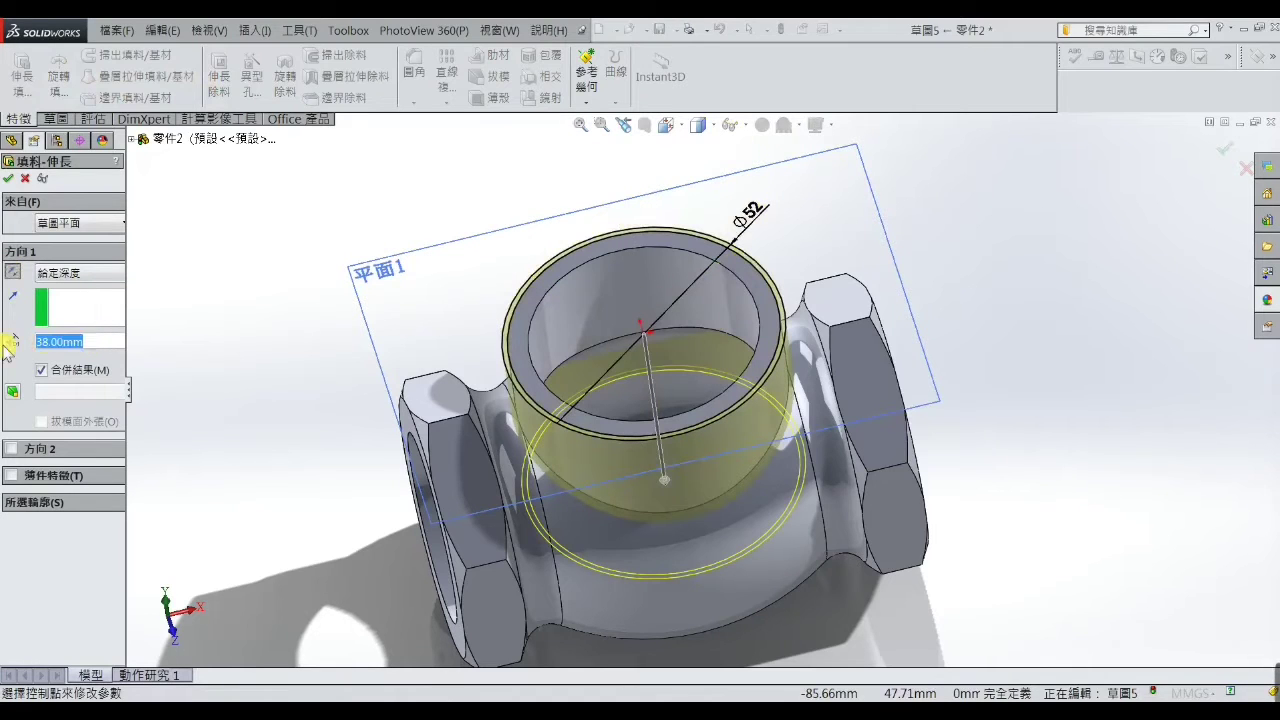
{"action": "type", "text": "10"}
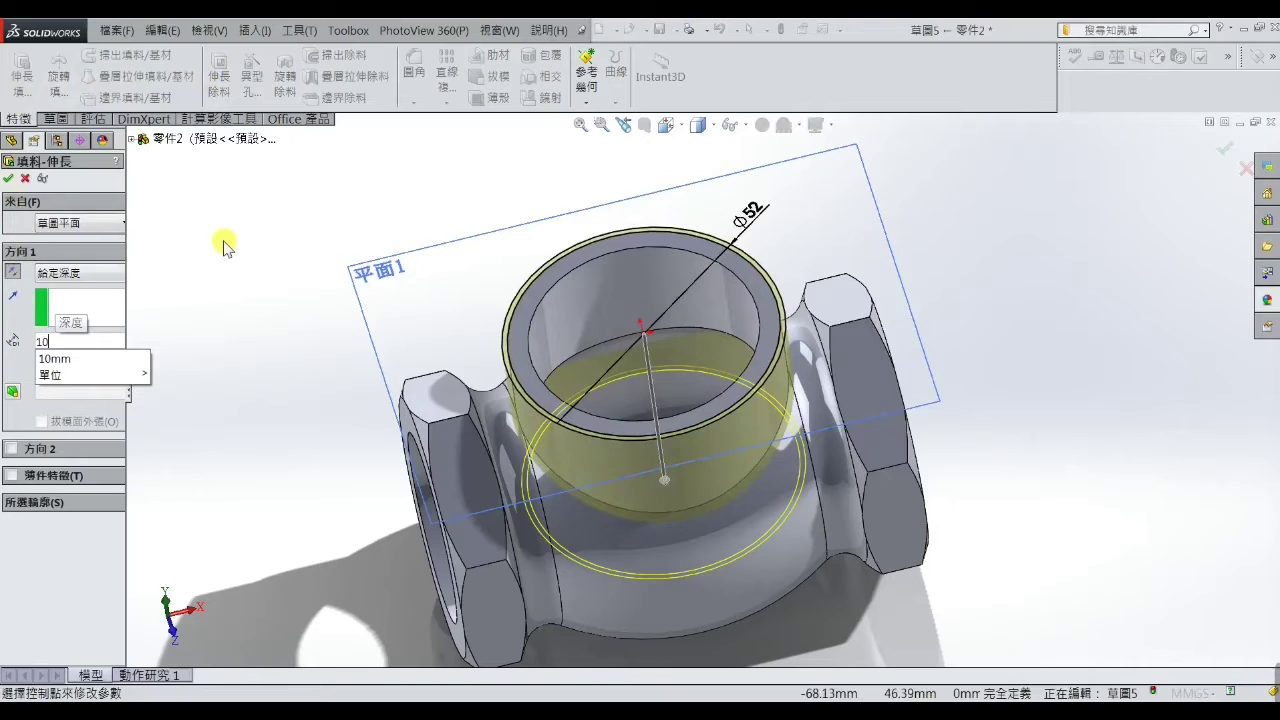
{"action": "key", "text": "Return"}
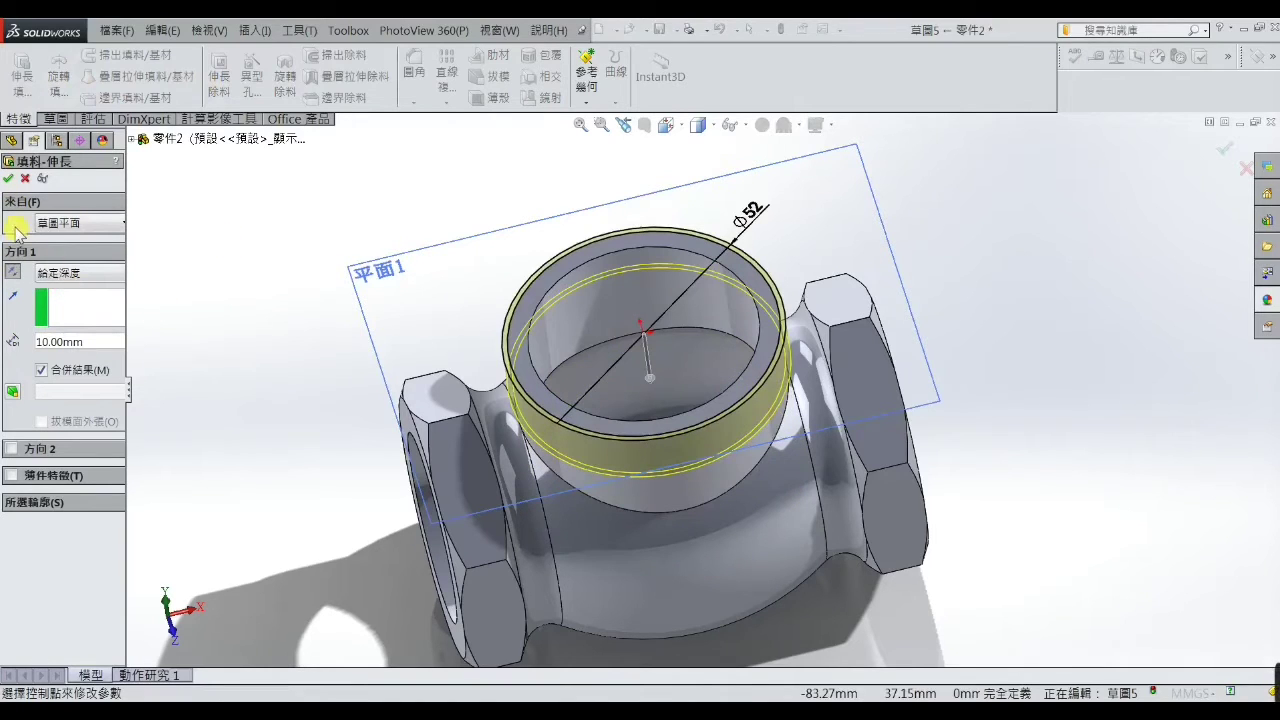
{"action": "left_click", "coordinate": [10, 178]}
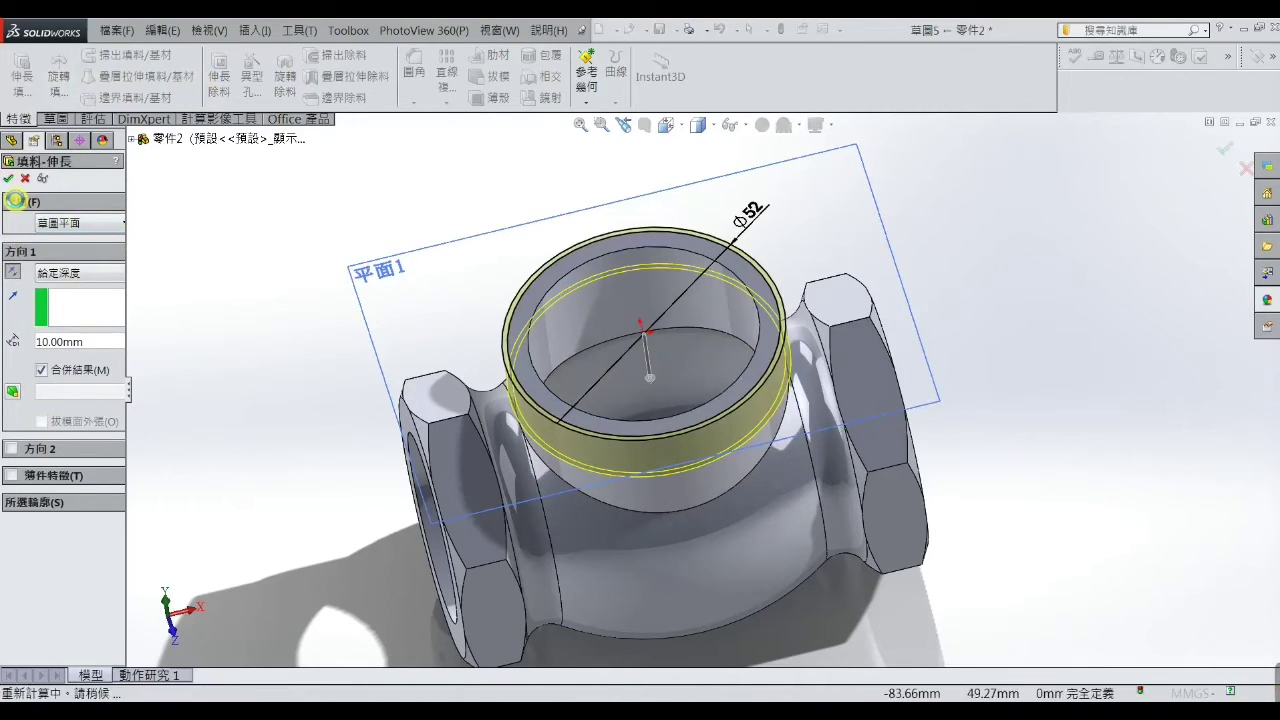
{"action": "mouse_move", "coordinate": [200, 398]}
{"action": "middle_mouse_down"}
{"action": "mouse_move", "coordinate": [257, 294]}
{"action": "mouse_move", "coordinate": [186, 294]}
{"action": "mouse_move", "coordinate": [220, 310]}
{"action": "middle_mouse_up"}
{"action": "mouse_move", "coordinate": [619, 428]}
{"action": "middle_mouse_down"}
{"action": "mouse_move", "coordinate": [651, 471]}
{"action": "mouse_move", "coordinate": [640, 391]}
{"action": "mouse_move", "coordinate": [657, 403]}
{"action": "mouse_move", "coordinate": [647, 442]}
{"action": "middle_mouse_up"}
{"action": "scroll", "coordinate": [650, 455], "scroll_direction": "up", "scroll_amount": 5}
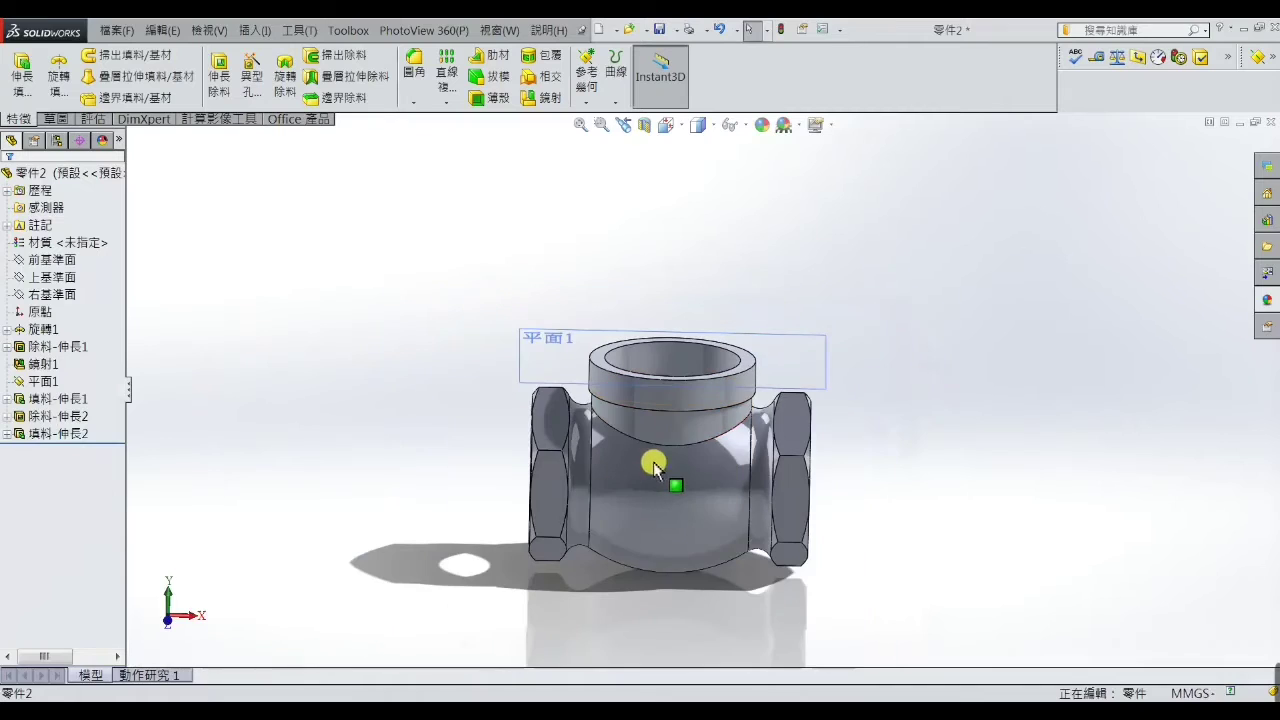
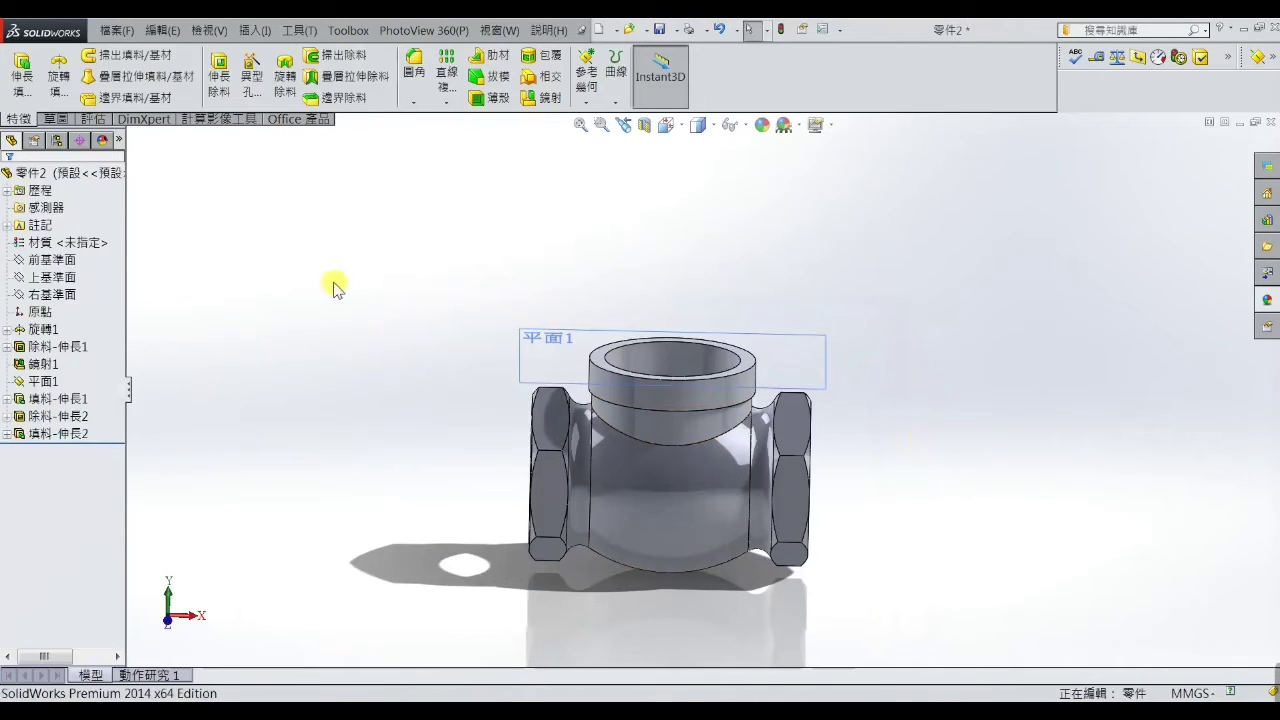
Fillet the neck's cylindrical face and the edge below it with a 1 mm radius
{"action": "left_click", "coordinate": [413, 75]}
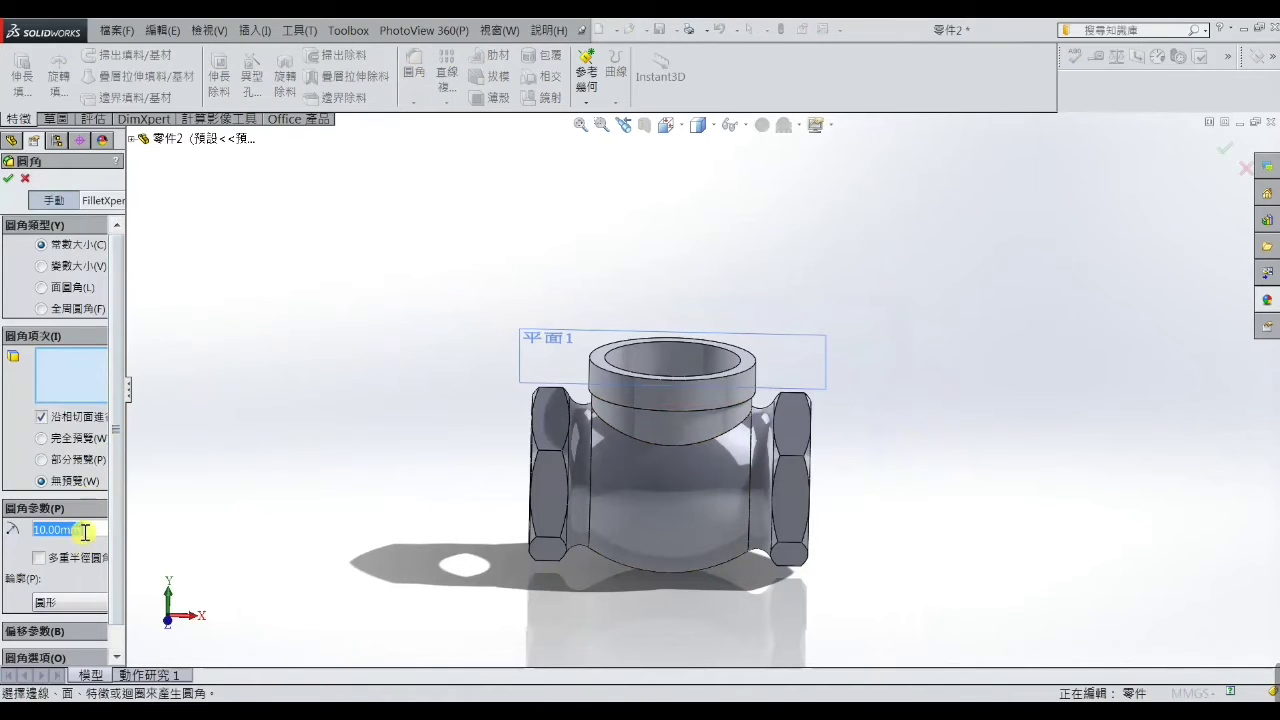
{"action": "type", "text": "1"}
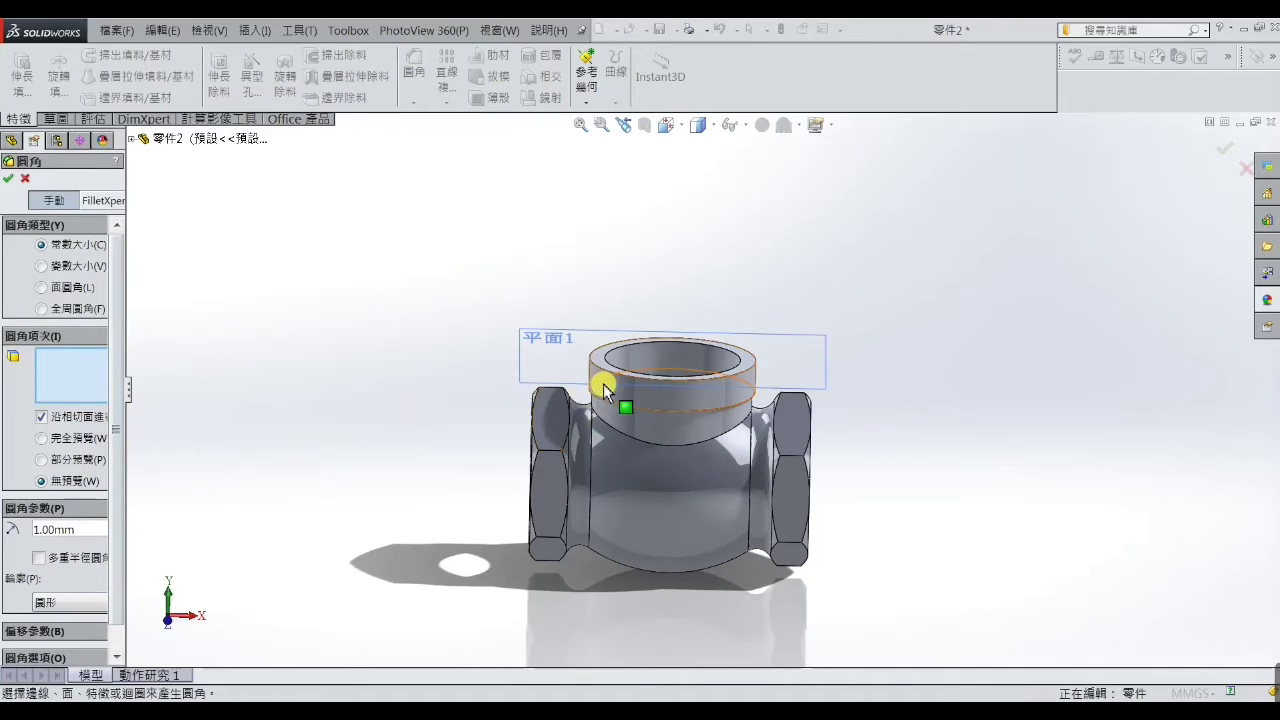
{"action": "left_click", "coordinate": [605, 373]}
{"action": "left_click", "coordinate": [609, 428]}
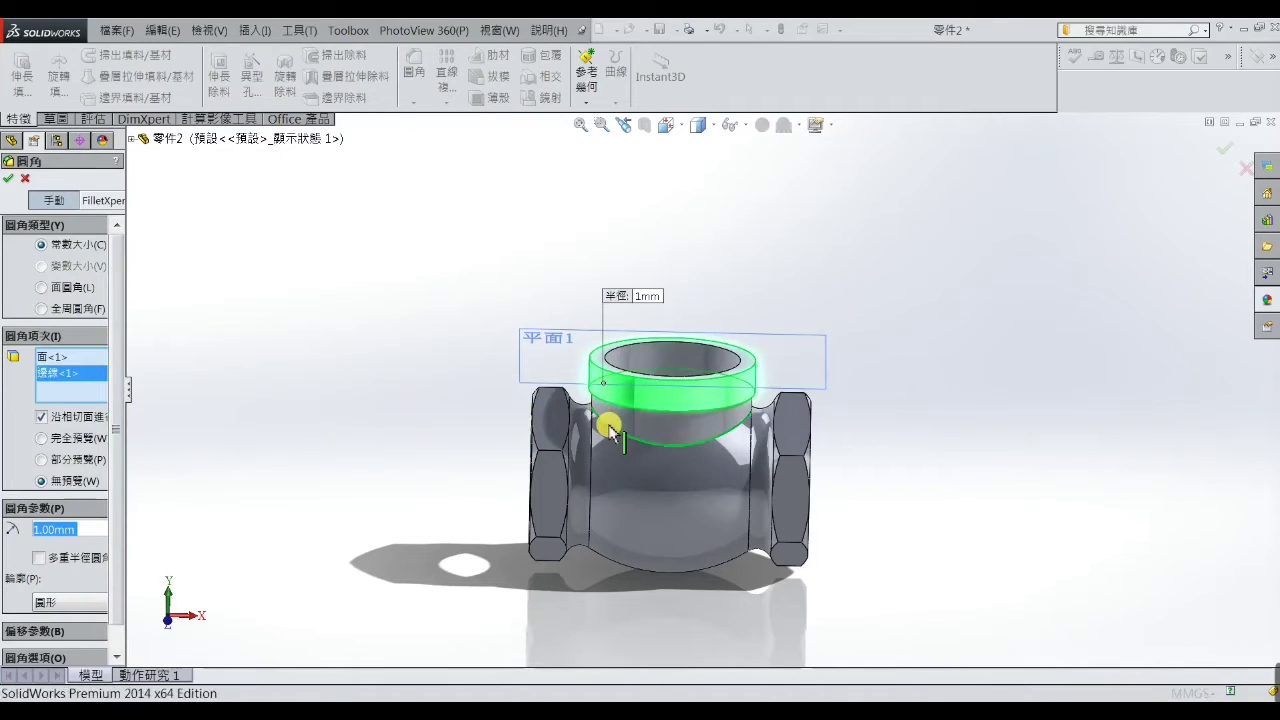
{"action": "left_click", "coordinate": [9, 178]}
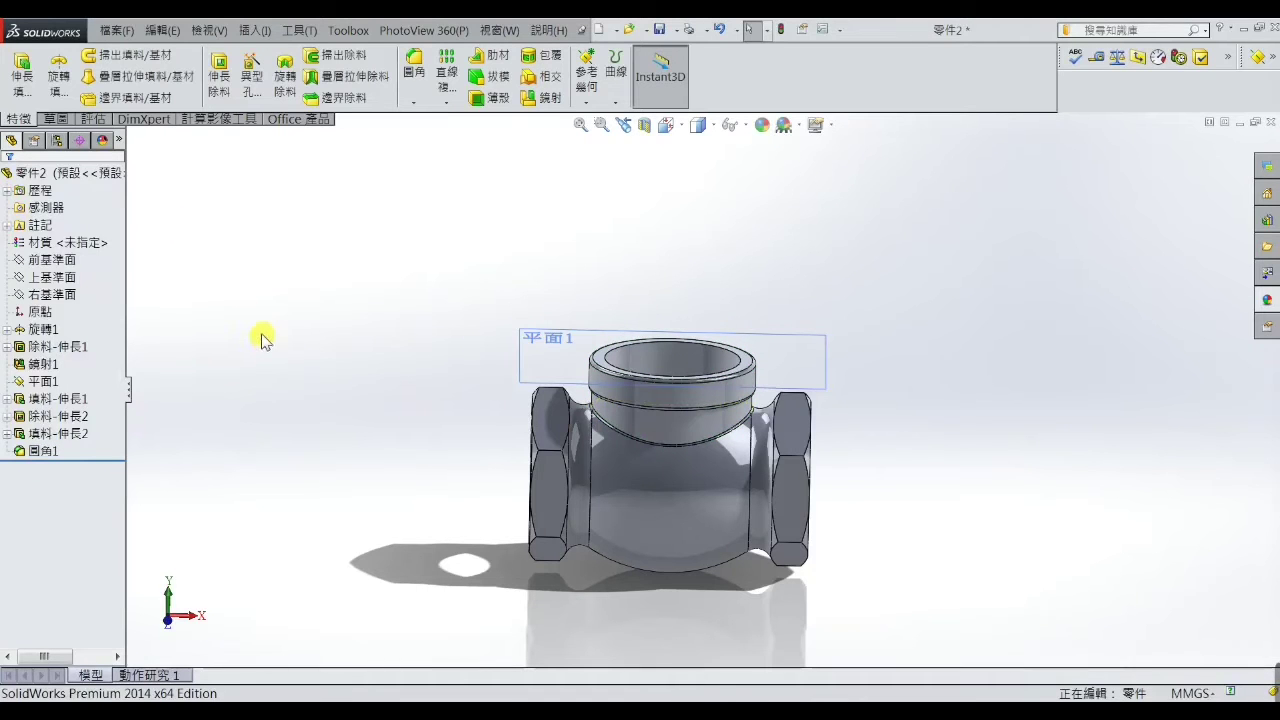
Chamfer the top neck rim edge 1.25 mm at 45°
{"action": "middle_click_drag", "start_coordinate": [261, 349], "coordinate": [299, 373]}
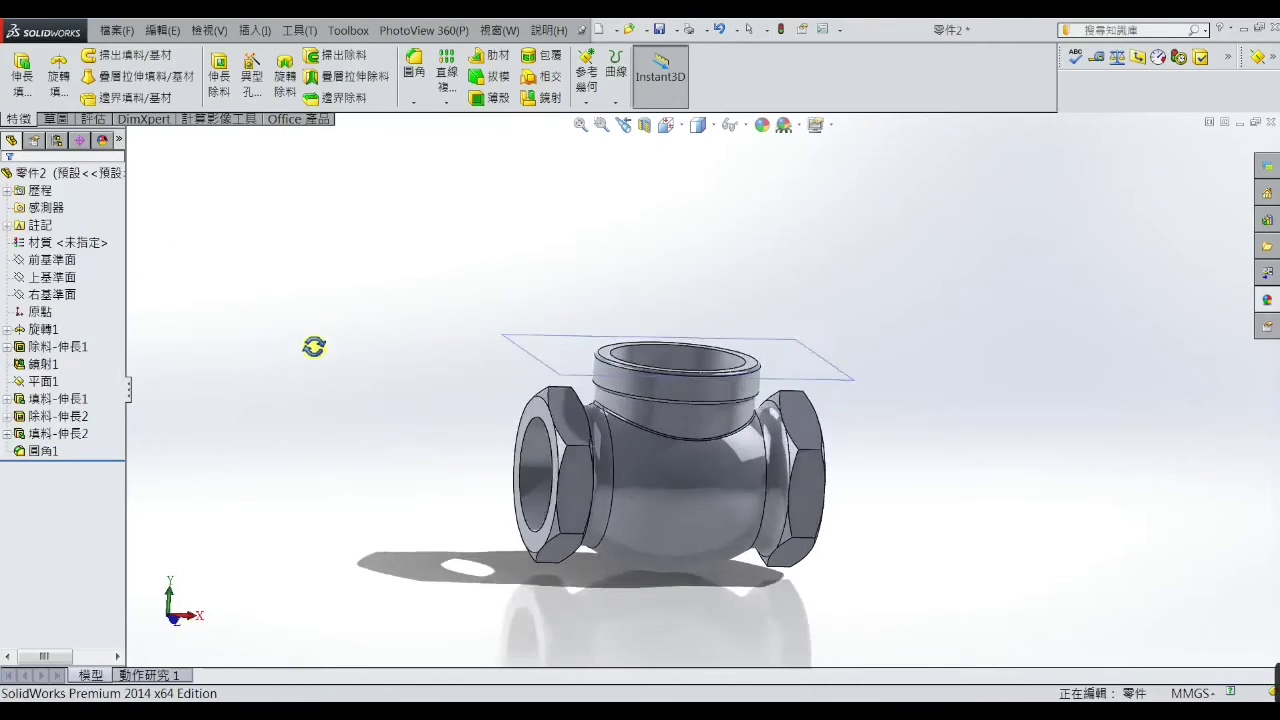
{"action": "left_click", "coordinate": [413, 103]}
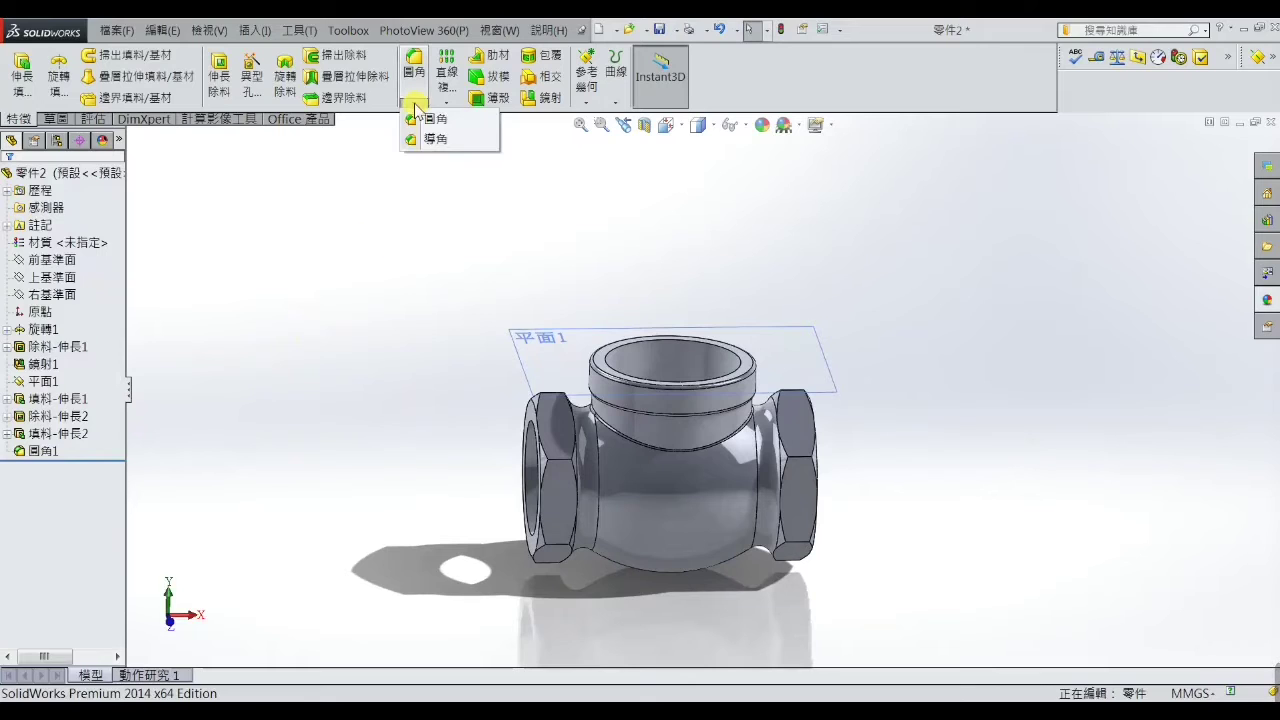
{"action": "left_click", "coordinate": [422, 138]}
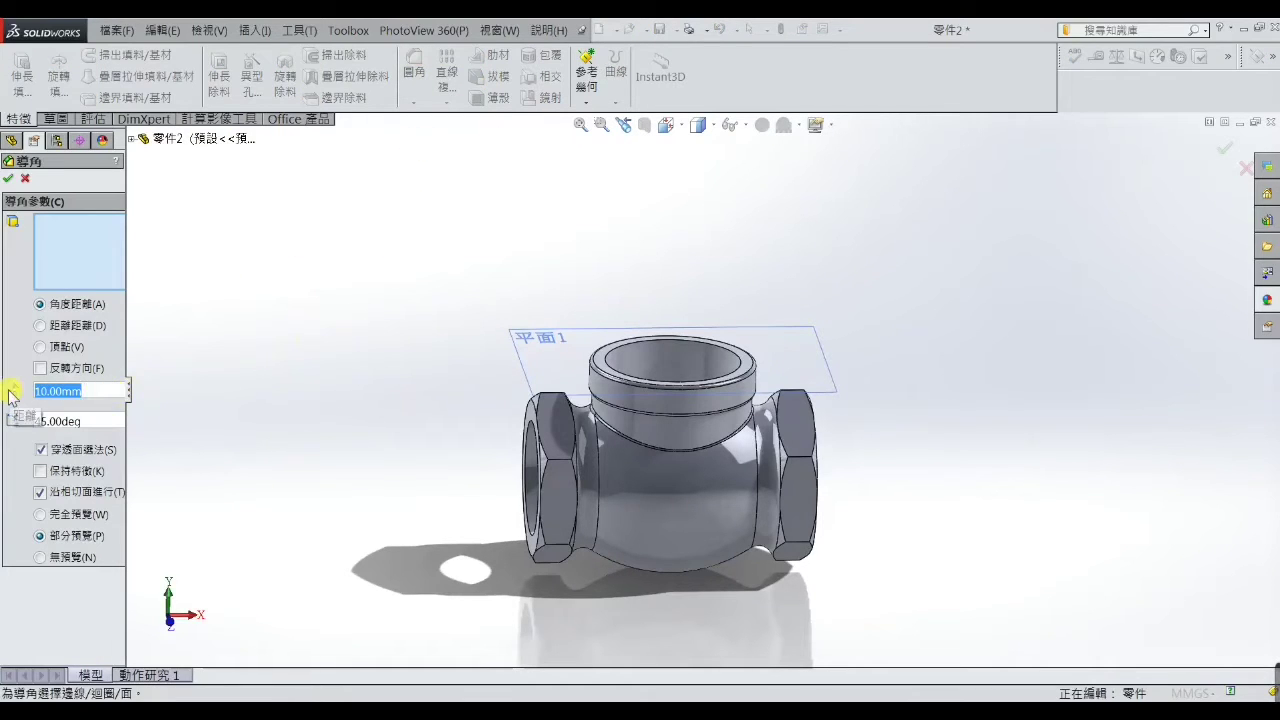
{"action": "type", "text": "1.25"}
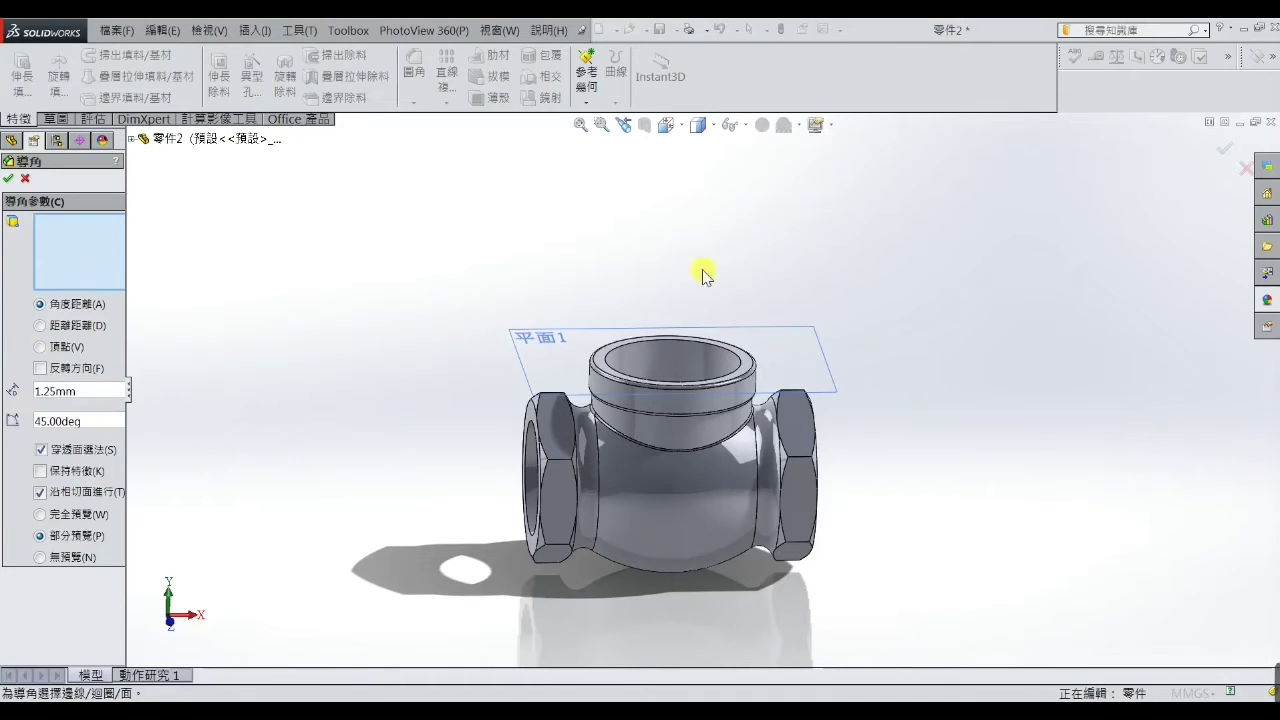
{"action": "left_click", "coordinate": [678, 344]}
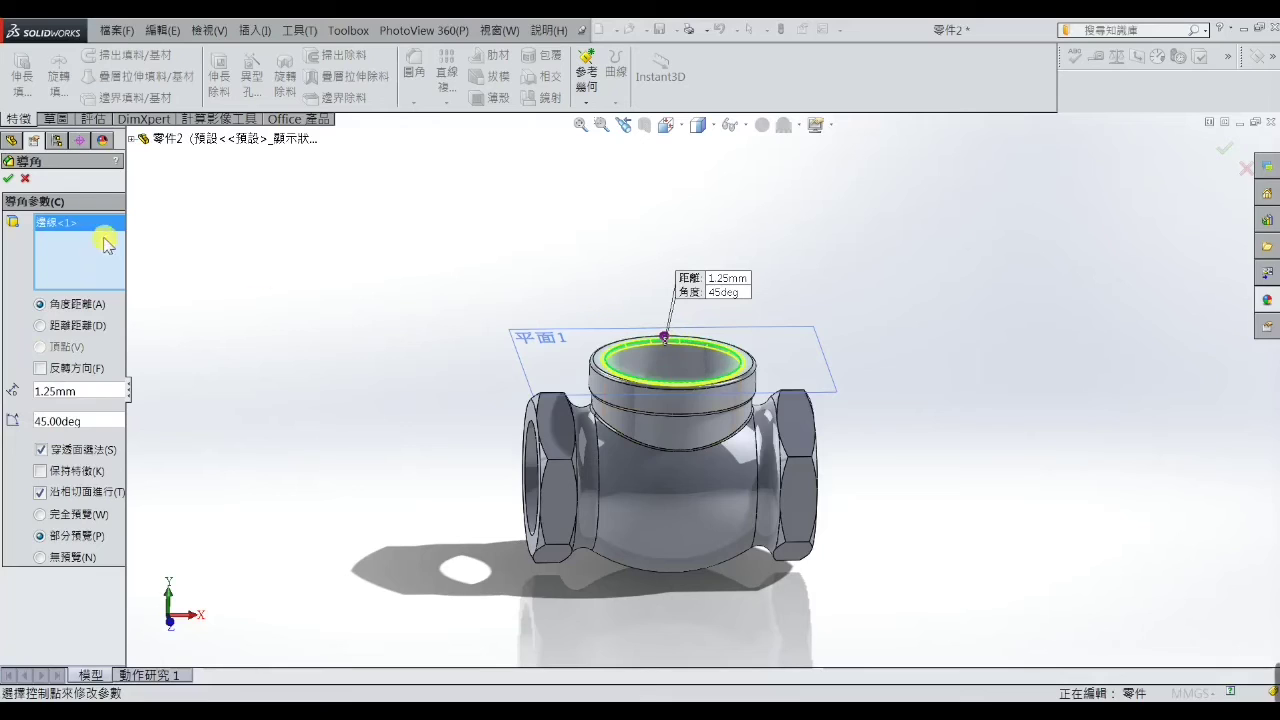
{"action": "left_click", "coordinate": [10, 180]}
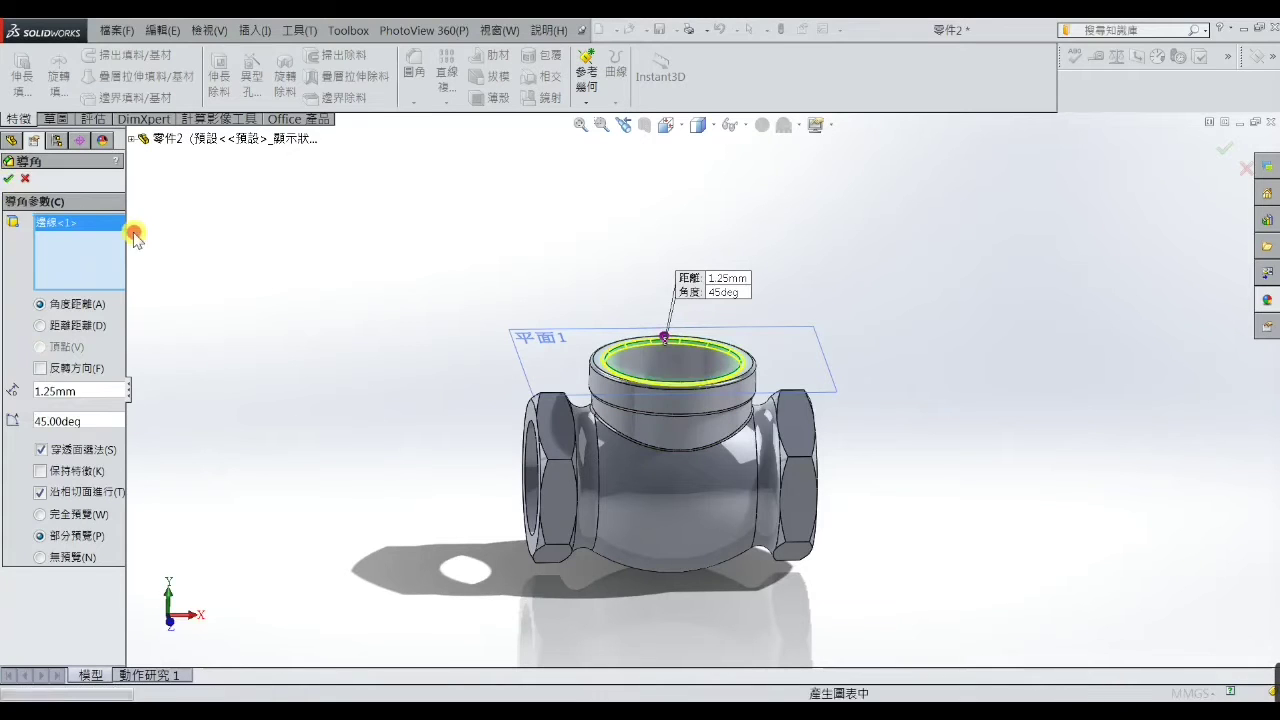
Chamfer the outer edges of both side openings 1.5 mm at 45°
{"action": "left_click", "coordinate": [415, 105]}
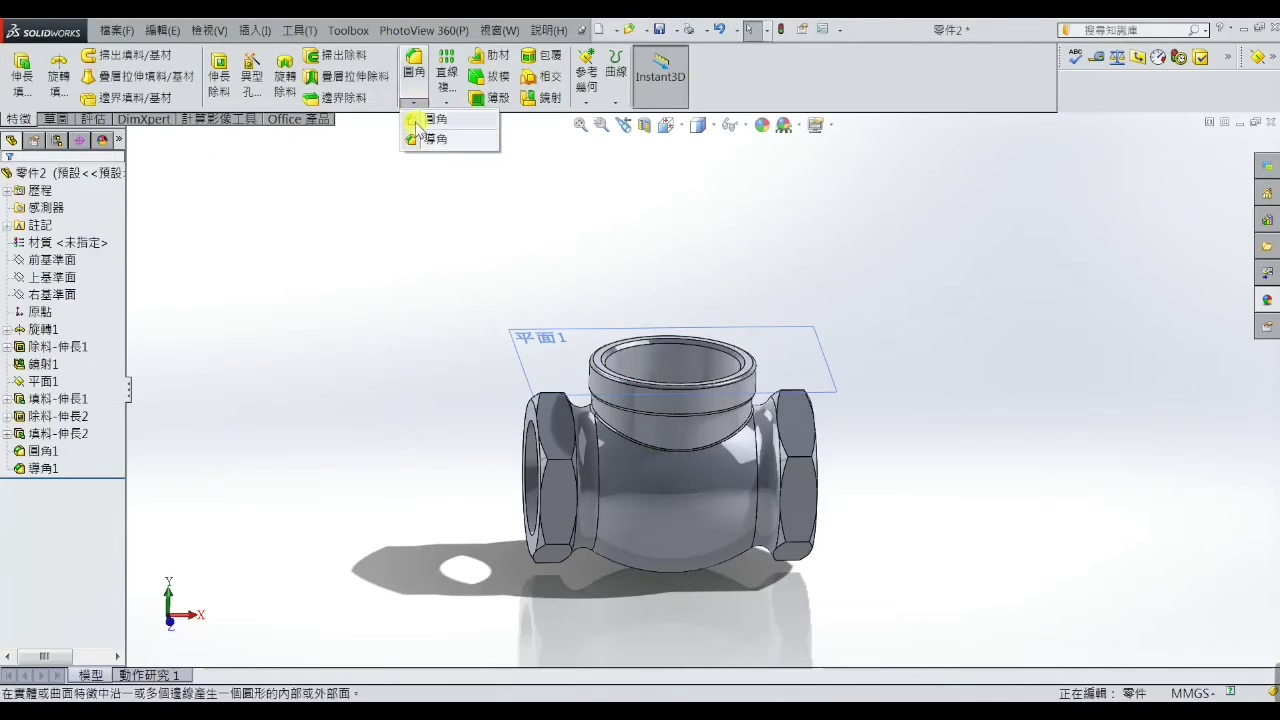
{"action": "left_click", "coordinate": [428, 135]}
{"action": "left_click", "coordinate": [92, 398]}
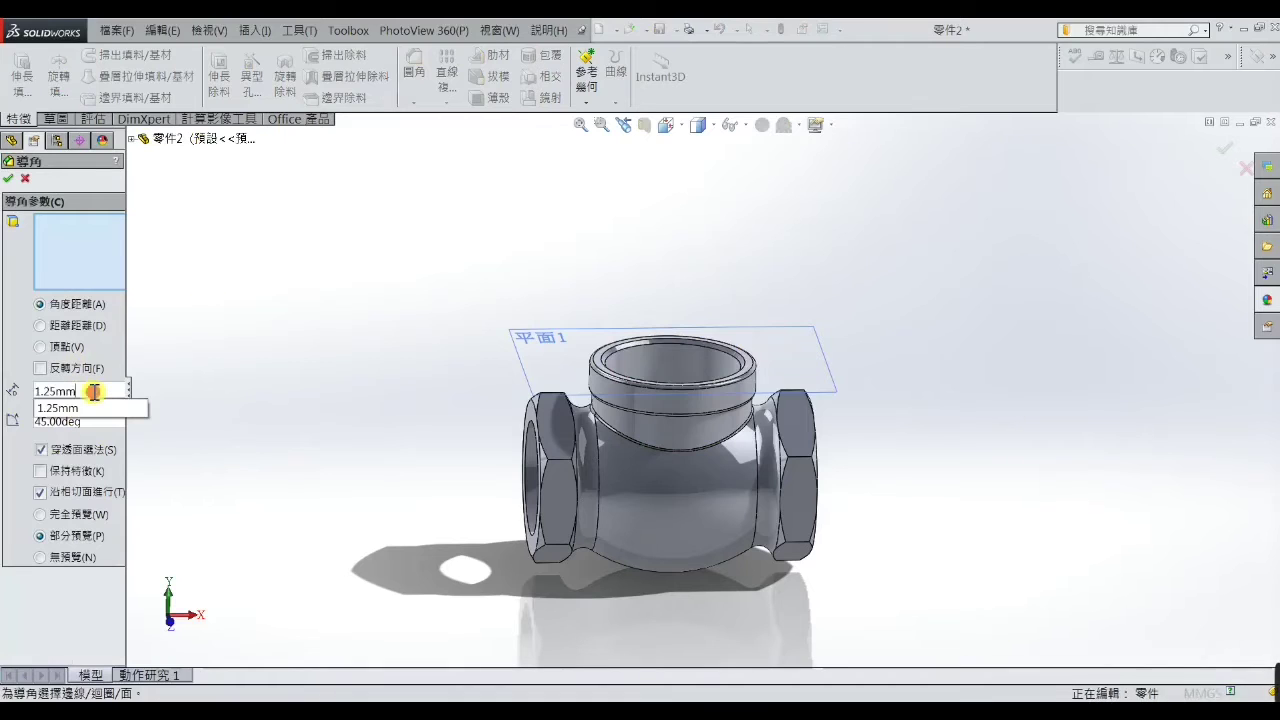
{"action": "type", "text": "1."}
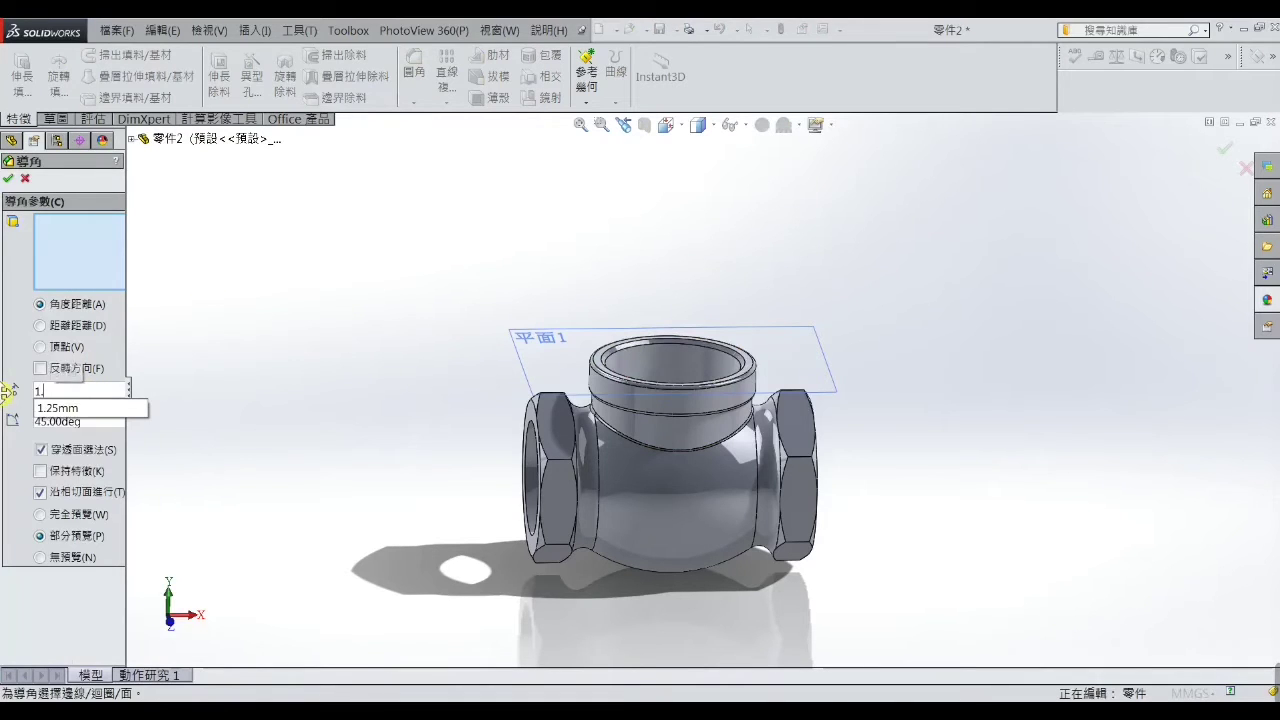
{"action": "key", "text": "Return"}
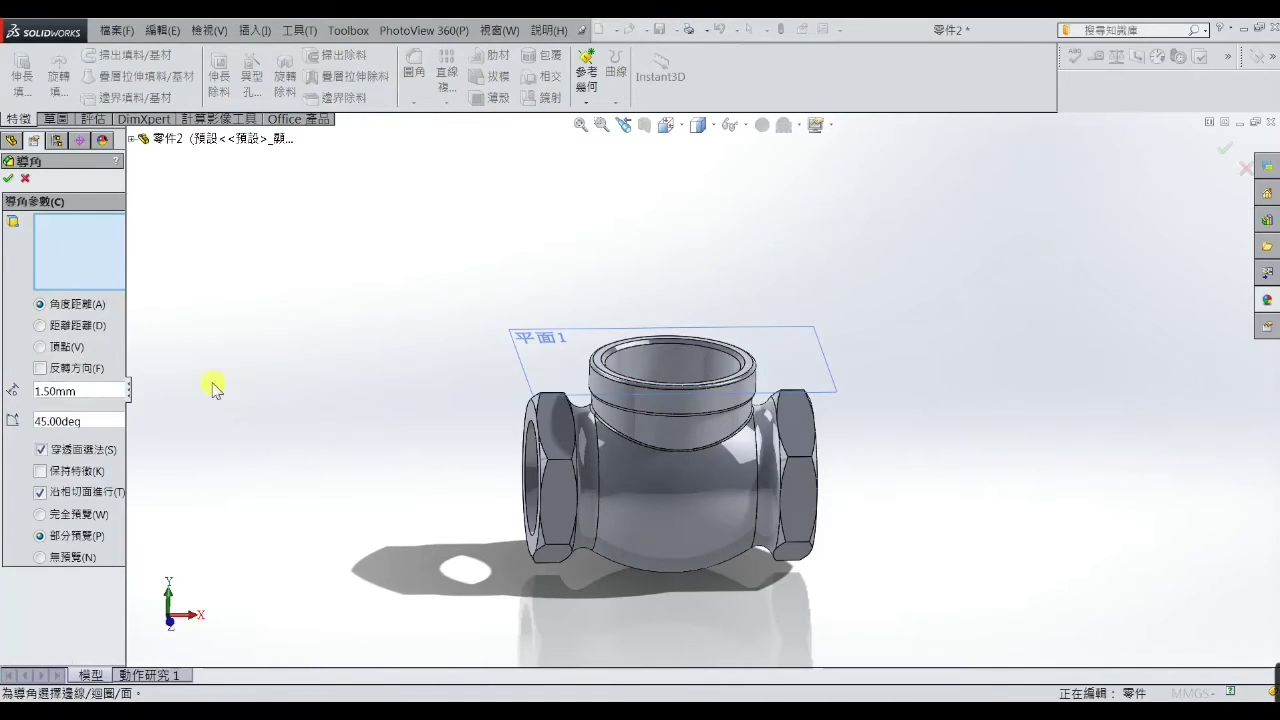
{"action": "left_click", "coordinate": [531, 428]}
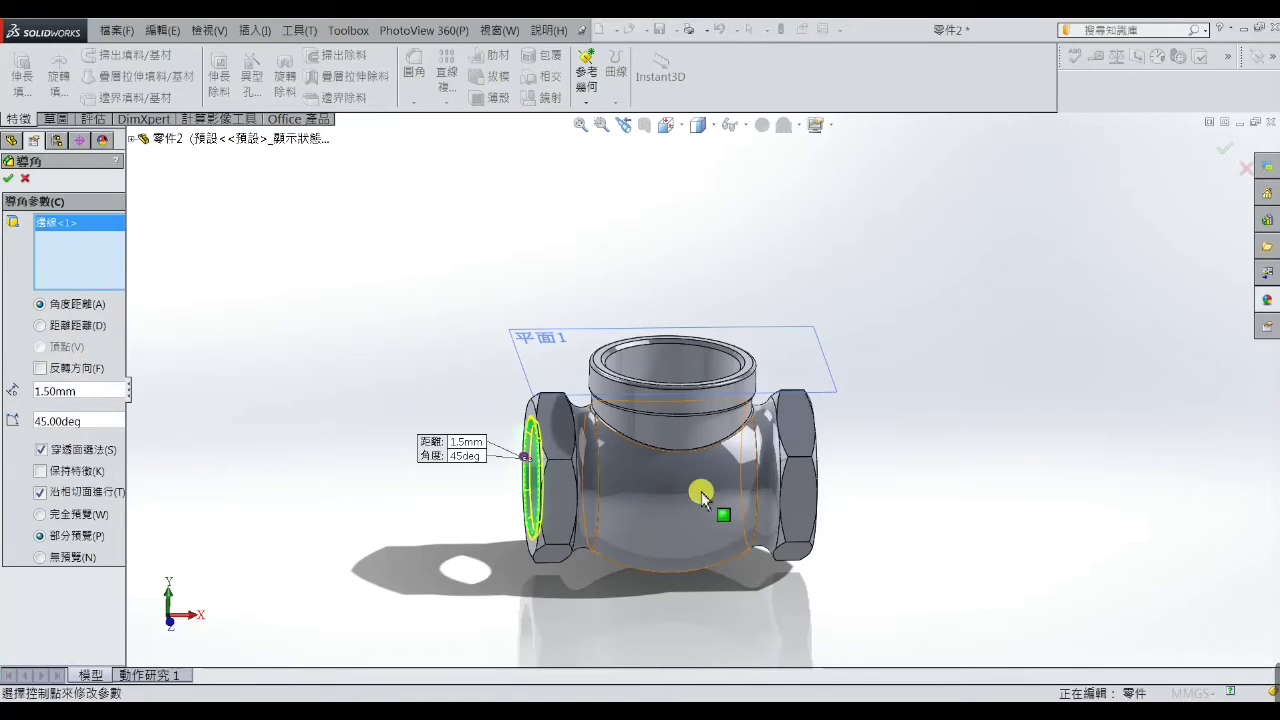
{"action": "middle_click_drag", "start_coordinate": [560, 440], "coordinate": [760, 425]}
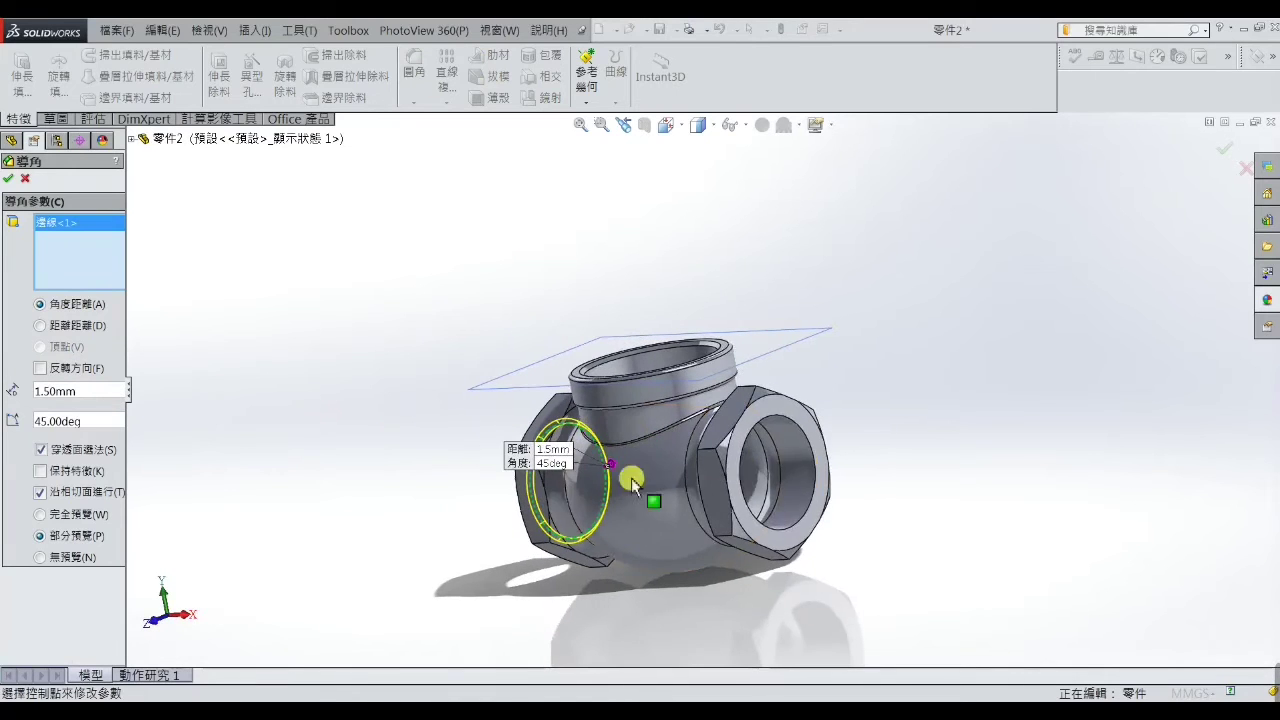
{"action": "left_click", "coordinate": [786, 423]}
{"action": "left_click", "coordinate": [8, 181]}
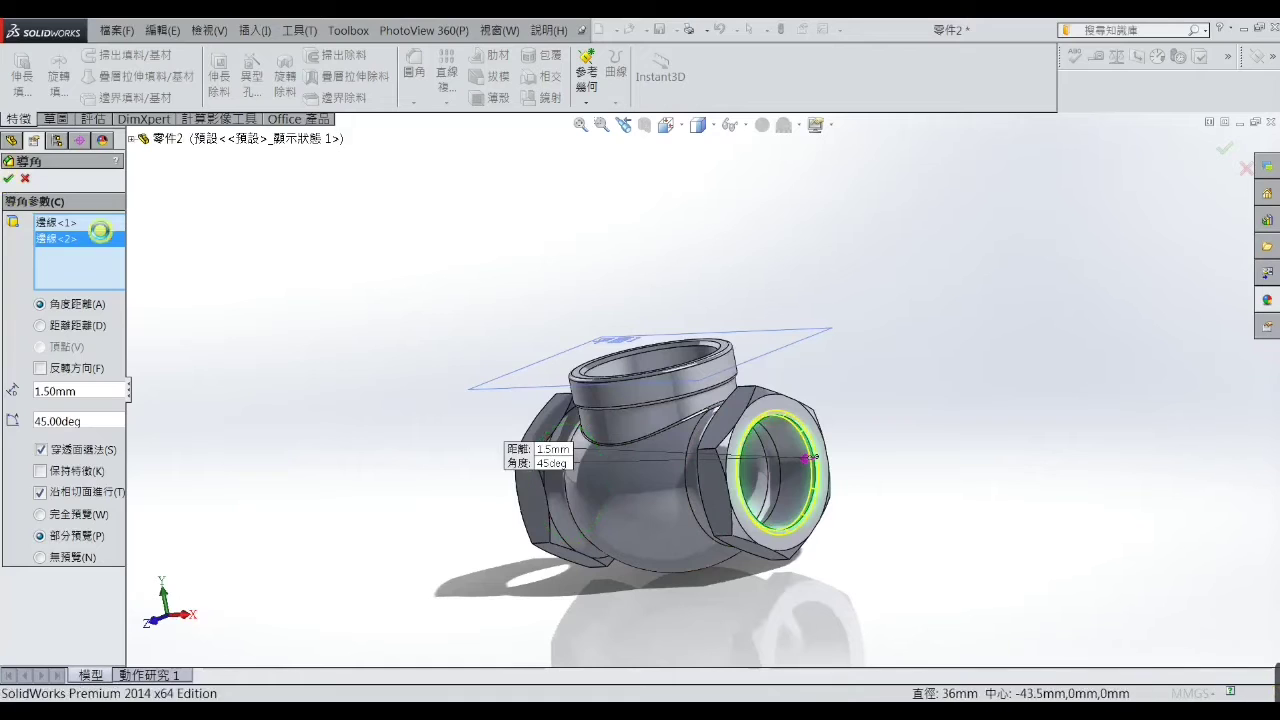
{"action": "middle_click_drag", "start_coordinate": [214, 257], "coordinate": [373, 337]}
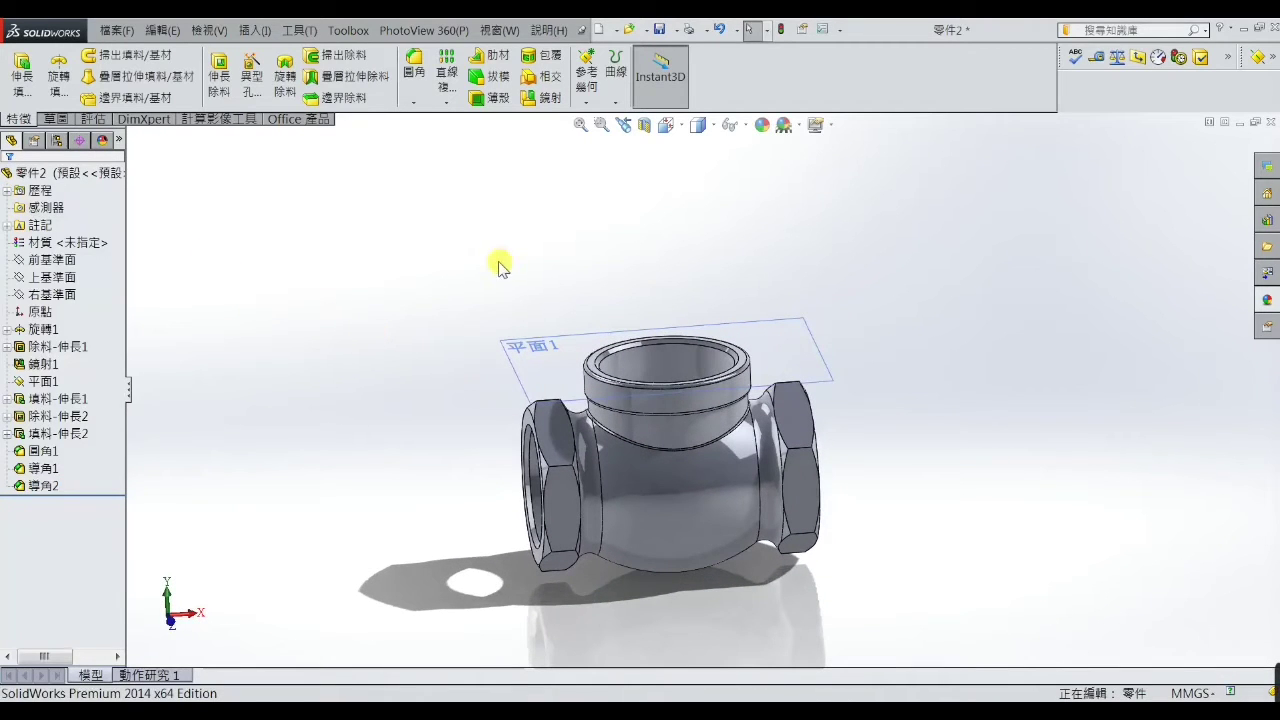
Start a sketch on the Front Plane, viewed from the front with hidden lines visible
{"action": "left_click", "coordinate": [72, 262]}
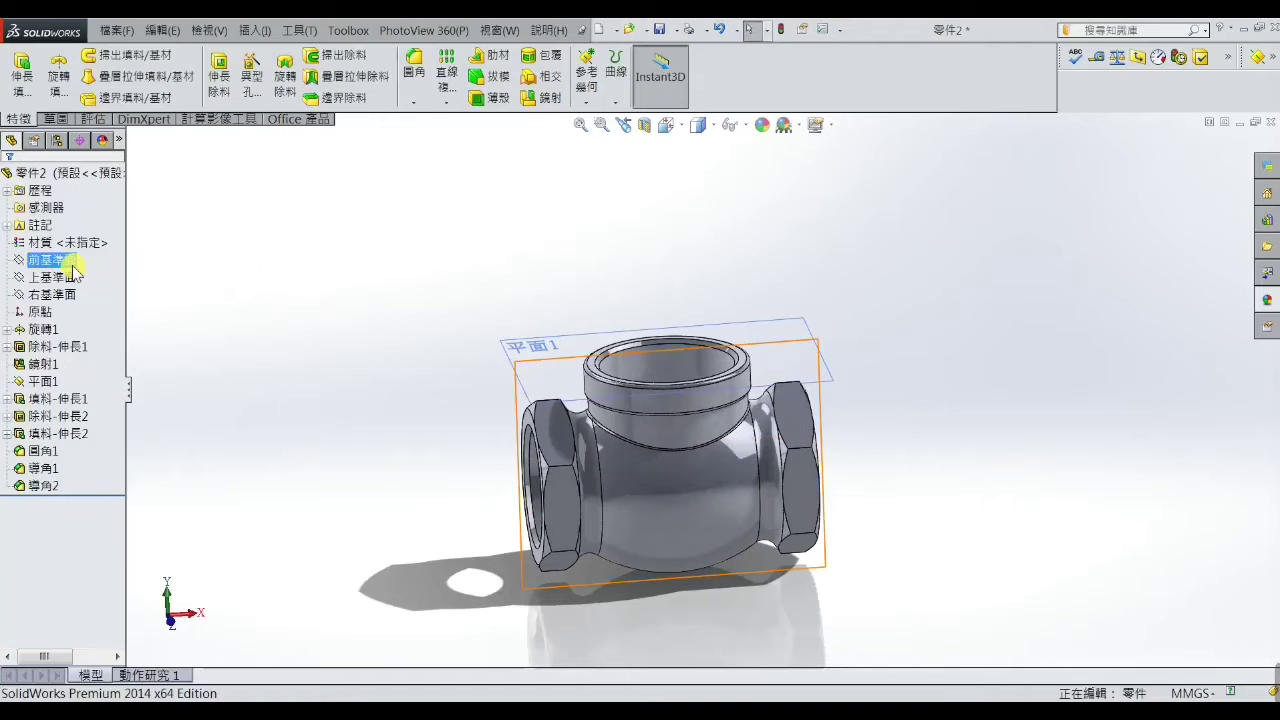
{"action": "left_click", "coordinate": [85, 246]}
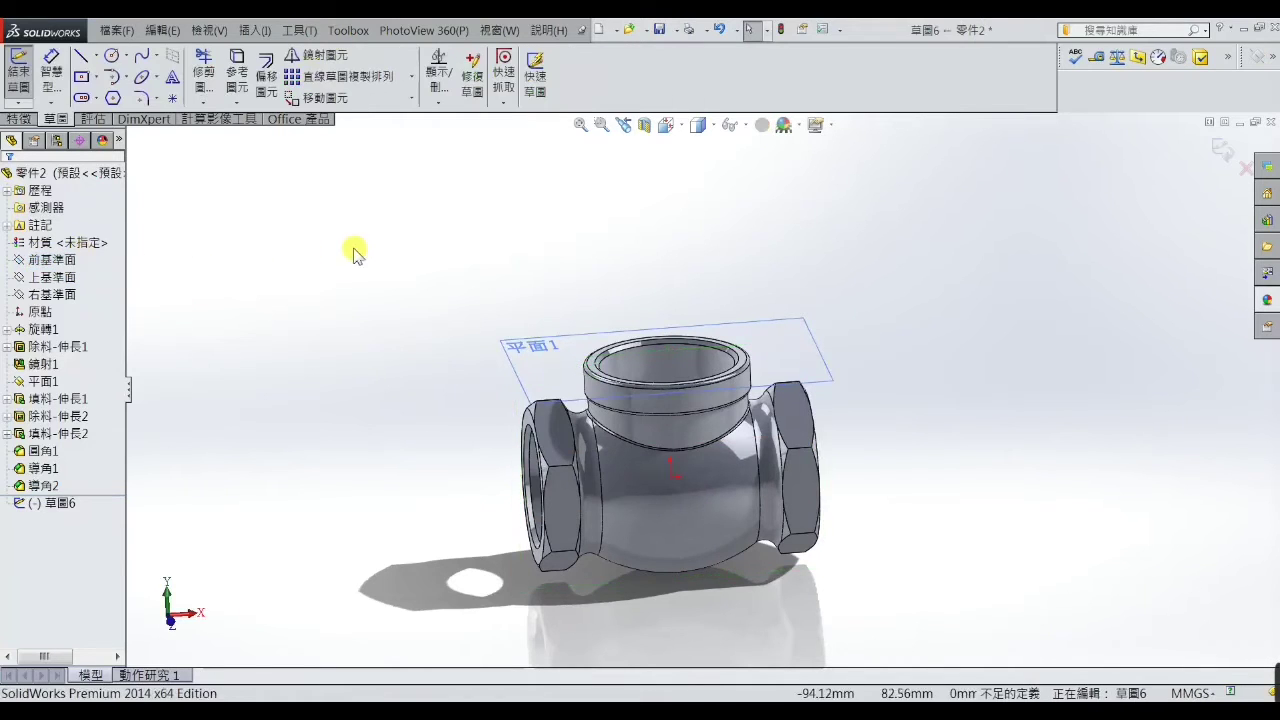
{"action": "left_click", "coordinate": [684, 128]}
{"action": "left_click", "coordinate": [689, 193]}
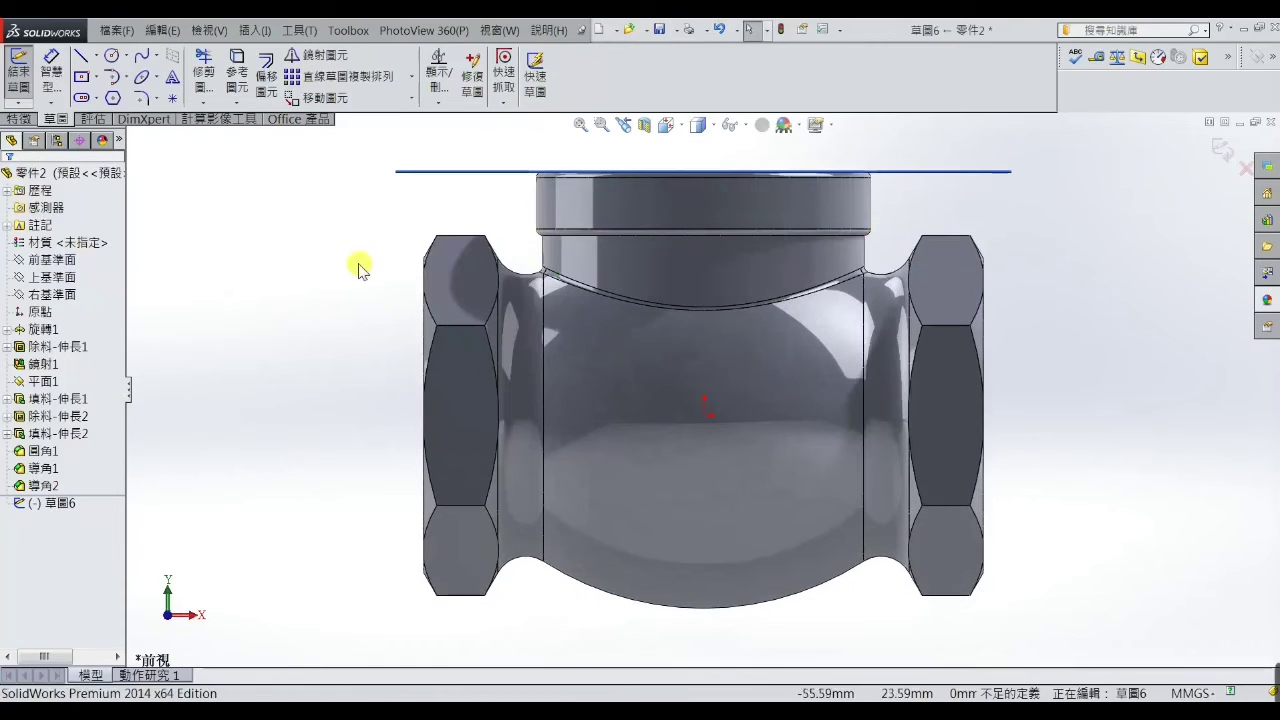
{"action": "left_click", "coordinate": [209, 30]}
{"action": "mouse_move", "coordinate": [230, 121]}
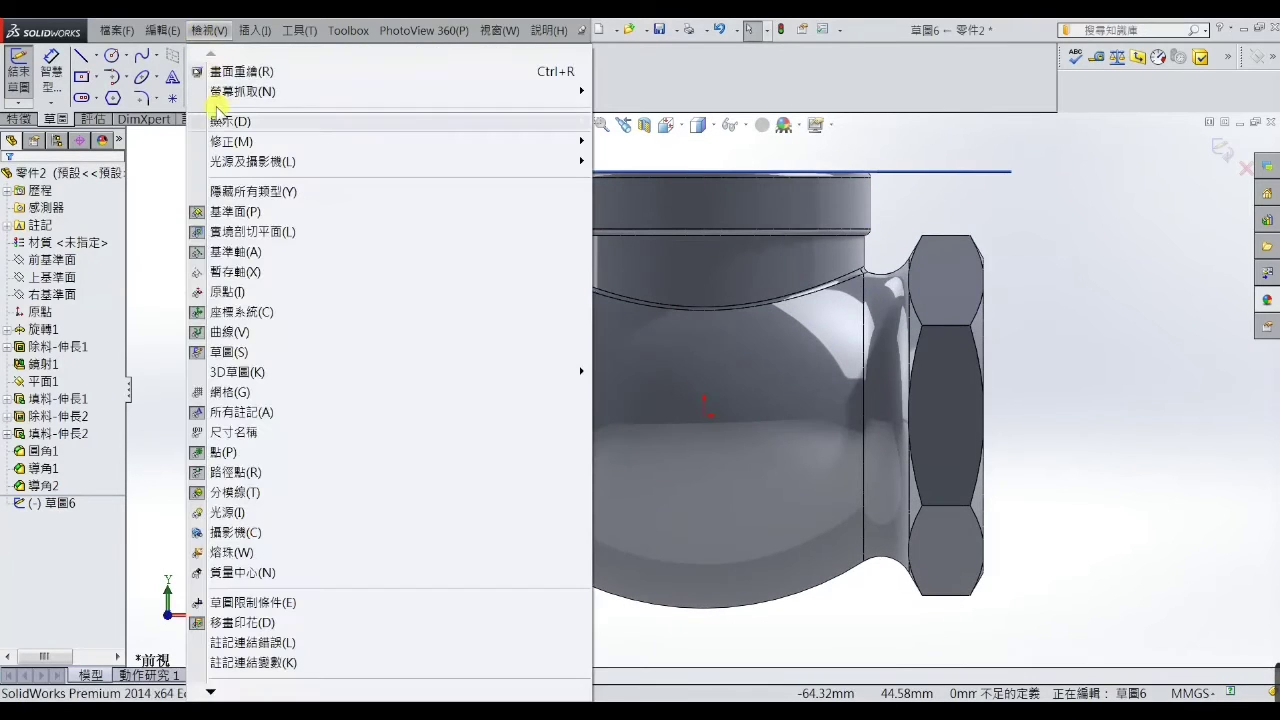
{"action": "left_click", "coordinate": [636, 142]}
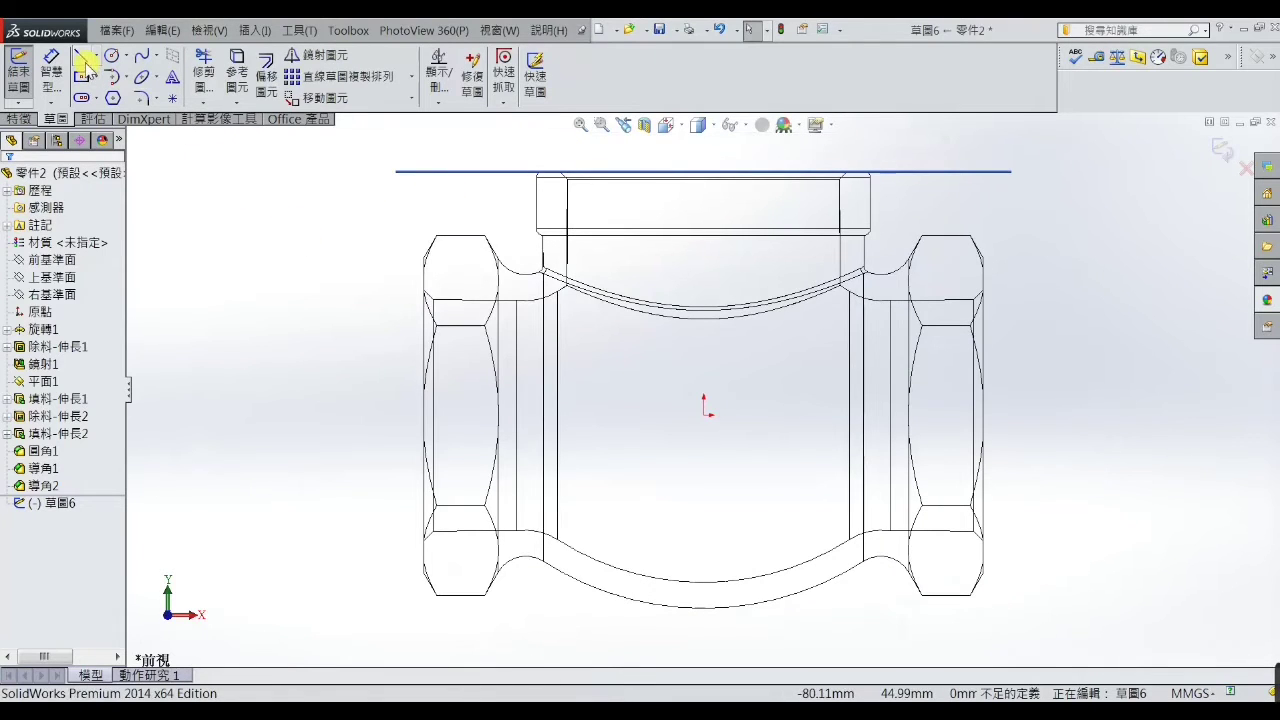
Draw a left vertical line, a horizontal line through the origin, and a right downward line
{"action": "left_click", "coordinate": [80, 56]}
{"action": "scroll", "coordinate": [571, 340], "scroll_direction": "down", "scroll_amount": 2}
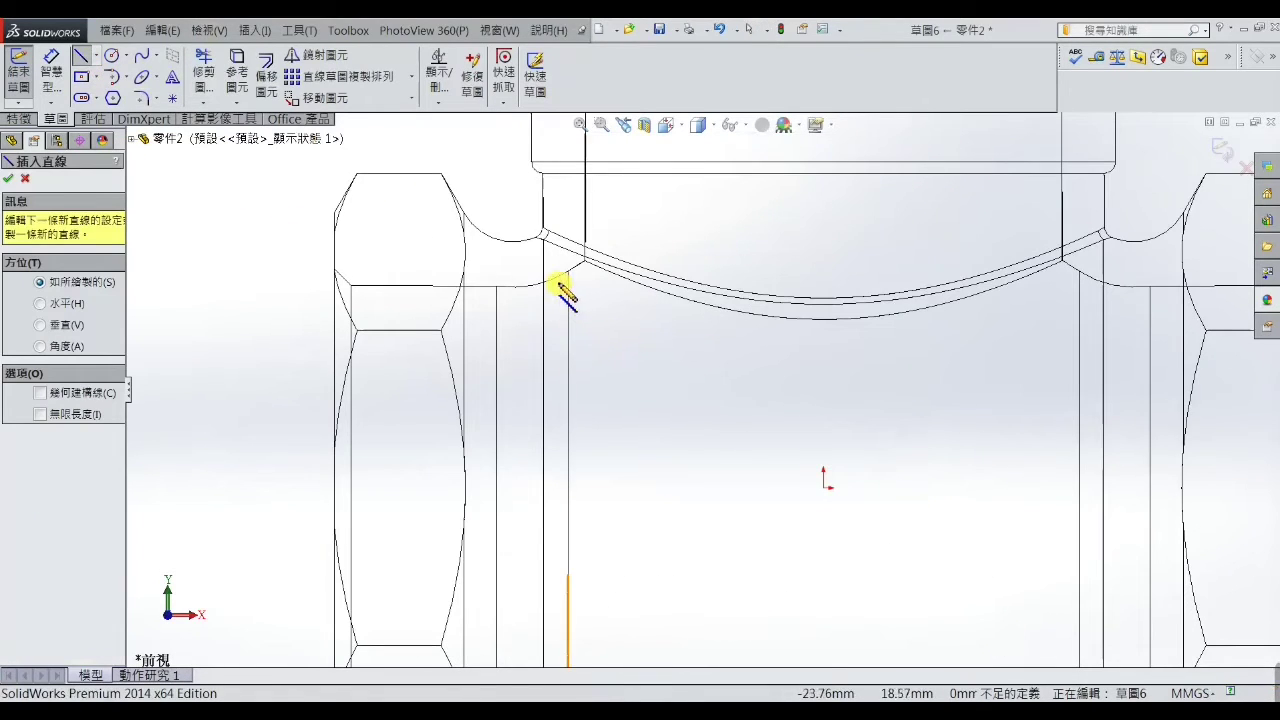
{"action": "left_click", "coordinate": [555, 265]}
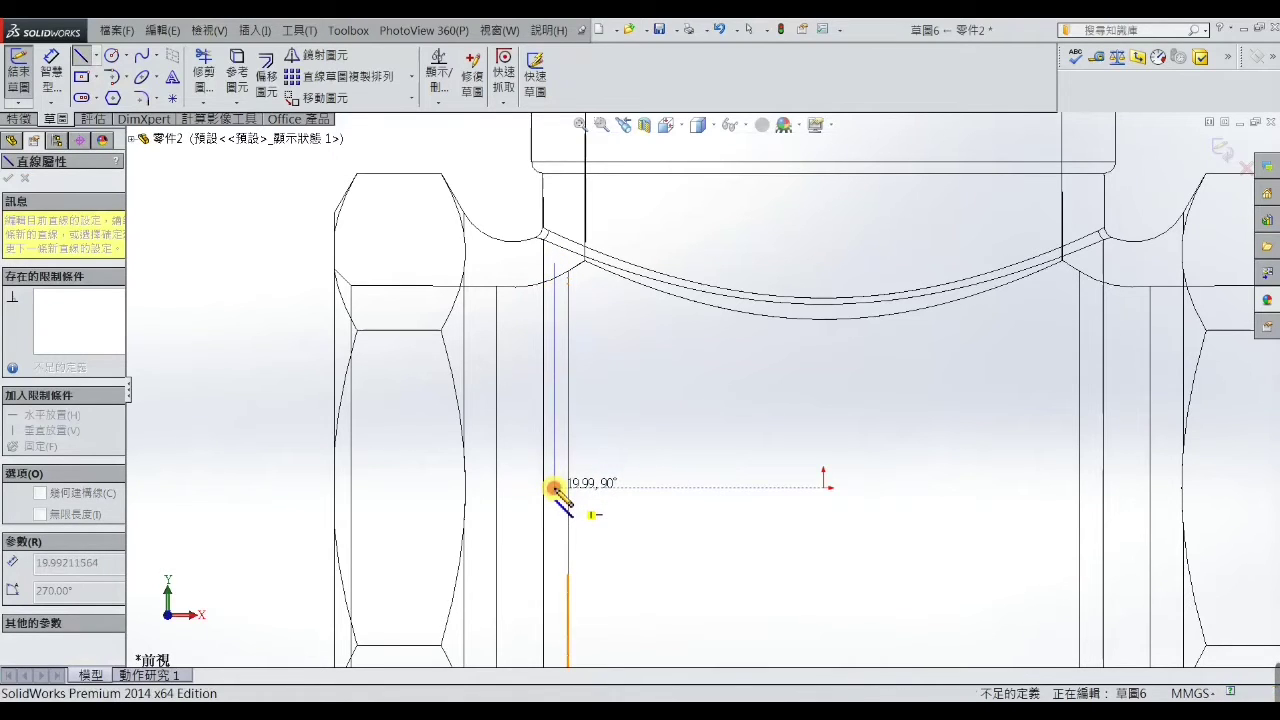
{"action": "left_click", "coordinate": [555, 487]}
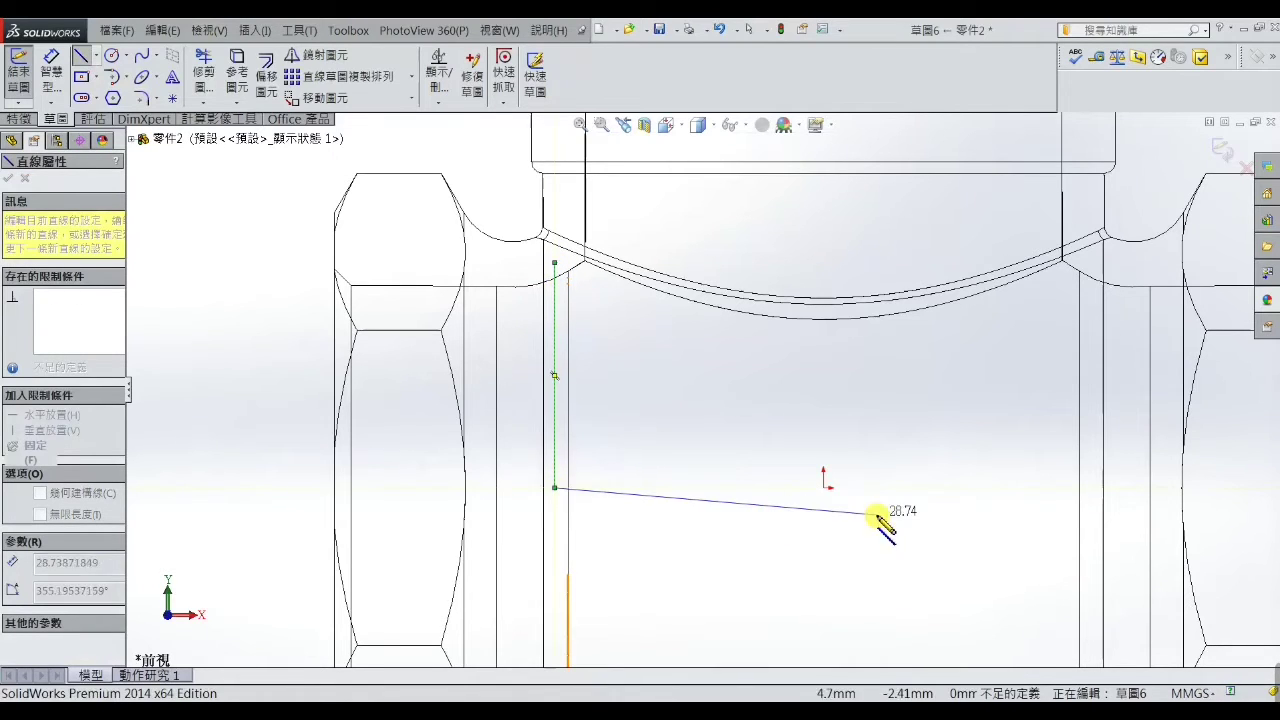
{"action": "left_click", "coordinate": [1094, 487]}
{"action": "scroll", "coordinate": [1063, 591], "scroll_direction": "up", "scroll_amount": 3}
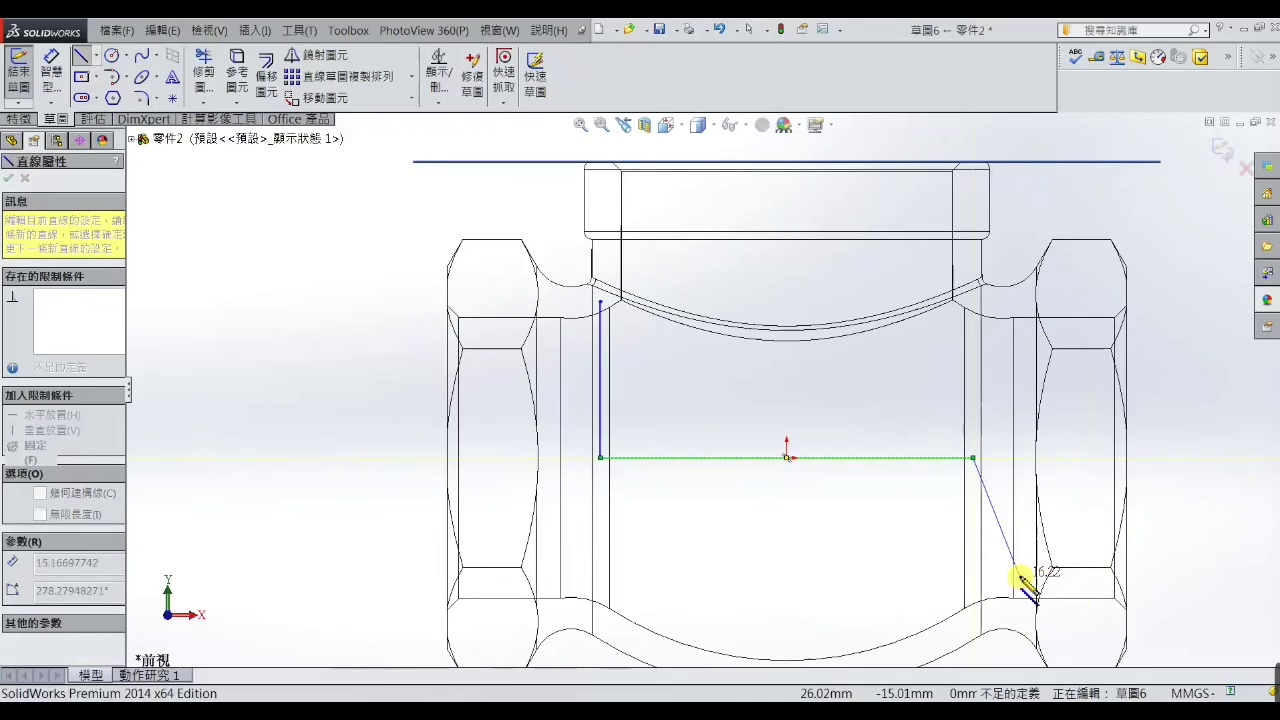
{"action": "left_click", "coordinate": [972, 620]}
{"action": "right_click", "coordinate": [974, 620]}
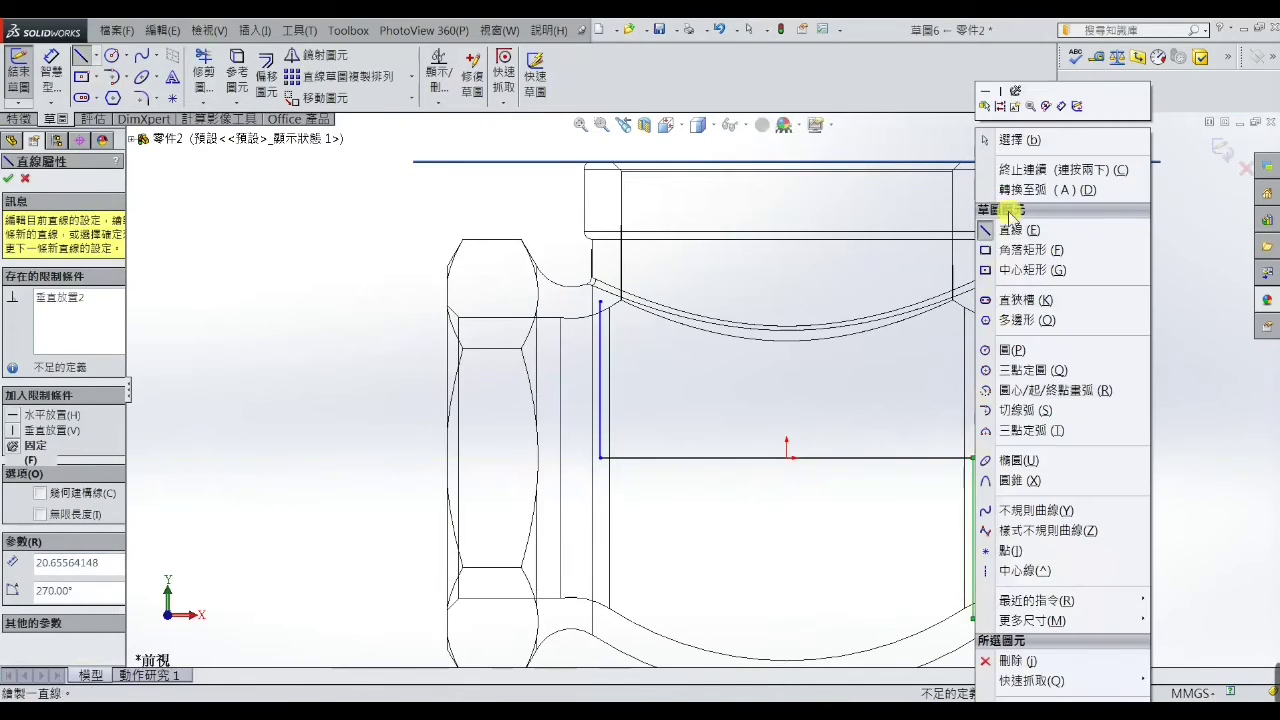
{"action": "left_click", "coordinate": [1008, 140]}
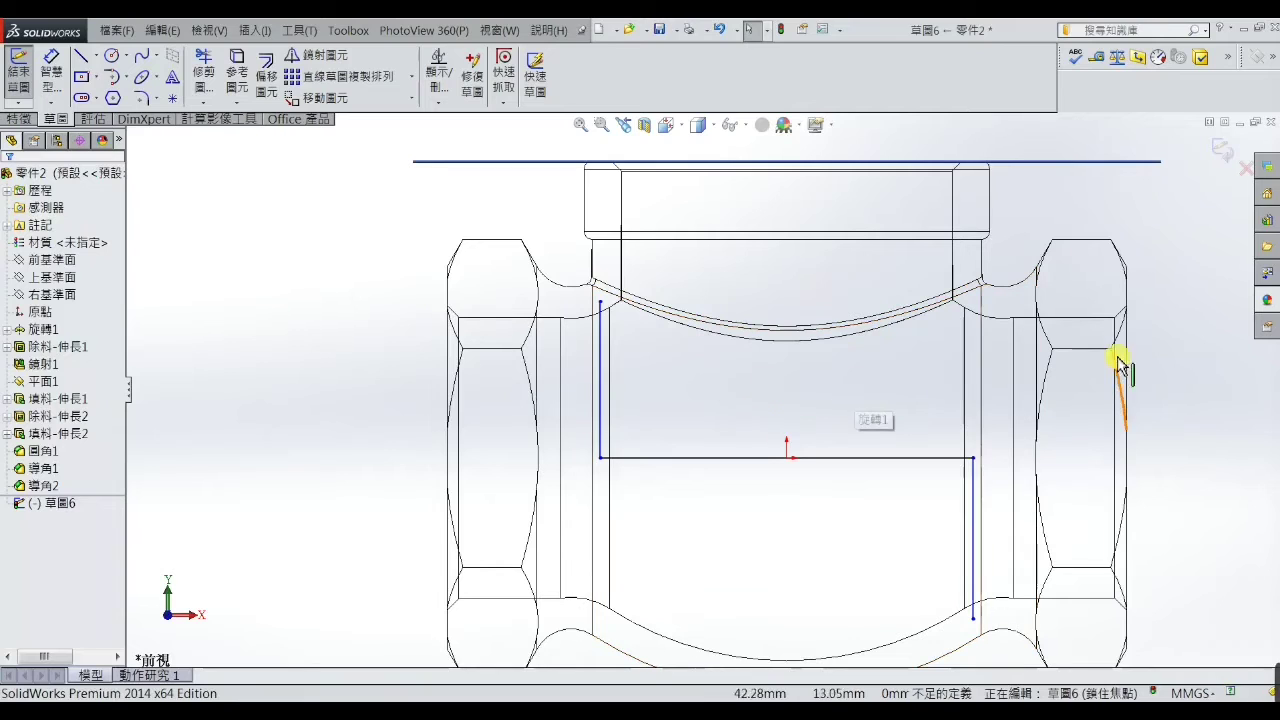
{"action": "left_click", "coordinate": [51, 72]}
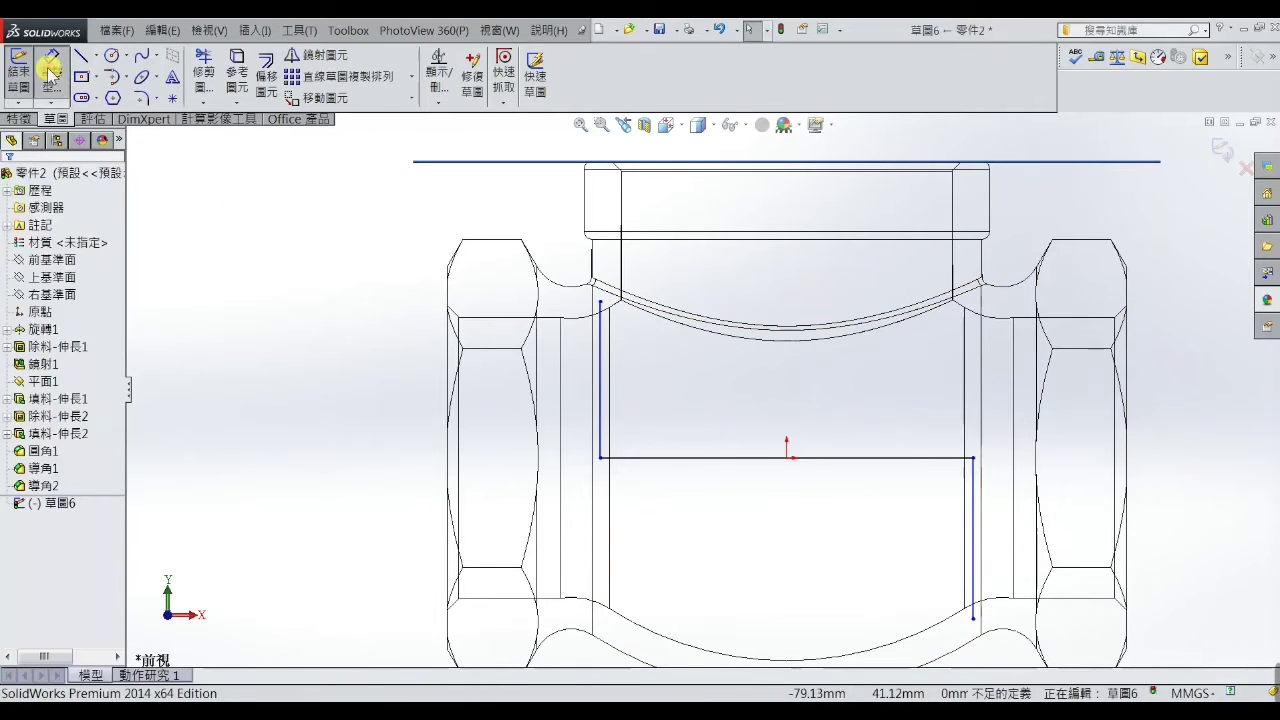
Dimension the horizontal sketch line to 48 mm
{"action": "left_click", "coordinate": [770, 458]}
{"action": "left_click", "coordinate": [762, 502]}
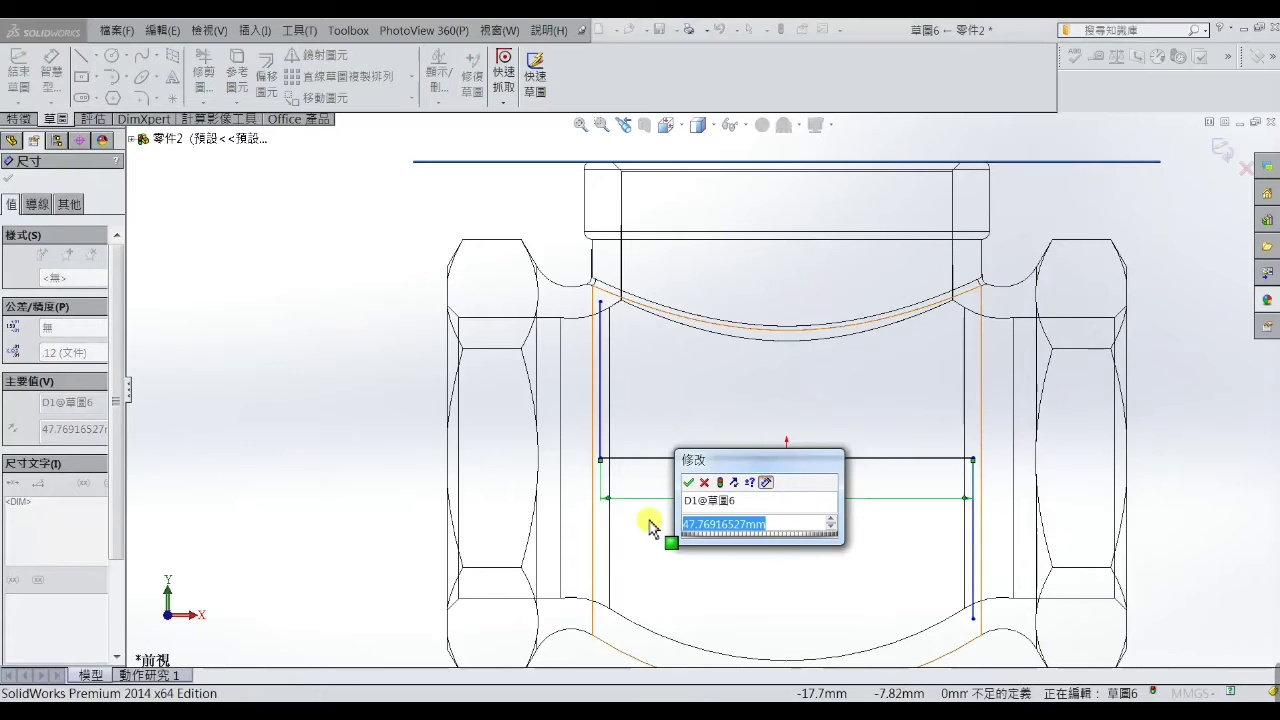
{"action": "type", "text": "48"}
{"action": "key", "text": "Return"}
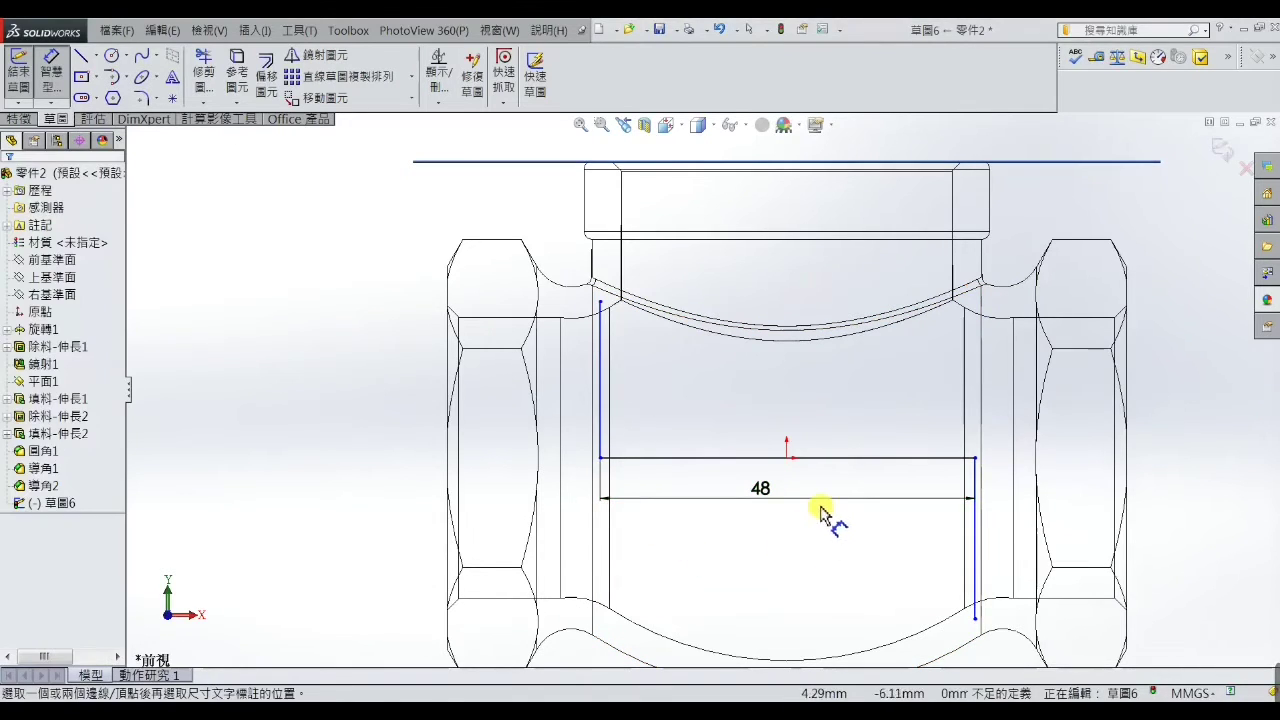
Draw a short vertical line up from the horizontal line and make it construction geometry
{"action": "left_click", "coordinate": [80, 56]}
{"action": "scroll", "coordinate": [760, 420], "scroll_direction": "down", "scroll_amount": 3}
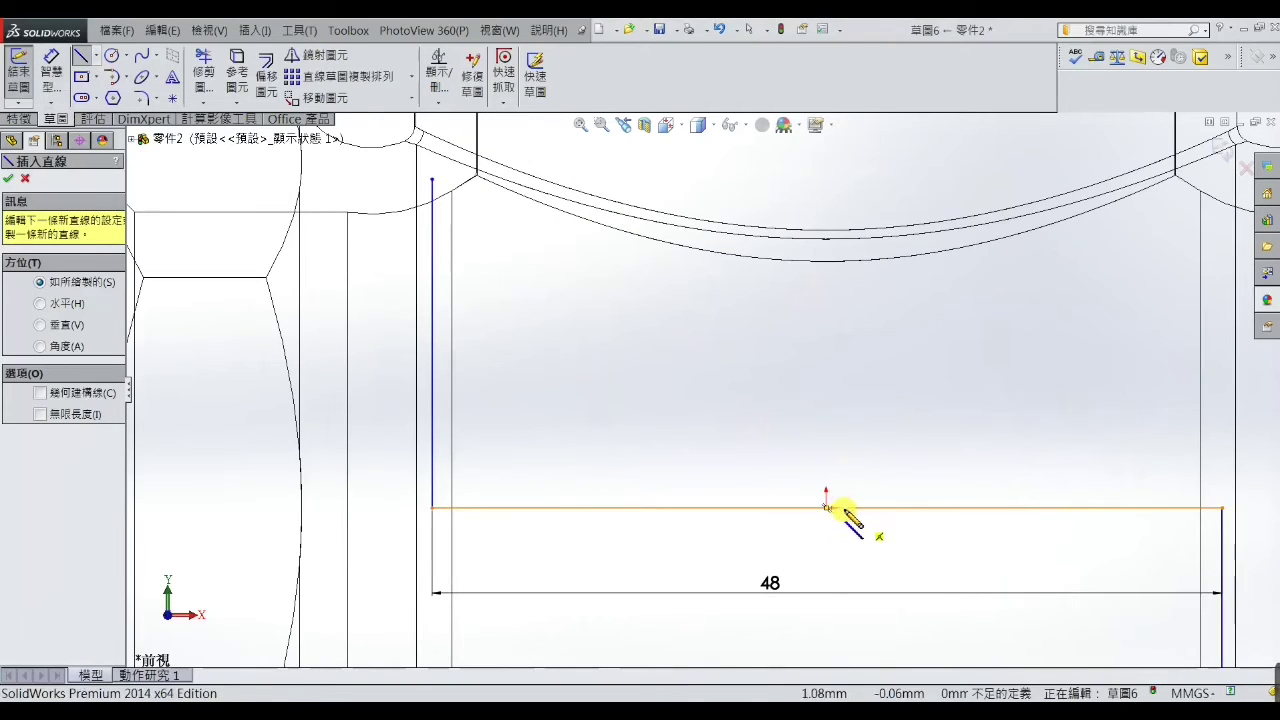
{"action": "scroll", "coordinate": [840, 508], "scroll_direction": "down", "scroll_amount": 3}
{"action": "scroll", "coordinate": [834, 520], "scroll_direction": "up", "scroll_amount": 2}
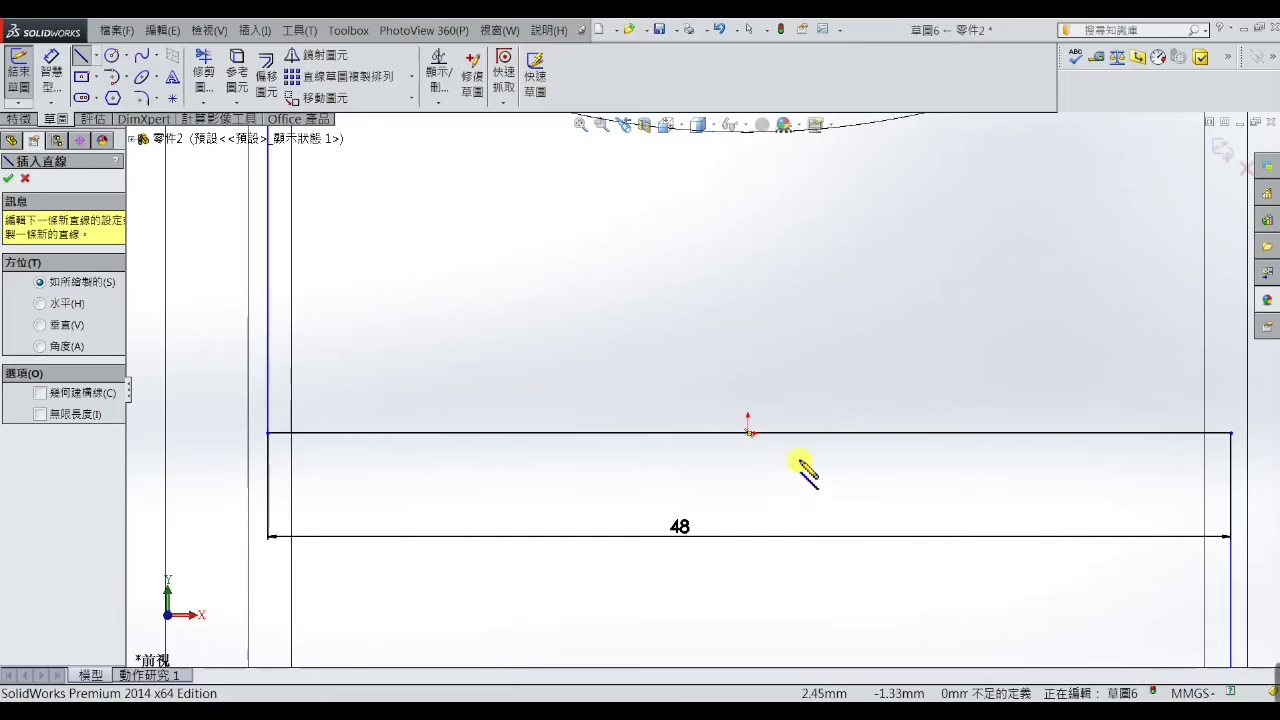
{"action": "scroll", "coordinate": [800, 463], "scroll_direction": "down", "scroll_amount": 2}
{"action": "scroll", "coordinate": [749, 457], "scroll_direction": "down", "scroll_amount": 2}
{"action": "scroll", "coordinate": [737, 394], "scroll_direction": "down", "scroll_amount": 2}
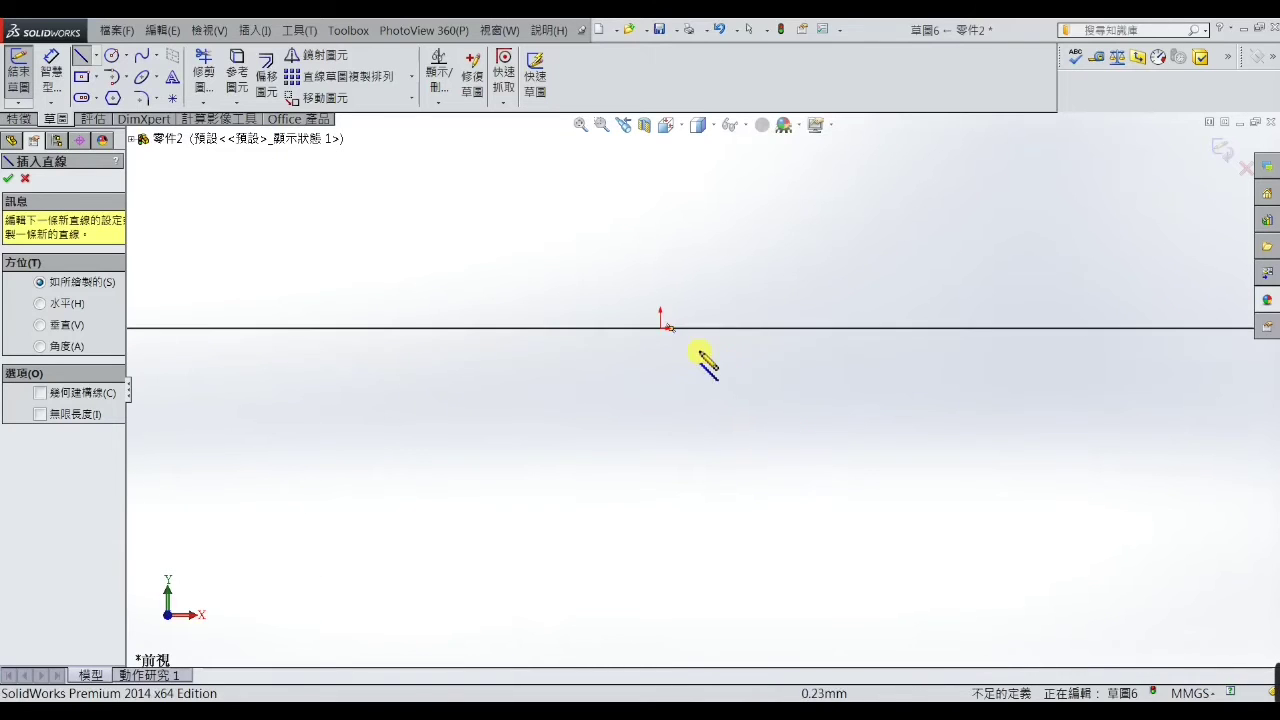
{"action": "left_click", "coordinate": [643, 318]}
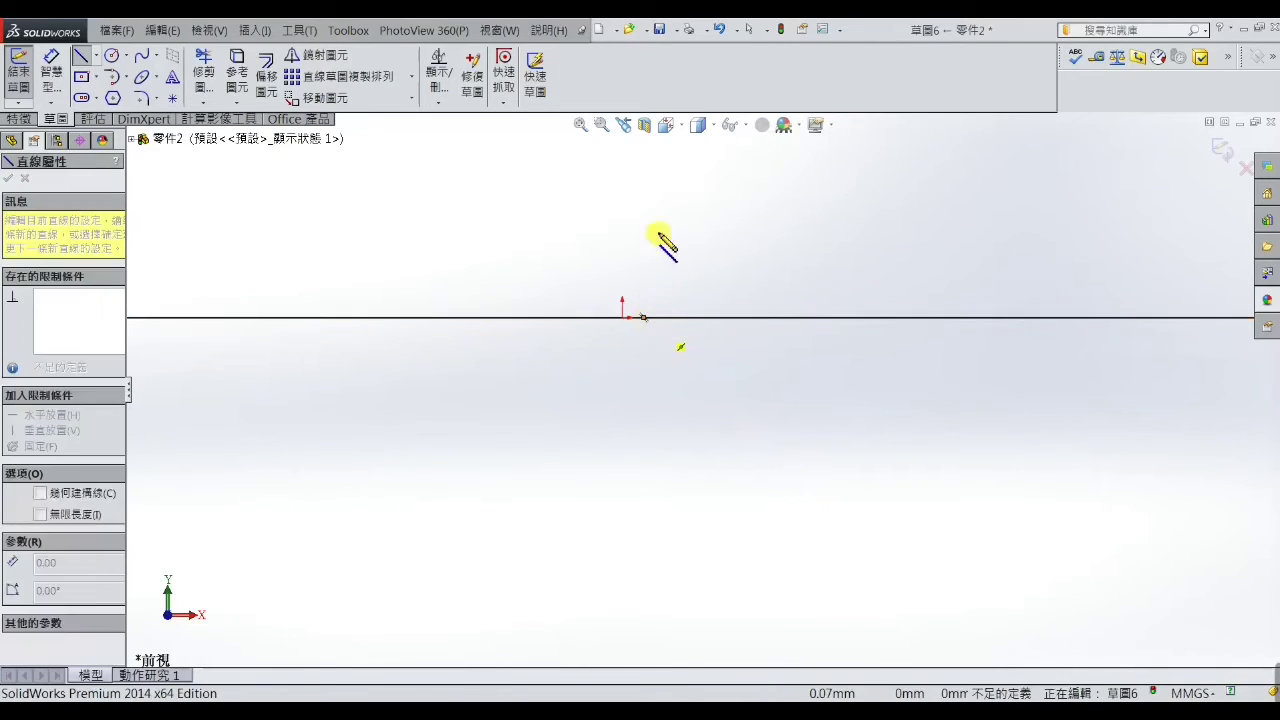
{"action": "left_click", "coordinate": [643, 172]}
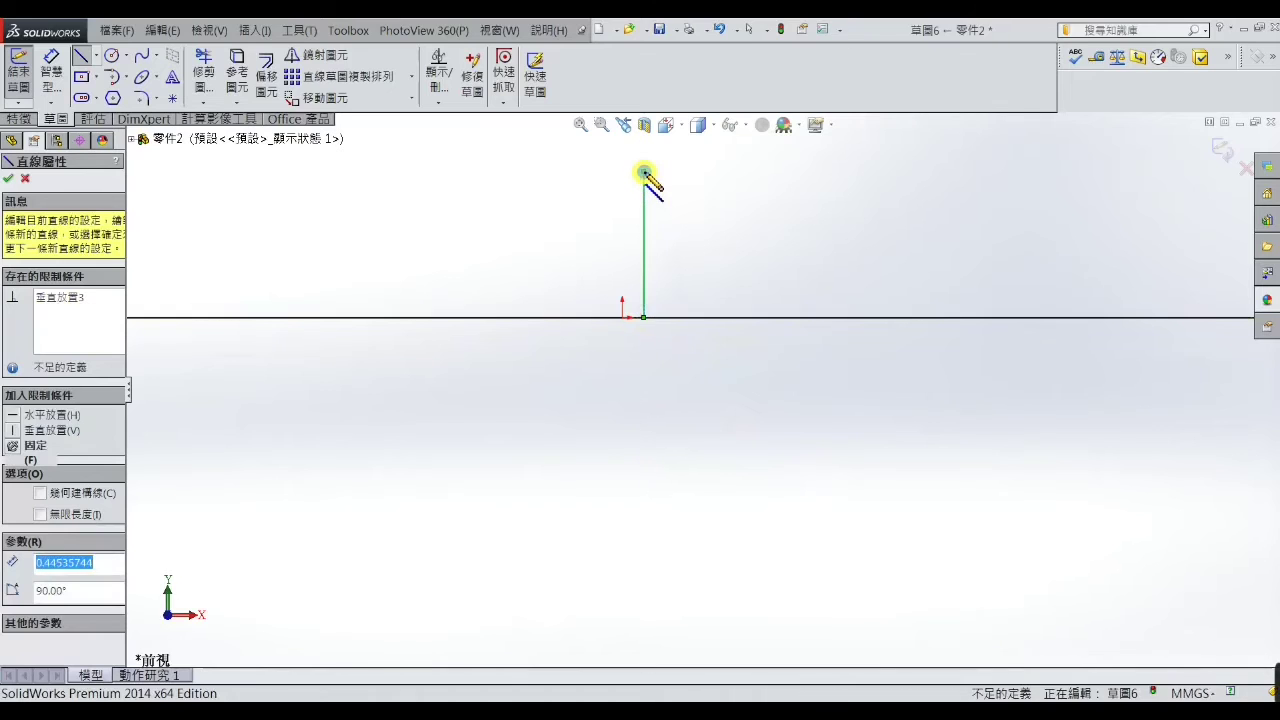
{"action": "right_click", "coordinate": [645, 170]}
{"action": "left_click", "coordinate": [668, 158]}
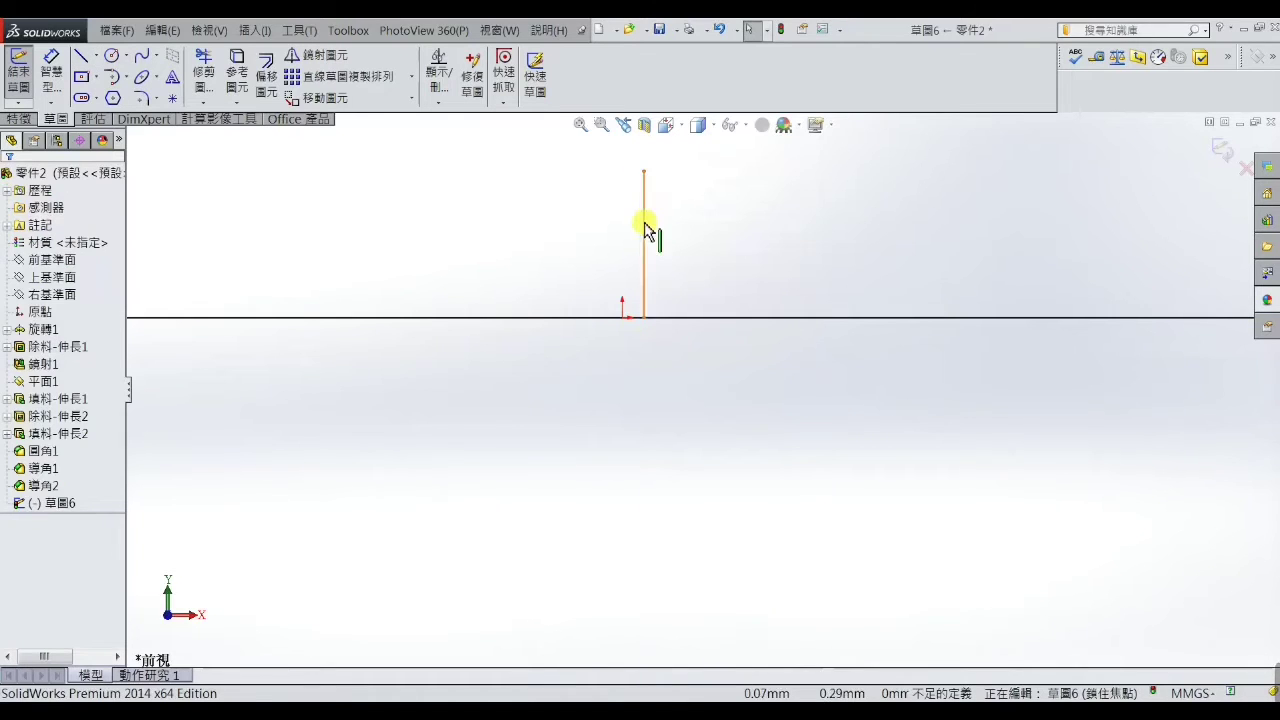
{"action": "left_click", "coordinate": [645, 222]}
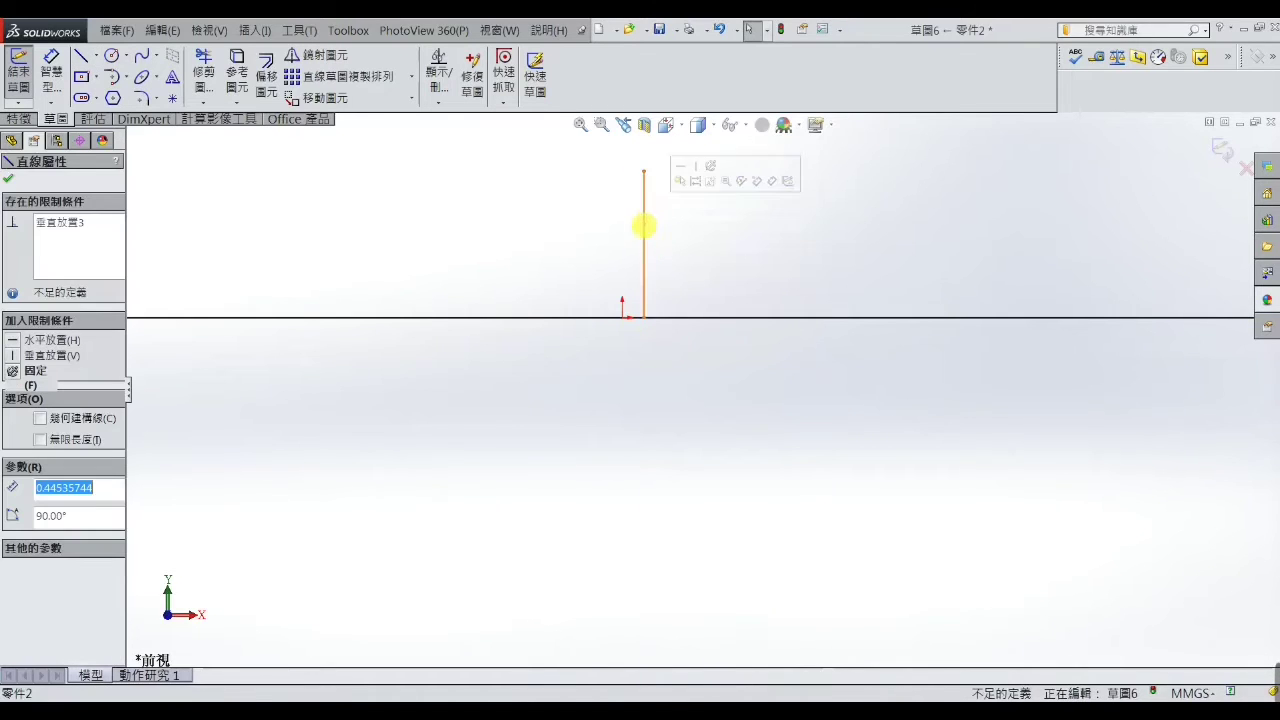
{"action": "left_click", "coordinate": [42, 428]}
{"action": "left_click", "coordinate": [397, 434]}
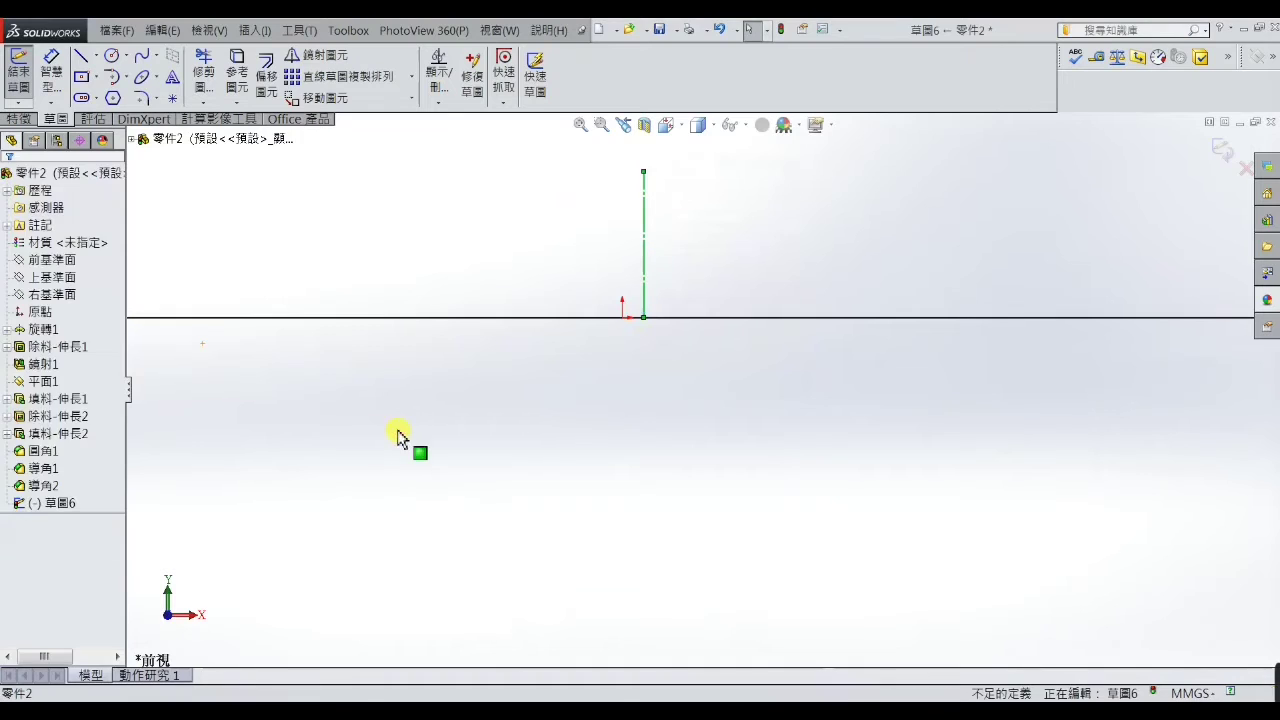
Make the vertical line's bottom endpoint coincident with the sketch origin
{"action": "left_click", "coordinate": [642, 318]}
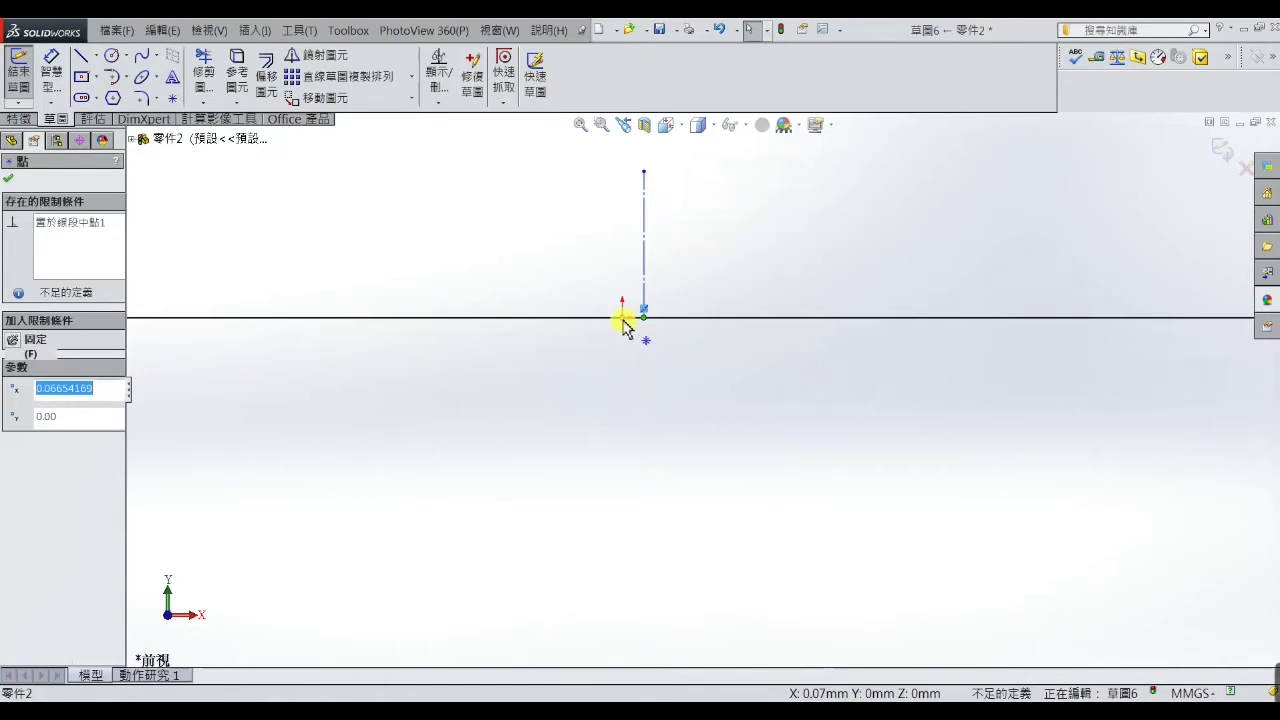
{"action": "left_click", "coordinate": [622, 319], "text": "ctrl"}
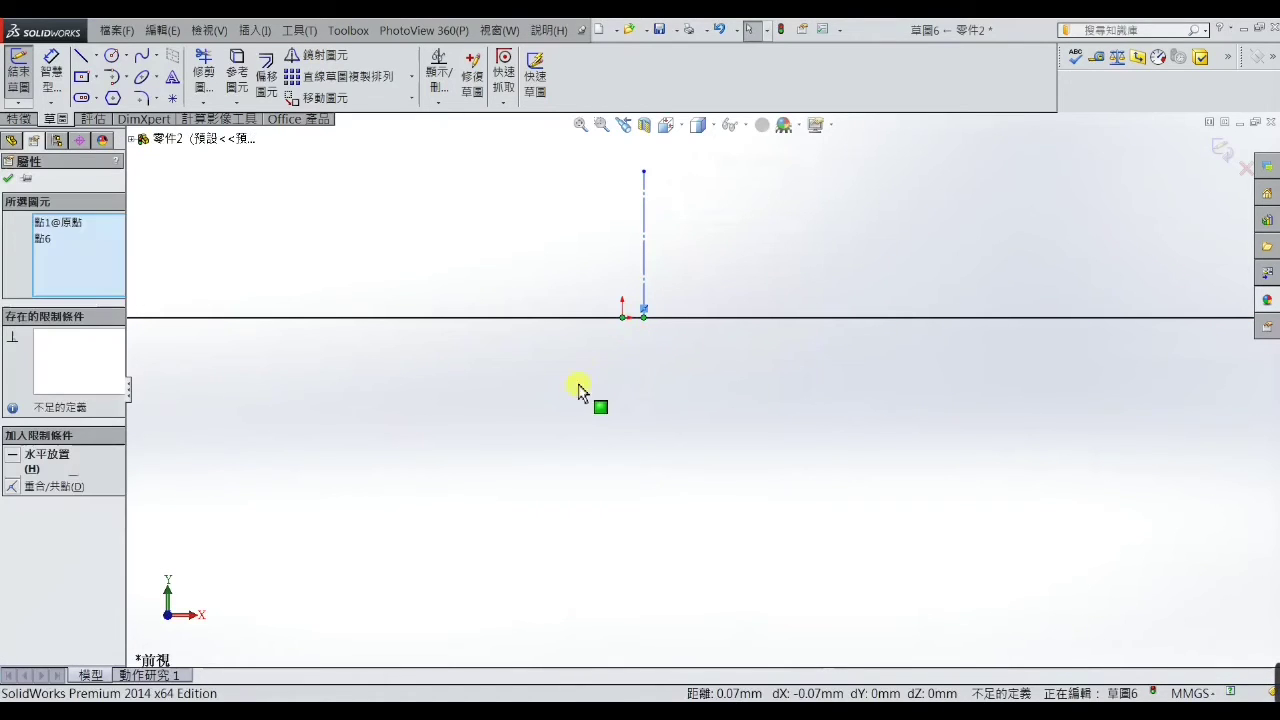
{"action": "left_click", "coordinate": [15, 490]}
{"action": "left_click", "coordinate": [257, 500]}
{"action": "scroll", "coordinate": [570, 474], "scroll_direction": "down", "scroll_amount": 3}
{"action": "scroll", "coordinate": [600, 478], "scroll_direction": "down", "scroll_amount": 3}
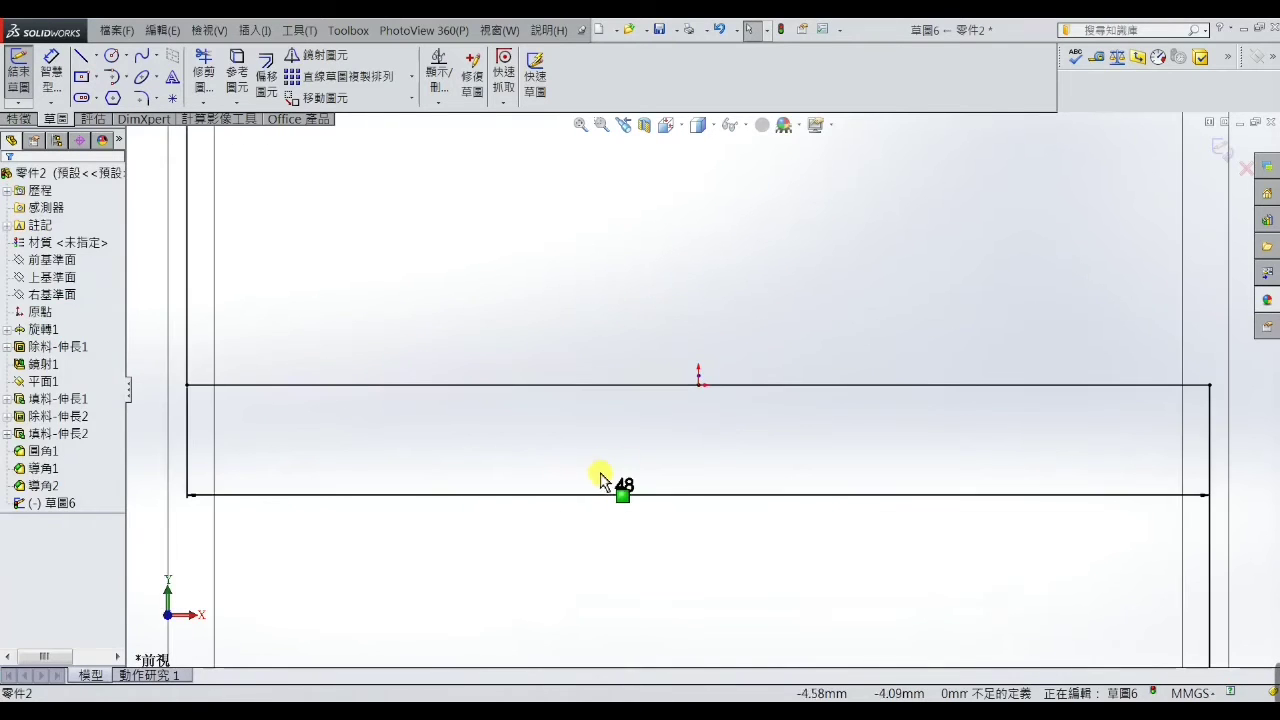
{"action": "left_click", "coordinate": [640, 492]}
{"action": "left_click", "coordinate": [684, 478]}
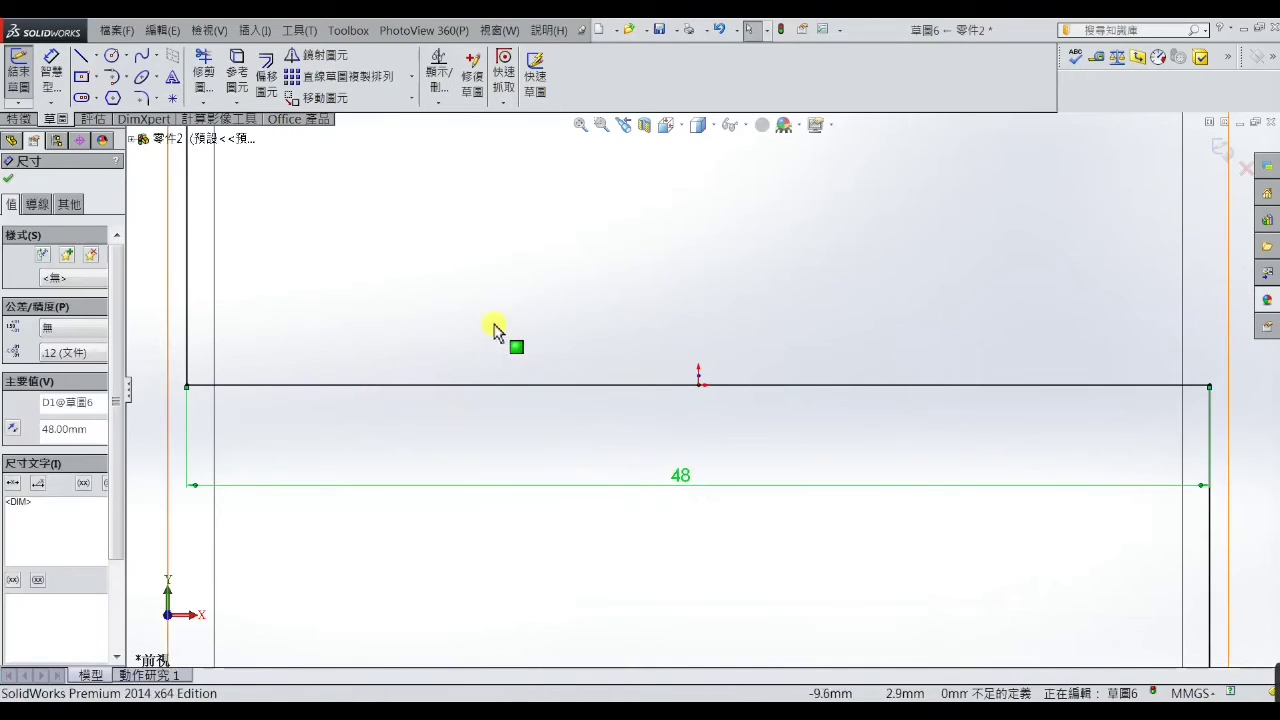
{"action": "scroll", "coordinate": [494, 330], "scroll_direction": "up", "scroll_amount": 2}
{"action": "right_click", "coordinate": [510, 288]}
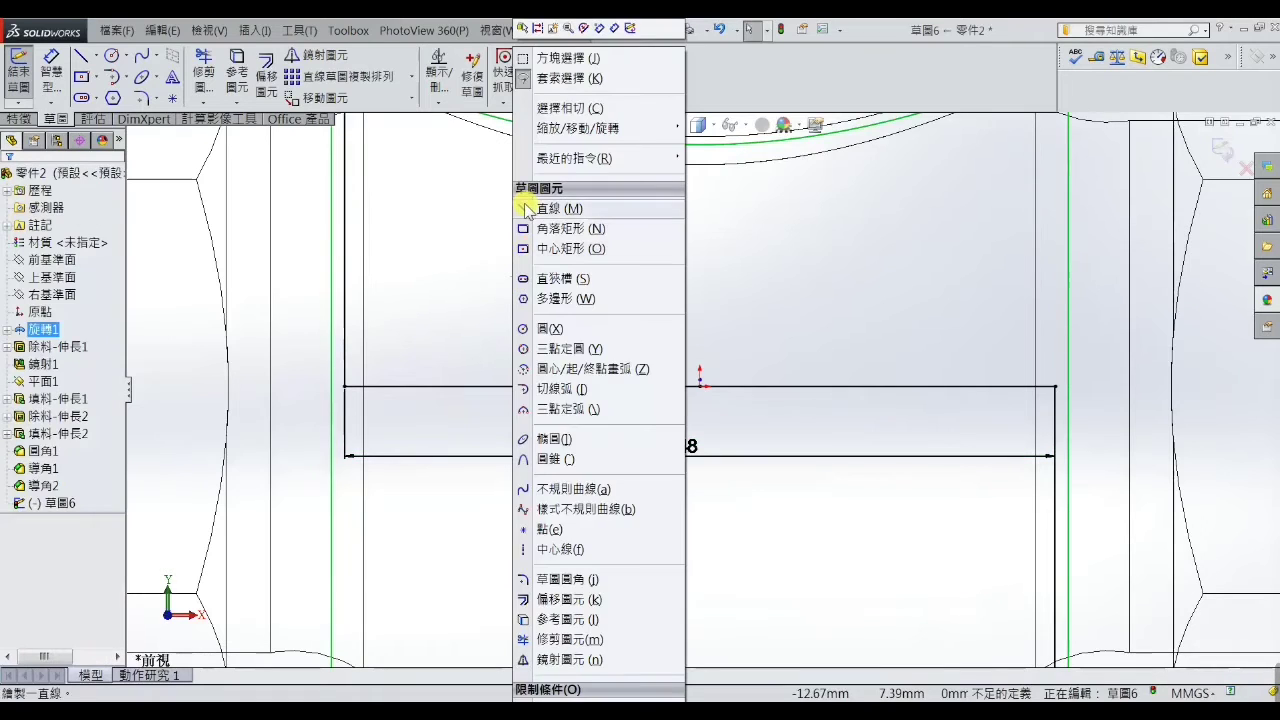
{"action": "left_click", "coordinate": [525, 208]}
{"action": "scroll", "coordinate": [507, 295], "scroll_direction": "up", "scroll_amount": 2}
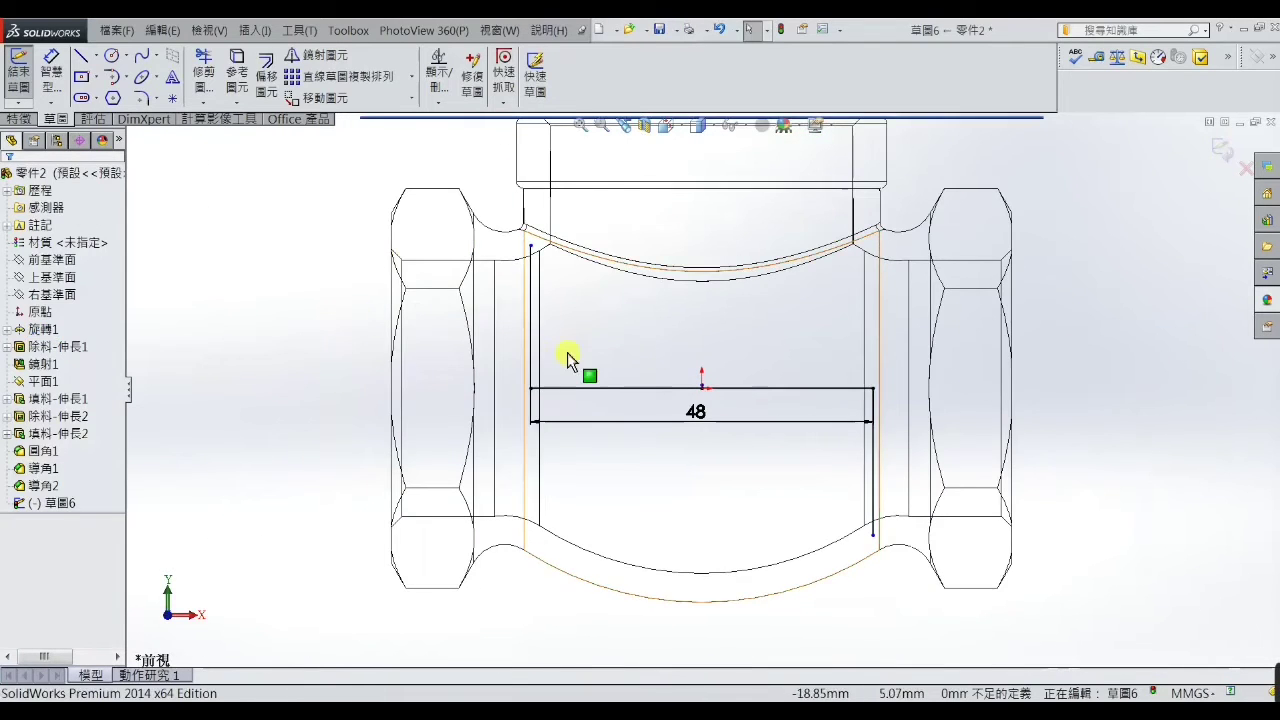
{"action": "scroll", "coordinate": [567, 355], "scroll_direction": "down", "scroll_amount": 2}
Convert the left, horizontal and right path lines to construction lines
{"action": "left_click", "coordinate": [531, 370]}
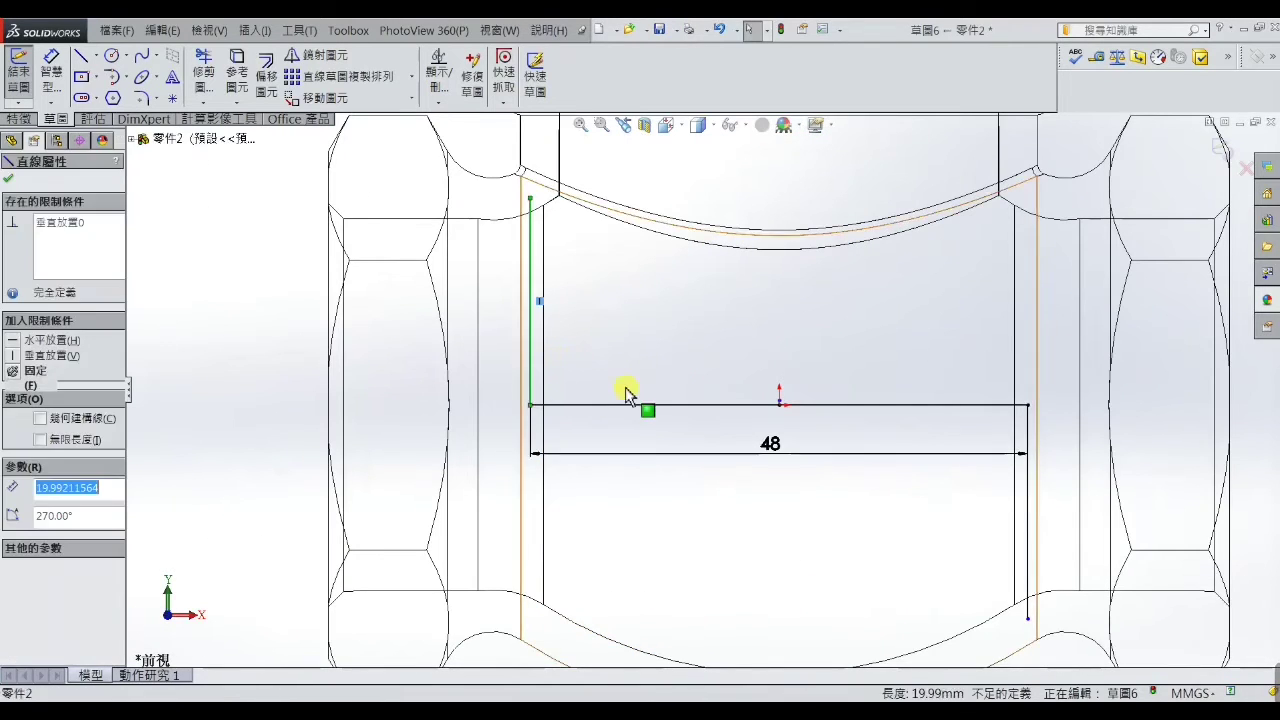
{"action": "left_click", "coordinate": [645, 404], "text": "ctrl"}
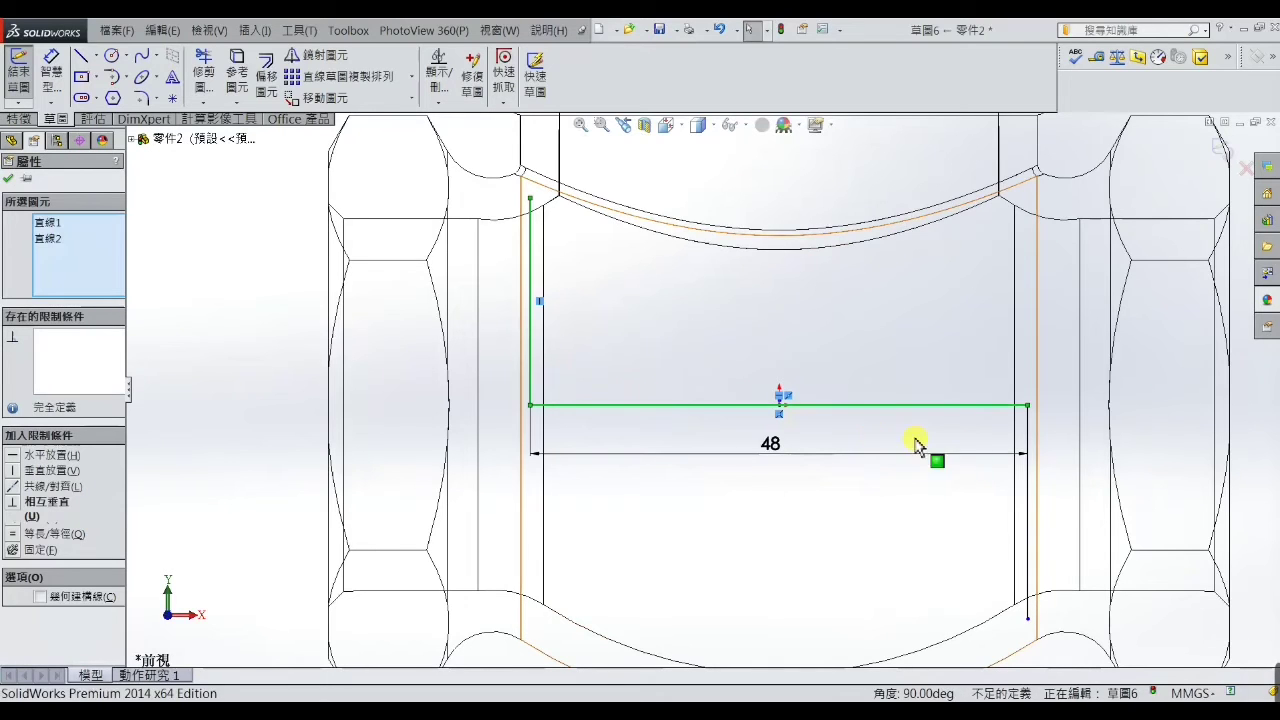
{"action": "left_click", "coordinate": [1027, 440], "text": "ctrl"}
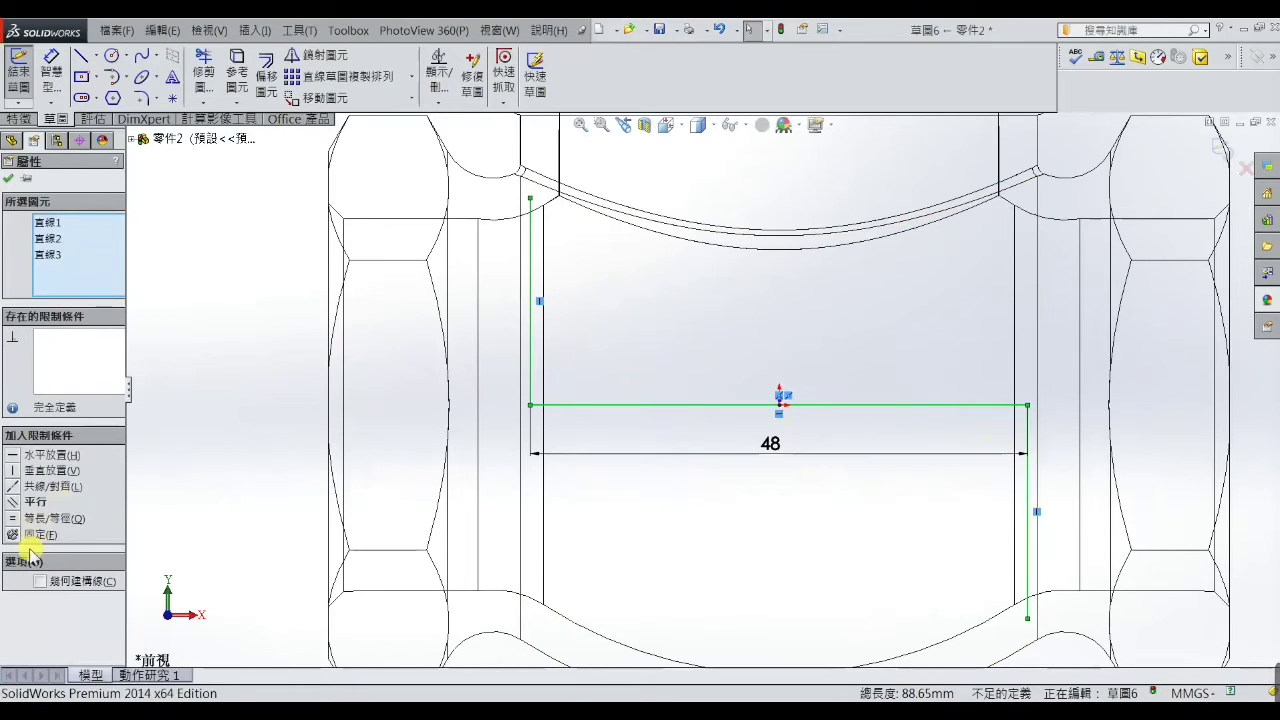
{"action": "left_click", "coordinate": [42, 581]}
{"action": "left_click", "coordinate": [204, 480]}
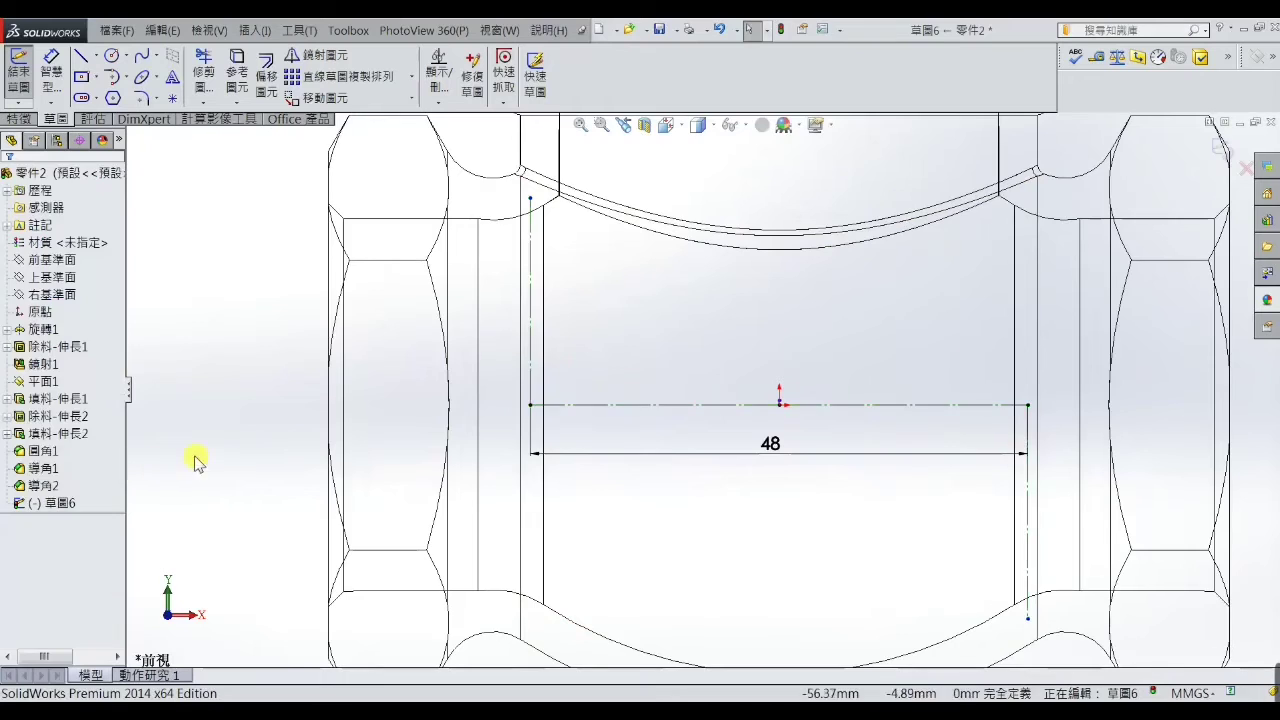
Offset the three construction path lines 2 mm to both sides
{"action": "key", "text": "f"}
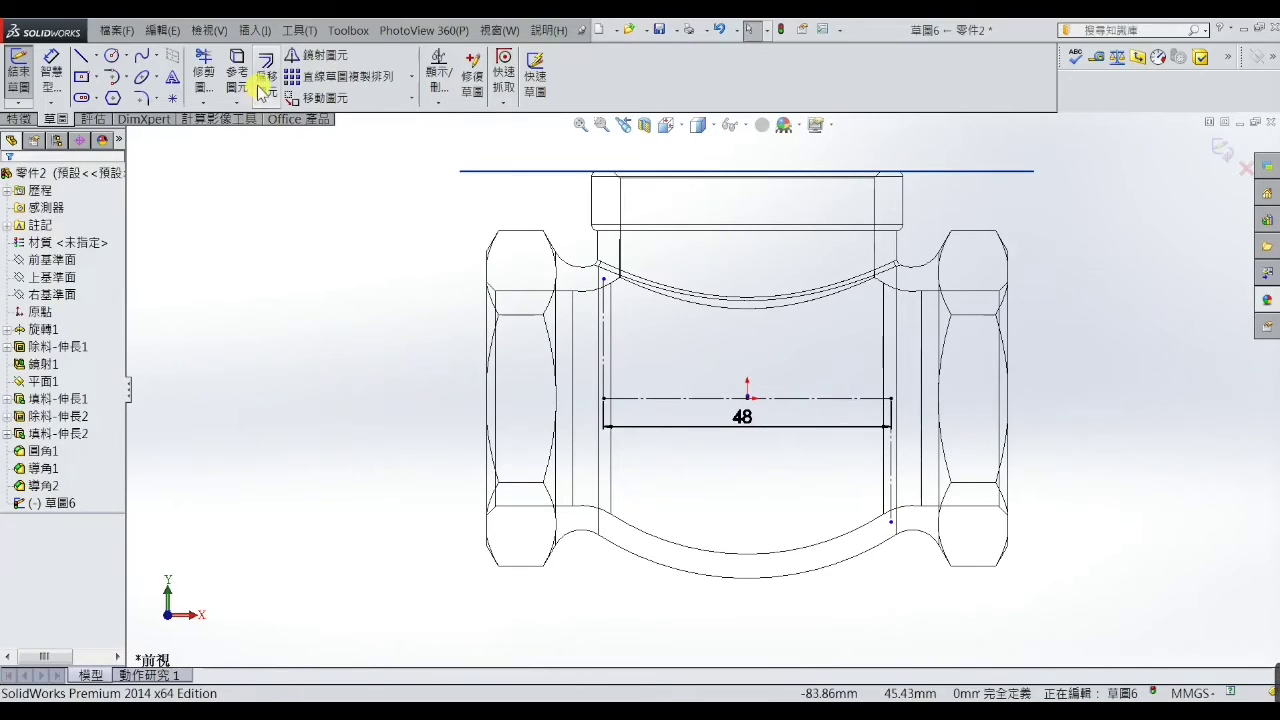
{"action": "left_click", "coordinate": [264, 80]}
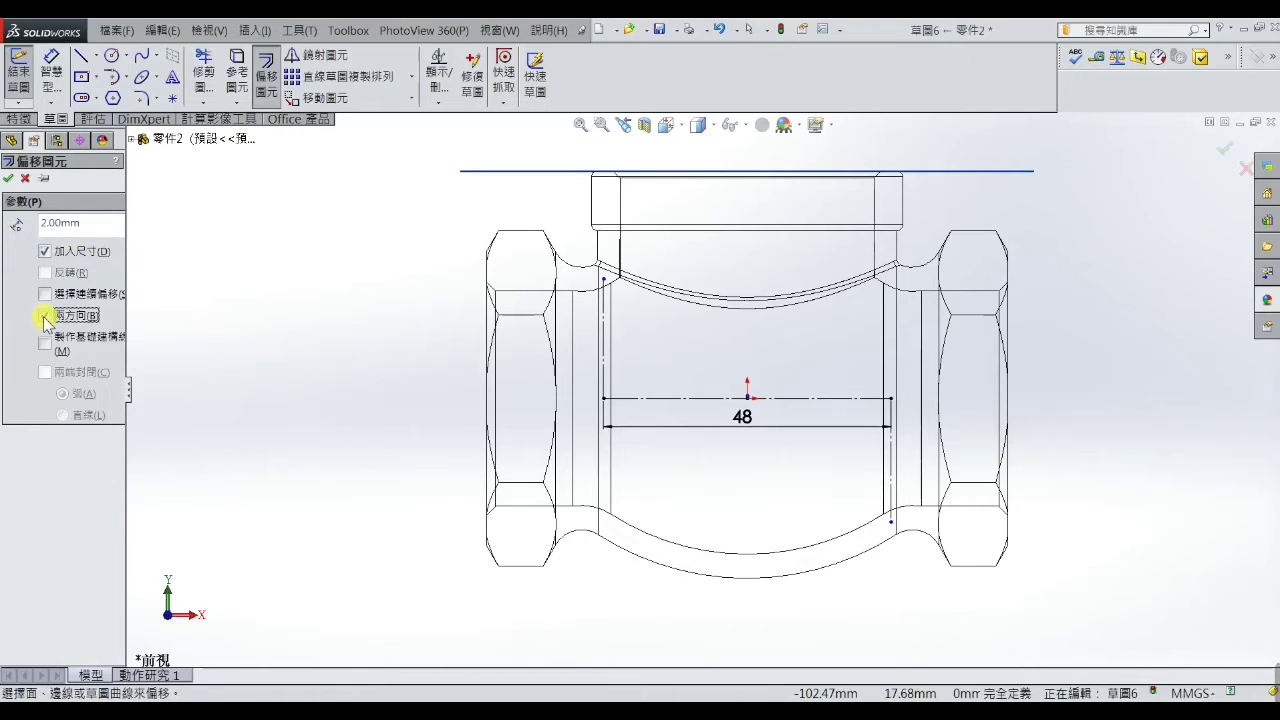
{"action": "left_click", "coordinate": [690, 399]}
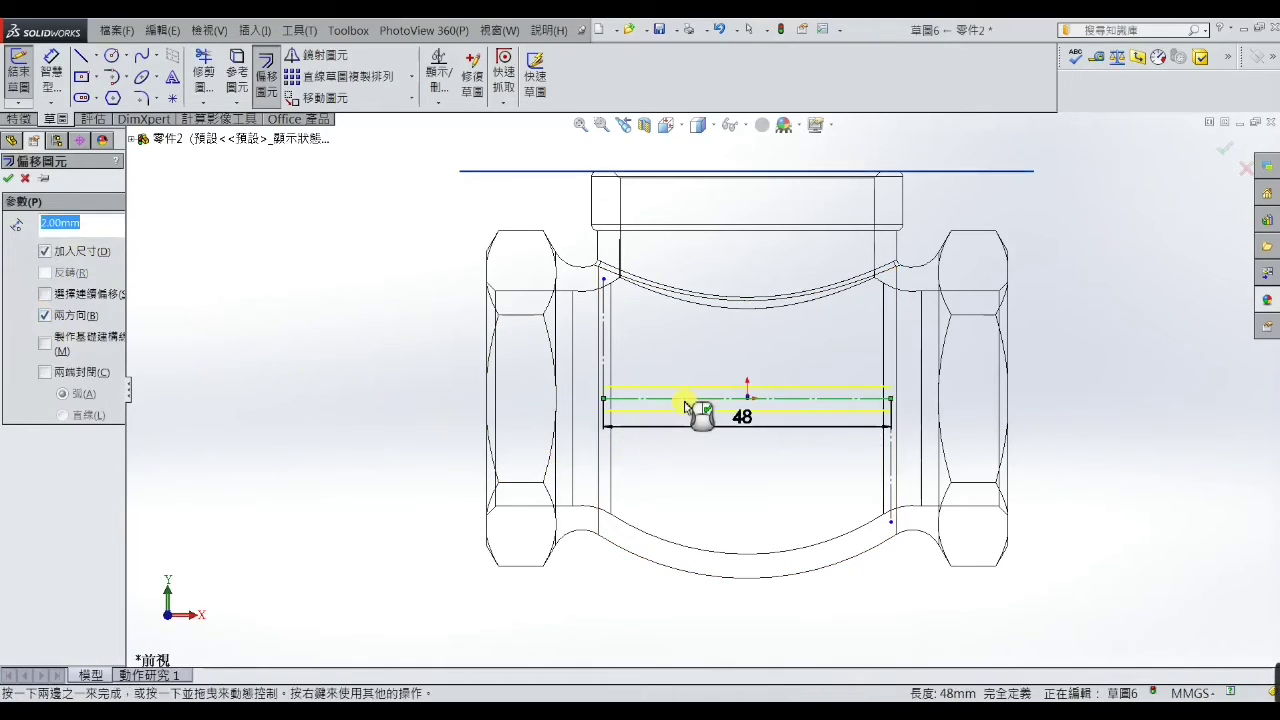
{"action": "left_click", "coordinate": [605, 366]}
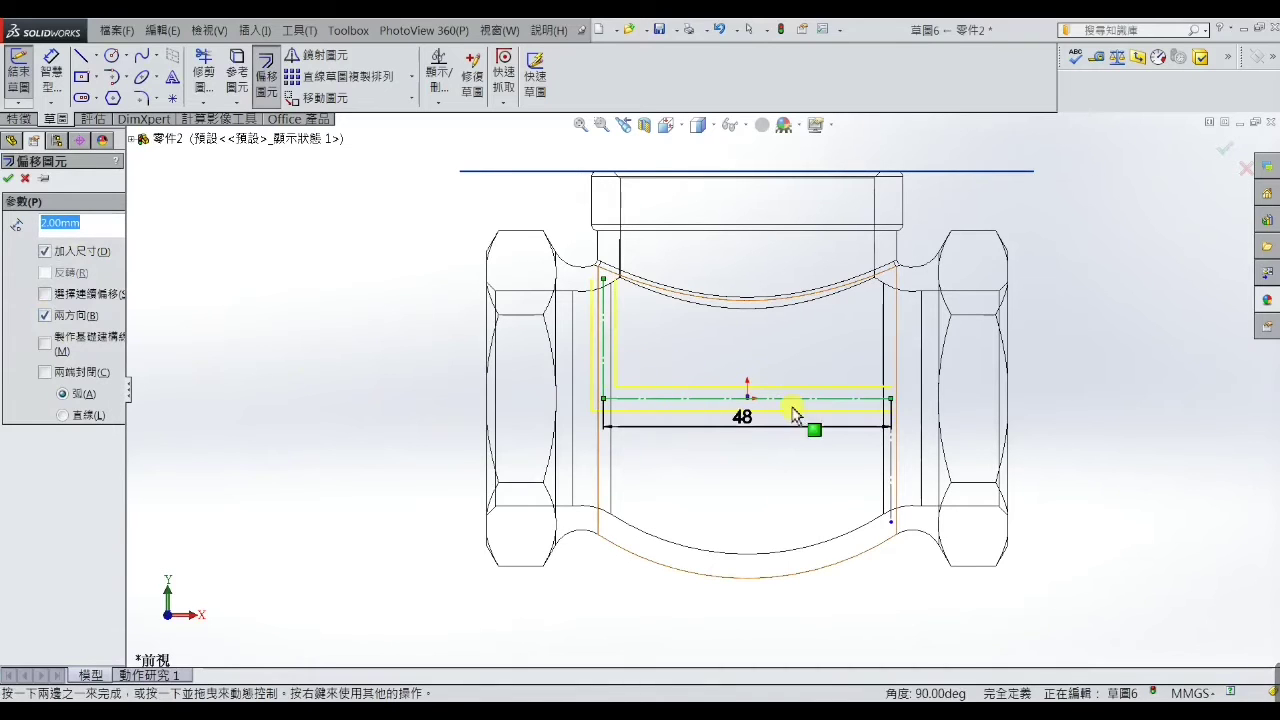
{"action": "left_click", "coordinate": [889, 441]}
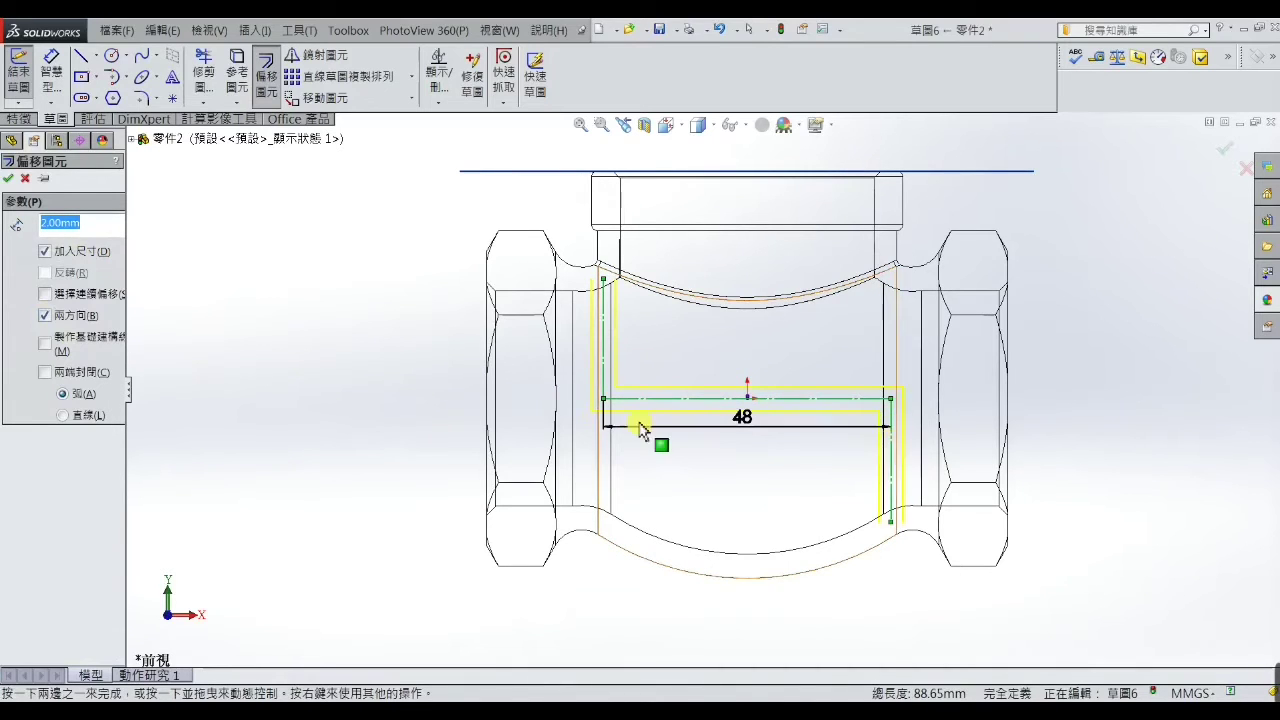
{"action": "left_click", "coordinate": [9, 181]}
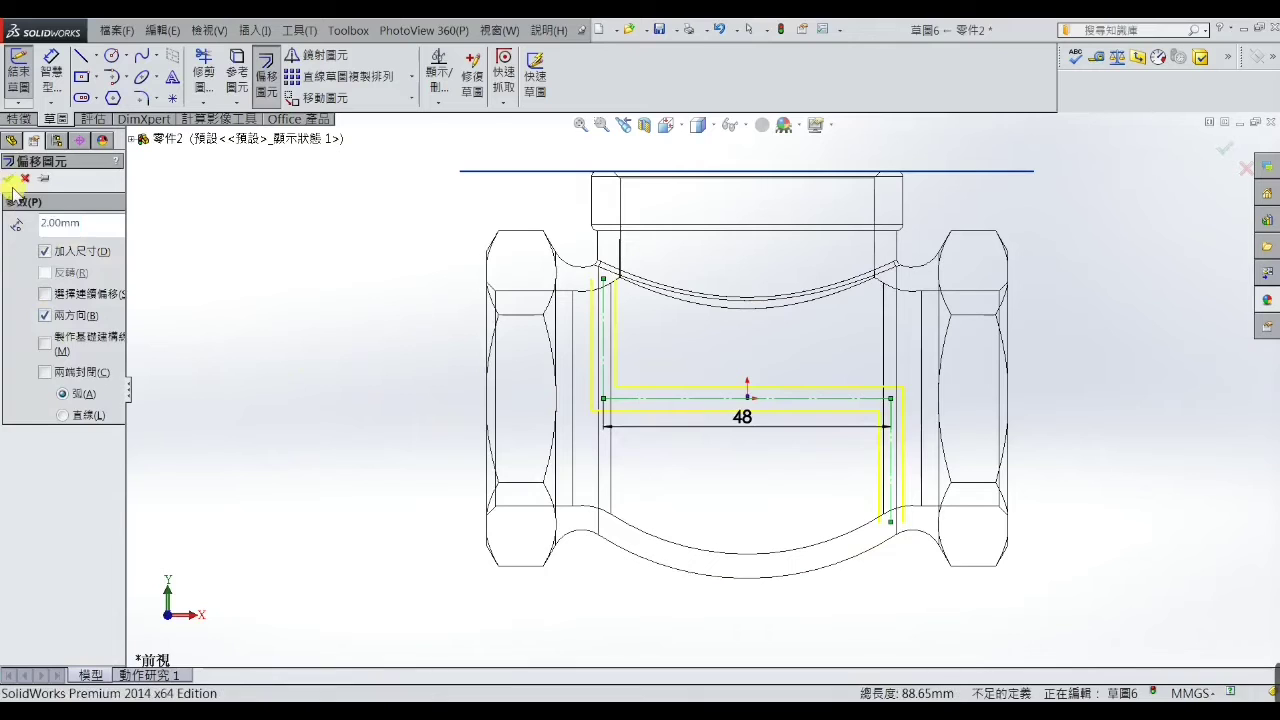
Close the top and bottom ends of the offset walls with 4 mm cap lines
{"action": "left_click", "coordinate": [80, 56]}
{"action": "scroll", "coordinate": [690, 320], "scroll_direction": "down", "scroll_amount": 3}
{"action": "scroll", "coordinate": [560, 280], "scroll_direction": "down", "scroll_amount": 3}
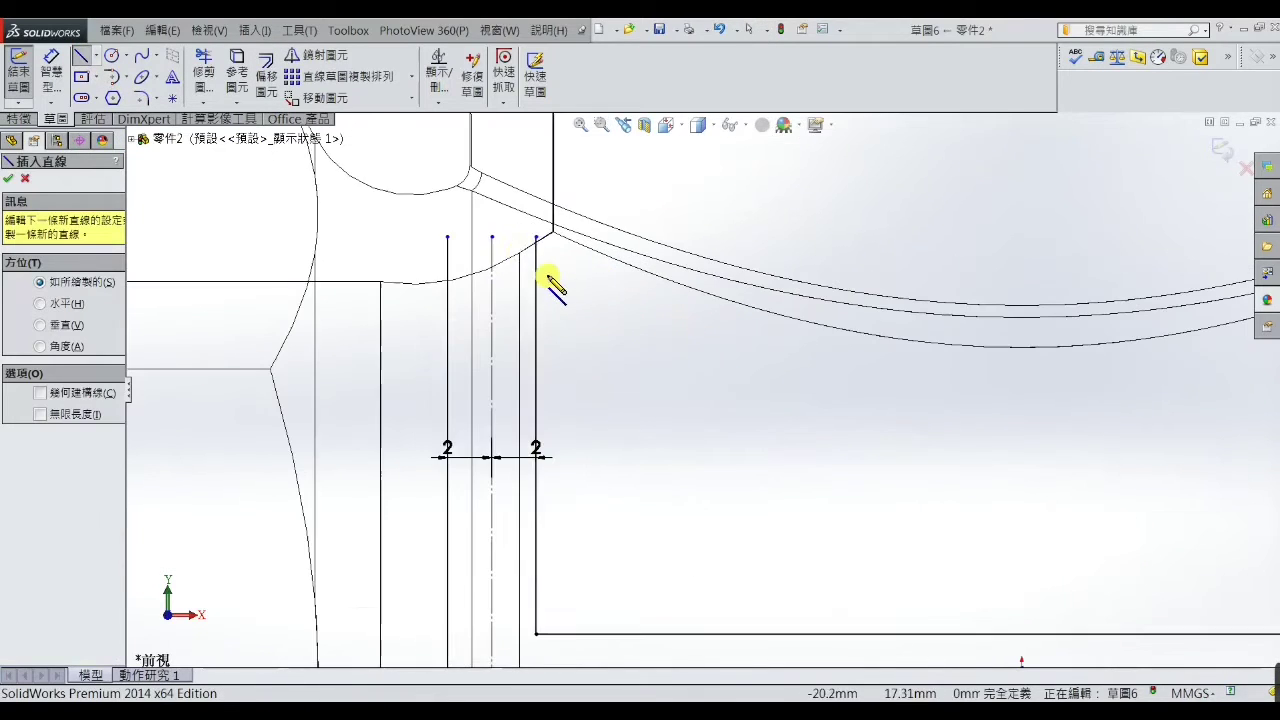
{"action": "left_click", "coordinate": [449, 240]}
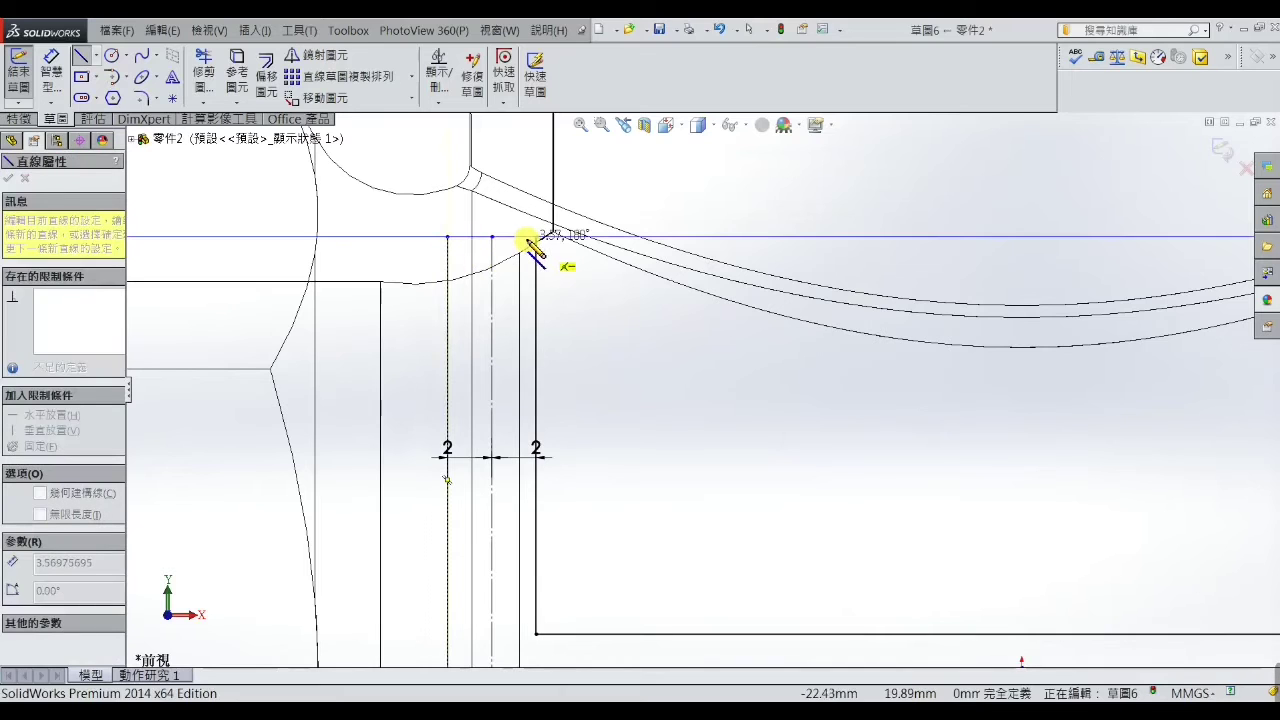
{"action": "left_click", "coordinate": [536, 238]}
{"action": "scroll", "coordinate": [663, 306], "scroll_direction": "up", "scroll_amount": 5}
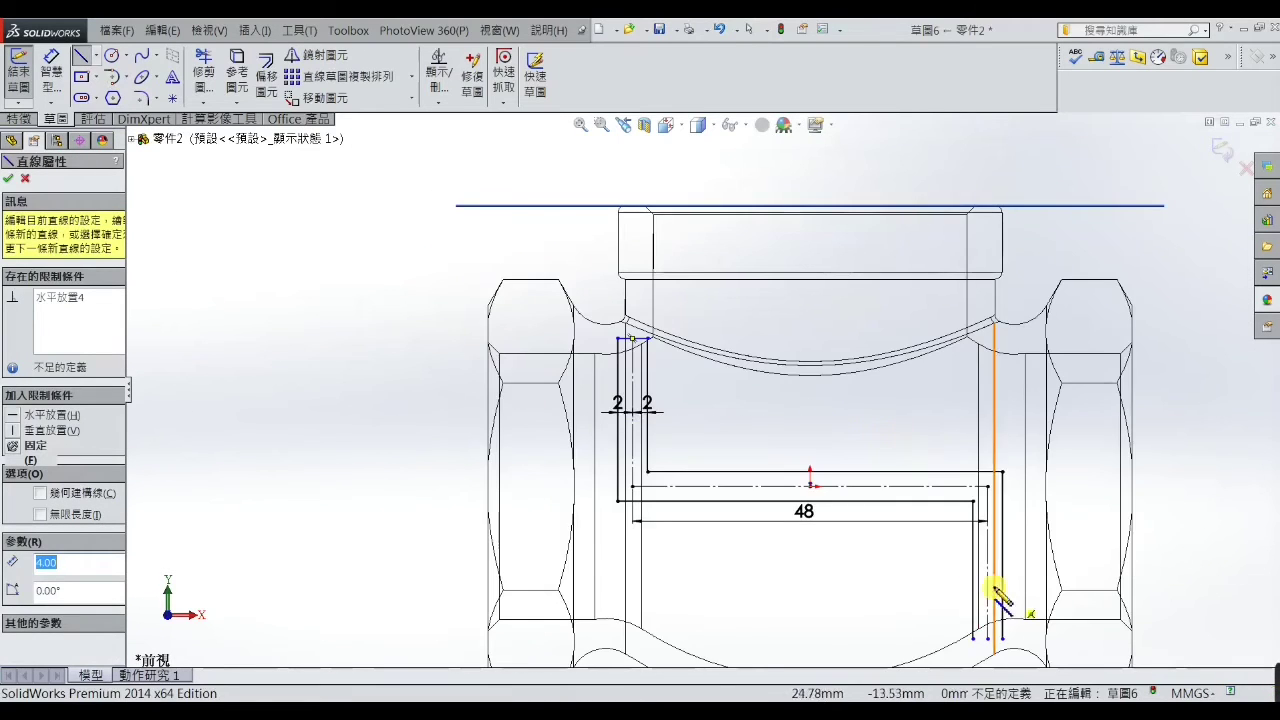
{"action": "scroll", "coordinate": [985, 570], "scroll_direction": "down", "scroll_amount": 3}
{"action": "left_click", "coordinate": [902, 611]}
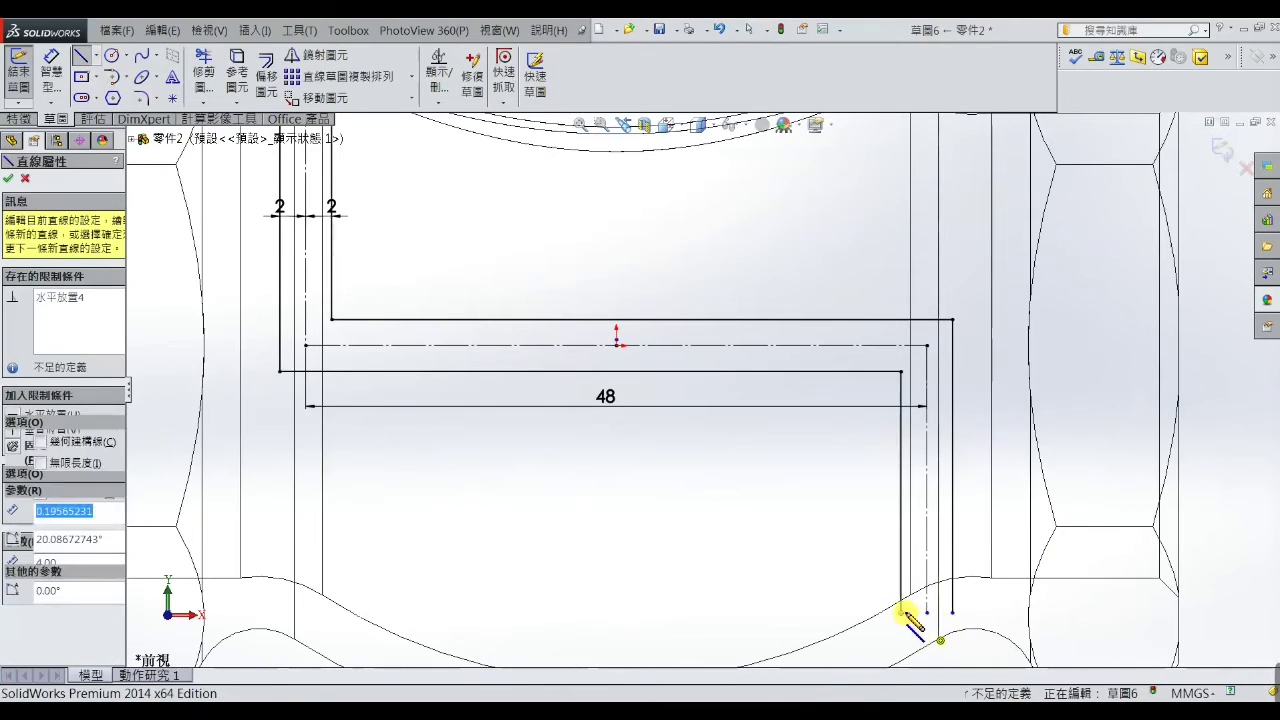
{"action": "left_click", "coordinate": [952, 612]}
{"action": "right_click", "coordinate": [955, 615]}
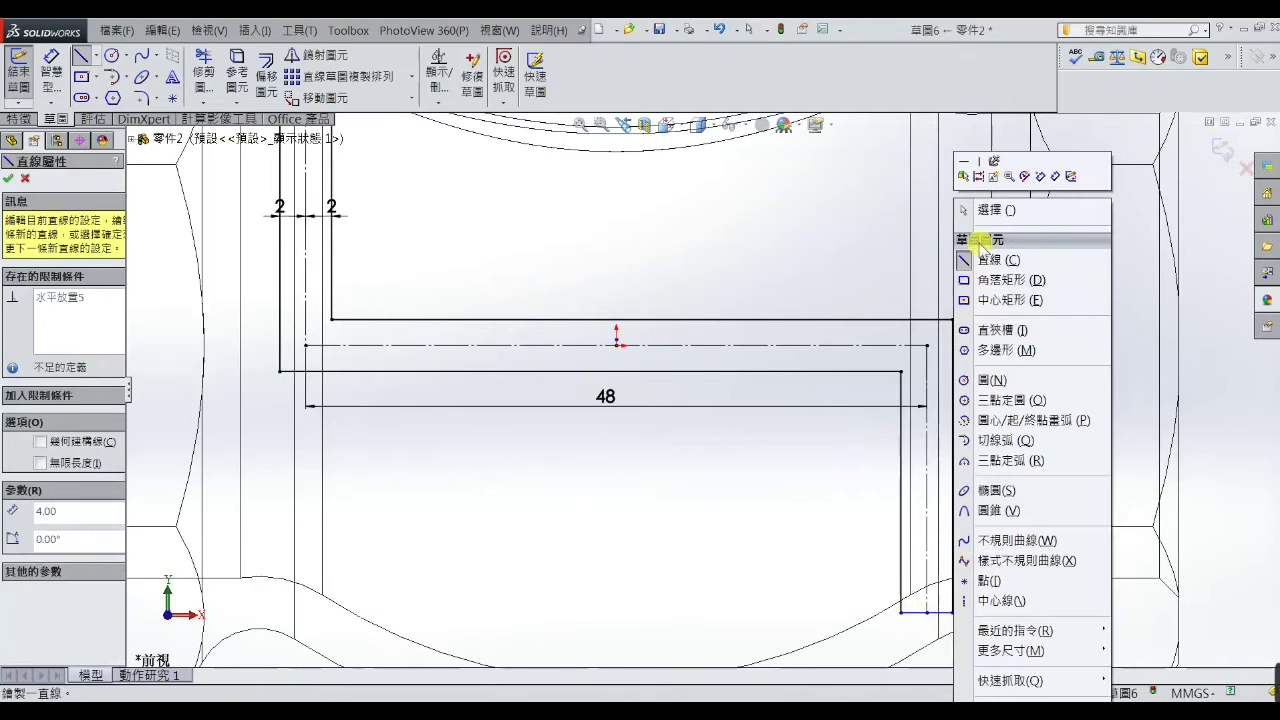
{"action": "left_click", "coordinate": [985, 210]}
{"action": "scroll", "coordinate": [705, 390], "scroll_direction": "up", "scroll_amount": 5}
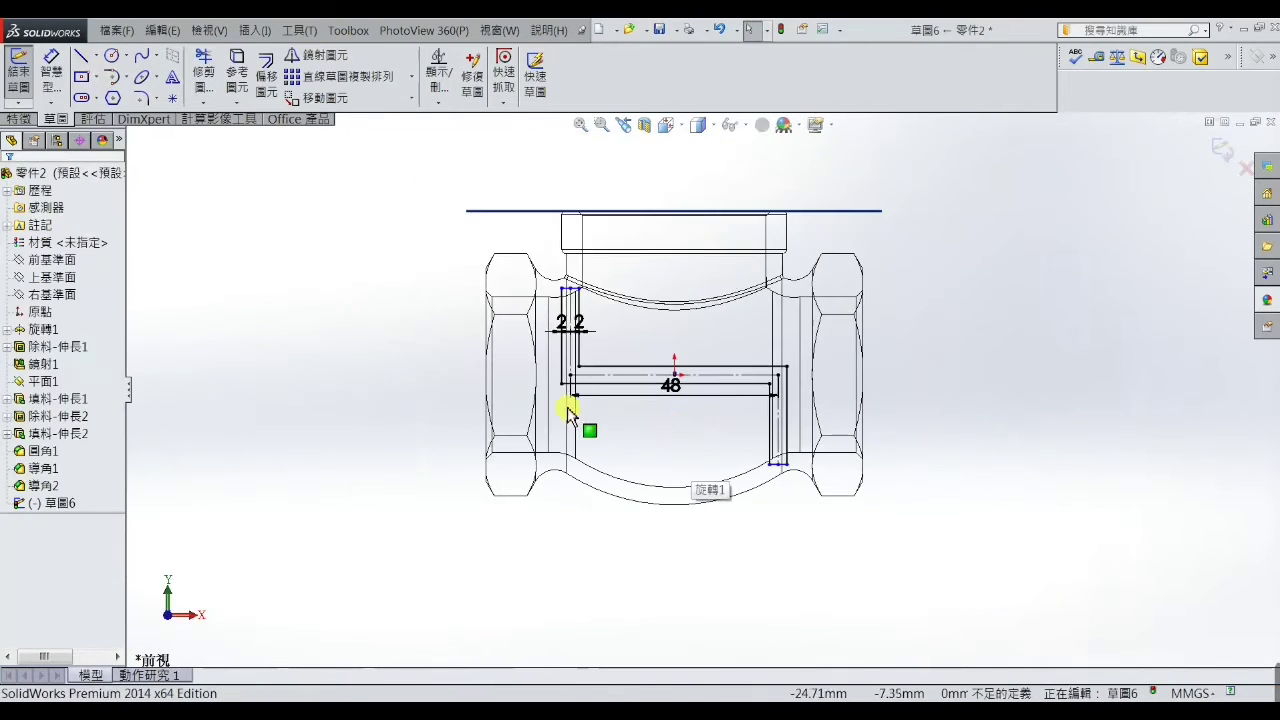
Extrude the partition profile Up To Body in both directions, limited by the valve body
{"action": "left_click", "coordinate": [30, 120]}
{"action": "left_click", "coordinate": [20, 80]}
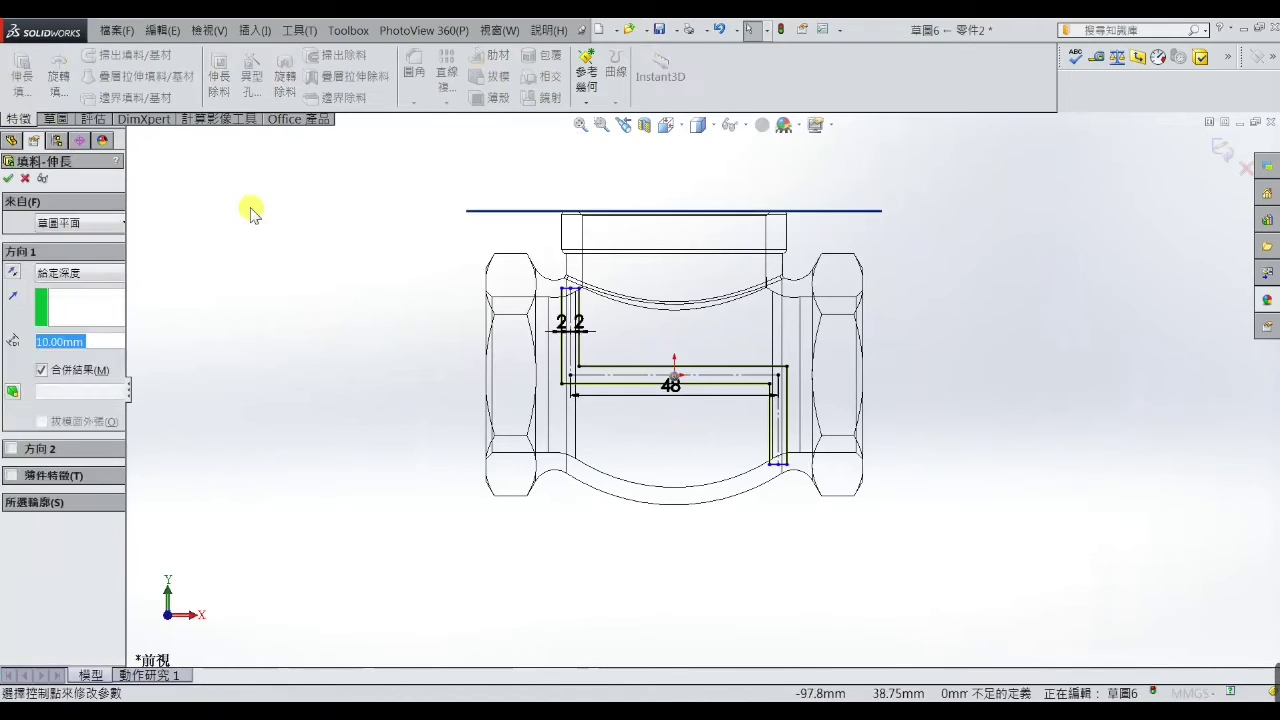
{"action": "left_click", "coordinate": [95, 277]}
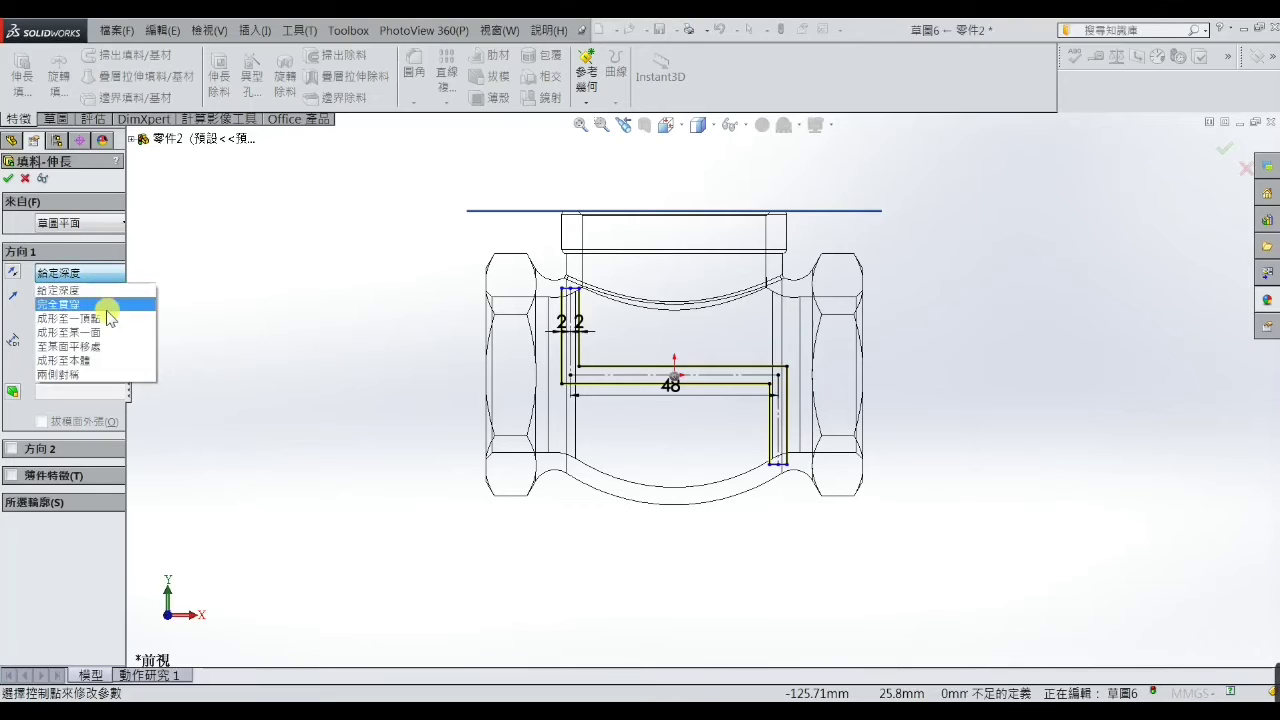
{"action": "left_click", "coordinate": [114, 362]}
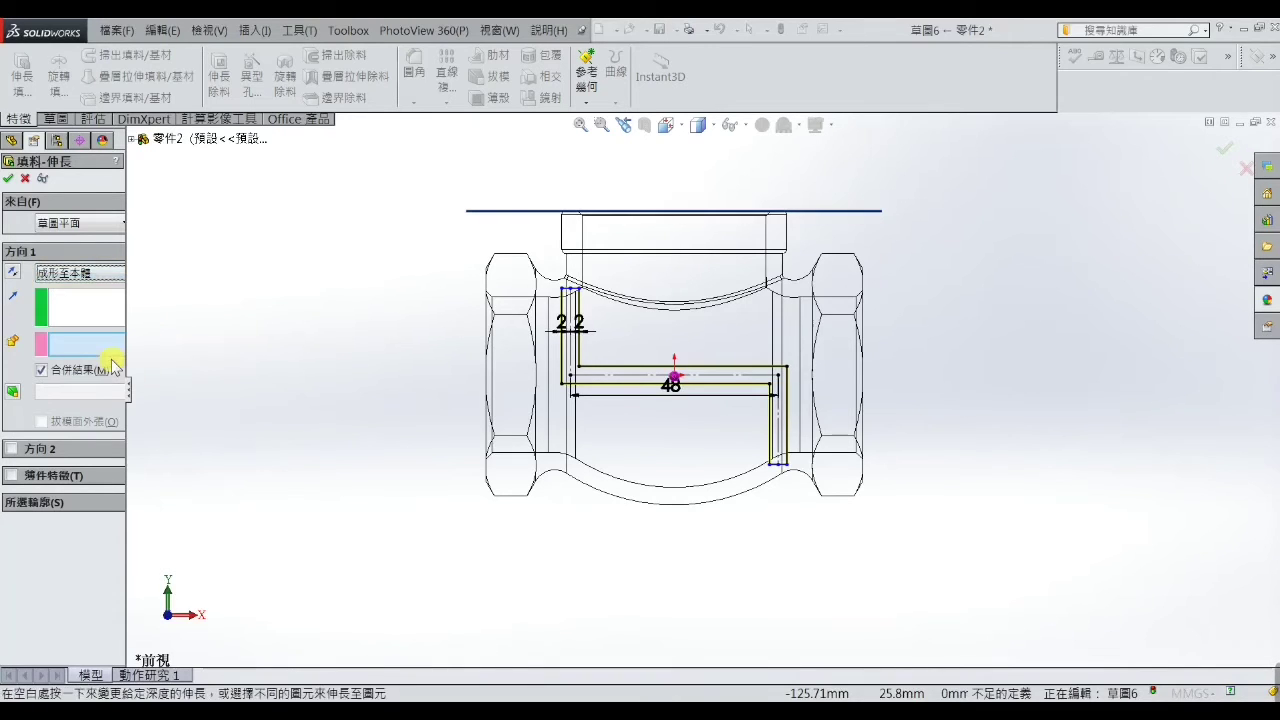
{"action": "left_click", "coordinate": [610, 450]}
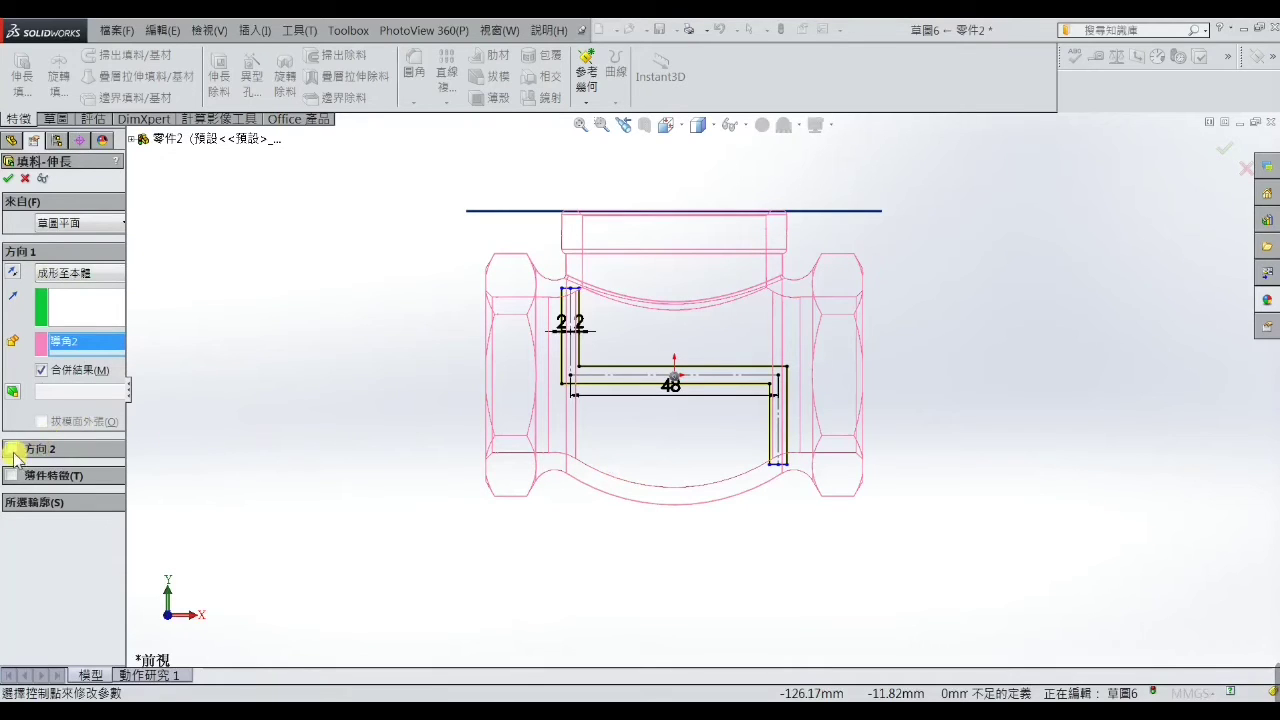
{"action": "left_click", "coordinate": [12, 450]}
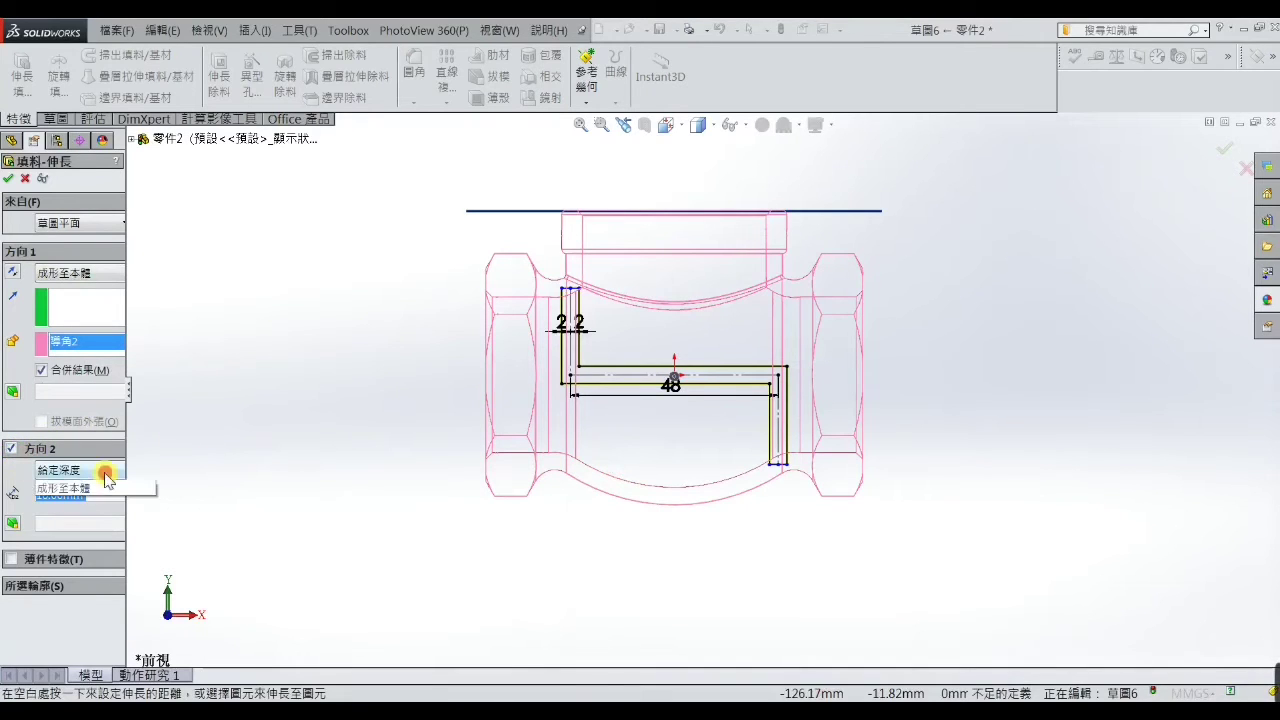
{"action": "left_click", "coordinate": [100, 470]}
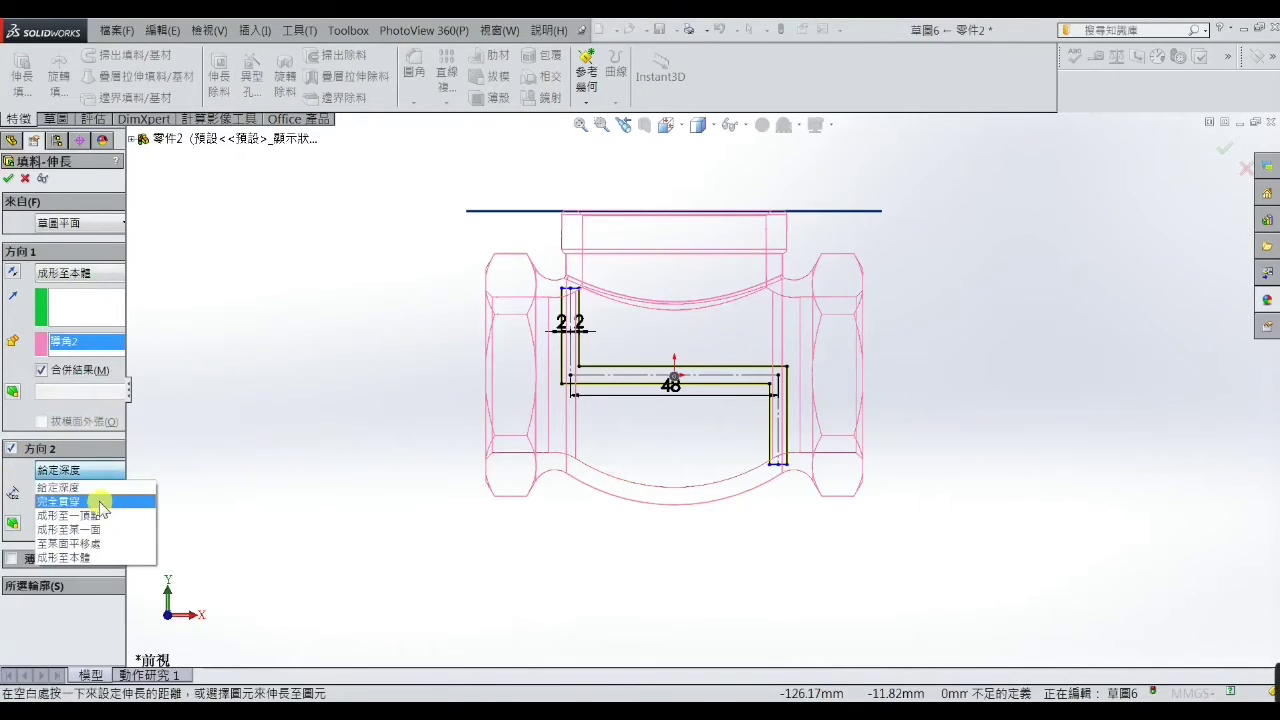
{"action": "left_click", "coordinate": [103, 558]}
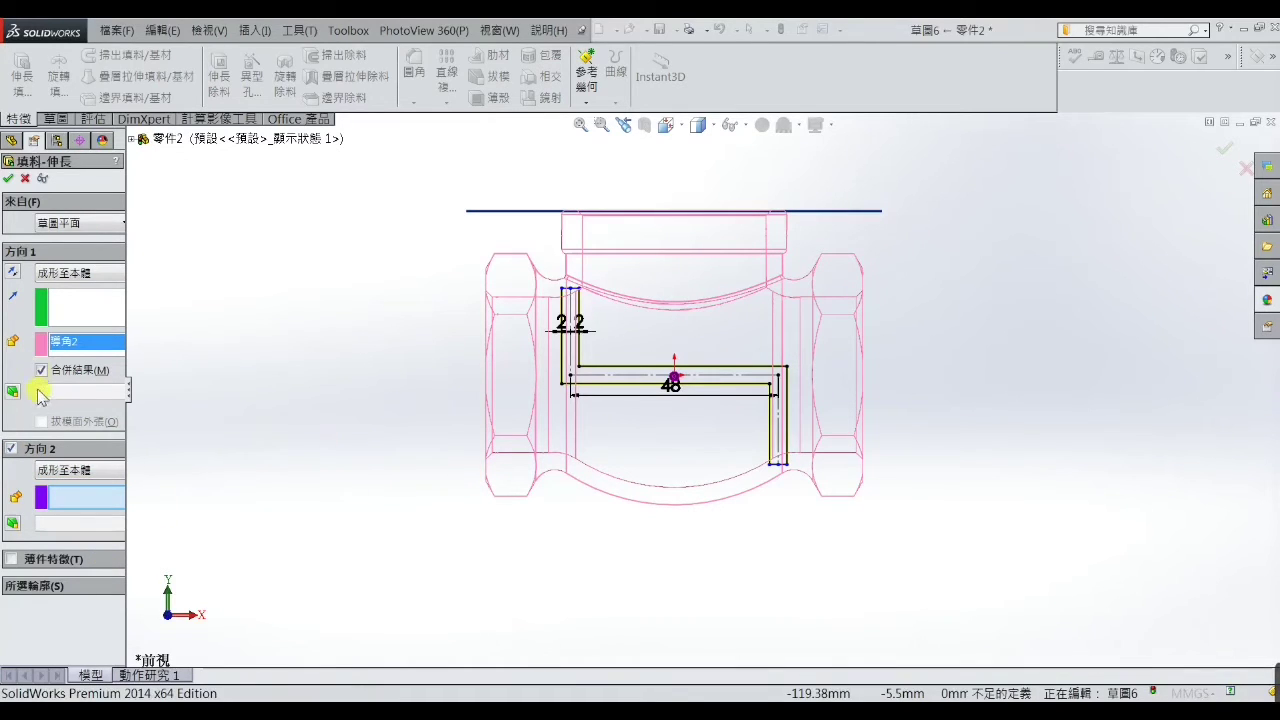
{"action": "left_click", "coordinate": [8, 178]}
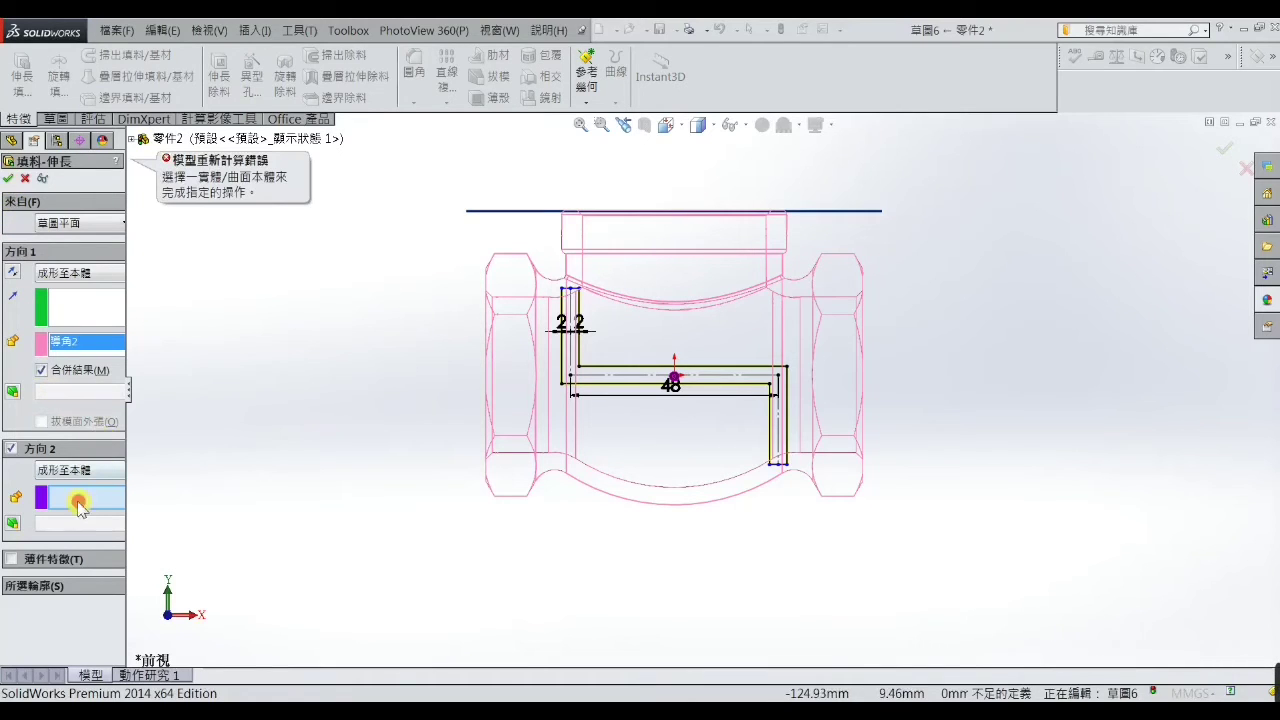
{"action": "left_click", "coordinate": [531, 486]}
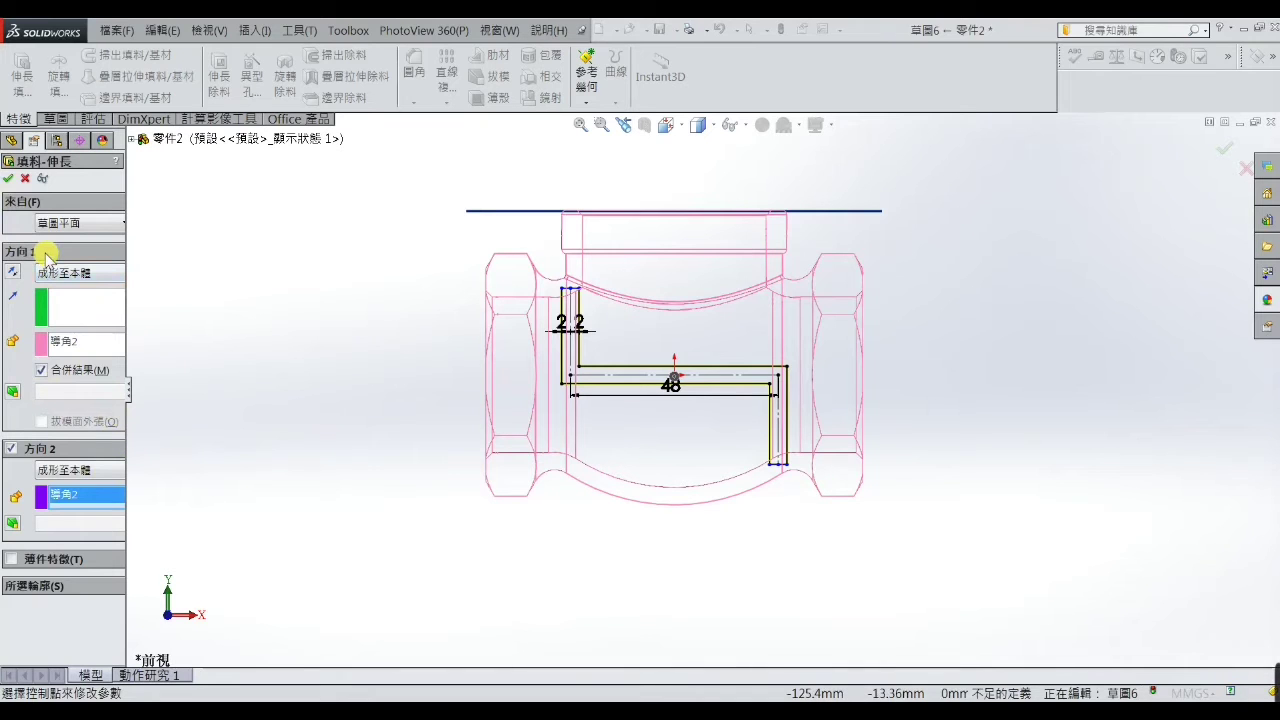
{"action": "left_click", "coordinate": [10, 181]}
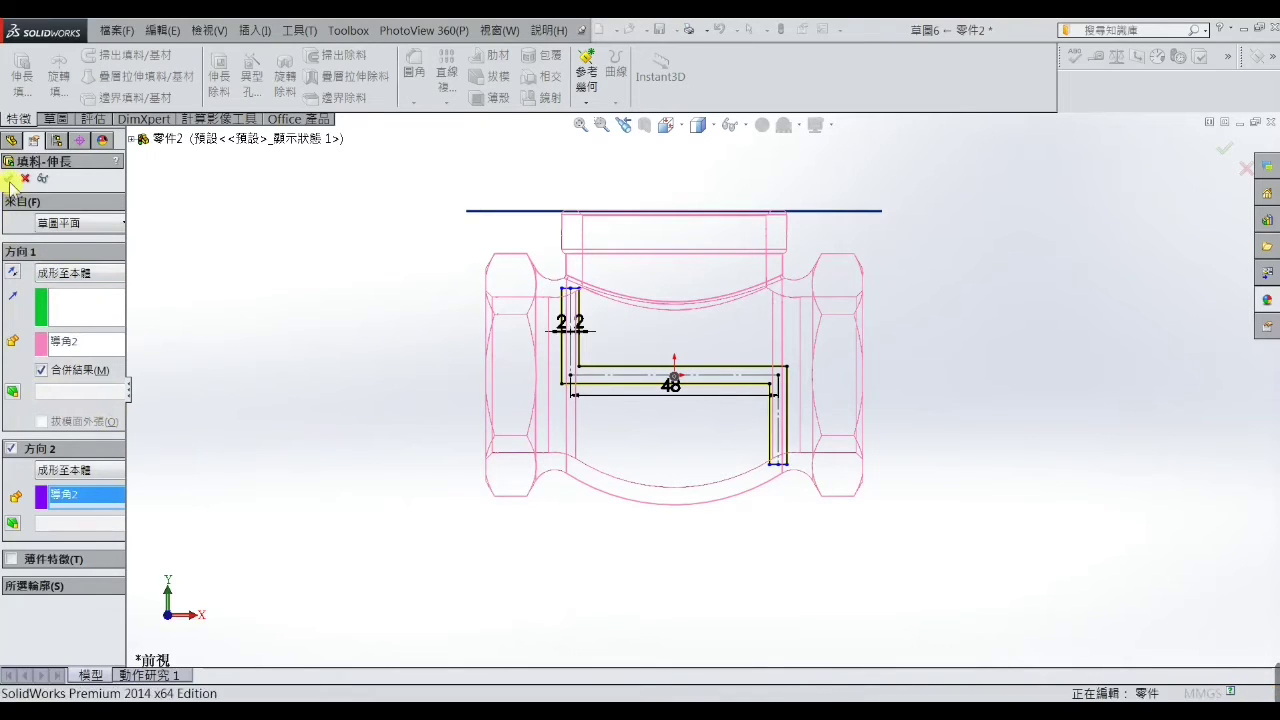
{"action": "mouse_move", "coordinate": [257, 362]}
{"action": "middle_mouse_down"}
{"action": "mouse_move", "coordinate": [366, 379]}
{"action": "mouse_move", "coordinate": [349, 420]}
{"action": "mouse_move", "coordinate": [350, 389]}
{"action": "middle_mouse_up"}
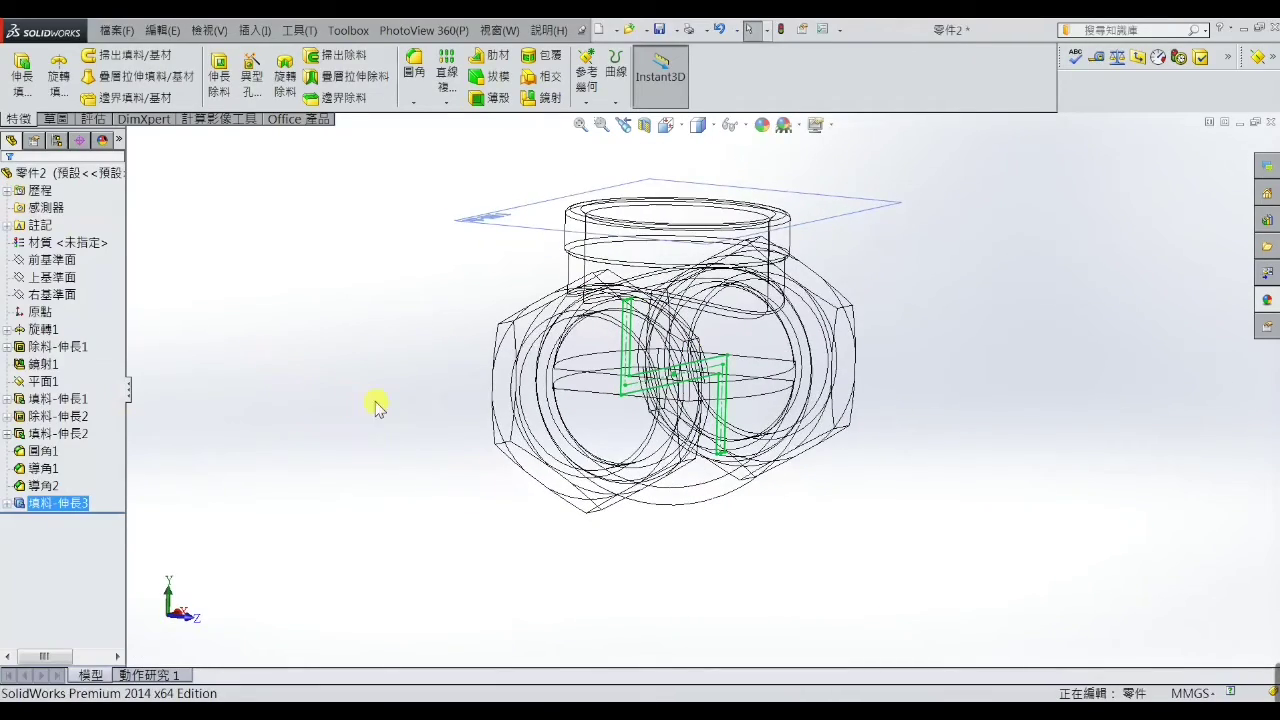
Switch the display to Shaded With Edges
{"action": "left_click", "coordinate": [211, 33]}
{"action": "mouse_move", "coordinate": [231, 121]}
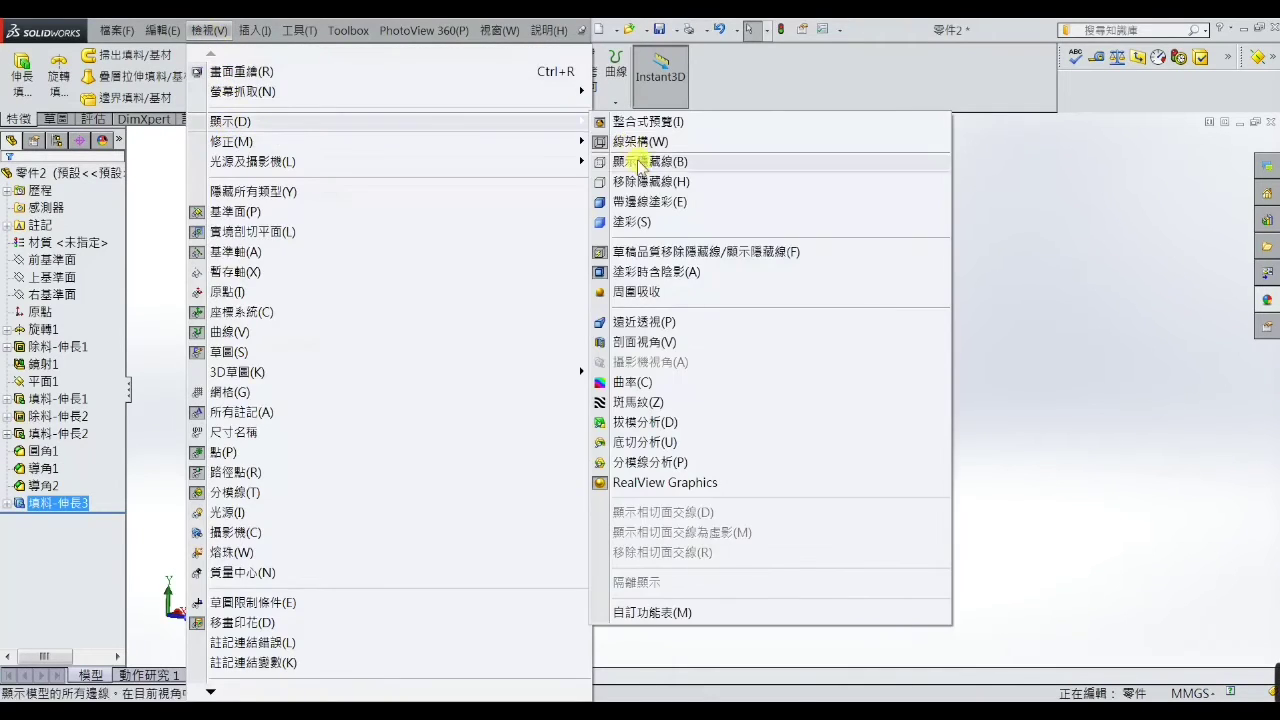
{"action": "left_click", "coordinate": [623, 201]}
{"action": "mouse_move", "coordinate": [403, 309]}
{"action": "middle_mouse_down"}
{"action": "mouse_move", "coordinate": [421, 277]}
{"action": "mouse_move", "coordinate": [443, 277]}
{"action": "mouse_move", "coordinate": [380, 303]}
{"action": "middle_mouse_up"}
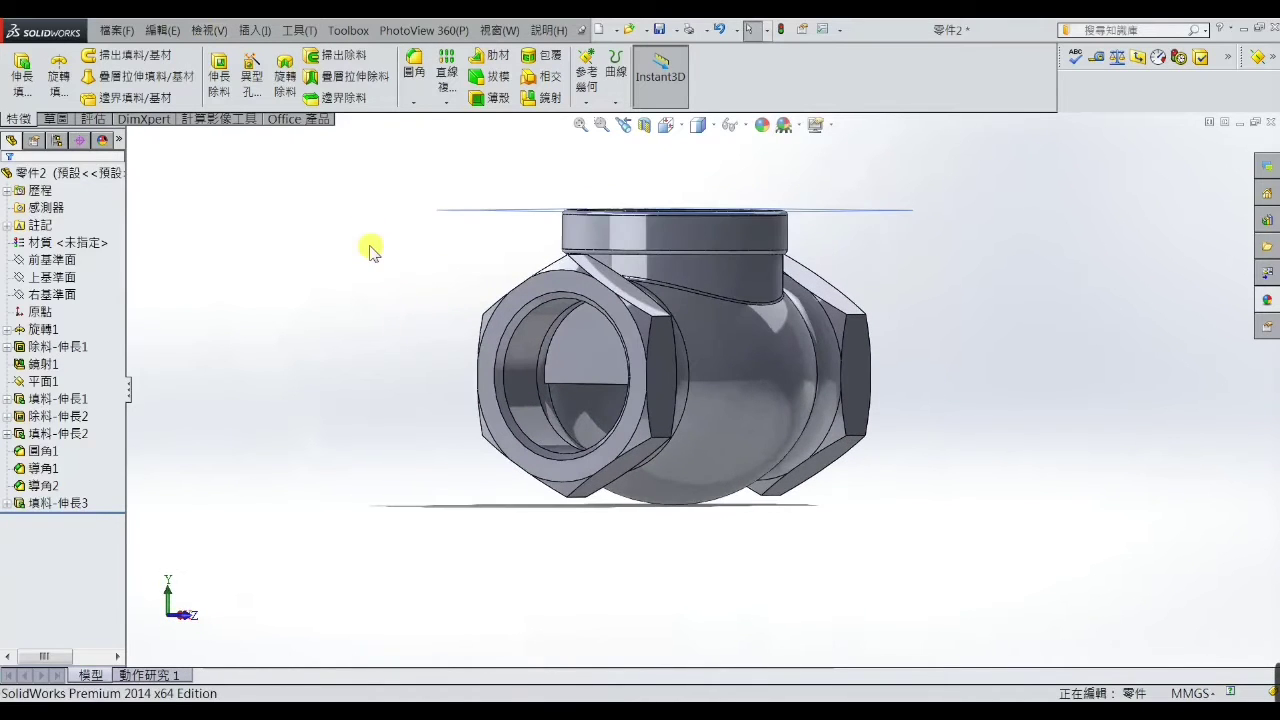
Fillet two inner edges of the divider wall with a 3 mm radius
{"action": "left_click", "coordinate": [413, 62]}
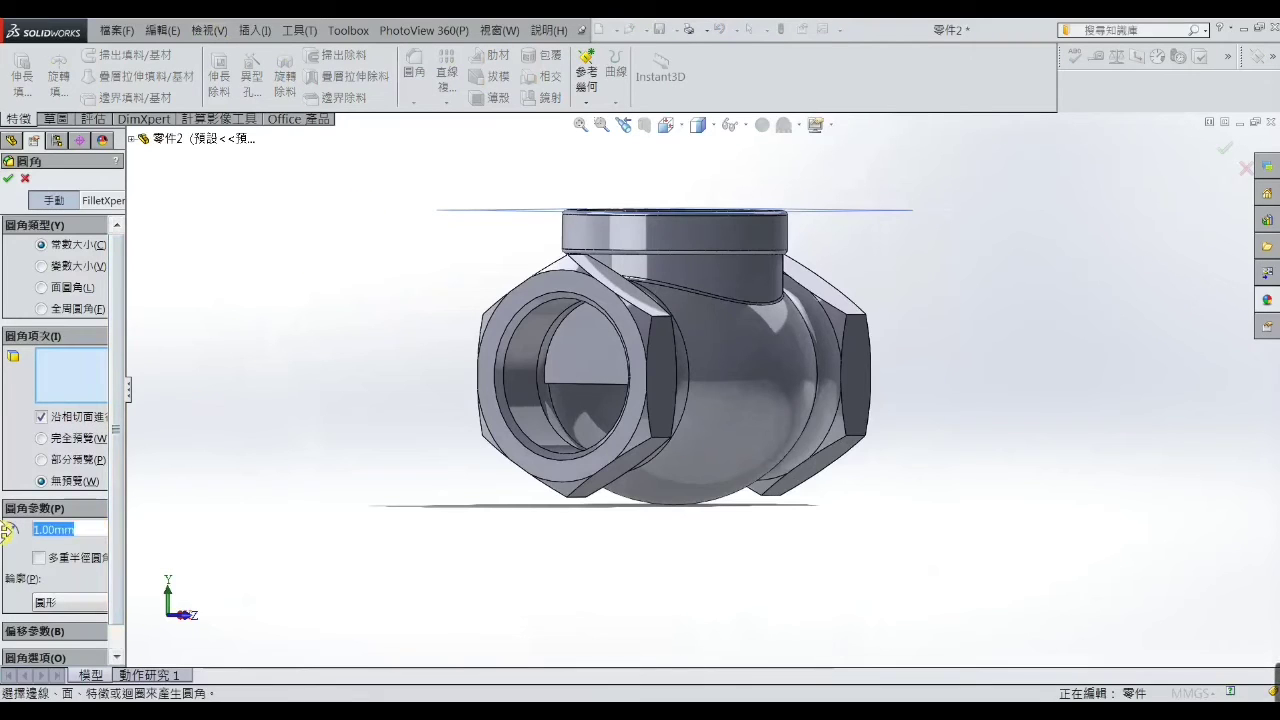
{"action": "type", "text": "3"}
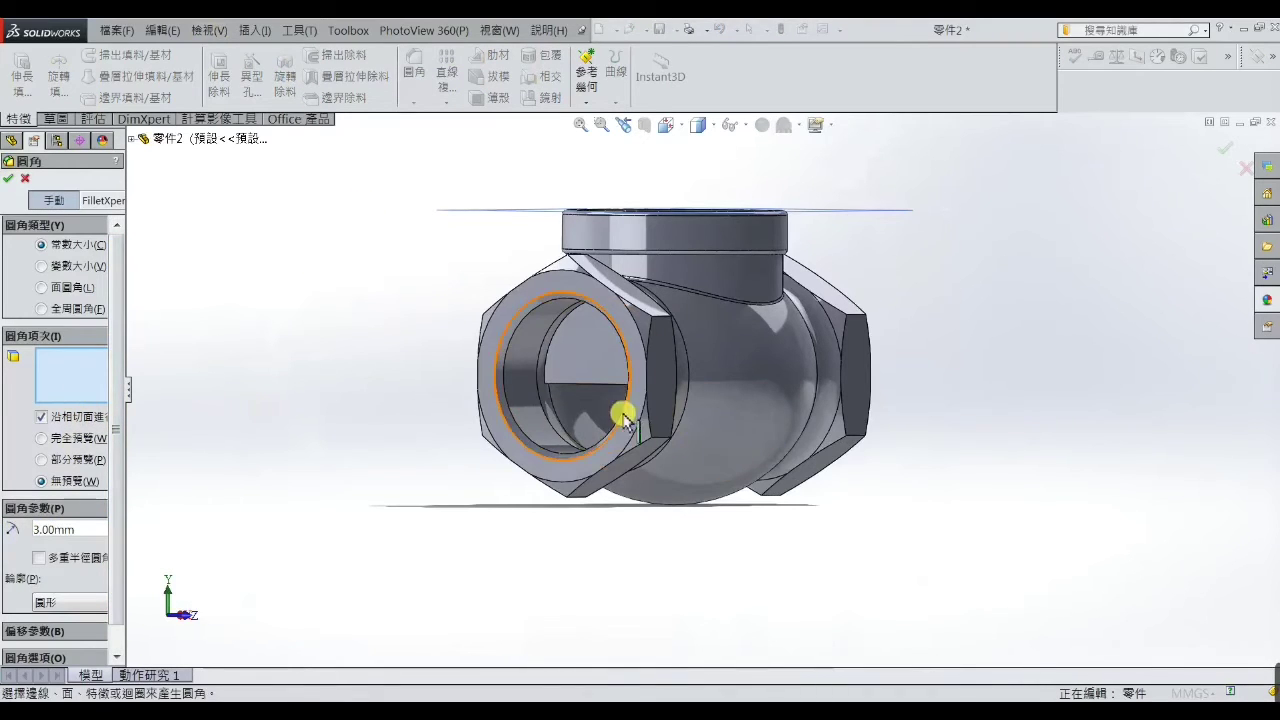
{"action": "left_click", "coordinate": [608, 385]}
{"action": "middle_click_drag", "start_coordinate": [838, 510], "coordinate": [706, 520]}
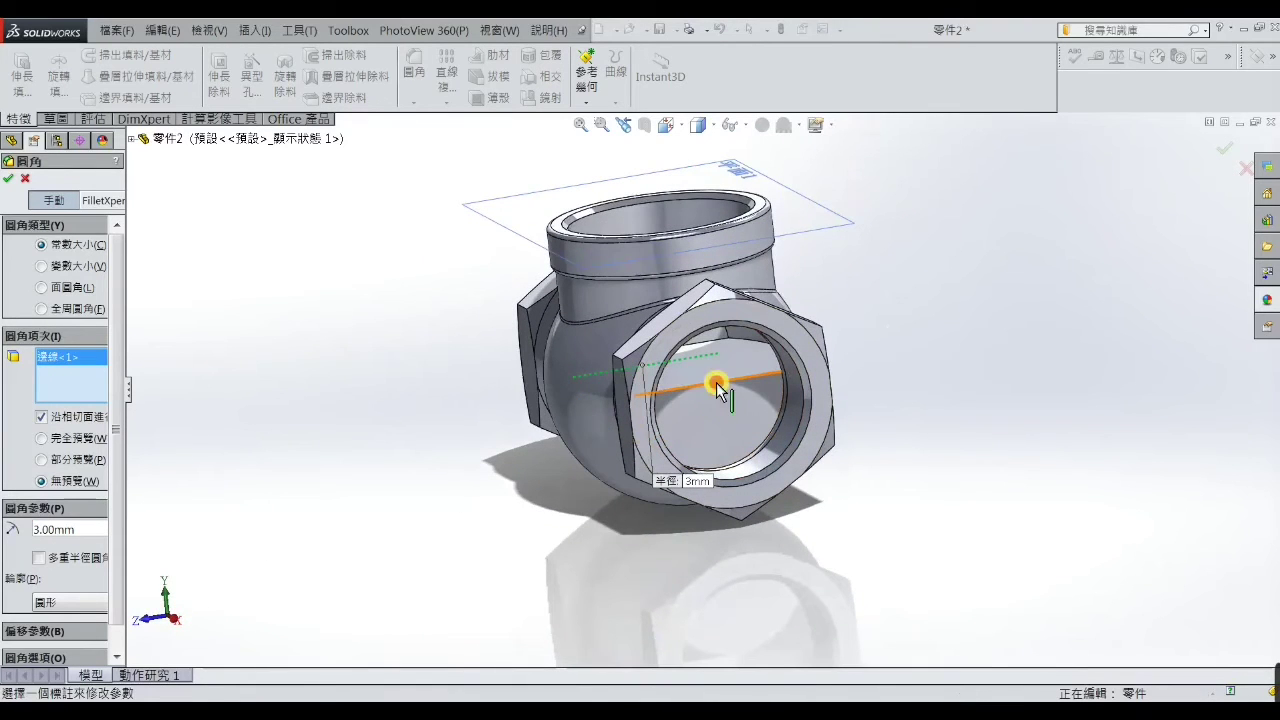
{"action": "left_click", "coordinate": [720, 390]}
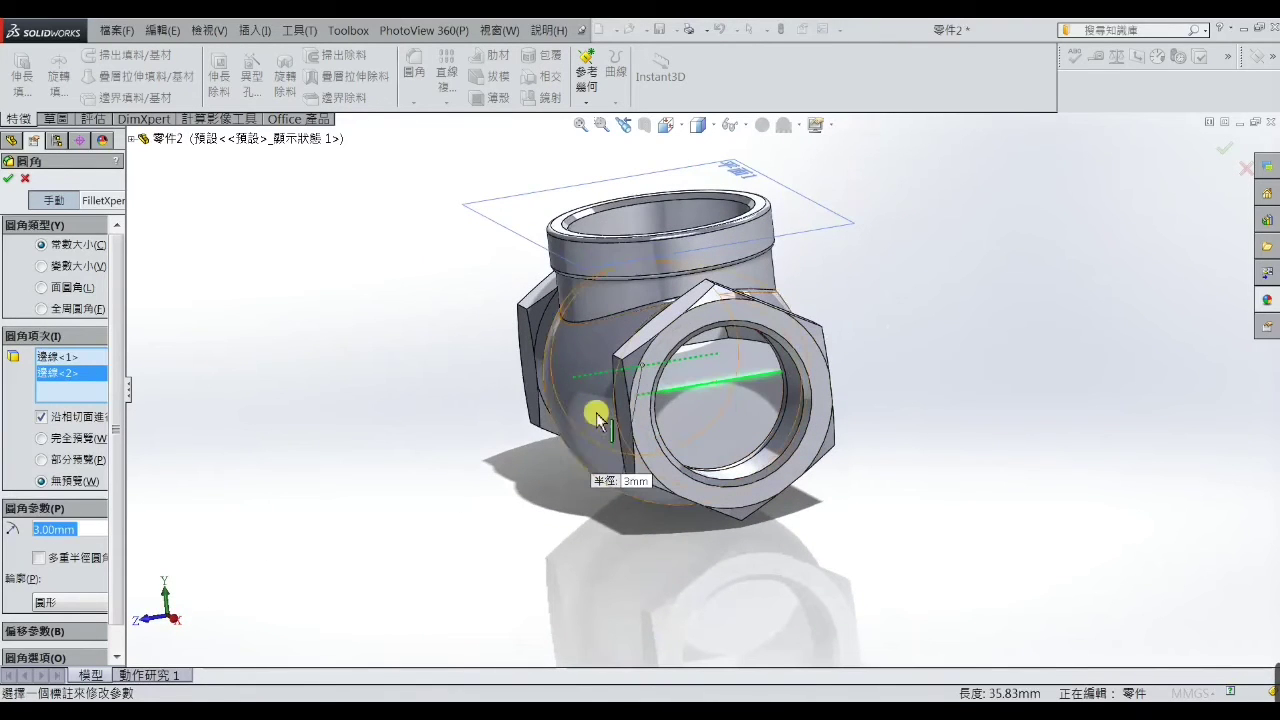
{"action": "left_click", "coordinate": [10, 179]}
{"action": "mouse_move", "coordinate": [257, 271]}
{"action": "middle_mouse_down"}
{"action": "mouse_move", "coordinate": [334, 366]}
{"action": "mouse_move", "coordinate": [417, 337]}
{"action": "mouse_move", "coordinate": [471, 371]}
{"action": "mouse_move", "coordinate": [429, 391]}
{"action": "mouse_move", "coordinate": [457, 451]}
{"action": "mouse_move", "coordinate": [463, 511]}
{"action": "middle_mouse_up"}
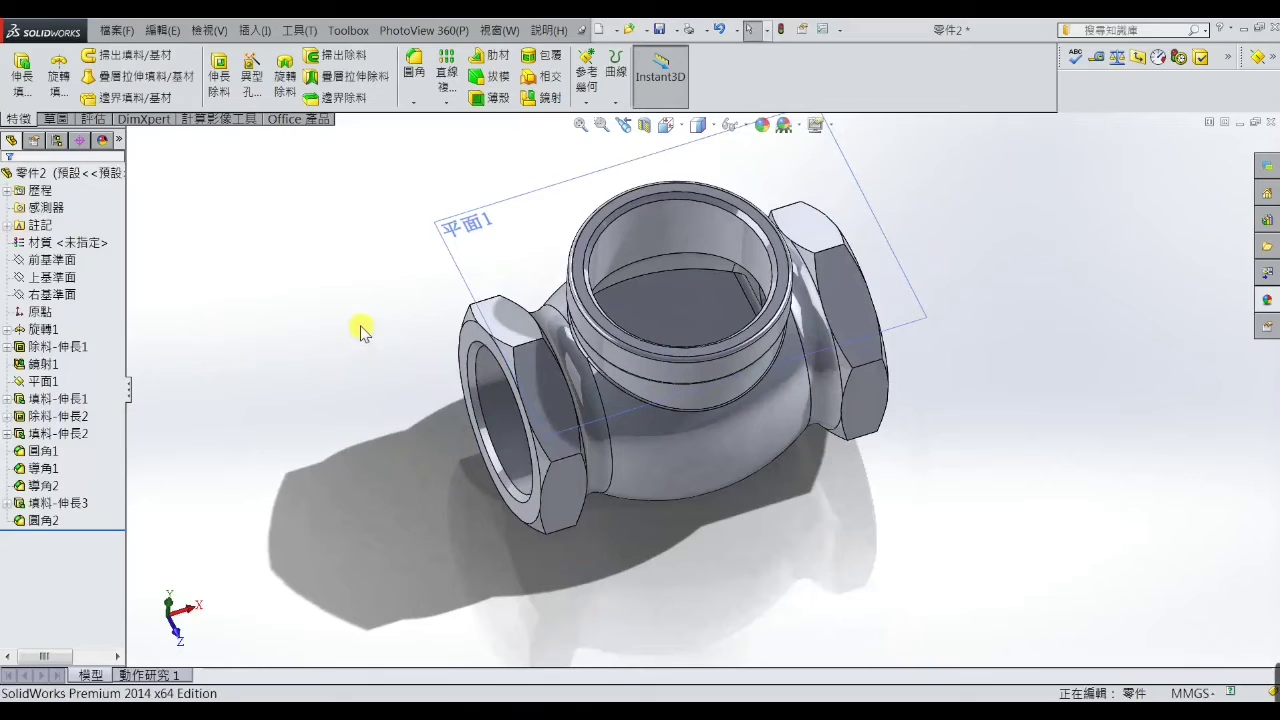
Turn on a section view and start a sketch on the partition's flat face
{"action": "left_click", "coordinate": [643, 127]}
{"action": "left_click", "coordinate": [13, 181]}
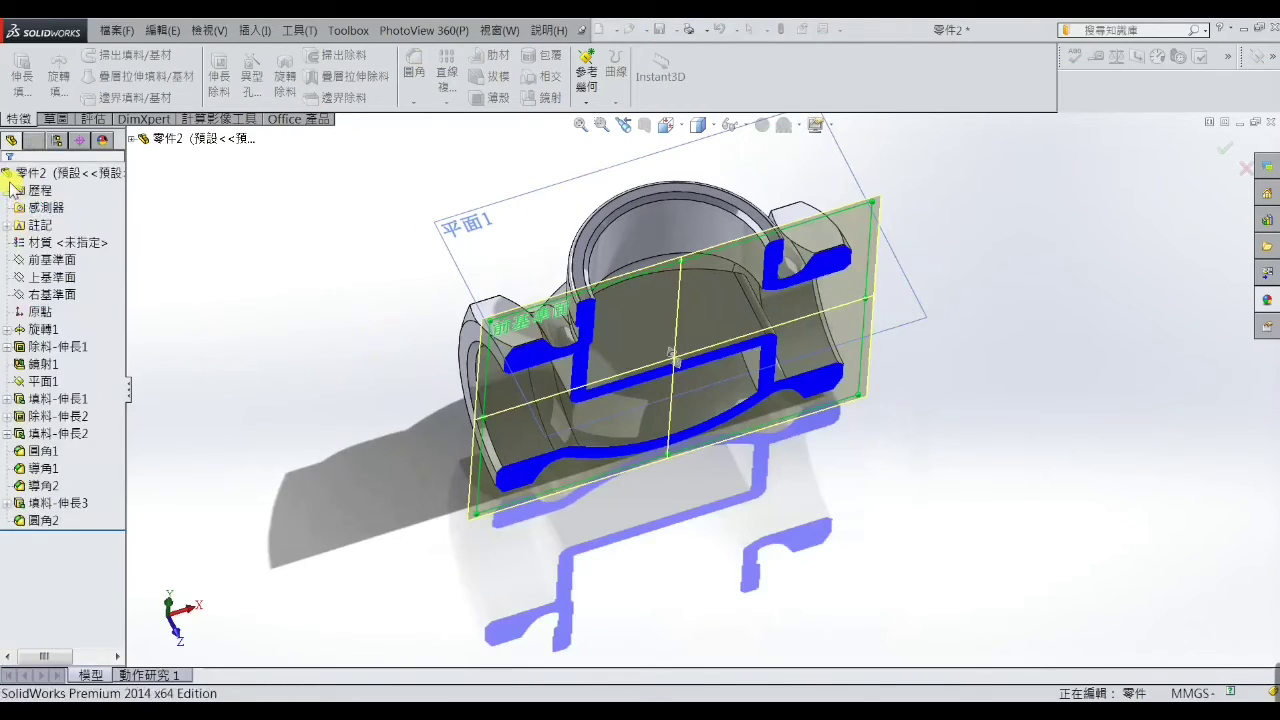
{"action": "left_click", "coordinate": [663, 325]}
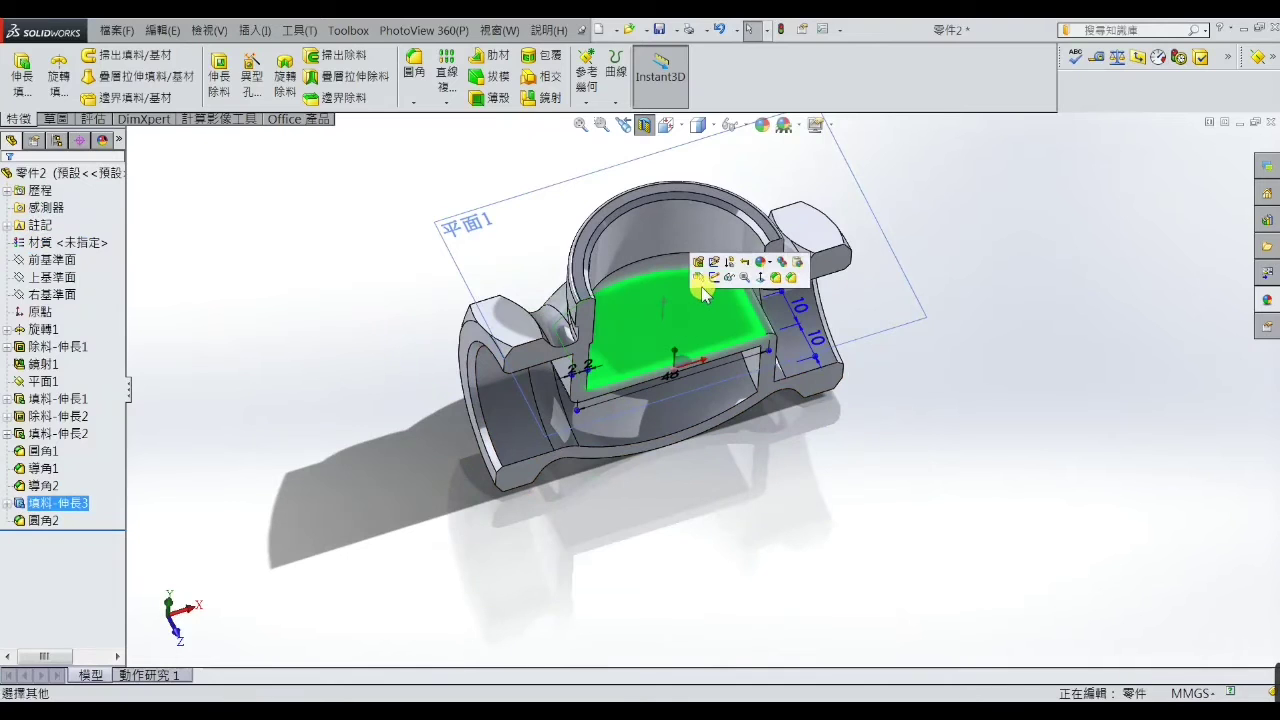
{"action": "left_click", "coordinate": [710, 286]}
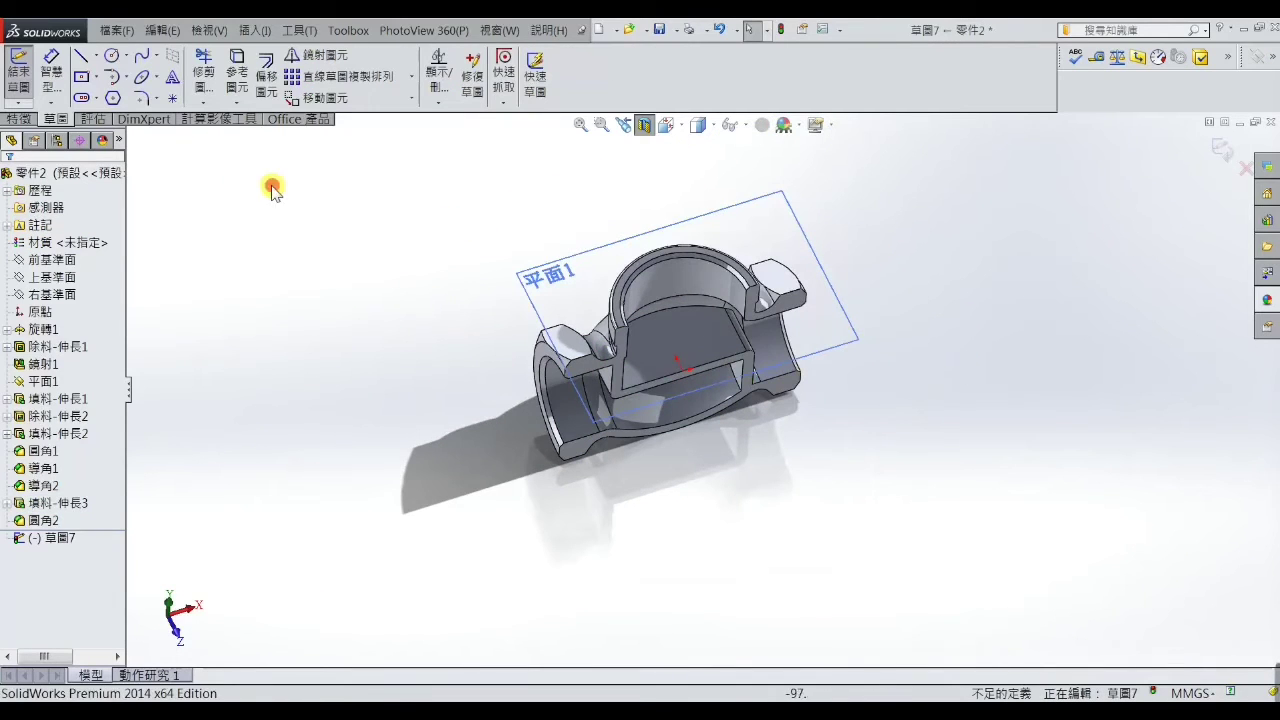
Draw a circle centred on the origin and dimension it to Ø30 mm
{"action": "left_click", "coordinate": [113, 60]}
{"action": "scroll", "coordinate": [663, 294], "scroll_direction": "down", "scroll_amount": 5}
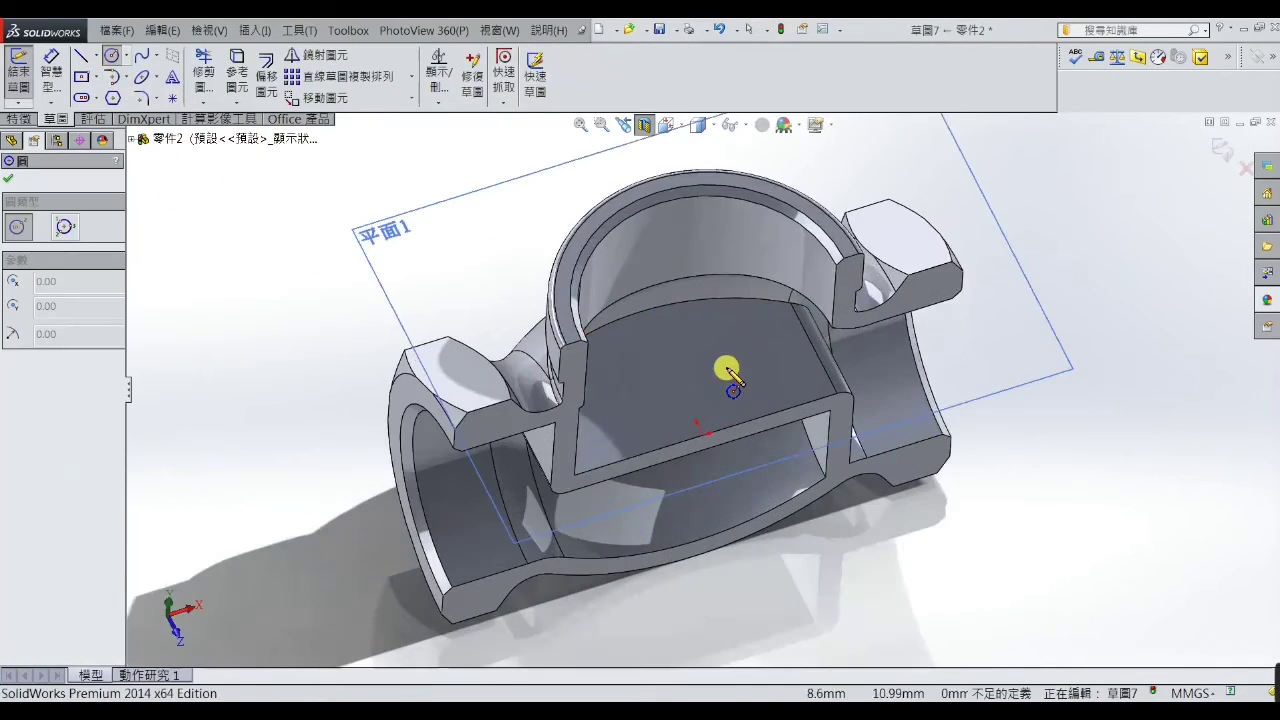
{"action": "left_click", "coordinate": [704, 436]}
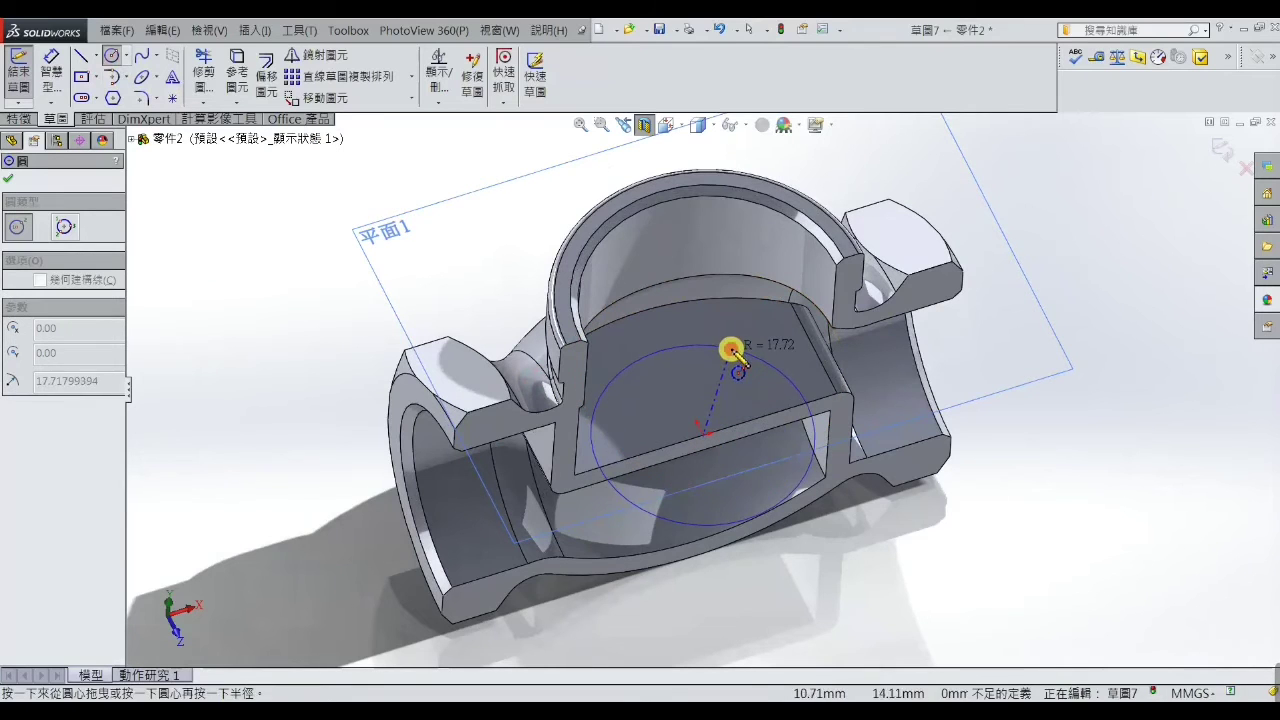
{"action": "left_click", "coordinate": [731, 346]}
{"action": "right_click", "coordinate": [731, 357]}
{"action": "left_click", "coordinate": [768, 184]}
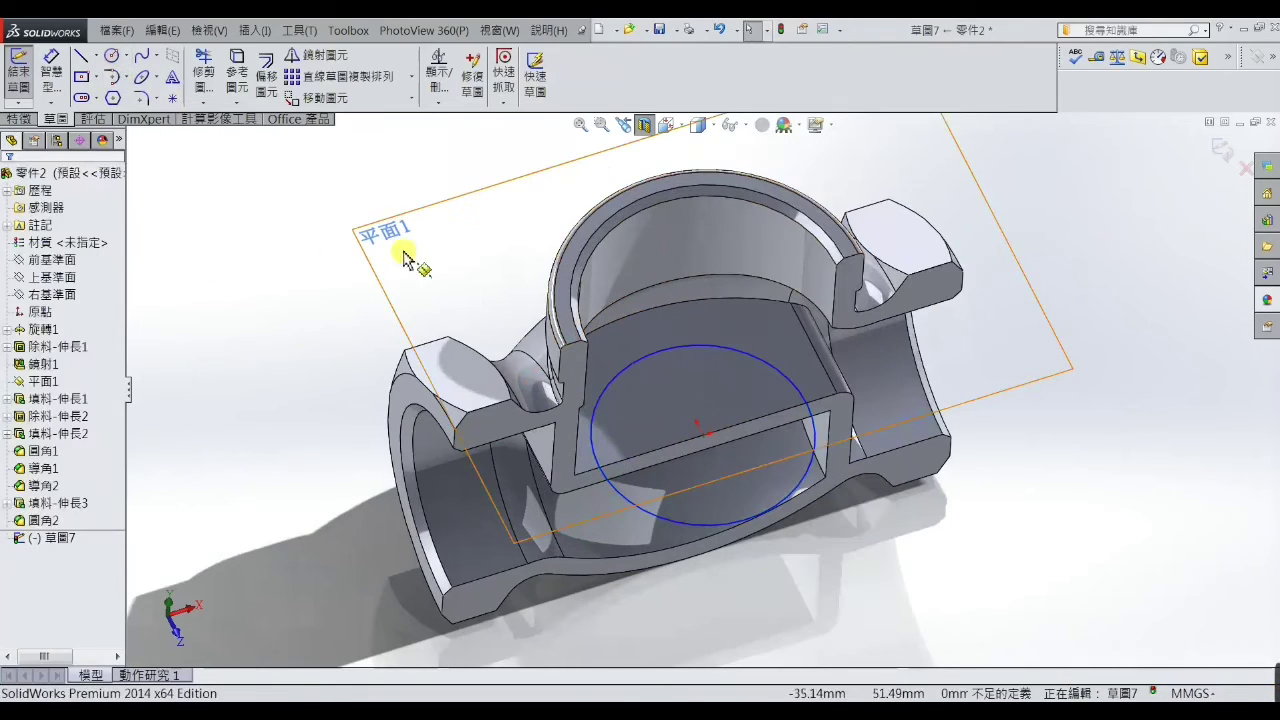
{"action": "left_click", "coordinate": [57, 88]}
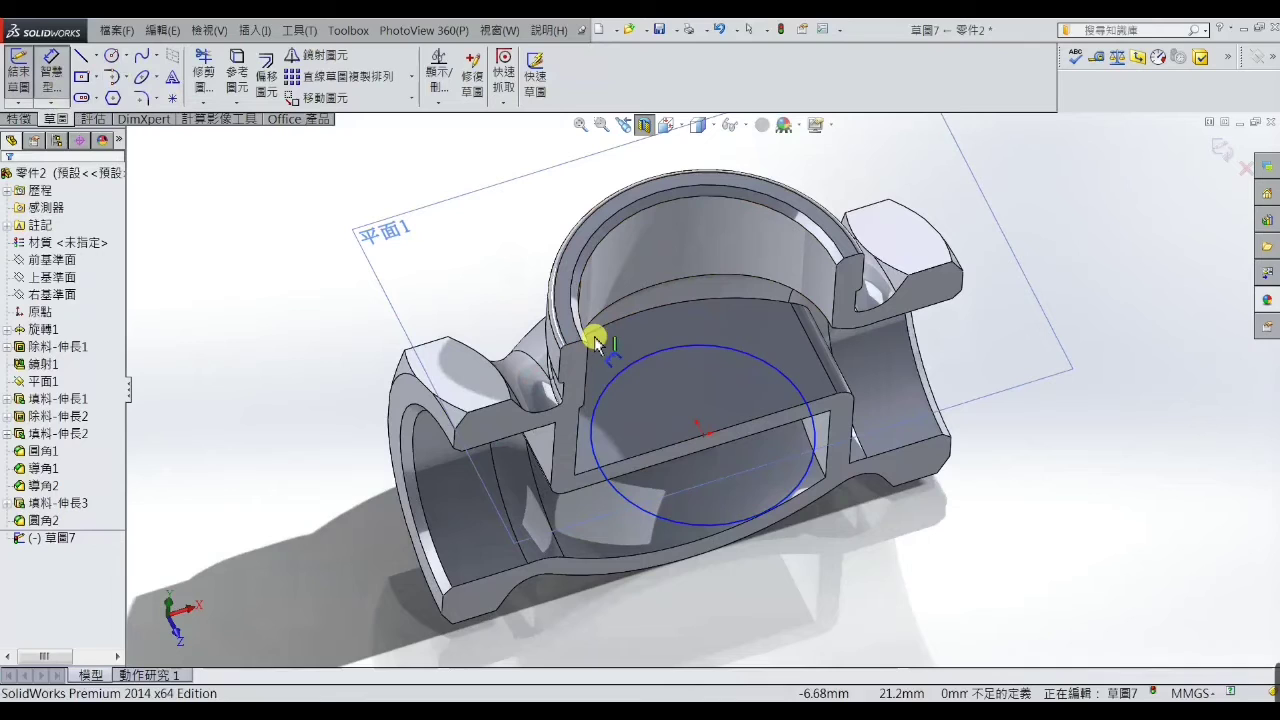
{"action": "left_click", "coordinate": [712, 357]}
{"action": "left_click", "coordinate": [712, 358]}
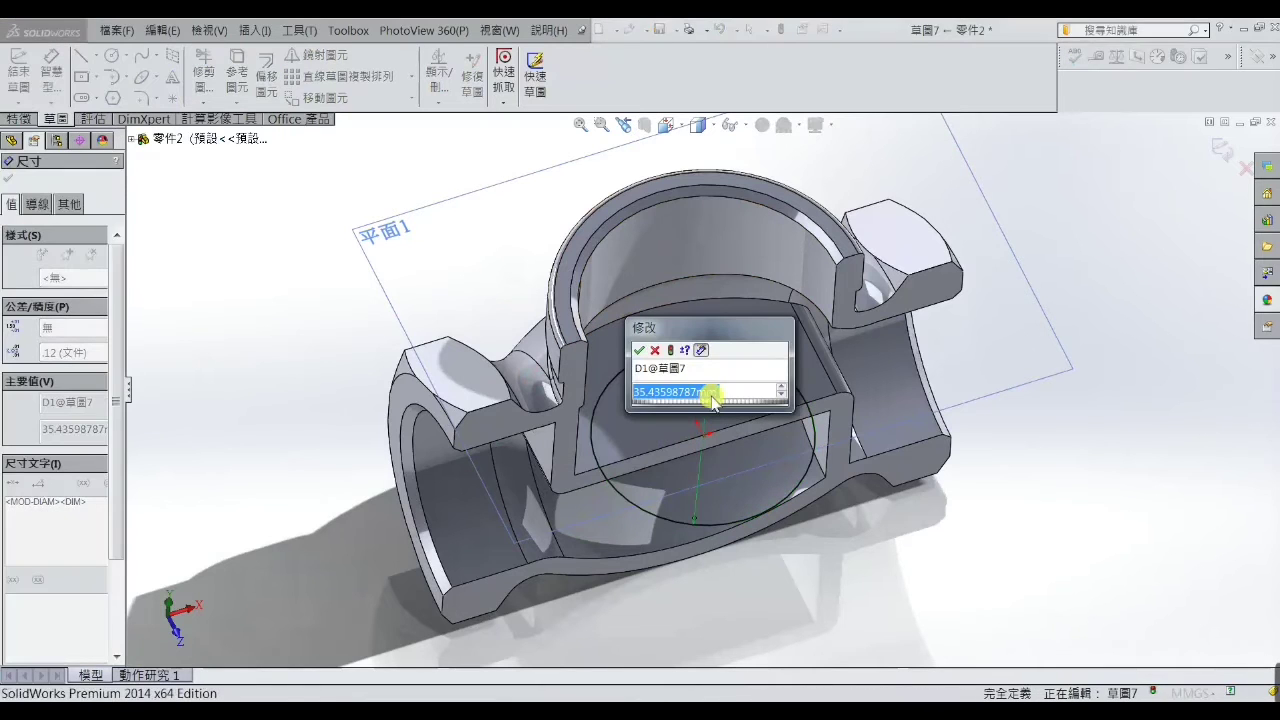
{"action": "type", "text": "30"}
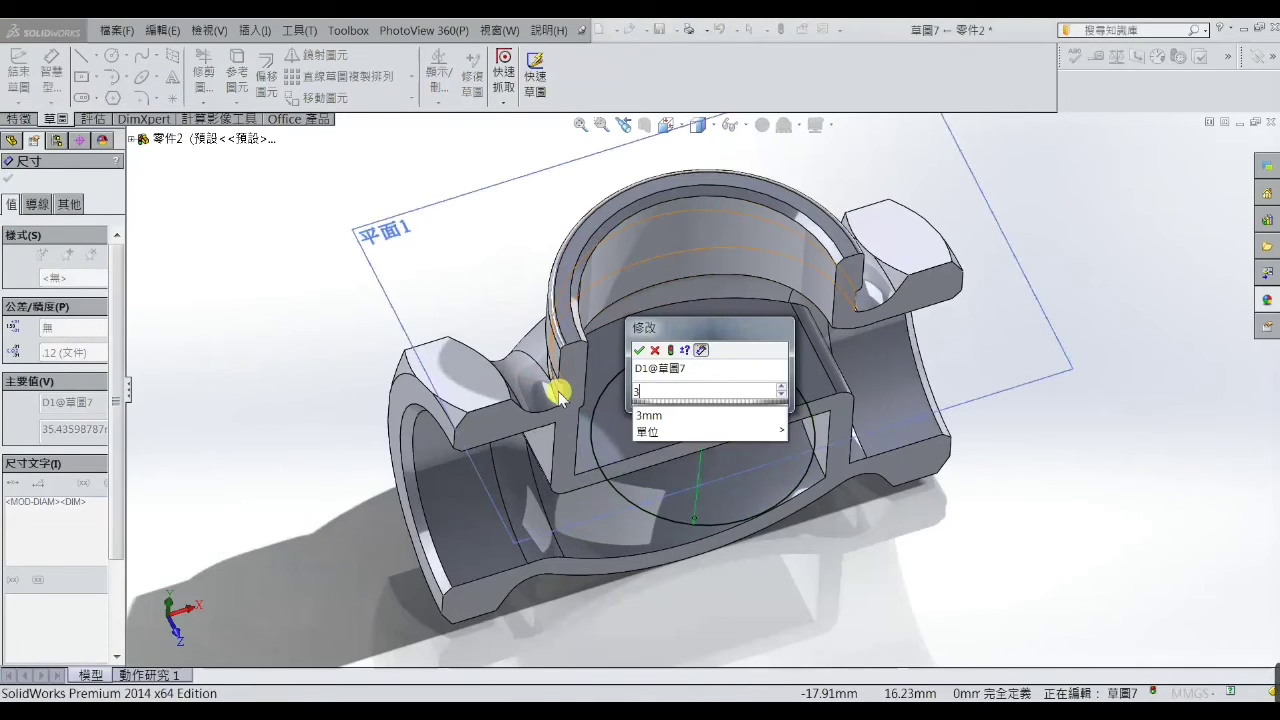
{"action": "key", "text": "Return"}
{"action": "key", "text": "Escape"}
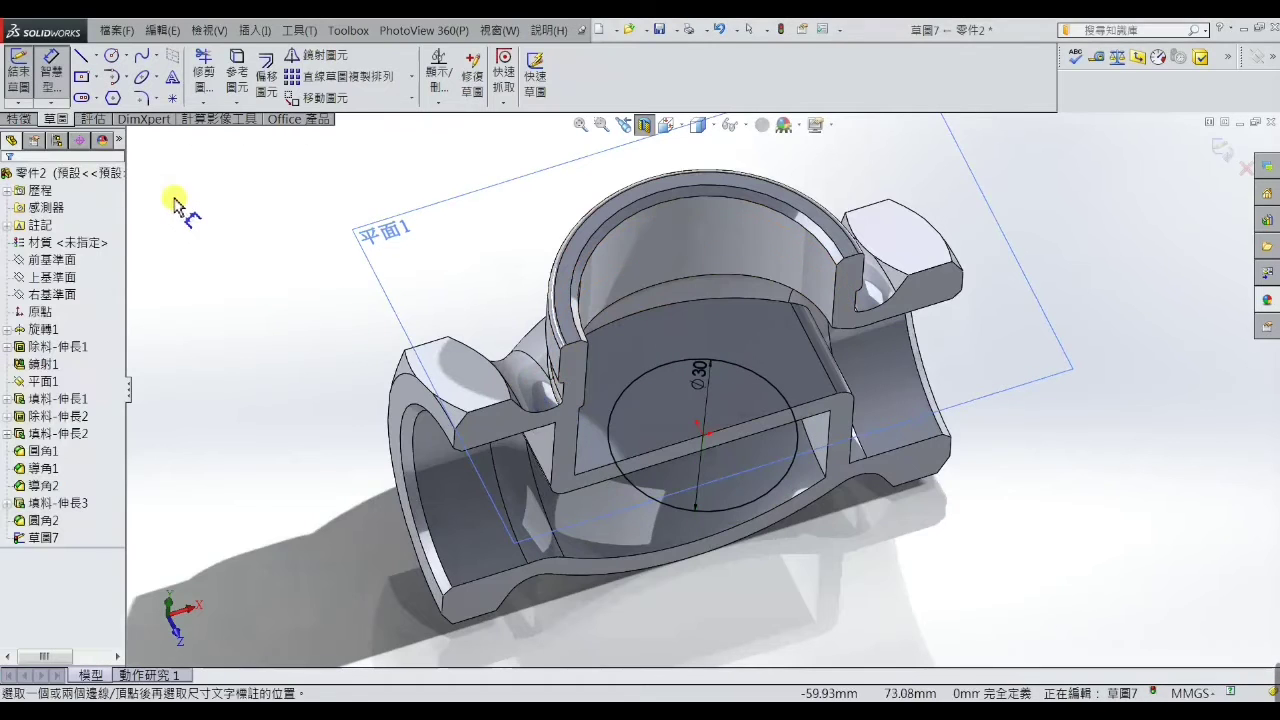
Extrude the Ø30 circle as a 3 mm boss
{"action": "left_click", "coordinate": [25, 120]}
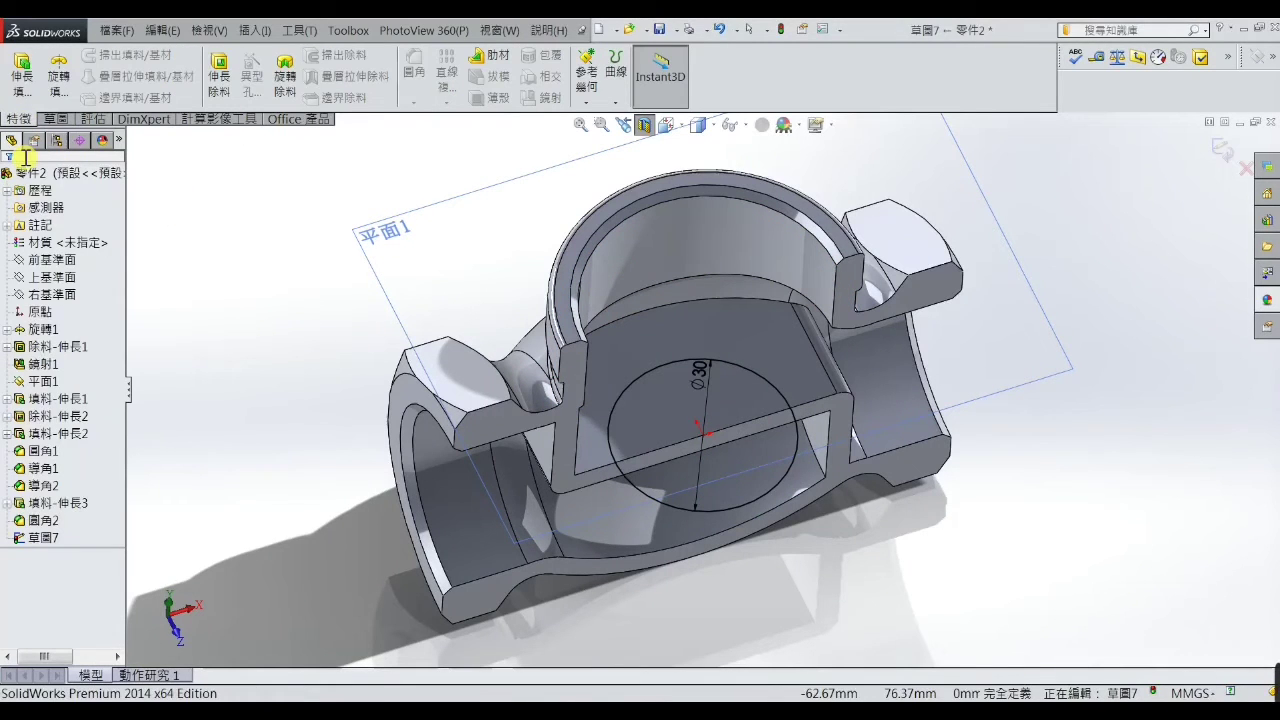
{"action": "left_click", "coordinate": [20, 75]}
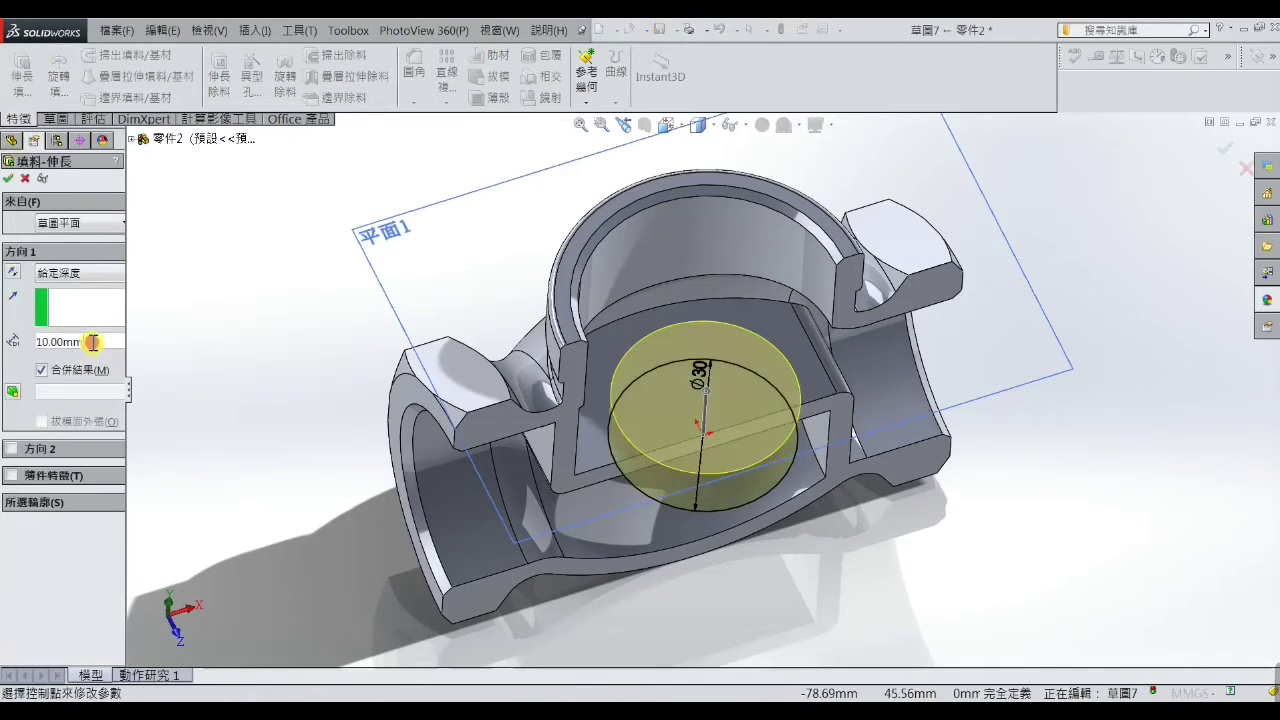
{"action": "type", "text": "3"}
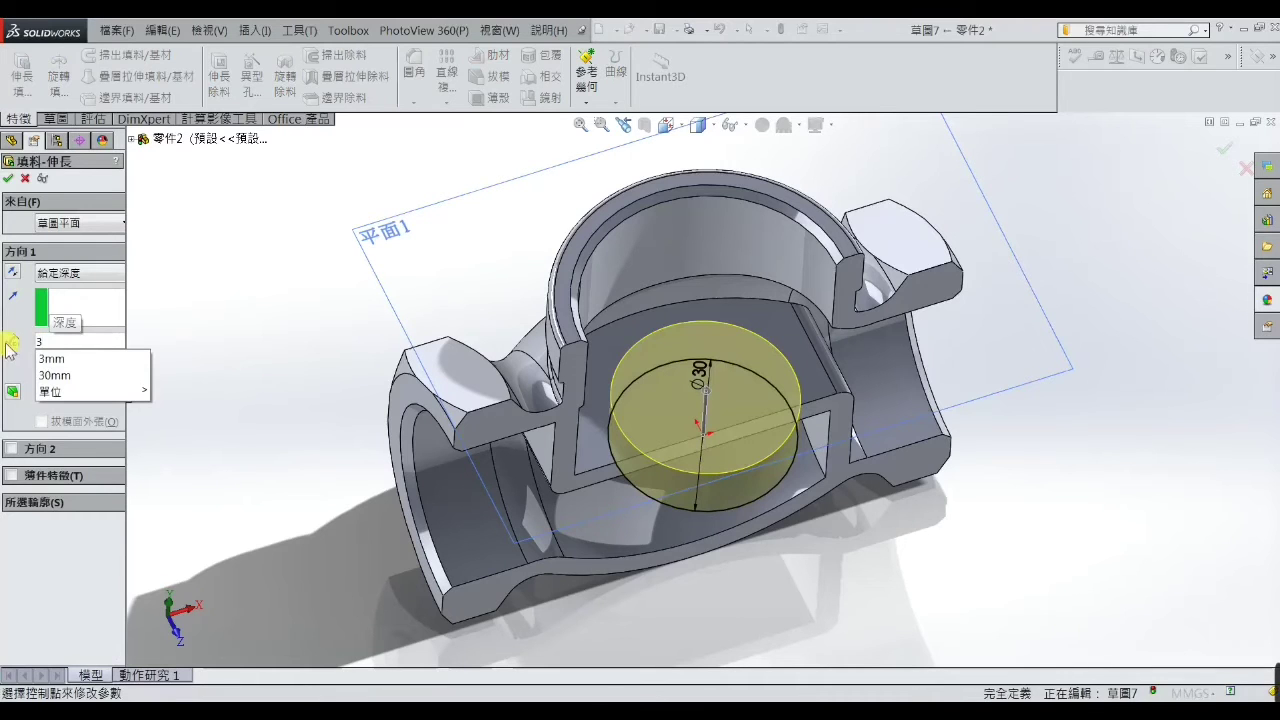
{"action": "key", "text": "Return"}
Finish the boss, then round the seat opening's circular edge with a 3 mm fillet instead of a chamfer
{"action": "left_click", "coordinate": [8, 180]}
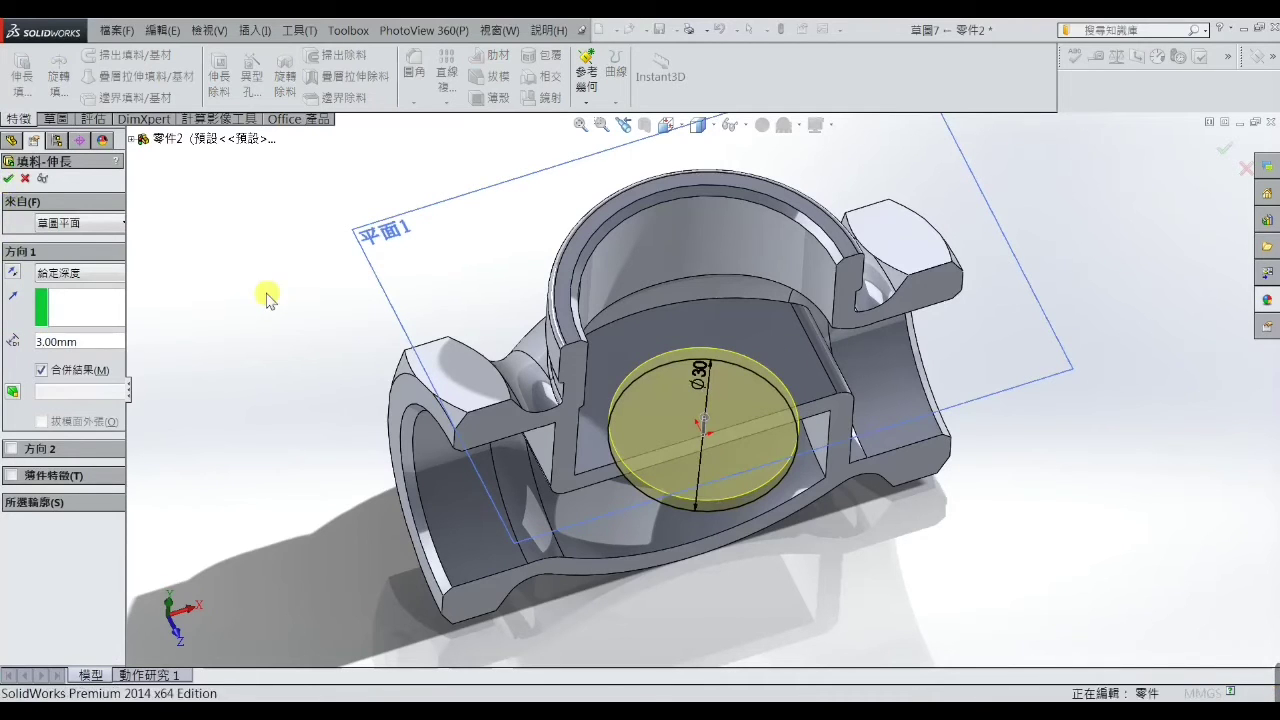
{"action": "middle_click_drag", "start_coordinate": [272, 334], "coordinate": [372, 157]}
{"action": "left_click", "coordinate": [414, 102]}
{"action": "left_click", "coordinate": [428, 141]}
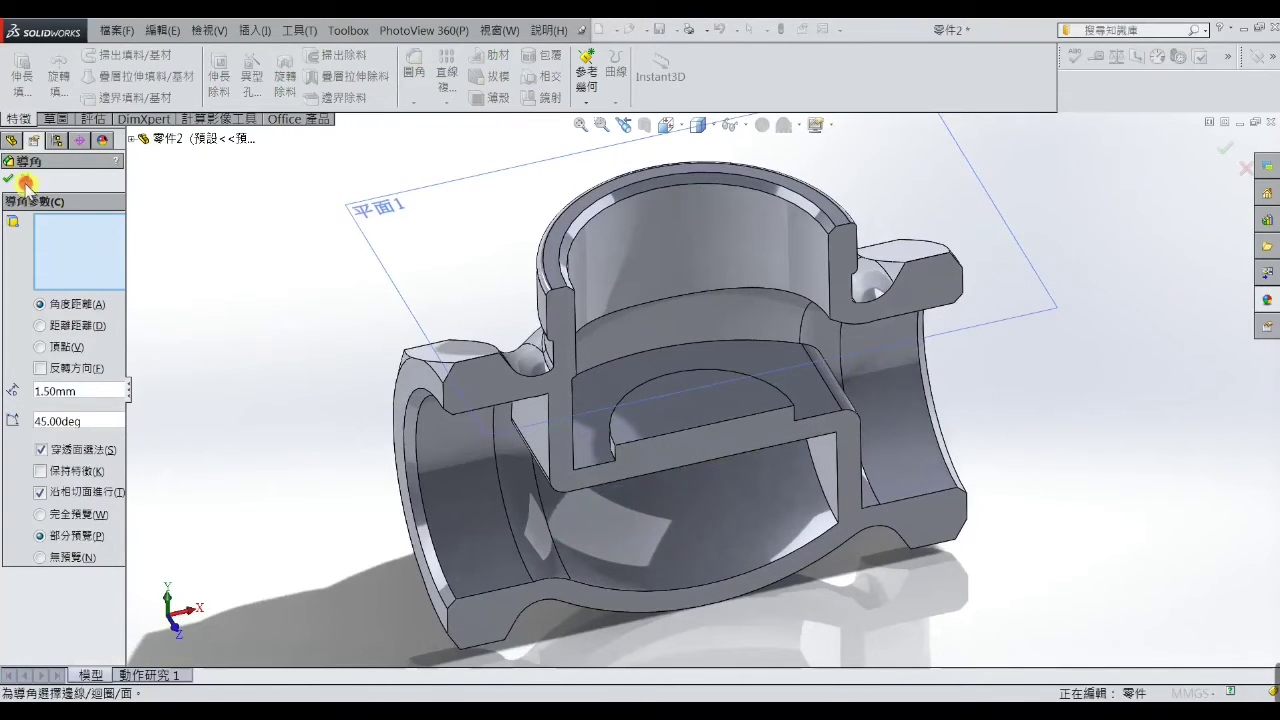
{"action": "left_click", "coordinate": [26, 180]}
{"action": "left_click", "coordinate": [414, 72]}
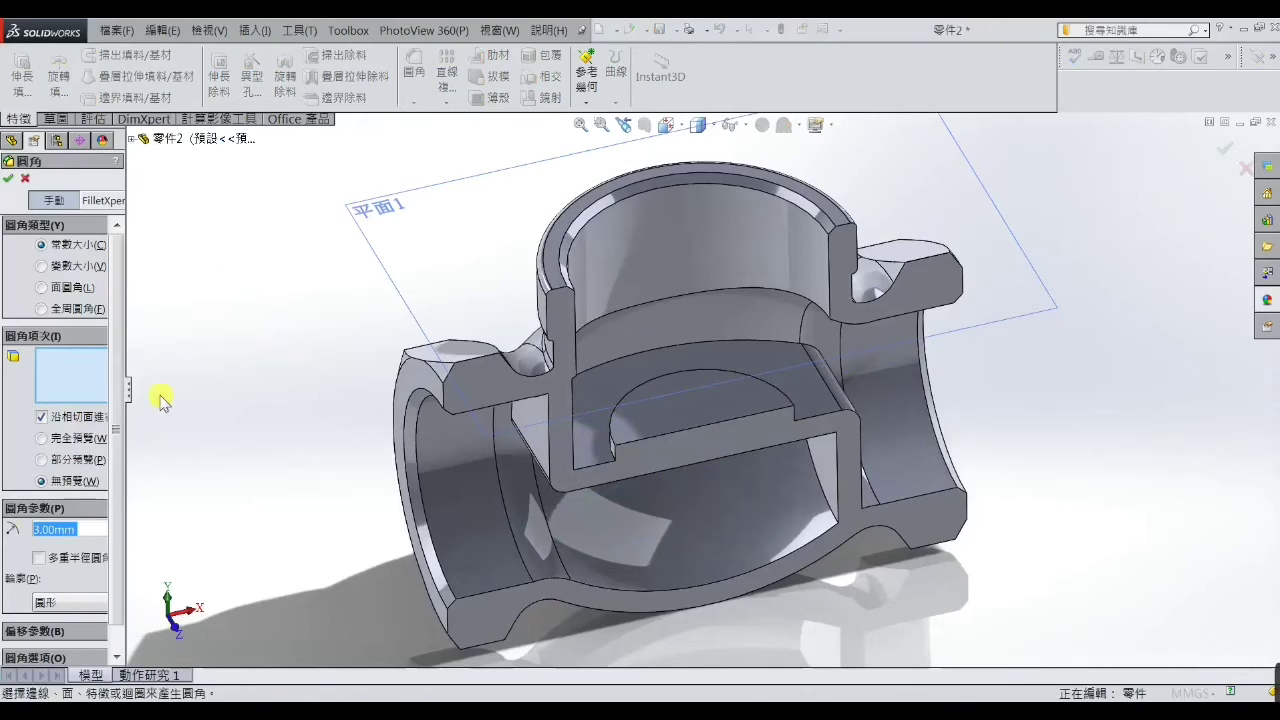
{"action": "scroll", "coordinate": [609, 463], "scroll_direction": "down", "scroll_amount": 3}
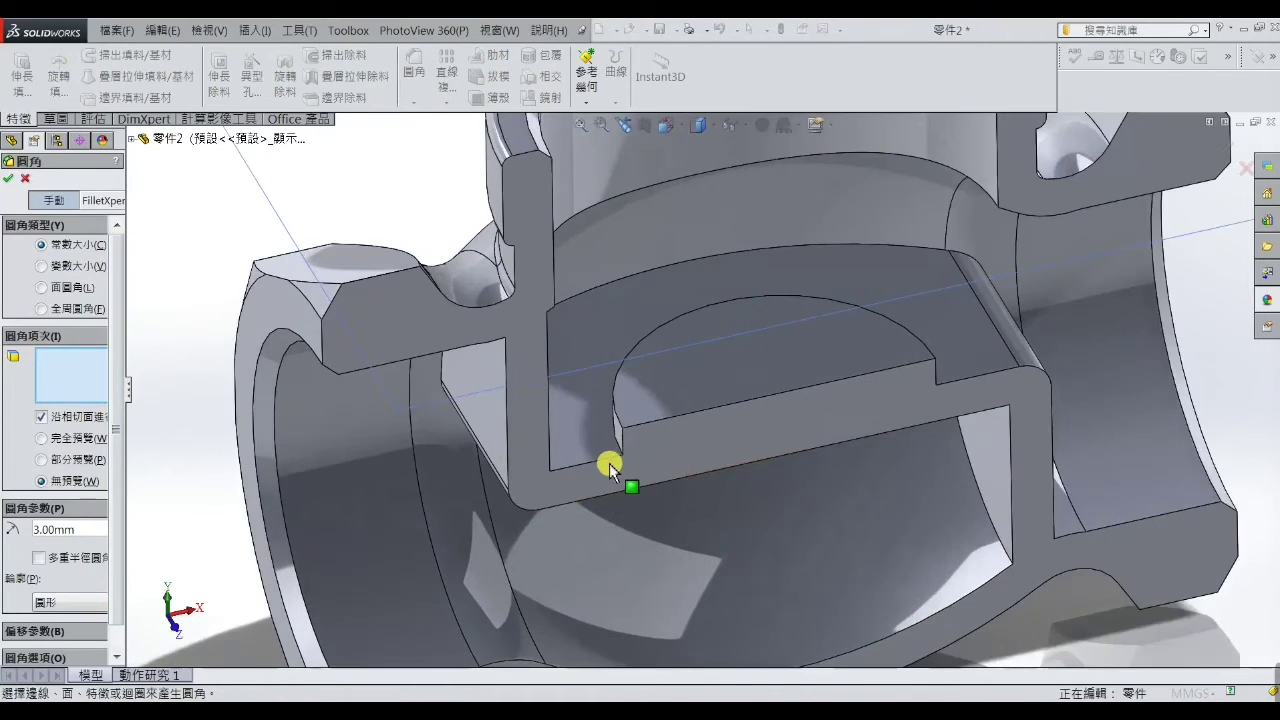
{"action": "left_click", "coordinate": [615, 437]}
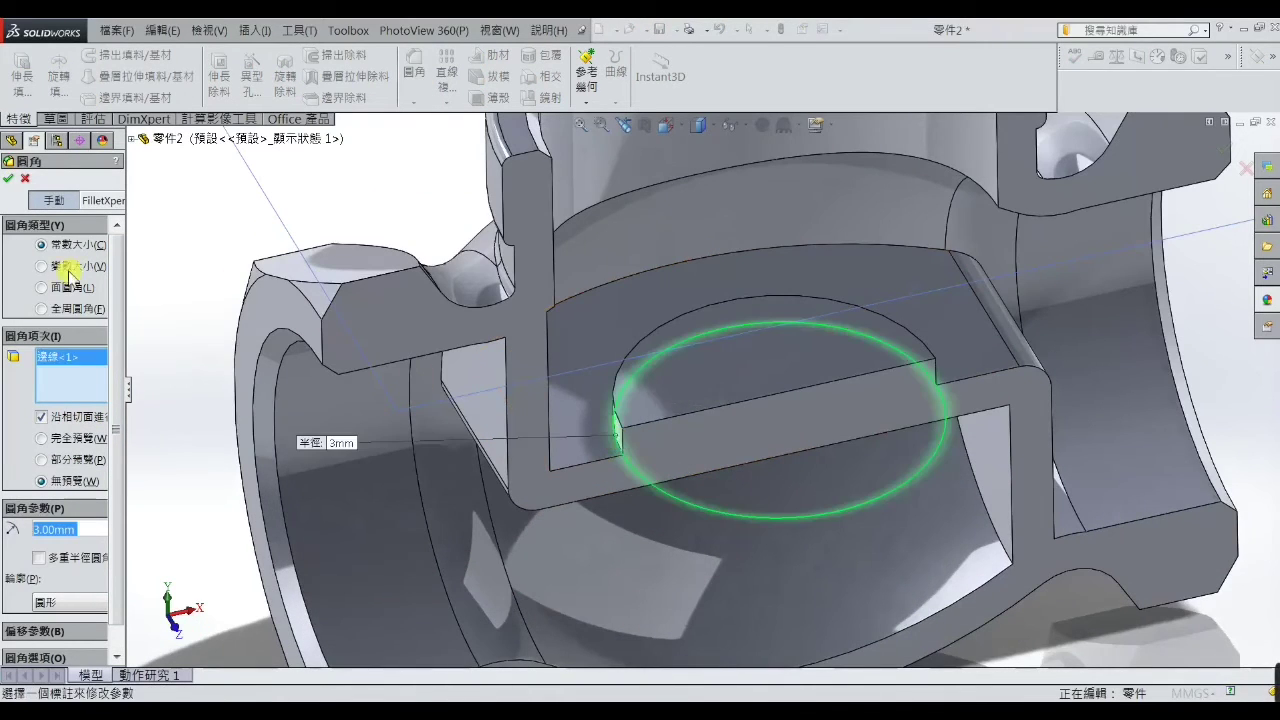
{"action": "left_click", "coordinate": [10, 182]}
Start a new sketch on the flat seat face and fit the whole model in view
{"action": "left_click", "coordinate": [391, 205]}
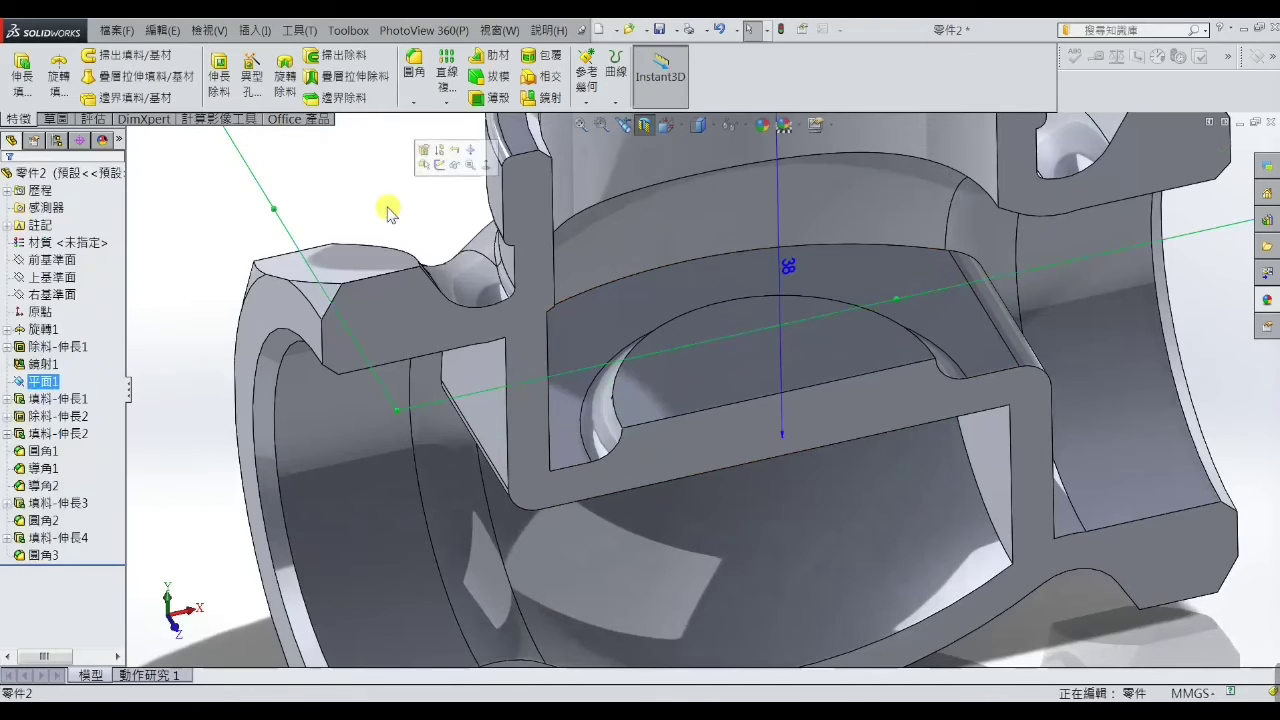
{"action": "scroll", "coordinate": [400, 243], "scroll_direction": "up", "scroll_amount": 3}
{"action": "left_click", "coordinate": [745, 380]}
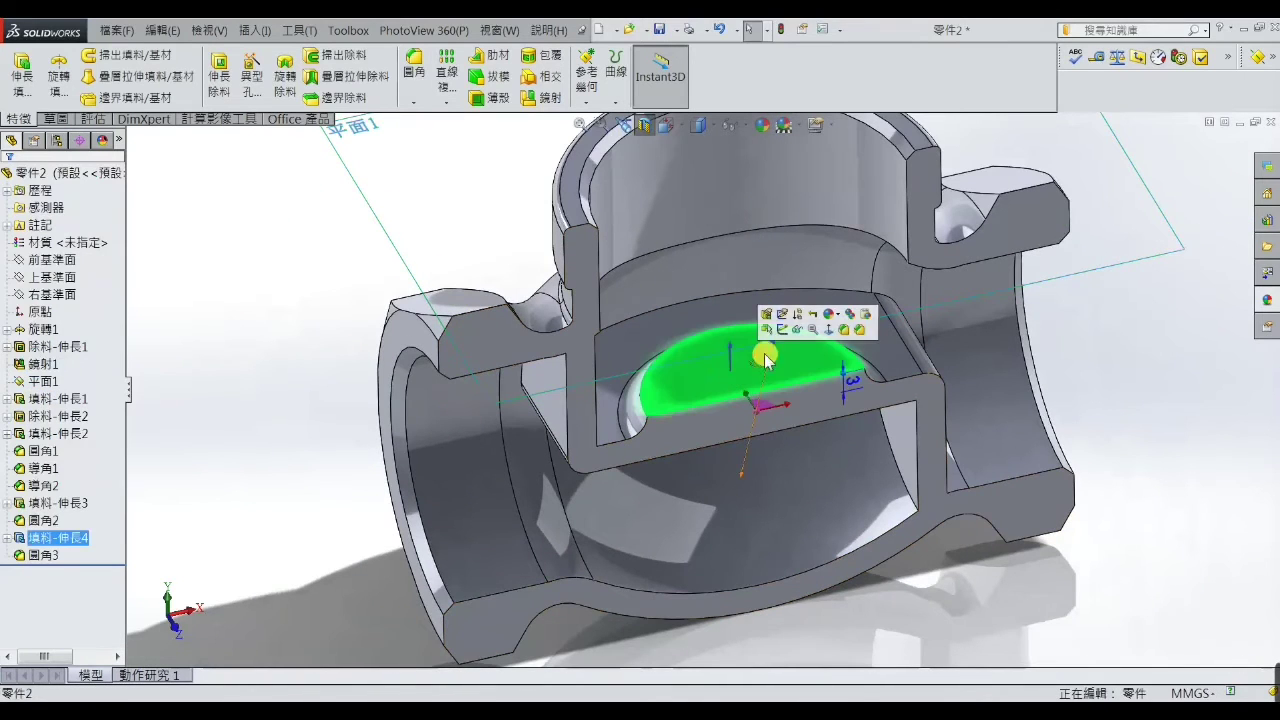
{"action": "left_click", "coordinate": [772, 336]}
{"action": "key", "text": "f"}
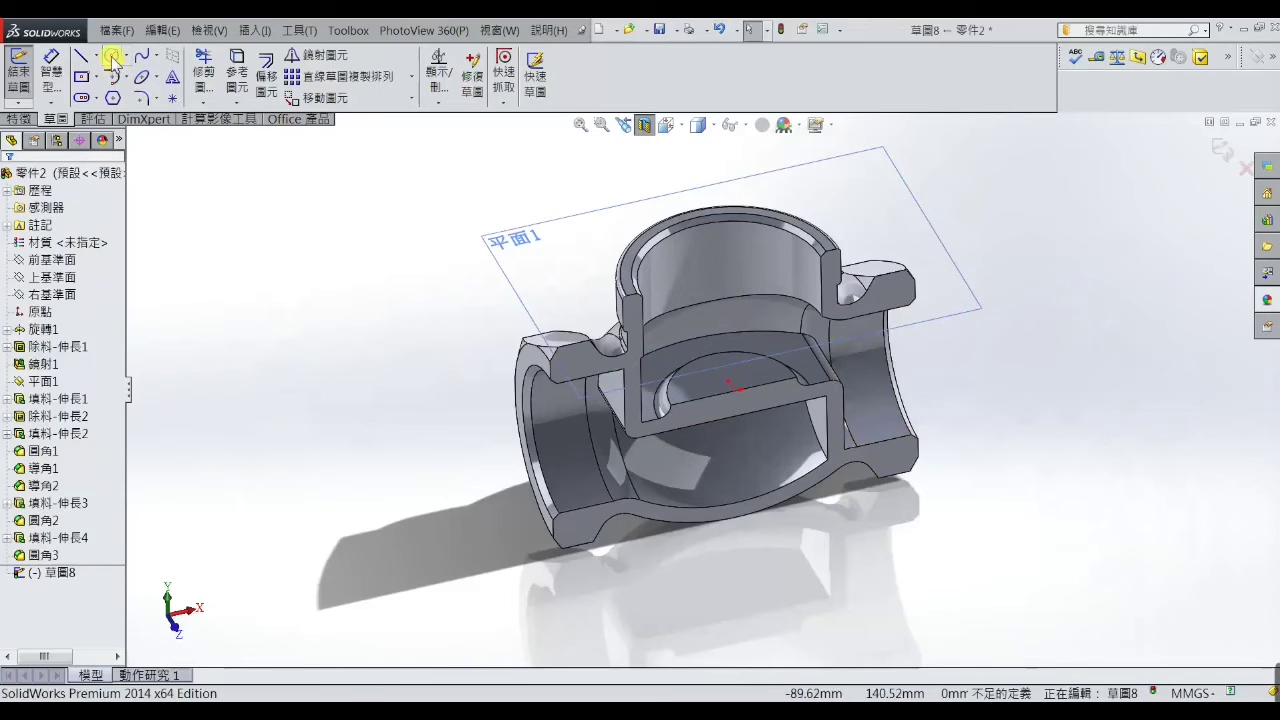
Draw a circle centred on the seat face
{"action": "left_click", "coordinate": [113, 57]}
{"action": "scroll", "coordinate": [790, 400], "scroll_direction": "down", "scroll_amount": 3}
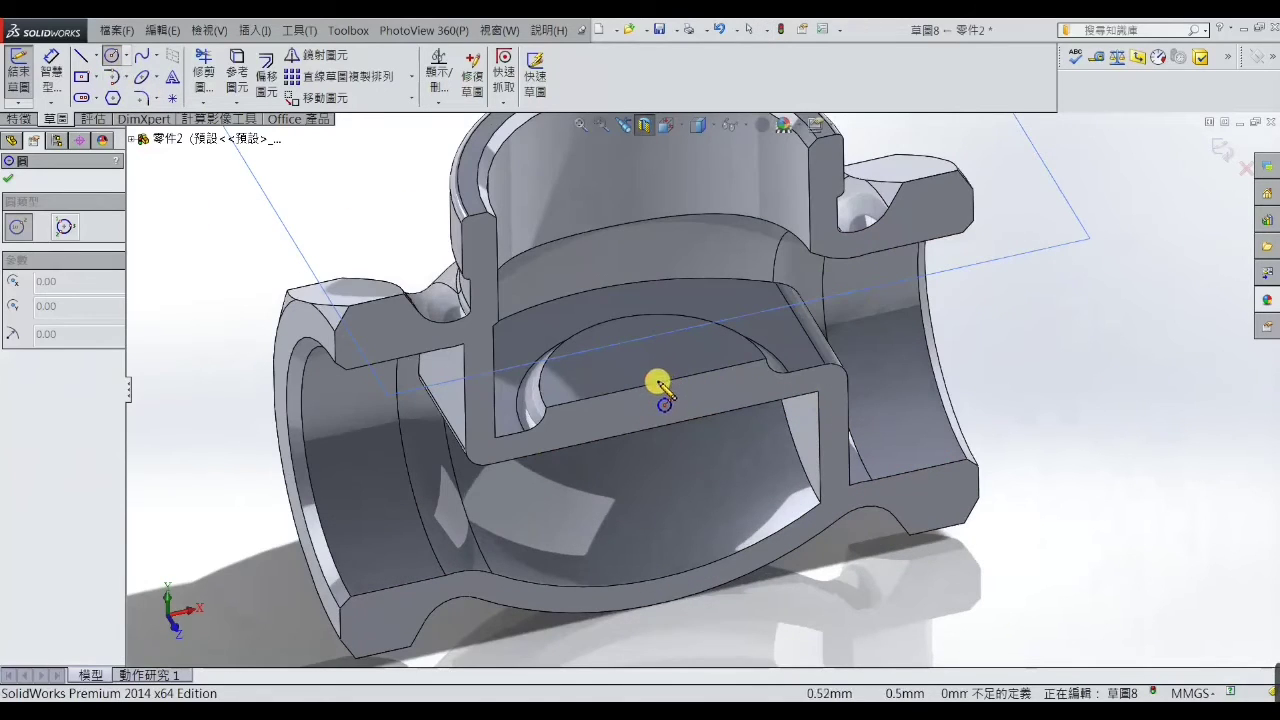
{"action": "left_click", "coordinate": [656, 382]}
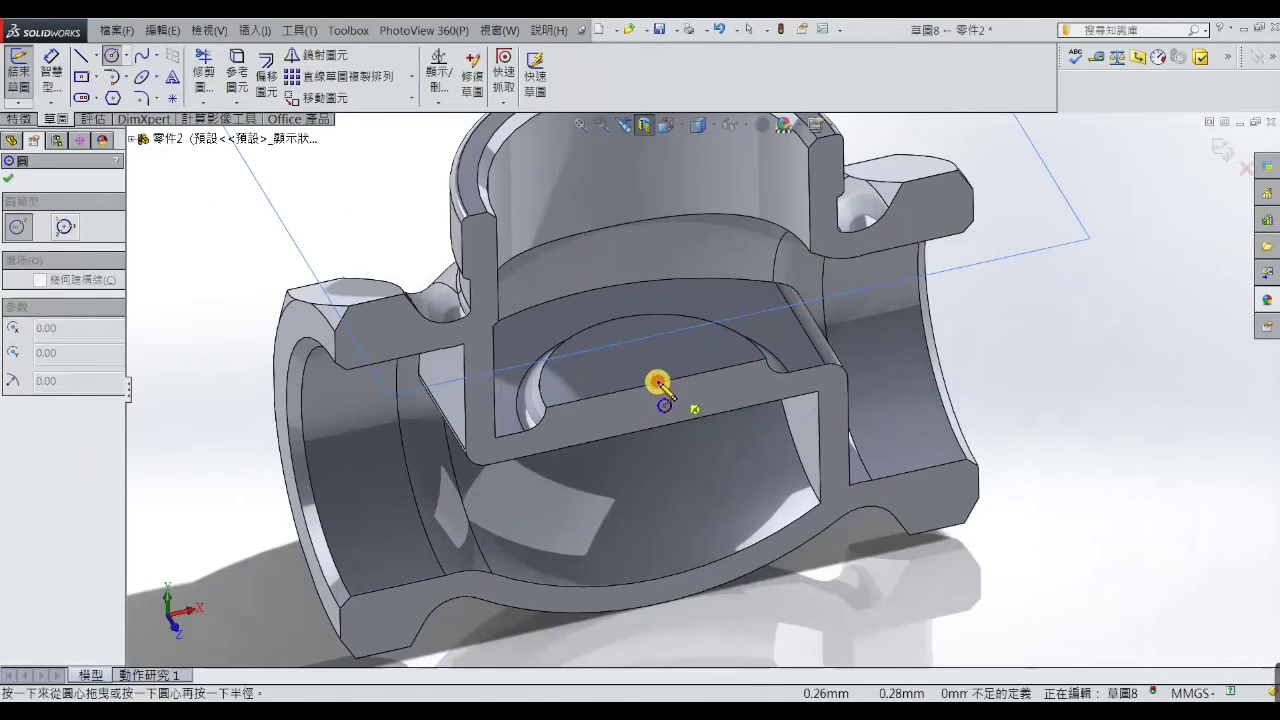
{"action": "left_click", "coordinate": [692, 338]}
{"action": "right_click", "coordinate": [692, 338]}
{"action": "left_click", "coordinate": [700, 177]}
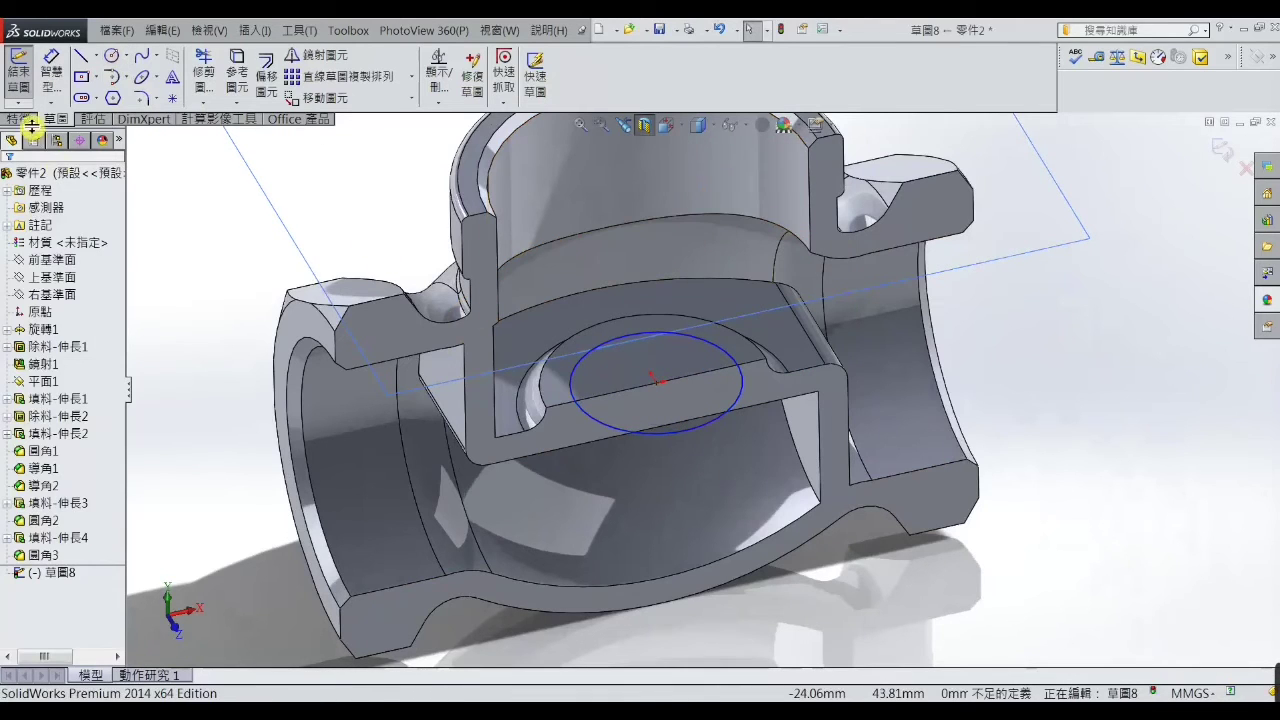
Dimension the circle's diameter to 24 mm
{"action": "left_click", "coordinate": [51, 68]}
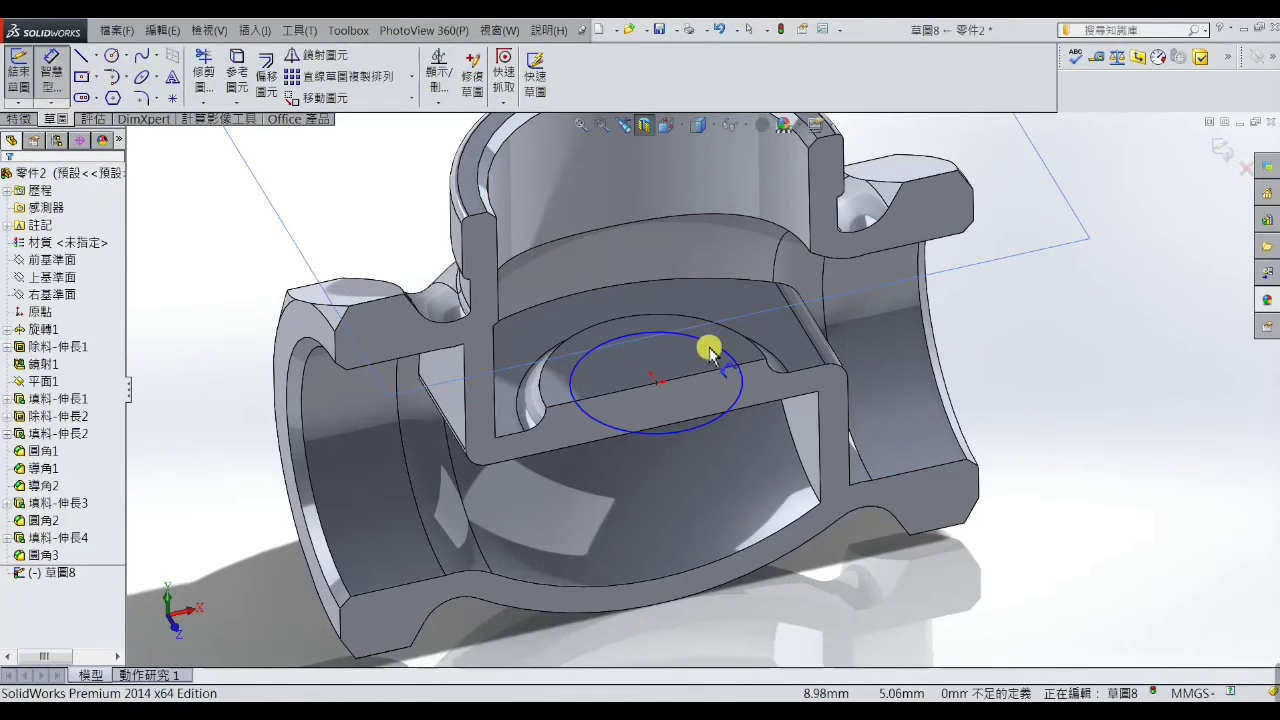
{"action": "left_click", "coordinate": [709, 349]}
{"action": "left_click", "coordinate": [620, 355]}
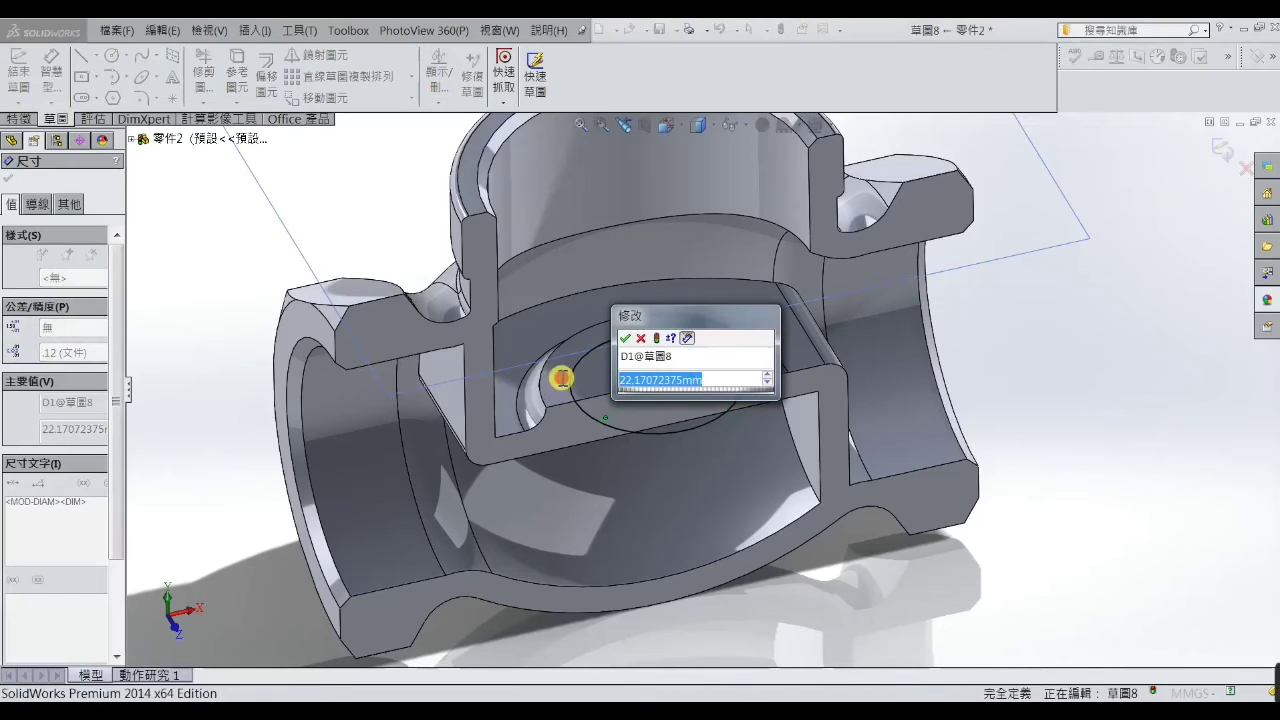
{"action": "type", "text": "24"}
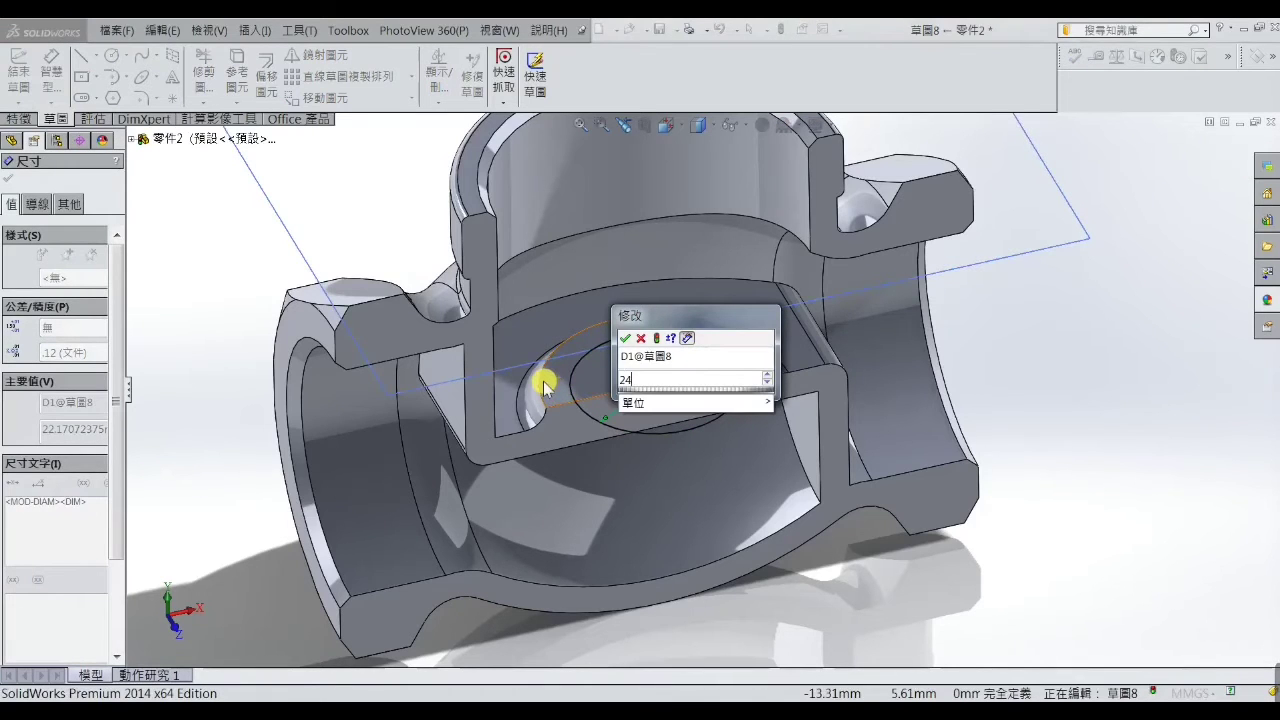
{"action": "key", "text": "Return"}
{"action": "left_click", "coordinate": [1034, 368]}
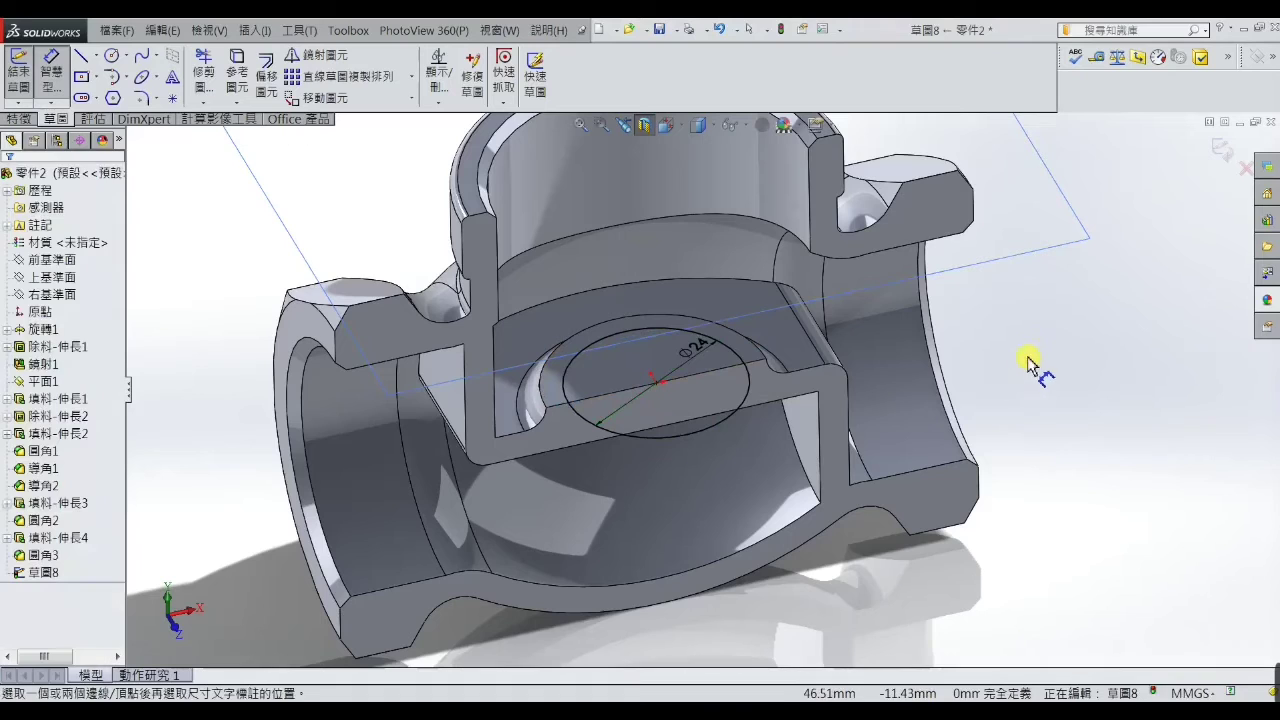
{"action": "left_click", "coordinate": [24, 120]}
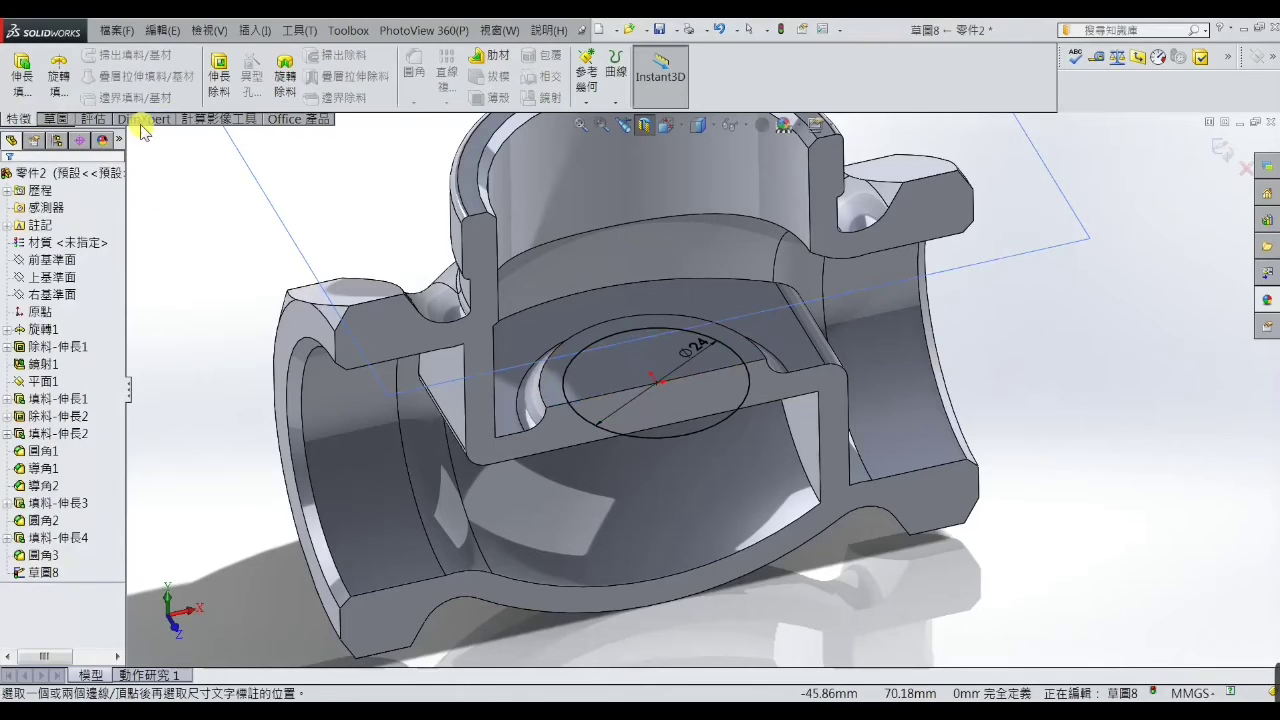
Extrude-cut the Ø24 circle 13 mm deep (Blind) and rotate to inspect the opened hole
{"action": "left_click", "coordinate": [219, 75]}
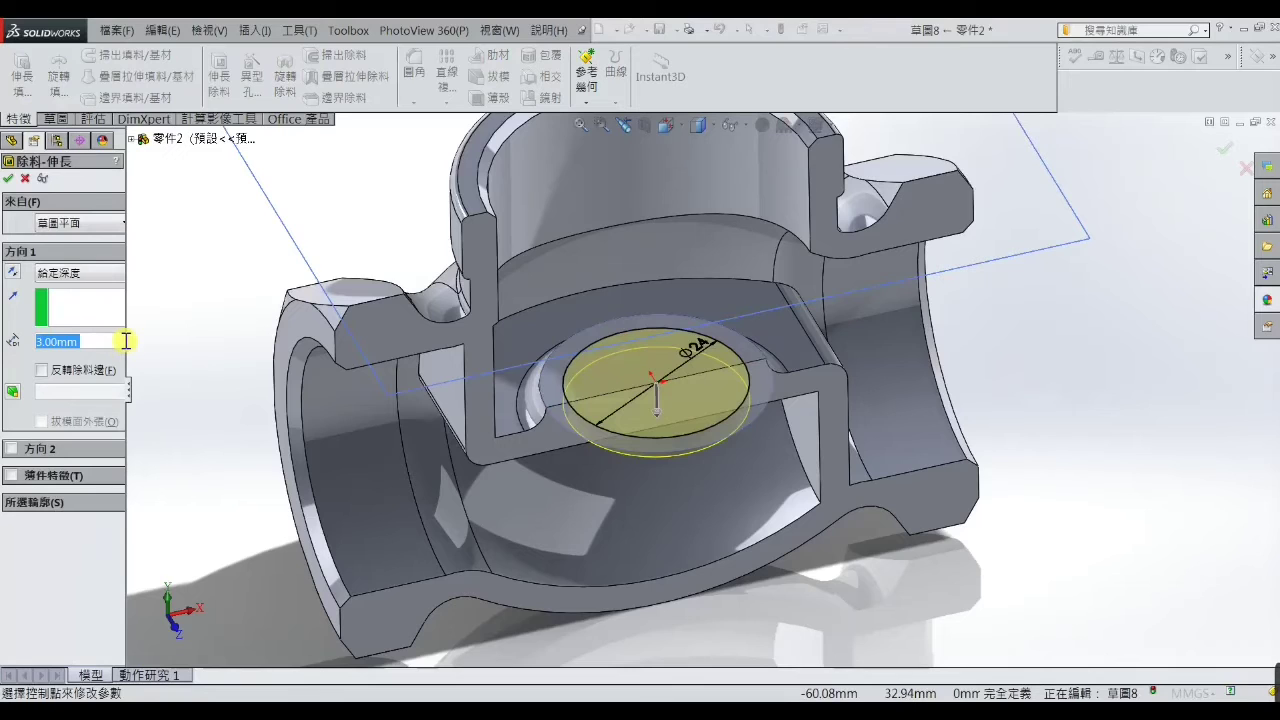
{"action": "left_click_drag", "start_coordinate": [132, 328], "coordinate": [155, 328]}
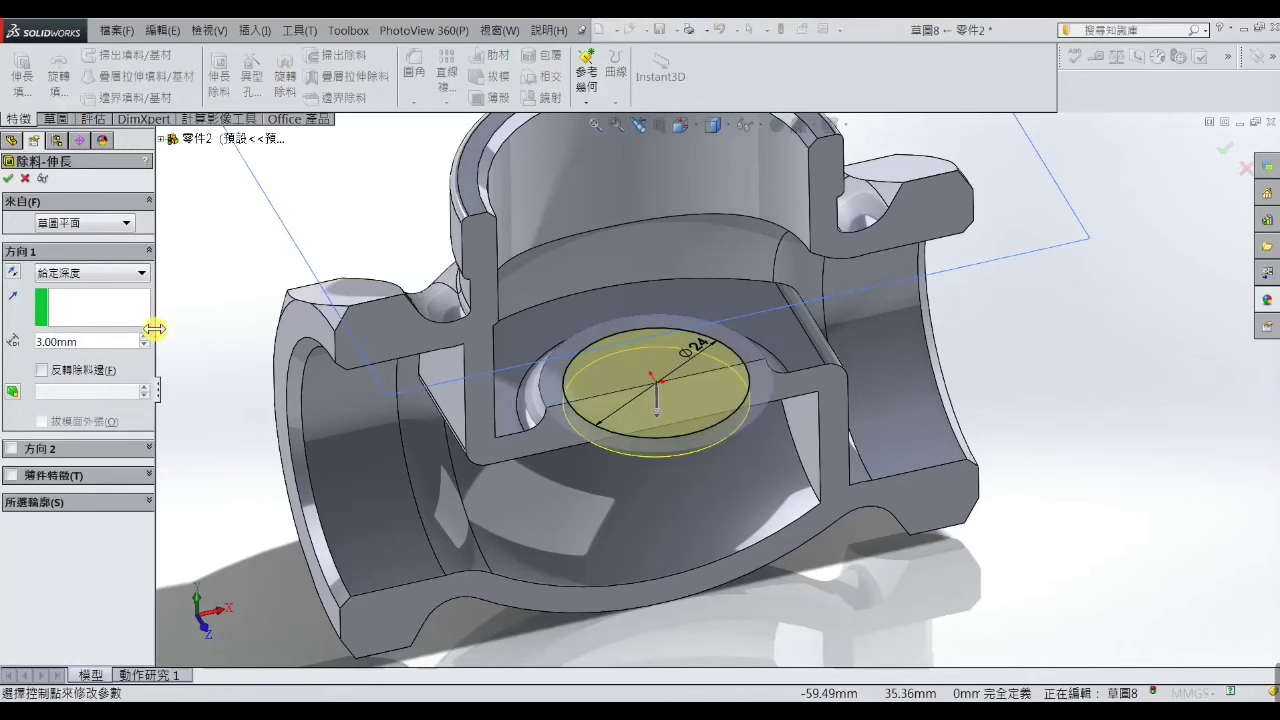
{"action": "left_click", "coordinate": [143, 338]}
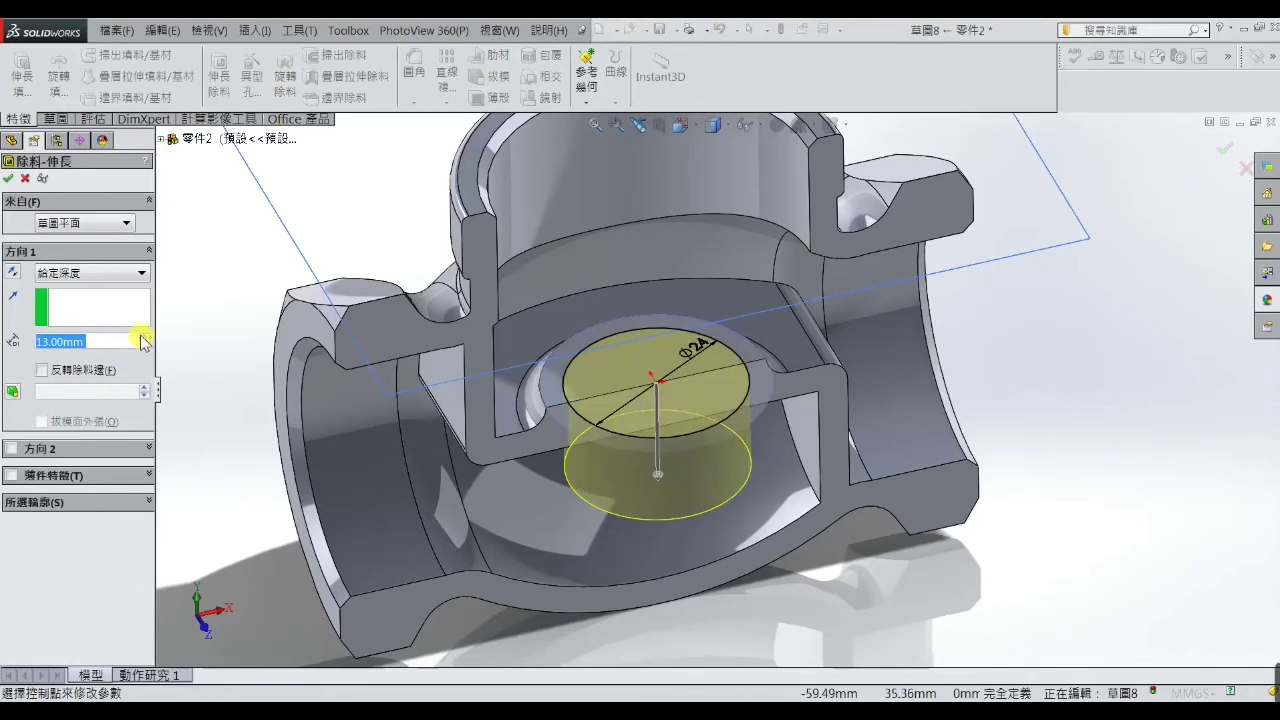
{"action": "left_click", "coordinate": [9, 178]}
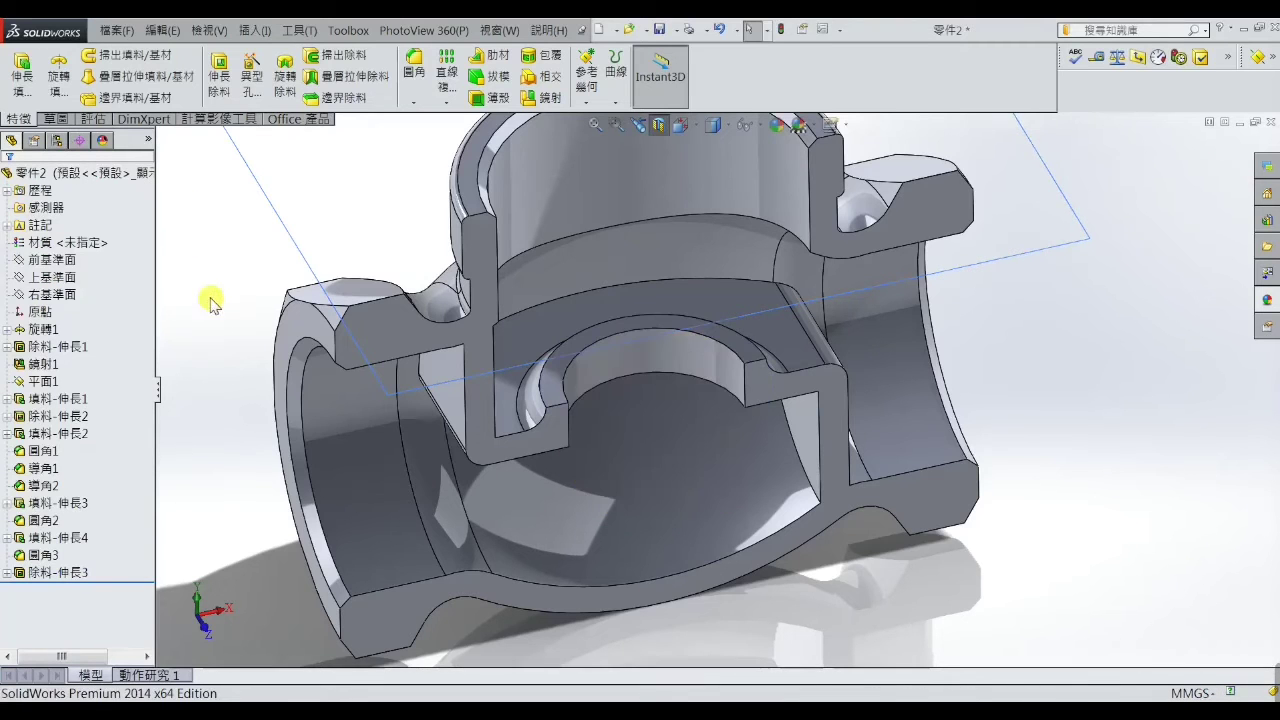
{"action": "scroll", "coordinate": [629, 386], "scroll_direction": "up", "scroll_amount": 2}
{"action": "scroll", "coordinate": [663, 409], "scroll_direction": "down", "scroll_amount": 3}
{"action": "mouse_move", "coordinate": [663, 409]}
{"action": "middle_mouse_down"}
{"action": "mouse_move", "coordinate": [654, 351]}
{"action": "mouse_move", "coordinate": [663, 361]}
{"action": "middle_mouse_up"}
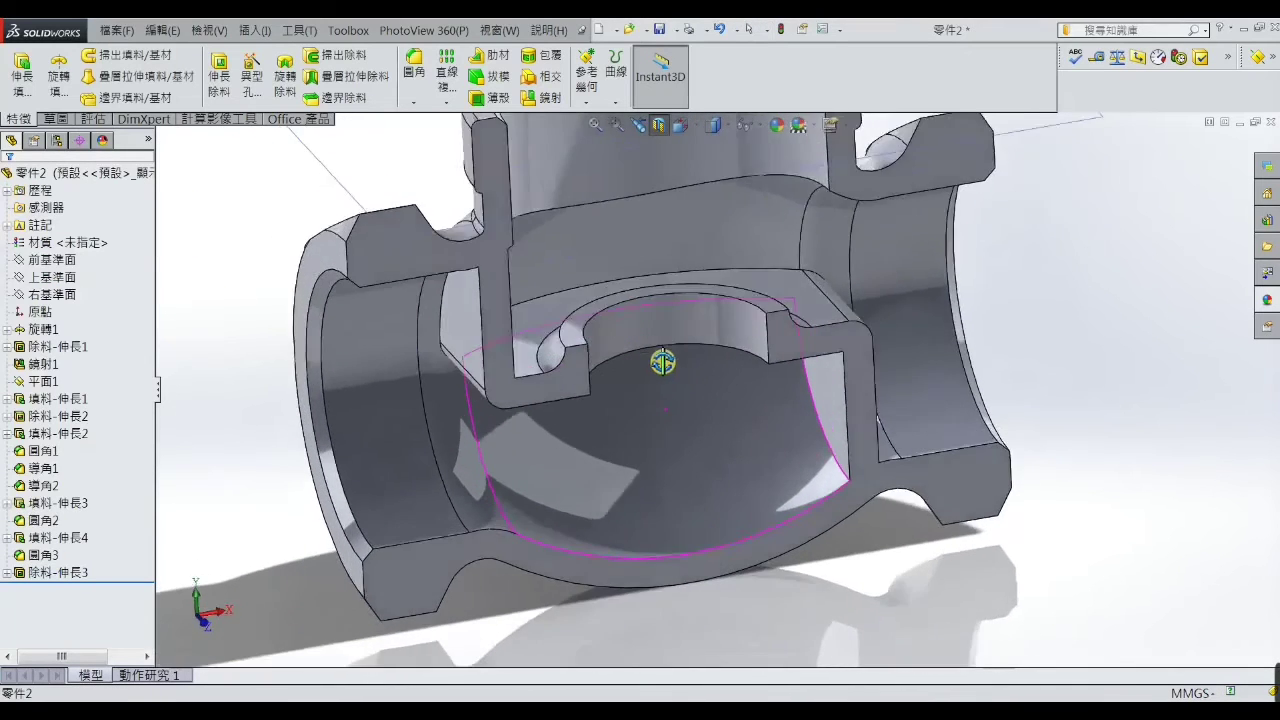
{"action": "scroll", "coordinate": [672, 392], "scroll_direction": "up", "scroll_amount": 1}
{"action": "scroll", "coordinate": [700, 390], "scroll_direction": "up", "scroll_amount": 4}
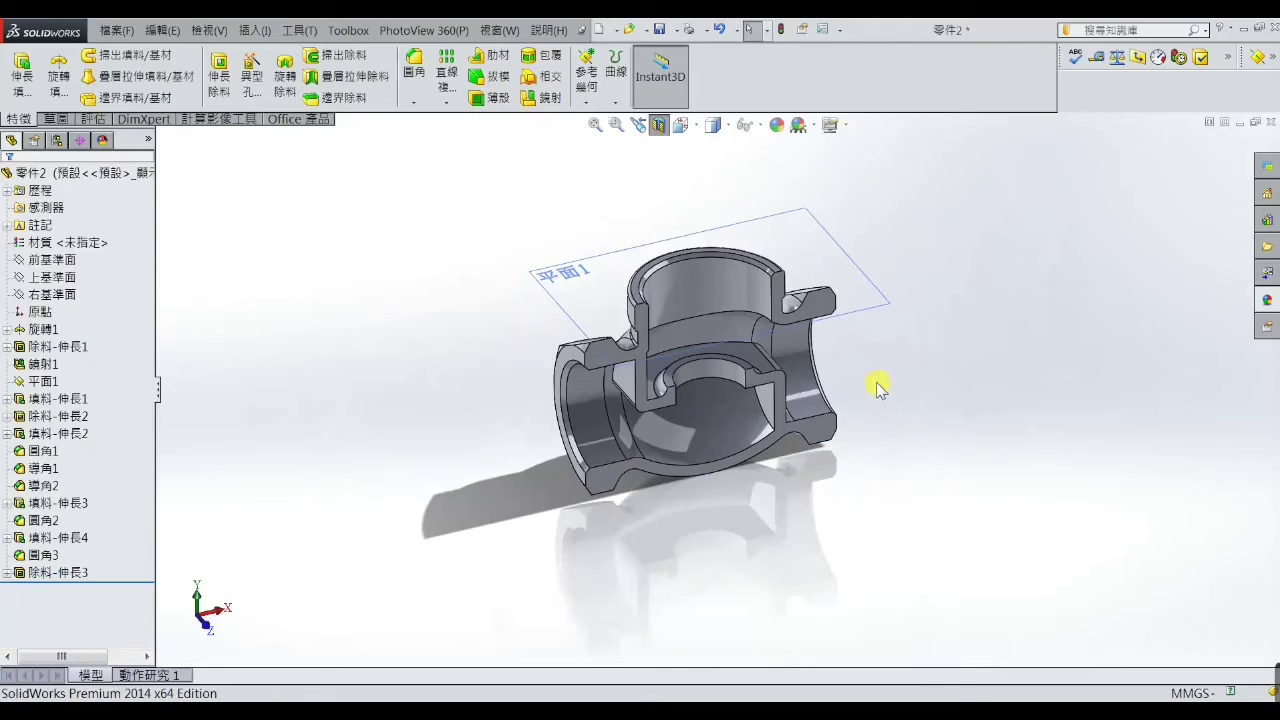
Turn off Section View and orbit to look over the unsectioned valve body
{"action": "left_click", "coordinate": [658, 125]}
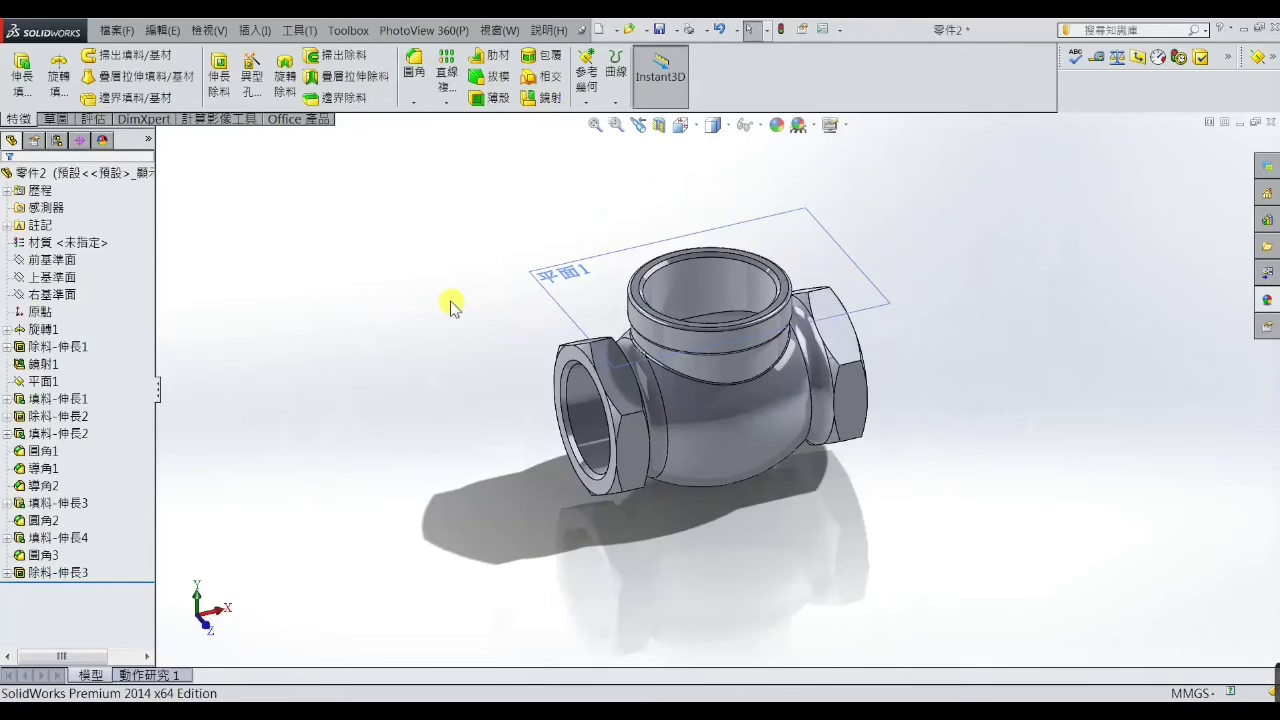
{"action": "left_click", "coordinate": [533, 290]}
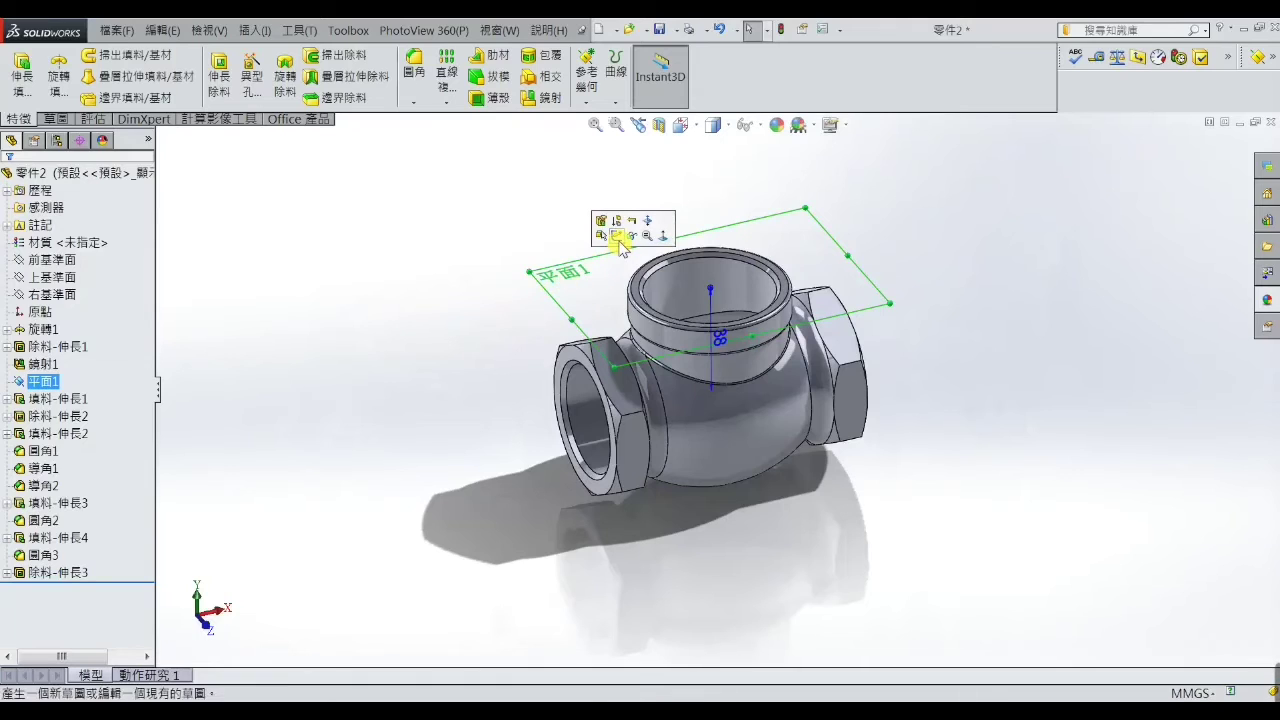
{"action": "left_click", "coordinate": [548, 243]}
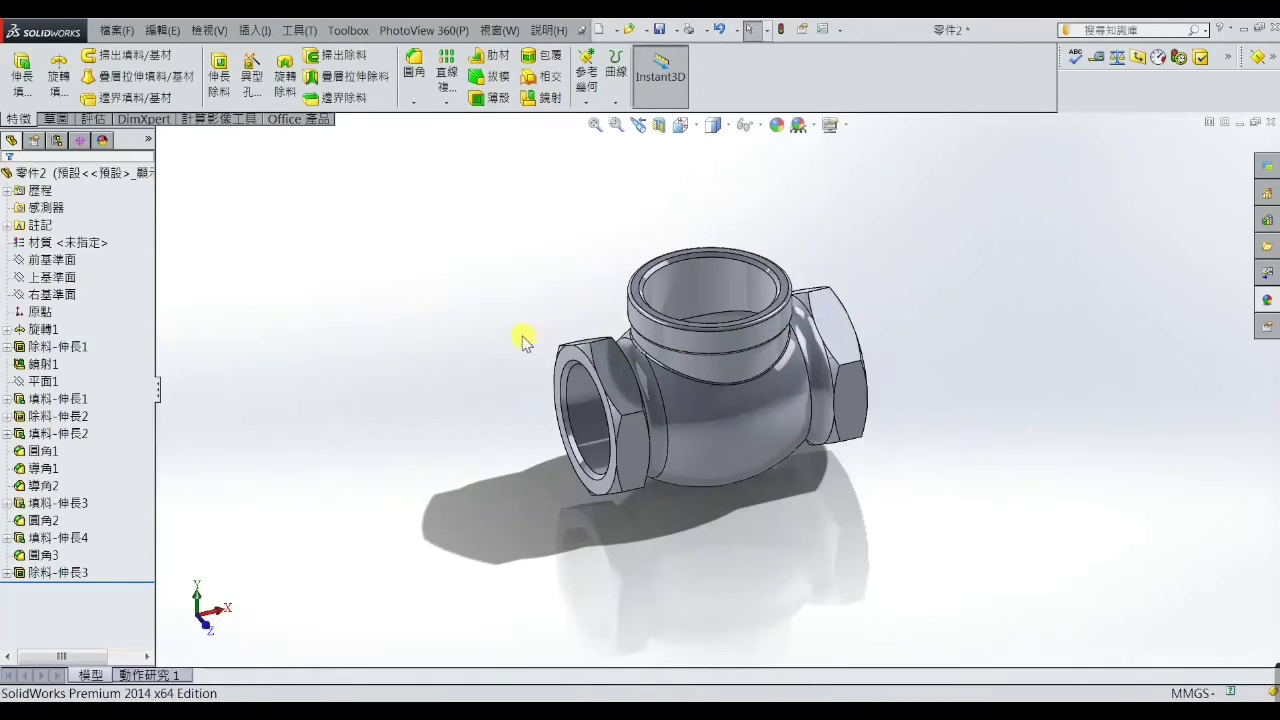
{"action": "mouse_move", "coordinate": [465, 362]}
{"action": "middle_mouse_down"}
{"action": "mouse_move", "coordinate": [471, 297]}
{"action": "mouse_move", "coordinate": [497, 263]}
{"action": "mouse_move", "coordinate": [471, 309]}
{"action": "middle_mouse_up"}
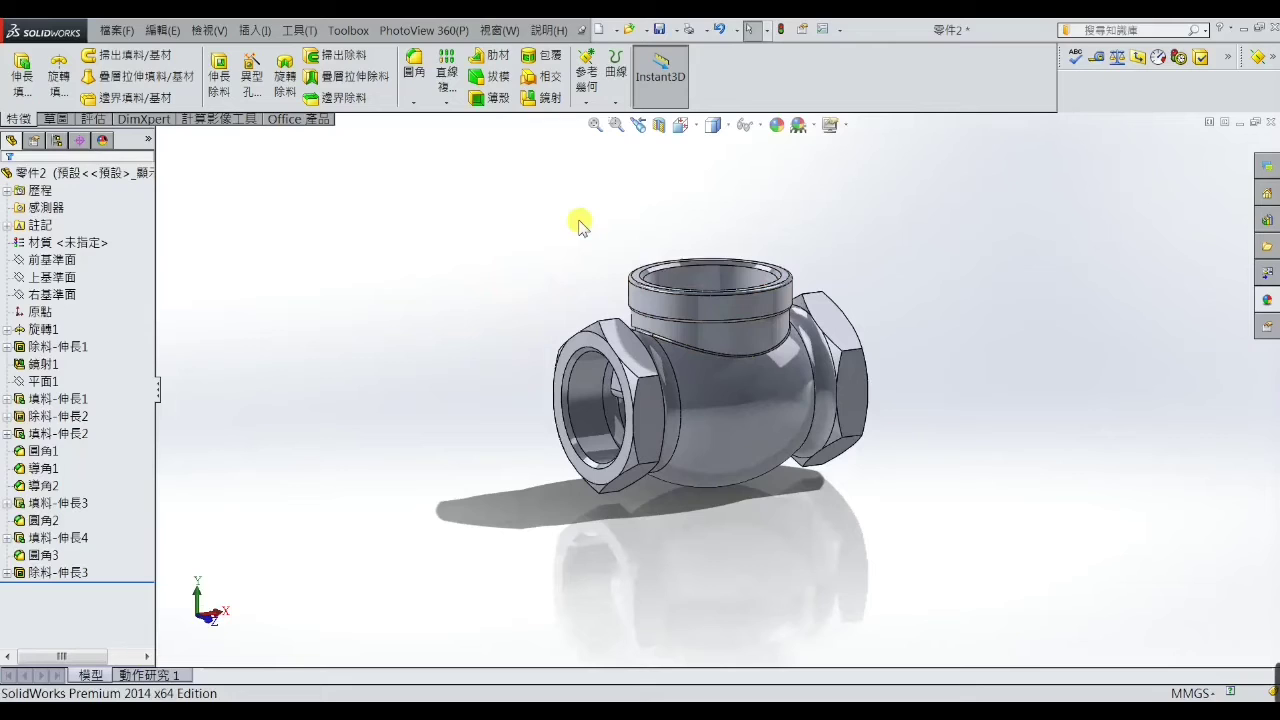
{"action": "left_click", "coordinate": [587, 97]}
Create reference plane 平面2 offset 1.5 mm from the neck's top rim face
{"action": "left_click", "coordinate": [606, 127]}
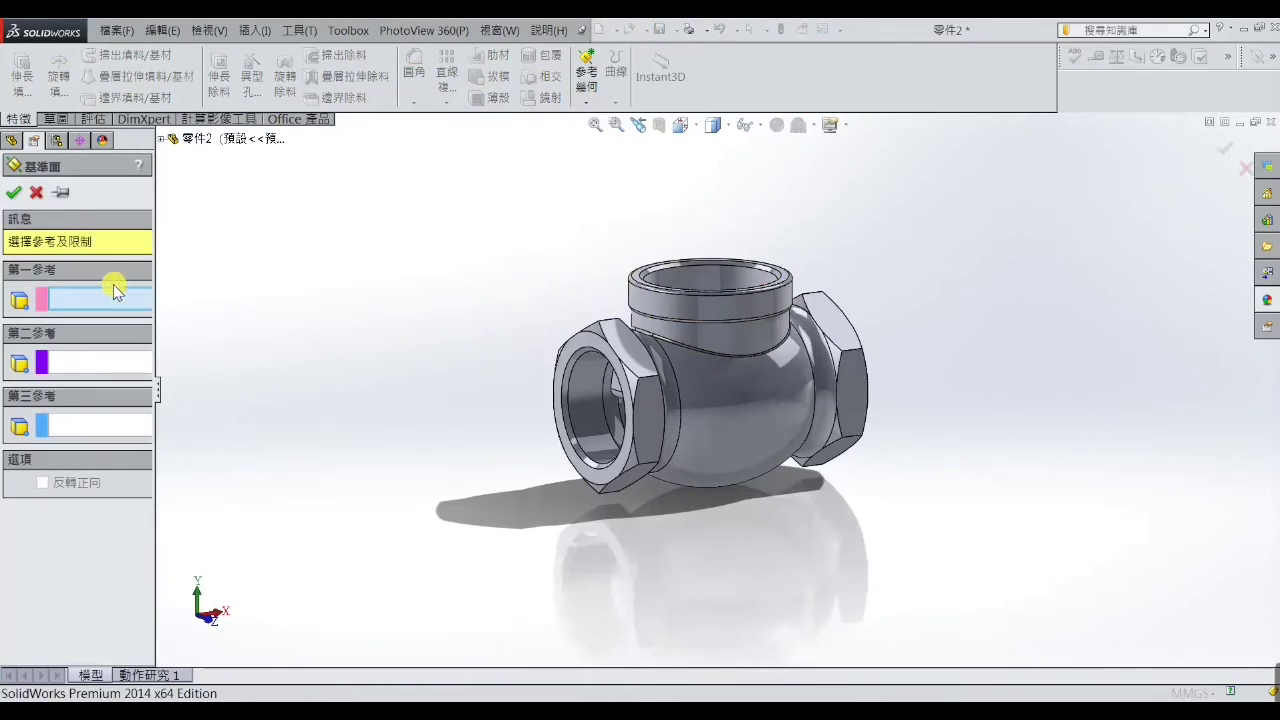
{"action": "scroll", "coordinate": [700, 280], "scroll_direction": "down", "scroll_amount": 2}
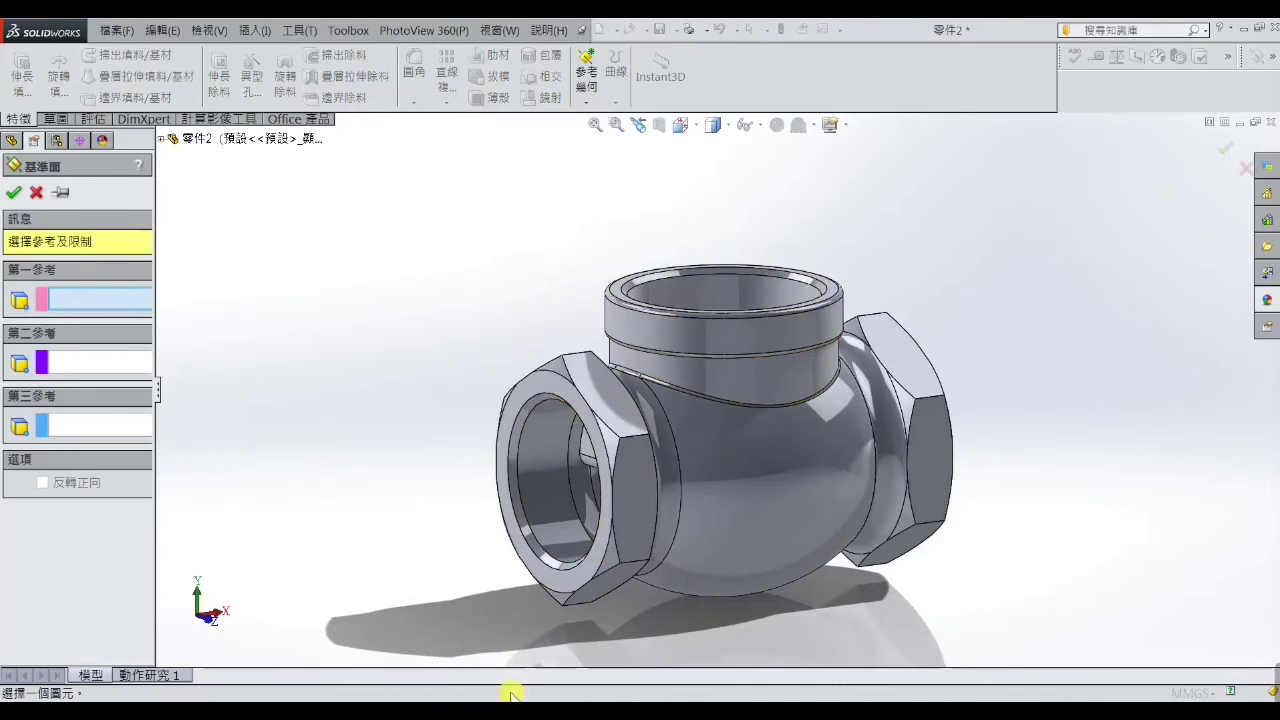
{"action": "key", "text": "alt+Tab"}
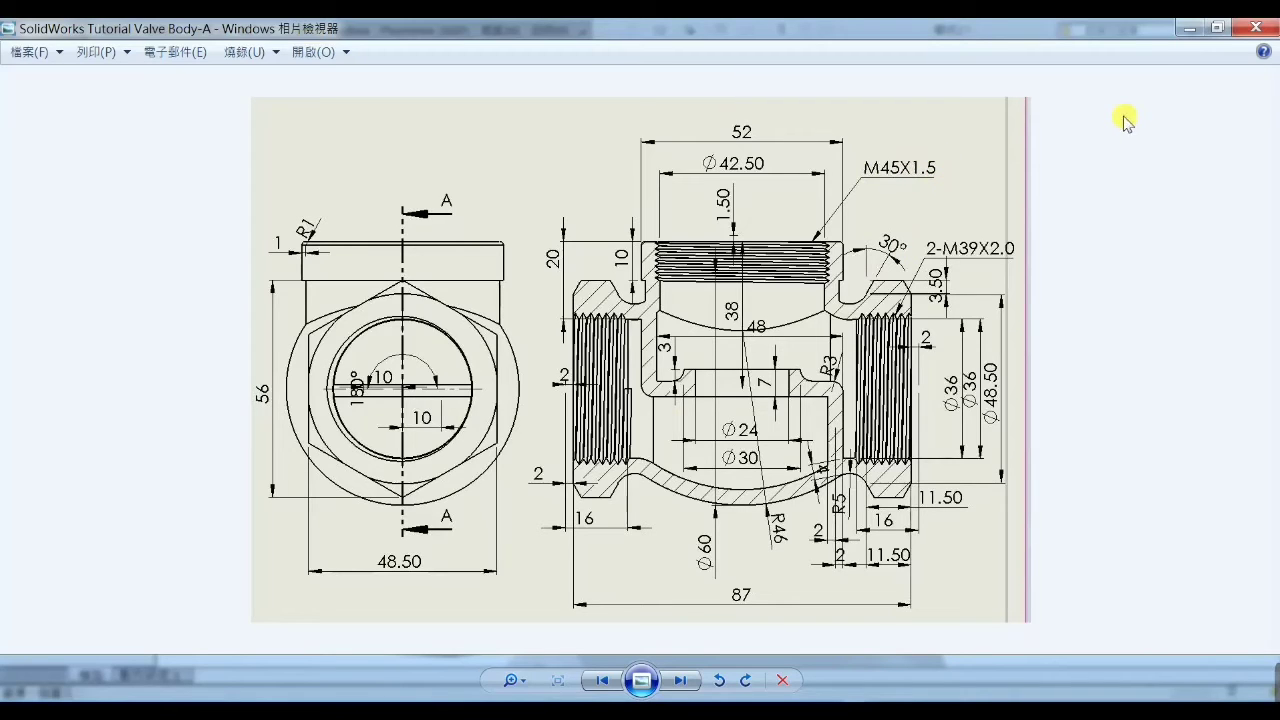
{"action": "left_click", "coordinate": [1195, 30]}
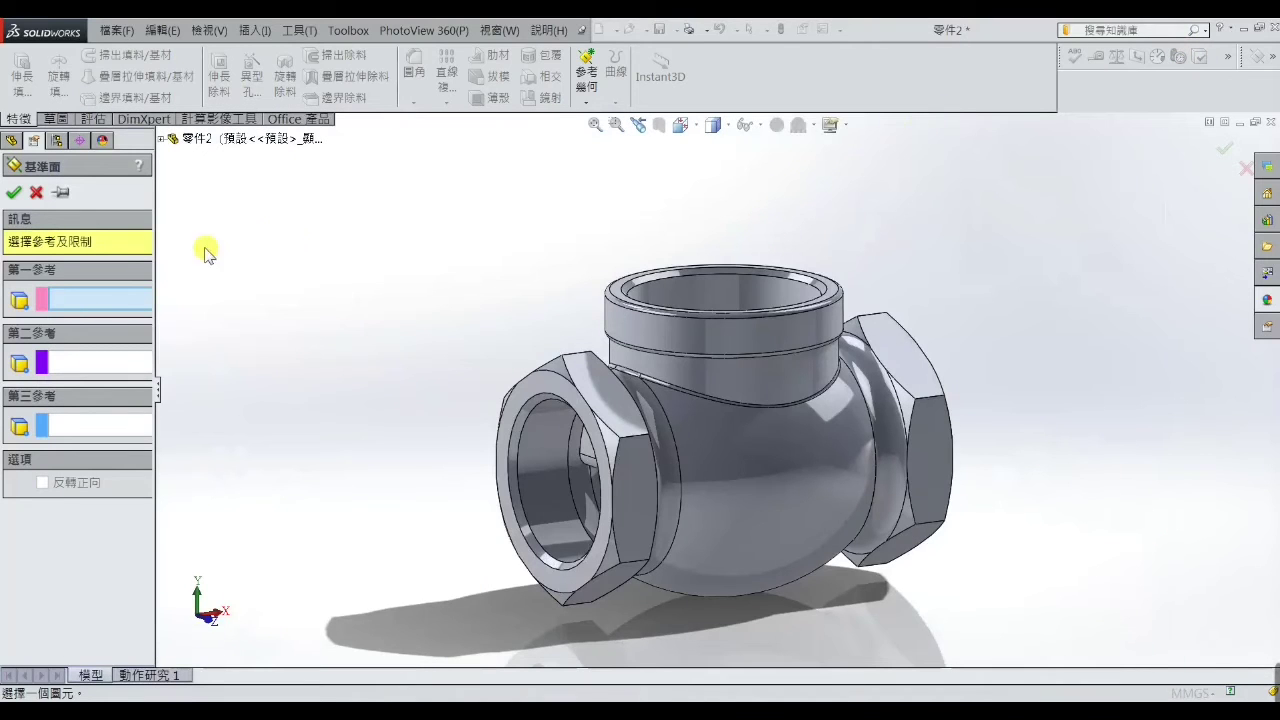
{"action": "scroll", "coordinate": [623, 285], "scroll_direction": "down", "scroll_amount": 3}
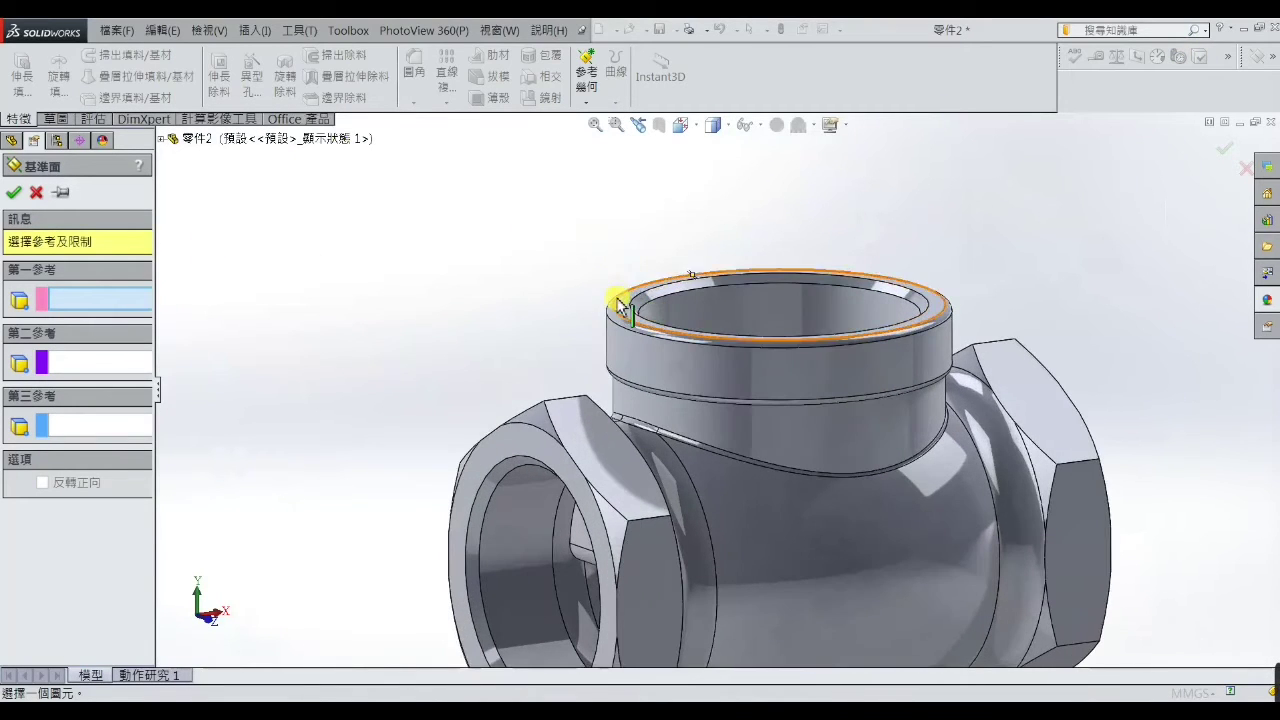
{"action": "left_click", "coordinate": [622, 308]}
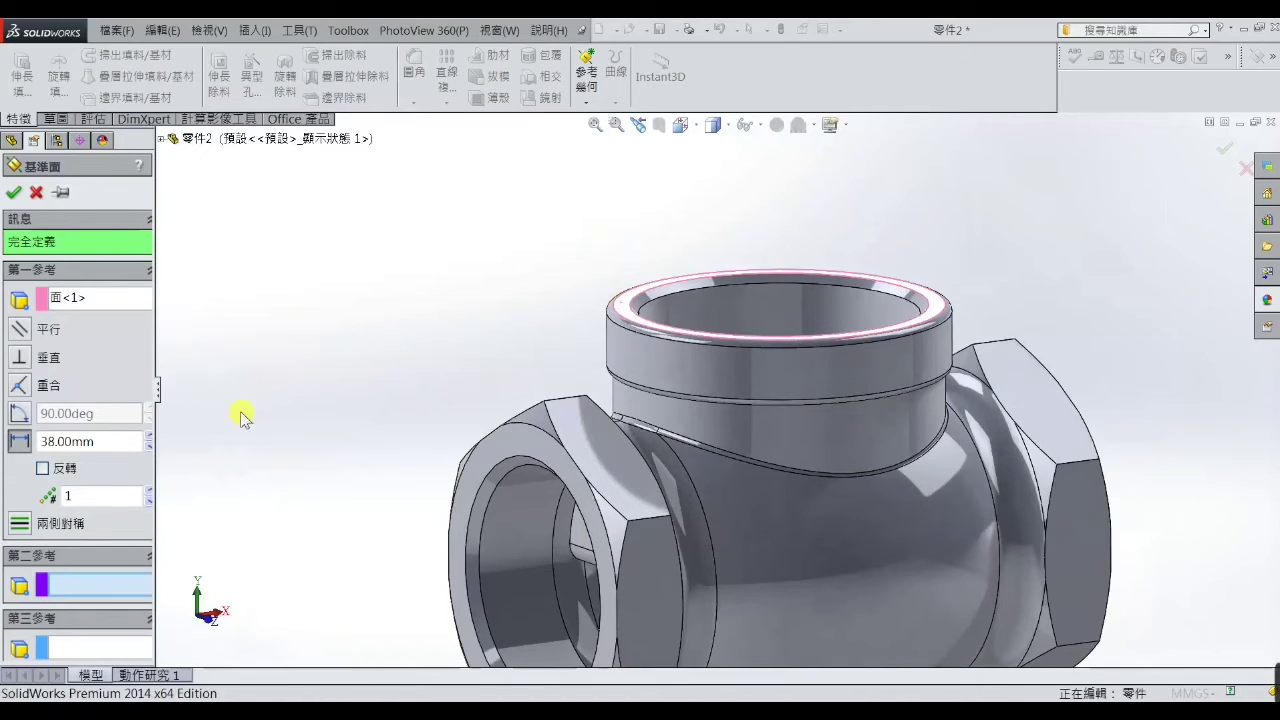
{"action": "left_click_drag", "start_coordinate": [115, 448], "coordinate": [5, 445]}
{"action": "type", "text": "1.5"}
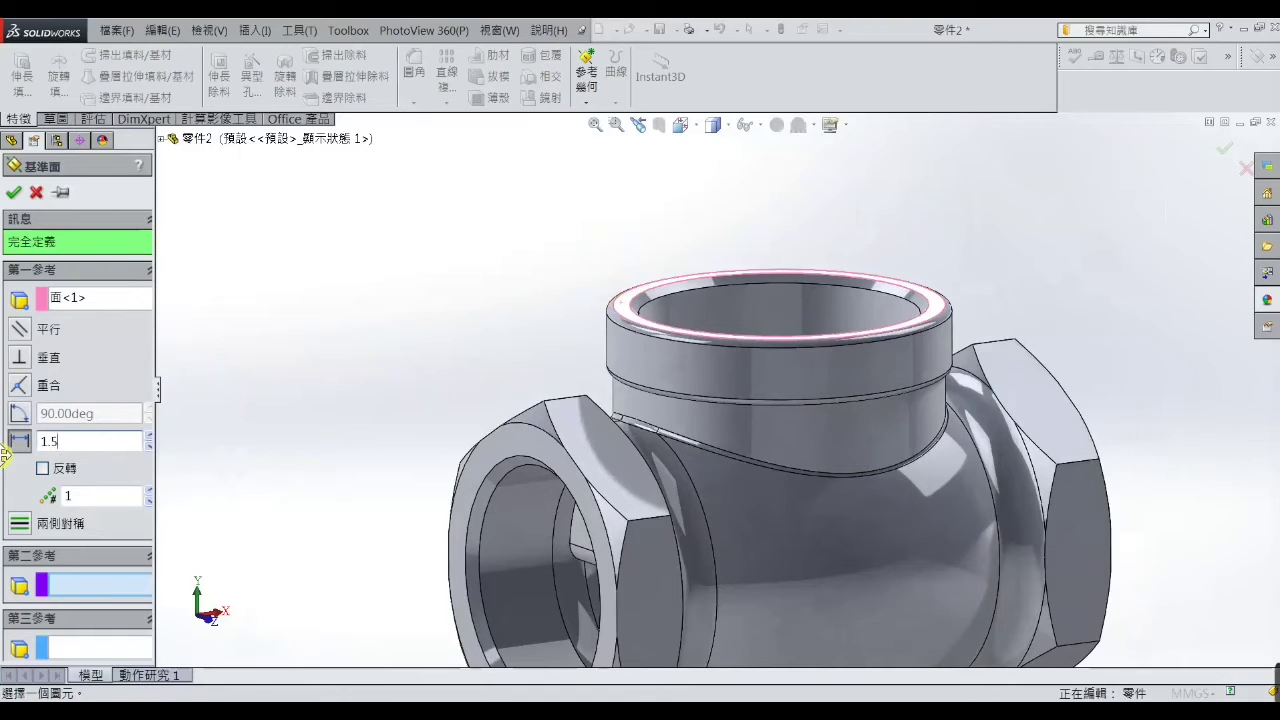
{"action": "key", "text": "Return"}
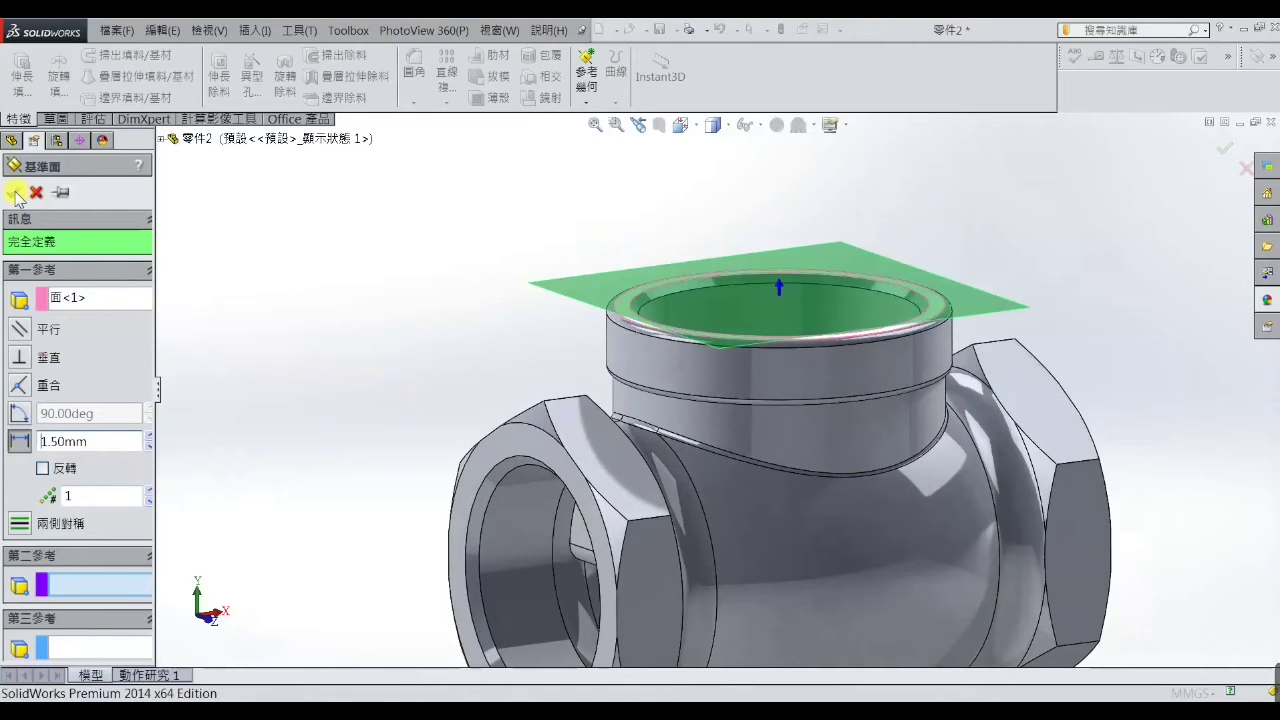
{"action": "left_click", "coordinate": [15, 192]}
Sketch on the new plane and convert the neck's rim edge into a sketch circle
{"action": "left_click", "coordinate": [575, 283]}
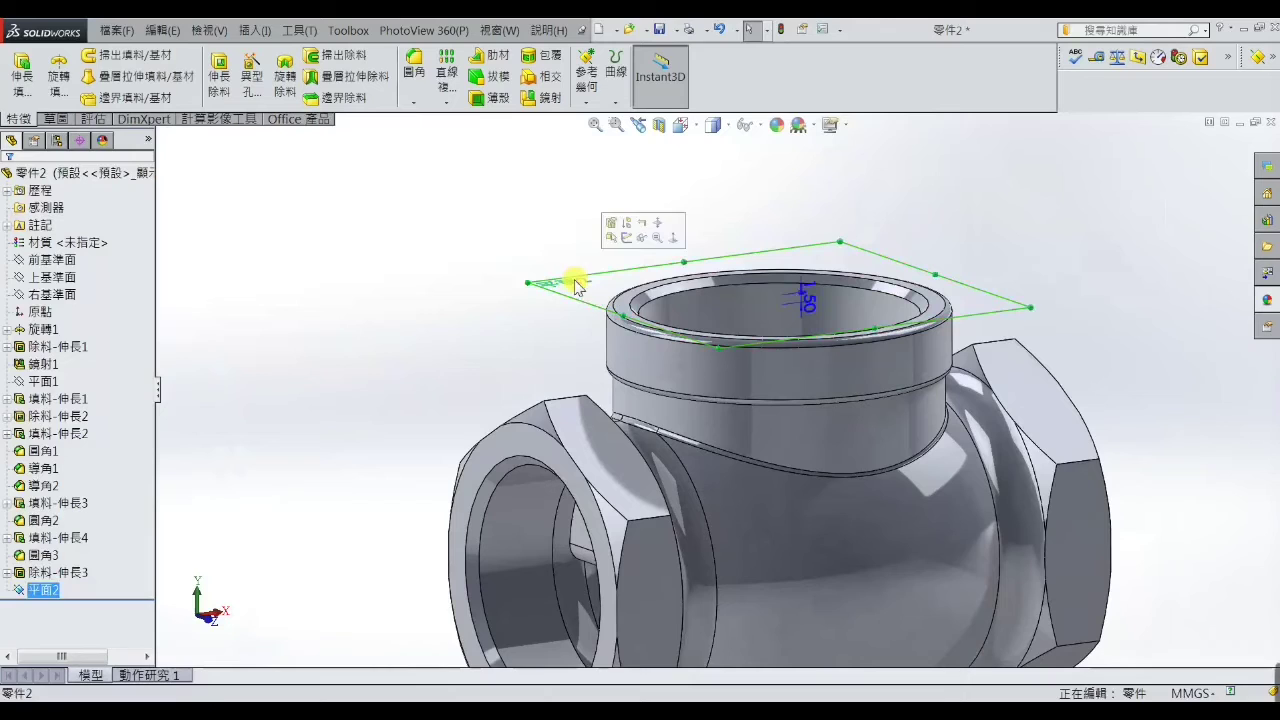
{"action": "left_click", "coordinate": [629, 240]}
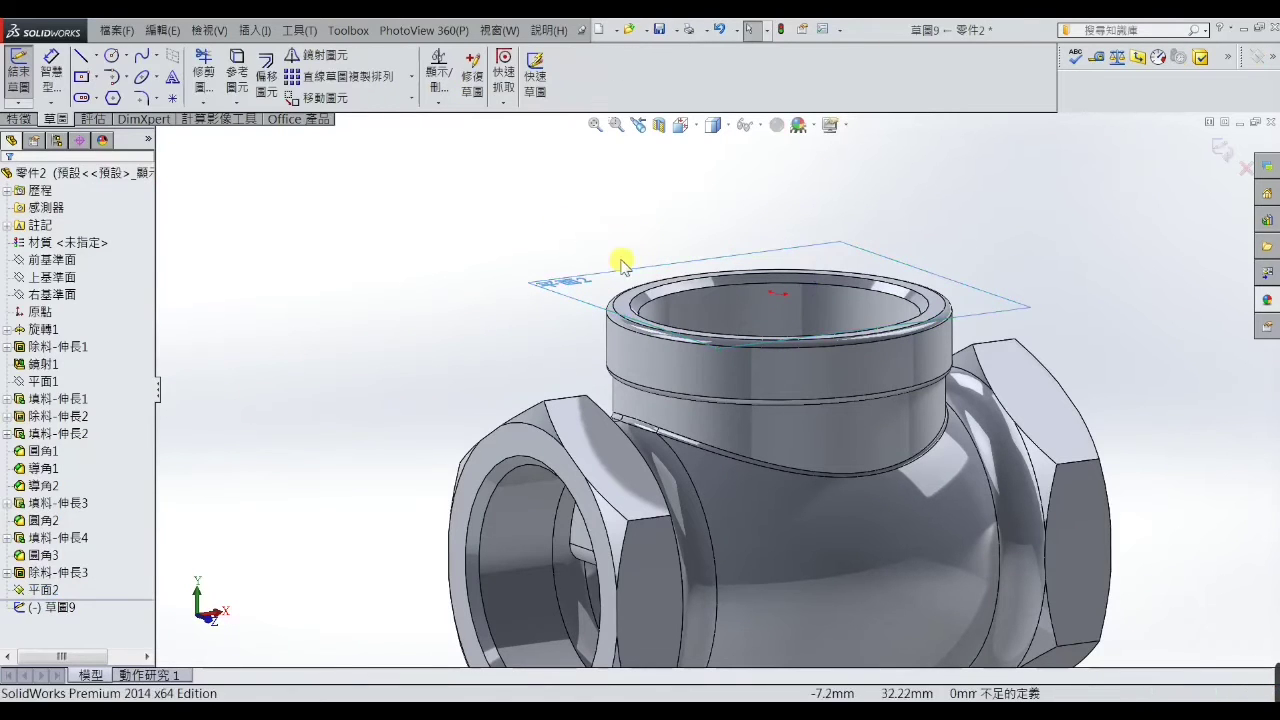
{"action": "left_click", "coordinate": [641, 300]}
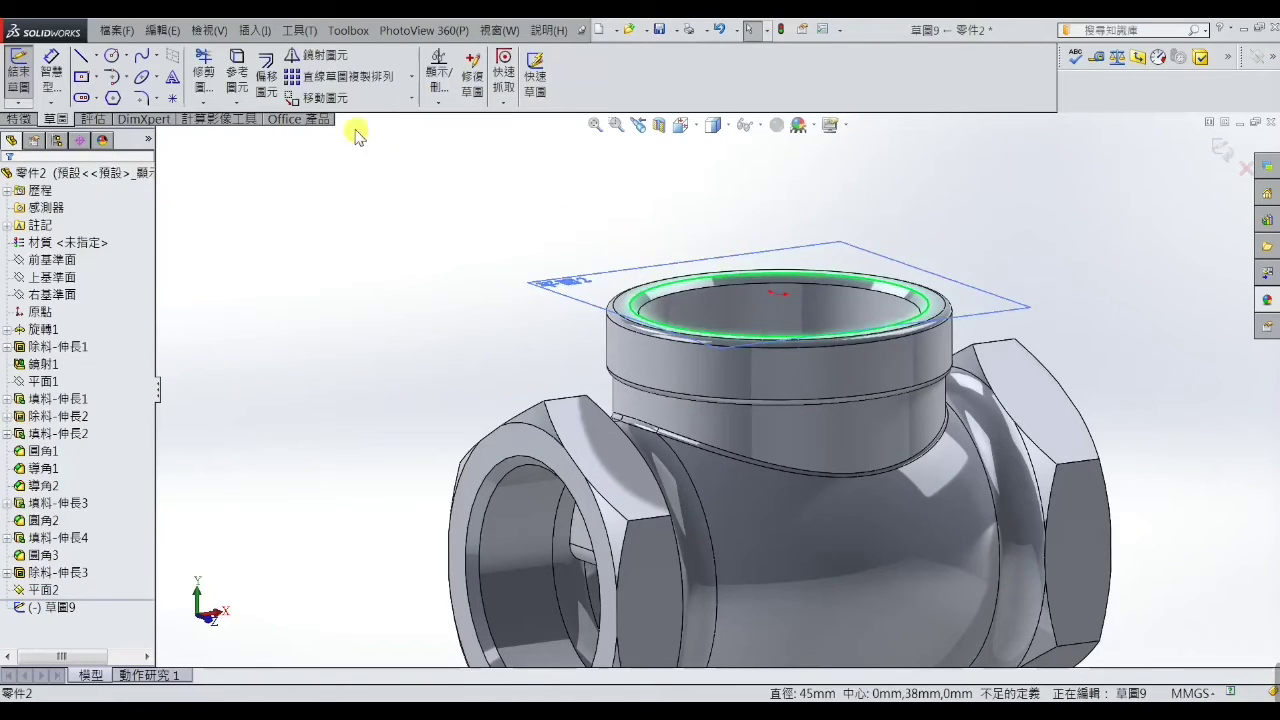
{"action": "left_click", "coordinate": [238, 80]}
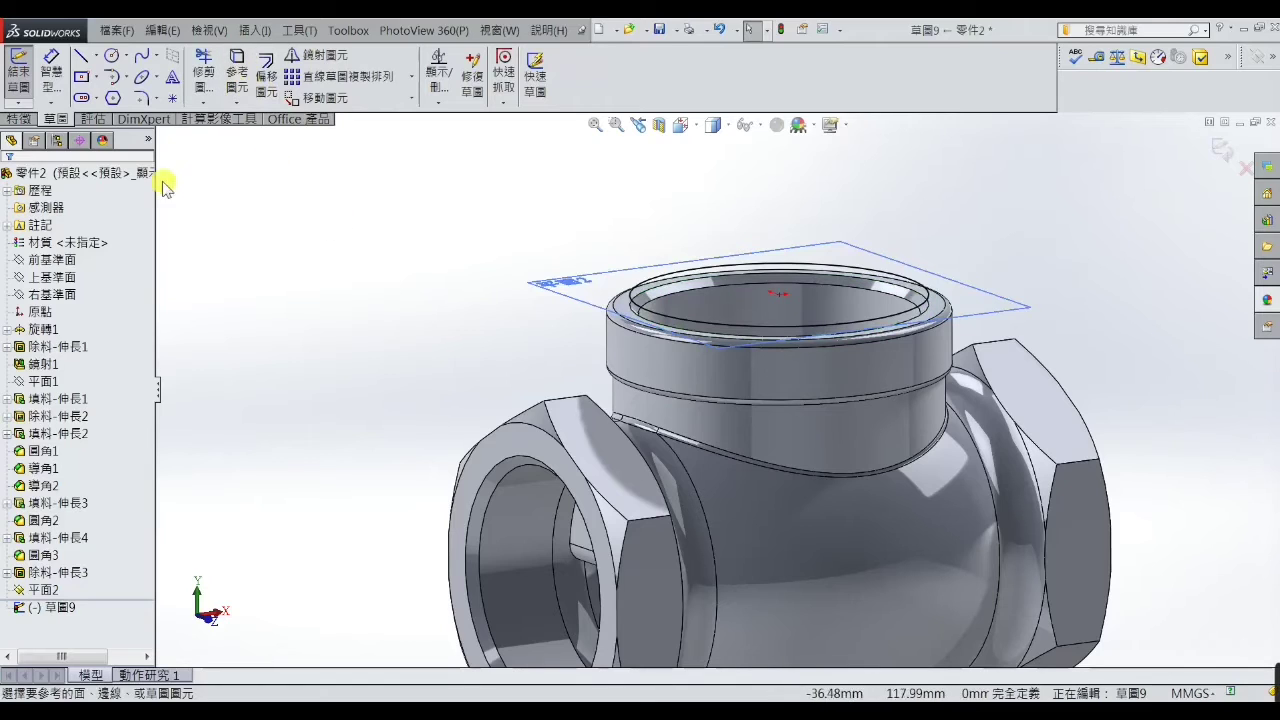
Create a helix on the rim circle with 1.5 mm pitch, 8 revolutions and 180° start angle
{"action": "left_click", "coordinate": [20, 118]}
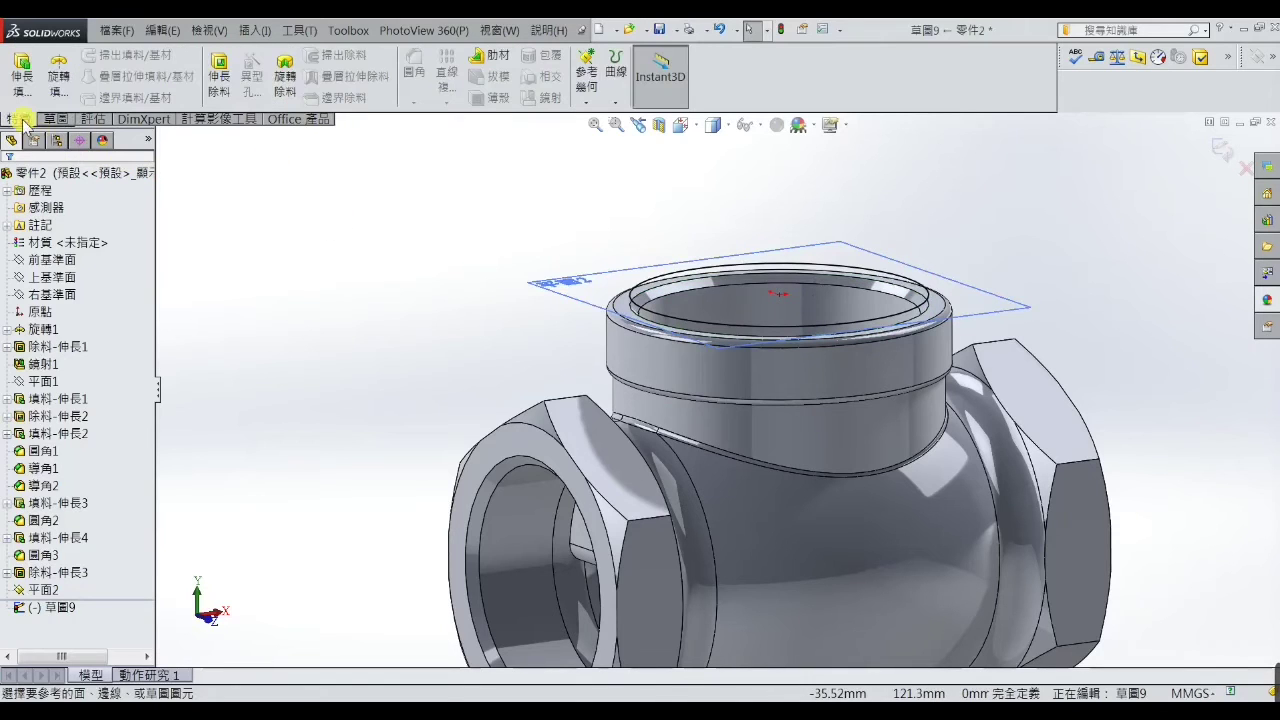
{"action": "left_click", "coordinate": [615, 102]}
{"action": "left_click", "coordinate": [627, 149]}
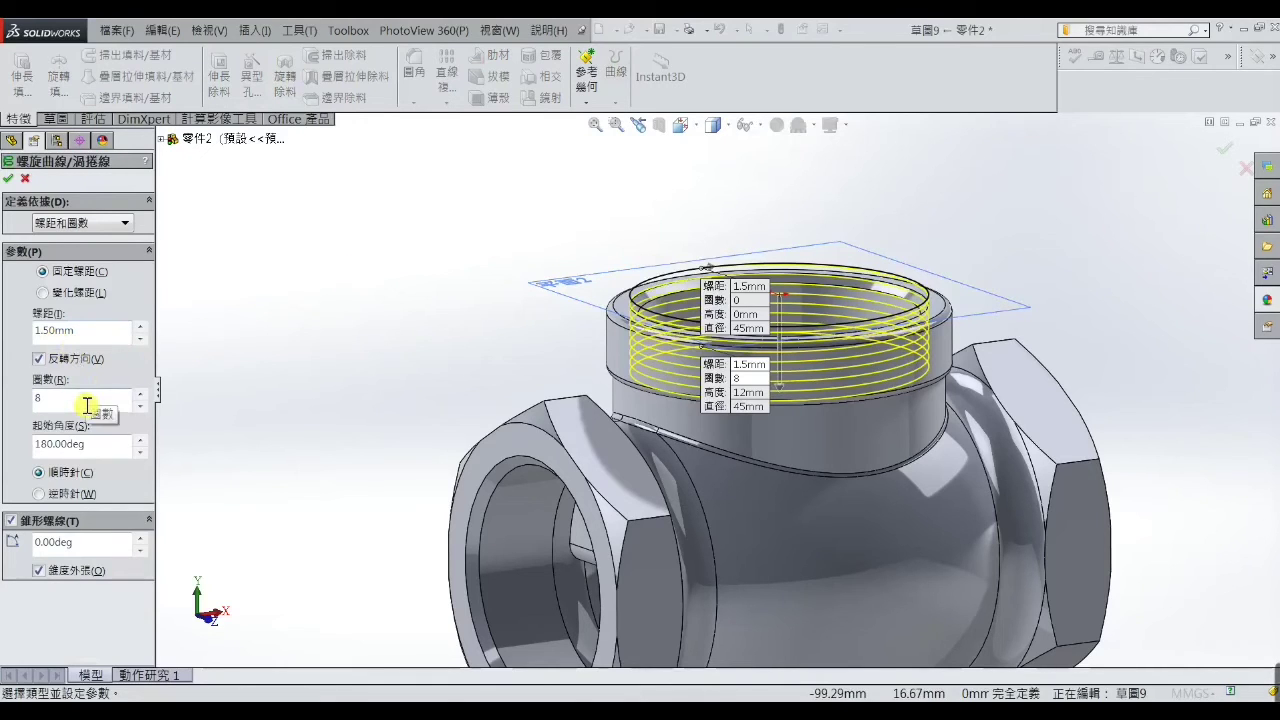
{"action": "mouse_move", "coordinate": [363, 417]}
{"action": "middle_mouse_down"}
{"action": "mouse_move", "coordinate": [377, 354]}
{"action": "mouse_move", "coordinate": [363, 411]}
{"action": "mouse_move", "coordinate": [323, 426]}
{"action": "middle_mouse_up"}
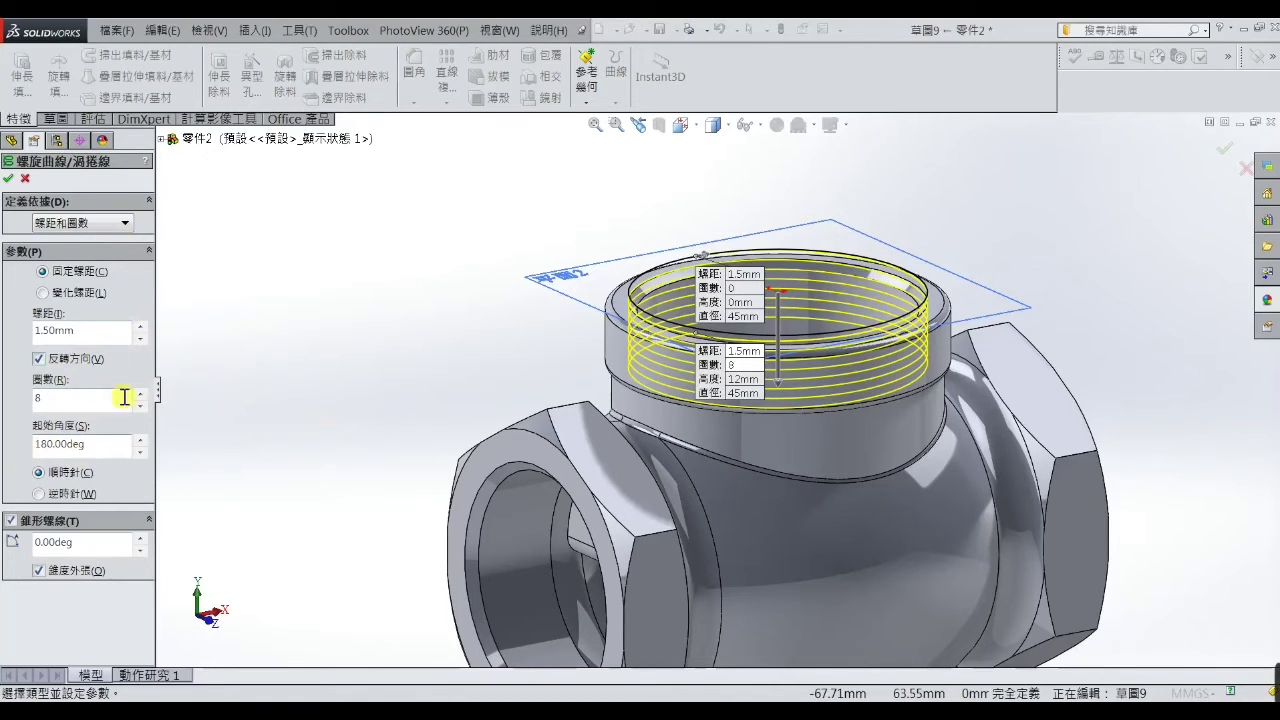
{"action": "left_click", "coordinate": [9, 180]}
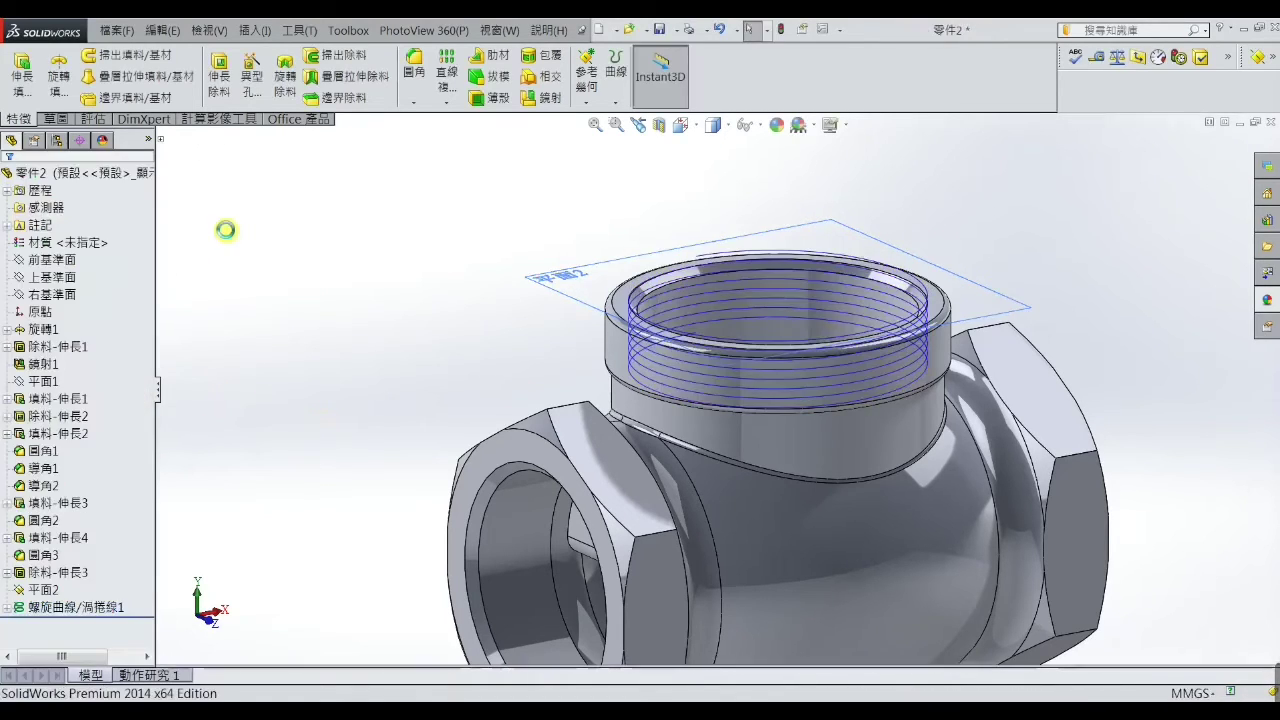
{"action": "left_click", "coordinate": [84, 298]}
Sketch a three-sided polygon beside the neck on the Right Plane, viewed from the right
{"action": "left_click", "coordinate": [144, 288]}
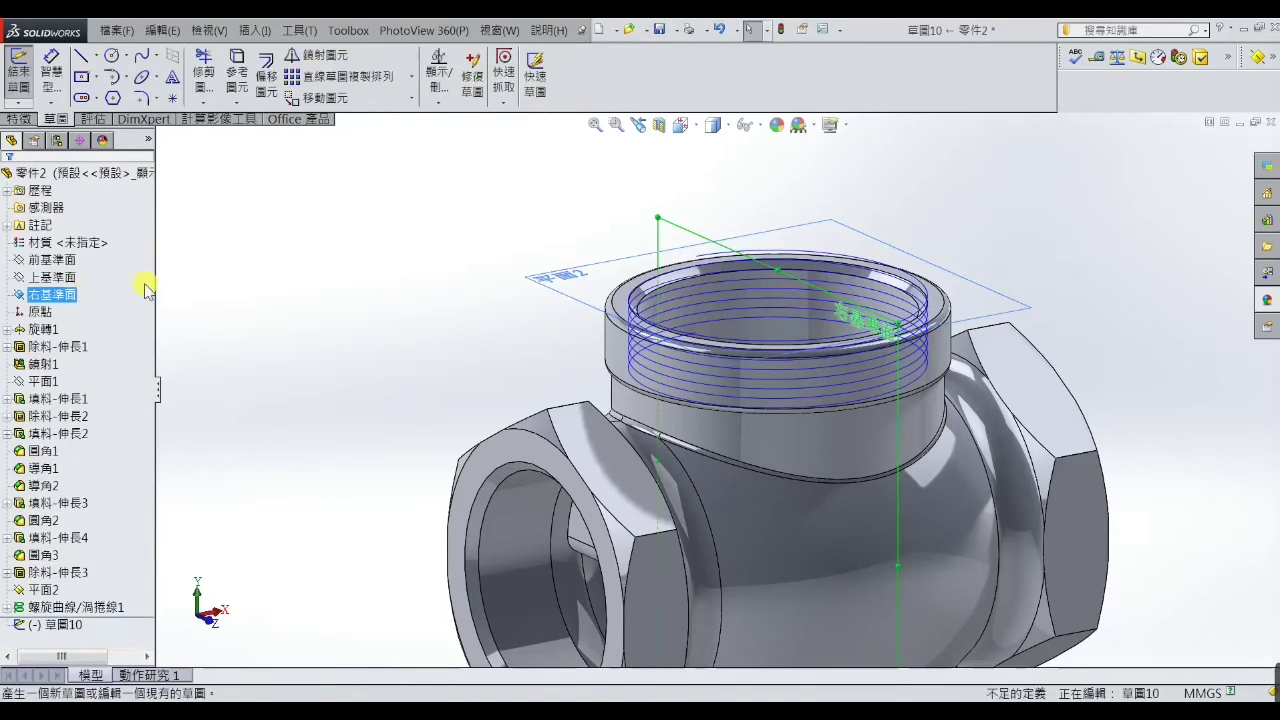
{"action": "left_click", "coordinate": [693, 133]}
{"action": "left_click", "coordinate": [760, 218]}
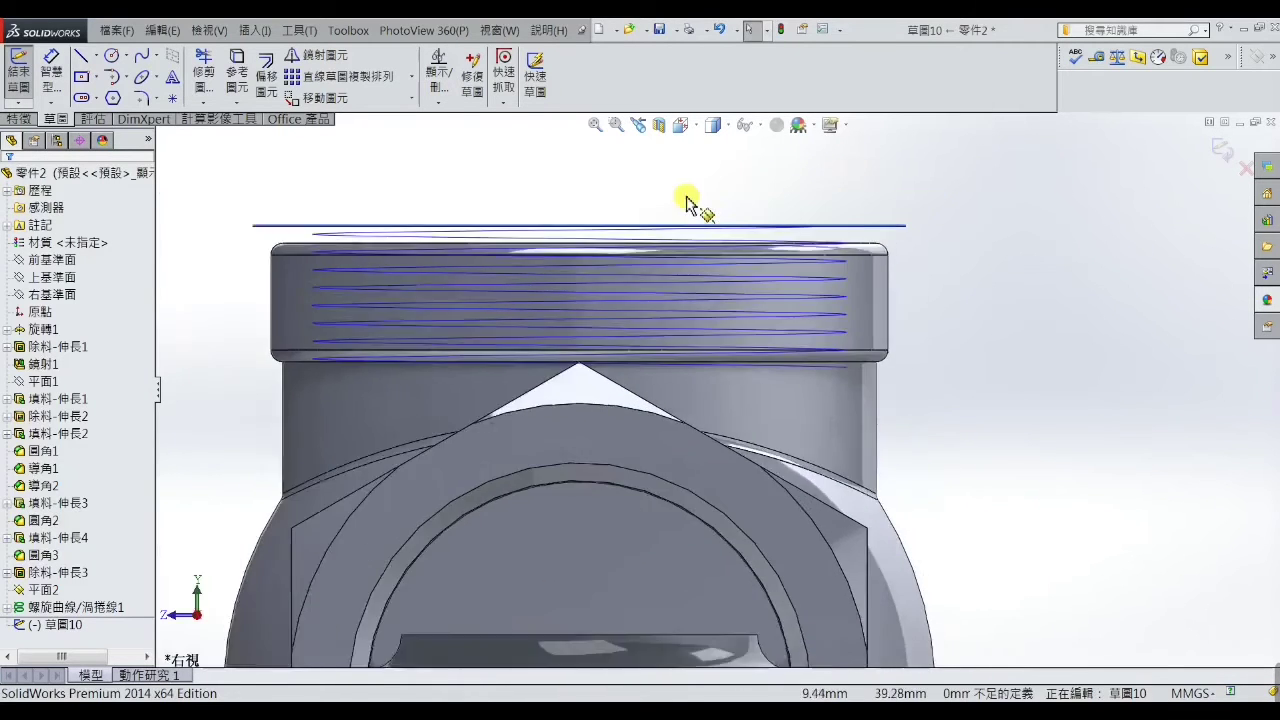
{"action": "left_click", "coordinate": [110, 98]}
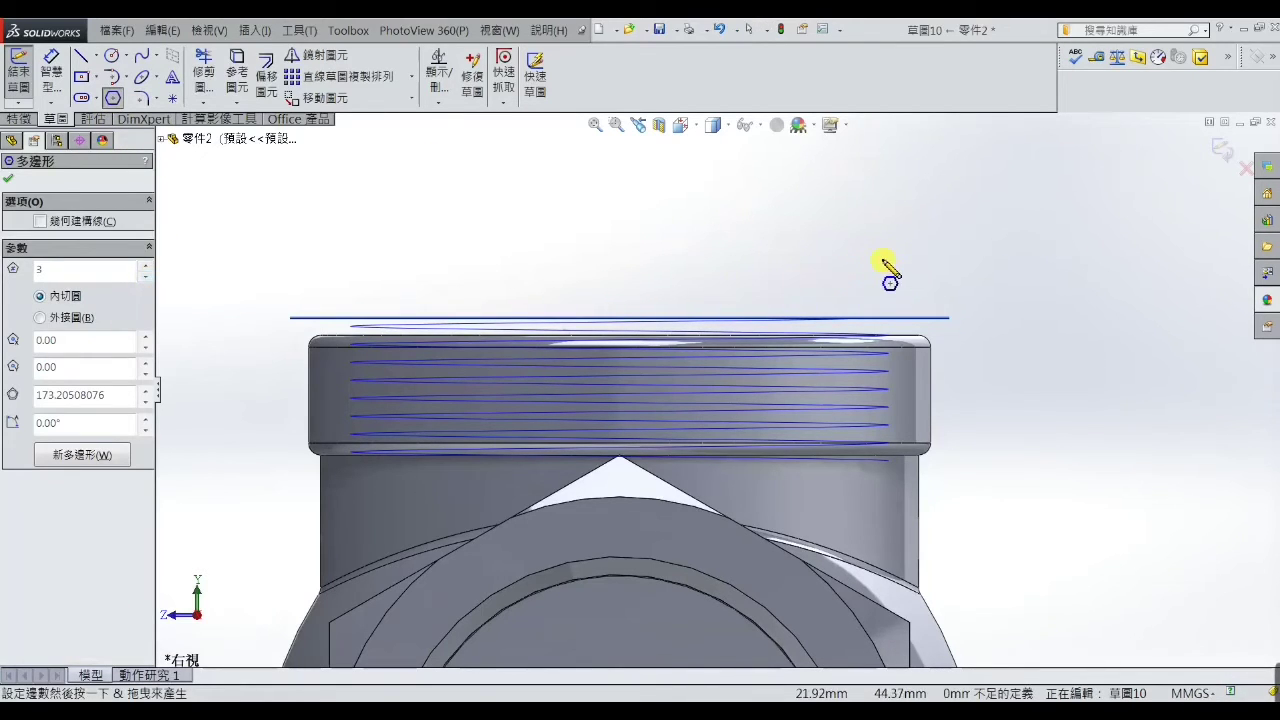
{"action": "left_click", "coordinate": [867, 261]}
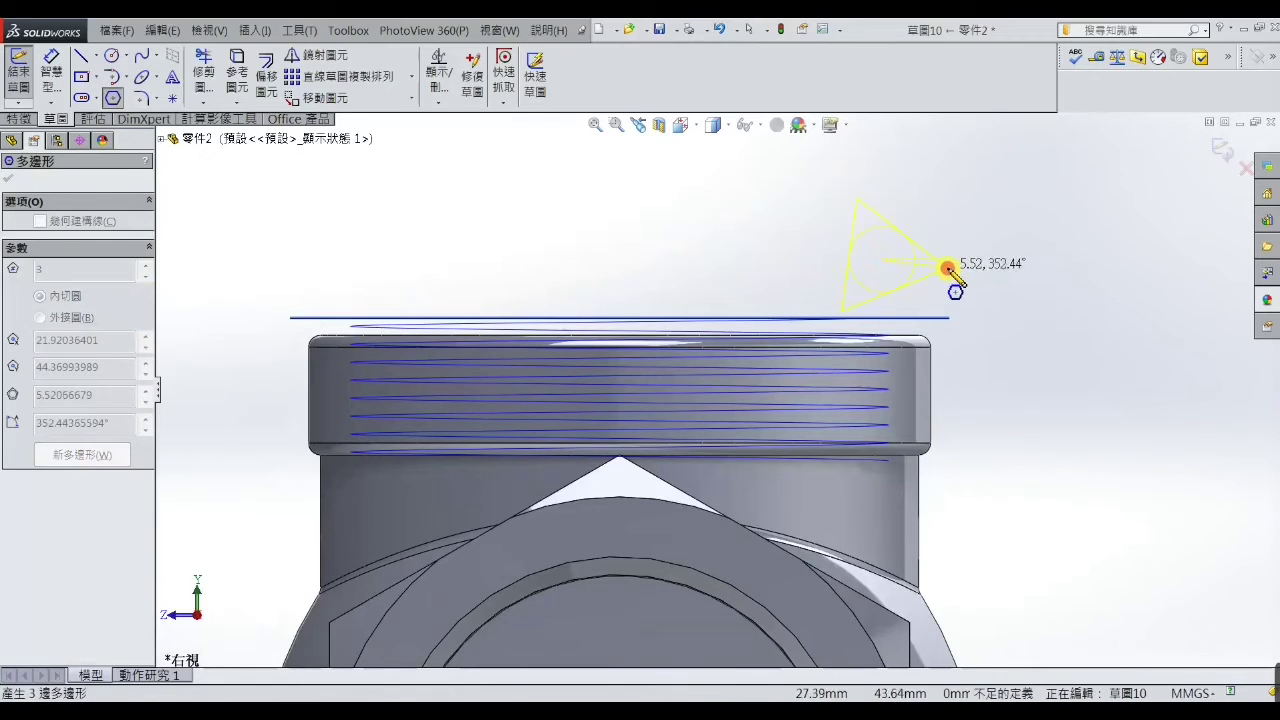
{"action": "left_click", "coordinate": [950, 262]}
{"action": "right_click", "coordinate": [955, 275]}
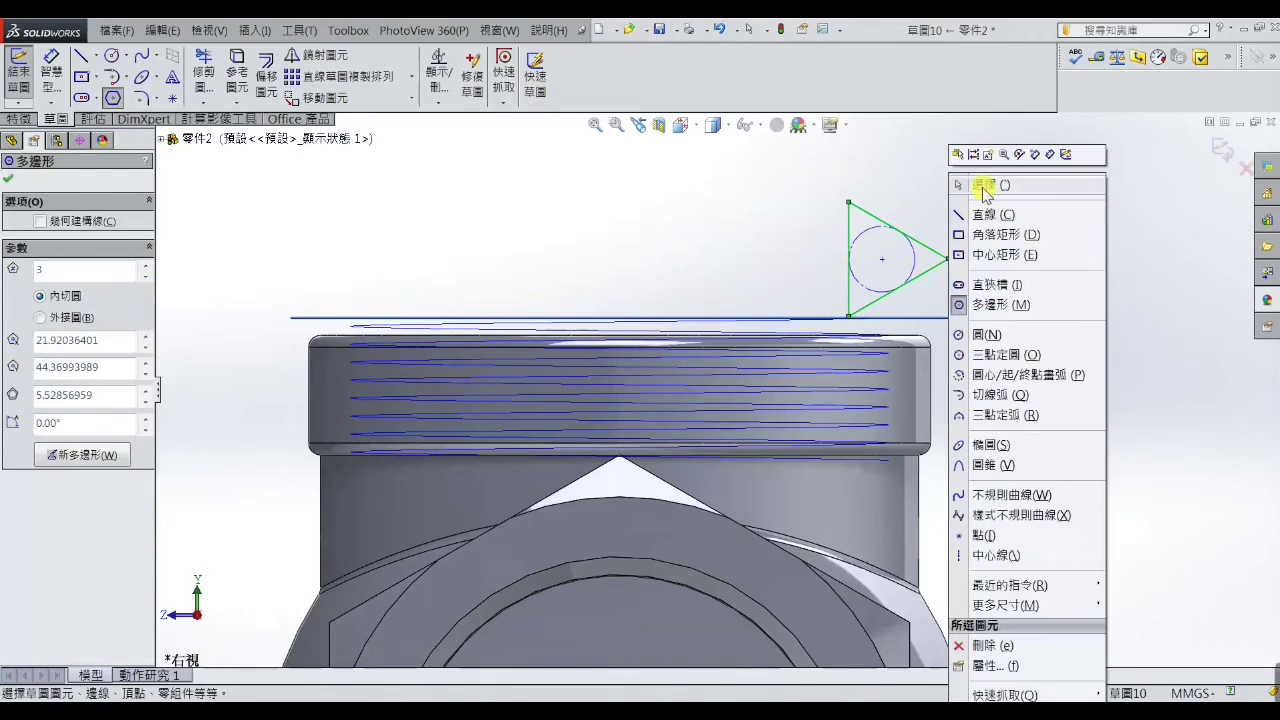
{"action": "left_click", "coordinate": [985, 188]}
Make the triangle's left edge vertical and turn it into a construction line
{"action": "scroll", "coordinate": [857, 252], "scroll_direction": "up", "scroll_amount": 2}
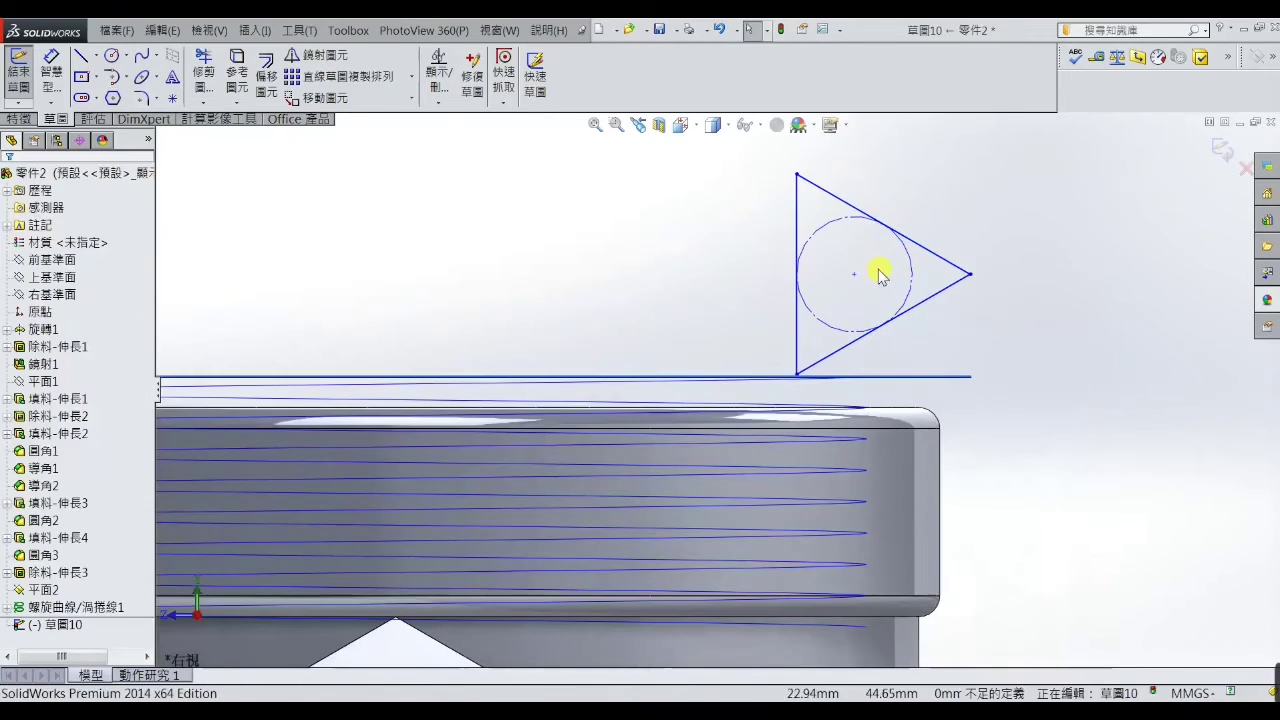
{"action": "left_click", "coordinate": [797, 230]}
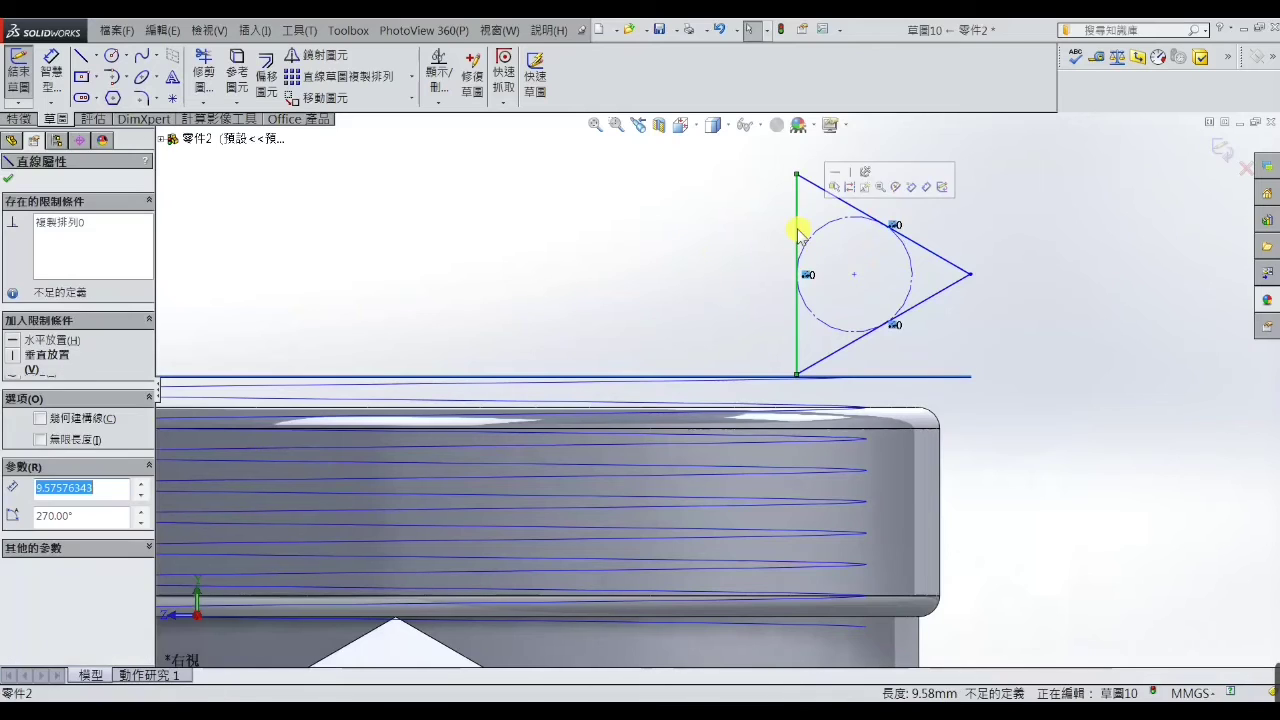
{"action": "left_click", "coordinate": [13, 357]}
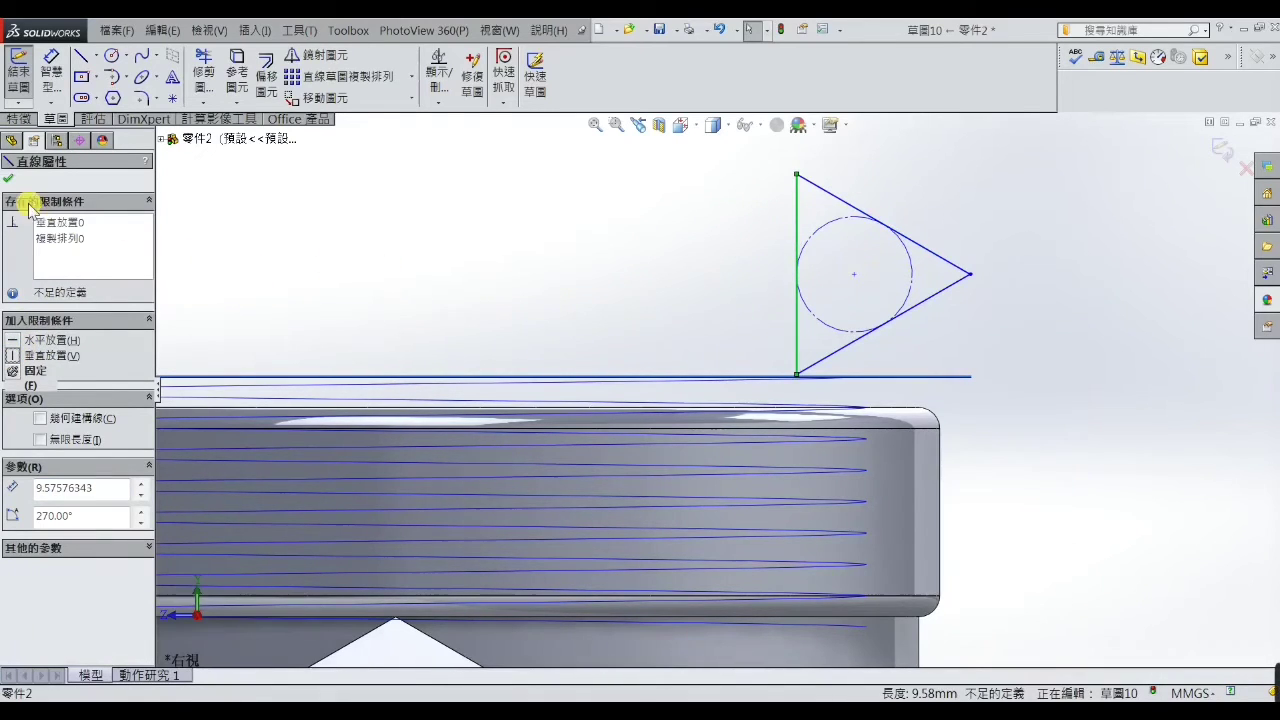
{"action": "left_click", "coordinate": [7, 180]}
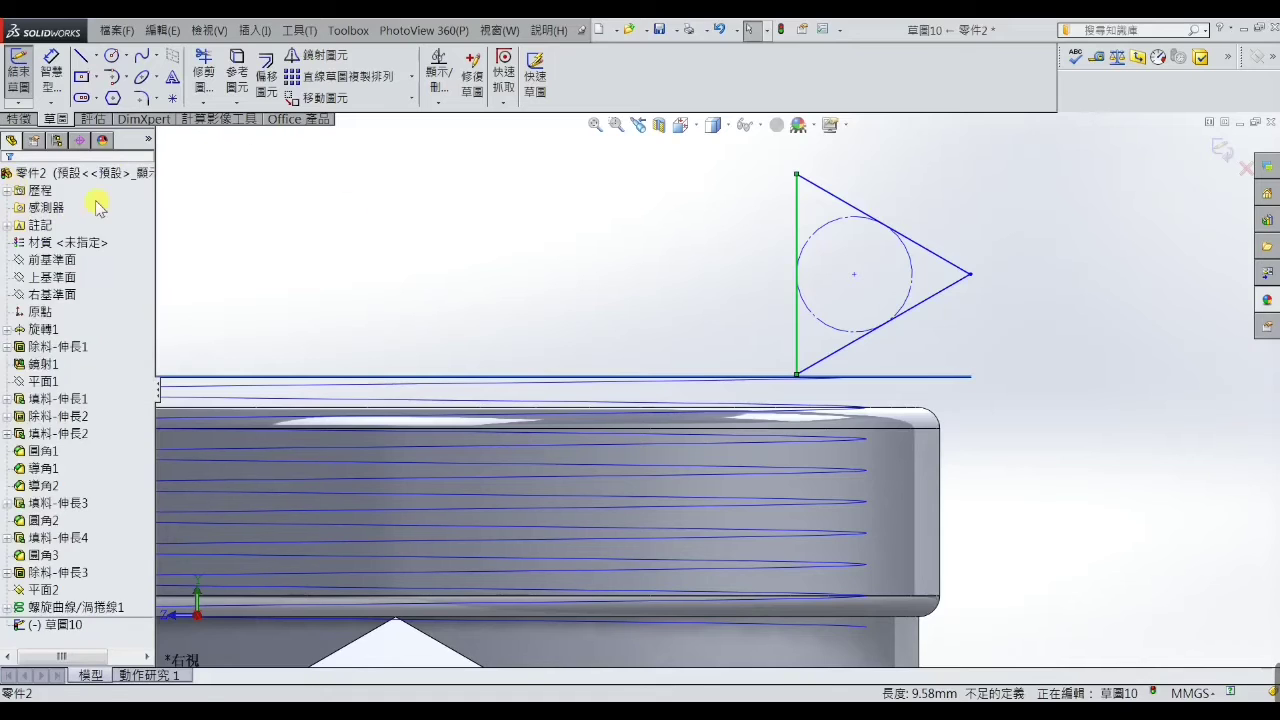
{"action": "left_click", "coordinate": [796, 245]}
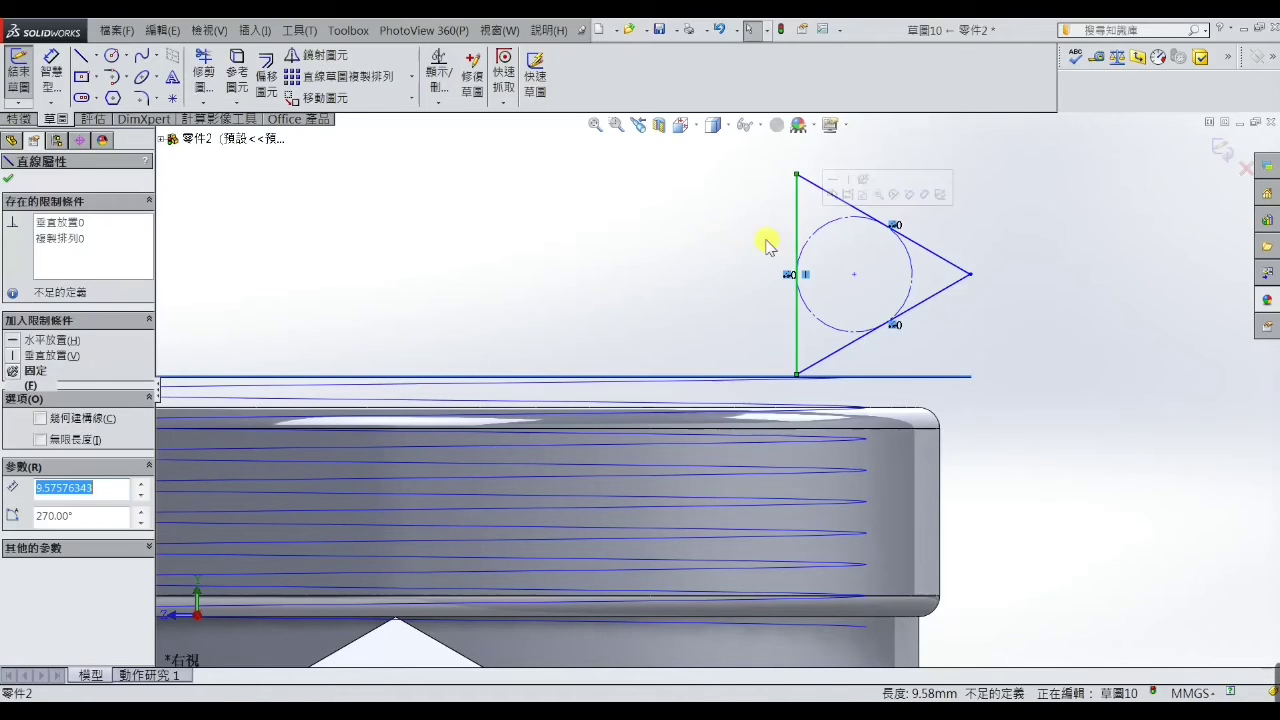
{"action": "left_click", "coordinate": [40, 418]}
{"action": "left_click", "coordinate": [329, 306]}
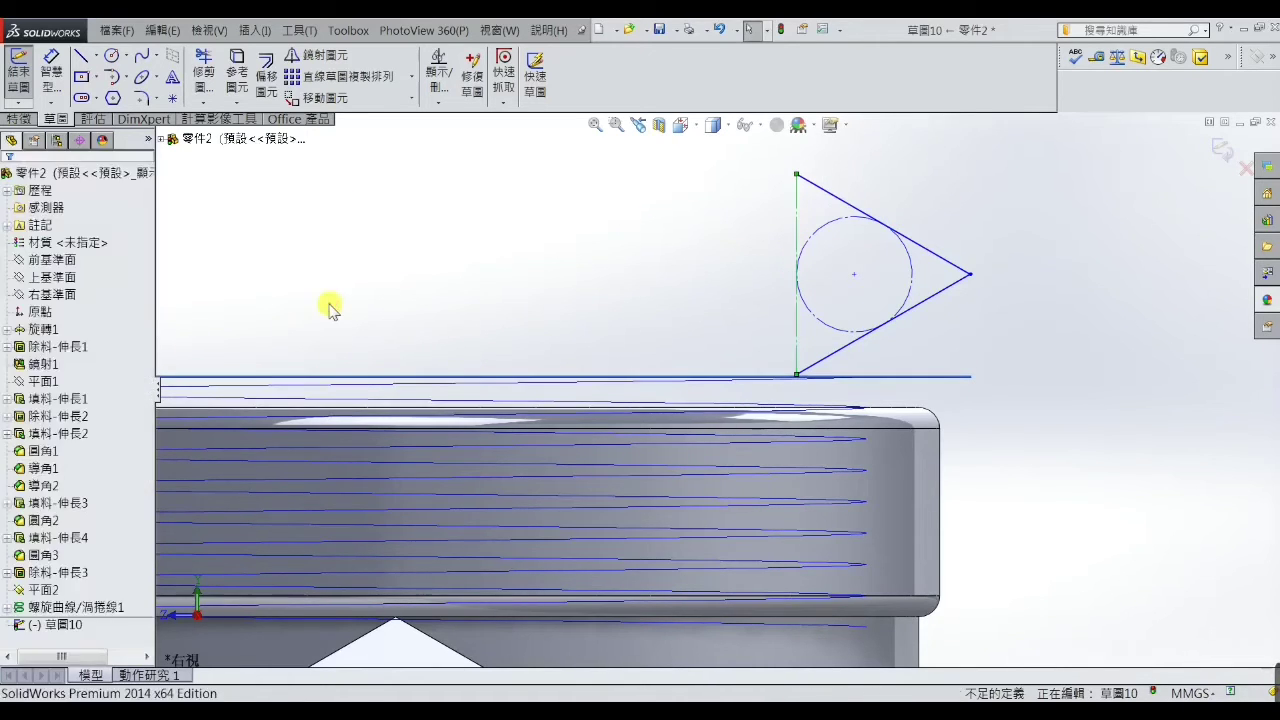
Dimension the vertical construction edge to 1.5
{"action": "scroll", "coordinate": [466, 274], "scroll_direction": "up", "scroll_amount": 2}
{"action": "left_click", "coordinate": [51, 65]}
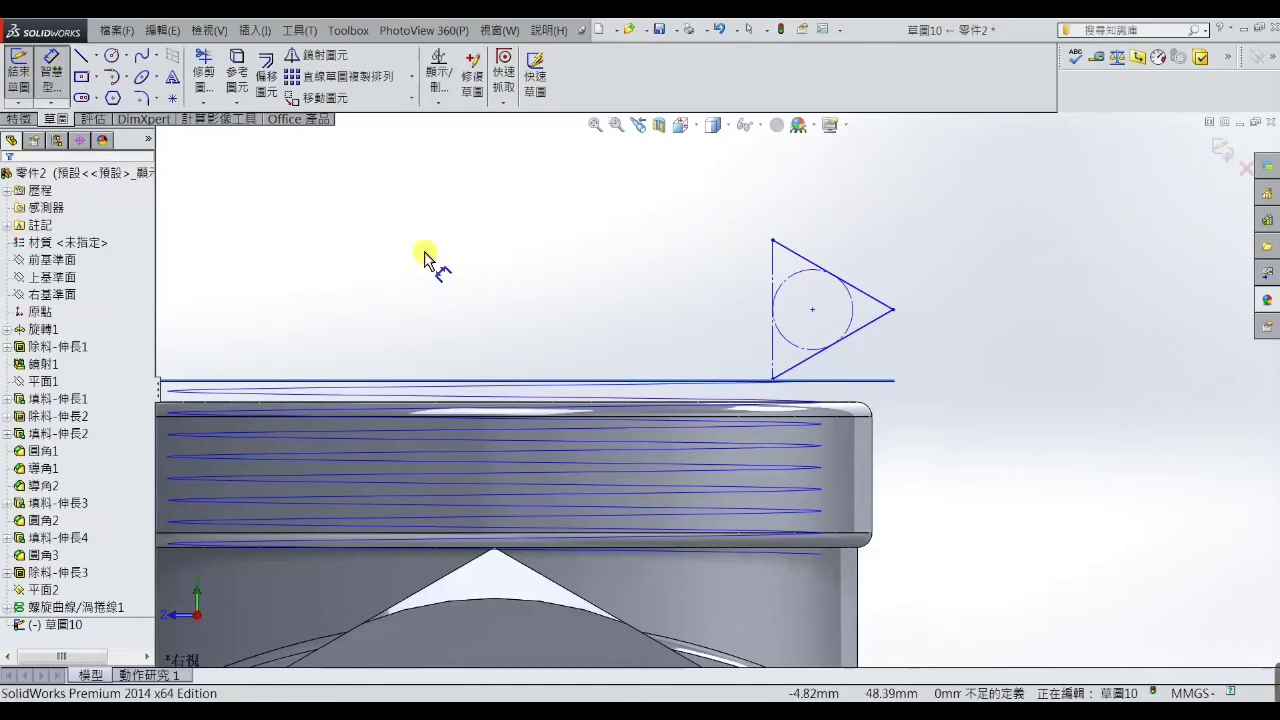
{"action": "scroll", "coordinate": [694, 334], "scroll_direction": "down", "scroll_amount": 2}
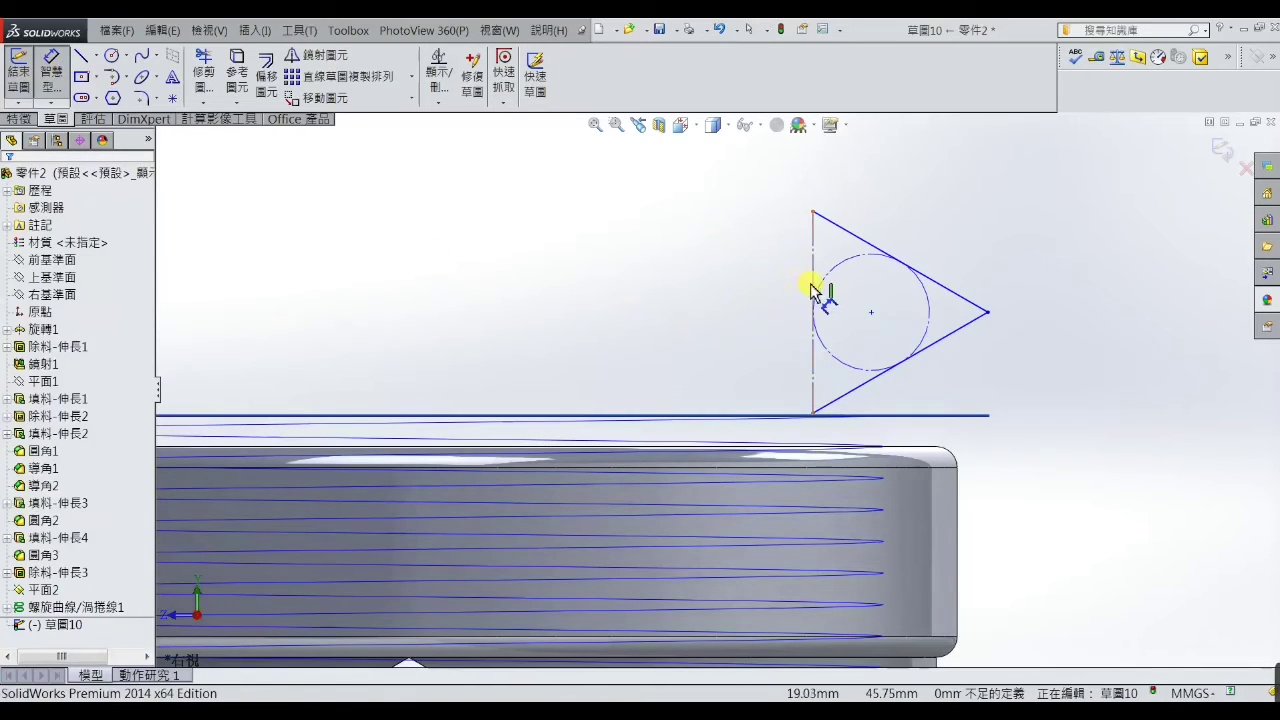
{"action": "left_click", "coordinate": [815, 292]}
{"action": "left_click", "coordinate": [775, 288]}
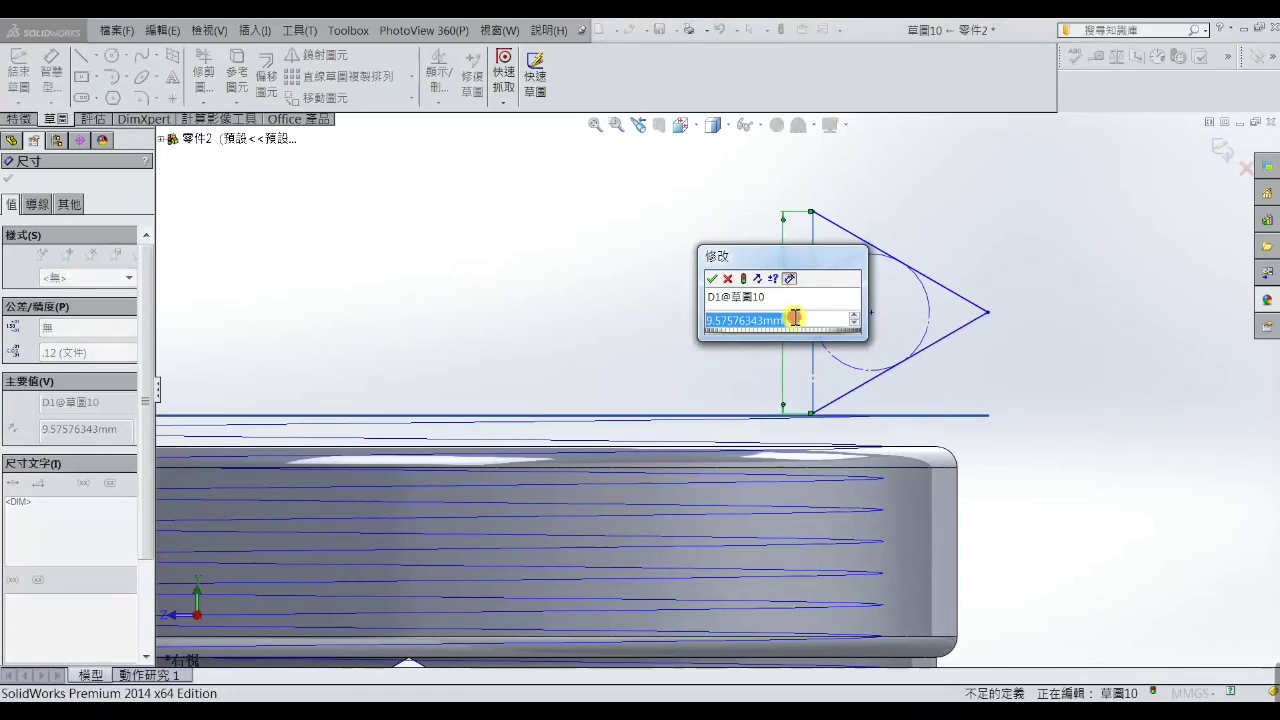
{"action": "type", "text": "1"}
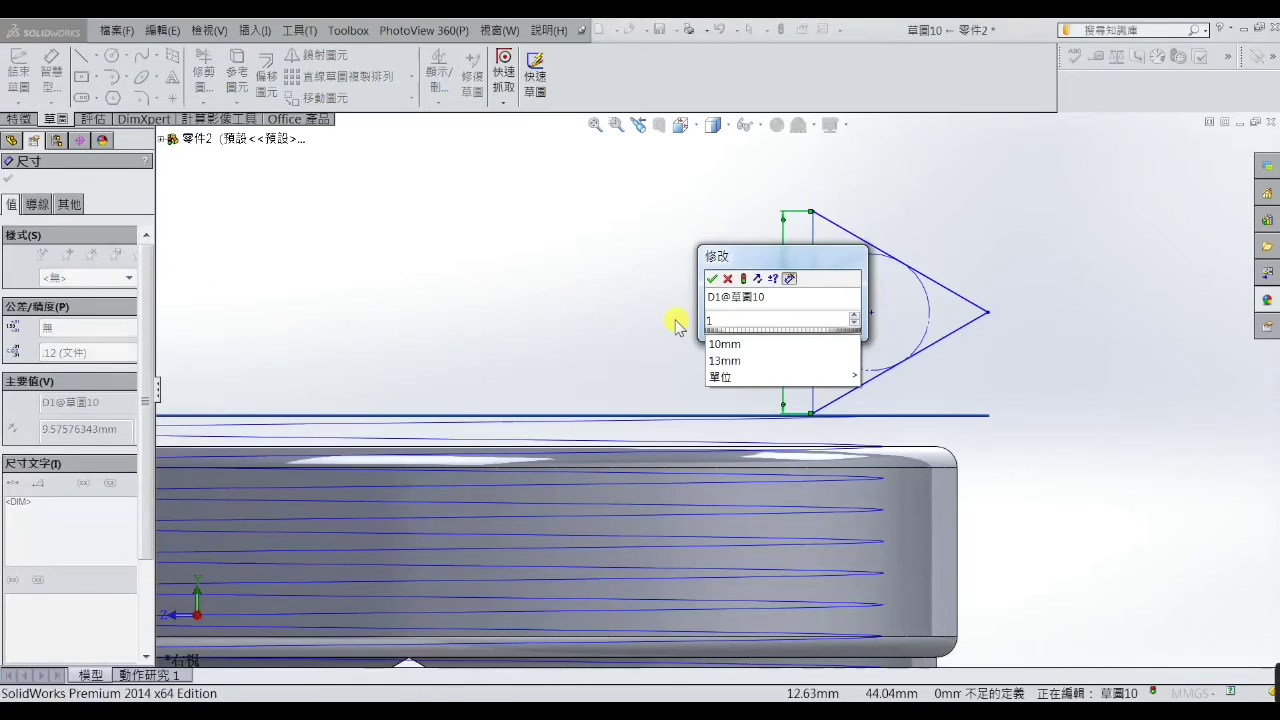
{"action": "type", "text": ".5"}
{"action": "key", "text": "Return"}
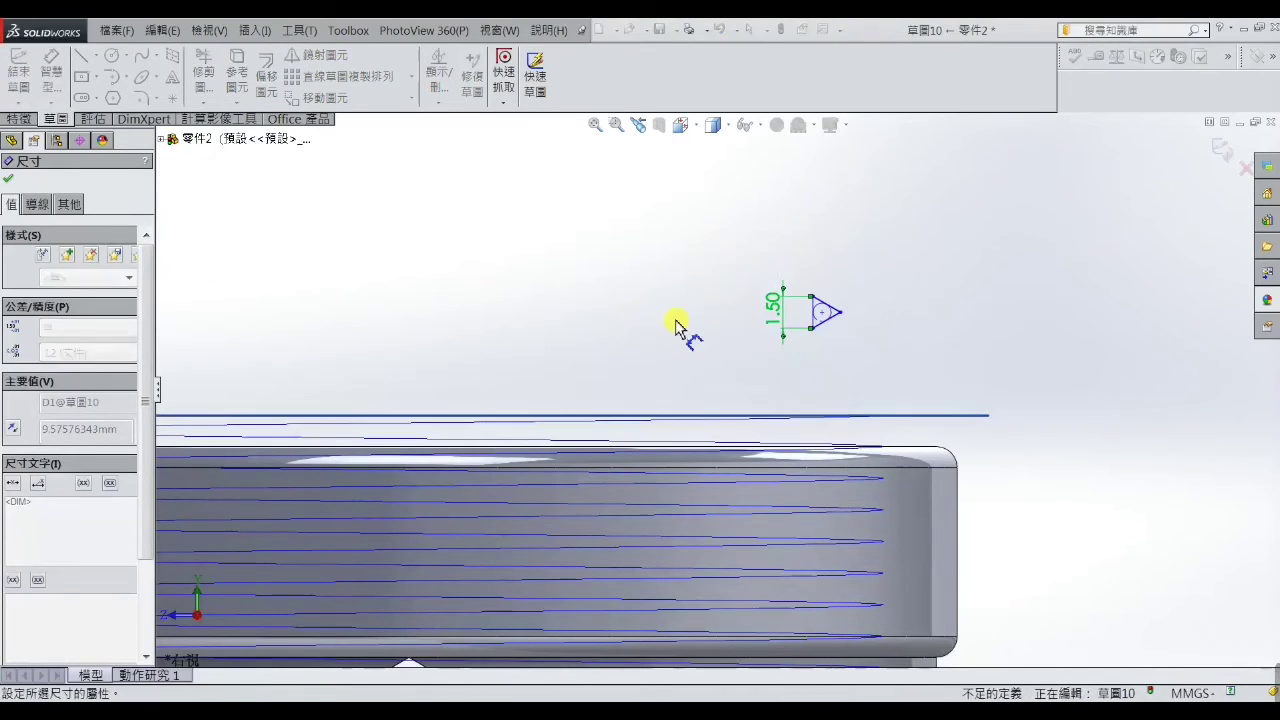
{"action": "scroll", "coordinate": [760, 343], "scroll_direction": "down", "scroll_amount": 2}
{"action": "scroll", "coordinate": [814, 337], "scroll_direction": "down", "scroll_amount": 1}
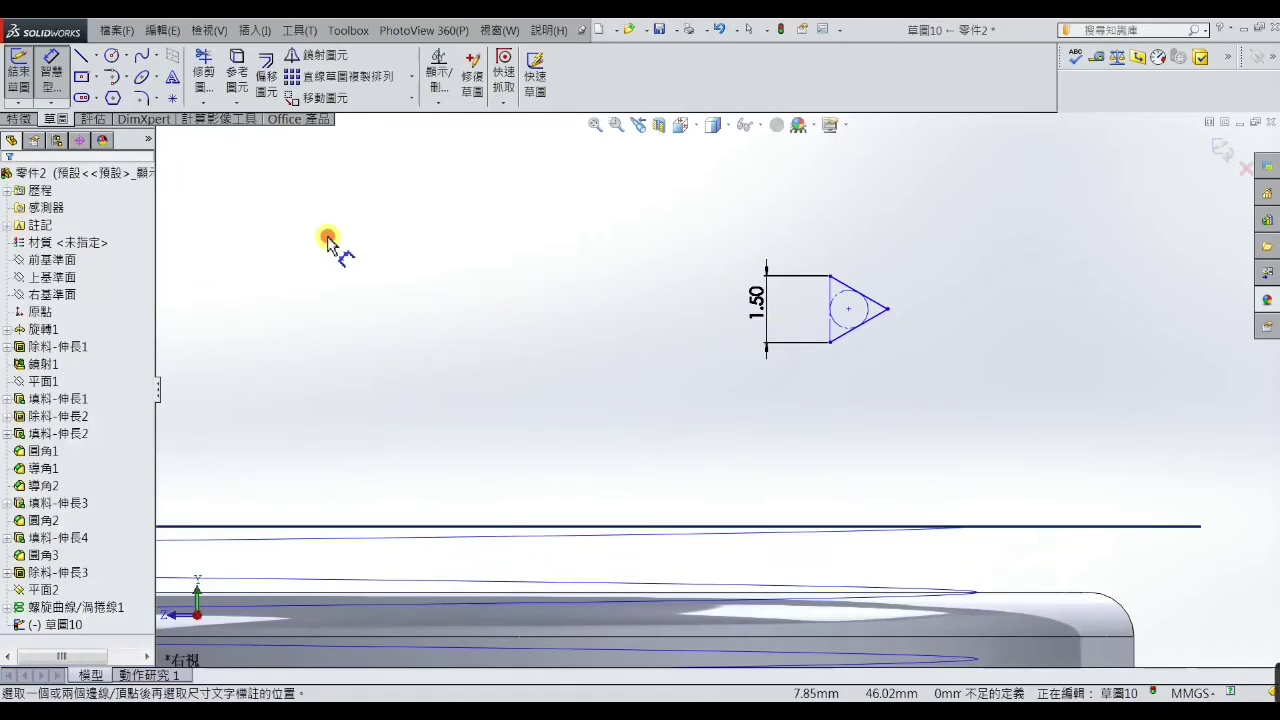
Draw a three-point arc from the triangle's top to bottom corner, bulging left
{"action": "left_click", "coordinate": [112, 77]}
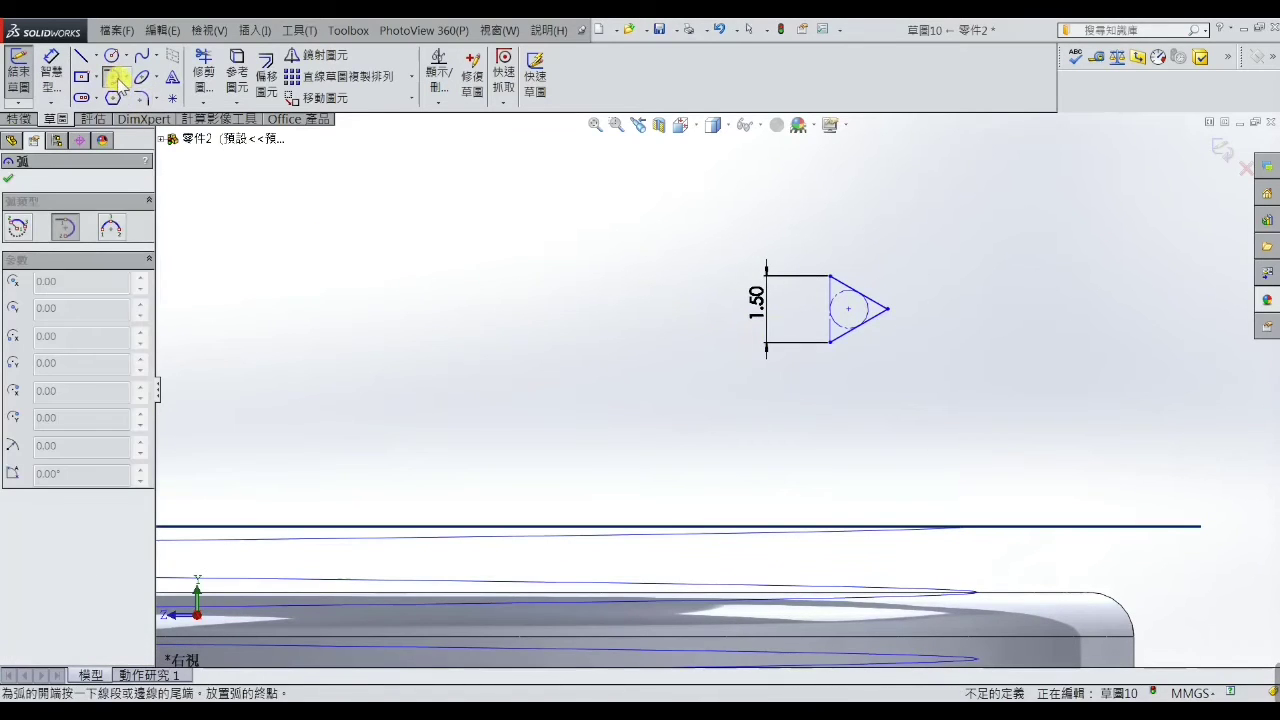
{"action": "left_click", "coordinate": [113, 230]}
{"action": "scroll", "coordinate": [814, 337], "scroll_direction": "down", "scroll_amount": 2}
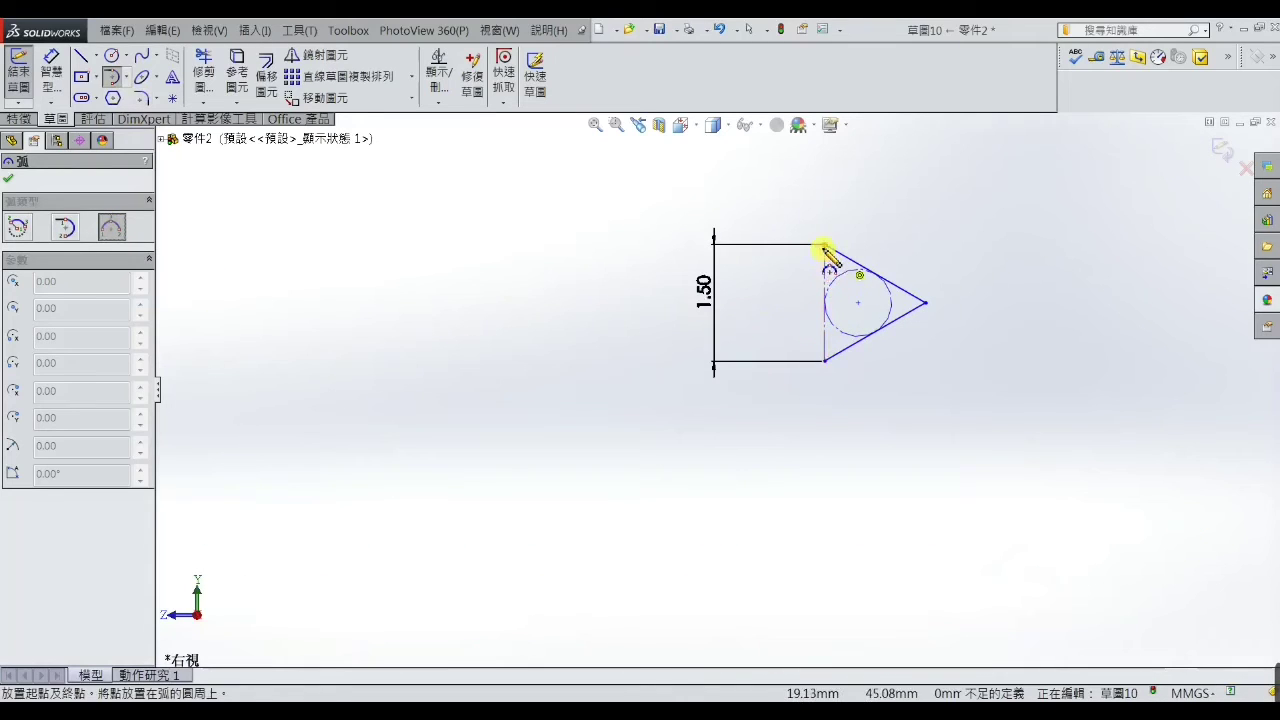
{"action": "left_click", "coordinate": [824, 244]}
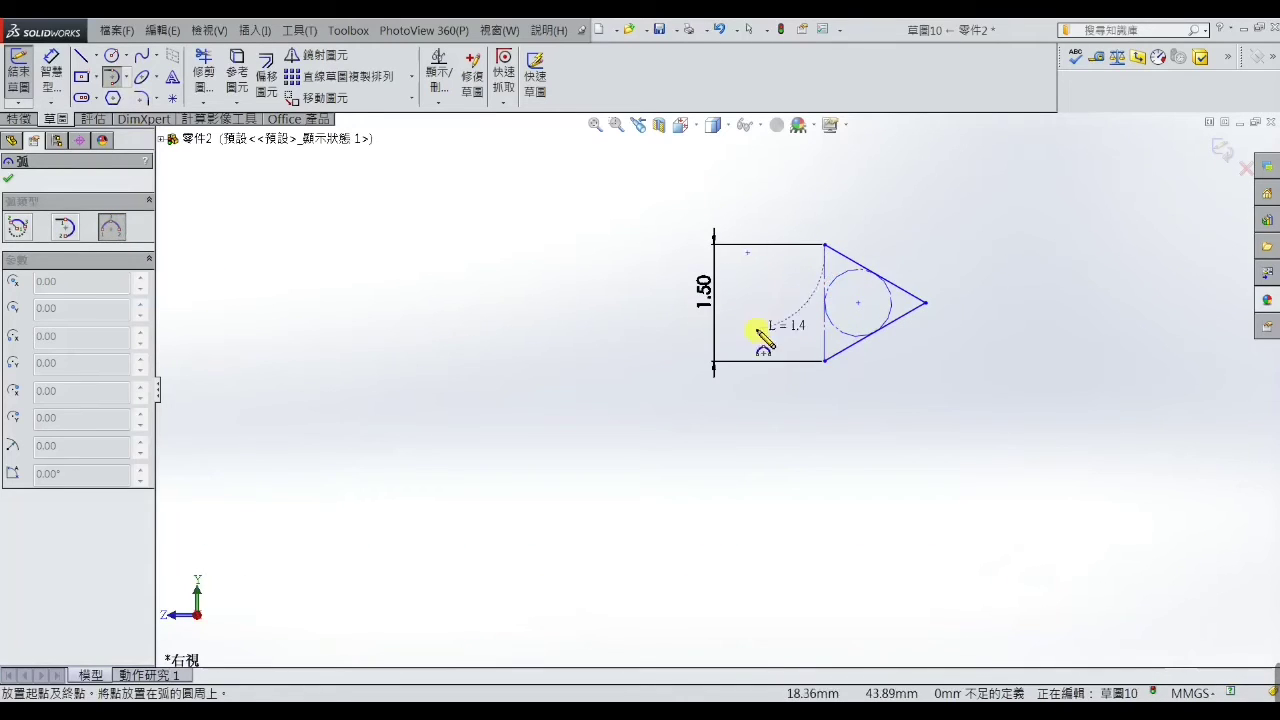
{"action": "left_click", "coordinate": [826, 362]}
{"action": "left_click", "coordinate": [768, 312]}
{"action": "right_click", "coordinate": [766, 315]}
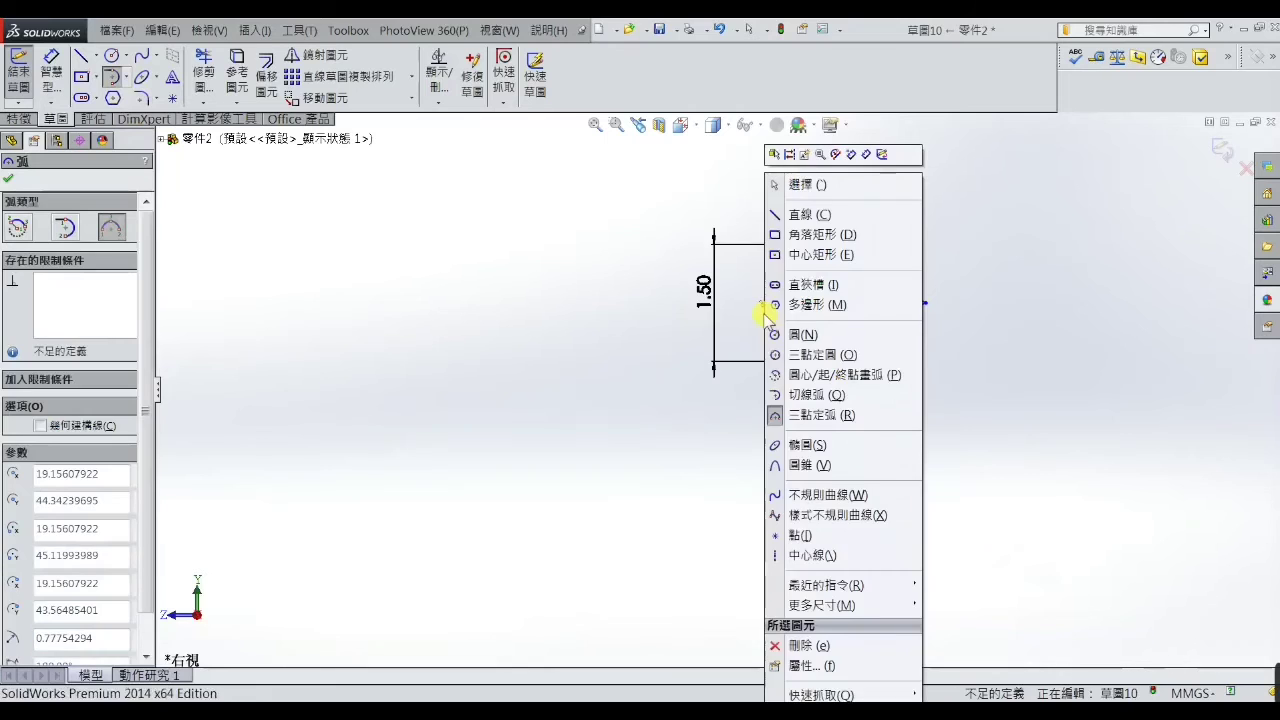
{"action": "left_click", "coordinate": [797, 185]}
Add a Midpoint relation between the arc's point and the vertical construction line
{"action": "scroll", "coordinate": [810, 325], "scroll_direction": "down", "scroll_amount": 2}
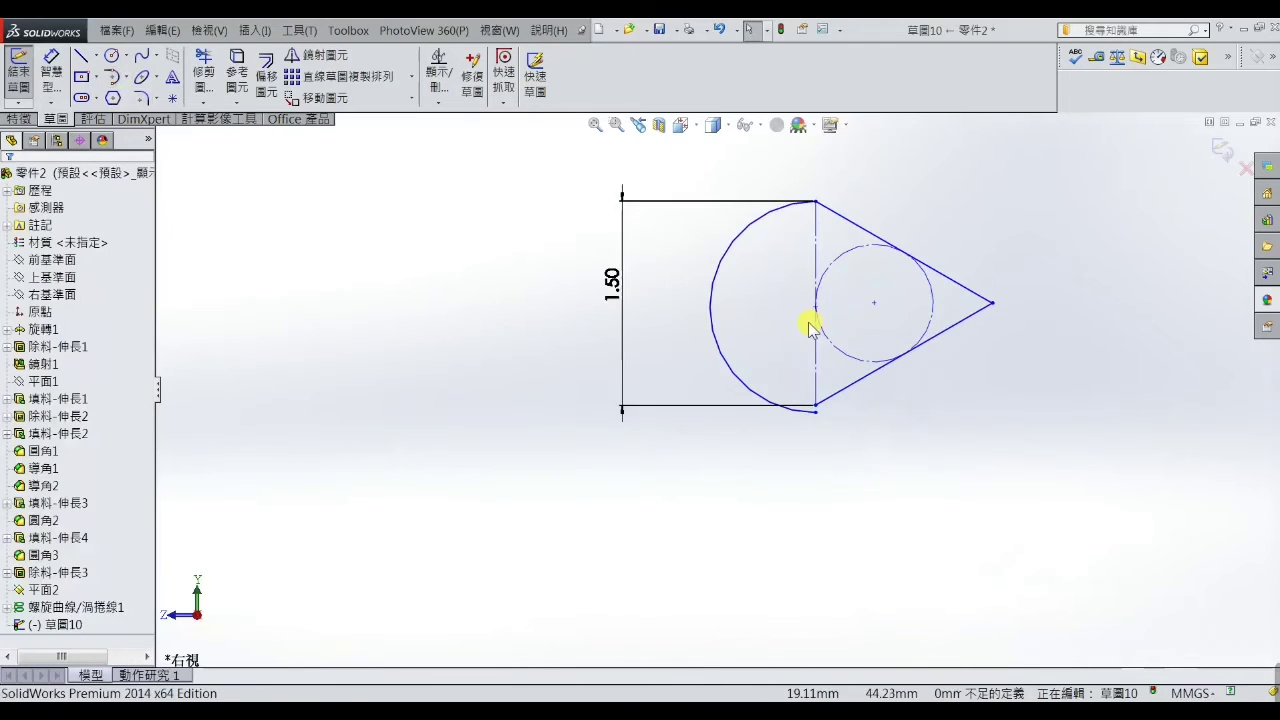
{"action": "left_click", "coordinate": [815, 313]}
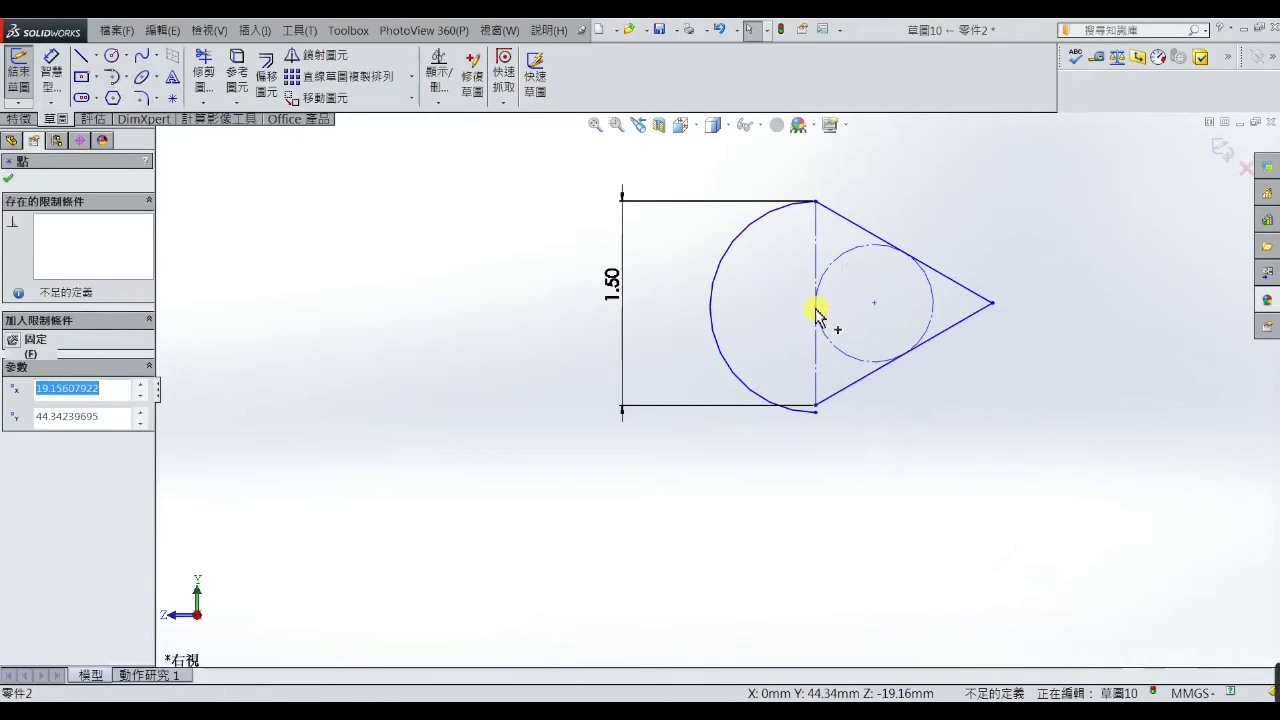
{"action": "left_click", "coordinate": [816, 350], "text": "ctrl"}
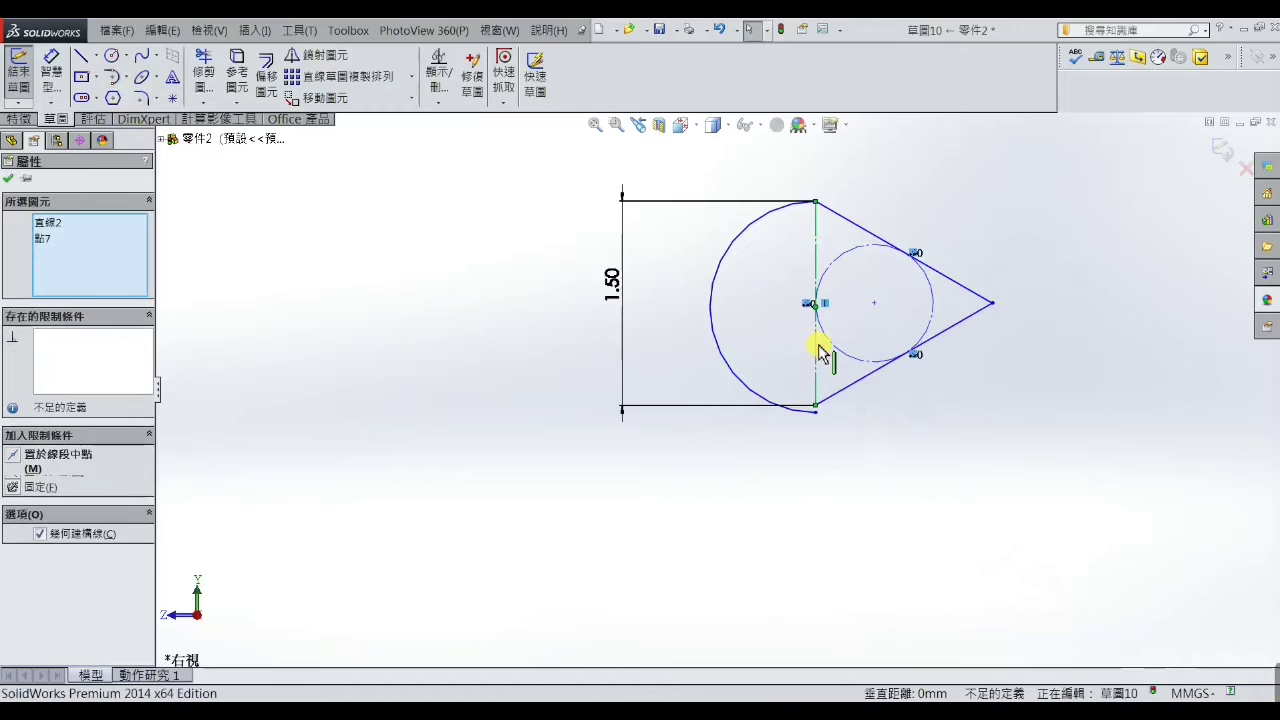
{"action": "left_click", "coordinate": [14, 460]}
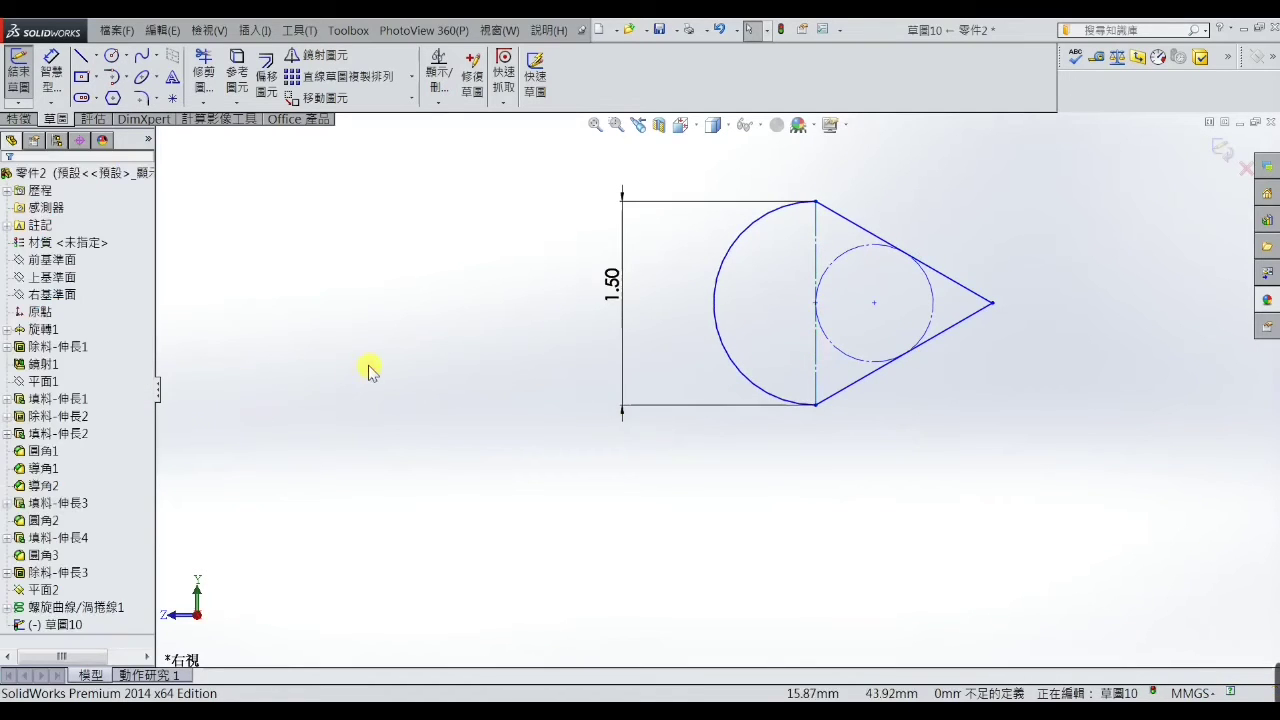
Pierce the profile's tip point onto the helix and exit sketch 草圖10
{"action": "key", "text": "z"}
{"action": "key", "text": "z"}
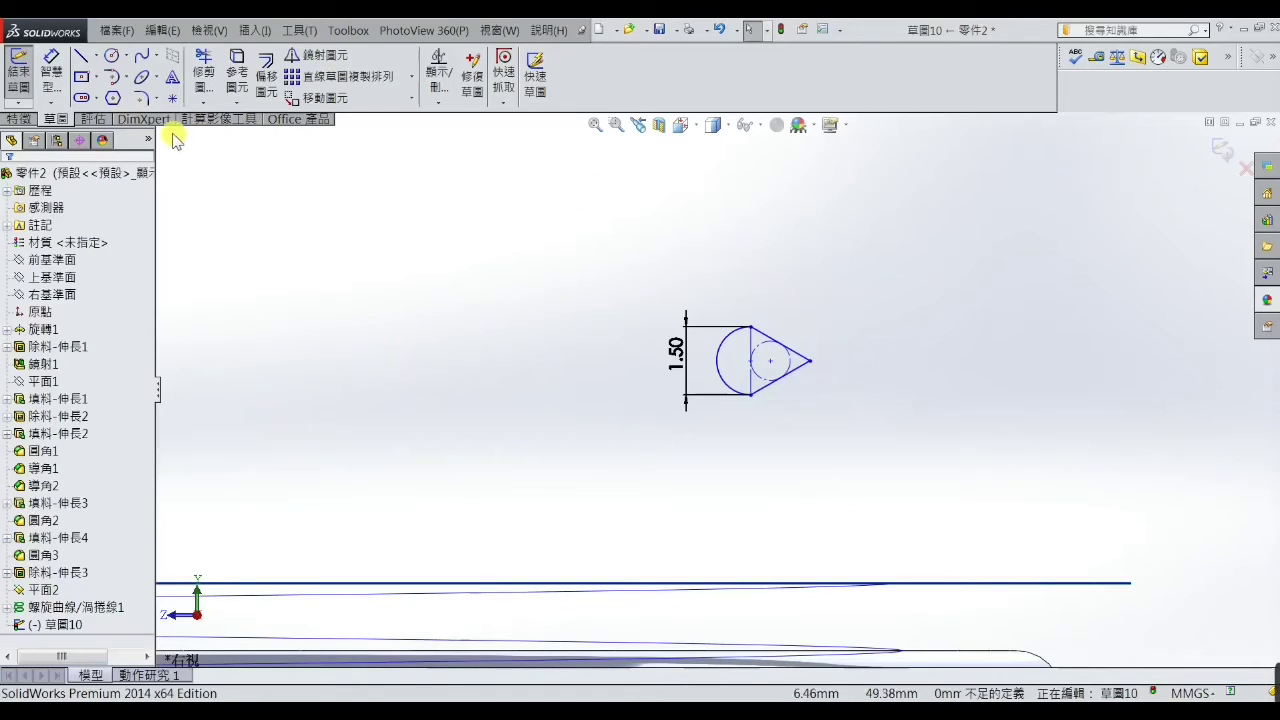
{"action": "left_click", "coordinate": [810, 362]}
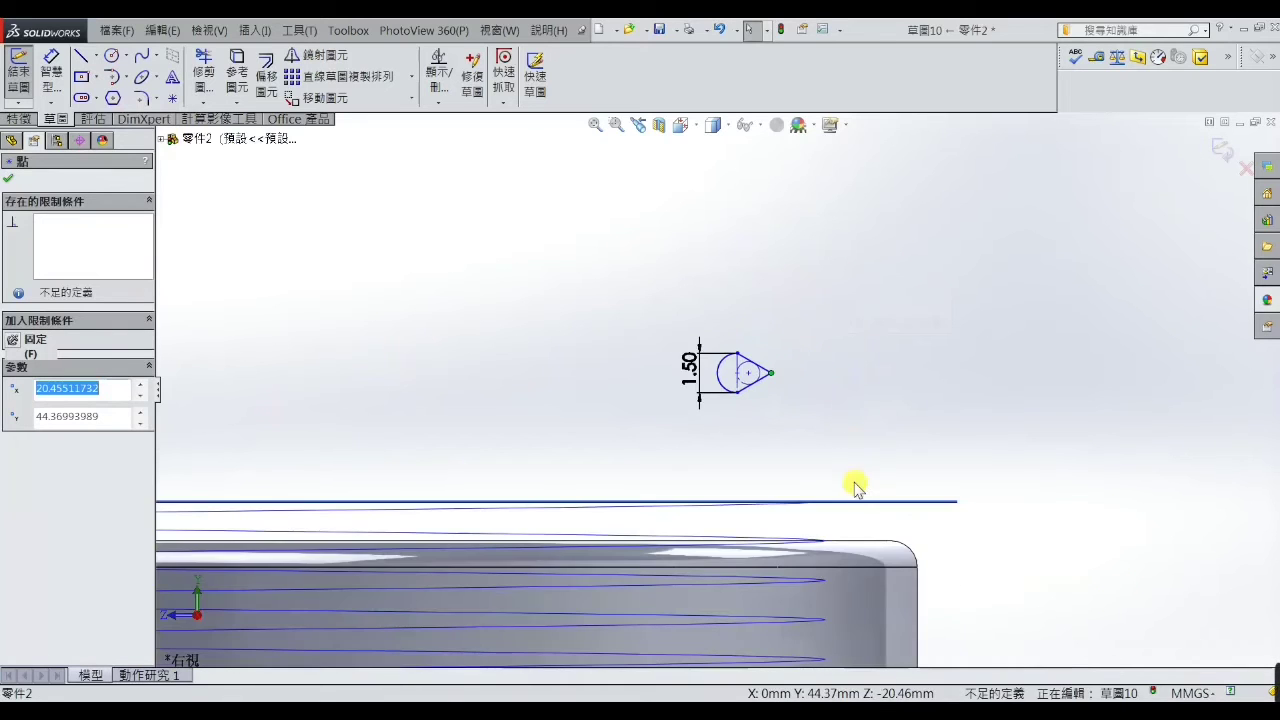
{"action": "middle_click_drag", "start_coordinate": [848, 420], "coordinate": [835, 497], "text": "ctrl"}
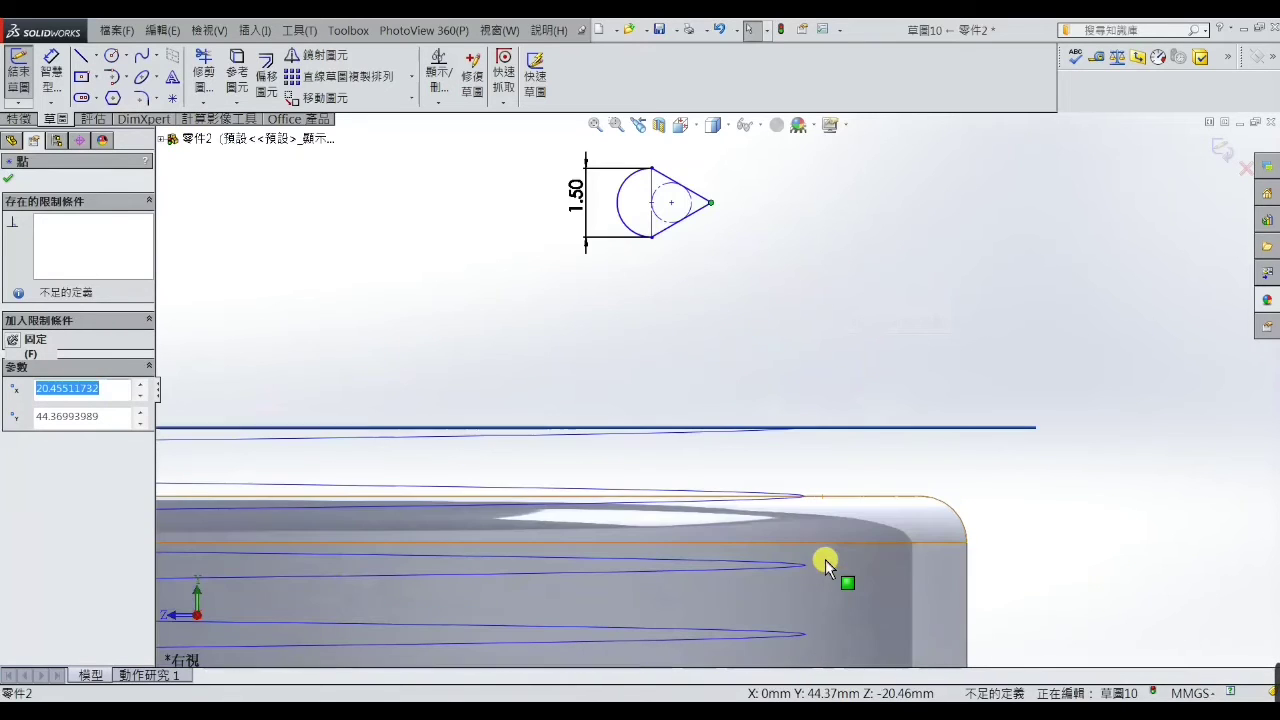
{"action": "left_click", "coordinate": [746, 432], "text": "ctrl"}
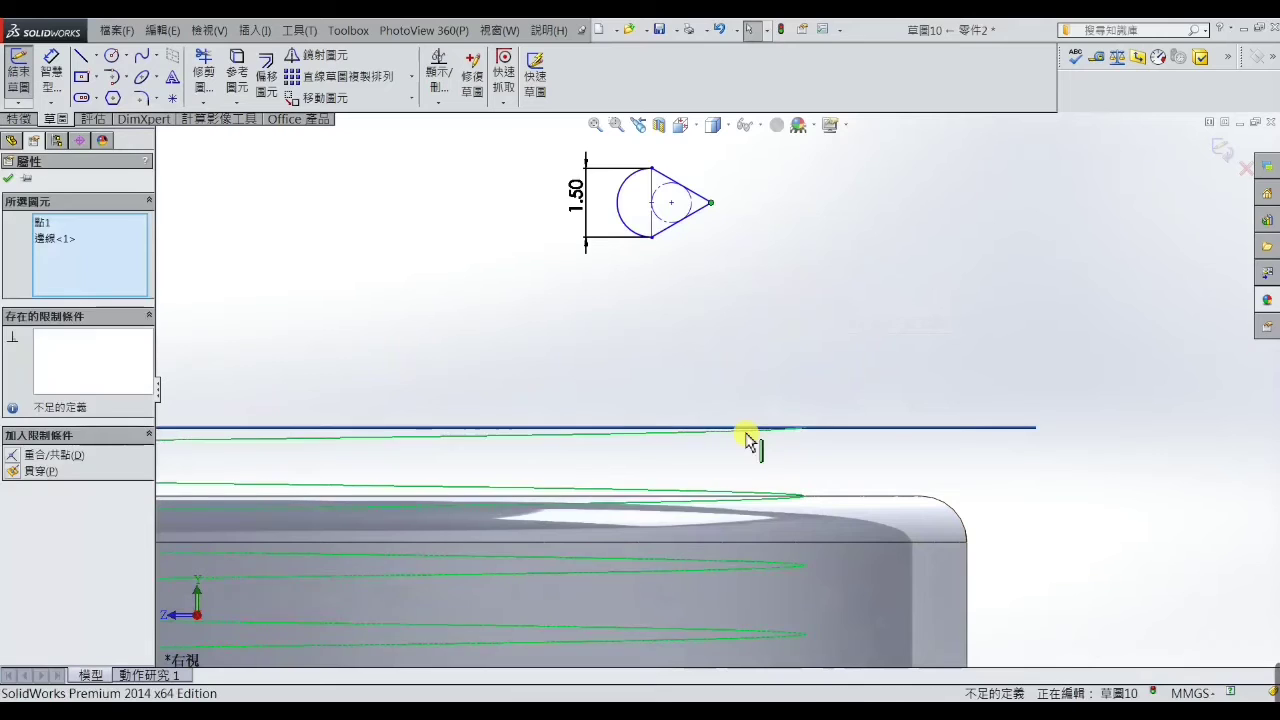
{"action": "left_click", "coordinate": [12, 471]}
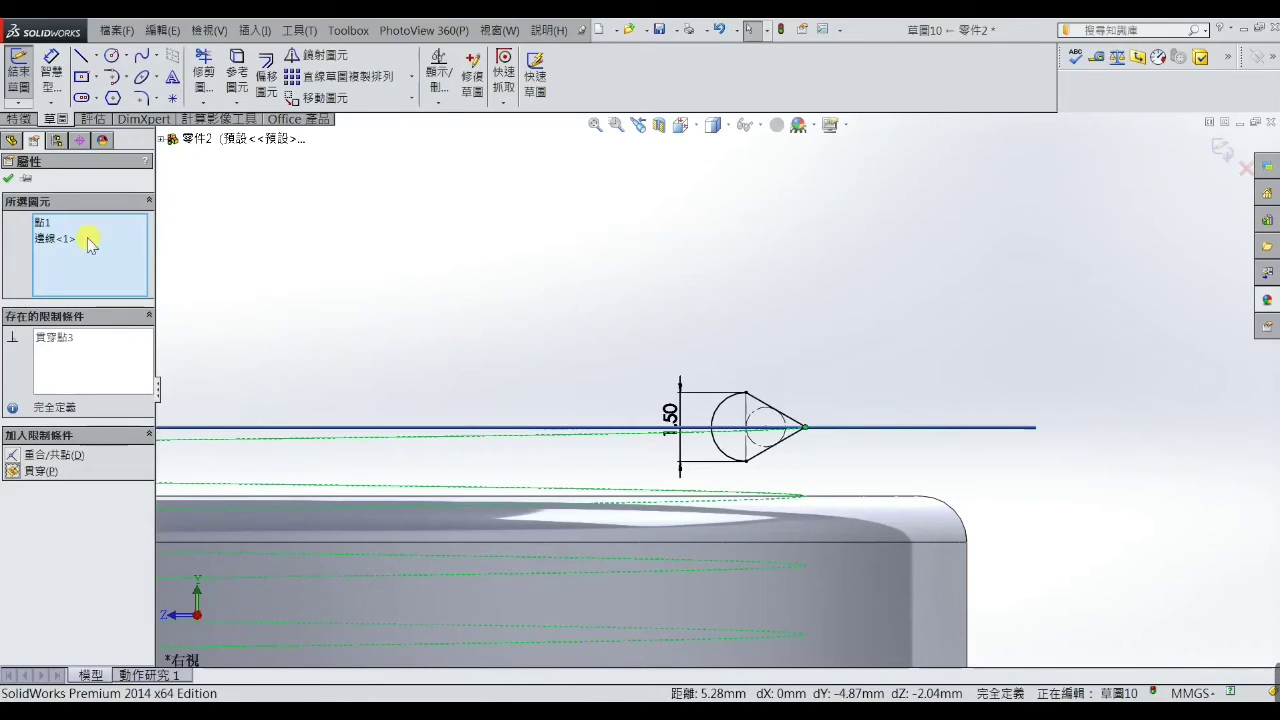
{"action": "left_click", "coordinate": [9, 179]}
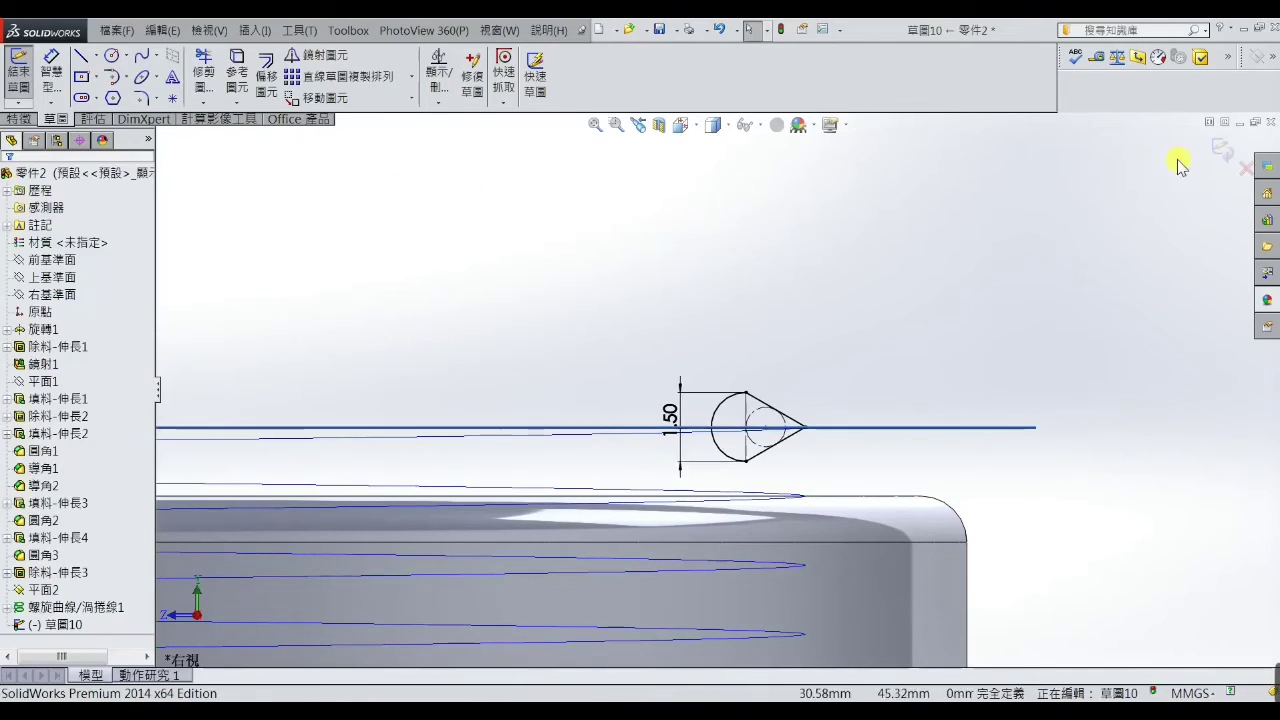
{"action": "left_click", "coordinate": [1218, 149]}
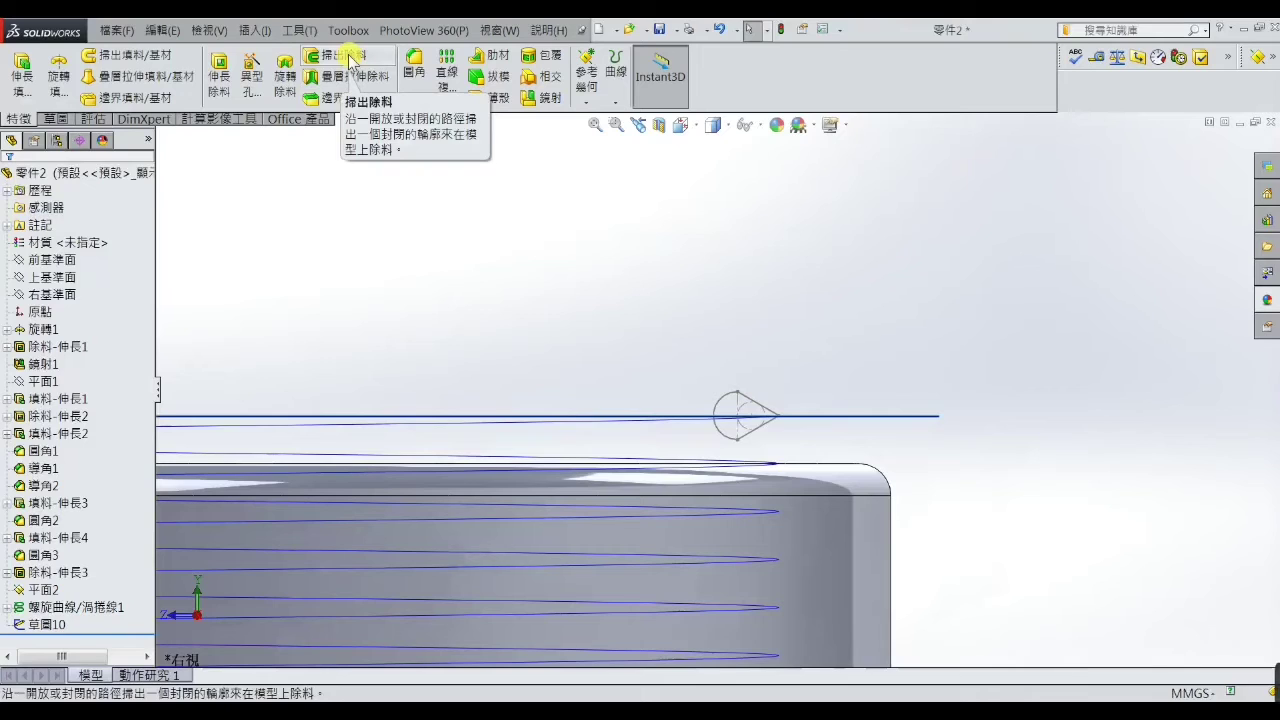
Swept-cut the 草圖10 profile along the helix to carve threads into the neck
{"action": "left_click", "coordinate": [349, 58]}
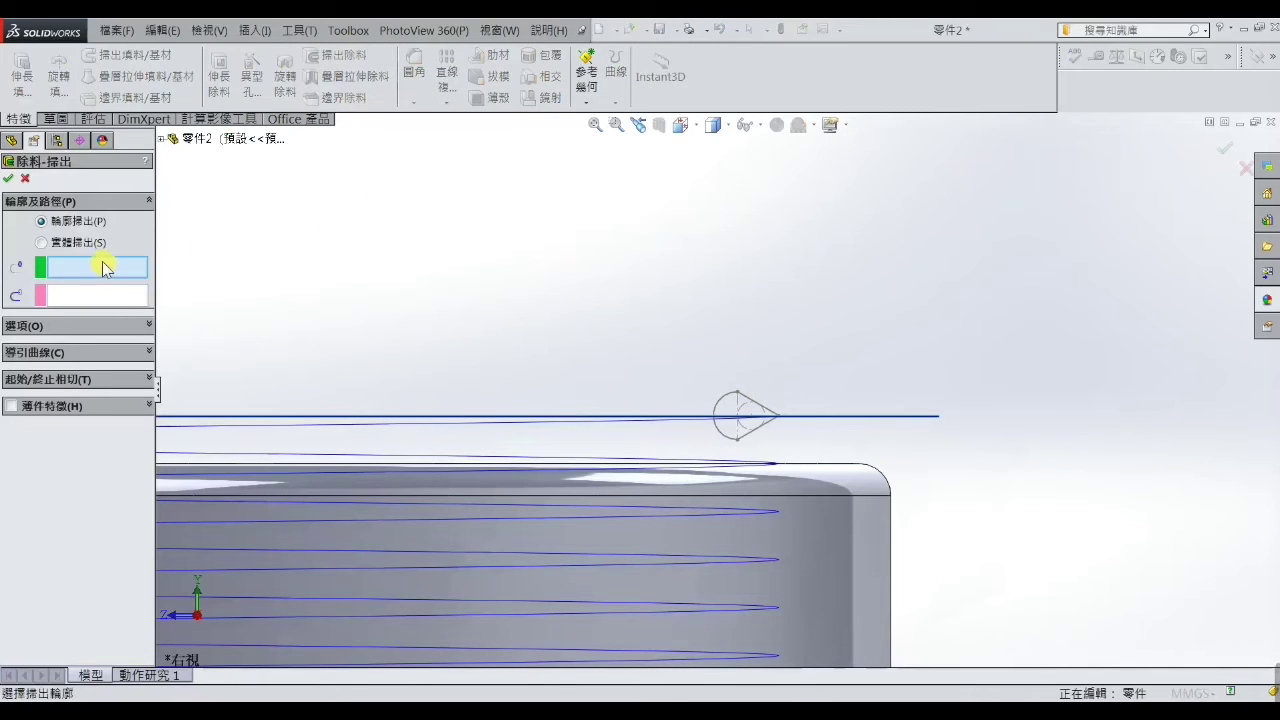
{"action": "left_click", "coordinate": [752, 405]}
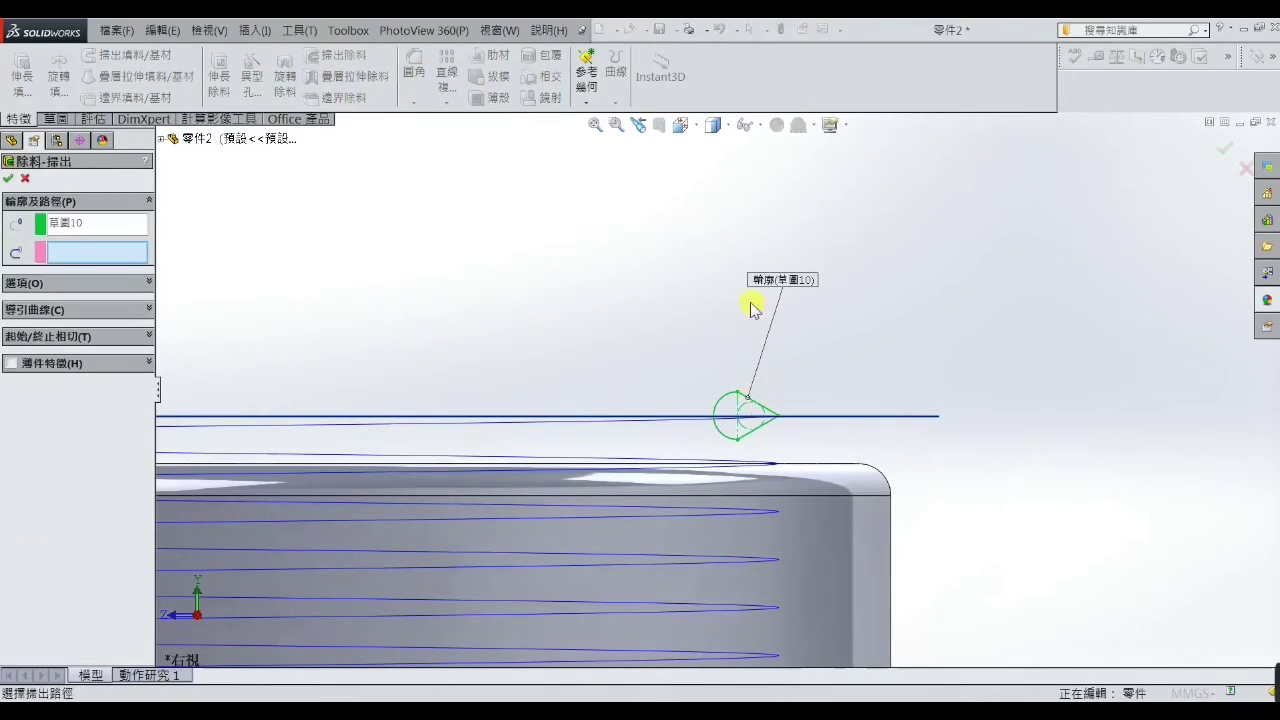
{"action": "left_click", "coordinate": [568, 427]}
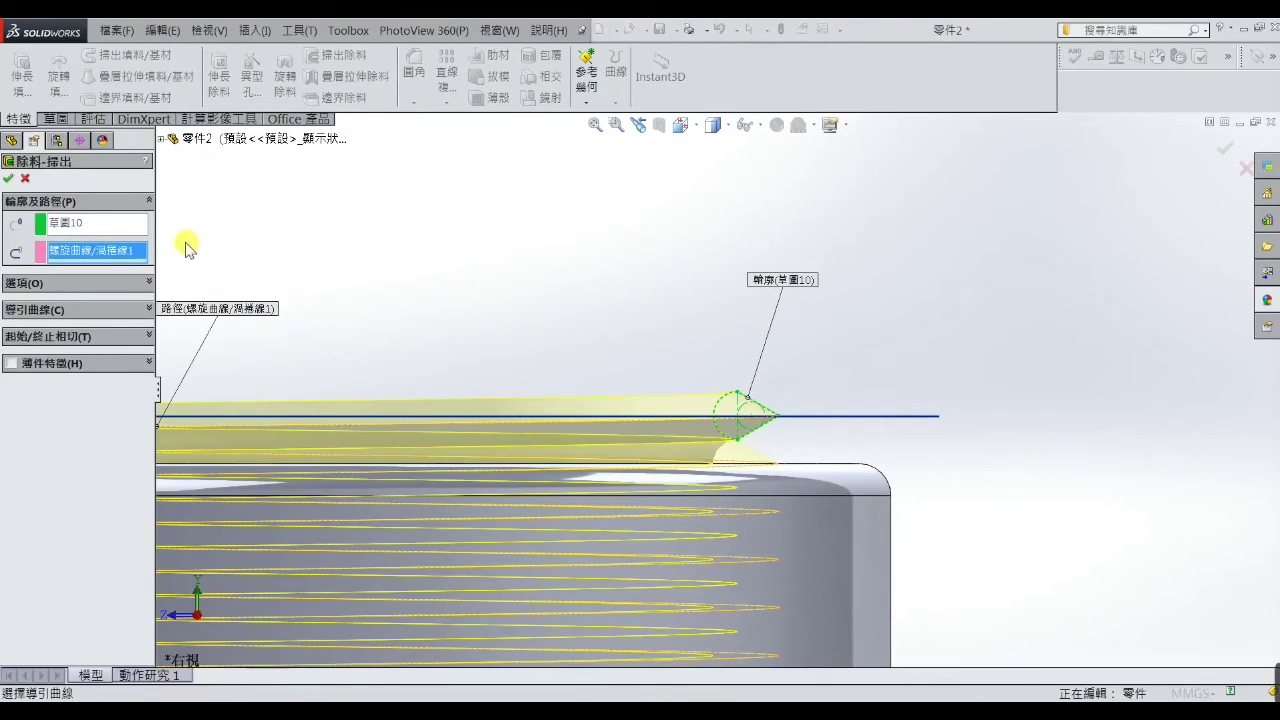
{"action": "left_click", "coordinate": [10, 179]}
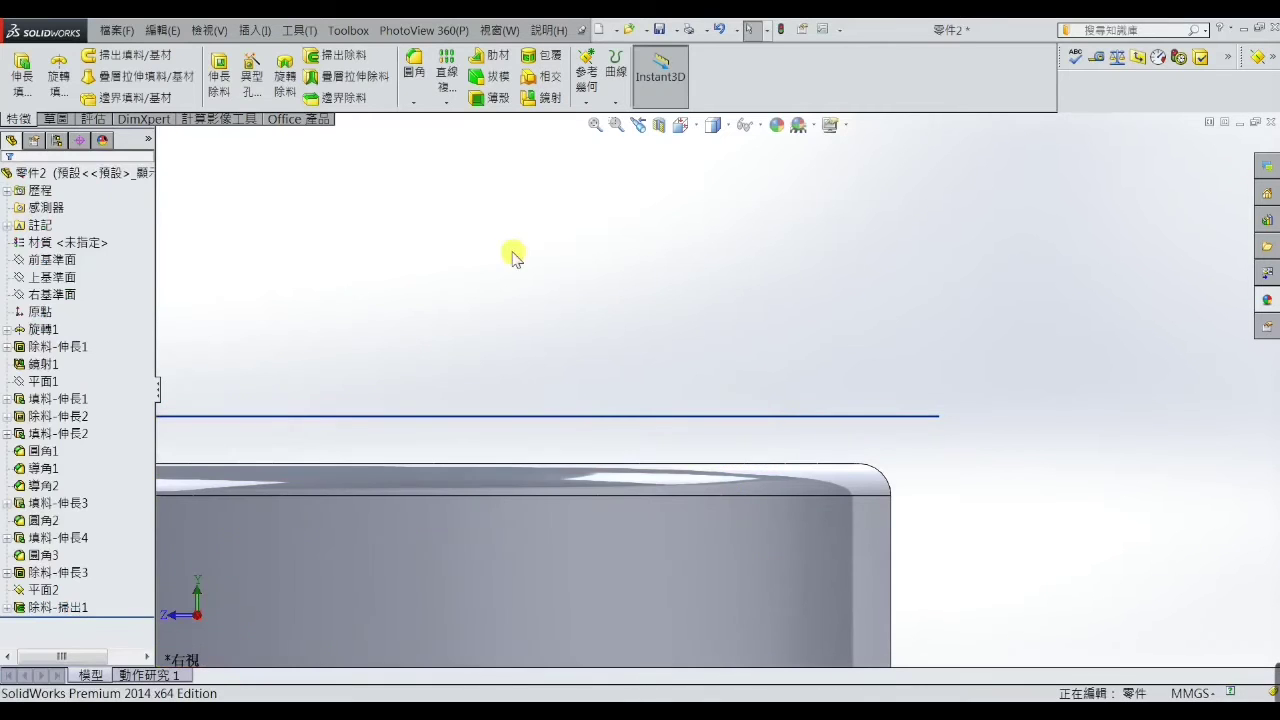
{"action": "mouse_move", "coordinate": [601, 317]}
{"action": "middle_mouse_down"}
{"action": "mouse_move", "coordinate": [860, 462]}
{"action": "mouse_move", "coordinate": [860, 426]}
{"action": "mouse_move", "coordinate": [849, 449]}
{"action": "mouse_move", "coordinate": [832, 400]}
{"action": "mouse_move", "coordinate": [834, 411]}
{"action": "mouse_move", "coordinate": [849, 346]}
{"action": "middle_mouse_up"}
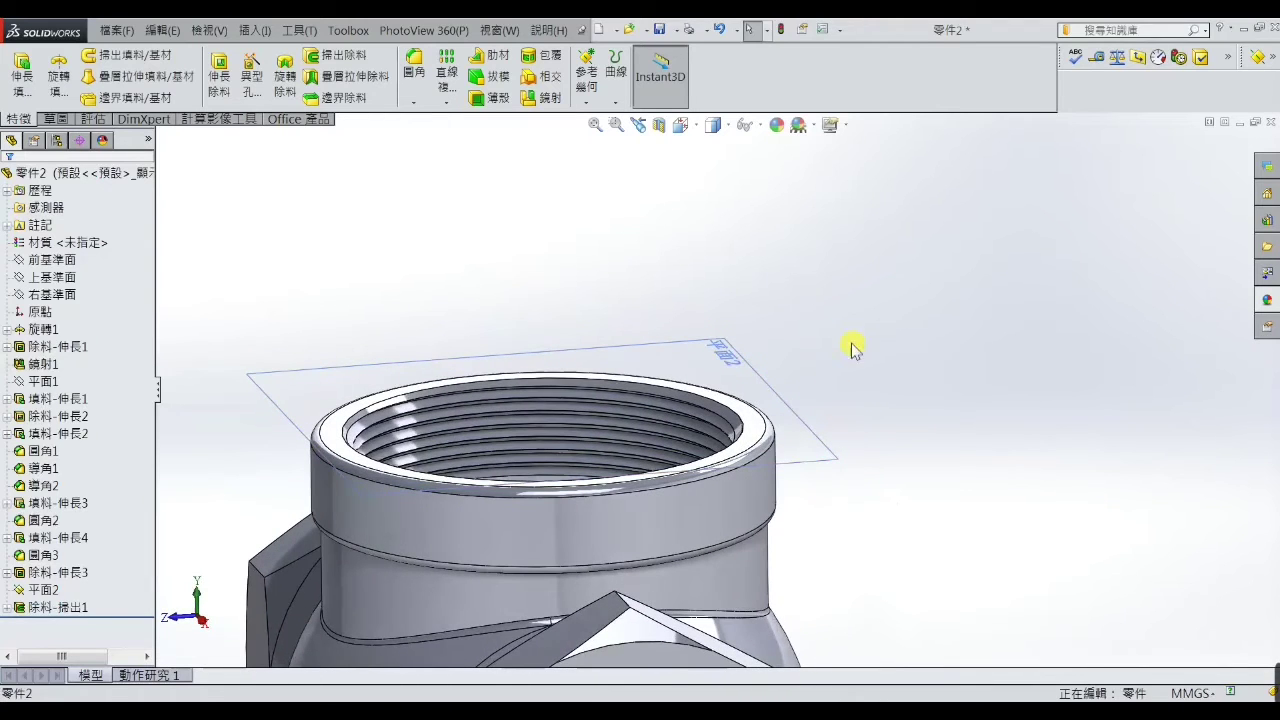
Hide plane 平面2 and reorient the view toward the side opening
{"action": "left_click", "coordinate": [729, 350]}
{"action": "left_click", "coordinate": [798, 313]}
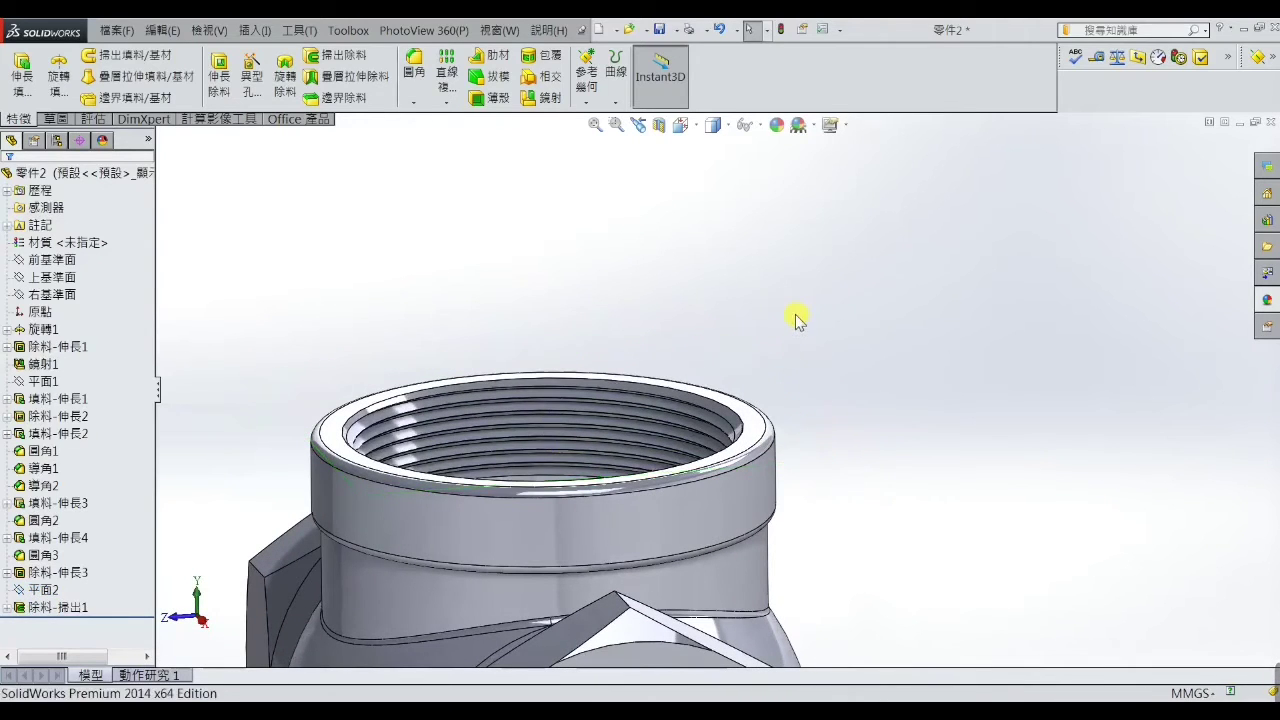
{"action": "mouse_move", "coordinate": [800, 320]}
{"action": "middle_mouse_down"}
{"action": "mouse_move", "coordinate": [846, 366]}
{"action": "mouse_move", "coordinate": [834, 415]}
{"action": "mouse_move", "coordinate": [923, 391]}
{"action": "mouse_move", "coordinate": [889, 434]}
{"action": "middle_mouse_up"}
{"action": "scroll", "coordinate": [845, 385], "scroll_direction": "up", "scroll_amount": 5}
{"action": "scroll", "coordinate": [748, 482], "scroll_direction": "down", "scroll_amount": 4}
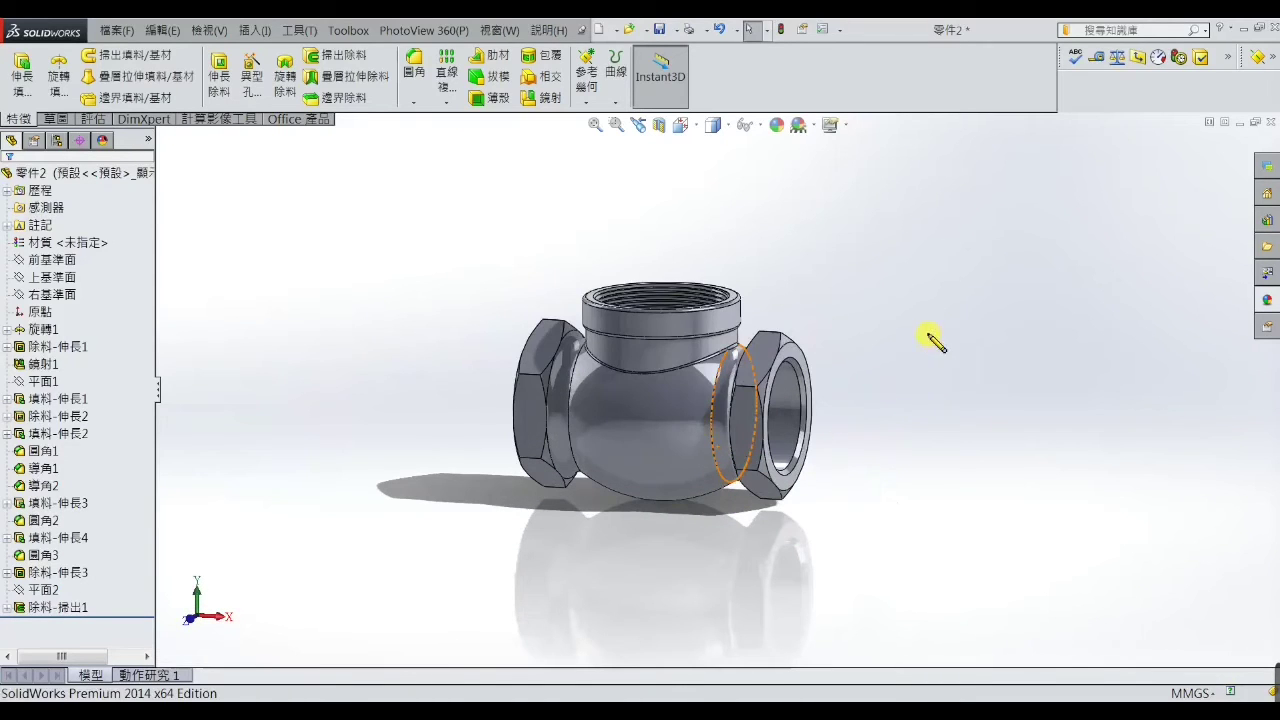
Create plane 平面3 offset 2.00 mm from the side opening's end face
{"action": "left_click", "coordinate": [797, 358]}
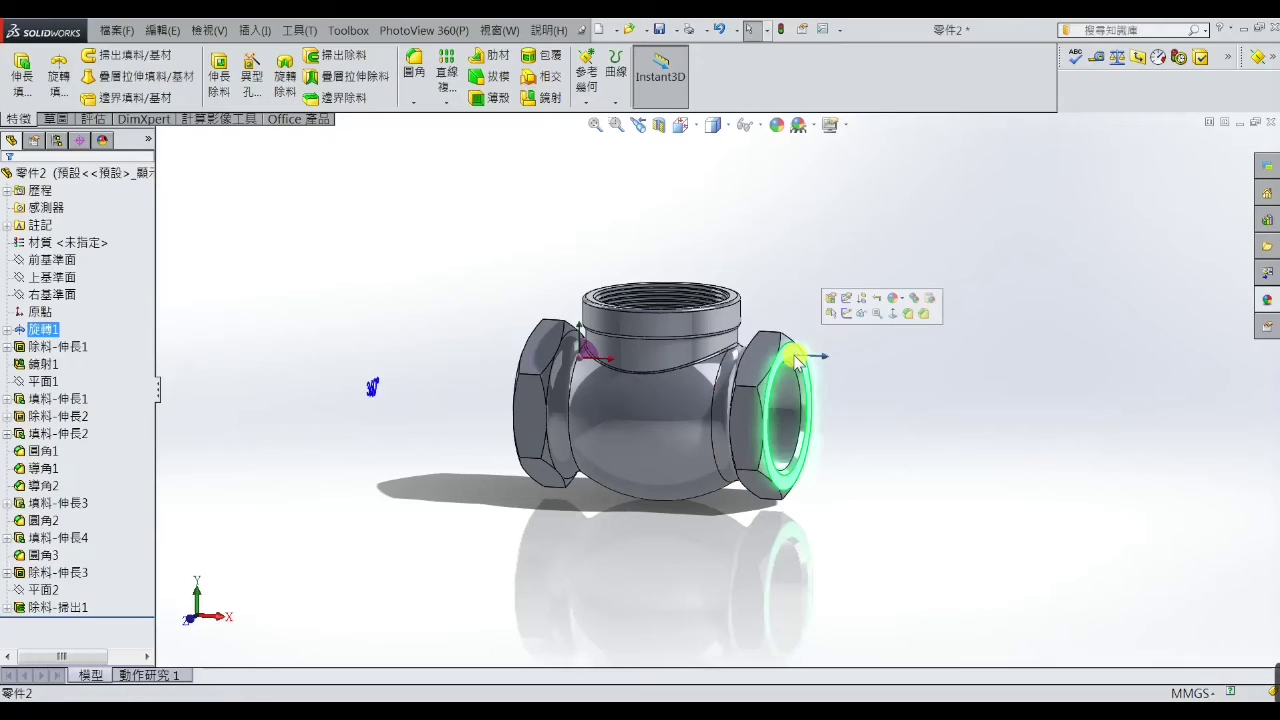
{"action": "left_click", "coordinate": [587, 101]}
{"action": "left_click", "coordinate": [612, 119]}
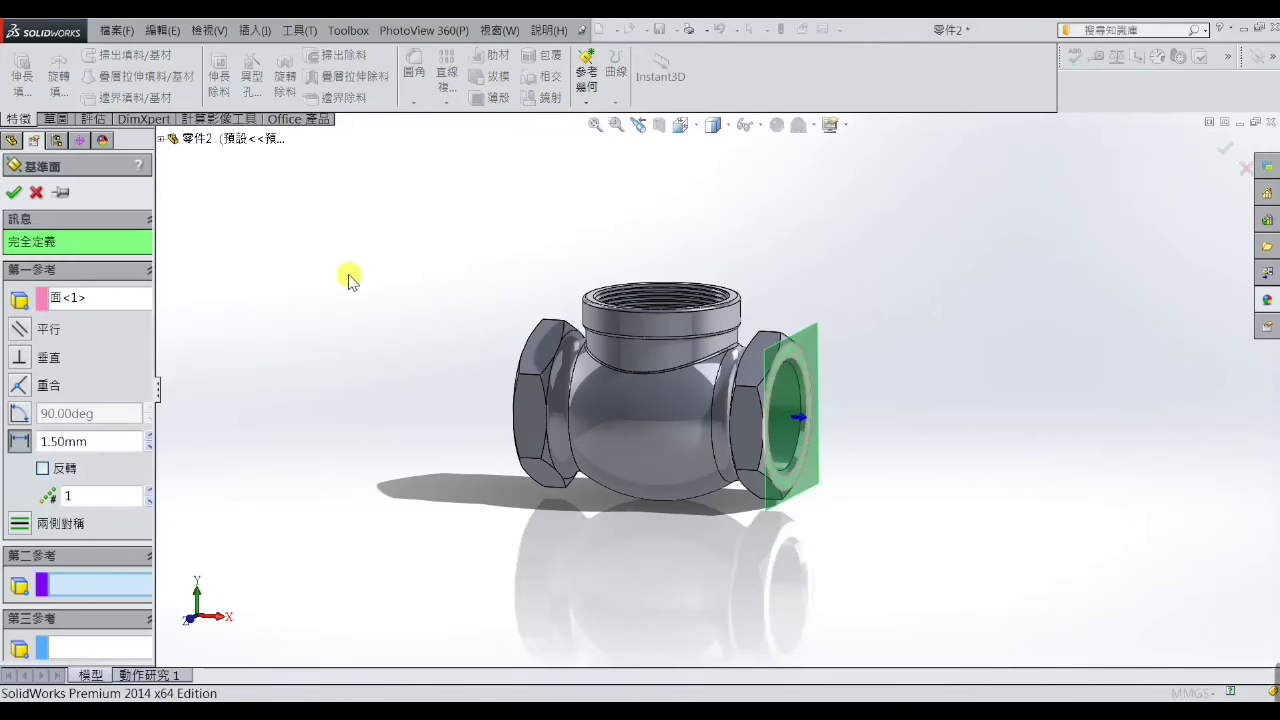
{"action": "left_click_drag", "start_coordinate": [100, 441], "coordinate": [4, 445]}
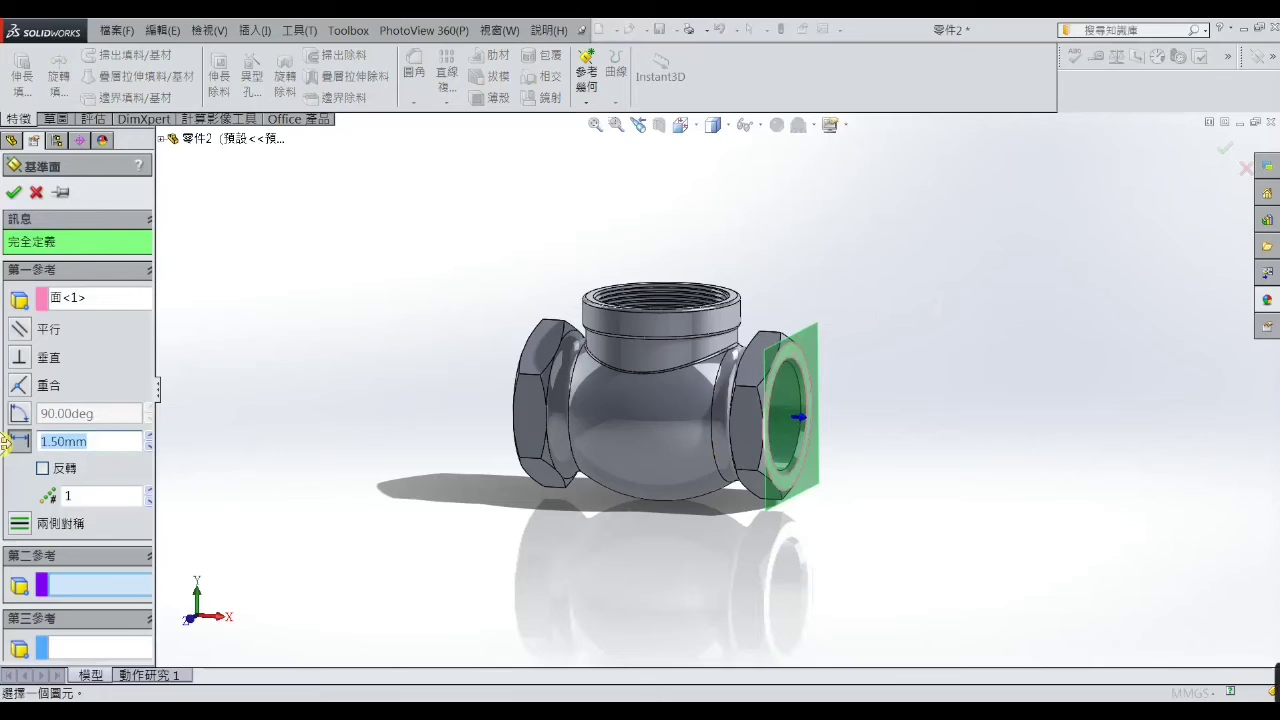
{"action": "type", "text": "2"}
{"action": "key", "text": "Return"}
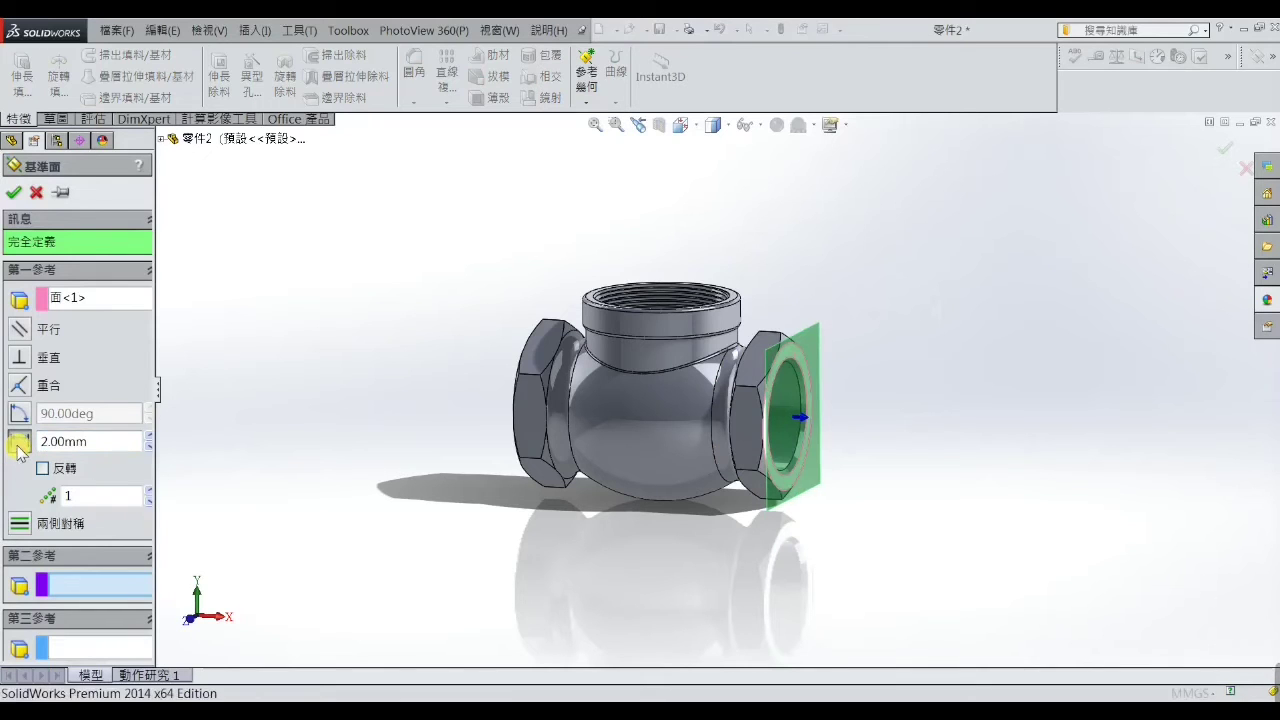
{"action": "left_click", "coordinate": [14, 192]}
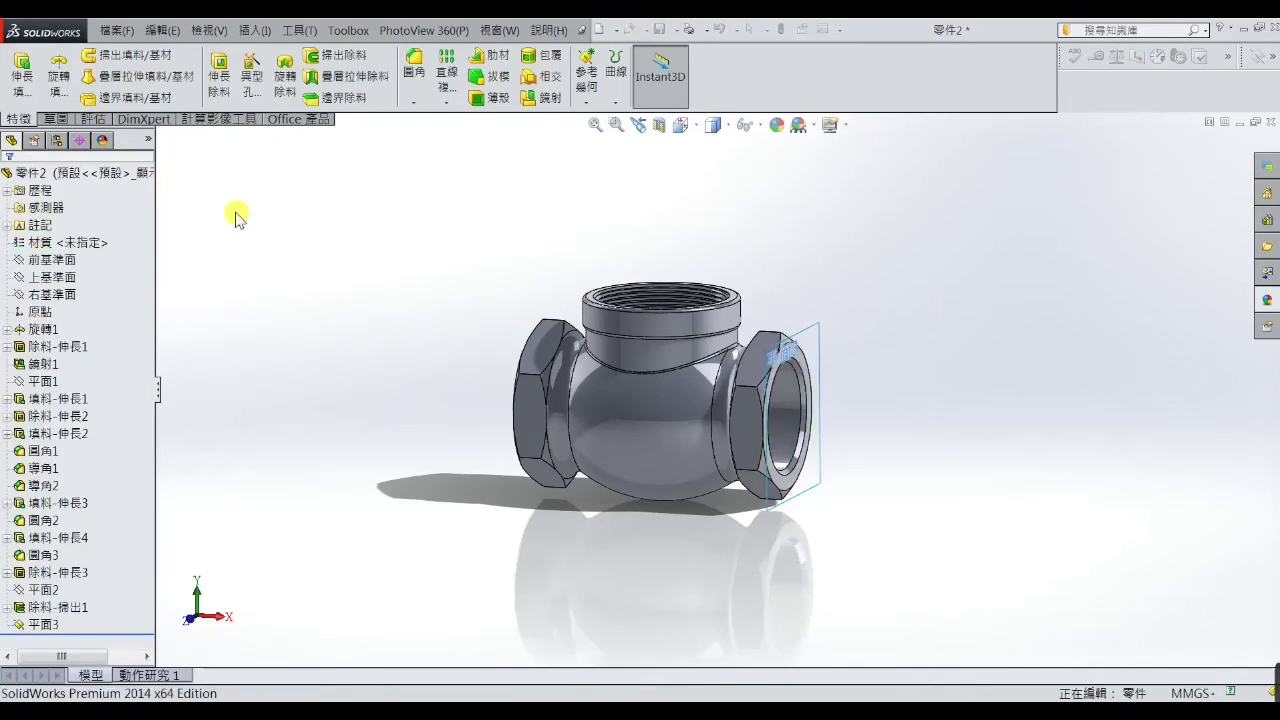
{"action": "left_click", "coordinate": [812, 350]}
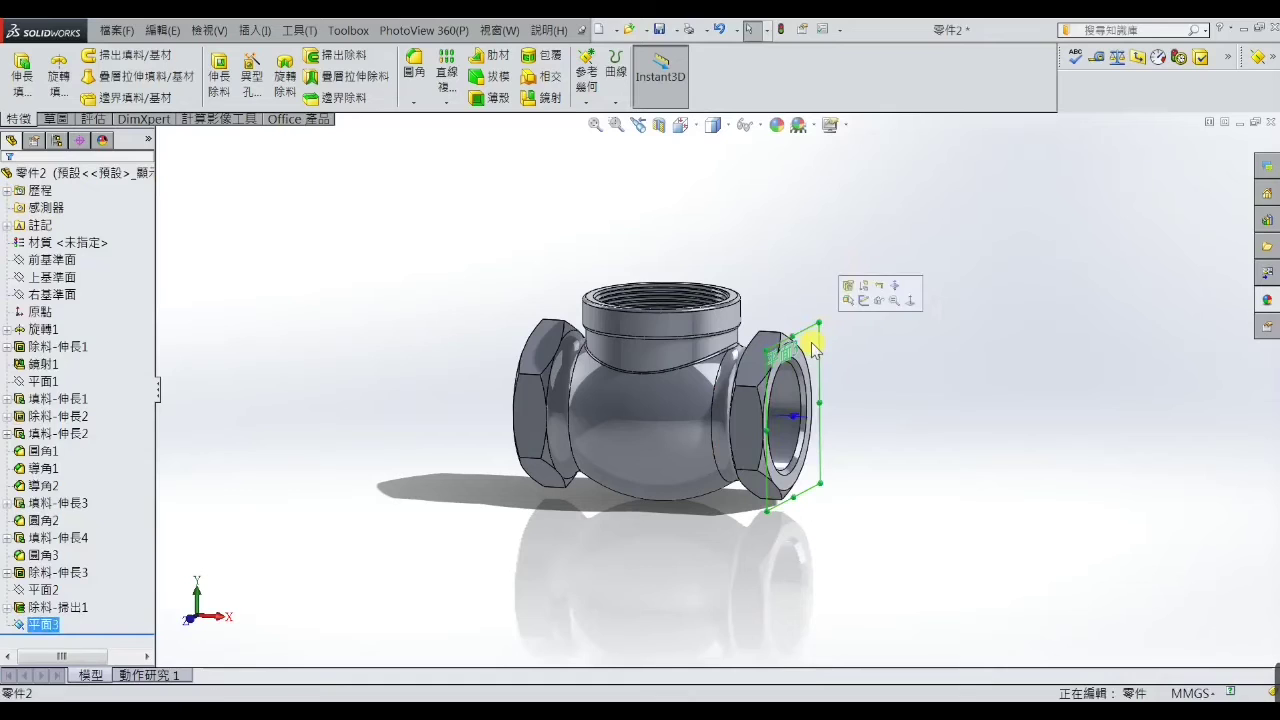
Sketch a Ø39 circle on 平面3 converted from the side opening's circular edge
{"action": "left_click", "coordinate": [866, 301]}
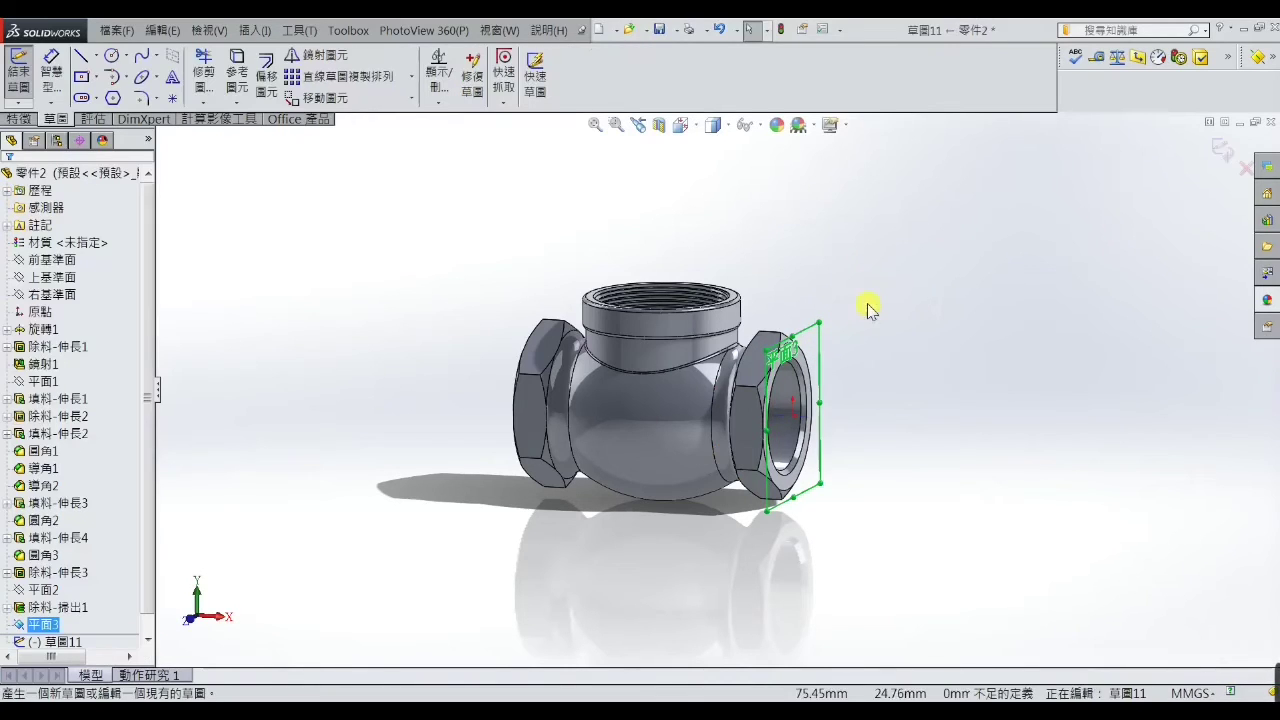
{"action": "left_click", "coordinate": [803, 375]}
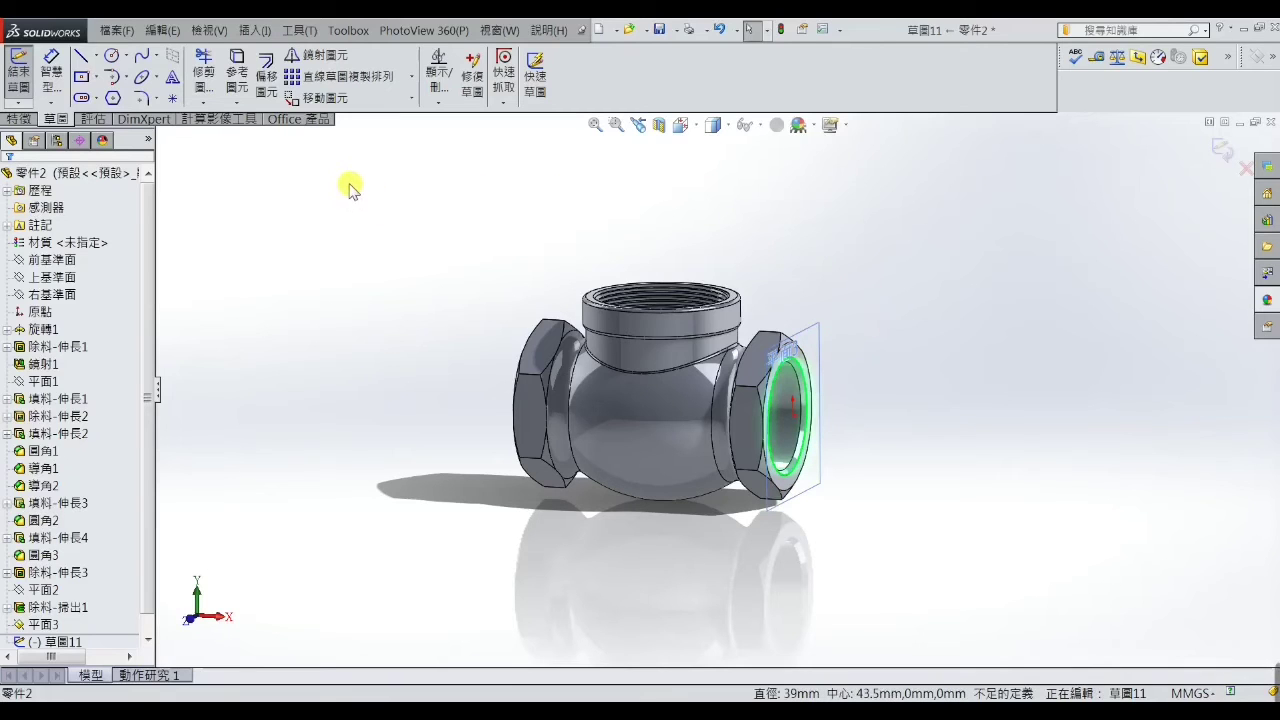
{"action": "left_click", "coordinate": [237, 72]}
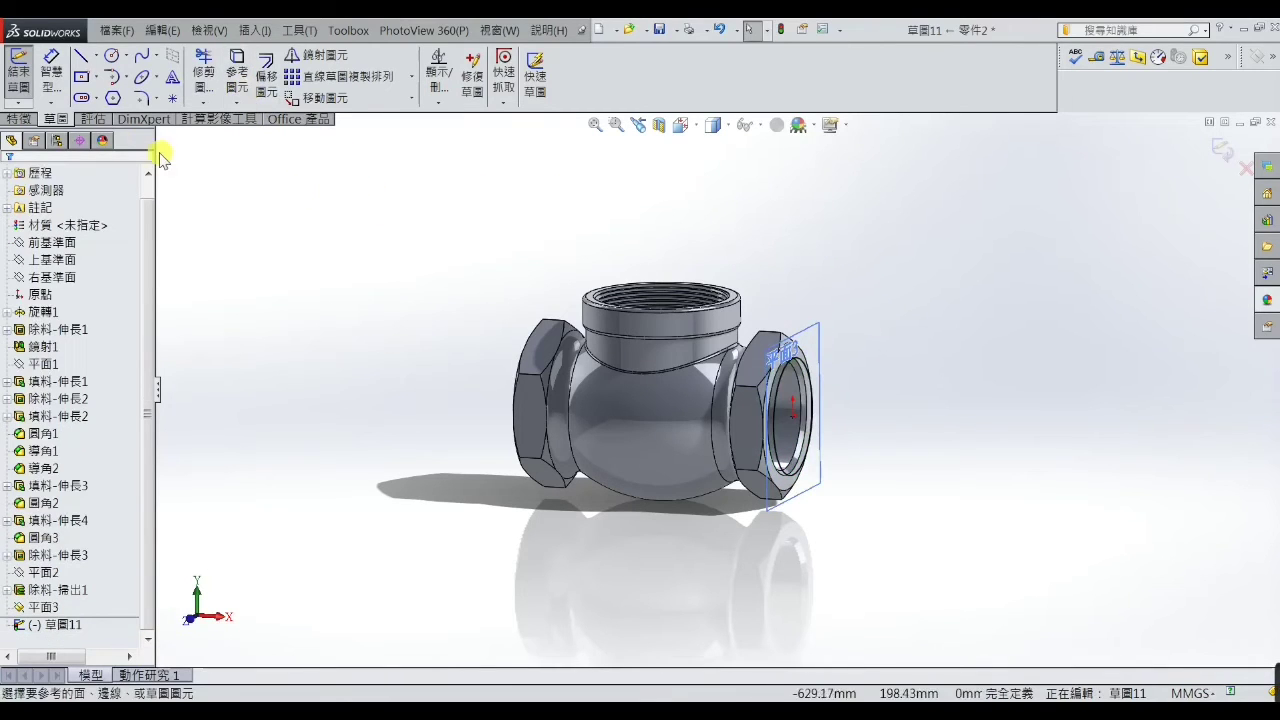
Preview a helix on the circle with 2.00 mm pitch and 8 revolutions
{"action": "left_click", "coordinate": [19, 118]}
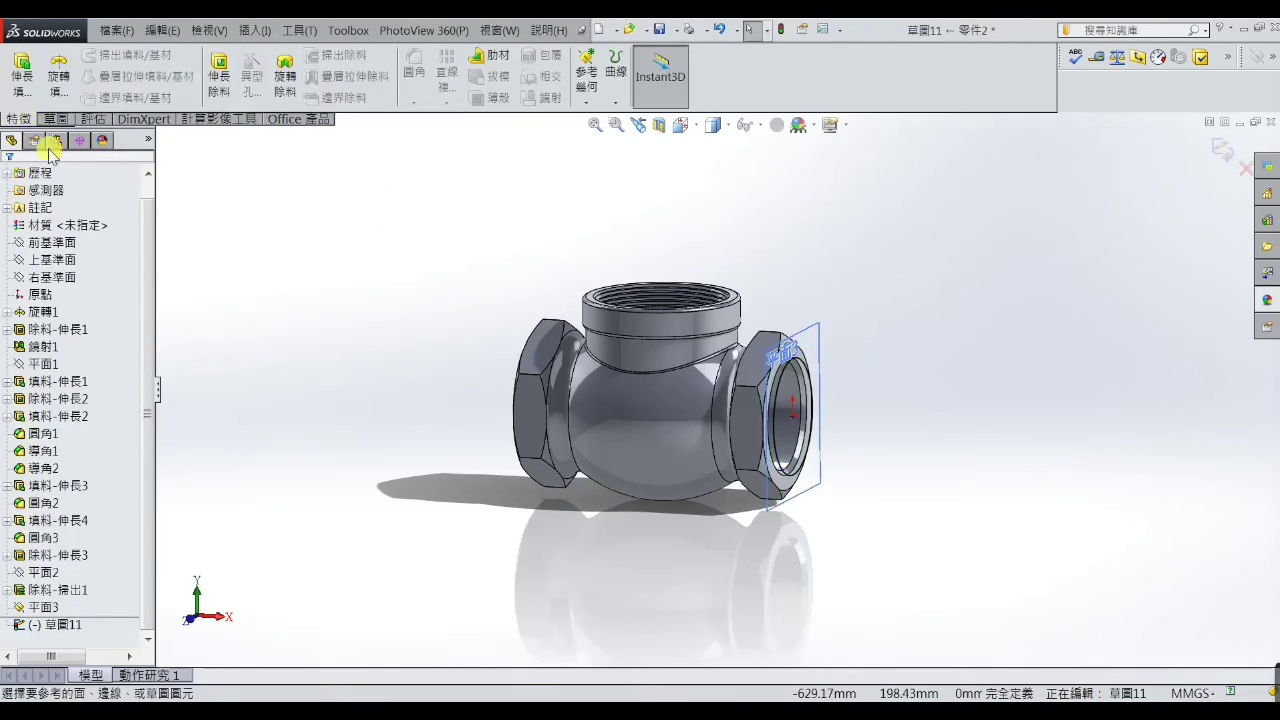
{"action": "left_click", "coordinate": [615, 100]}
{"action": "left_click", "coordinate": [630, 158]}
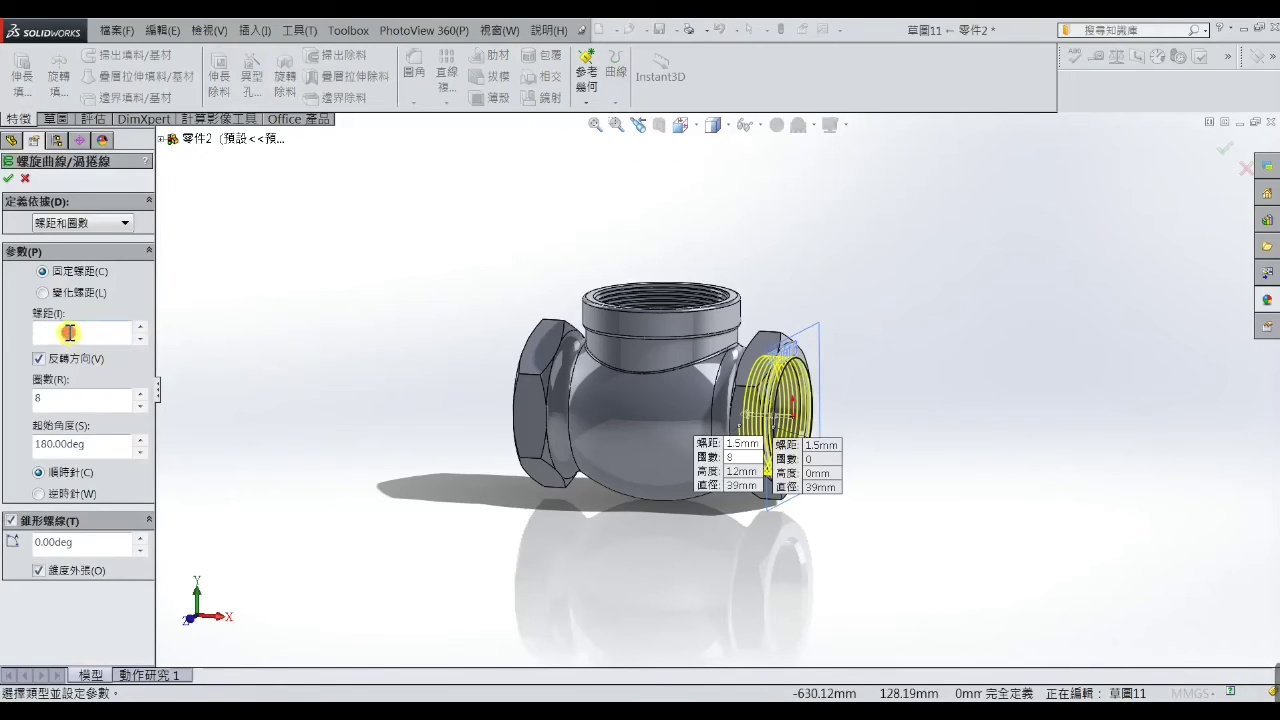
{"action": "left_click_drag", "start_coordinate": [69, 333], "coordinate": [25, 338]}
{"action": "type", "text": "2"}
{"action": "key", "text": "Return"}
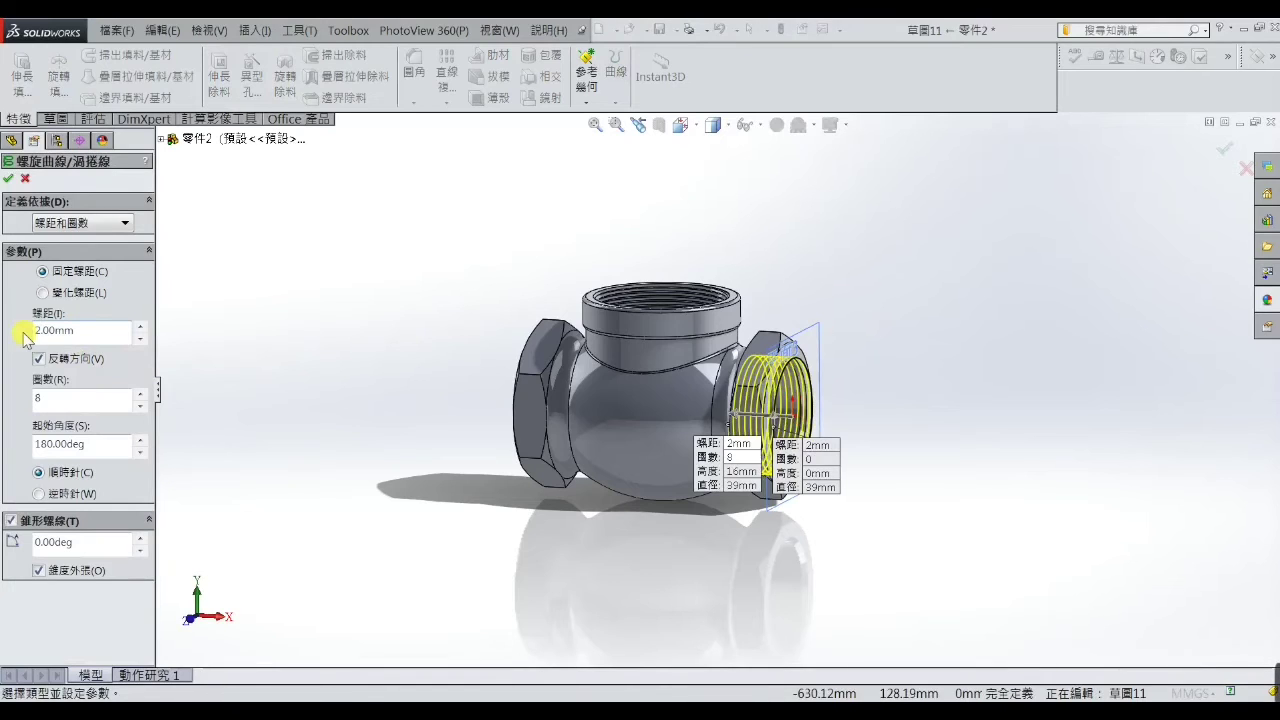
{"action": "middle_click_drag", "start_coordinate": [297, 364], "coordinate": [413, 403]}
{"action": "middle_click_drag", "start_coordinate": [431, 379], "coordinate": [417, 401]}
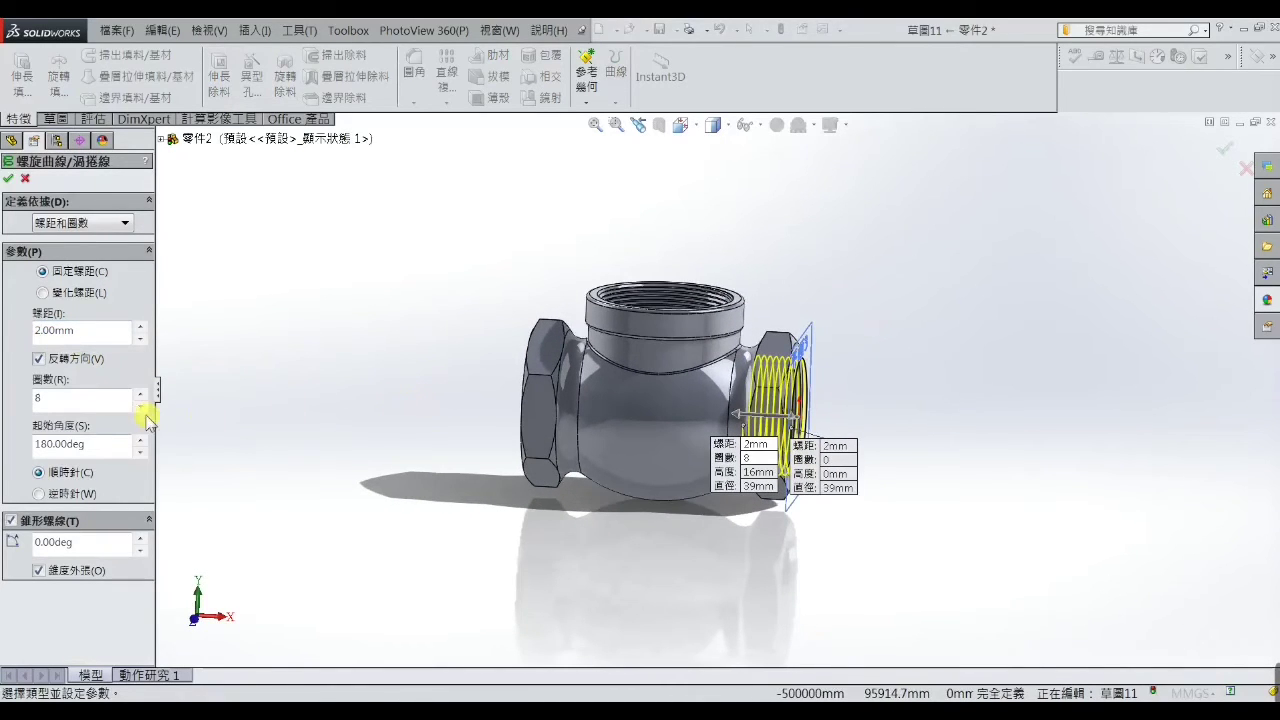
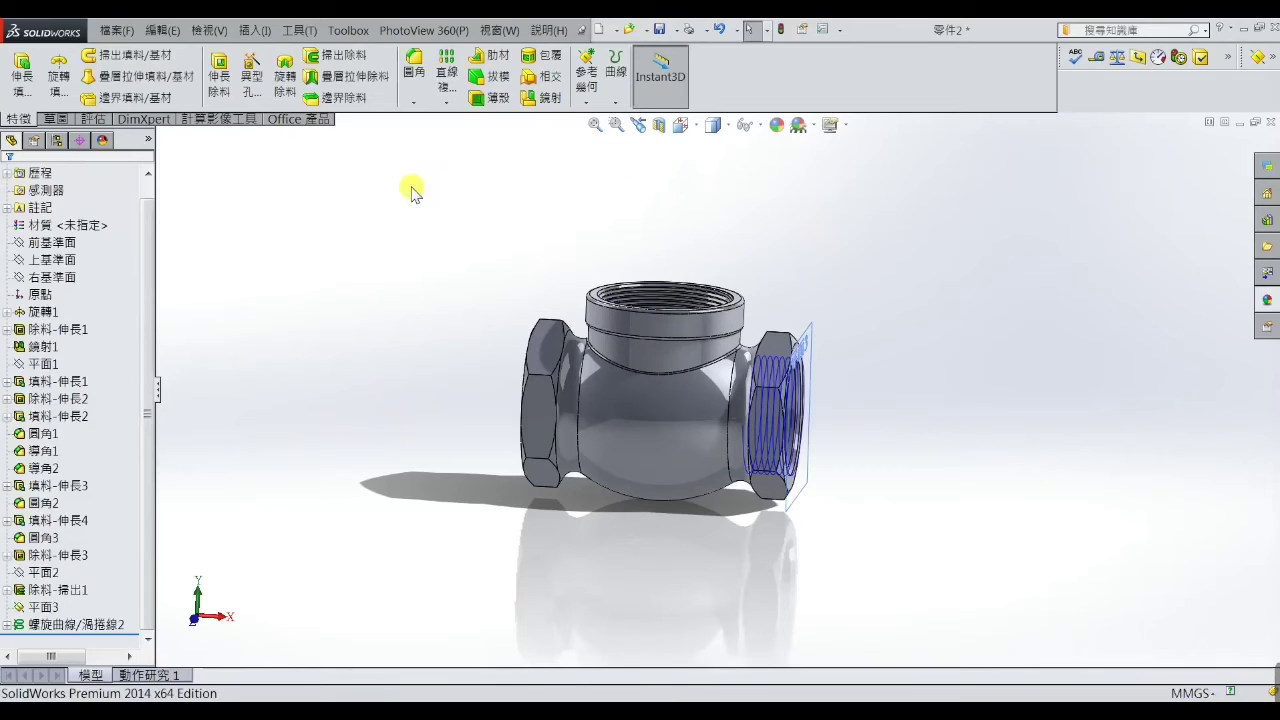
Start a new sketch on the Top Plane and look straight down from the Top view
{"action": "left_click", "coordinate": [65, 259]}
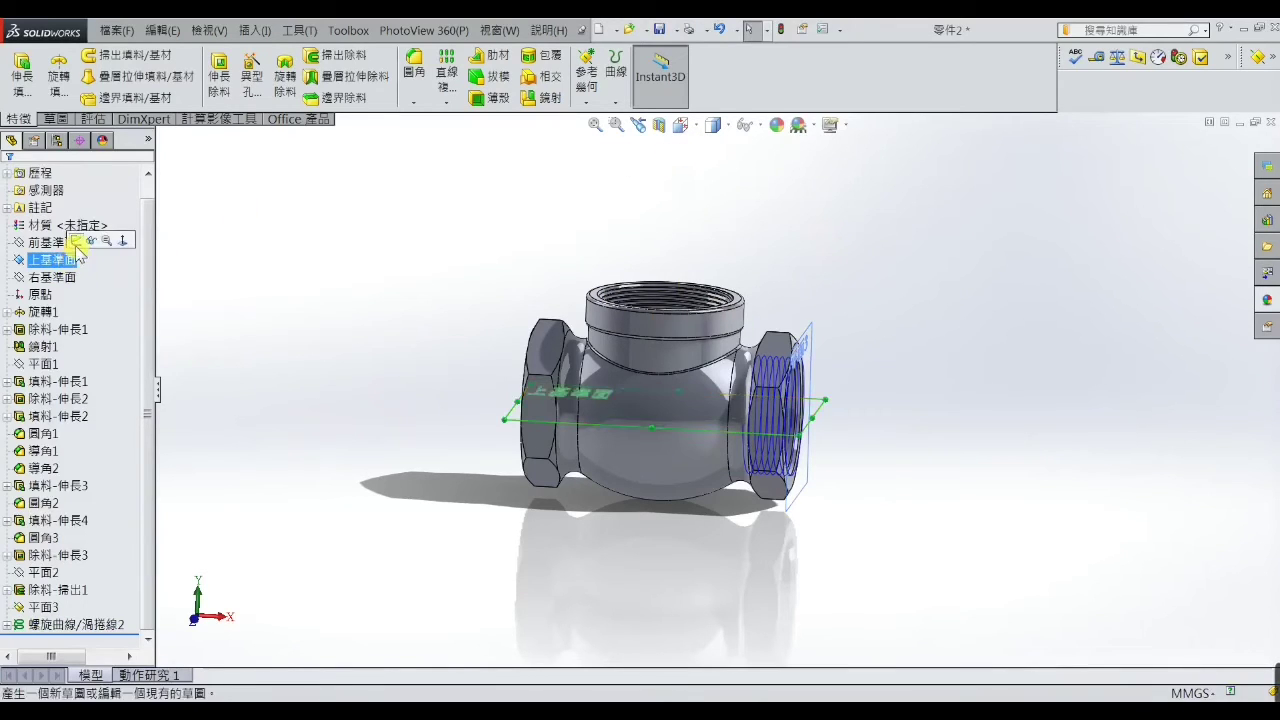
{"action": "left_click", "coordinate": [78, 250]}
{"action": "key", "text": "Escape"}
{"action": "key", "text": "f"}
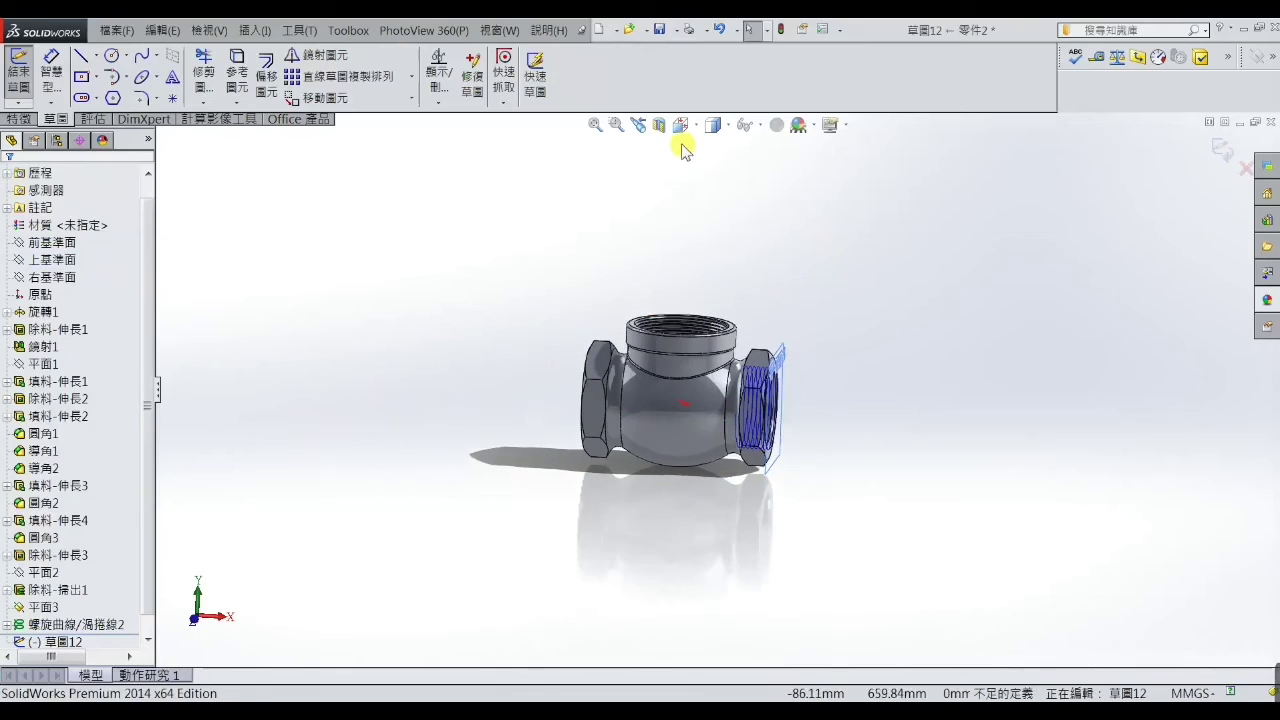
{"action": "left_click", "coordinate": [689, 128]}
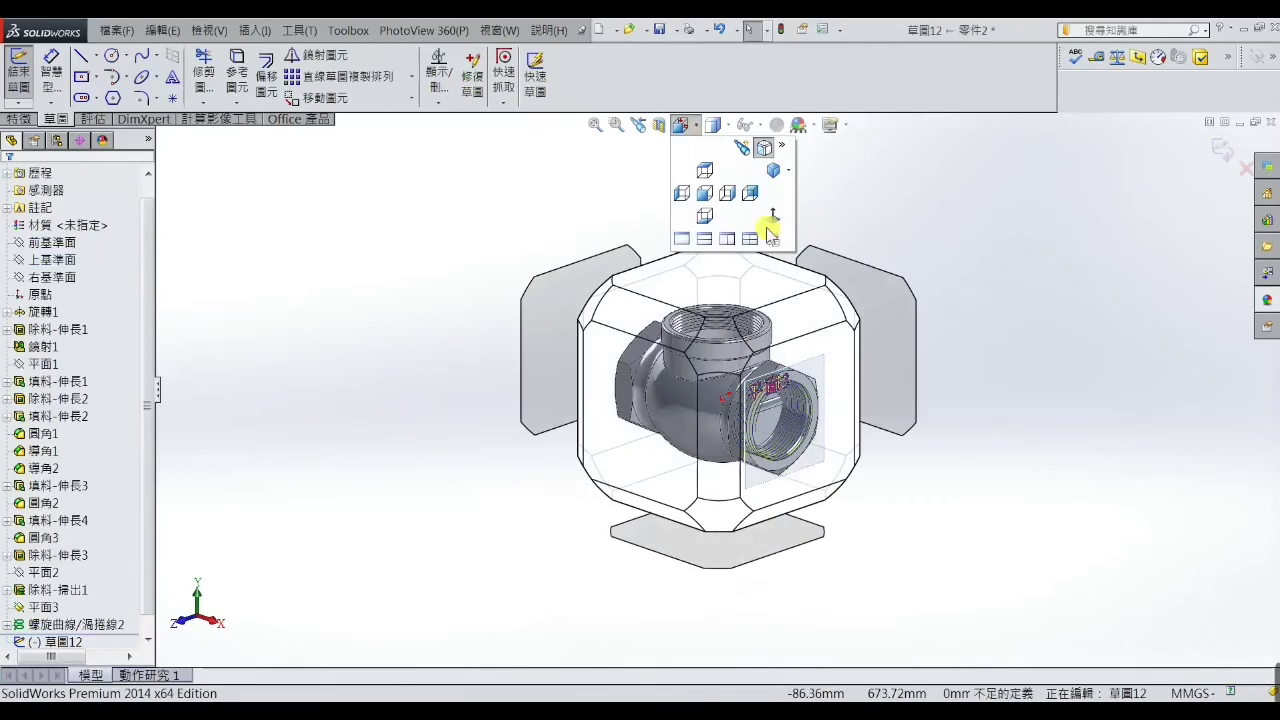
{"action": "left_click", "coordinate": [774, 226]}
{"action": "scroll", "coordinate": [1140, 285], "scroll_direction": "down", "scroll_amount": 2}
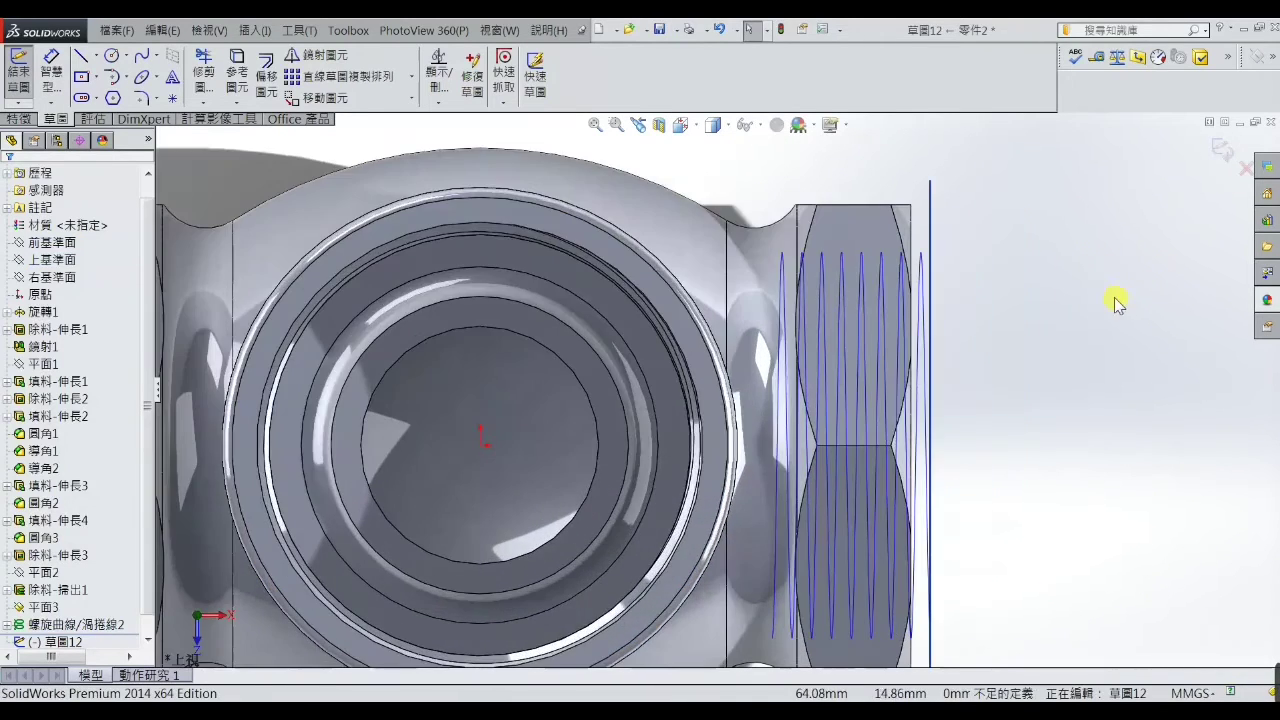
{"action": "scroll", "coordinate": [1020, 542], "scroll_direction": "up", "scroll_amount": 2}
{"action": "scroll", "coordinate": [896, 562], "scroll_direction": "down", "scroll_amount": 3}
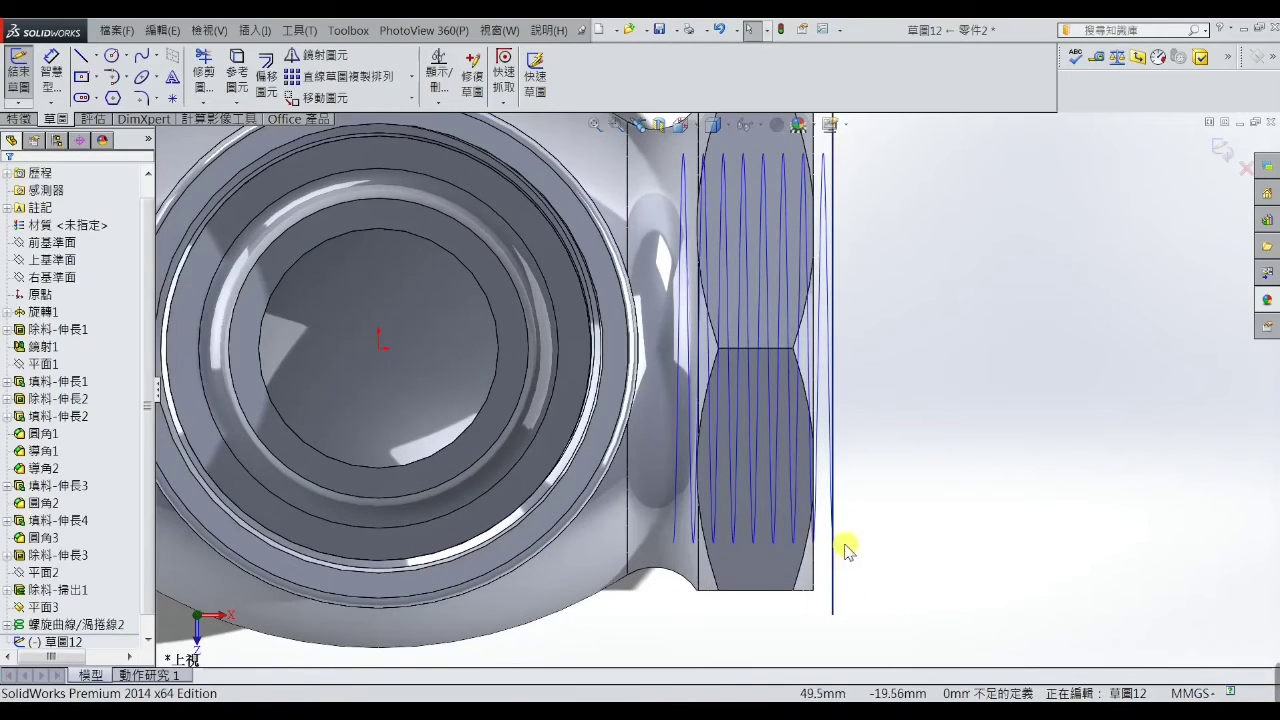
{"action": "scroll", "coordinate": [942, 540], "scroll_direction": "up", "scroll_amount": 2}
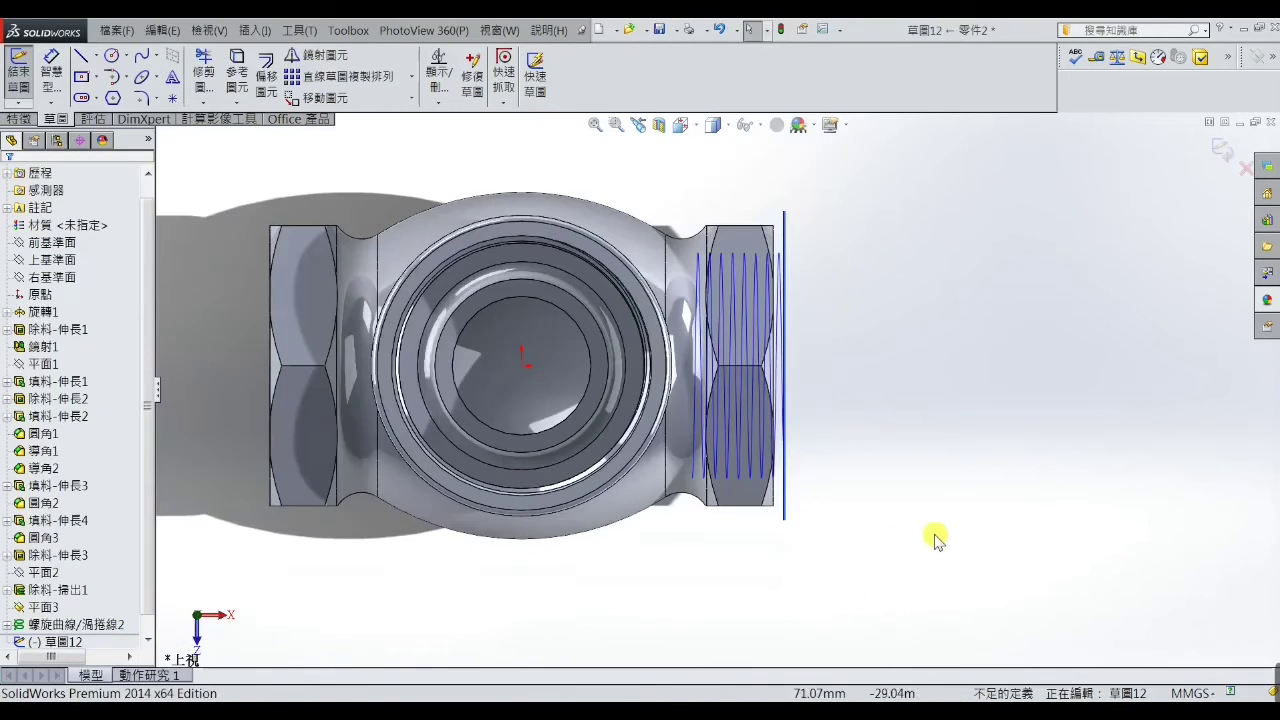
Draw a three-sided polygon, an inverted triangle, beside the helix
{"action": "left_click", "coordinate": [110, 100]}
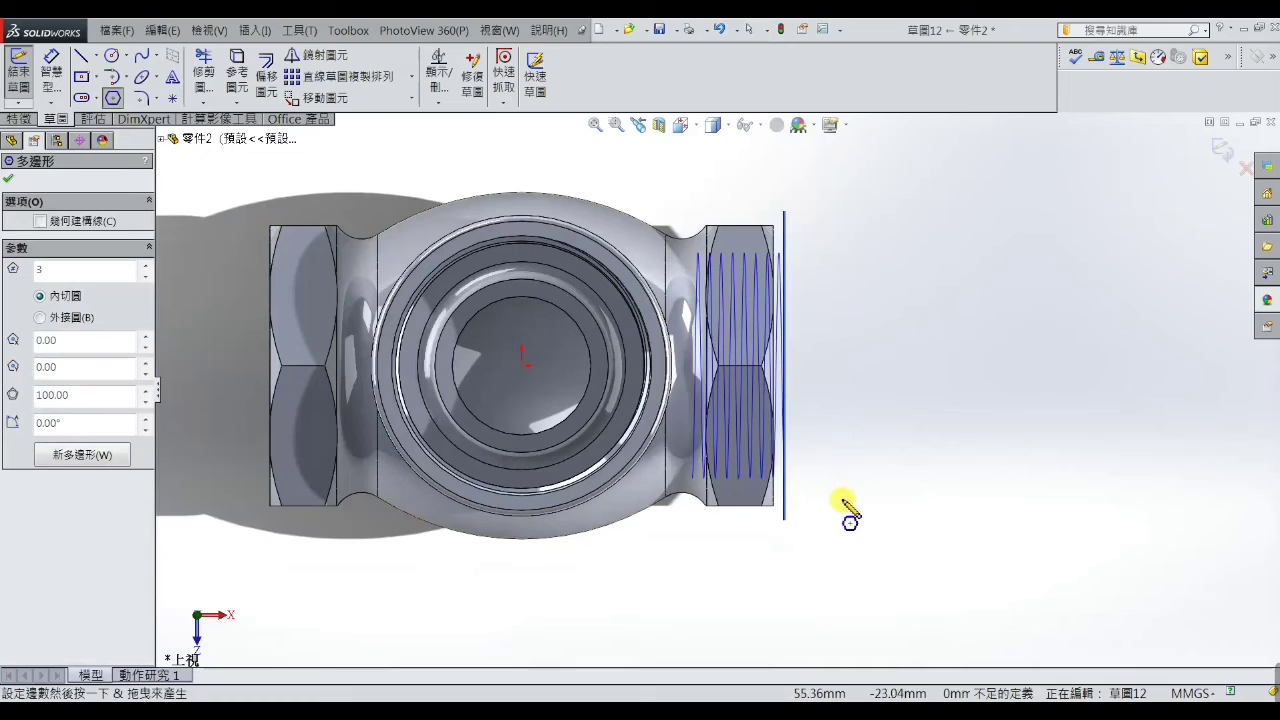
{"action": "left_click", "coordinate": [861, 485]}
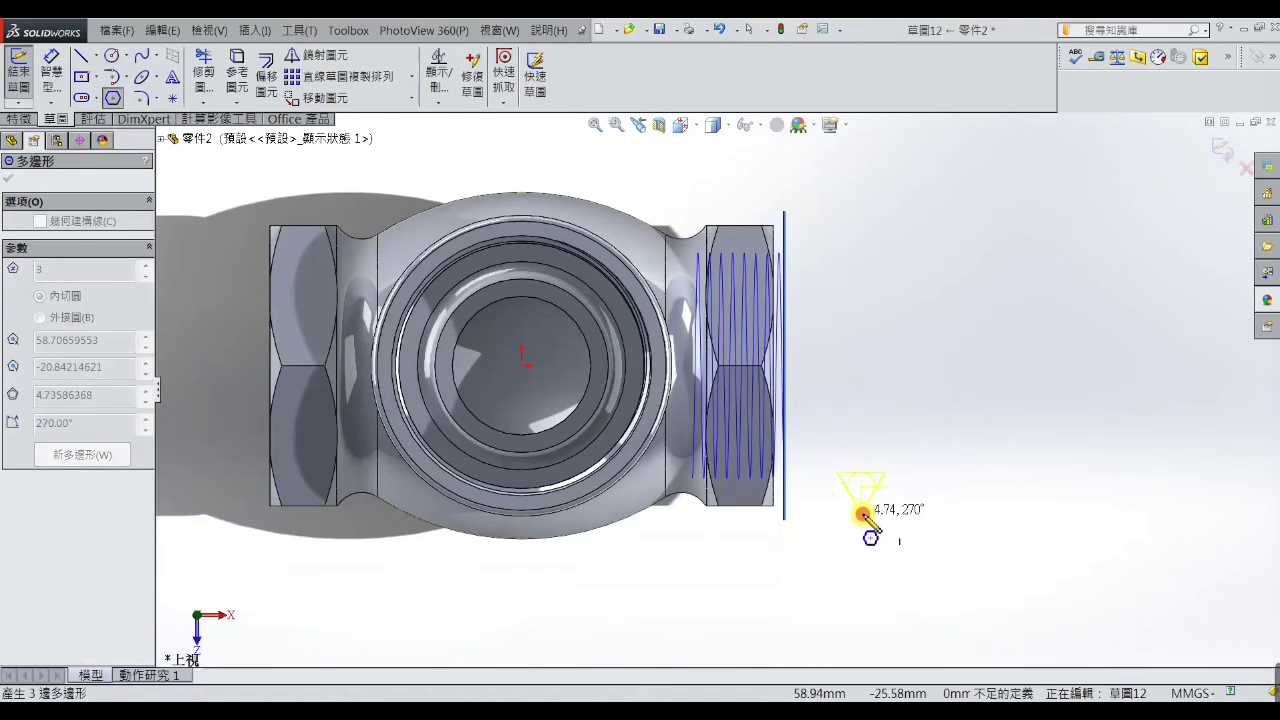
{"action": "left_click", "coordinate": [863, 514]}
{"action": "right_click", "coordinate": [859, 514]}
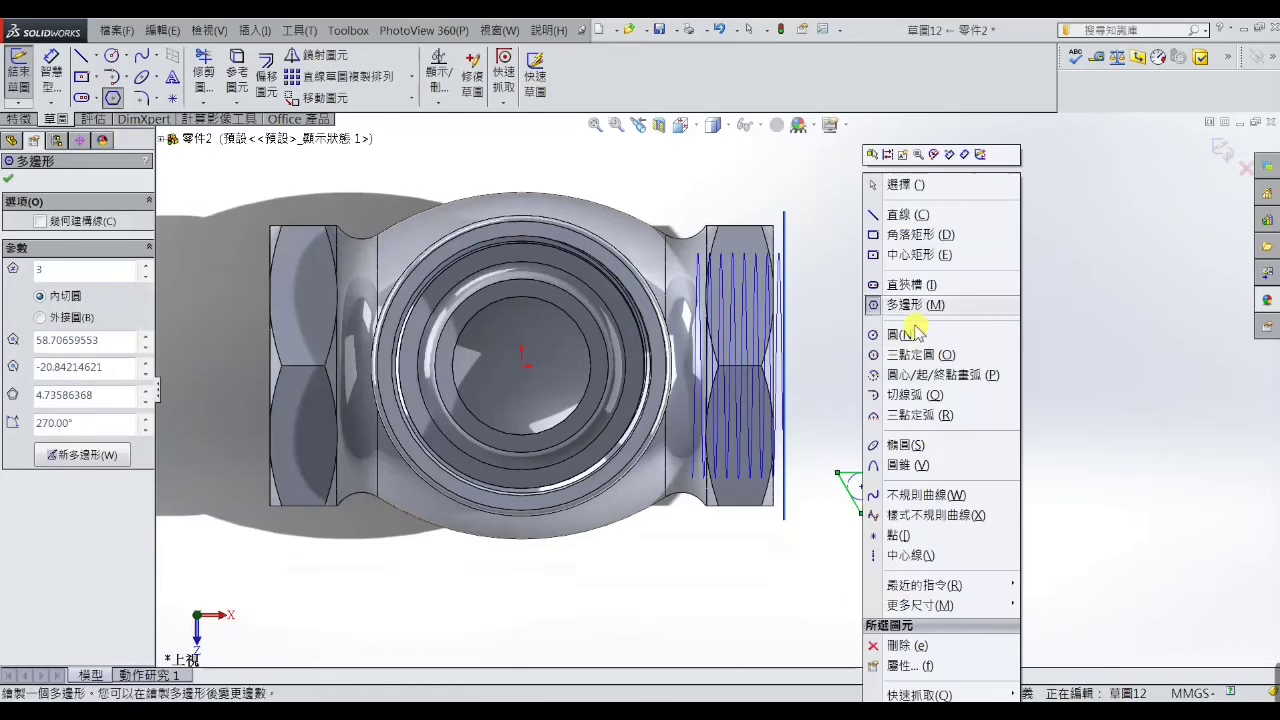
{"action": "left_click", "coordinate": [902, 188]}
{"action": "scroll", "coordinate": [870, 490], "scroll_direction": "down", "scroll_amount": 3}
Fix the triangle's top edge and convert it to construction geometry
{"action": "left_click", "coordinate": [857, 447]}
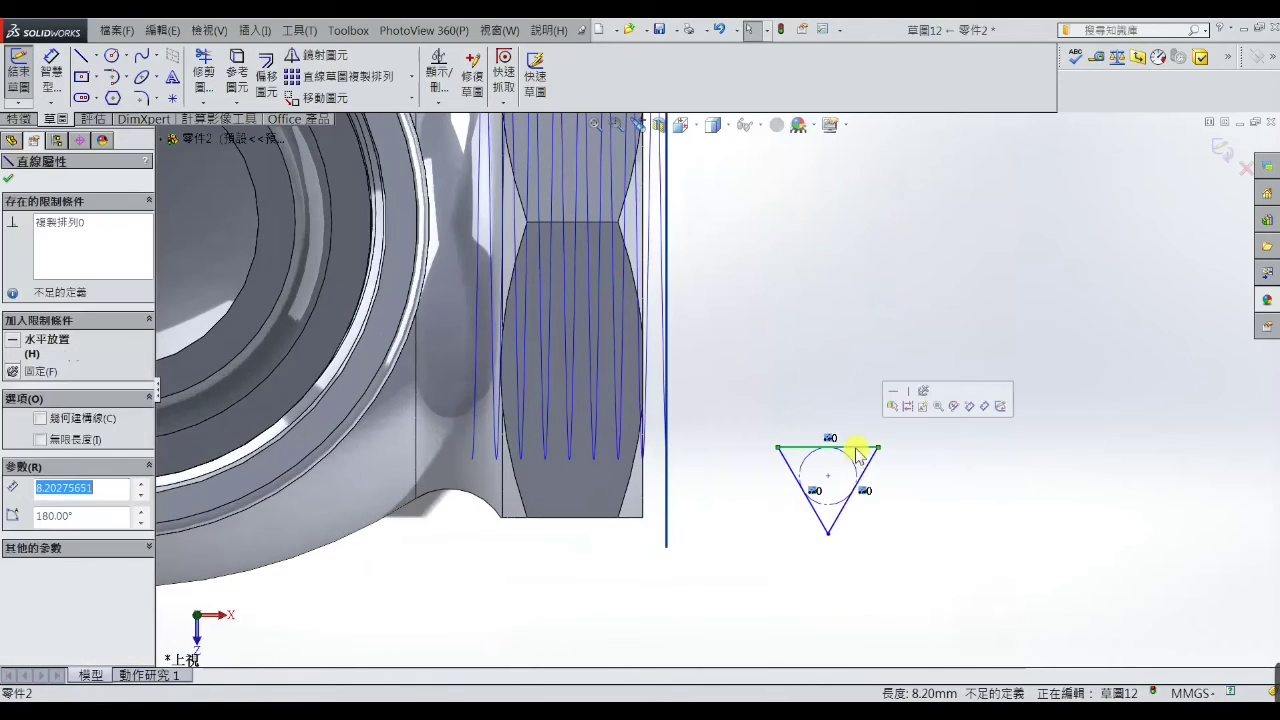
{"action": "left_click", "coordinate": [40, 371]}
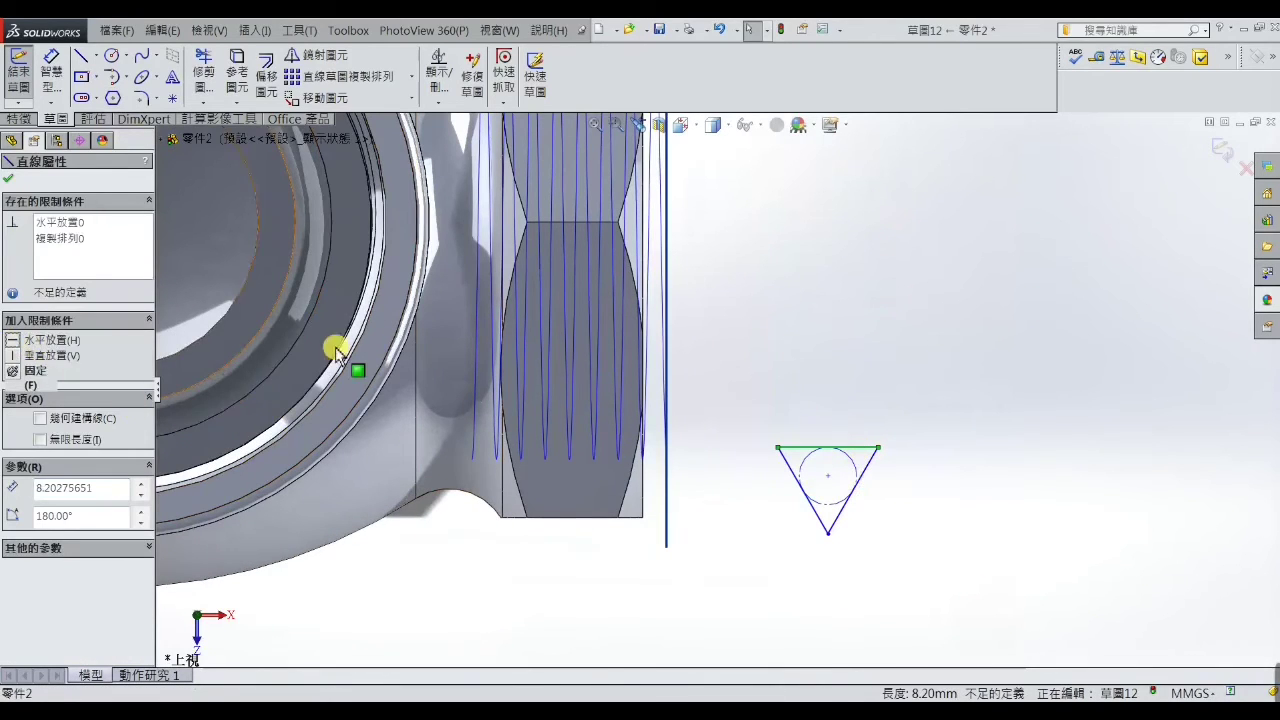
{"action": "key", "text": "Escape"}
{"action": "left_click", "coordinate": [864, 448]}
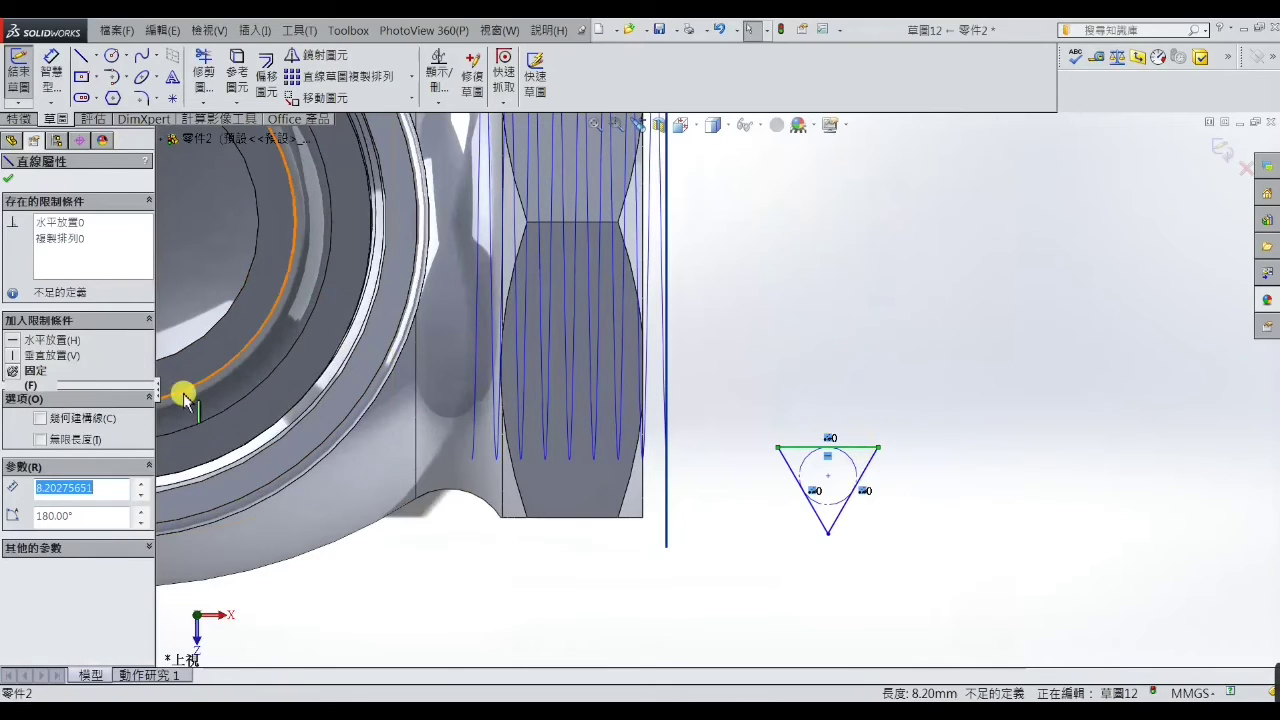
{"action": "left_click", "coordinate": [41, 419]}
{"action": "key", "text": "Escape"}
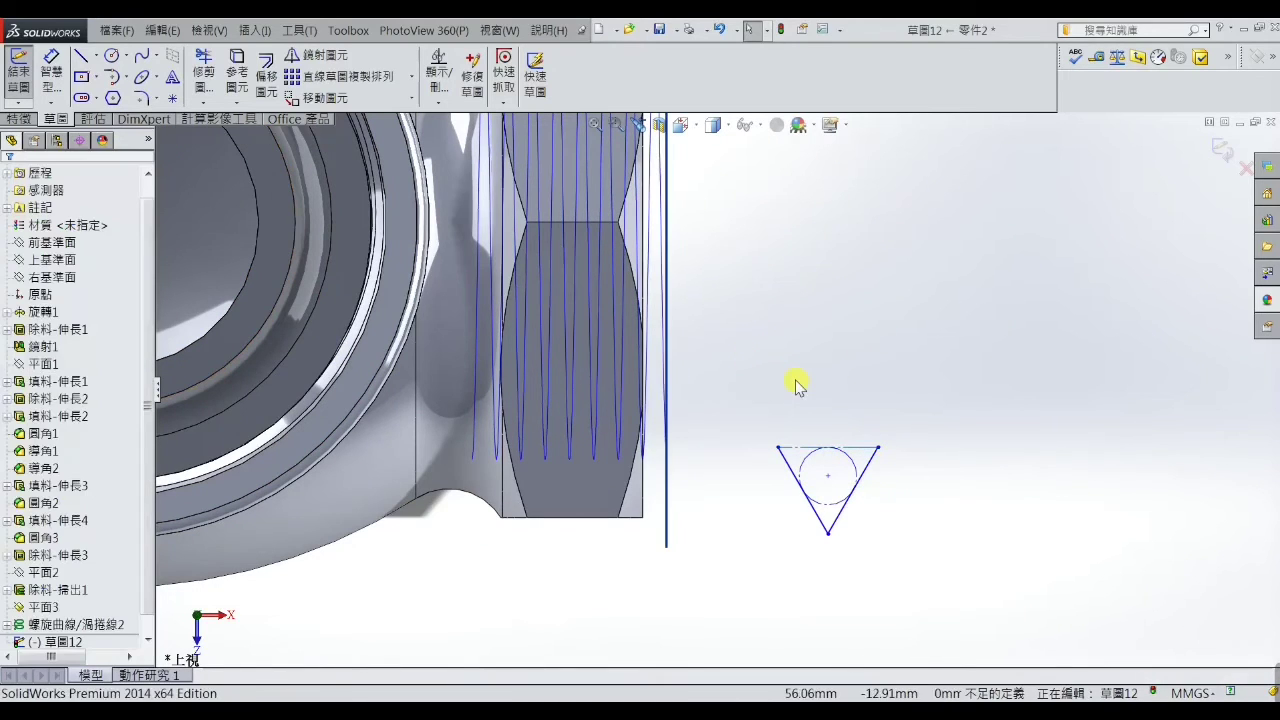
Dimension the triangle's top edge to 2 mm
{"action": "left_click", "coordinate": [51, 75]}
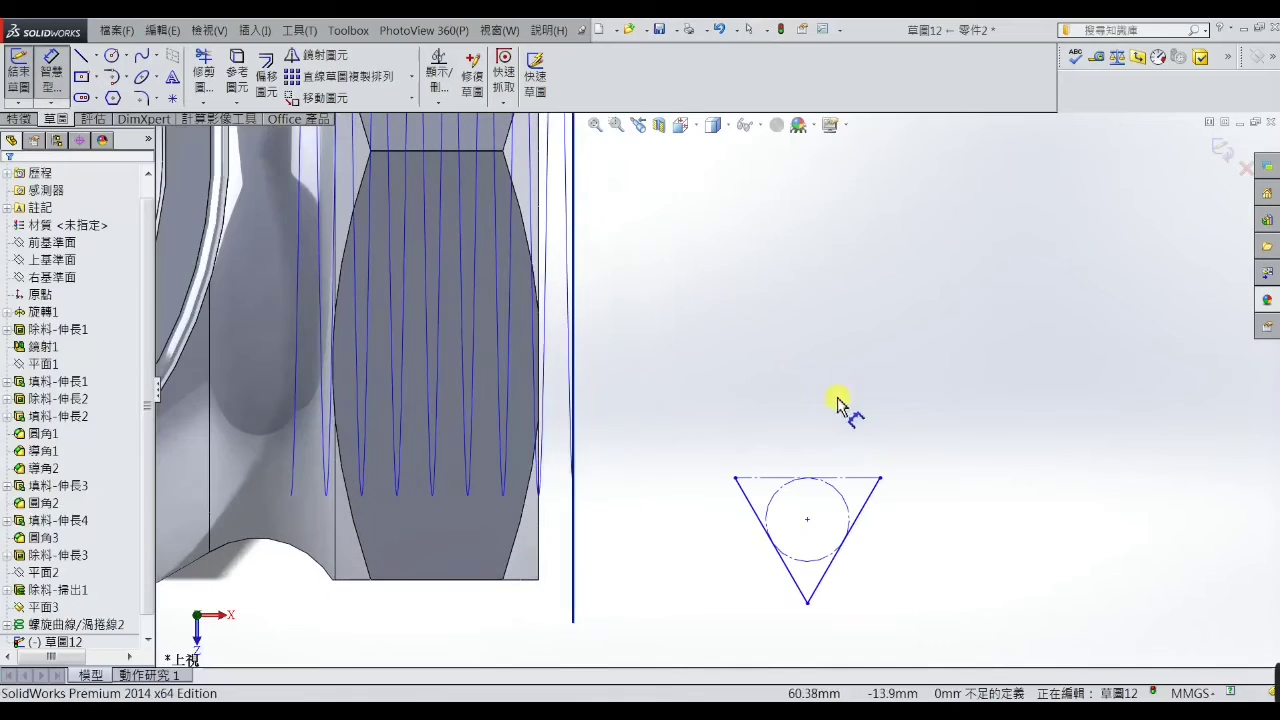
{"action": "scroll", "coordinate": [865, 385], "scroll_direction": "down", "scroll_amount": 2}
{"action": "left_click", "coordinate": [840, 488]}
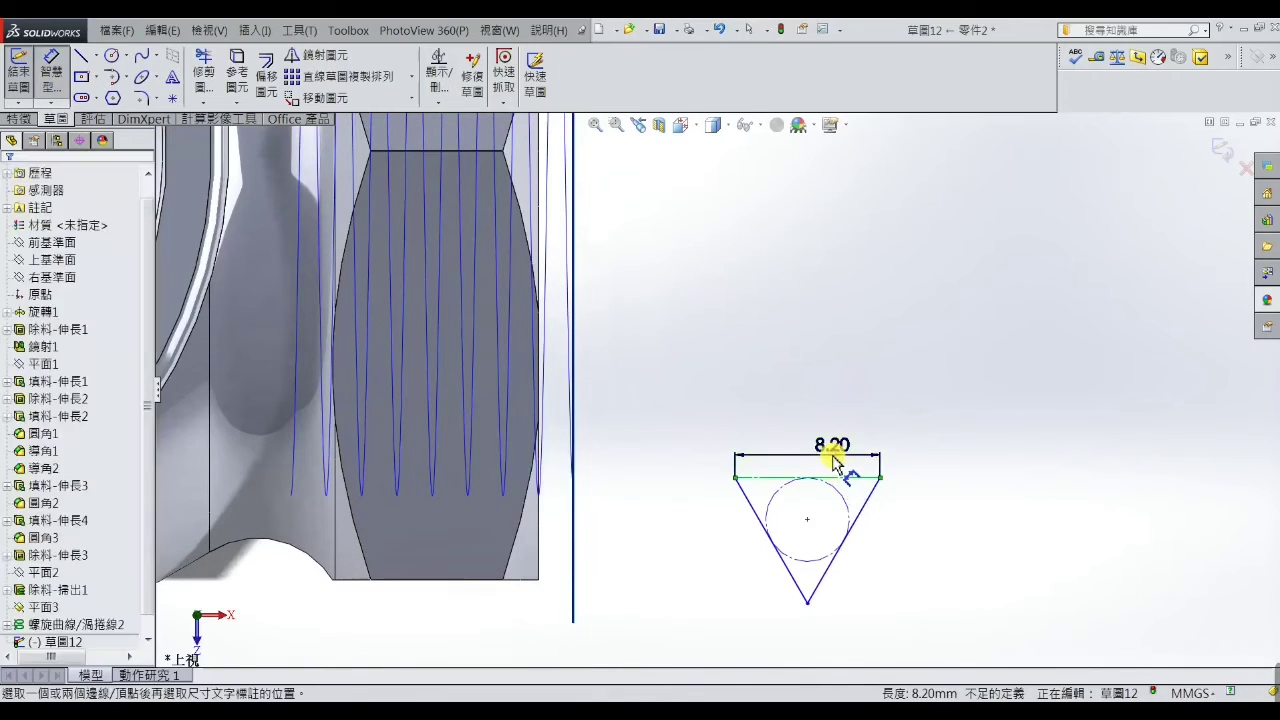
{"action": "left_click", "coordinate": [838, 452]}
{"action": "type", "text": "2"}
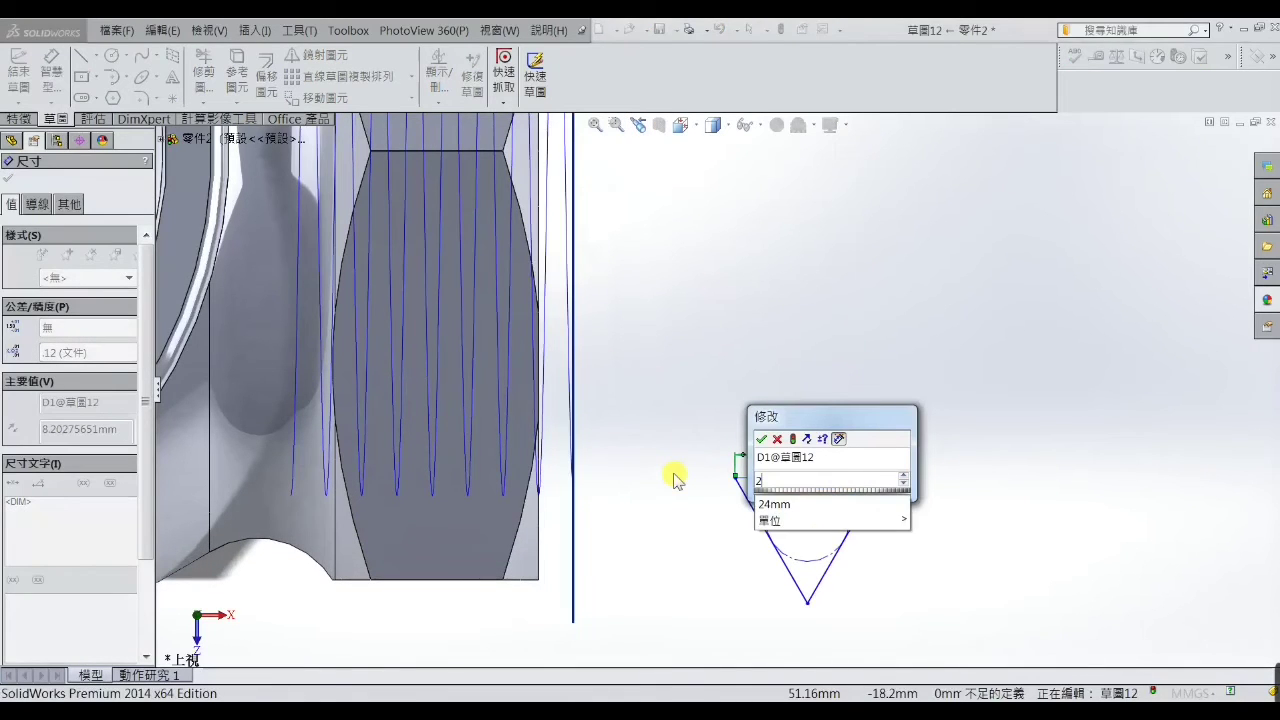
{"action": "key", "text": "Return"}
{"action": "scroll", "coordinate": [851, 505], "scroll_direction": "down", "scroll_amount": 2}
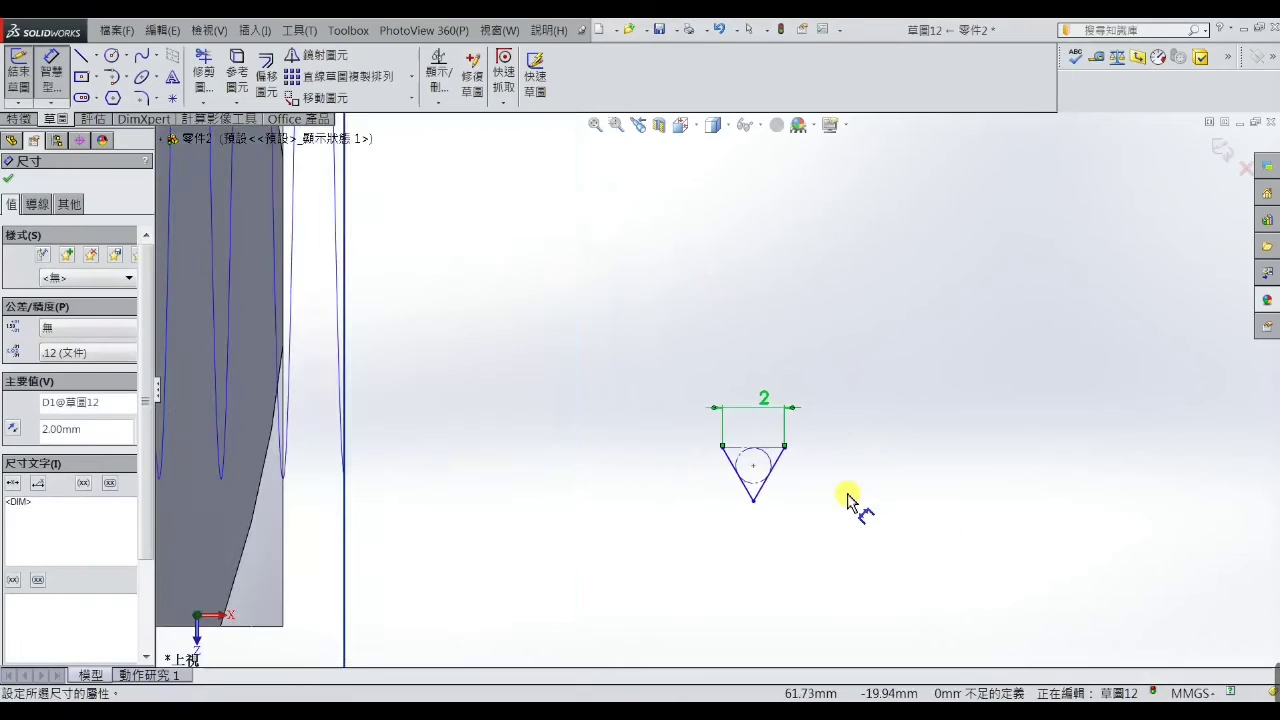
{"action": "left_click", "coordinate": [868, 452]}
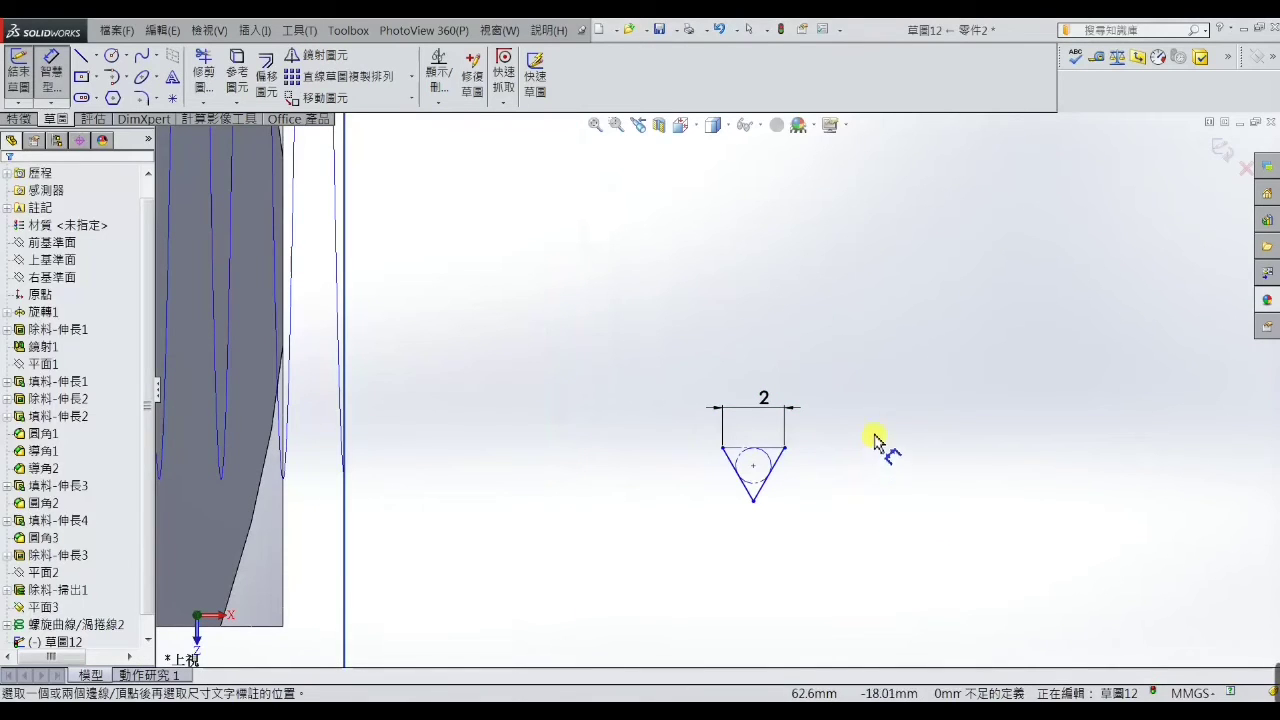
Draw a three-point arc bulging upward across the triangle's top edge
{"action": "right_click", "coordinate": [875, 440]}
{"action": "left_click", "coordinate": [874, 194]}
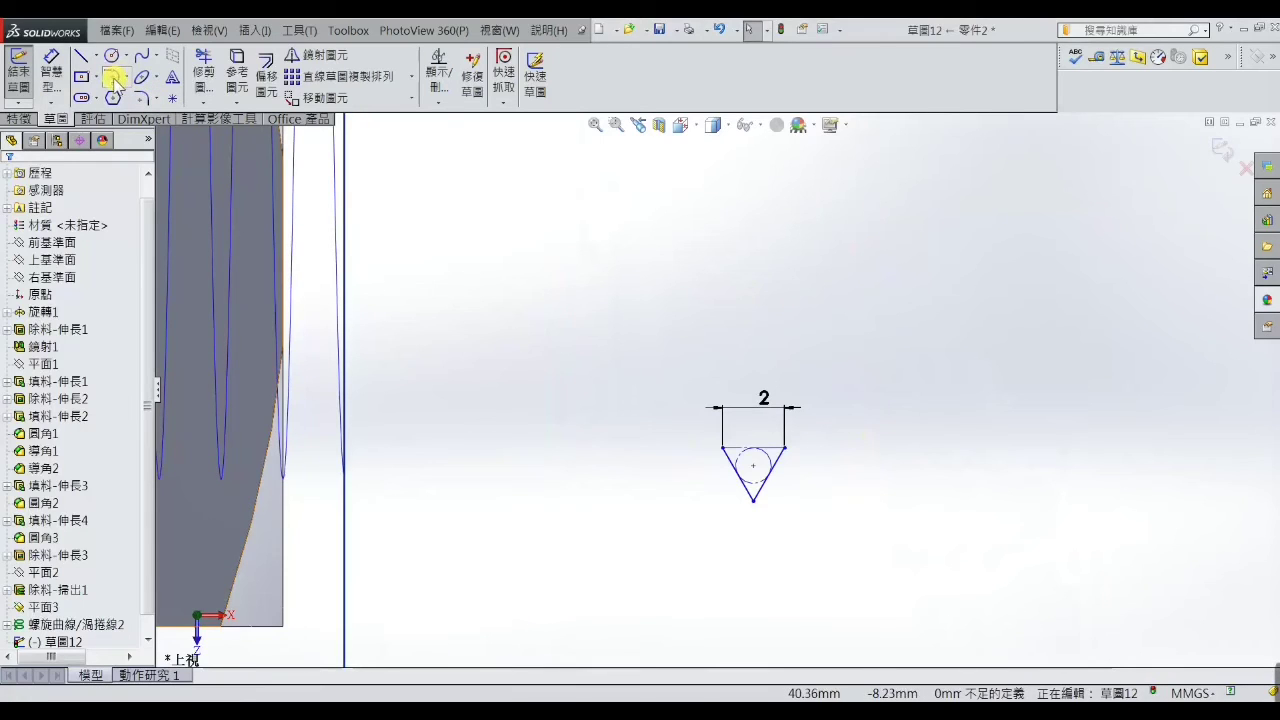
{"action": "left_click", "coordinate": [122, 78]}
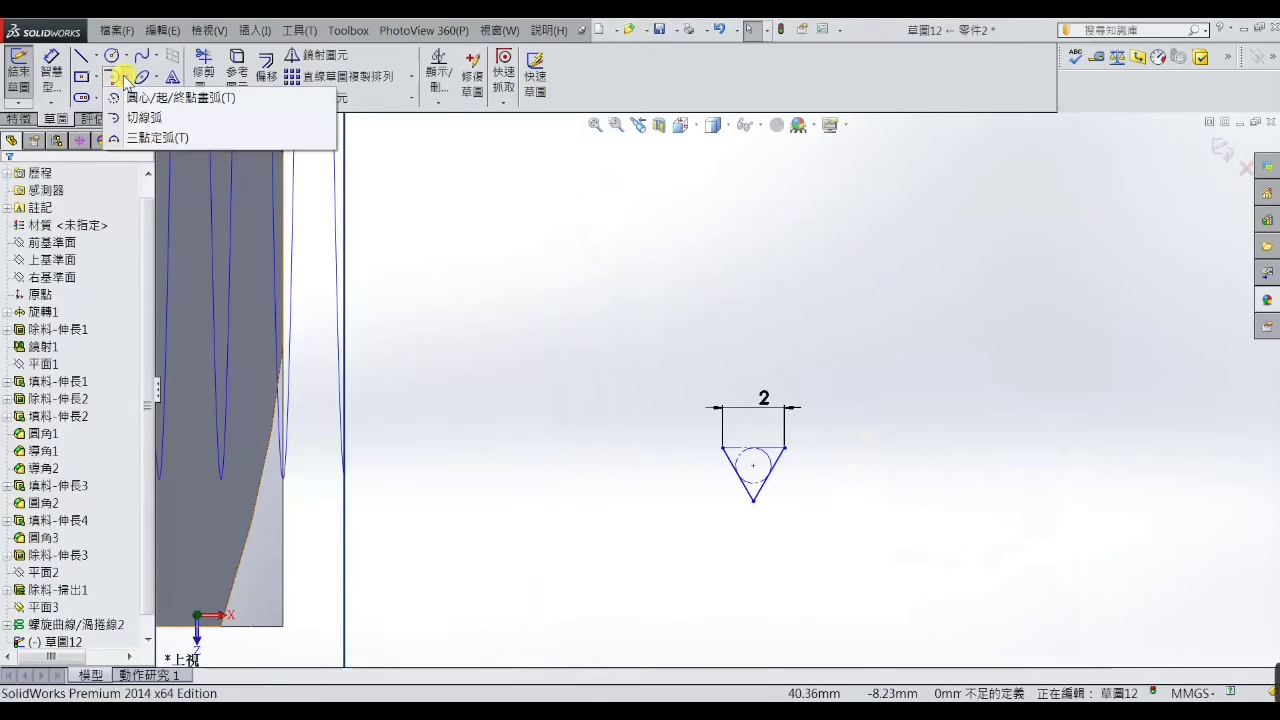
{"action": "left_click", "coordinate": [120, 138]}
{"action": "scroll", "coordinate": [690, 390], "scroll_direction": "down", "scroll_amount": 3}
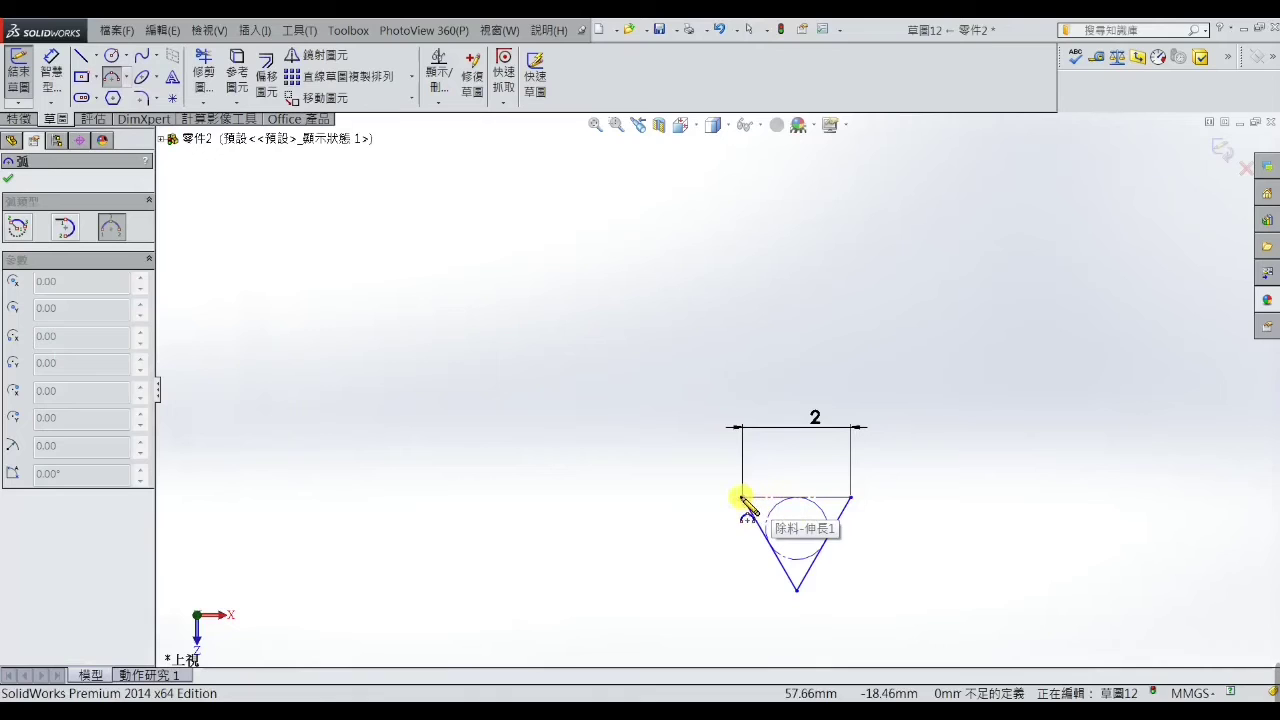
{"action": "left_click", "coordinate": [742, 497]}
{"action": "left_click", "coordinate": [851, 497]}
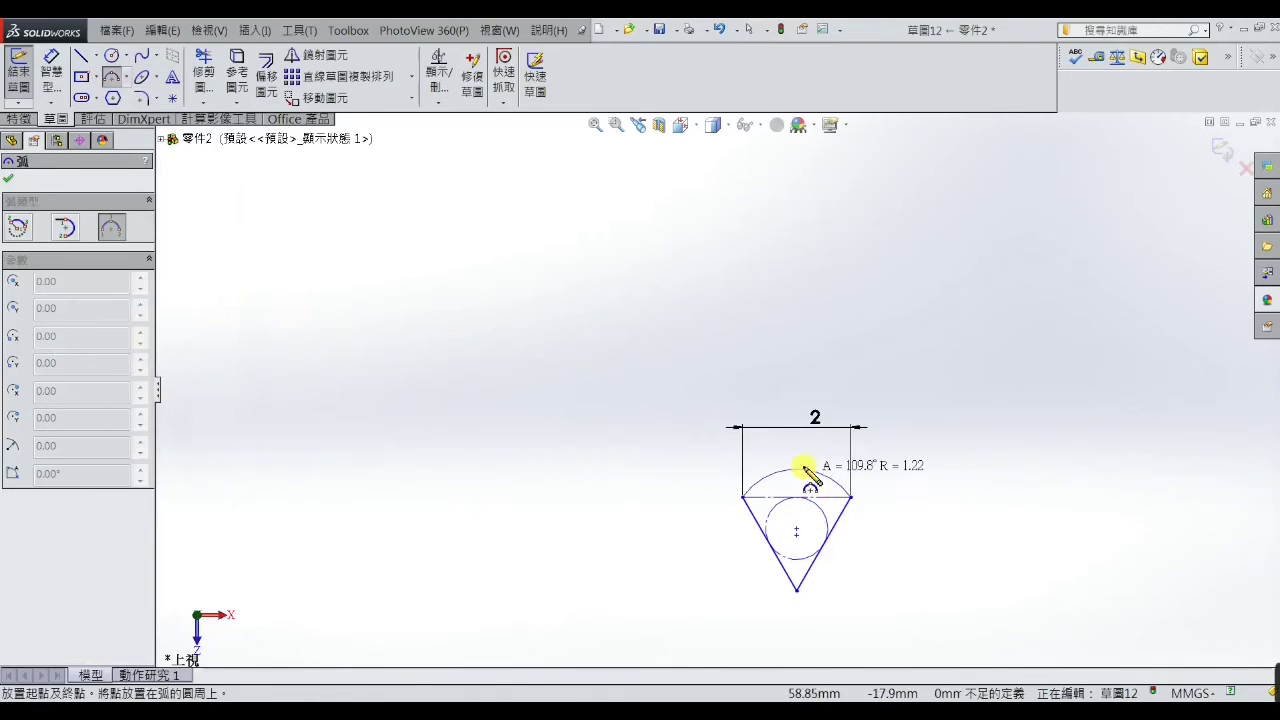
{"action": "left_click", "coordinate": [800, 449]}
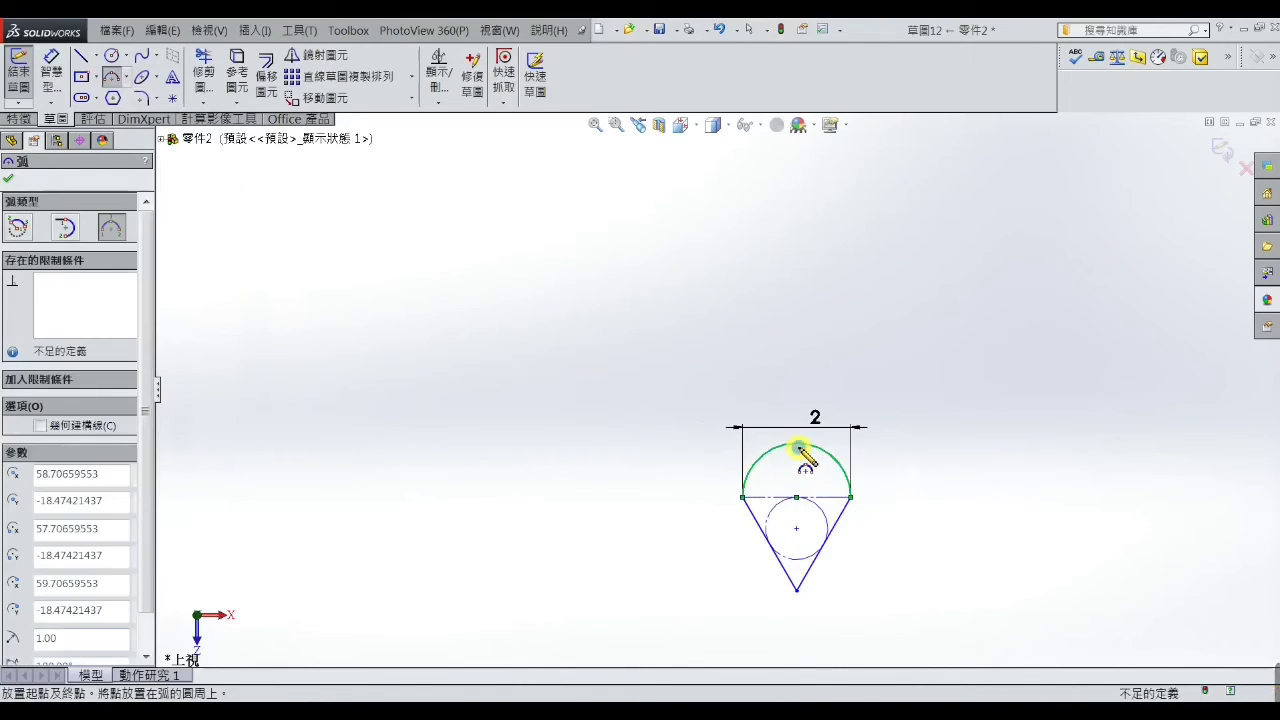
{"action": "left_click", "coordinate": [800, 450]}
{"action": "right_click", "coordinate": [800, 450]}
{"action": "left_click", "coordinate": [812, 180]}
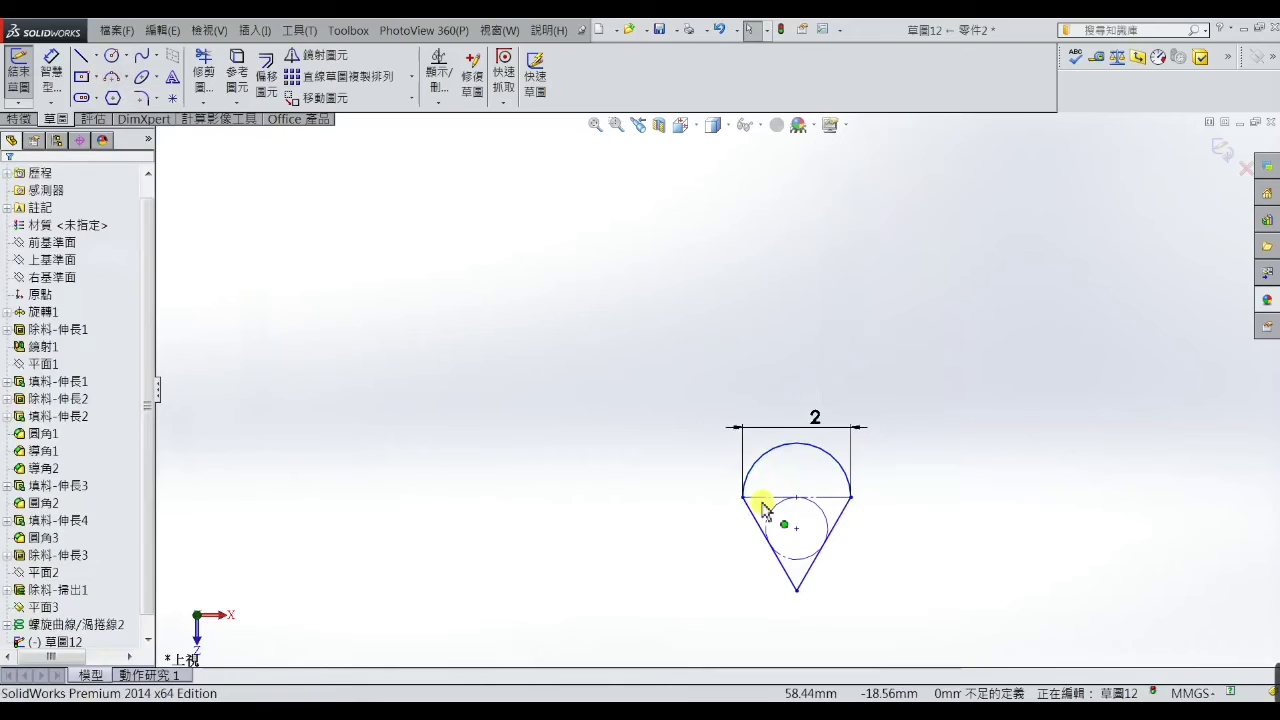
{"action": "scroll", "coordinate": [790, 500], "scroll_direction": "down", "scroll_amount": 2}
Add a Midpoint relation placing the arc's centre on the construction top edge
{"action": "left_click", "coordinate": [785, 477]}
{"action": "left_click", "coordinate": [820, 477], "text": "ctrl"}
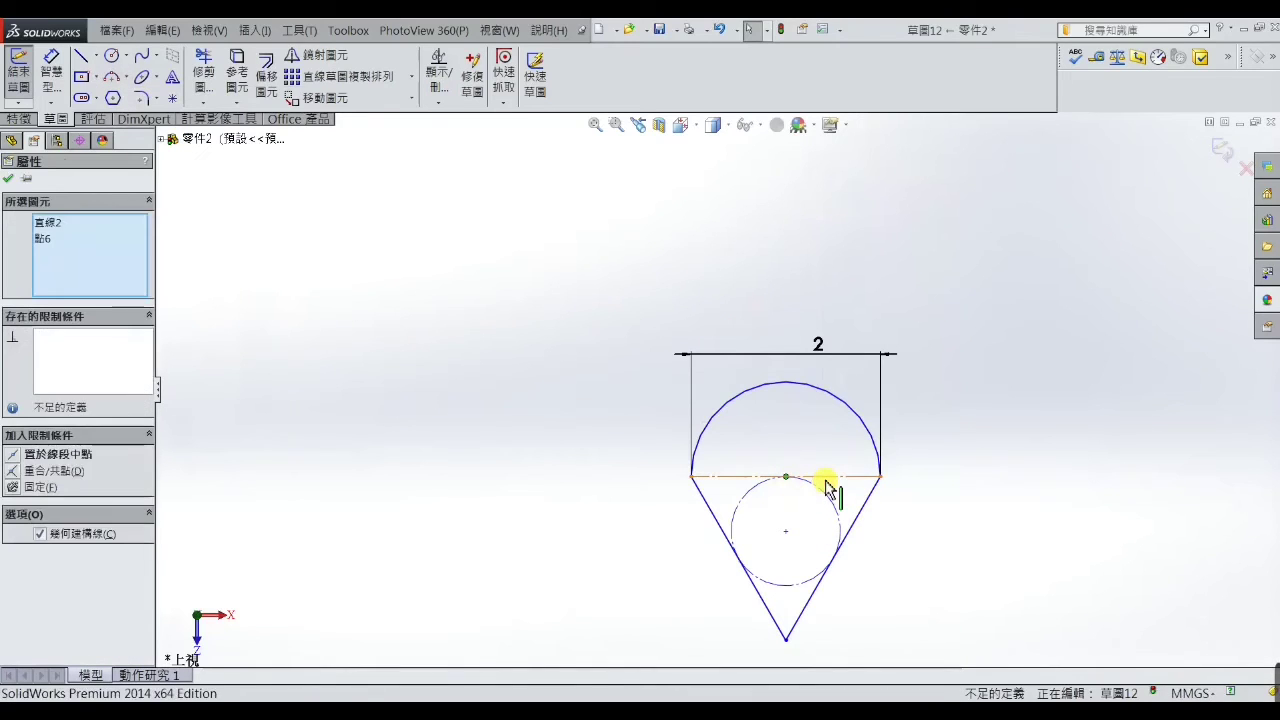
{"action": "left_click", "coordinate": [14, 463]}
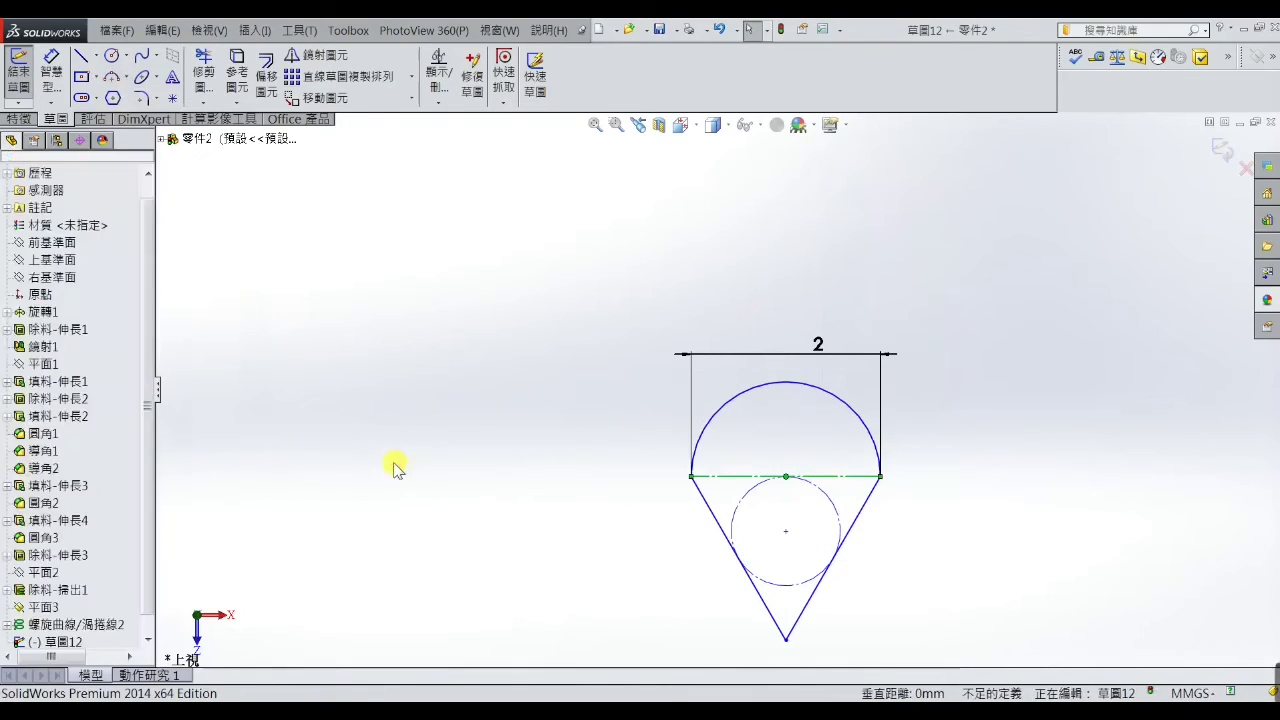
{"action": "scroll", "coordinate": [414, 443], "scroll_direction": "up", "scroll_amount": 3}
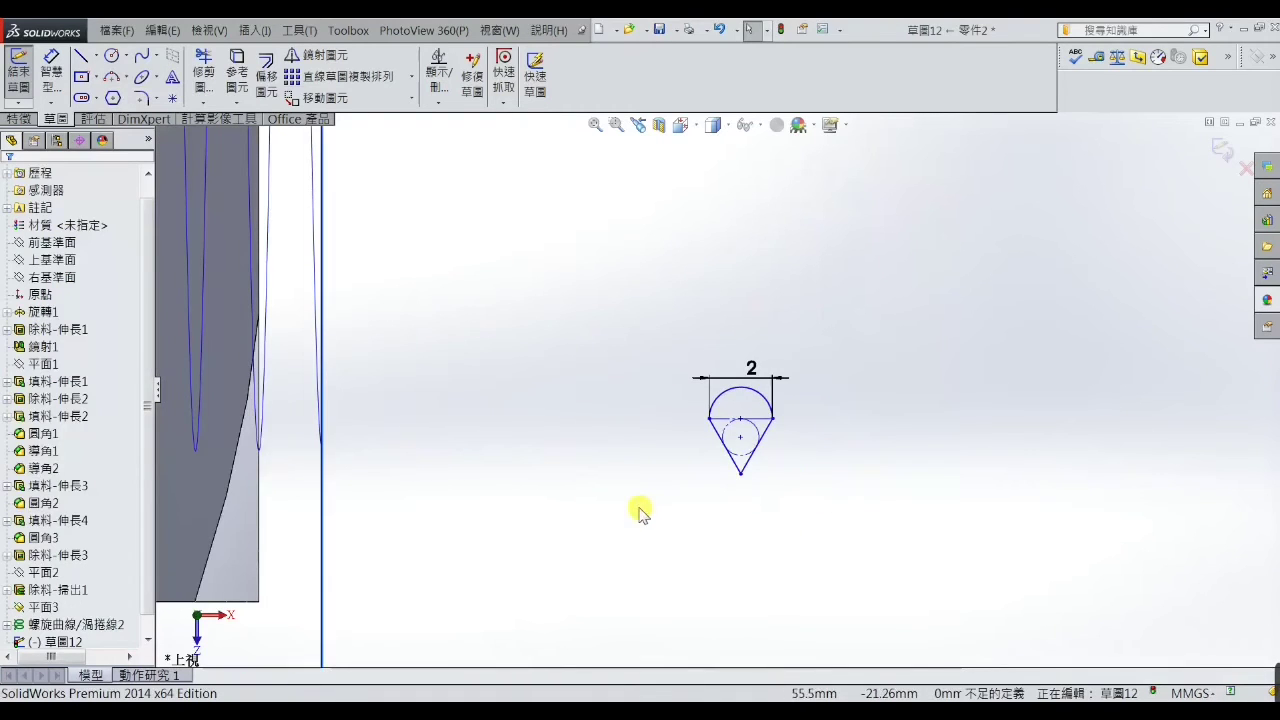
{"action": "scroll", "coordinate": [640, 511], "scroll_direction": "up", "scroll_amount": 1}
Pierce the triangle's bottom point onto the helix and exit the sketch
{"action": "left_click", "coordinate": [739, 463]}
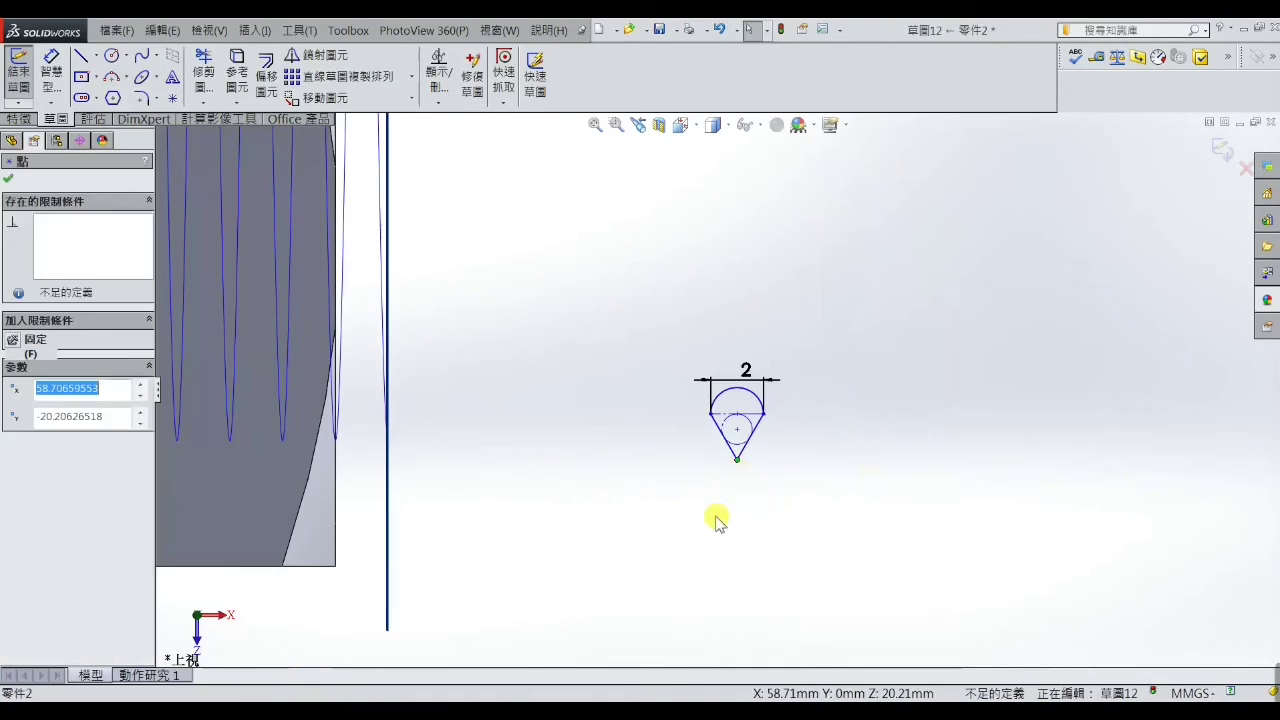
{"action": "scroll", "coordinate": [456, 438], "scroll_direction": "down", "scroll_amount": 2}
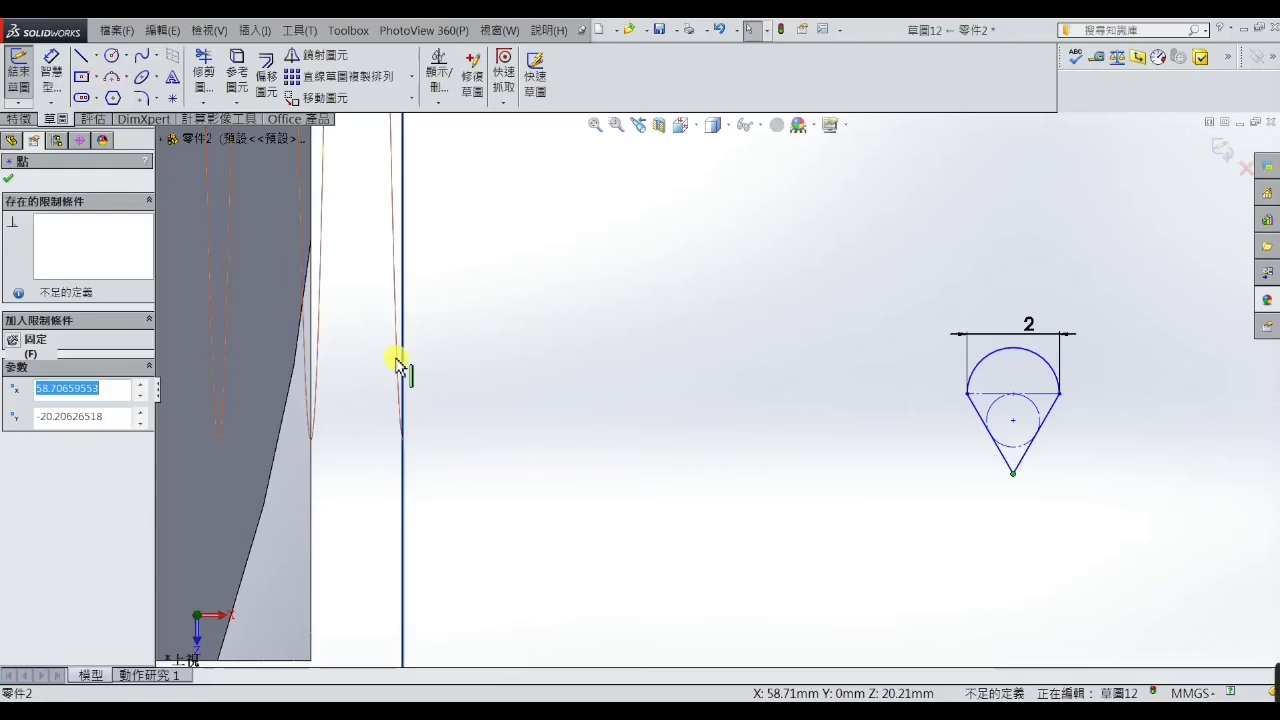
{"action": "left_click", "coordinate": [397, 368]}
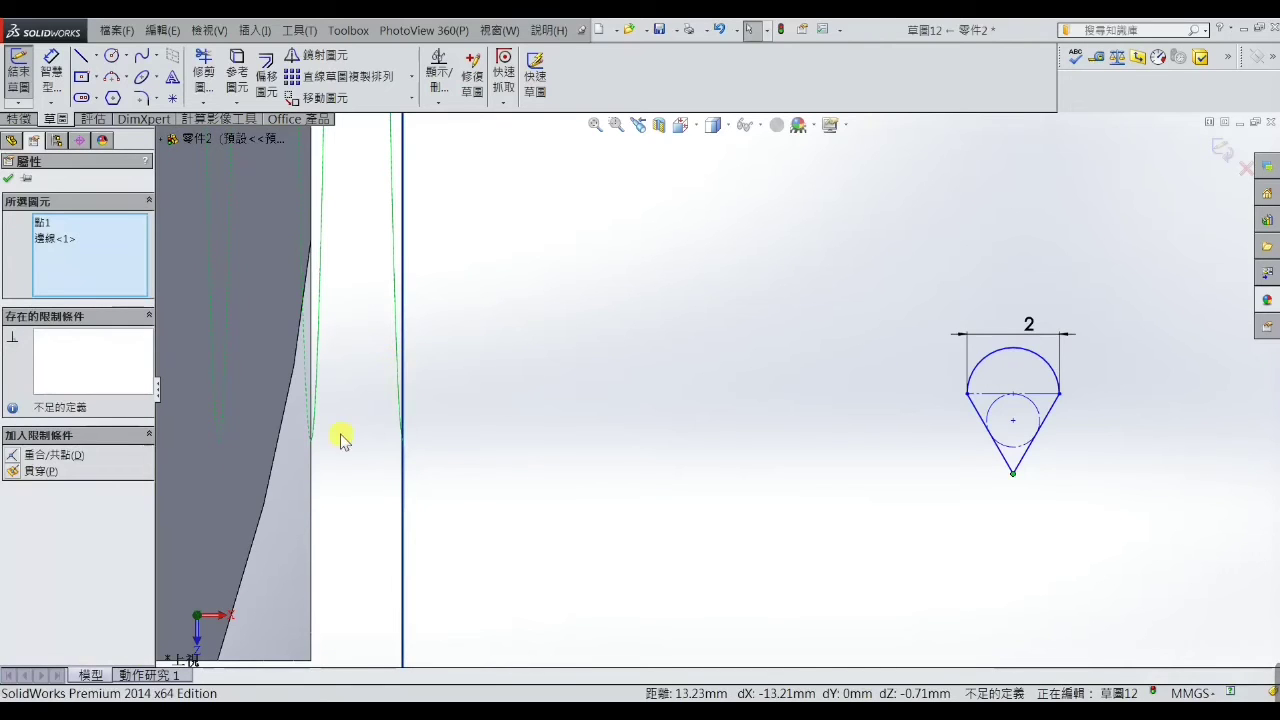
{"action": "left_click", "coordinate": [40, 471]}
{"action": "left_click", "coordinate": [750, 392]}
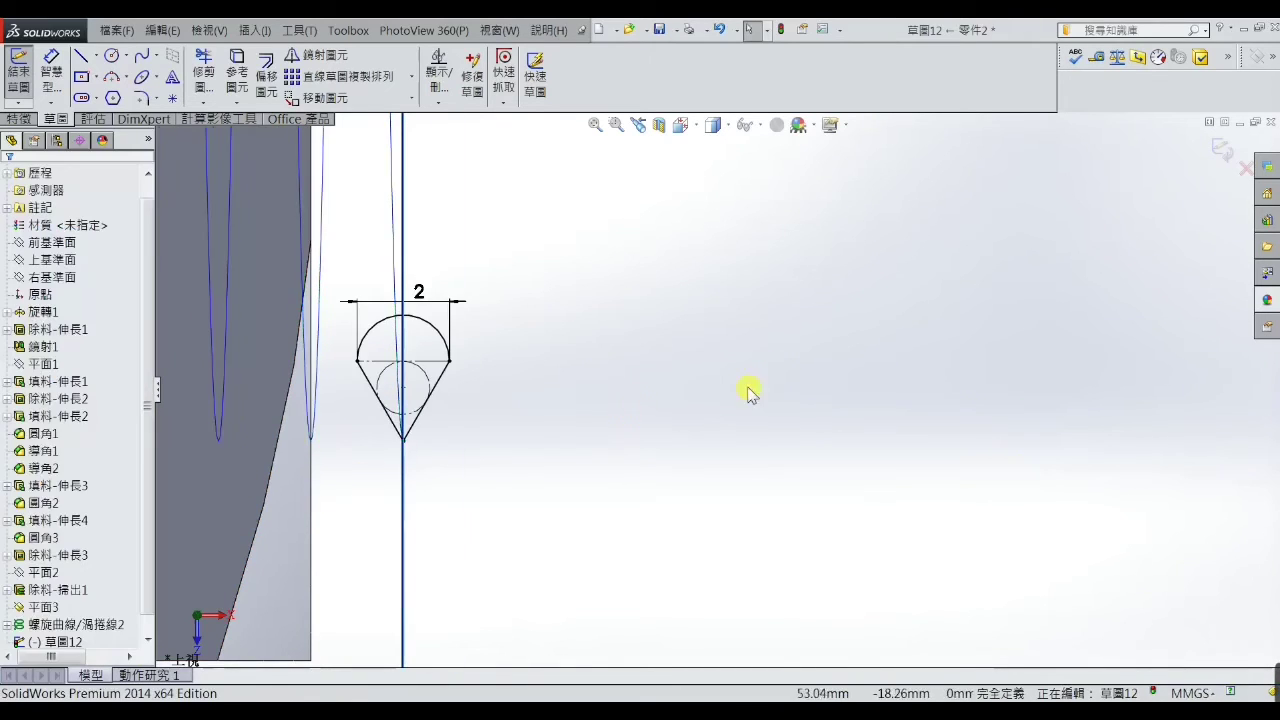
{"action": "scroll", "coordinate": [750, 392], "scroll_direction": "up", "scroll_amount": 2}
{"action": "left_click", "coordinate": [1222, 148]}
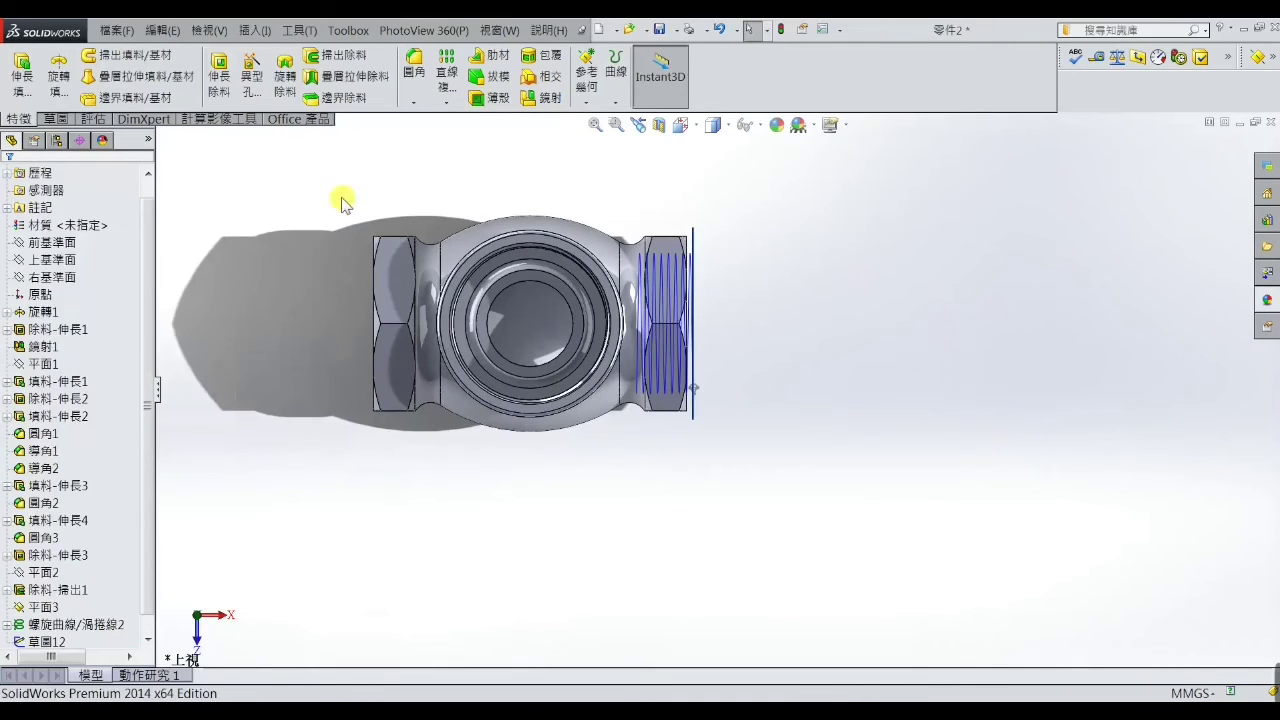
Create a swept cut using sketch 草圖12 as profile and the helix as path
{"action": "left_click", "coordinate": [338, 55]}
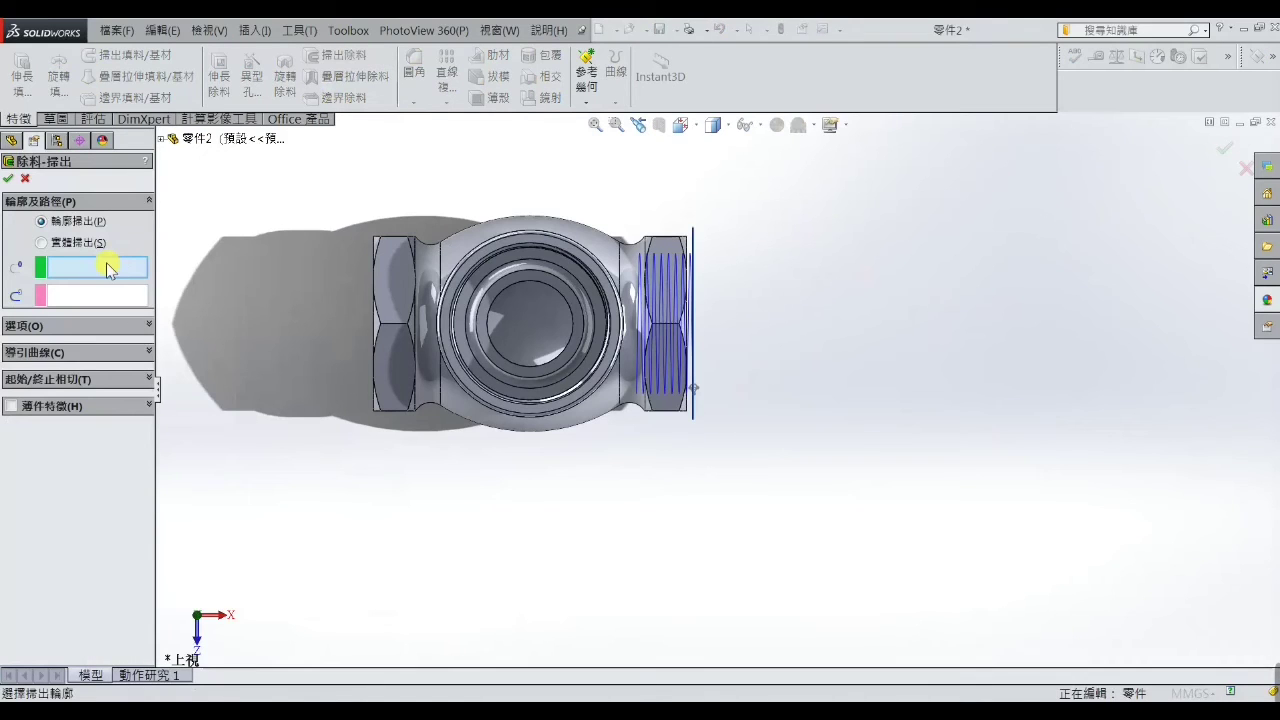
{"action": "scroll", "coordinate": [714, 405], "scroll_direction": "down", "scroll_amount": 2}
{"action": "scroll", "coordinate": [690, 393], "scroll_direction": "down", "scroll_amount": 3}
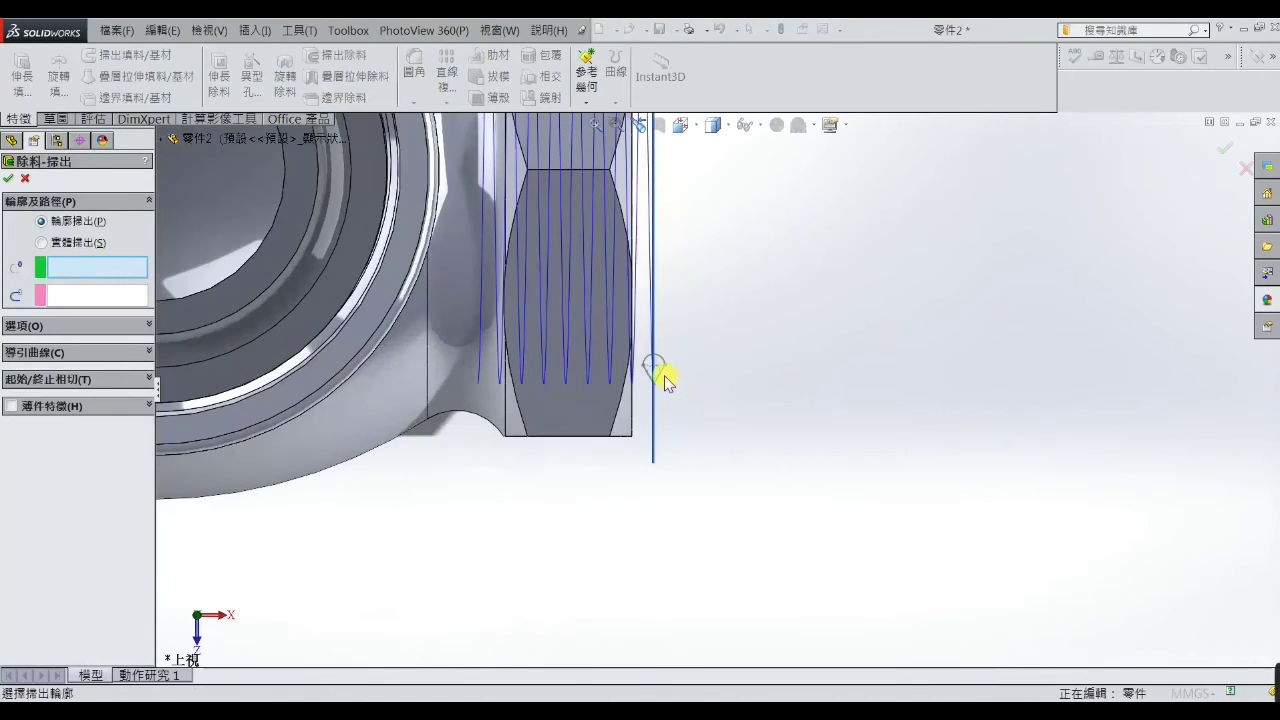
{"action": "left_click", "coordinate": [660, 373]}
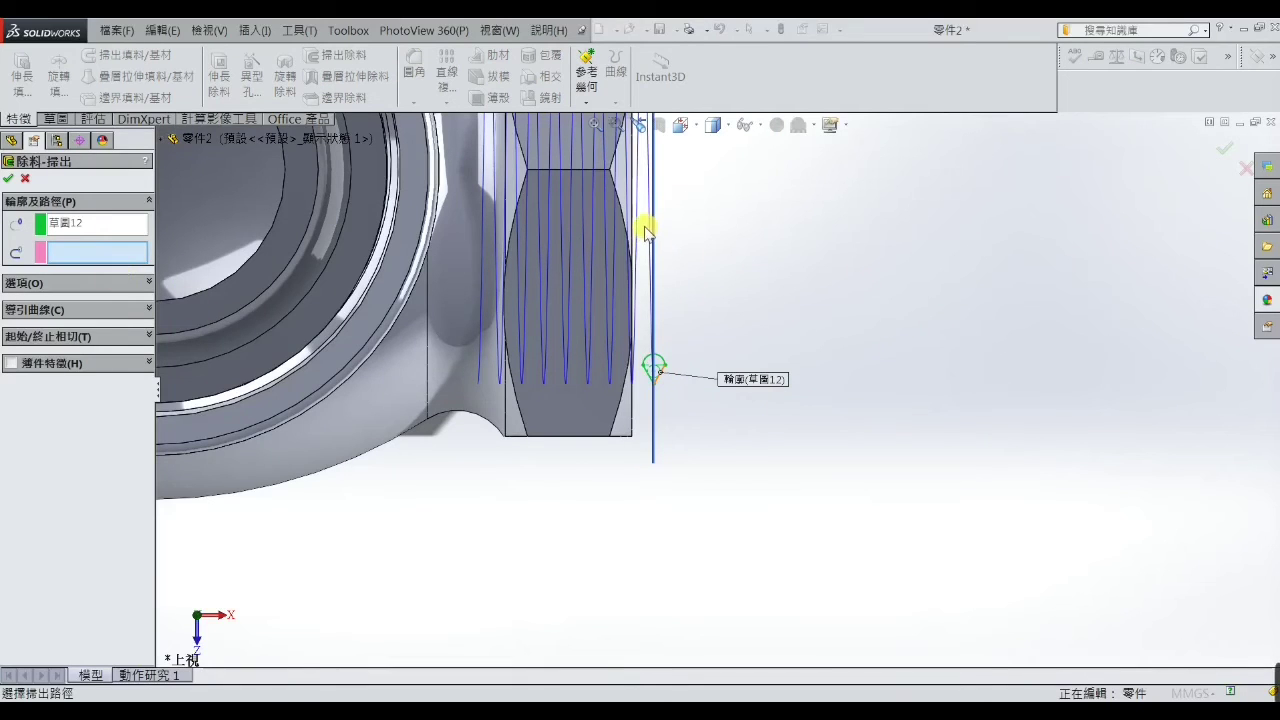
{"action": "left_click", "coordinate": [649, 179]}
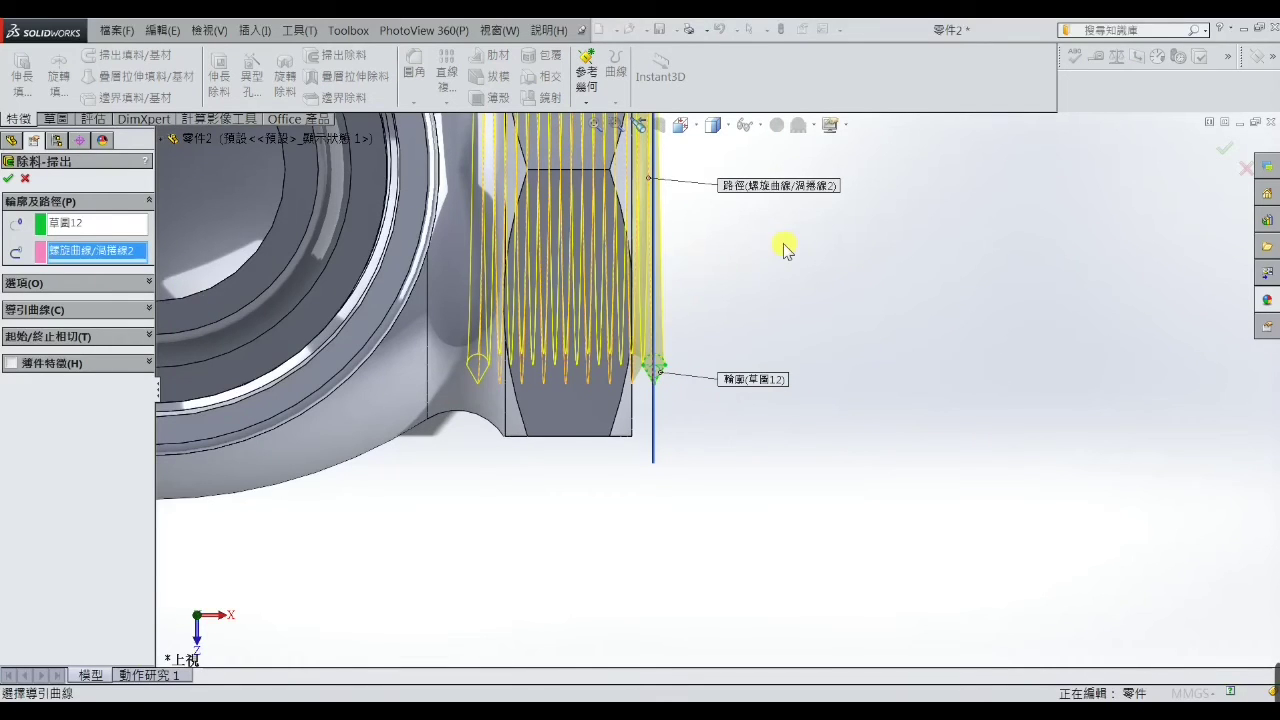
{"action": "left_click", "coordinate": [10, 180]}
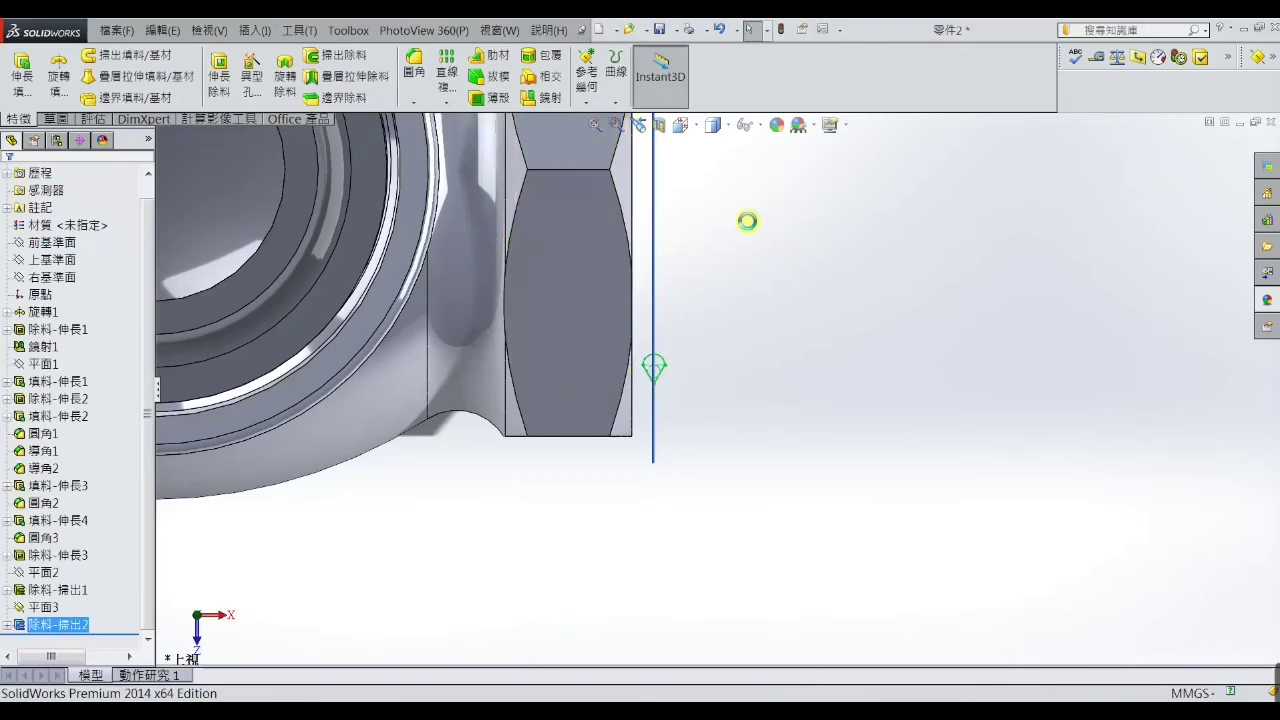
Hide Plane3 and orbit the valve to view the threaded port
{"action": "scroll", "coordinate": [766, 255], "scroll_direction": "up", "scroll_amount": 2}
{"action": "scroll", "coordinate": [820, 345], "scroll_direction": "up", "scroll_amount": 2}
{"action": "middle_click_drag", "start_coordinate": [855, 400], "coordinate": [745, 290]}
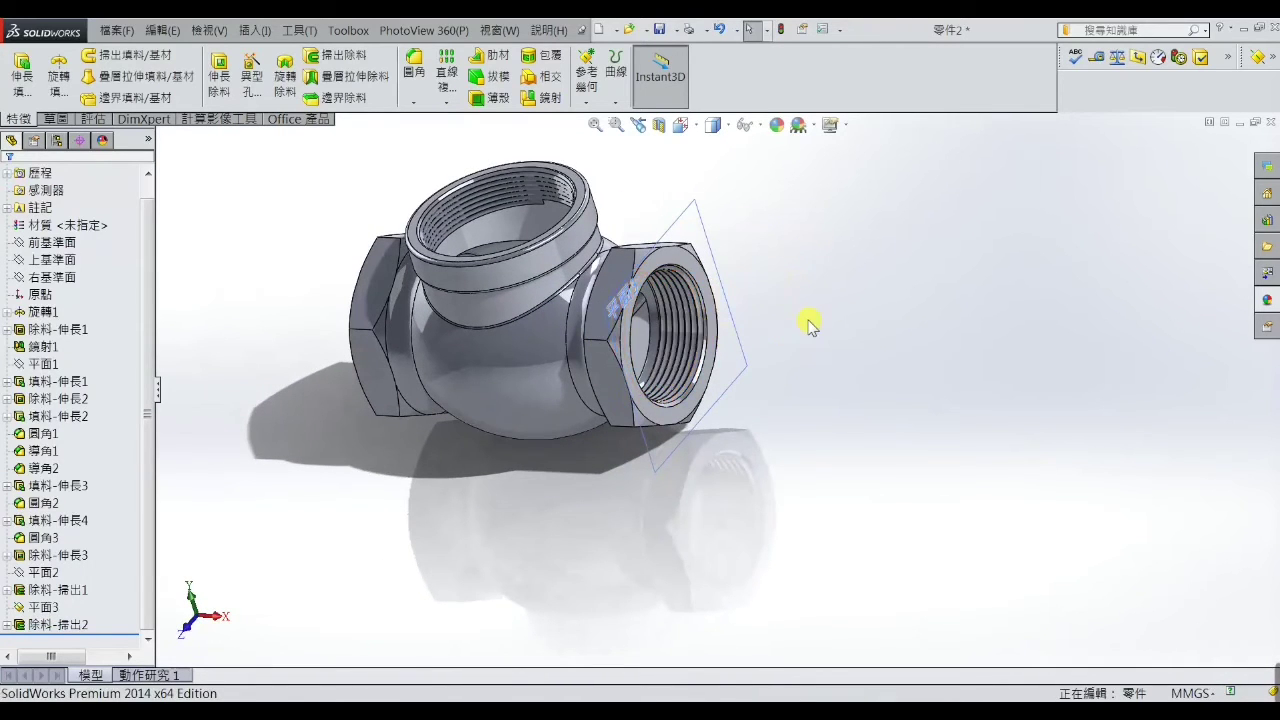
{"action": "left_click", "coordinate": [708, 240]}
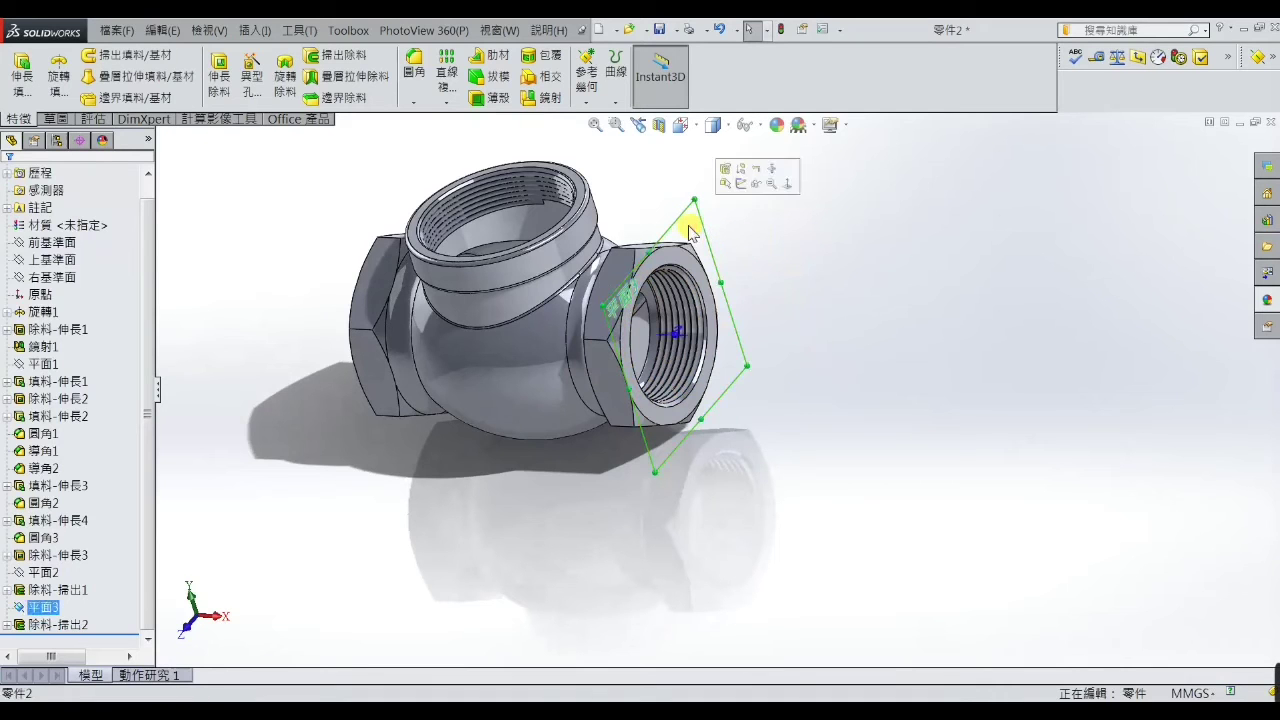
{"action": "left_click", "coordinate": [756, 185]}
{"action": "mouse_move", "coordinate": [808, 240]}
{"action": "middle_mouse_down"}
{"action": "mouse_move", "coordinate": [787, 259]}
{"action": "mouse_move", "coordinate": [800, 294]}
{"action": "middle_mouse_up"}
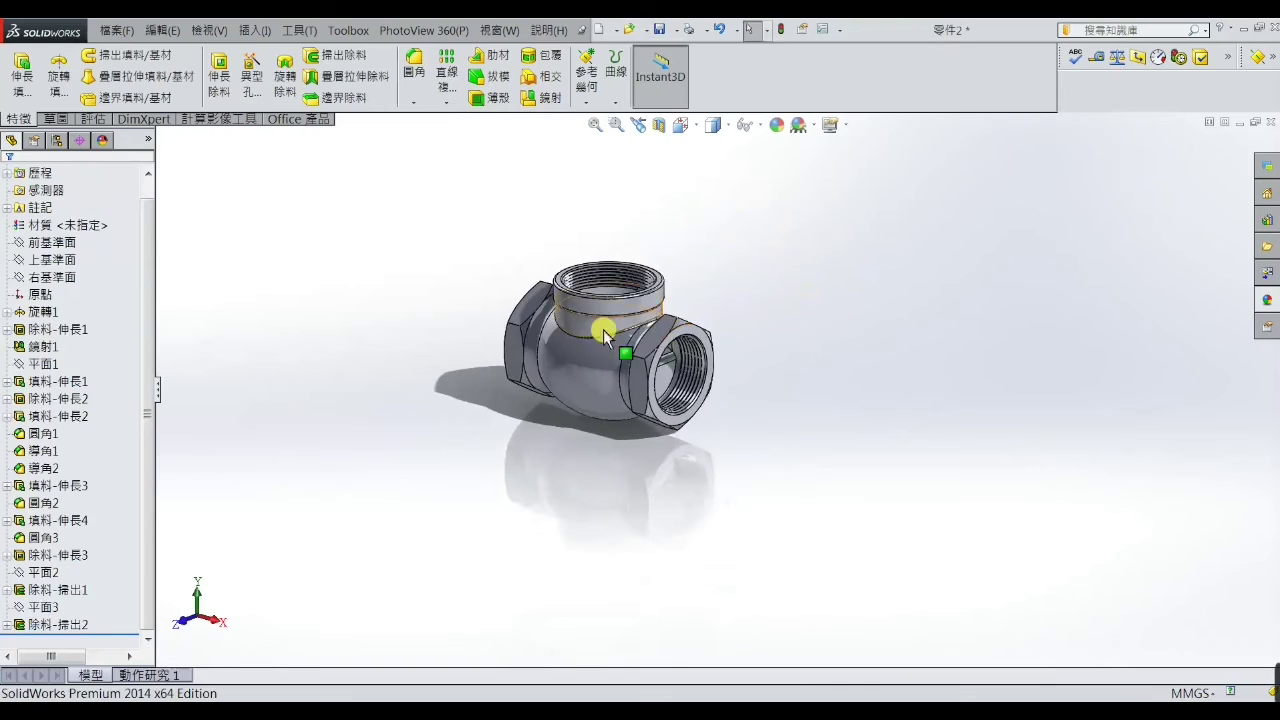
{"action": "scroll", "coordinate": [575, 335], "scroll_direction": "down", "scroll_amount": 4}
{"action": "mouse_move", "coordinate": [472, 335]}
{"action": "middle_mouse_down"}
{"action": "mouse_move", "coordinate": [580, 314]}
{"action": "mouse_move", "coordinate": [597, 331]}
{"action": "mouse_move", "coordinate": [563, 320]}
{"action": "mouse_move", "coordinate": [557, 336]}
{"action": "middle_mouse_up"}
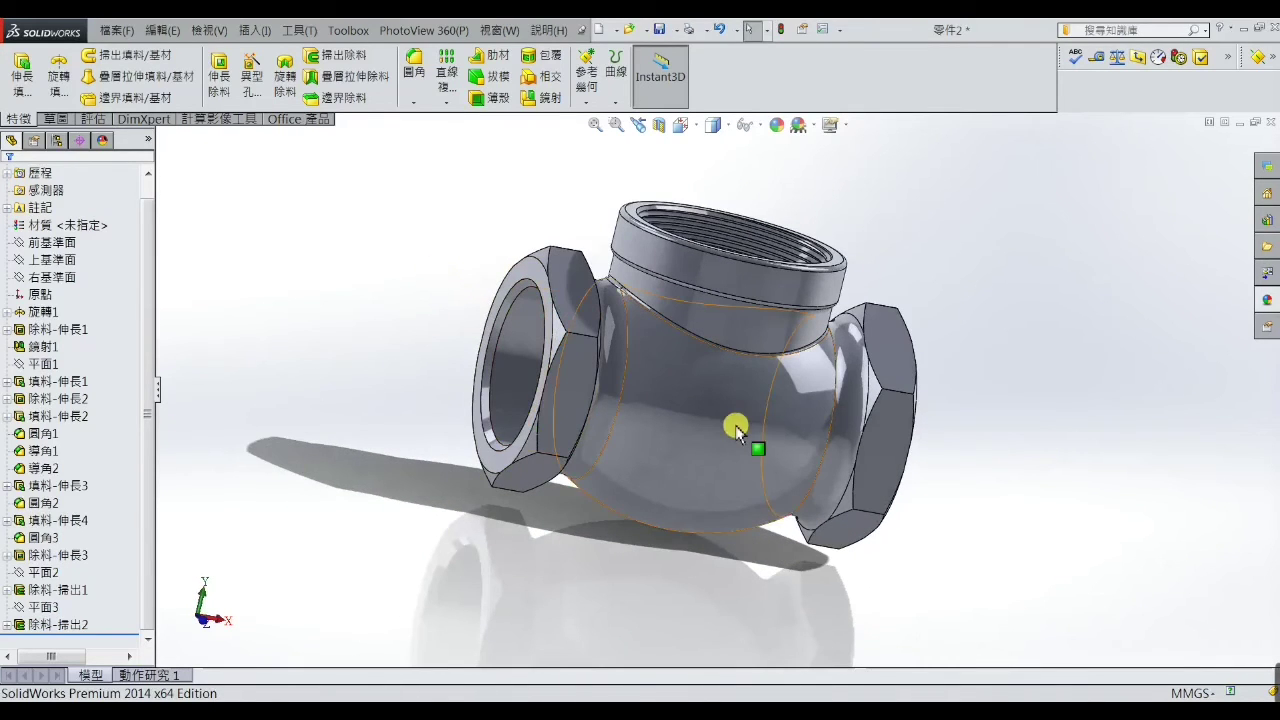
{"action": "mouse_move", "coordinate": [728, 410]}
{"action": "middle_mouse_down"}
{"action": "mouse_move", "coordinate": [749, 314]}
{"action": "mouse_move", "coordinate": [674, 314]}
{"action": "middle_mouse_up"}
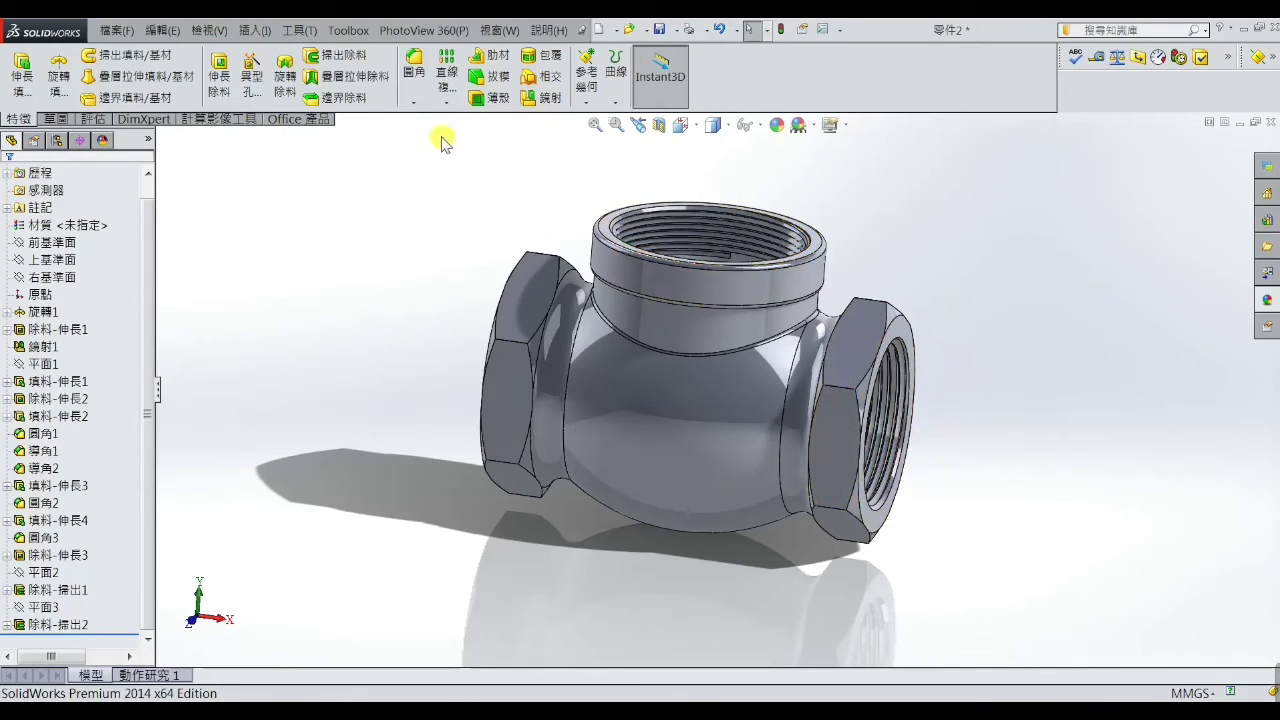
Circular-pattern 除料-掃出2 about the top collar face: 180°, 2 instances
{"action": "left_click", "coordinate": [447, 102]}
{"action": "left_click", "coordinate": [460, 139]}
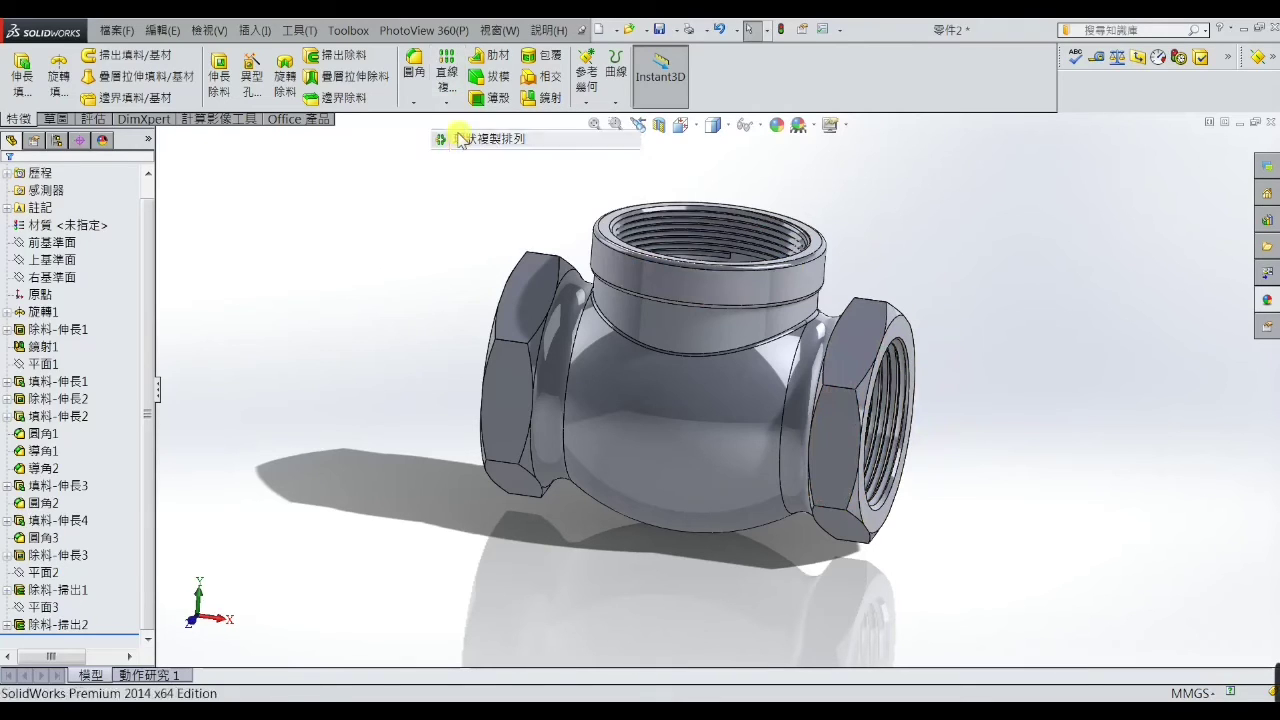
{"action": "left_click", "coordinate": [103, 230]}
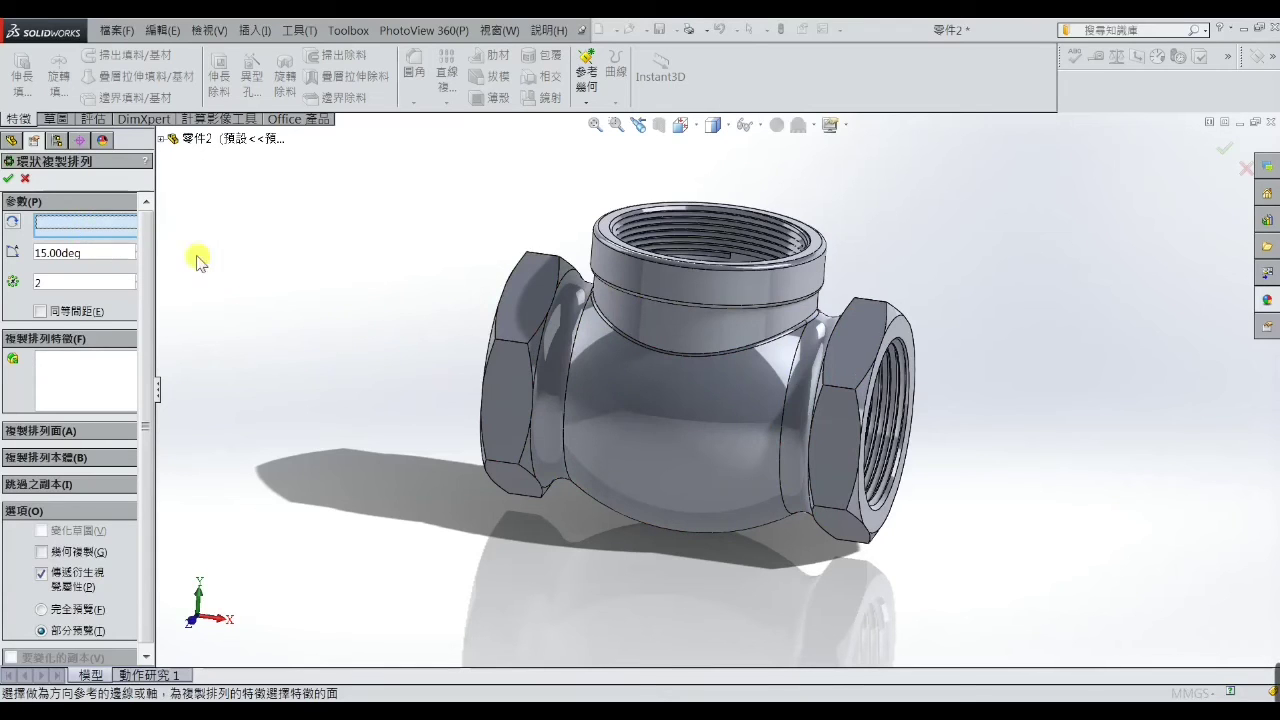
{"action": "left_click", "coordinate": [630, 278]}
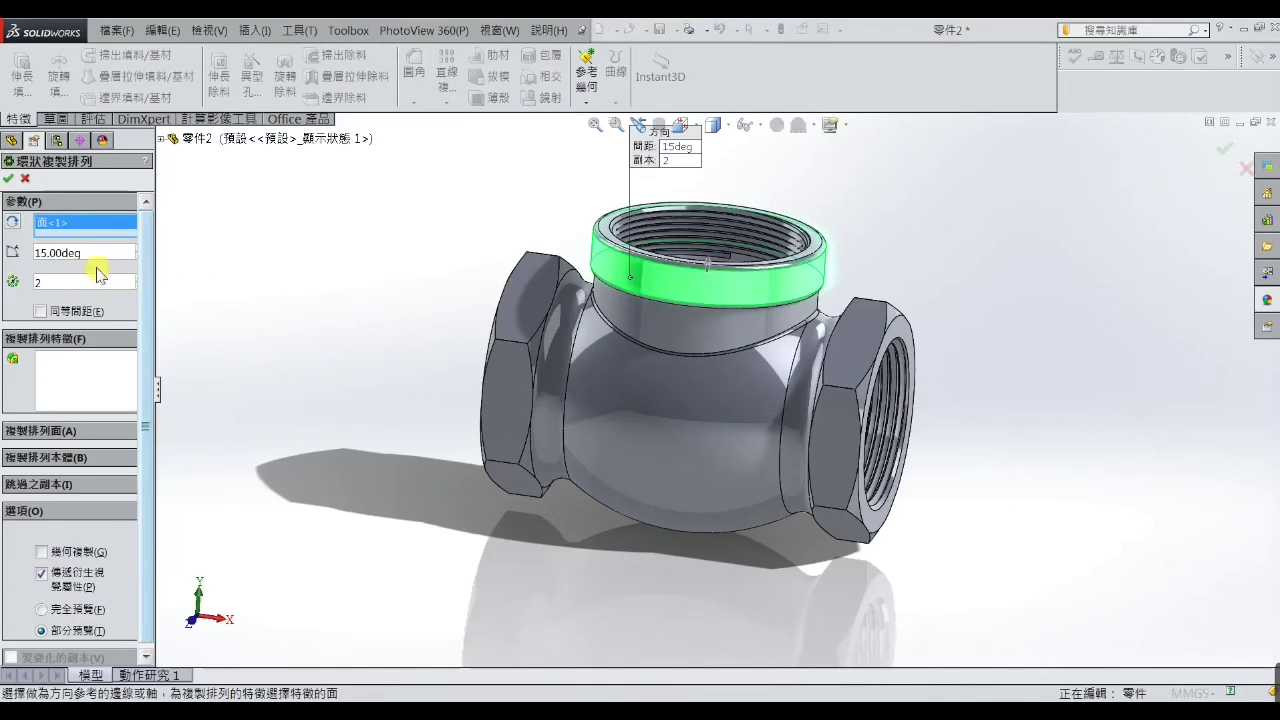
{"action": "left_click_drag", "start_coordinate": [93, 253], "coordinate": [14, 254]}
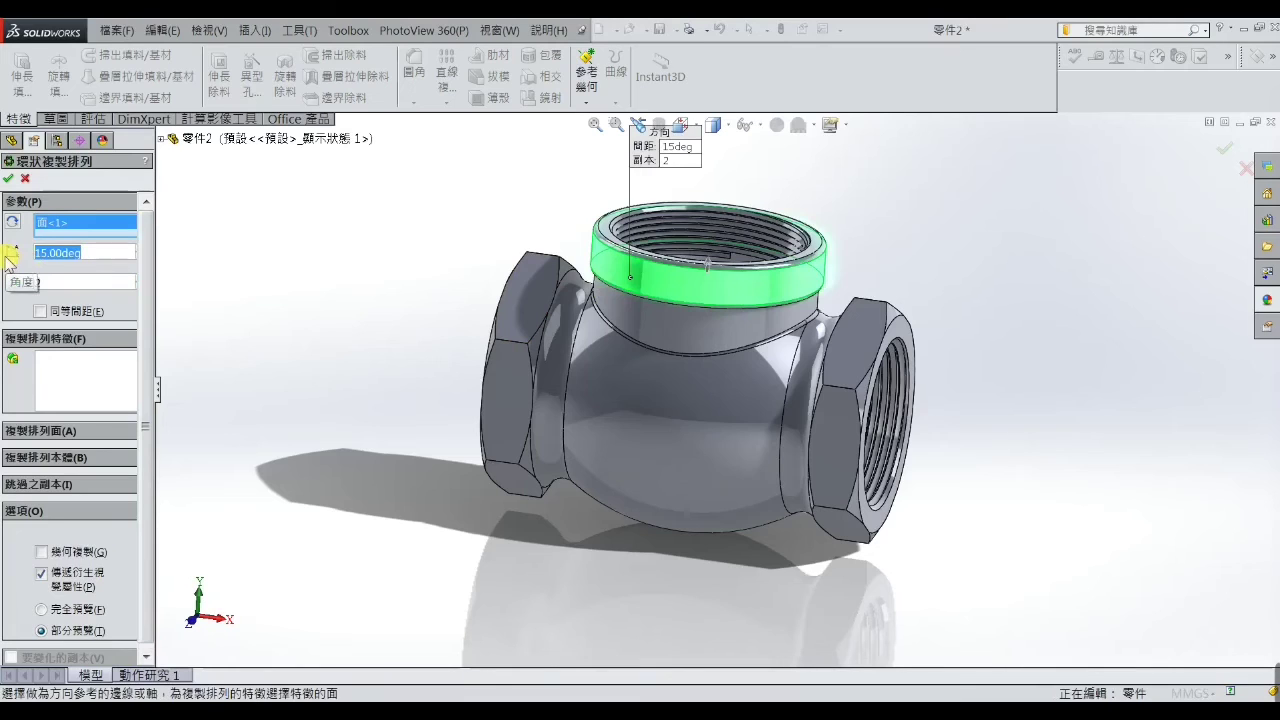
{"action": "type", "text": "180"}
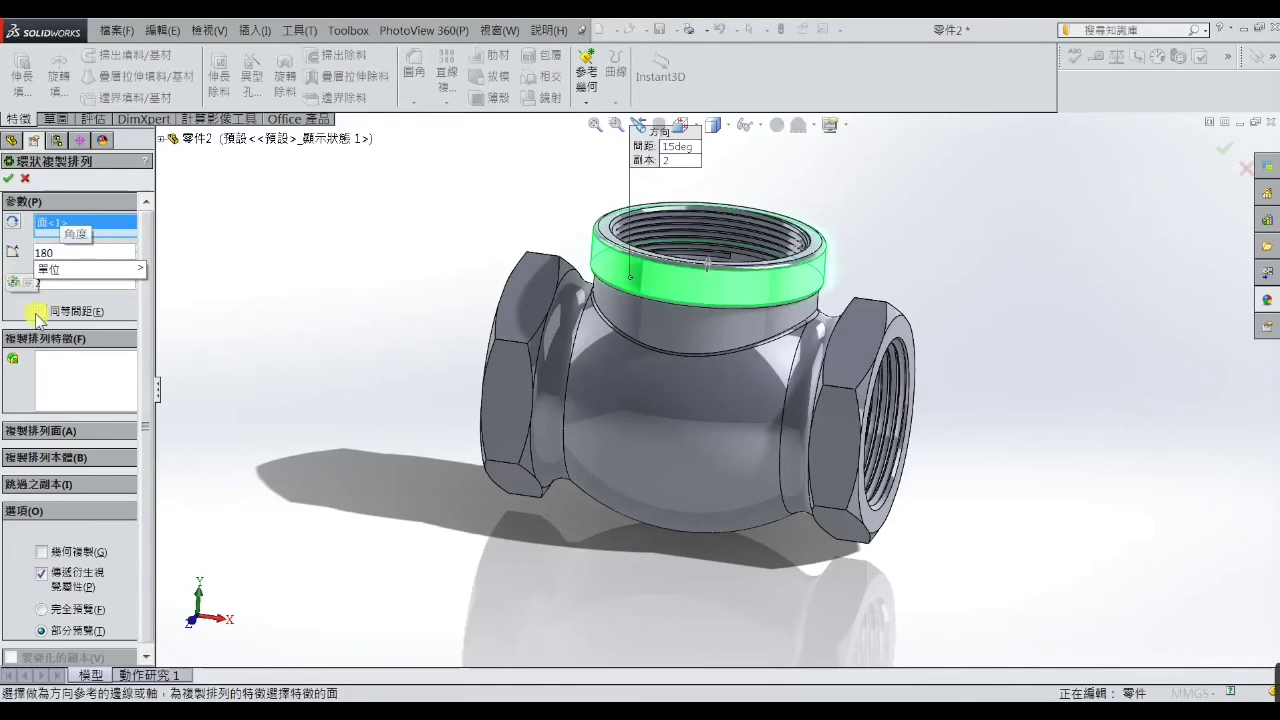
{"action": "left_click", "coordinate": [88, 370]}
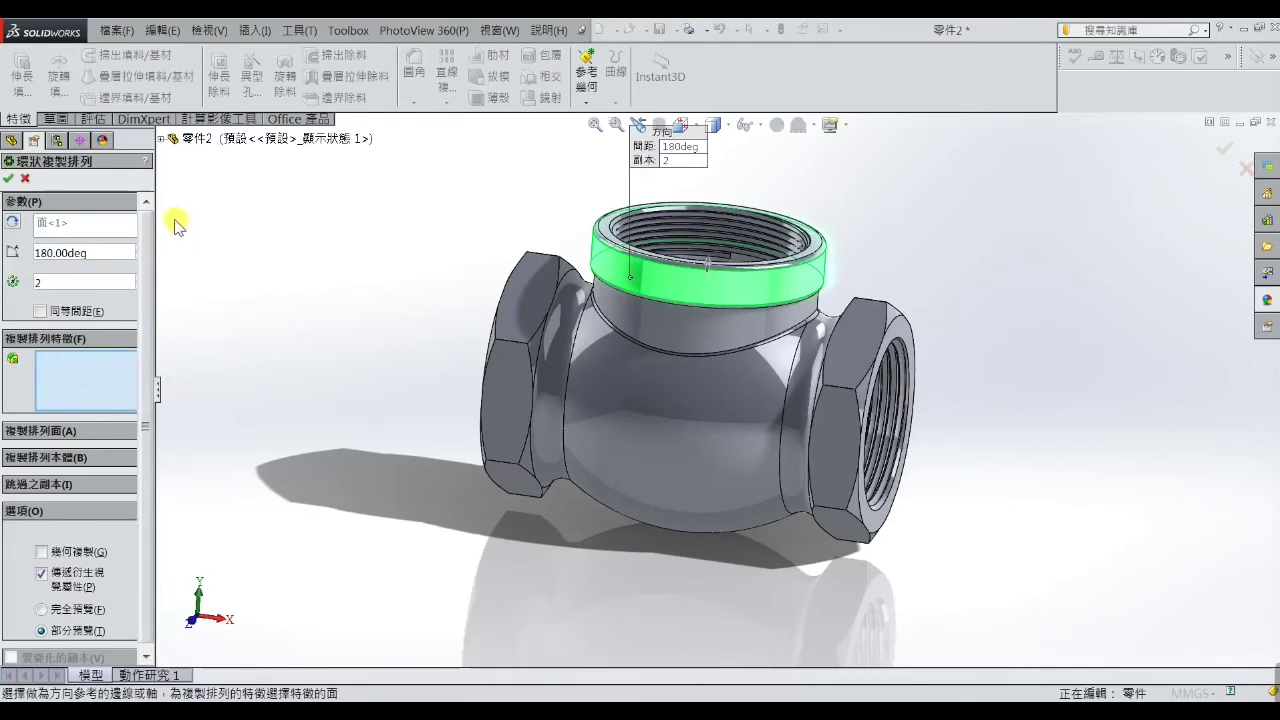
{"action": "left_click", "coordinate": [162, 139]}
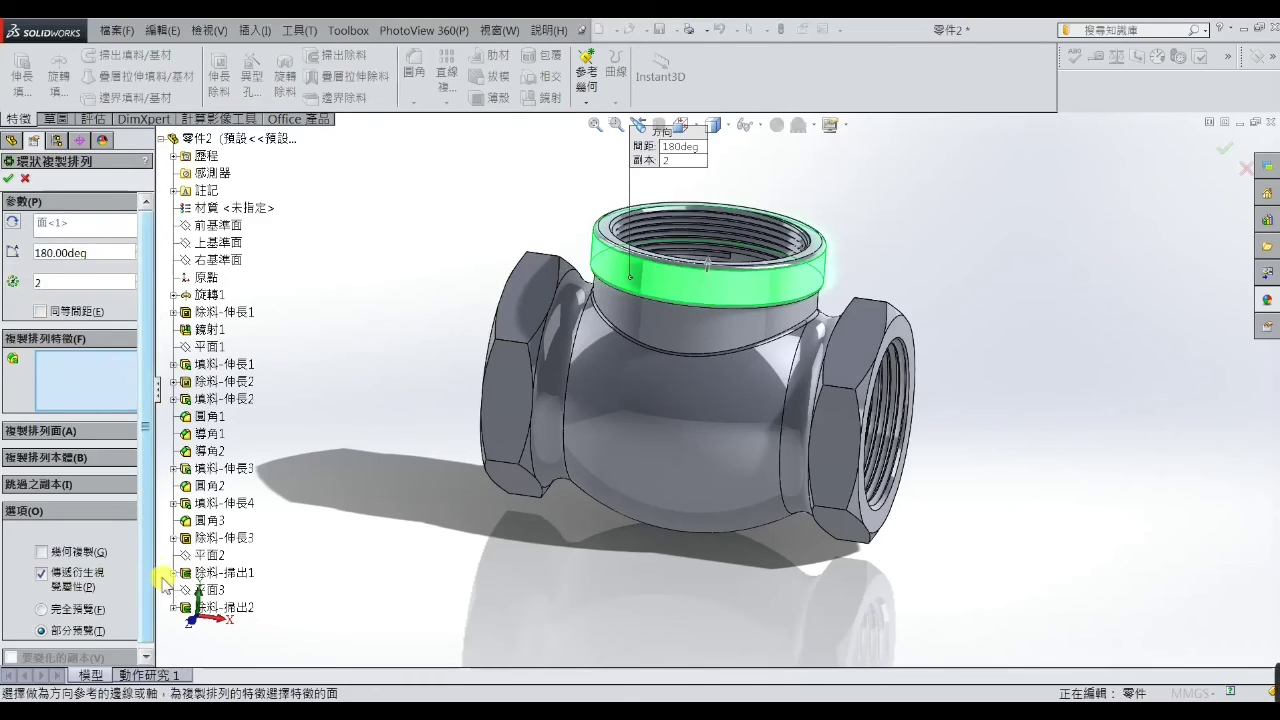
{"action": "left_click", "coordinate": [229, 608]}
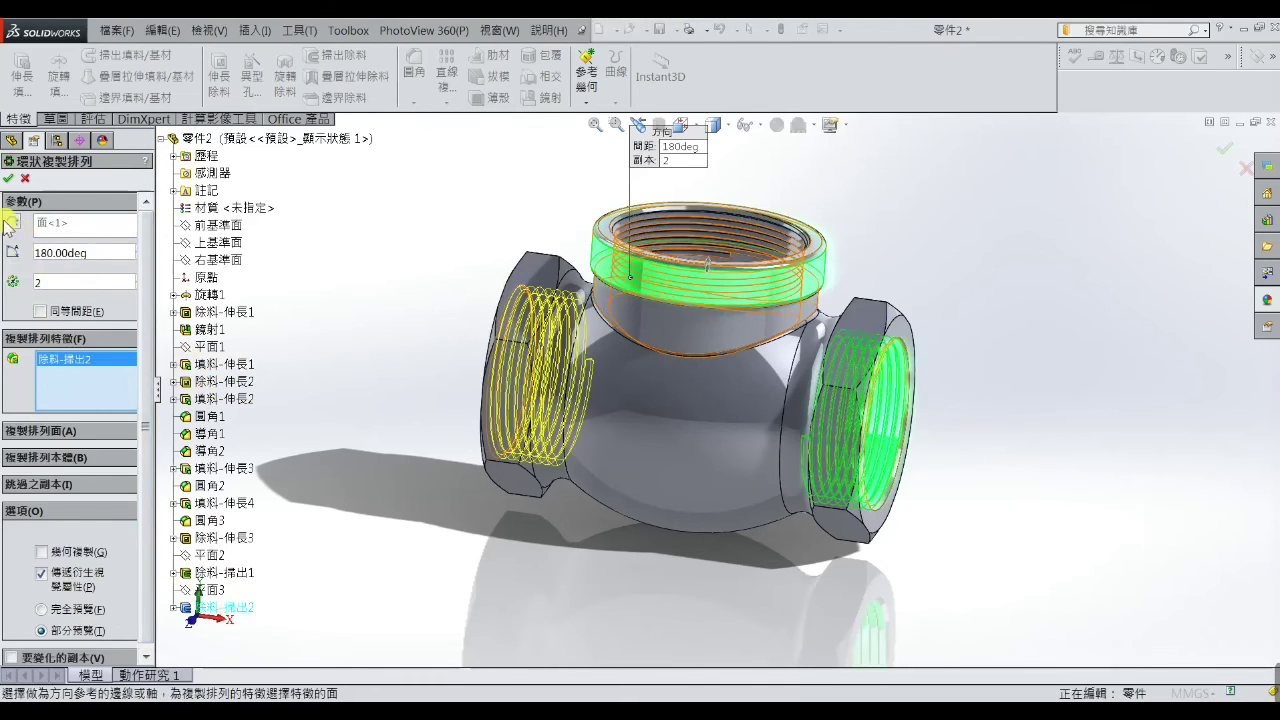
{"action": "left_click", "coordinate": [8, 179]}
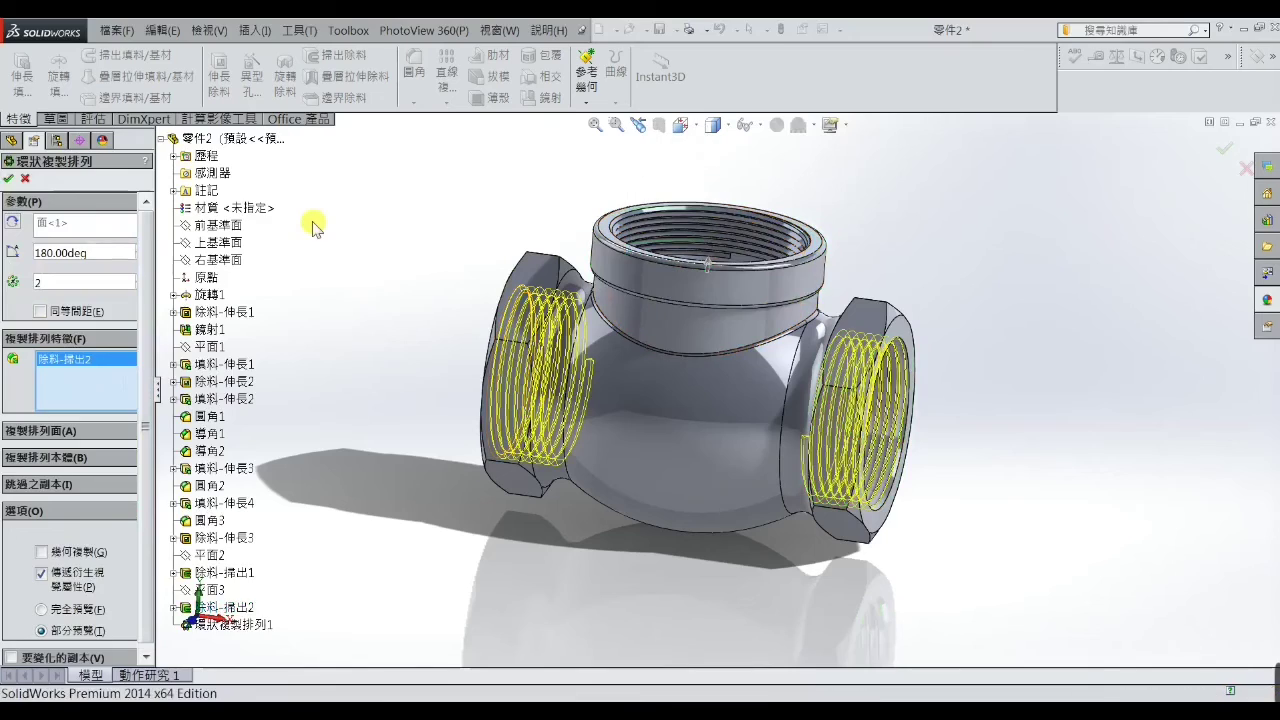
{"action": "mouse_move", "coordinate": [336, 332]}
{"action": "middle_mouse_down"}
{"action": "mouse_move", "coordinate": [426, 323]}
{"action": "mouse_move", "coordinate": [543, 391]}
{"action": "mouse_move", "coordinate": [563, 437]}
{"action": "mouse_move", "coordinate": [508, 466]}
{"action": "mouse_move", "coordinate": [531, 409]}
{"action": "mouse_move", "coordinate": [569, 451]}
{"action": "mouse_move", "coordinate": [529, 471]}
{"action": "middle_mouse_up"}
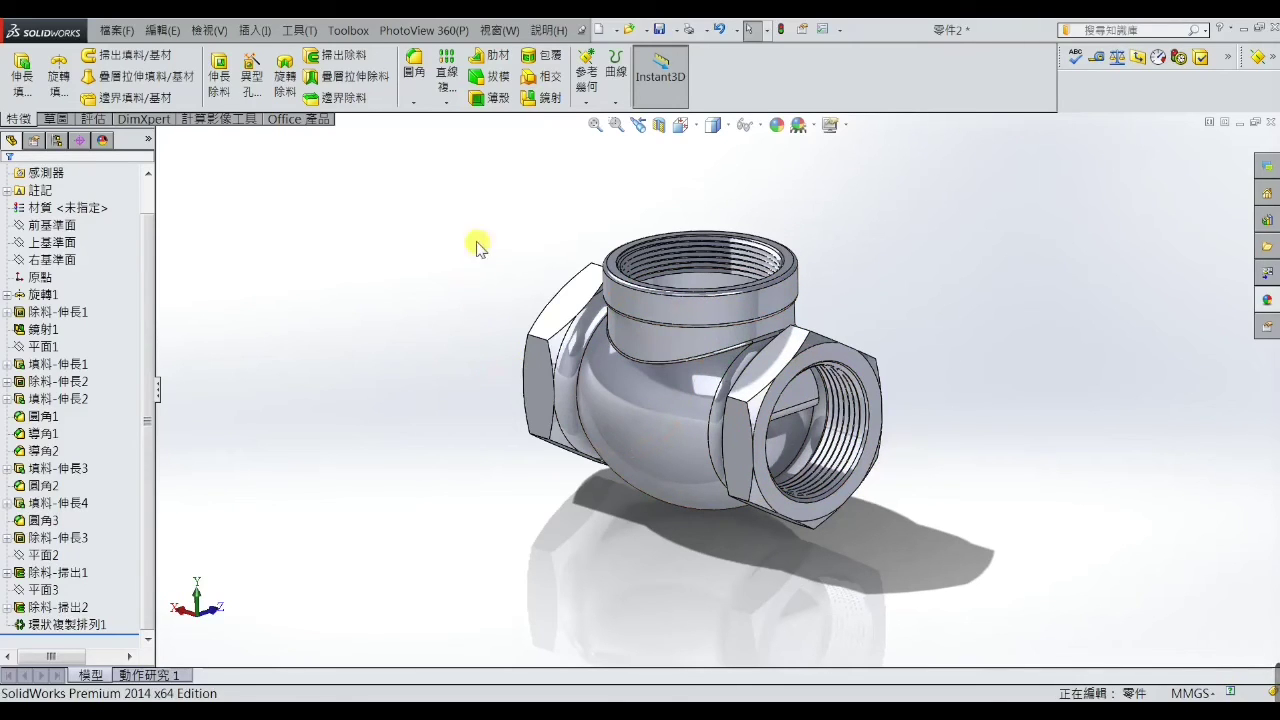
Apply the Metal > Brass > Polished Brass appearance to the valve body
{"action": "left_click", "coordinate": [779, 125]}
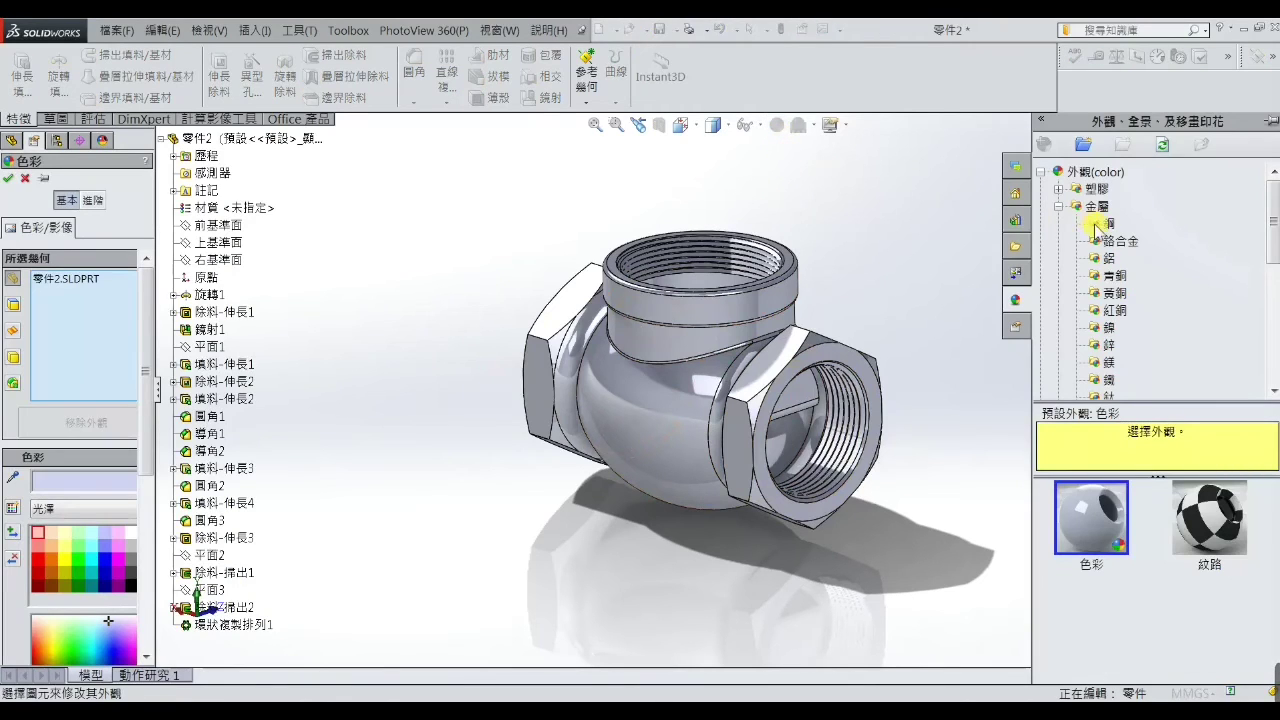
{"action": "left_click", "coordinate": [1112, 293]}
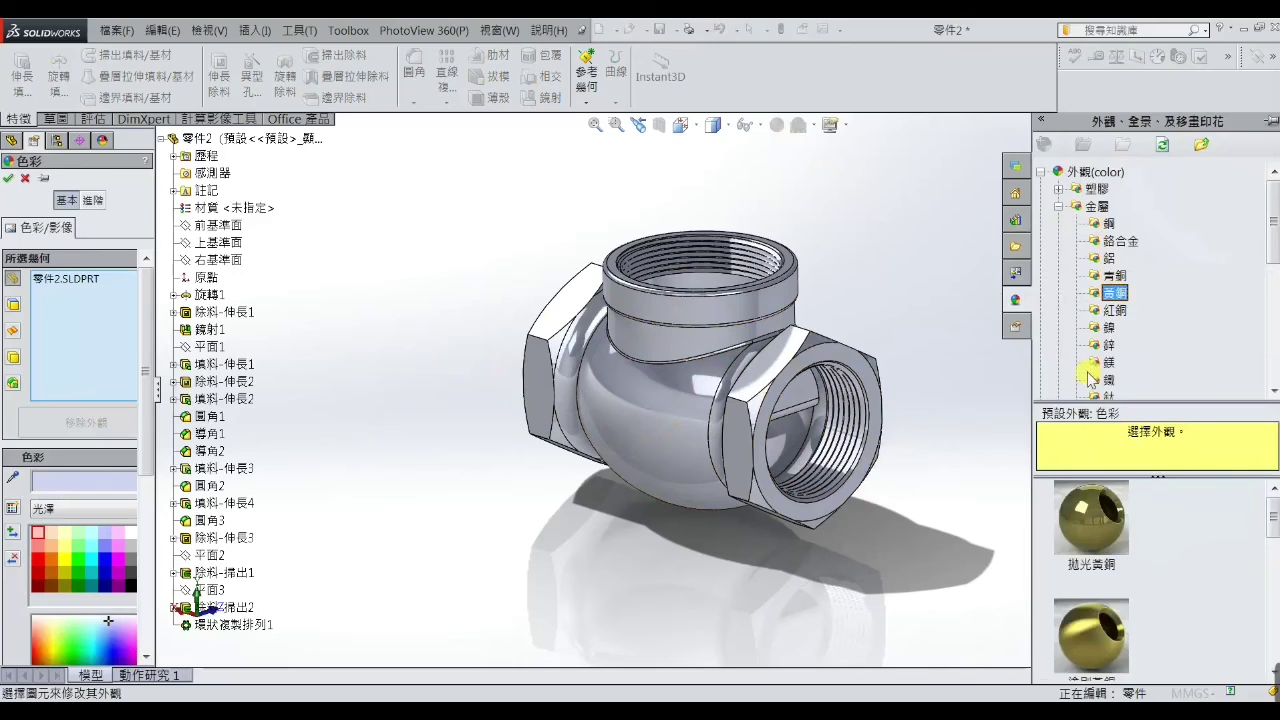
{"action": "left_click", "coordinate": [1087, 525]}
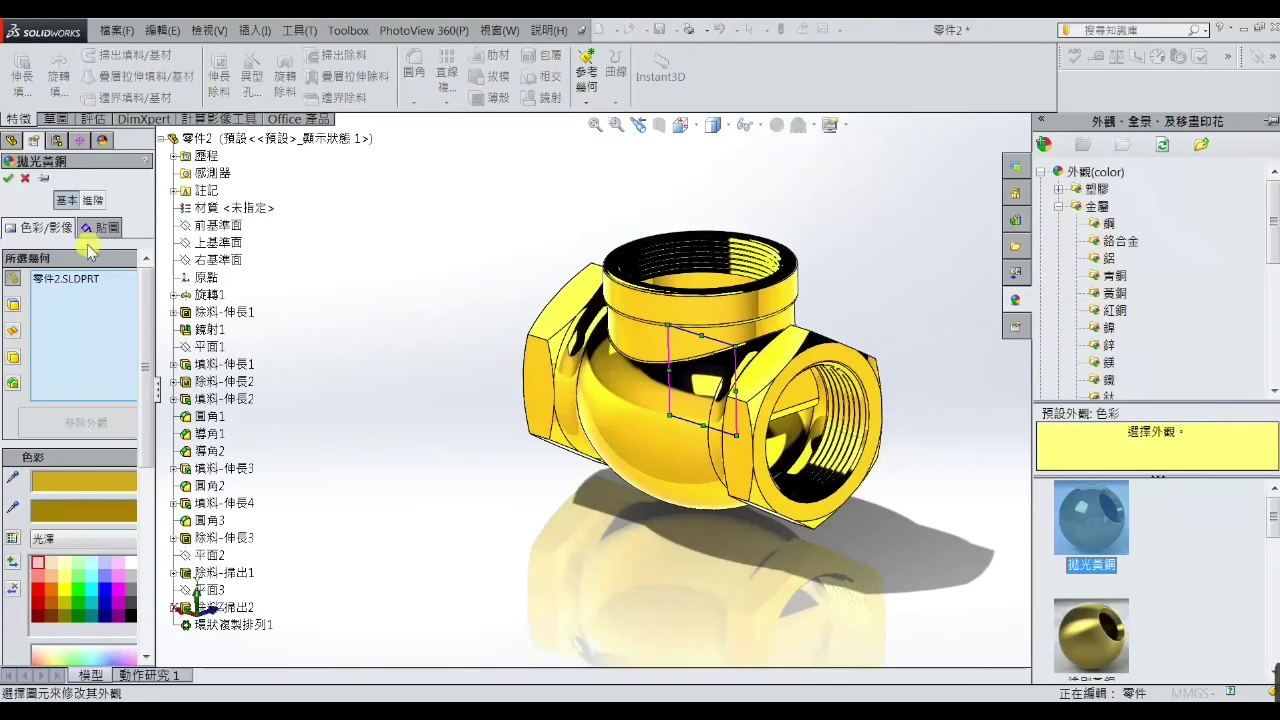
{"action": "left_click", "coordinate": [10, 180]}
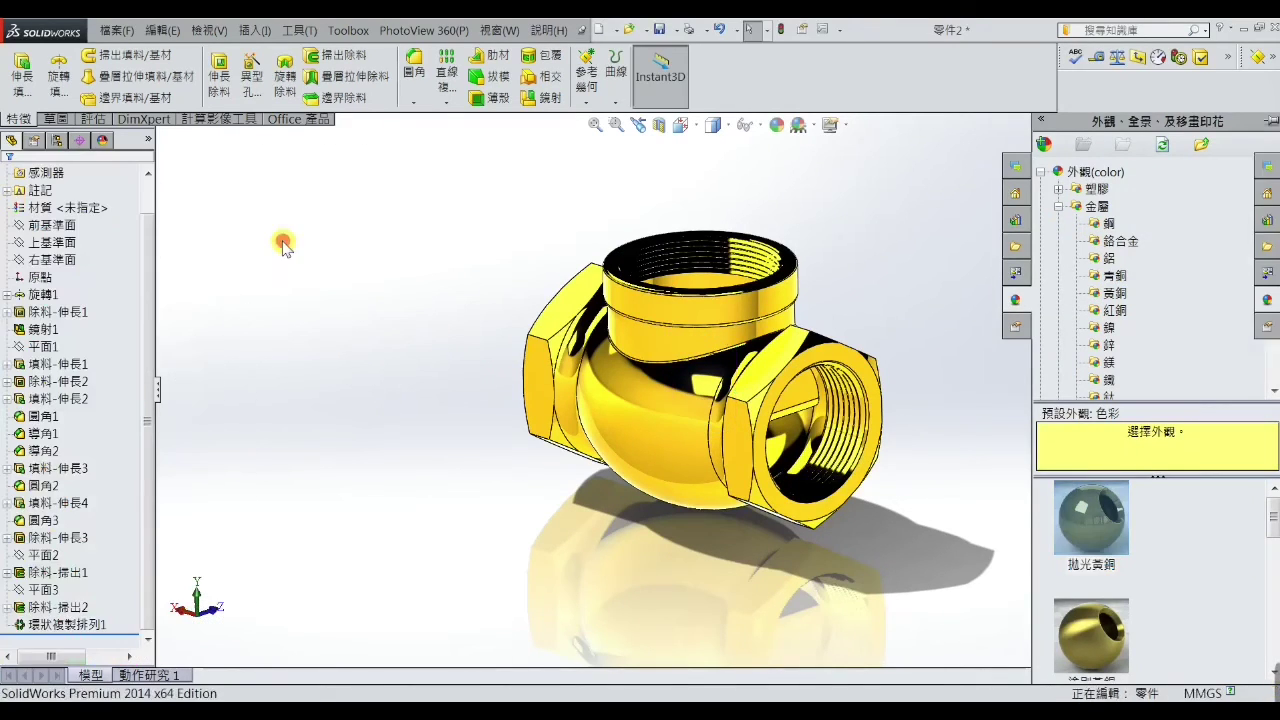
{"action": "mouse_move", "coordinate": [360, 351]}
{"action": "middle_mouse_down"}
{"action": "mouse_move", "coordinate": [414, 274]}
{"action": "mouse_move", "coordinate": [364, 330]}
{"action": "mouse_move", "coordinate": [309, 346]}
{"action": "mouse_move", "coordinate": [263, 383]}
{"action": "mouse_move", "coordinate": [206, 394]}
{"action": "mouse_move", "coordinate": [458, 326]}
{"action": "mouse_move", "coordinate": [804, 412]}
{"action": "middle_mouse_up"}
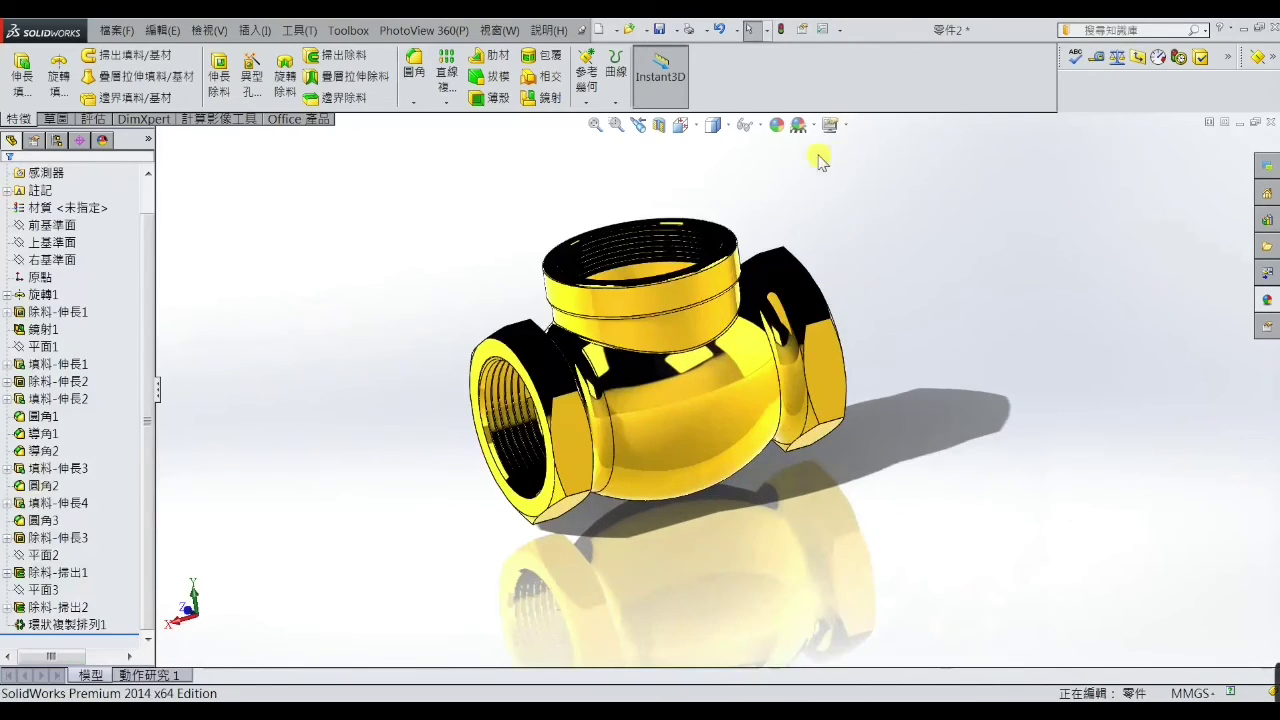
Apply the warm kitchen scene 暖色廚房 as the background
{"action": "left_click", "coordinate": [813, 125]}
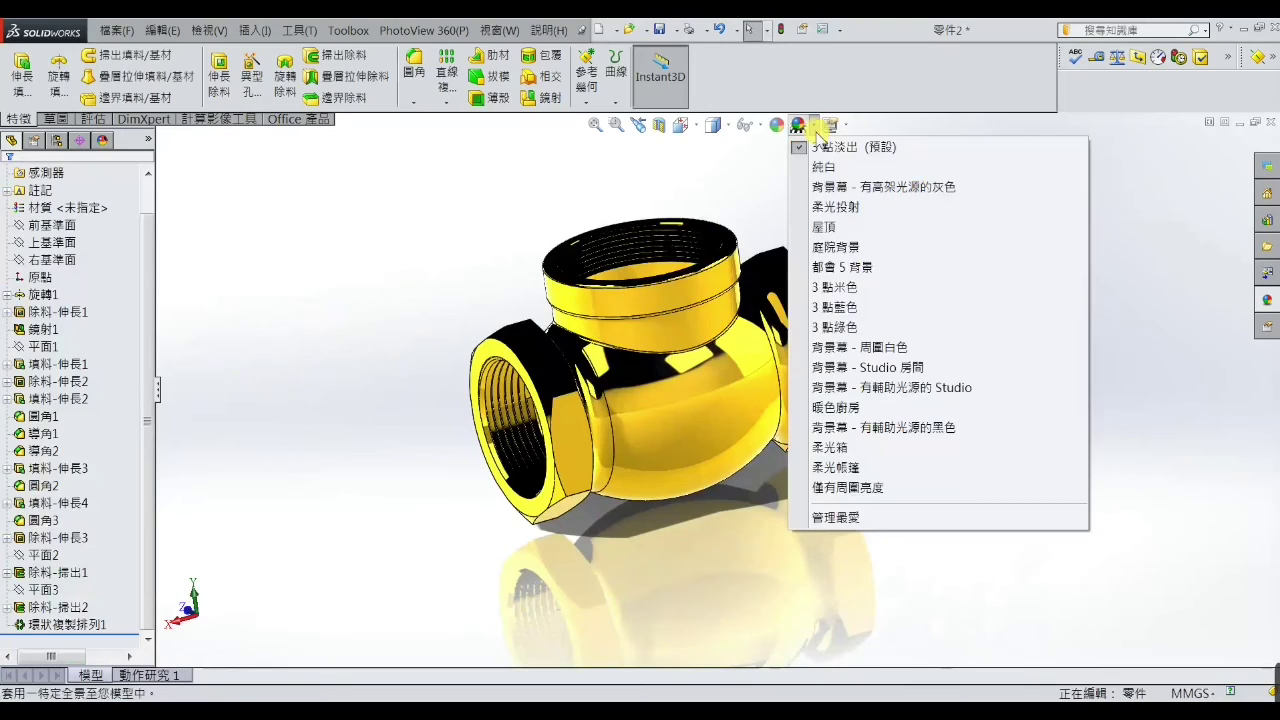
{"action": "left_click", "coordinate": [880, 407]}
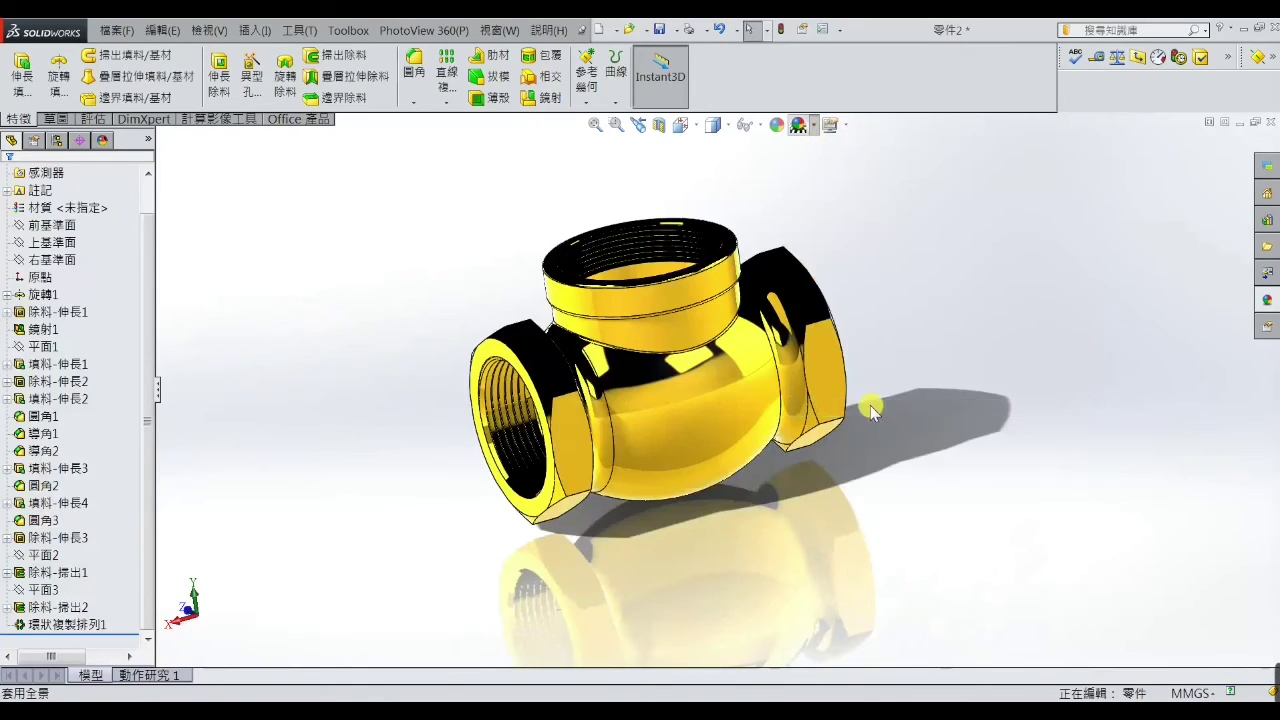
{"action": "middle_click_drag", "start_coordinate": [855, 440], "coordinate": [830, 445]}
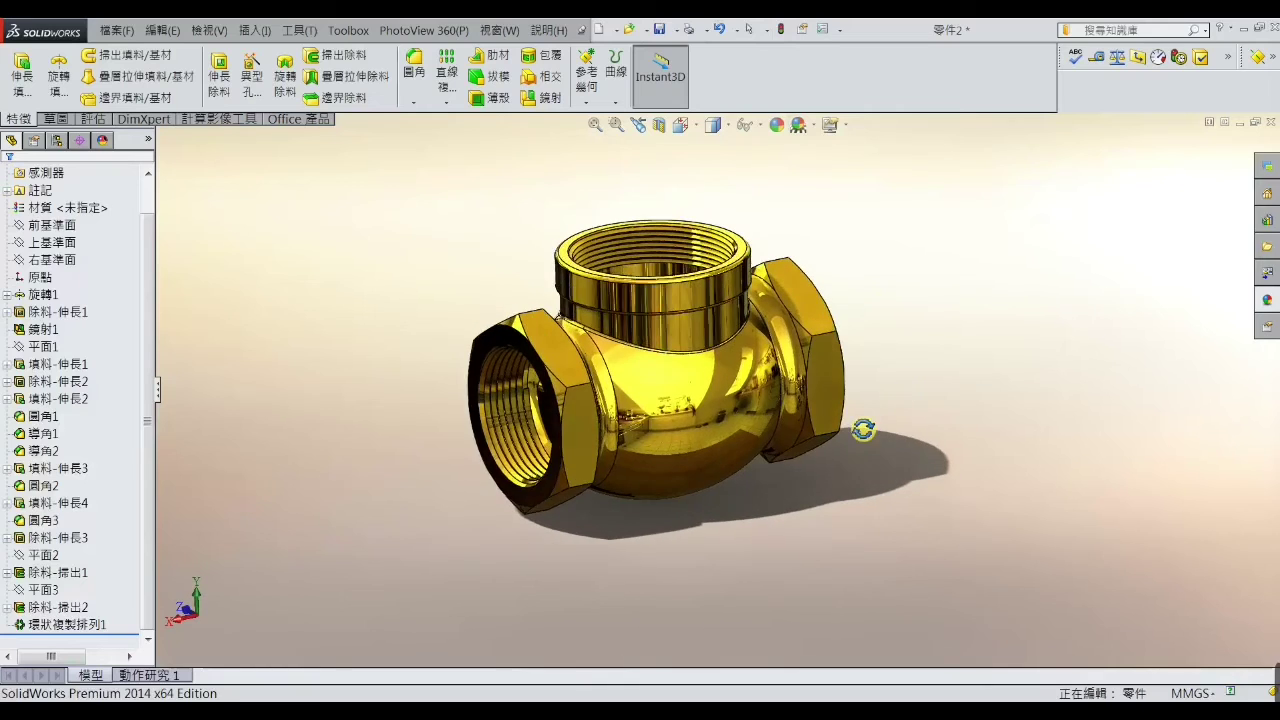
{"action": "scroll", "coordinate": [830, 445], "scroll_direction": "down", "scroll_amount": 3}
{"action": "mouse_move", "coordinate": [686, 391]}
{"action": "middle_mouse_down"}
{"action": "mouse_move", "coordinate": [775, 381]}
{"action": "mouse_move", "coordinate": [786, 420]}
{"action": "middle_mouse_up"}
{"action": "scroll", "coordinate": [766, 417], "scroll_direction": "up", "scroll_amount": 2}
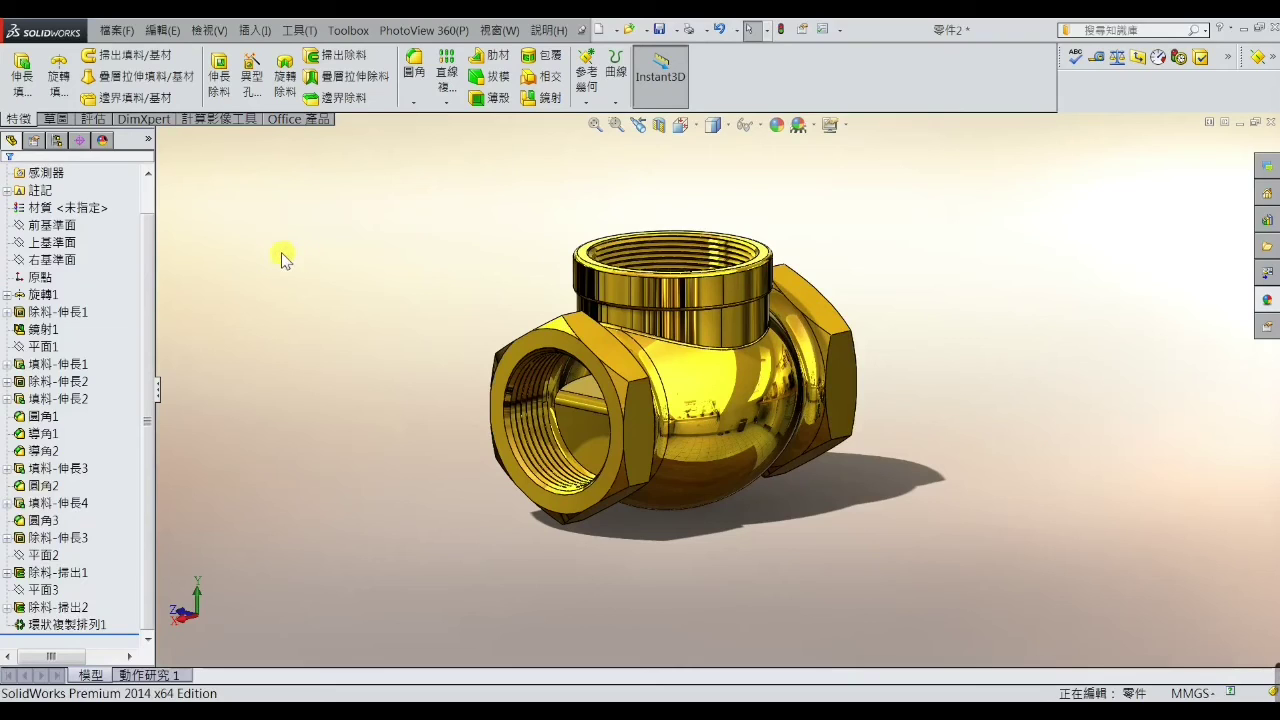
Show the feature dimensions from the part's Annotations folder
{"action": "left_click", "coordinate": [9, 190]}
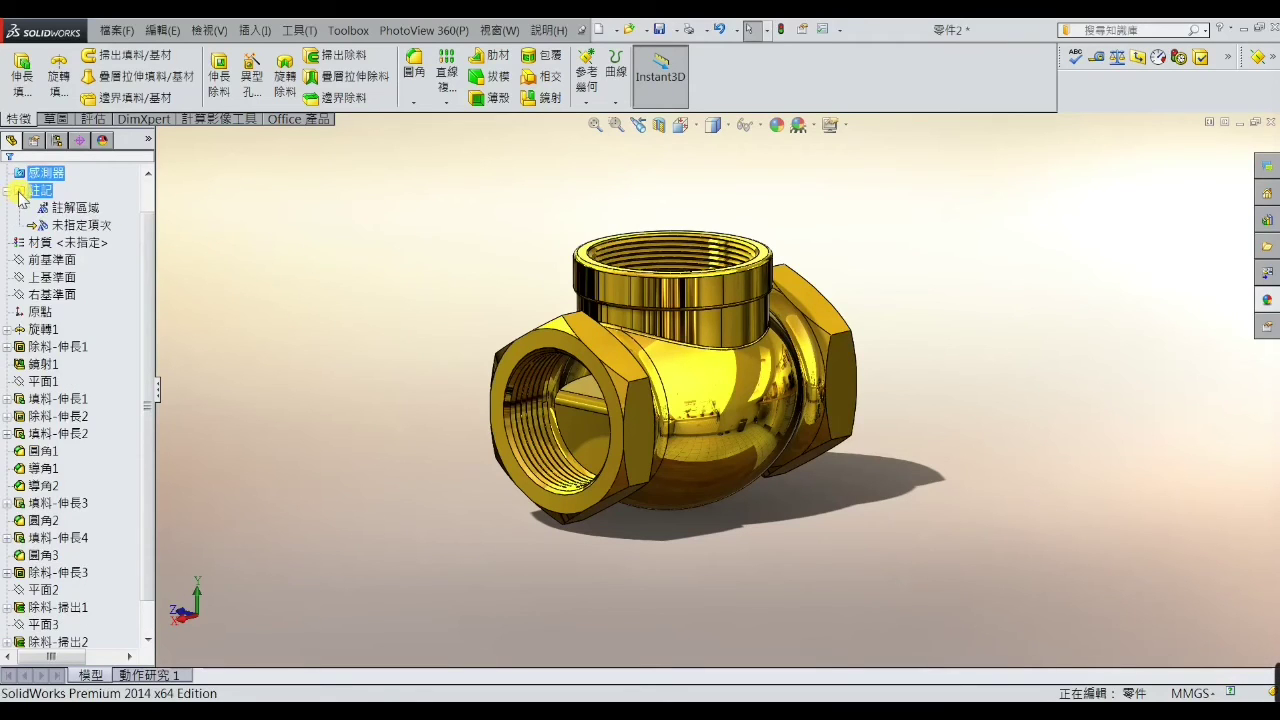
{"action": "right_click", "coordinate": [19, 190]}
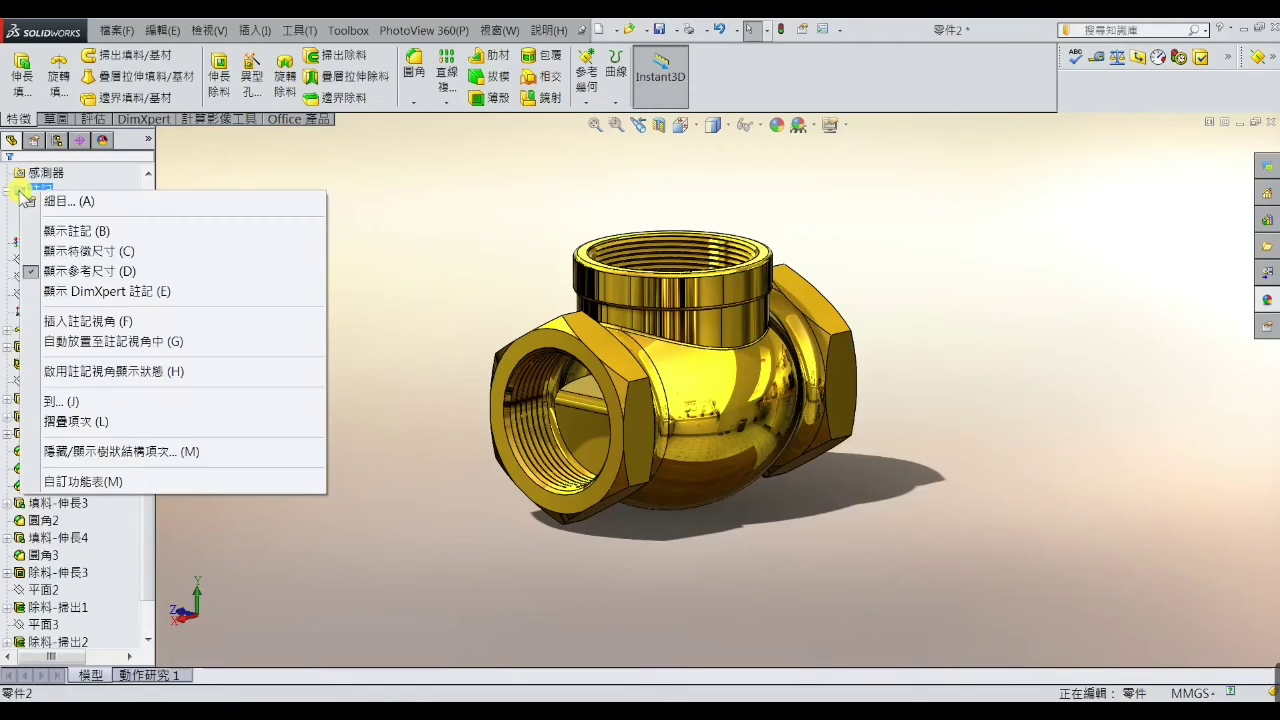
{"action": "left_click", "coordinate": [35, 258]}
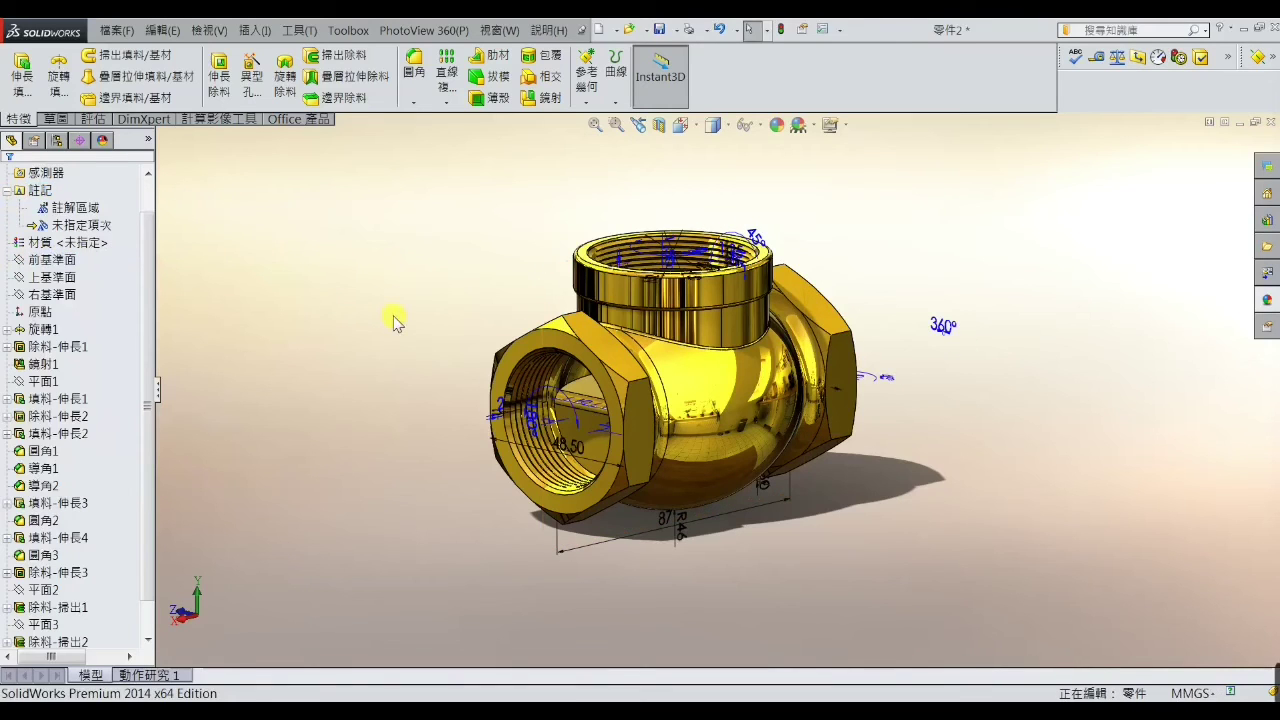
Rotate to a near-frontal view and inspect the 87 mm overall length dimension
{"action": "middle_click_drag", "start_coordinate": [393, 320], "coordinate": [334, 286]}
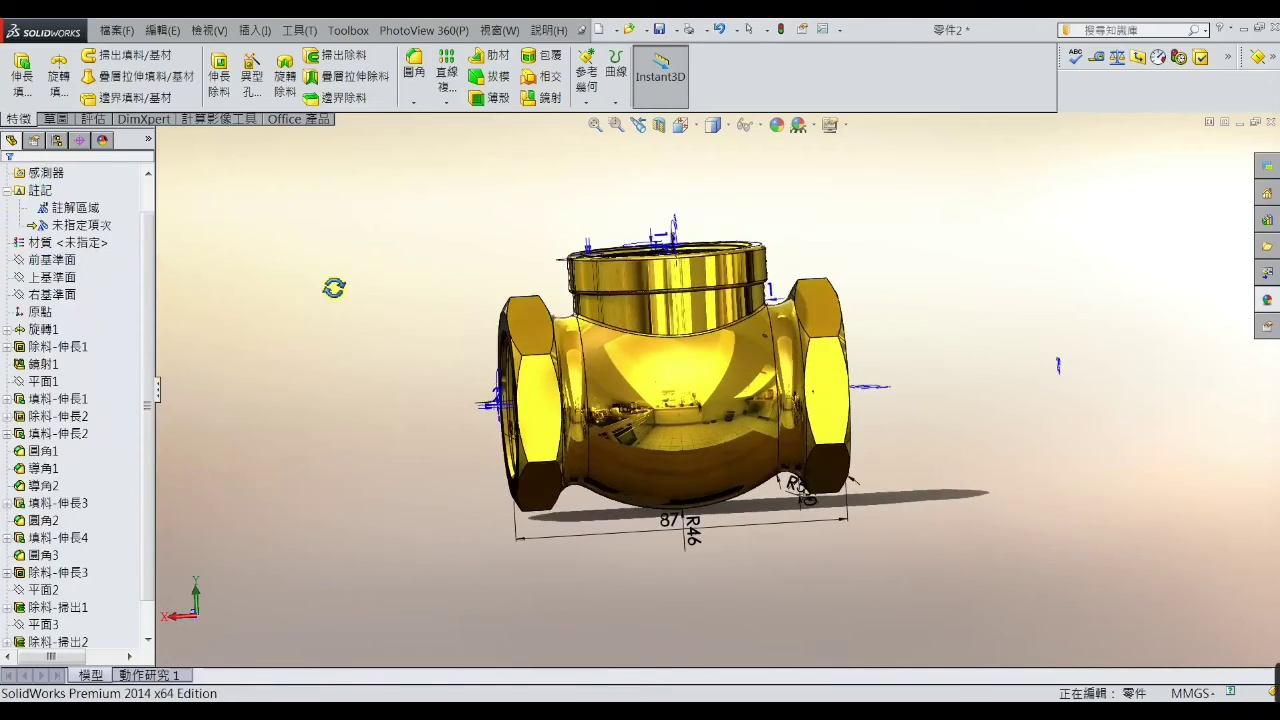
{"action": "left_click", "coordinate": [668, 528]}
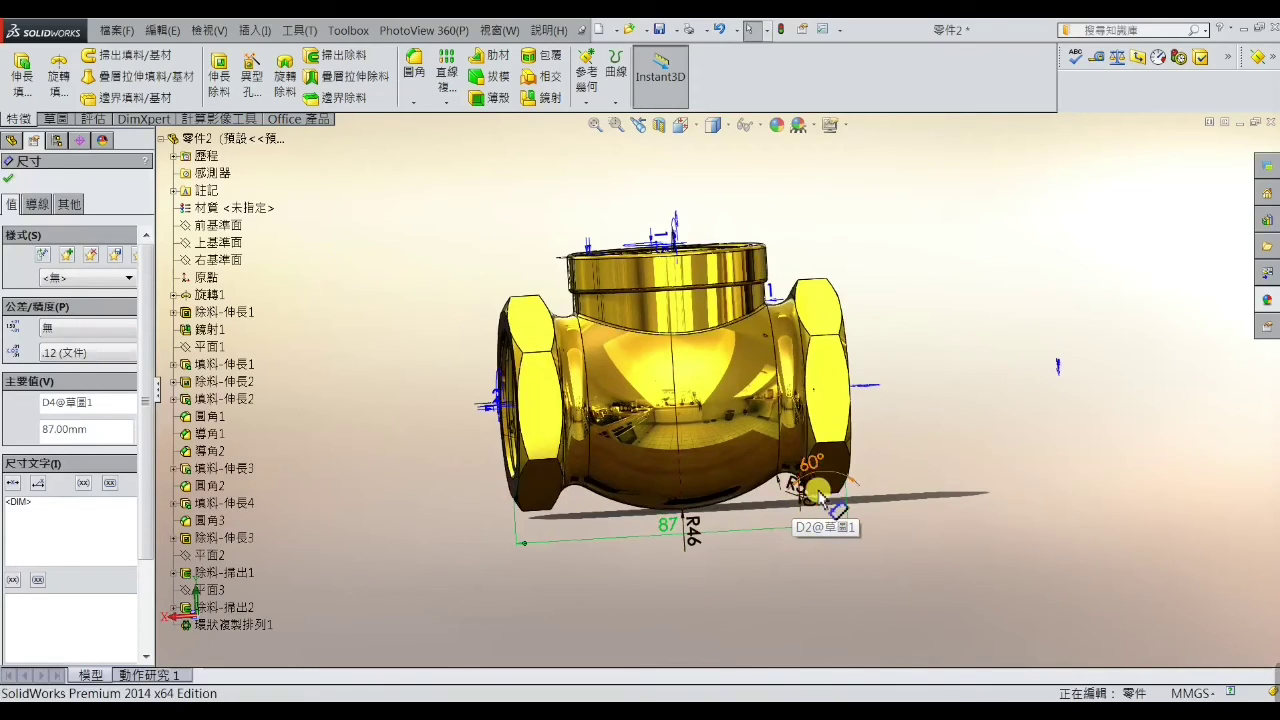
{"action": "key", "text": "Down"}
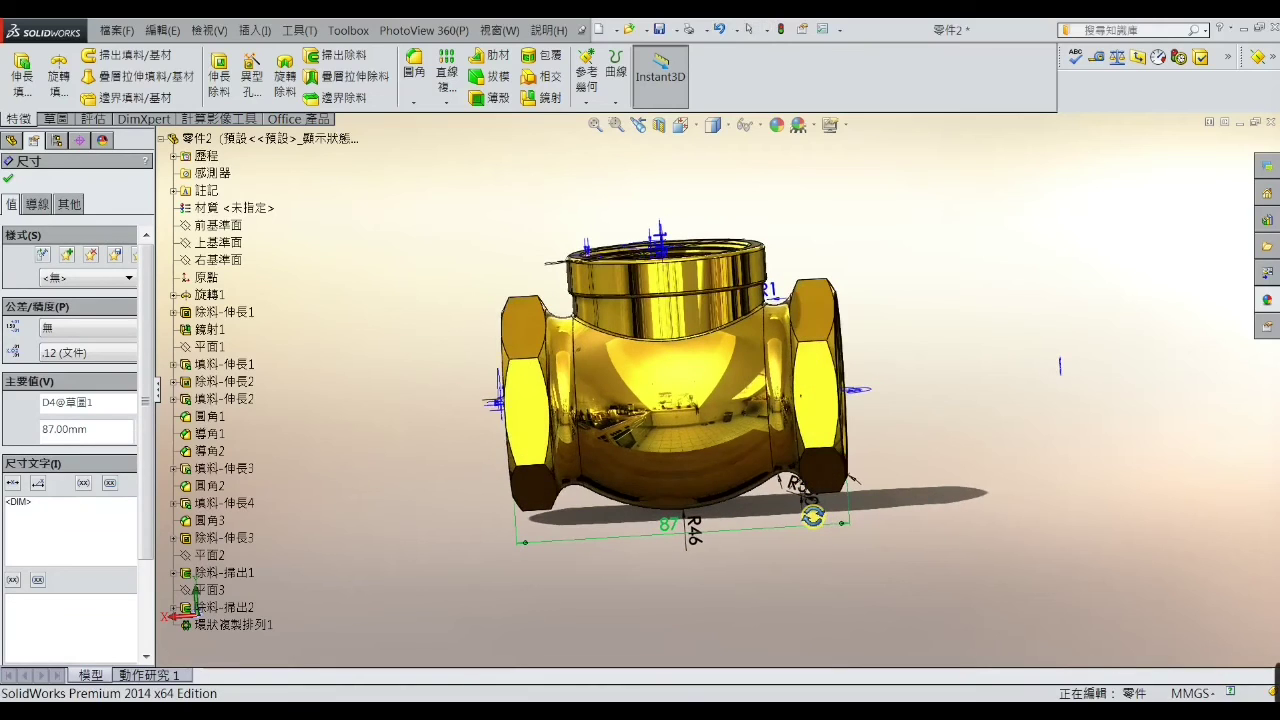
{"action": "middle_click_drag", "start_coordinate": [812, 505], "coordinate": [823, 457]}
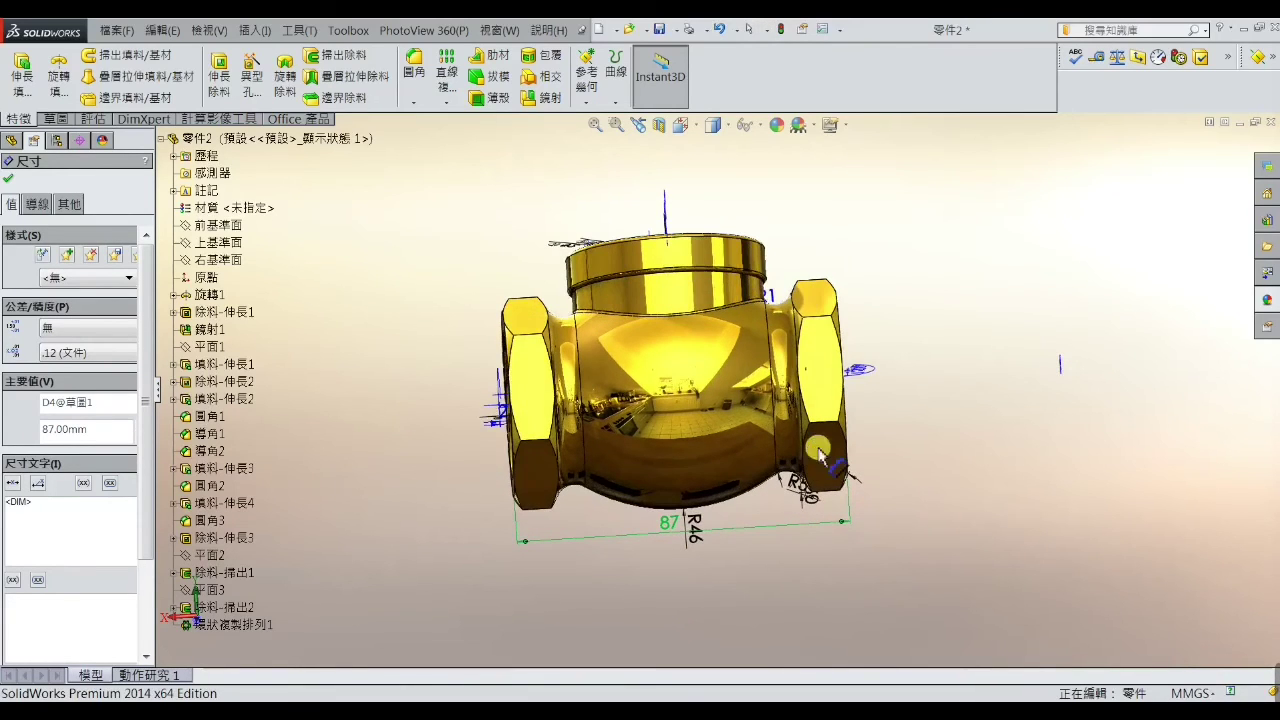
{"action": "left_click", "coordinate": [391, 206]}
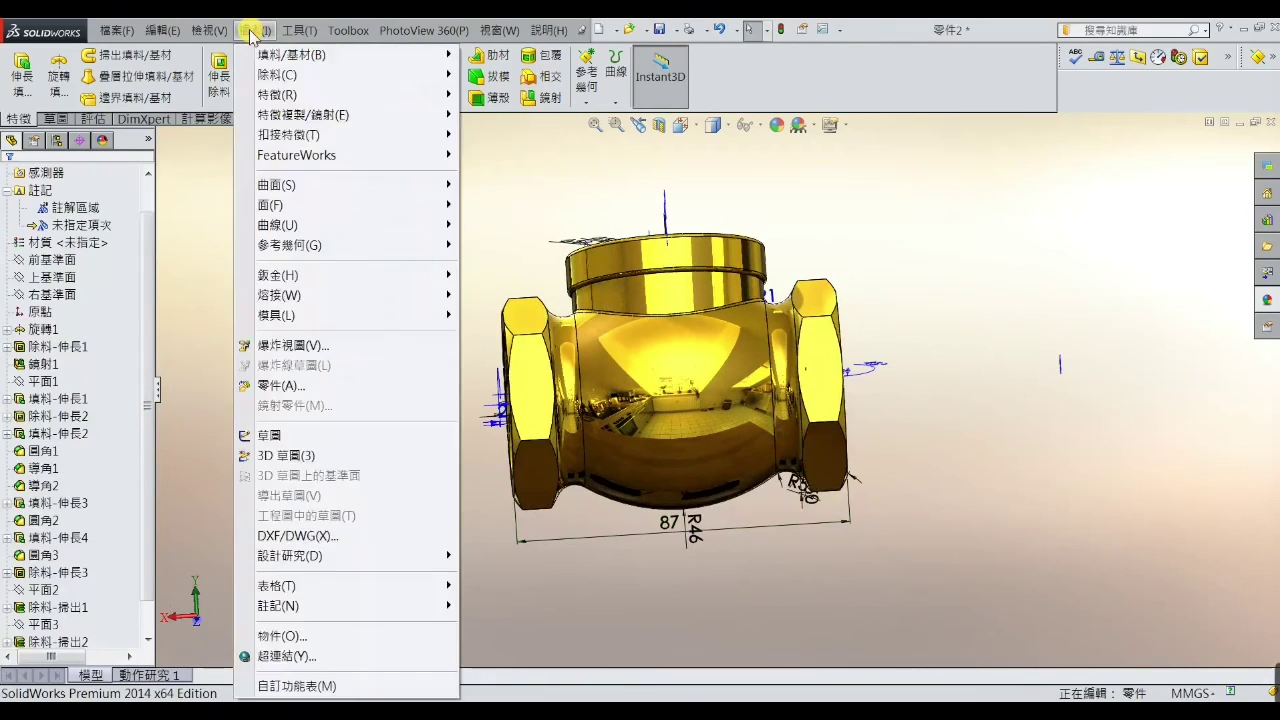
Switch the model display to Wireframe
{"action": "left_click", "coordinate": [255, 30]}
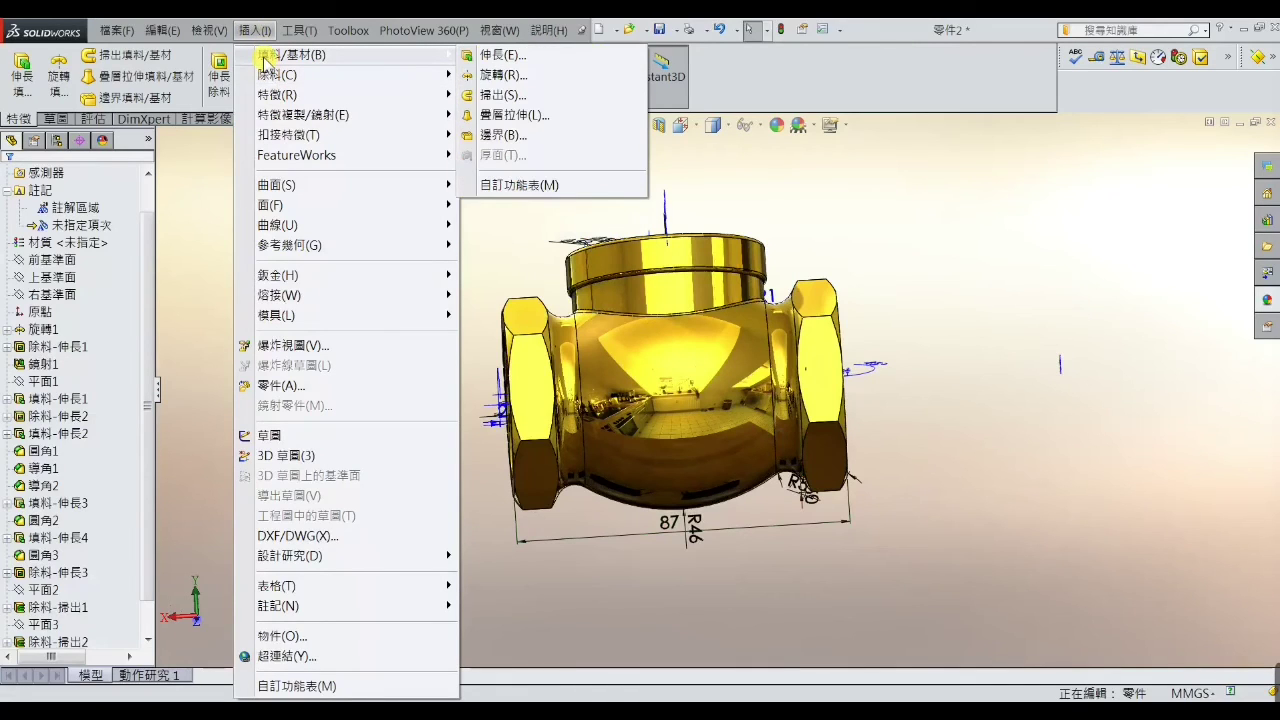
{"action": "left_click", "coordinate": [209, 30]}
{"action": "mouse_move", "coordinate": [231, 121]}
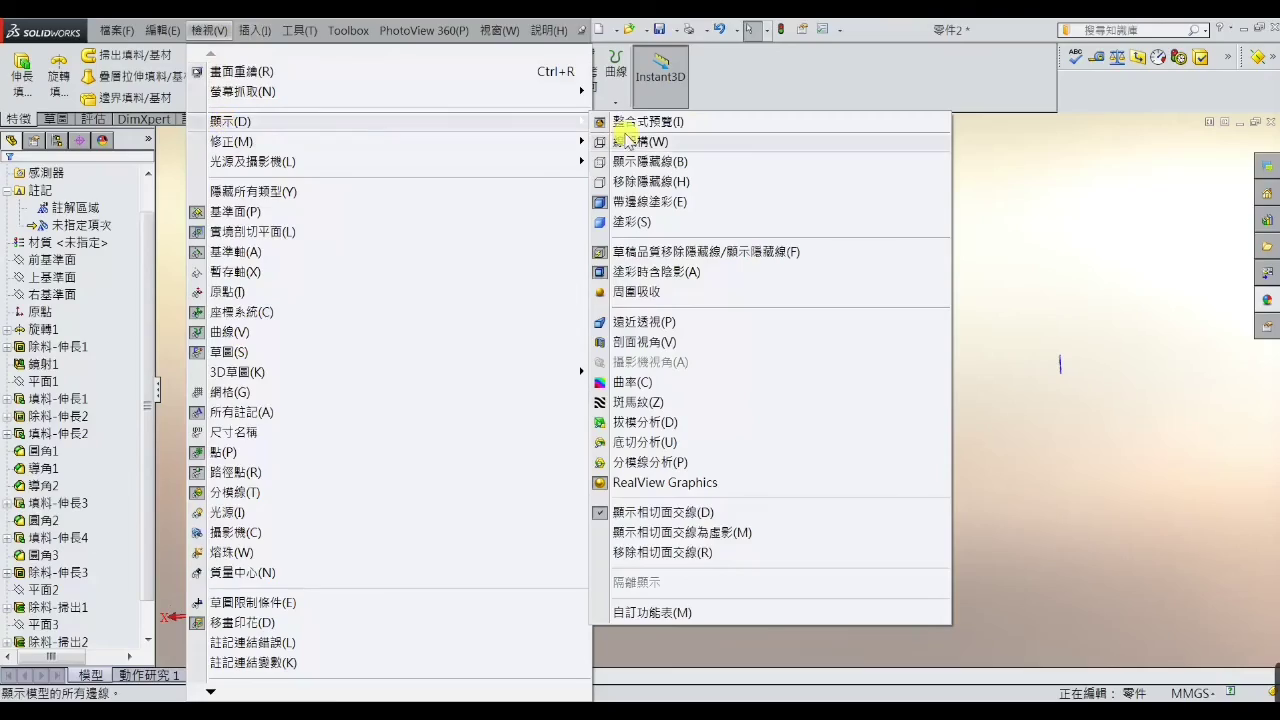
{"action": "left_click", "coordinate": [630, 145]}
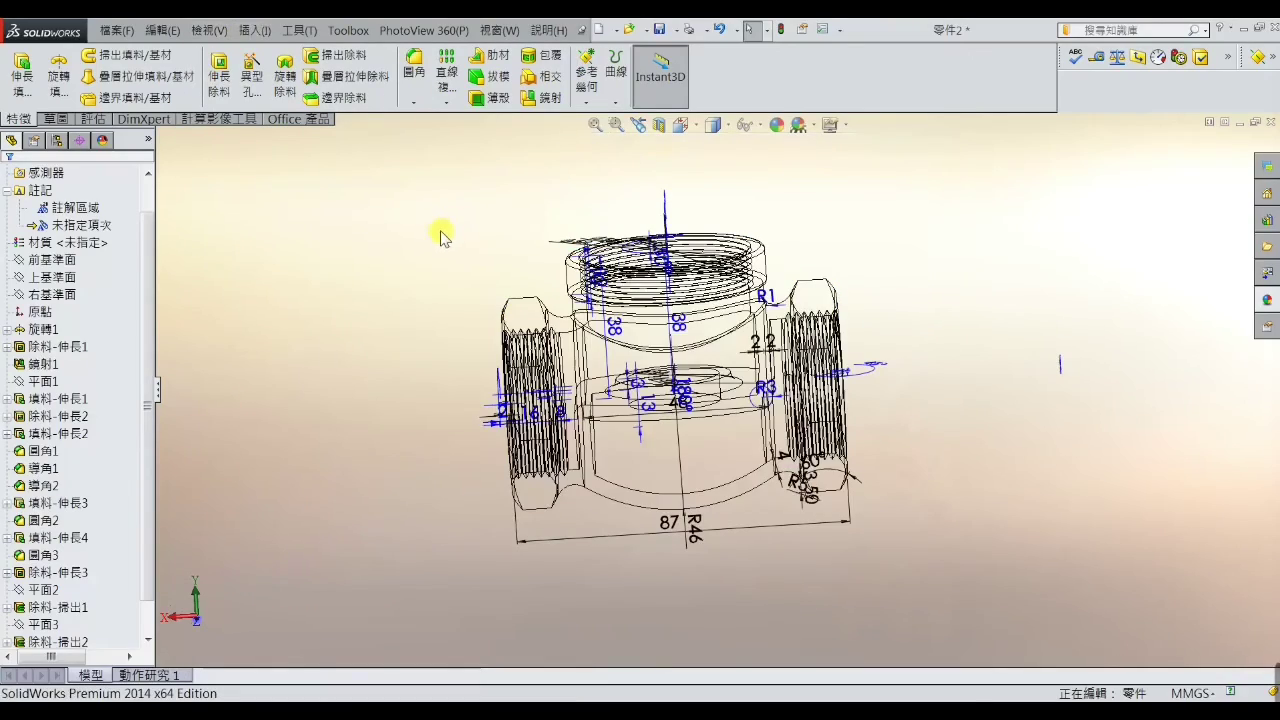
Orbit and zoom the wireframe valve to inspect the internal threads from several angles
{"action": "mouse_move", "coordinate": [440, 233]}
{"action": "middle_mouse_down"}
{"action": "mouse_move", "coordinate": [452, 271]}
{"action": "mouse_move", "coordinate": [423, 266]}
{"action": "mouse_move", "coordinate": [440, 251]}
{"action": "mouse_move", "coordinate": [469, 300]}
{"action": "mouse_move", "coordinate": [460, 357]}
{"action": "mouse_move", "coordinate": [449, 177]}
{"action": "mouse_move", "coordinate": [448, 193]}
{"action": "middle_mouse_up"}
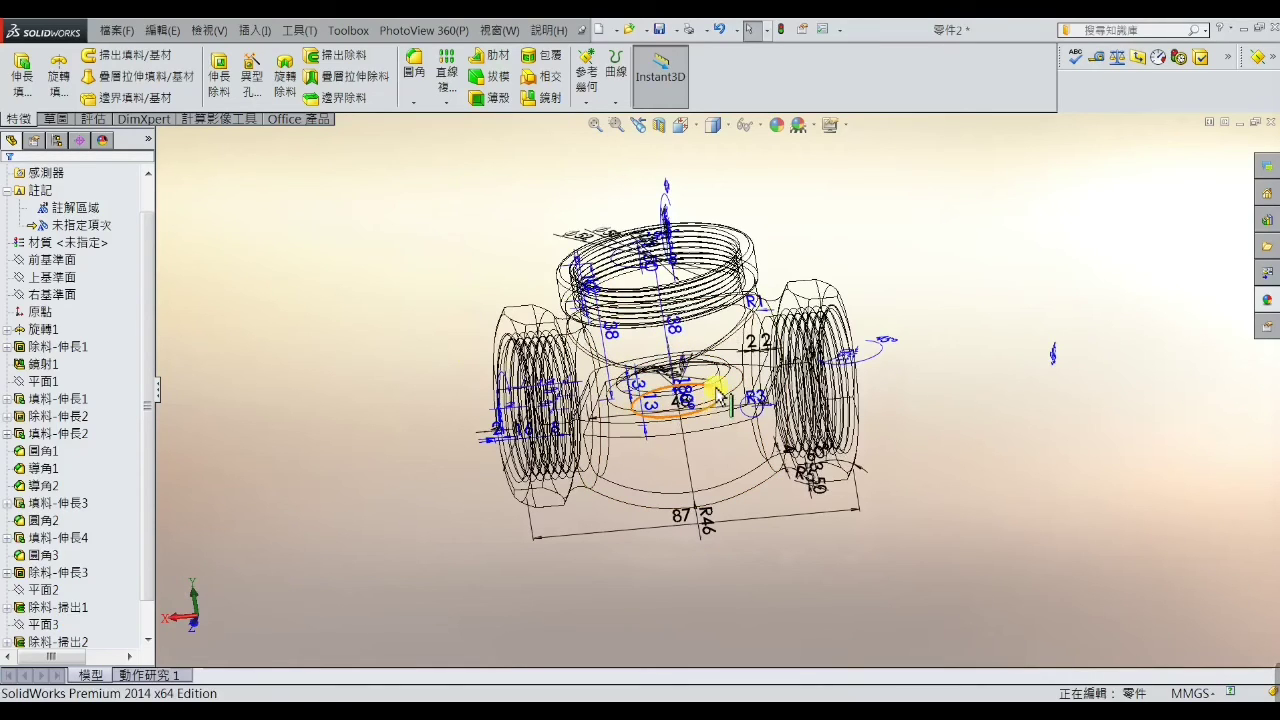
{"action": "mouse_move", "coordinate": [705, 432]}
{"action": "middle_mouse_down"}
{"action": "mouse_move", "coordinate": [768, 695]}
{"action": "mouse_move", "coordinate": [820, 459]}
{"action": "mouse_move", "coordinate": [782, 566]}
{"action": "mouse_move", "coordinate": [788, 547]}
{"action": "middle_mouse_up"}
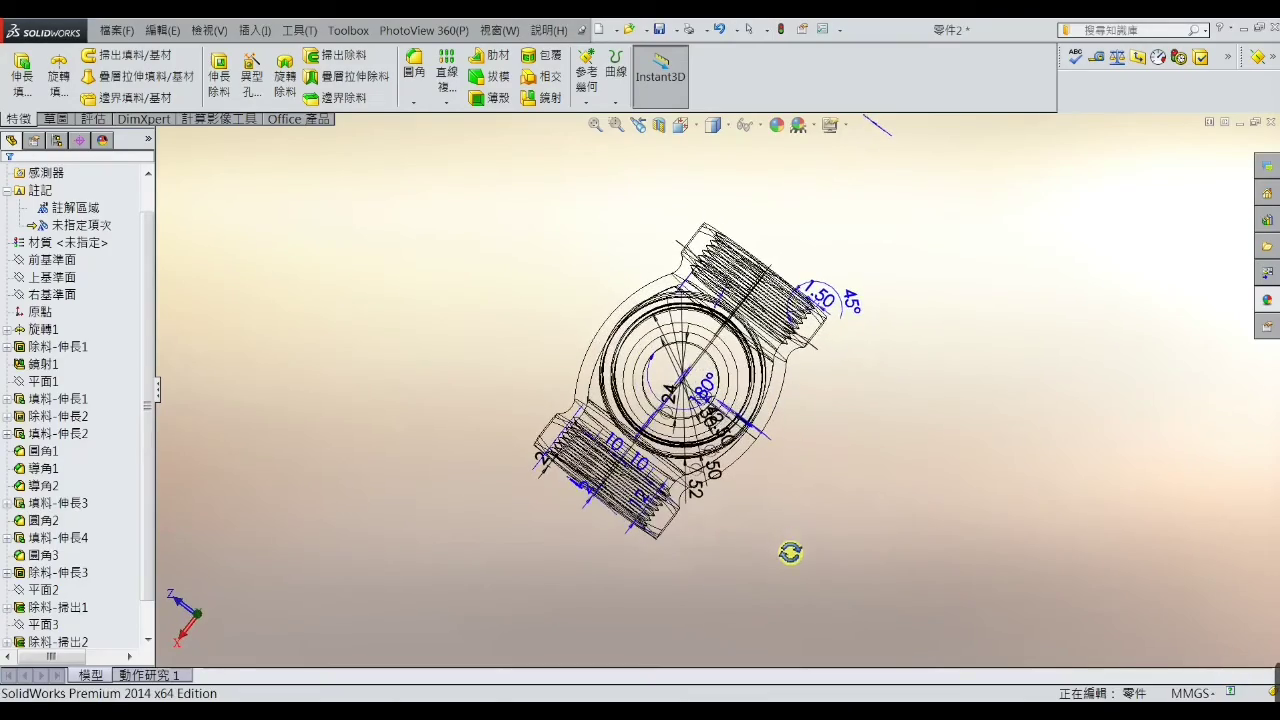
{"action": "scroll", "coordinate": [697, 400], "scroll_direction": "down", "scroll_amount": 3}
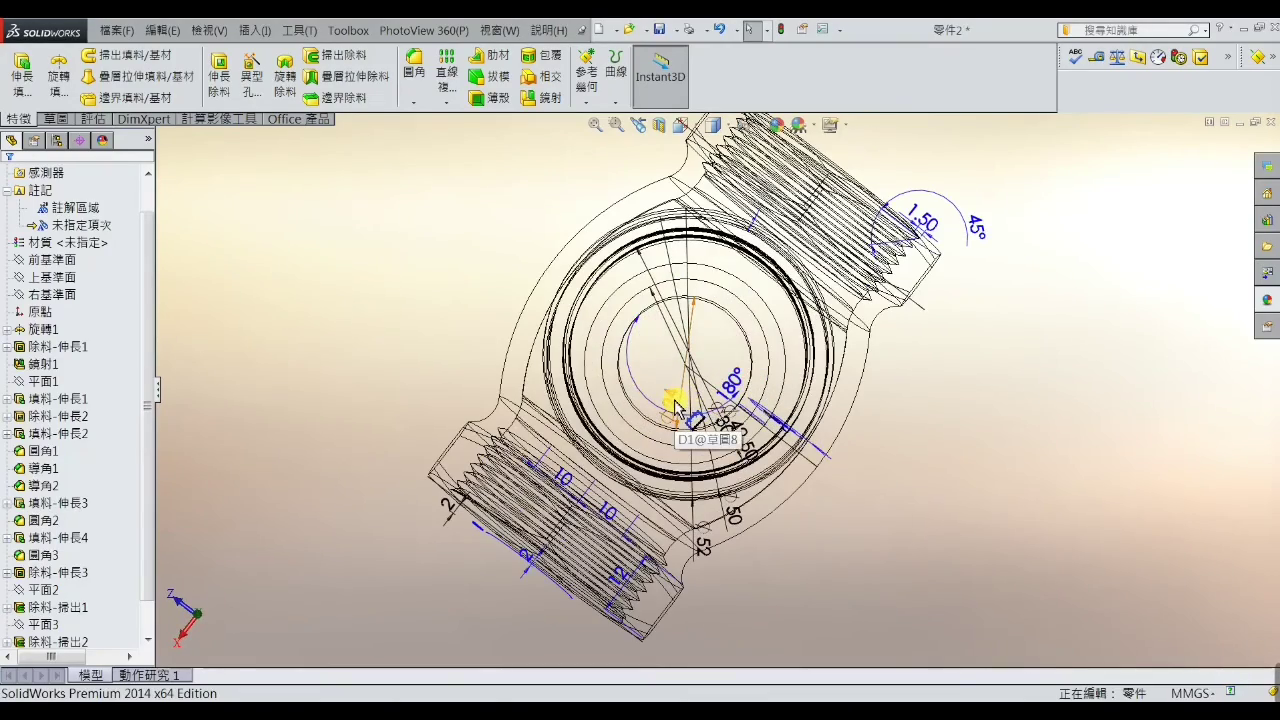
{"action": "mouse_move", "coordinate": [675, 407]}
{"action": "middle_mouse_down"}
{"action": "mouse_move", "coordinate": [666, 400]}
{"action": "mouse_move", "coordinate": [680, 438]}
{"action": "middle_mouse_up"}
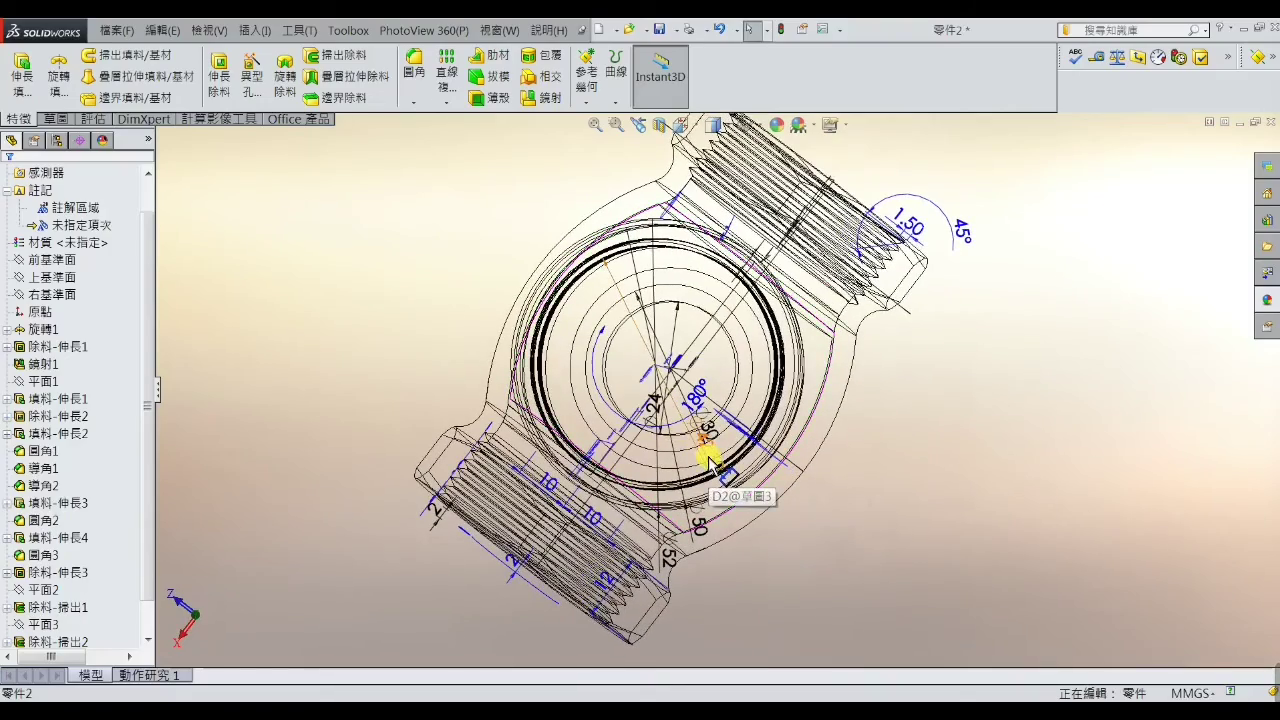
{"action": "mouse_move", "coordinate": [728, 388]}
{"action": "middle_mouse_down"}
{"action": "mouse_move", "coordinate": [686, 349]}
{"action": "mouse_move", "coordinate": [703, 234]}
{"action": "mouse_move", "coordinate": [574, 352]}
{"action": "mouse_move", "coordinate": [606, 357]}
{"action": "mouse_move", "coordinate": [609, 371]}
{"action": "mouse_move", "coordinate": [620, 329]}
{"action": "mouse_move", "coordinate": [654, 289]}
{"action": "mouse_move", "coordinate": [580, 320]}
{"action": "mouse_move", "coordinate": [588, 342]}
{"action": "mouse_move", "coordinate": [600, 314]}
{"action": "mouse_move", "coordinate": [745, 300]}
{"action": "mouse_move", "coordinate": [755, 362]}
{"action": "mouse_move", "coordinate": [572, 540]}
{"action": "middle_mouse_up"}
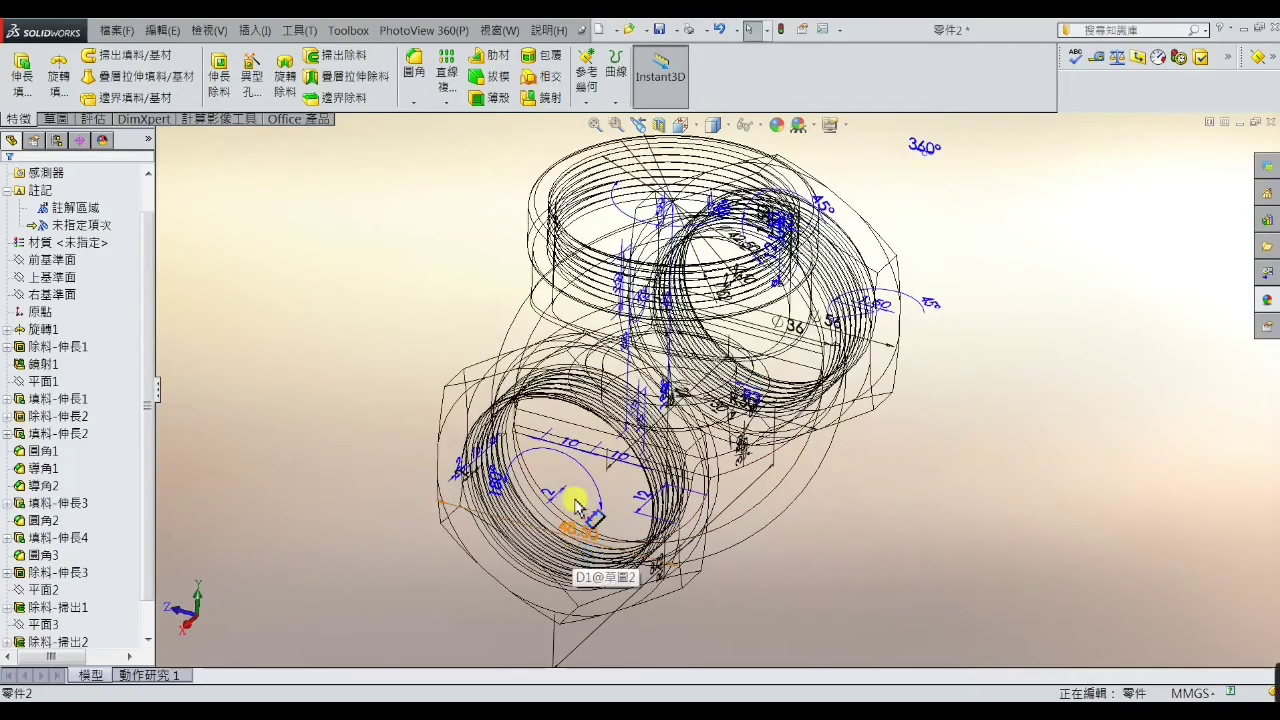
{"action": "scroll", "coordinate": [562, 478], "scroll_direction": "down", "scroll_amount": 2}
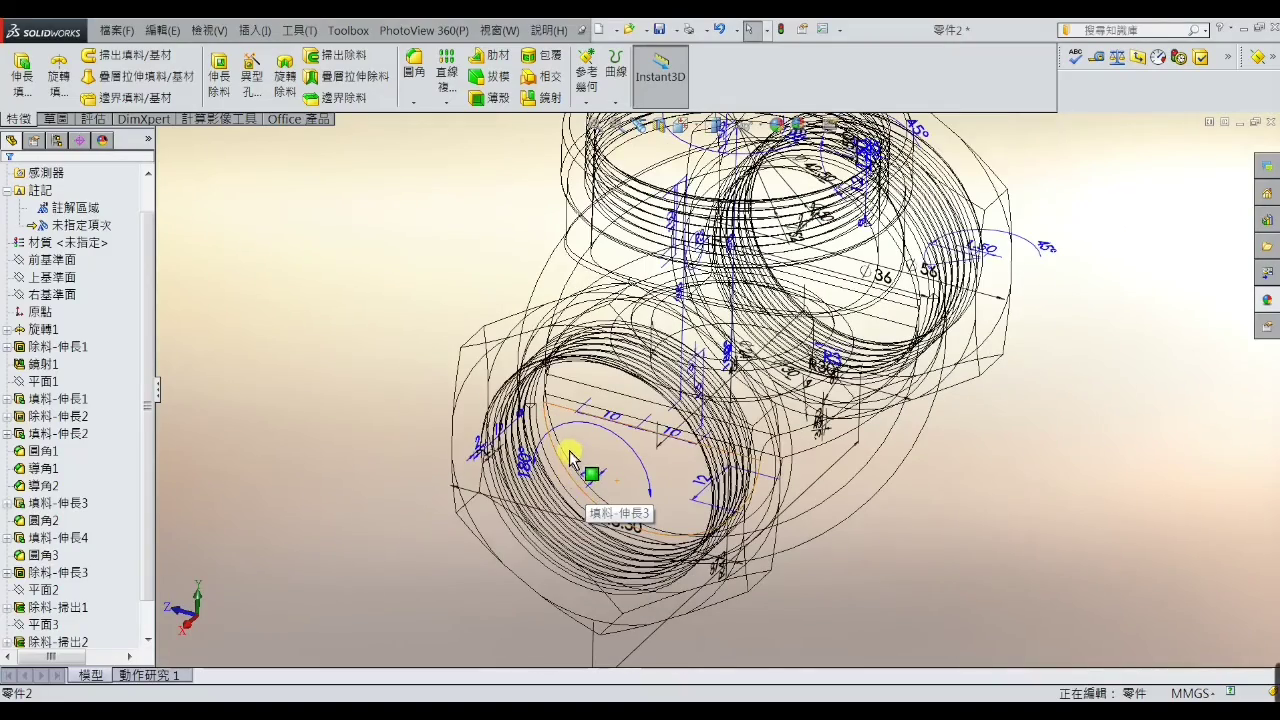
{"action": "mouse_move", "coordinate": [612, 455]}
{"action": "middle_mouse_down"}
{"action": "mouse_move", "coordinate": [614, 410]}
{"action": "mouse_move", "coordinate": [660, 400]}
{"action": "mouse_move", "coordinate": [691, 443]}
{"action": "mouse_move", "coordinate": [586, 408]}
{"action": "mouse_move", "coordinate": [491, 429]}
{"action": "mouse_move", "coordinate": [486, 508]}
{"action": "mouse_move", "coordinate": [514, 443]}
{"action": "mouse_move", "coordinate": [418, 485]}
{"action": "mouse_move", "coordinate": [401, 429]}
{"action": "mouse_move", "coordinate": [421, 443]}
{"action": "mouse_move", "coordinate": [395, 383]}
{"action": "middle_mouse_up"}
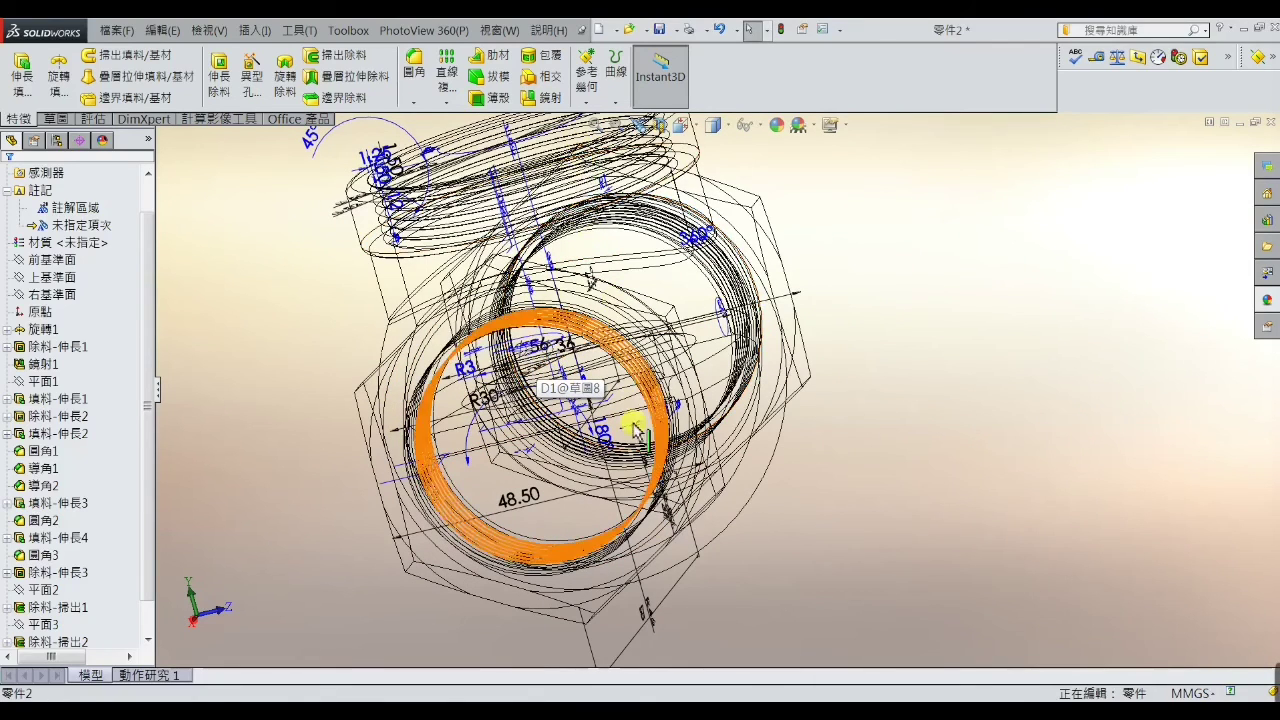
{"action": "mouse_move", "coordinate": [928, 270]}
{"action": "middle_mouse_down"}
{"action": "mouse_move", "coordinate": [966, 323]}
{"action": "mouse_move", "coordinate": [1017, 343]}
{"action": "middle_mouse_up"}
{"action": "scroll", "coordinate": [614, 277], "scroll_direction": "up", "scroll_amount": 3}
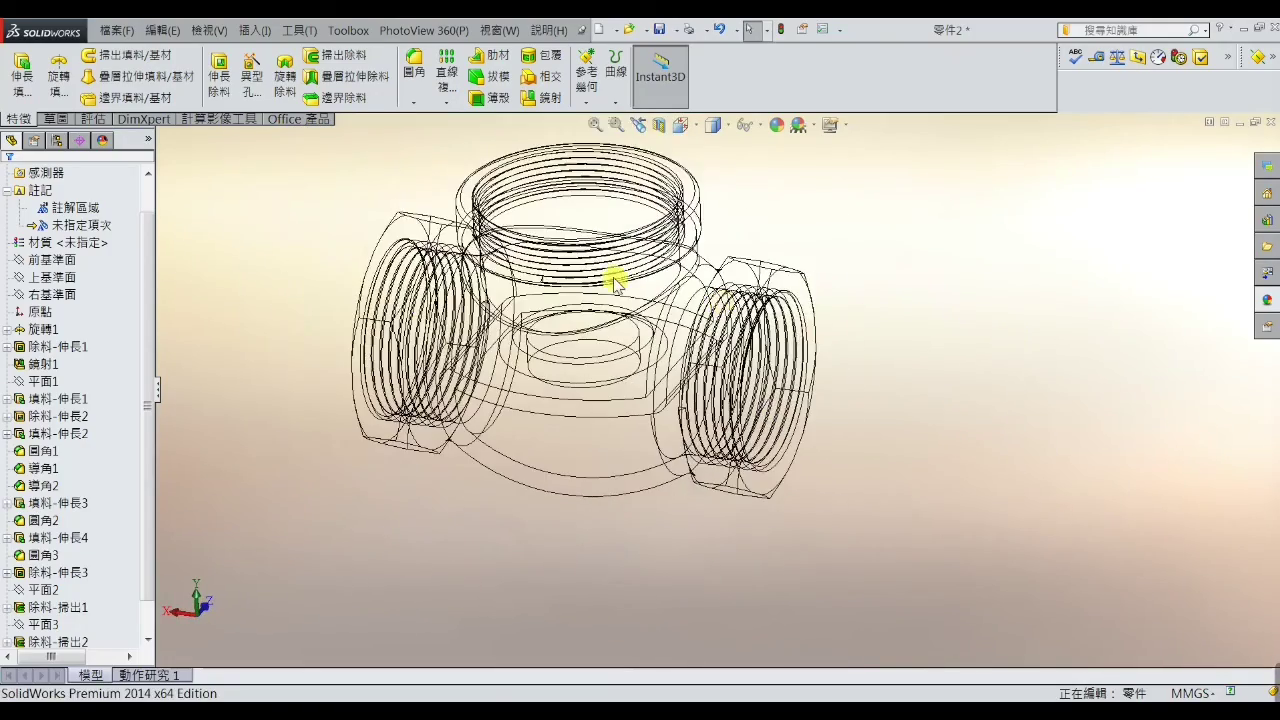
{"action": "scroll", "coordinate": [623, 320], "scroll_direction": "up", "scroll_amount": 2}
{"action": "mouse_move", "coordinate": [623, 320]}
{"action": "middle_mouse_down"}
{"action": "mouse_move", "coordinate": [966, 423]}
{"action": "mouse_move", "coordinate": [920, 425]}
{"action": "mouse_move", "coordinate": [946, 425]}
{"action": "middle_mouse_up"}
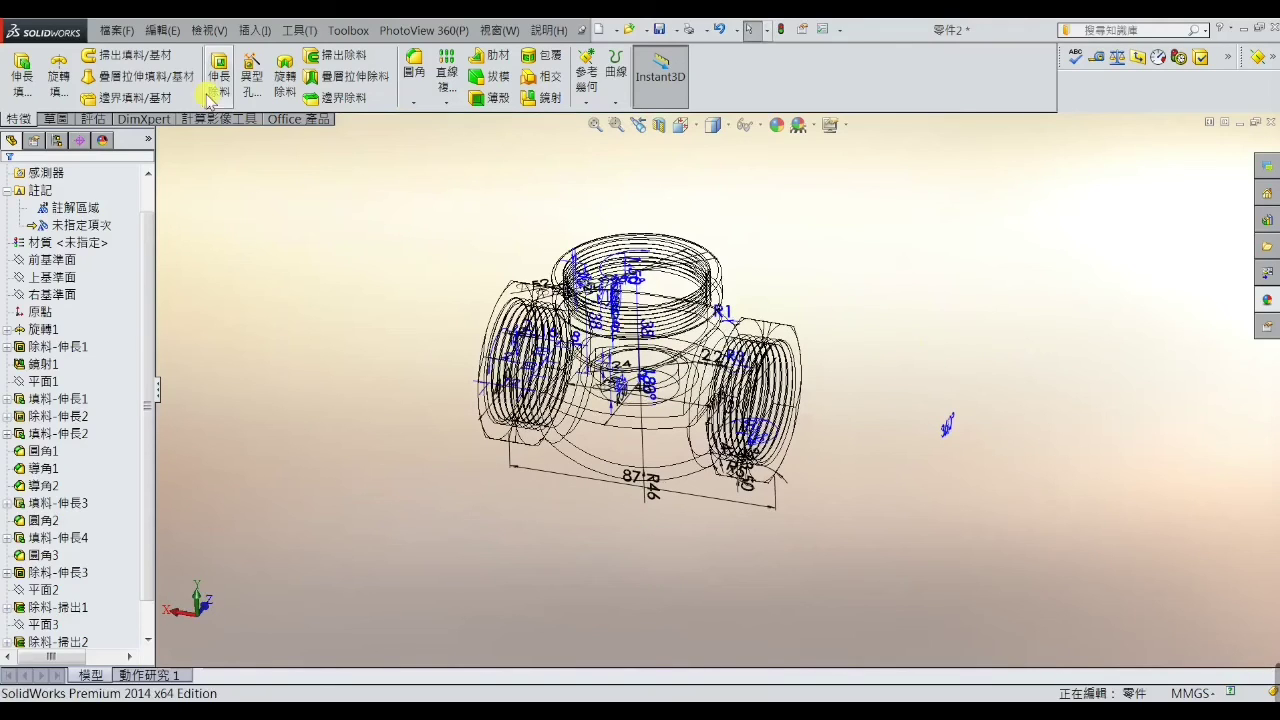
Hide all annotation types and switch the display to Shaded With Edges
{"action": "left_click", "coordinate": [207, 31]}
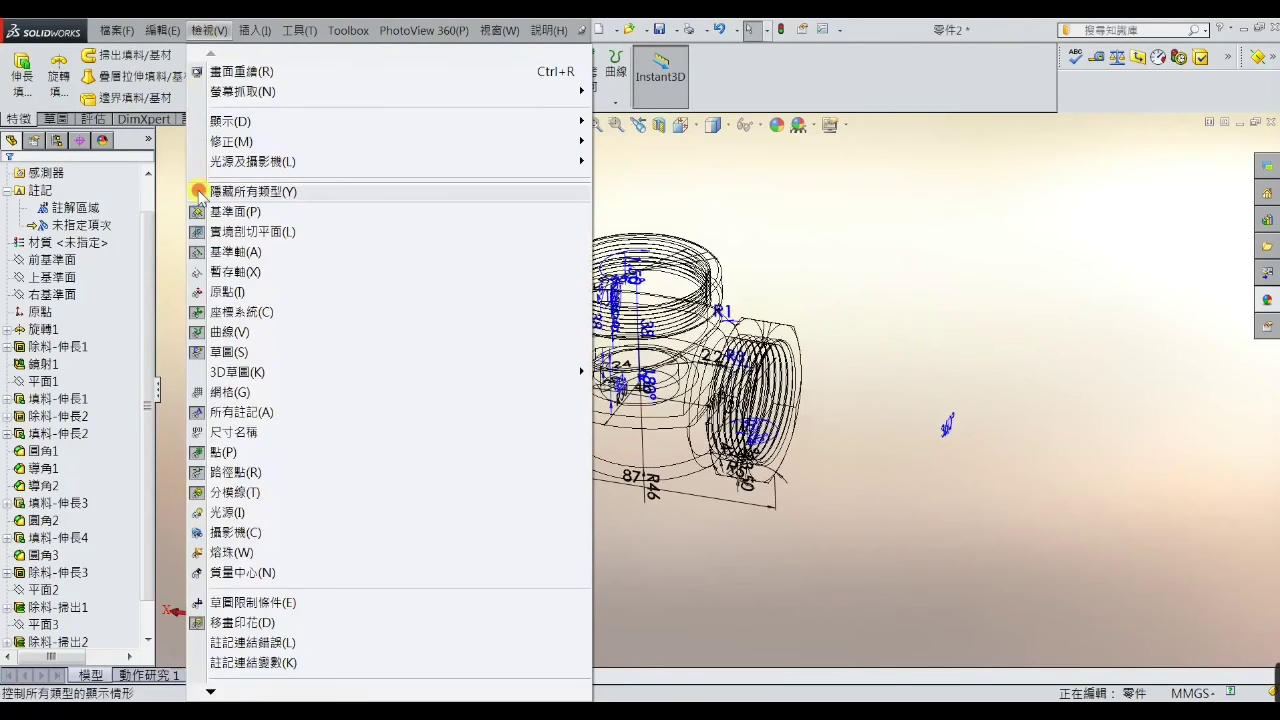
{"action": "left_click", "coordinate": [215, 191]}
{"action": "left_click", "coordinate": [205, 31]}
{"action": "mouse_move", "coordinate": [231, 121]}
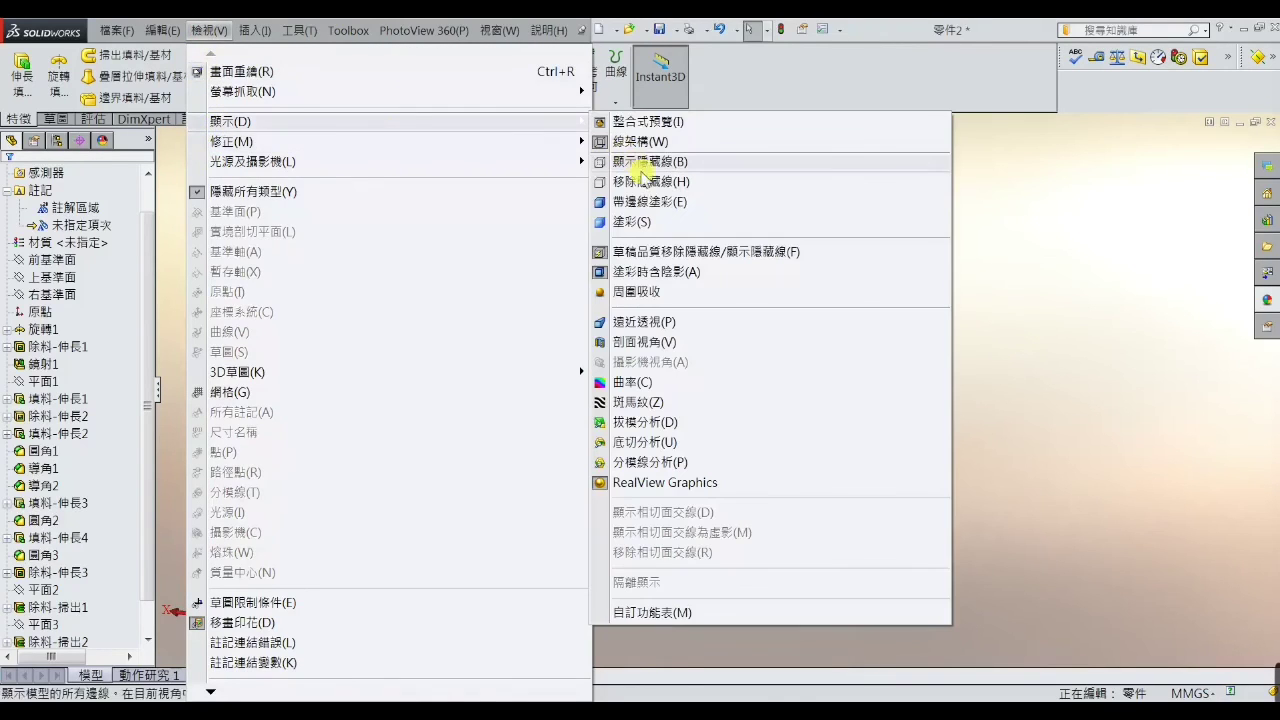
{"action": "left_click", "coordinate": [646, 201]}
Orbit the shaded brass valve to review the threaded top opening, ending at a three-quarter view
{"action": "mouse_move", "coordinate": [424, 289]}
{"action": "middle_mouse_down"}
{"action": "mouse_move", "coordinate": [466, 237]}
{"action": "mouse_move", "coordinate": [569, 266]}
{"action": "mouse_move", "coordinate": [523, 320]}
{"action": "mouse_move", "coordinate": [576, 322]}
{"action": "mouse_move", "coordinate": [674, 363]}
{"action": "mouse_move", "coordinate": [654, 380]}
{"action": "mouse_move", "coordinate": [669, 294]}
{"action": "mouse_move", "coordinate": [671, 317]}
{"action": "middle_mouse_up"}
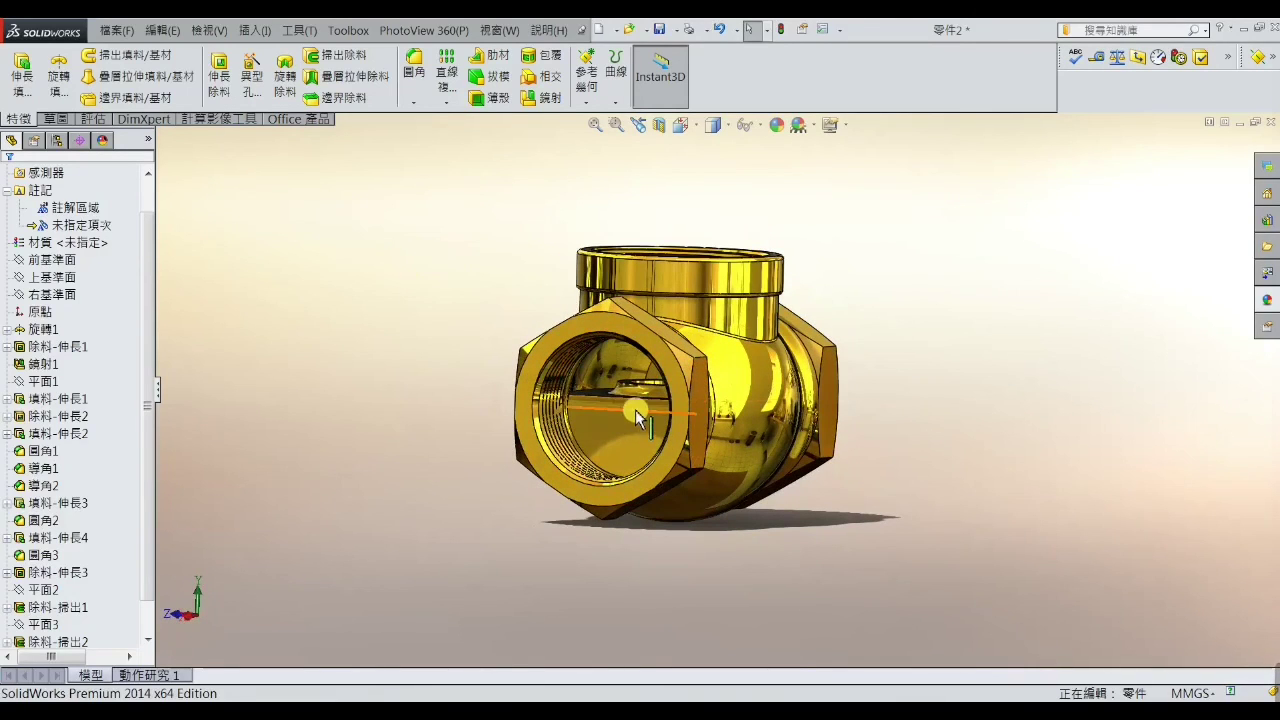
{"action": "mouse_move", "coordinate": [625, 415]}
{"action": "middle_mouse_down"}
{"action": "mouse_move", "coordinate": [740, 483]}
{"action": "mouse_move", "coordinate": [686, 423]}
{"action": "mouse_move", "coordinate": [903, 397]}
{"action": "mouse_move", "coordinate": [837, 426]}
{"action": "mouse_move", "coordinate": [860, 504]}
{"action": "middle_mouse_up"}
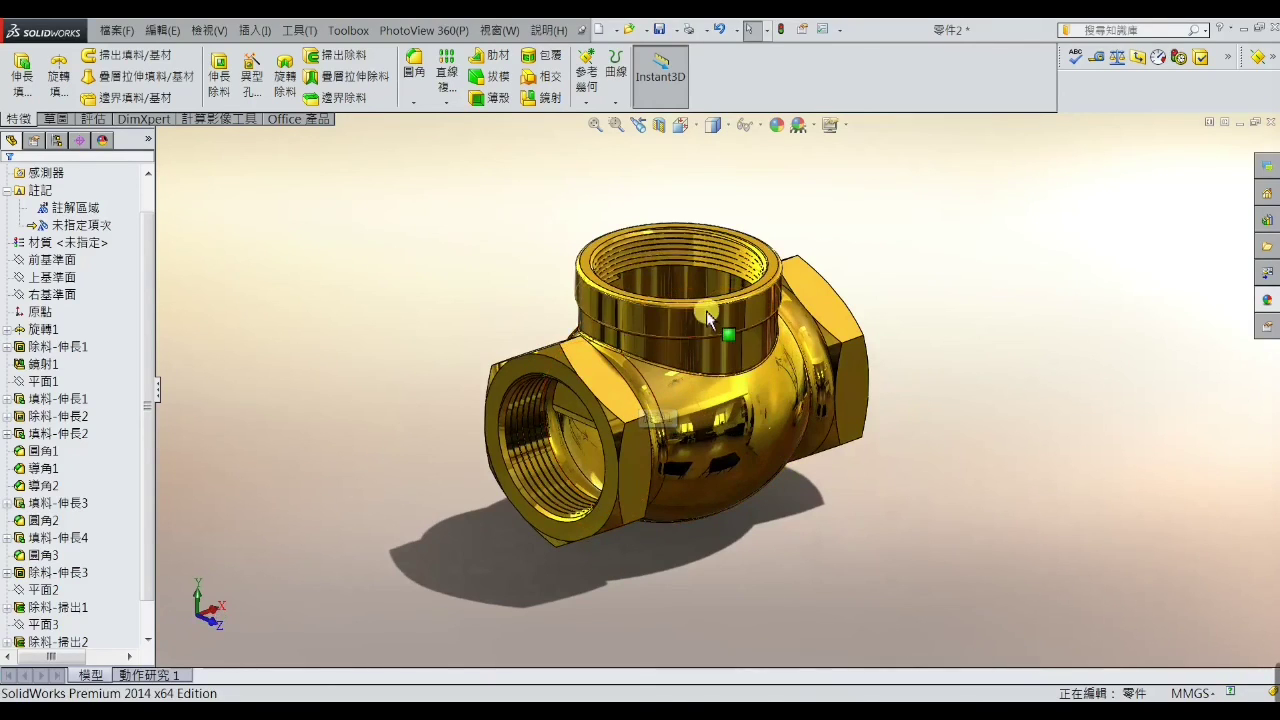
{"action": "left_click", "coordinate": [680, 278]}
{"action": "middle_click_drag", "start_coordinate": [680, 278], "coordinate": [684, 340]}
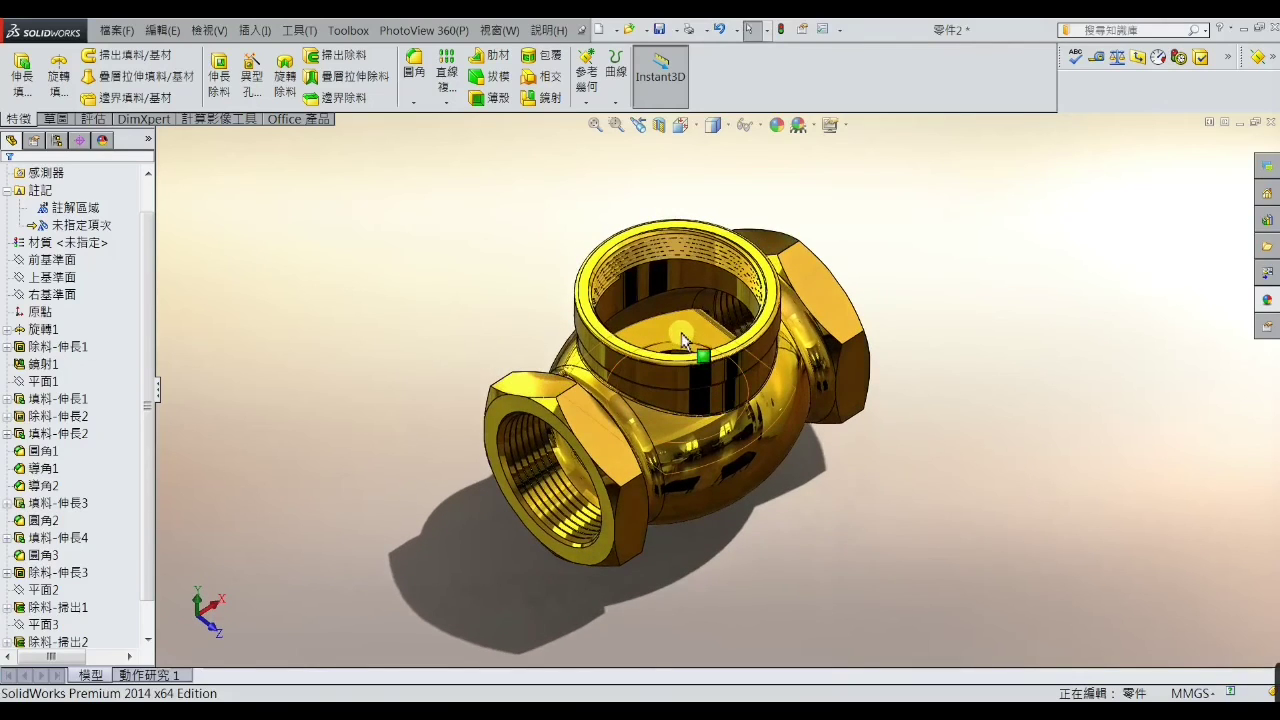
{"action": "scroll", "coordinate": [658, 200], "scroll_direction": "up", "scroll_amount": 2}
{"action": "scroll", "coordinate": [677, 211], "scroll_direction": "up", "scroll_amount": 3}
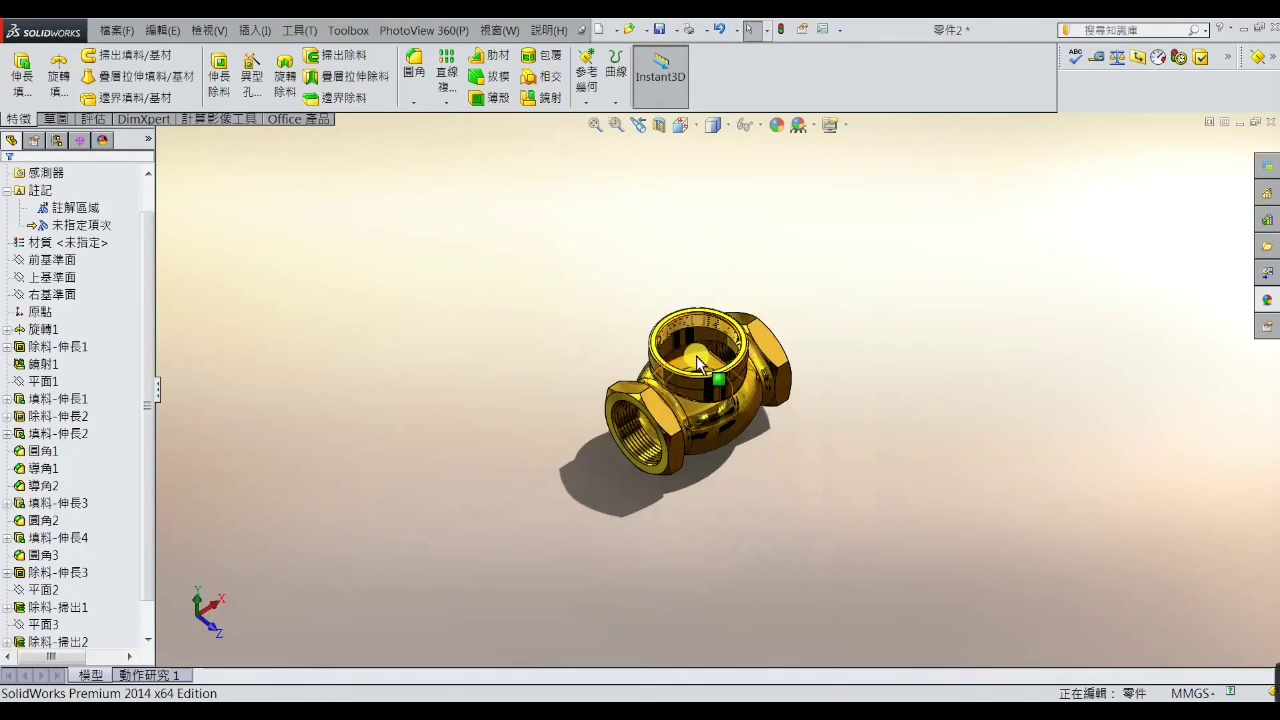
{"action": "middle_click_drag", "start_coordinate": [697, 363], "coordinate": [700, 388]}
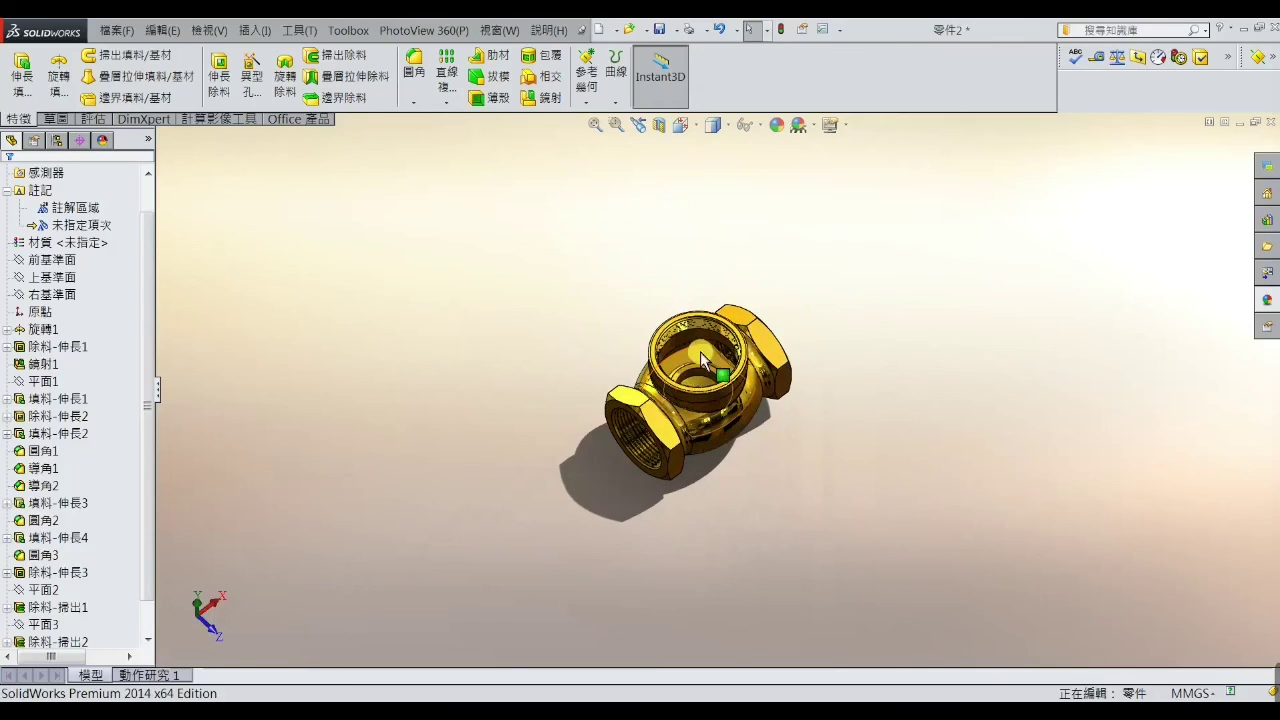
{"action": "middle_click_drag", "start_coordinate": [705, 352], "coordinate": [703, 240]}
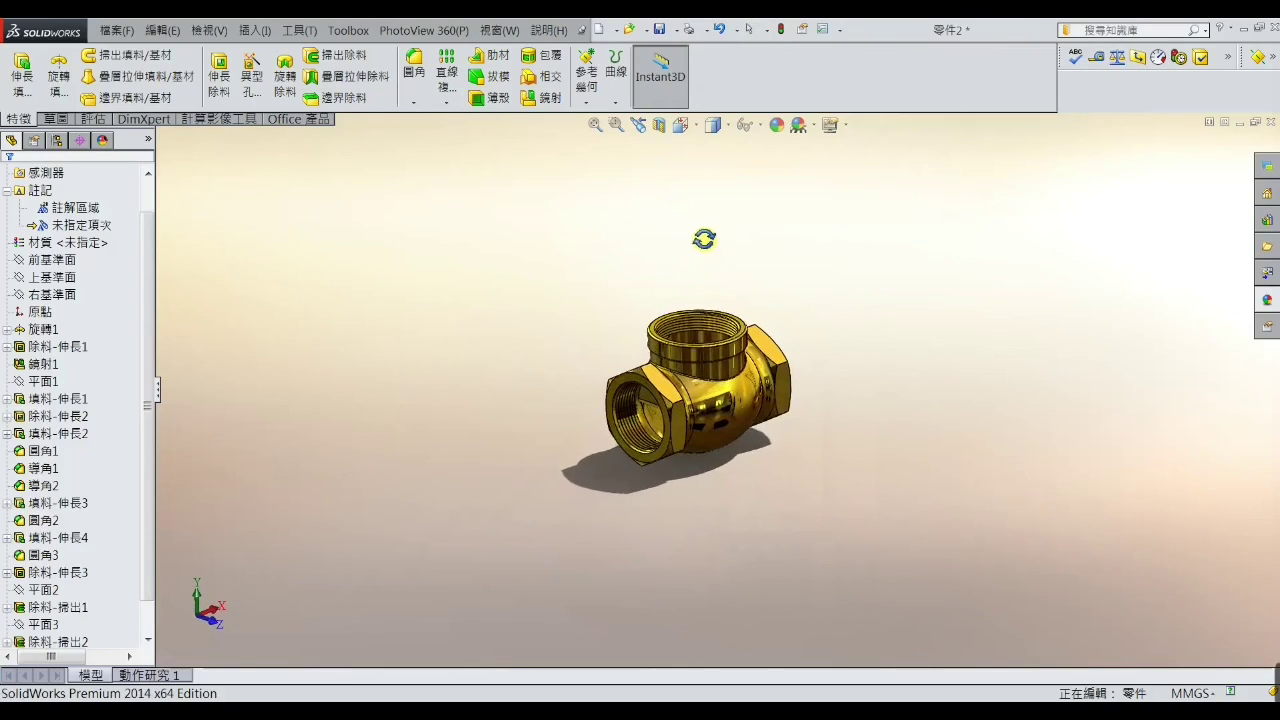
{"action": "scroll", "coordinate": [707, 365], "scroll_direction": "down", "scroll_amount": 3}
{"action": "middle_click_drag", "start_coordinate": [706, 362], "coordinate": [680, 268]}
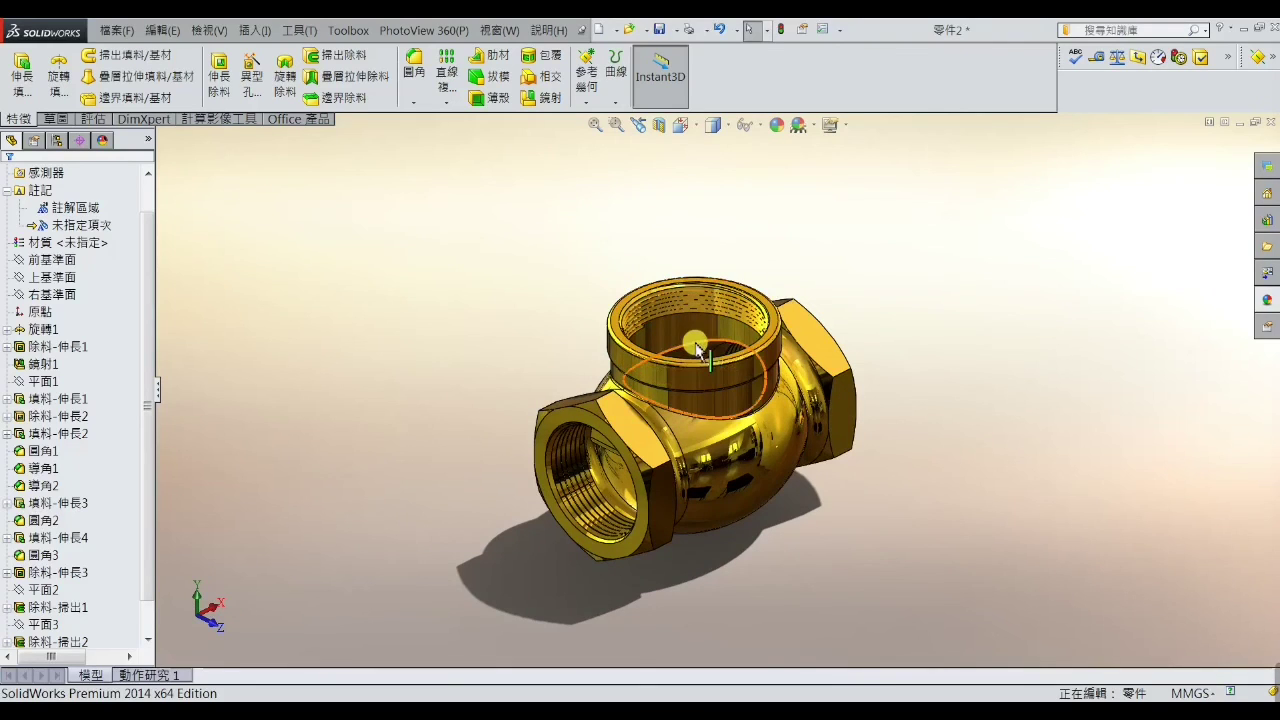
{"action": "middle_click_drag", "start_coordinate": [692, 350], "coordinate": [706, 390]}
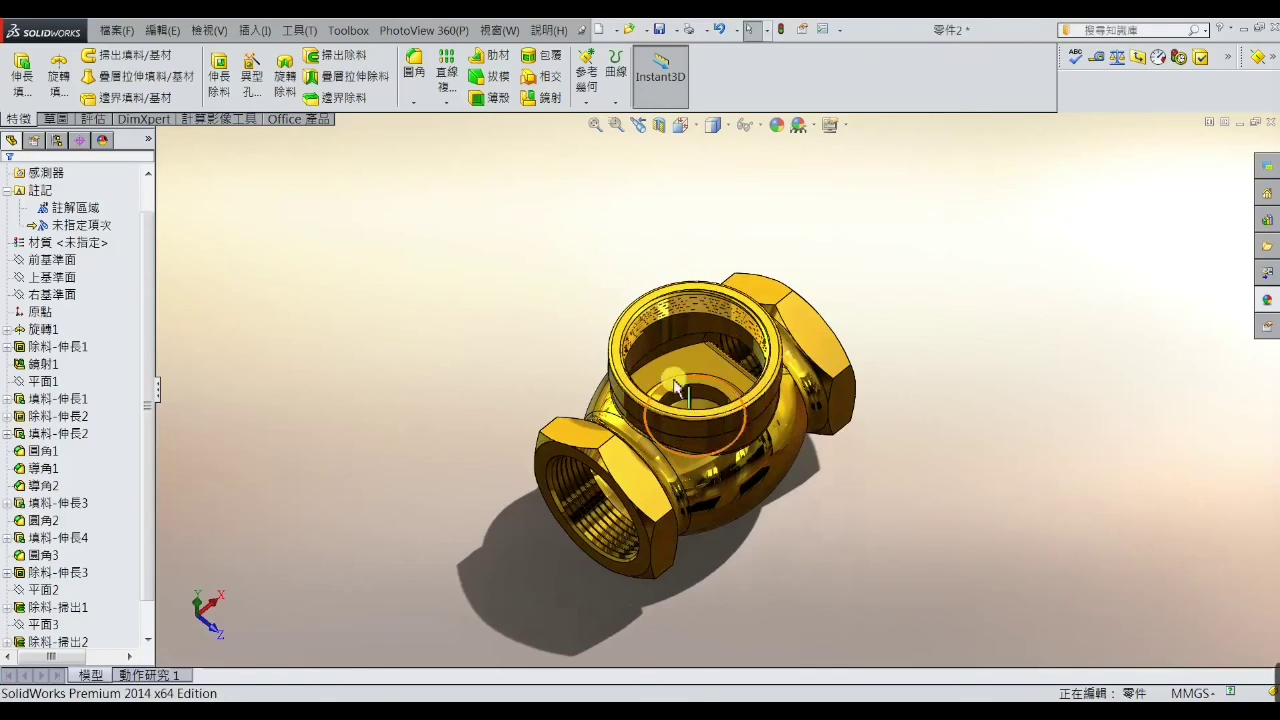
{"action": "mouse_move", "coordinate": [693, 381]}
{"action": "middle_mouse_down"}
{"action": "mouse_move", "coordinate": [694, 300]}
{"action": "mouse_move", "coordinate": [677, 286]}
{"action": "middle_mouse_up"}
{"action": "scroll", "coordinate": [703, 415], "scroll_direction": "down", "scroll_amount": 2}
{"action": "middle_click_drag", "start_coordinate": [703, 415], "coordinate": [715, 376]}
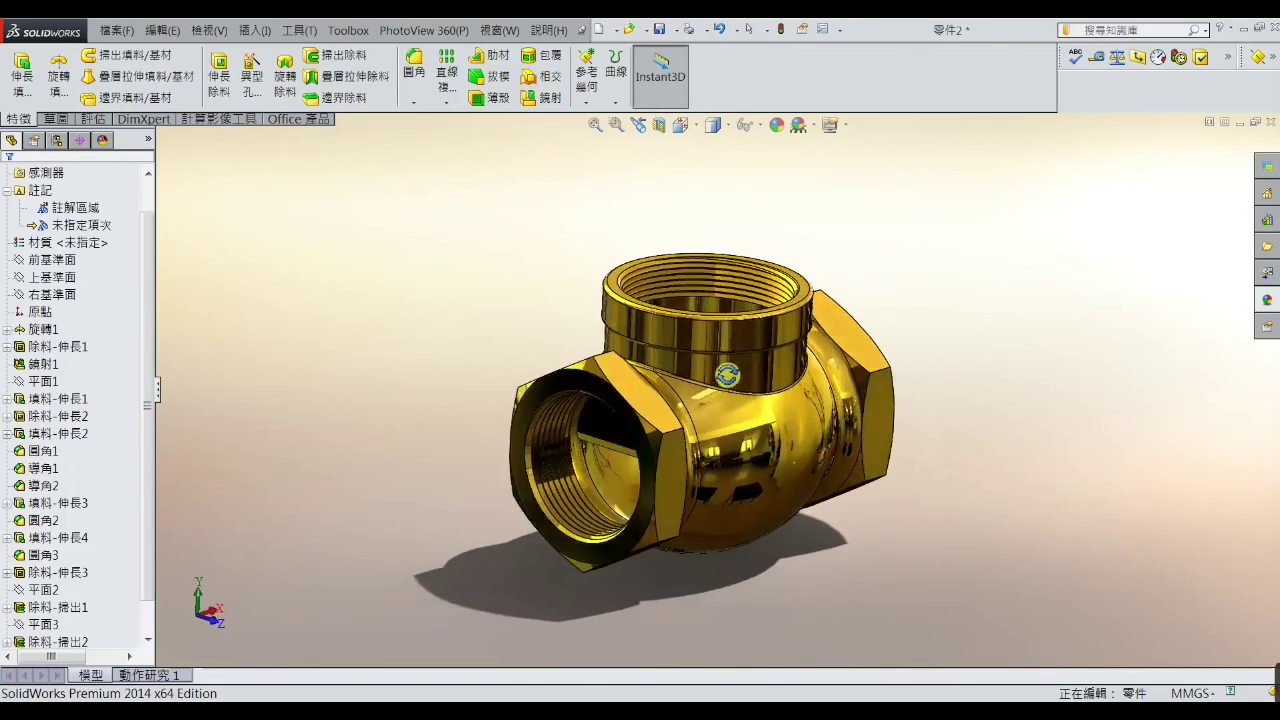
{"action": "key", "text": "Escape"}
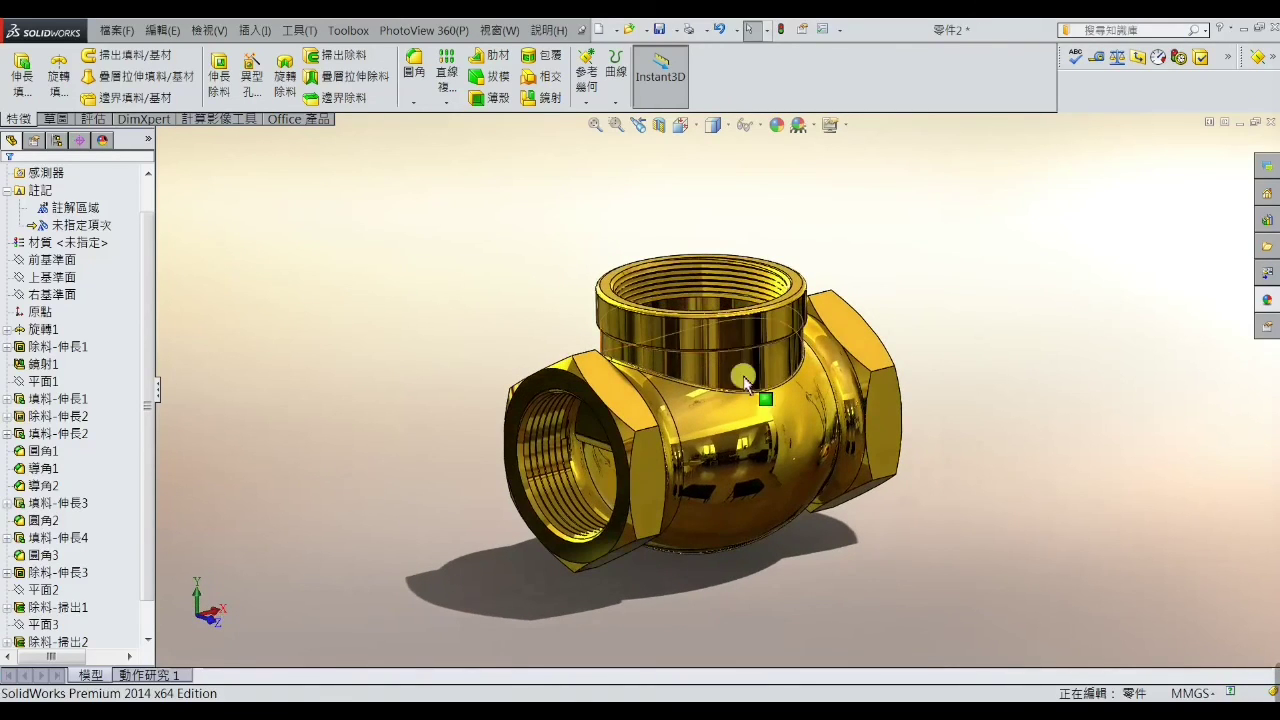